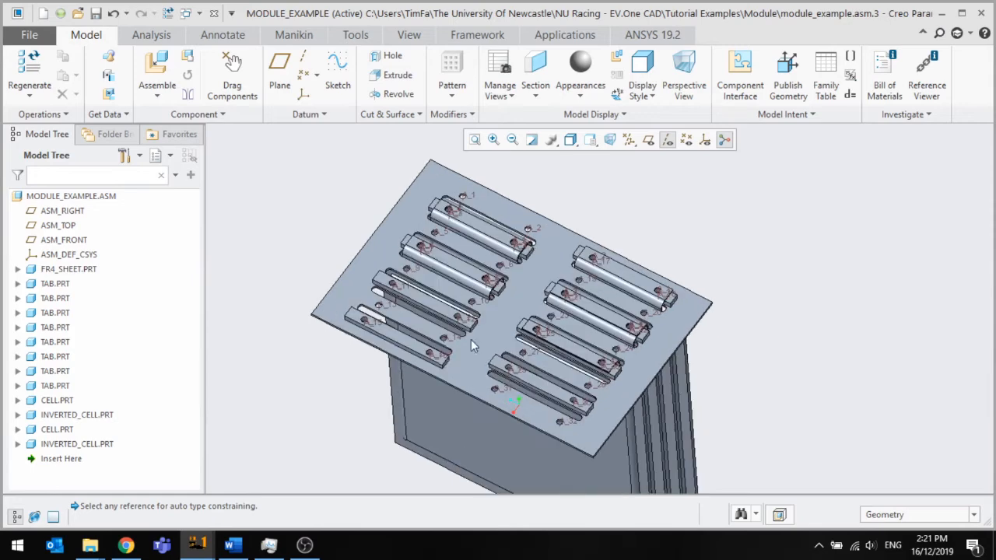
Switch to the INVERTED_CELL part, examine its bent tabs and holes, and return to the MODULE_EXAMPLE assembly
{"action": "left_click", "coordinate": [198, 544]}
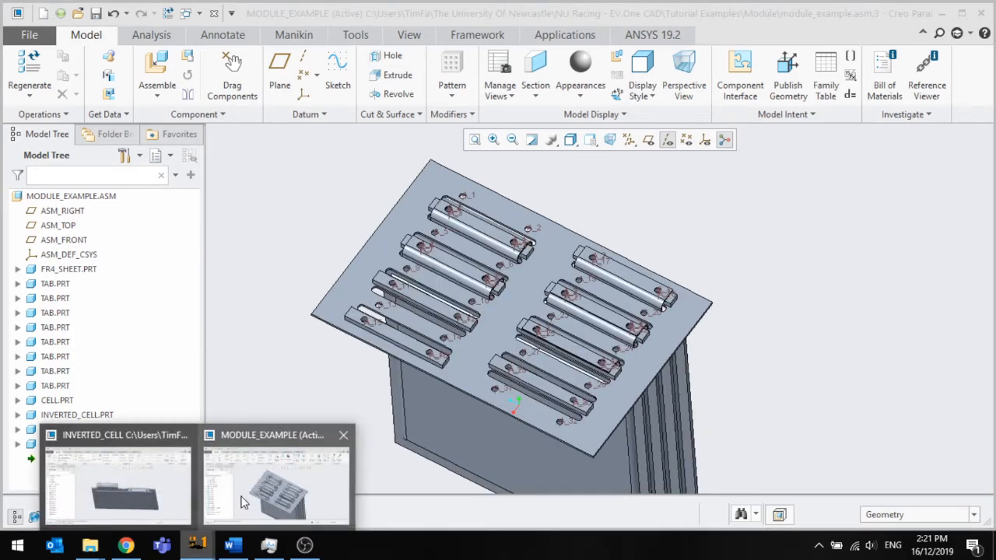
{"action": "left_click", "coordinate": [178, 489]}
{"action": "middle_click_drag", "start_coordinate": [367, 325], "coordinate": [362, 334]}
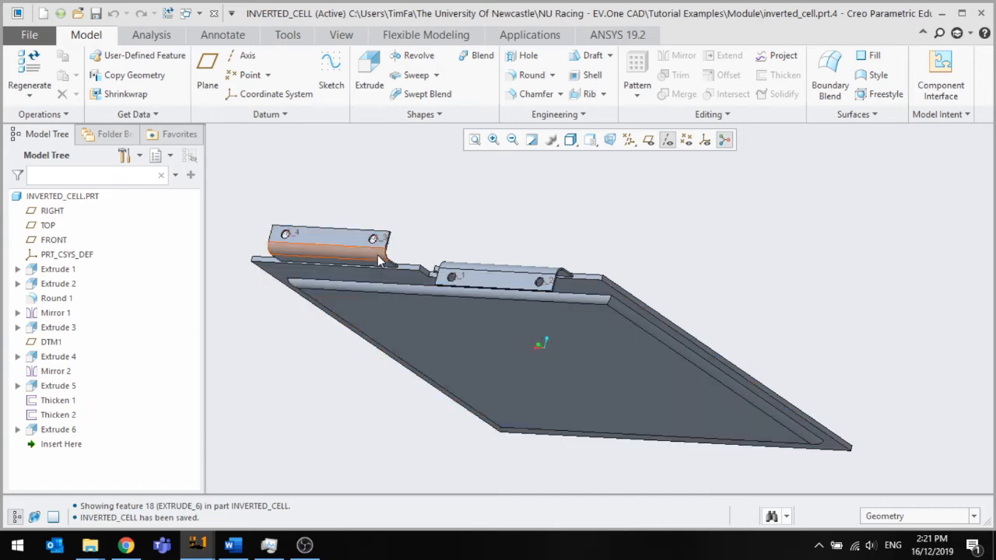
{"action": "scroll", "coordinate": [377, 263], "scroll_direction": "down", "scroll_amount": 5}
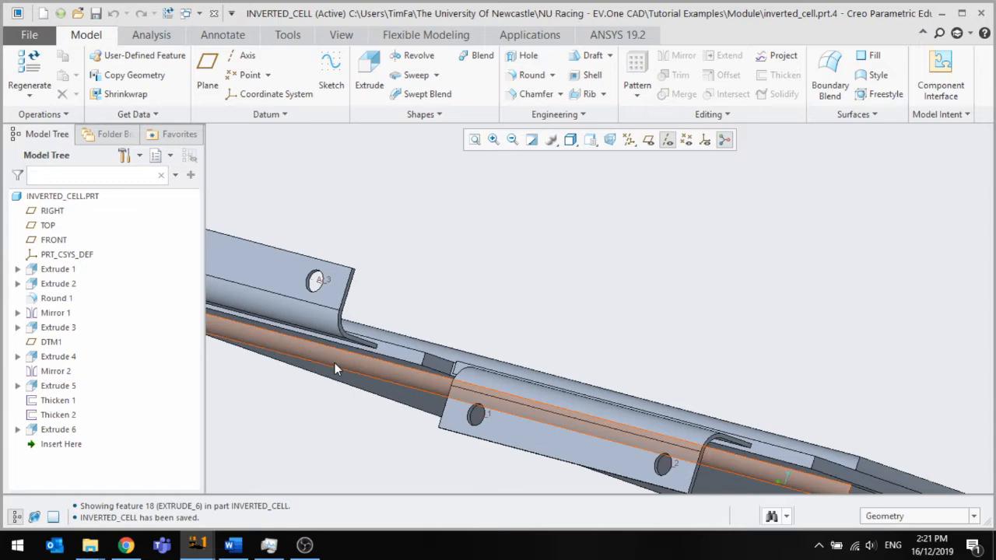
{"action": "middle_click_drag", "start_coordinate": [351, 312], "coordinate": [372, 317]}
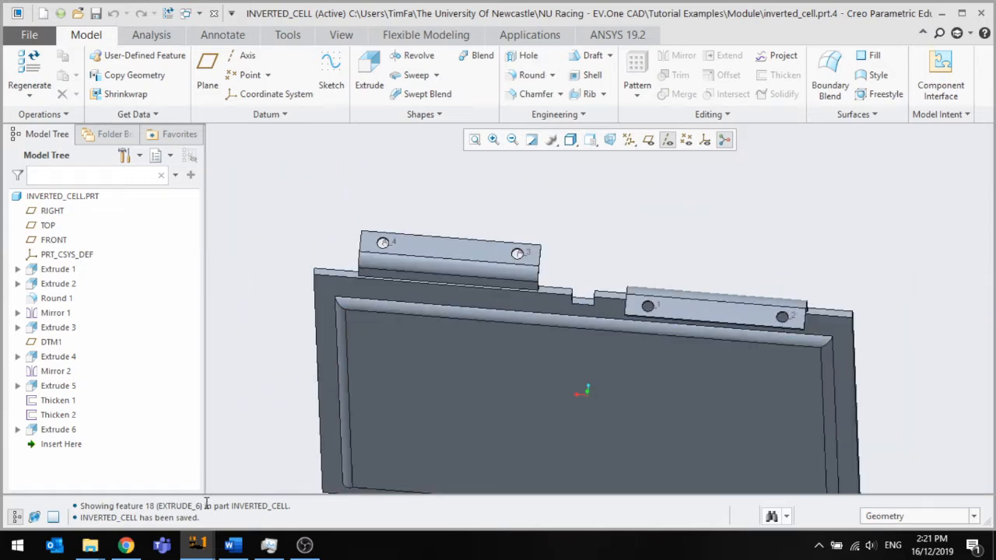
{"action": "mouse_move", "coordinate": [198, 544]}
{"action": "left_click", "coordinate": [261, 509]}
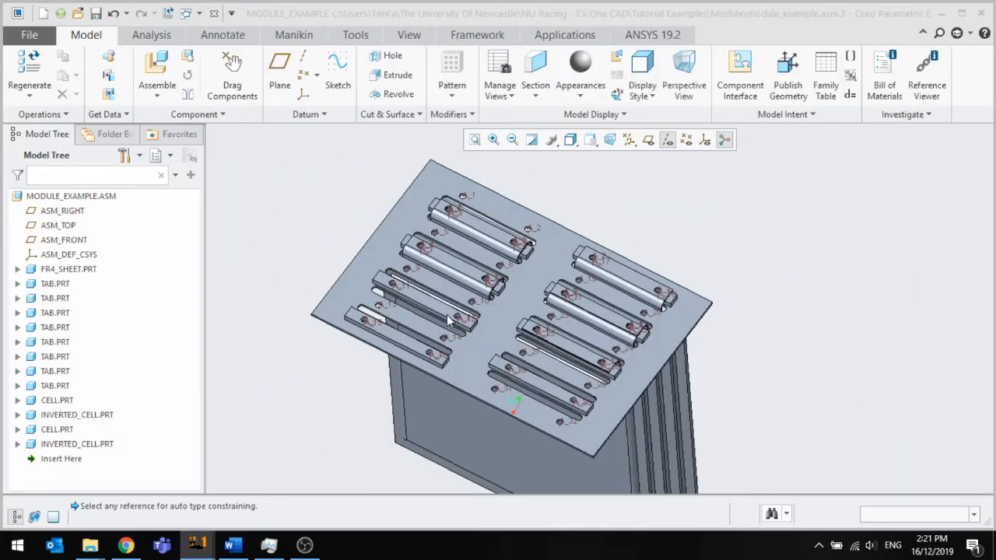
Examine the TAB parts on the FR4 sheet and how the folded cell tabs sit on them
{"action": "scroll", "coordinate": [448, 321], "scroll_direction": "down", "scroll_amount": 6}
{"action": "left_click", "coordinate": [390, 375]}
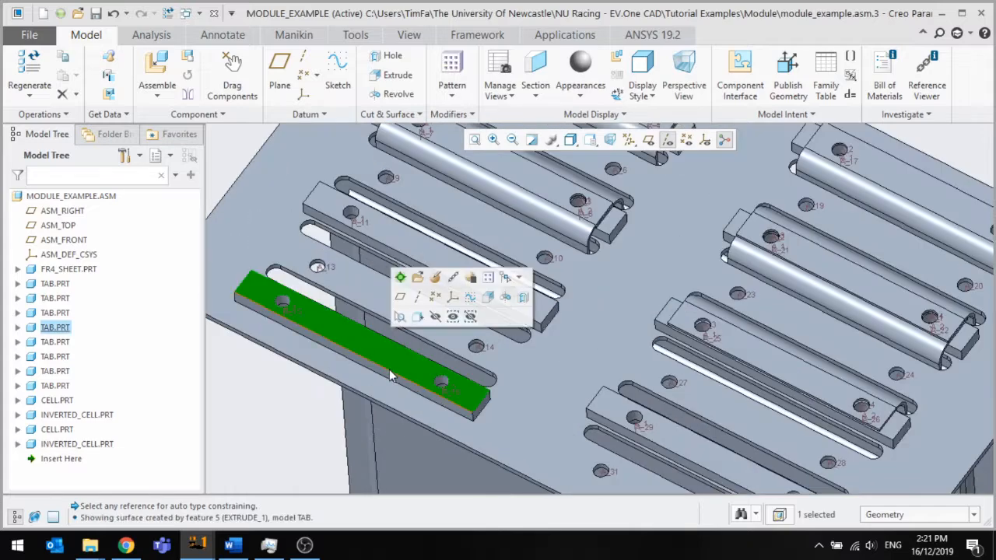
{"action": "scroll", "coordinate": [375, 365], "scroll_direction": "up", "scroll_amount": 6}
{"action": "scroll", "coordinate": [324, 247], "scroll_direction": "down", "scroll_amount": 5}
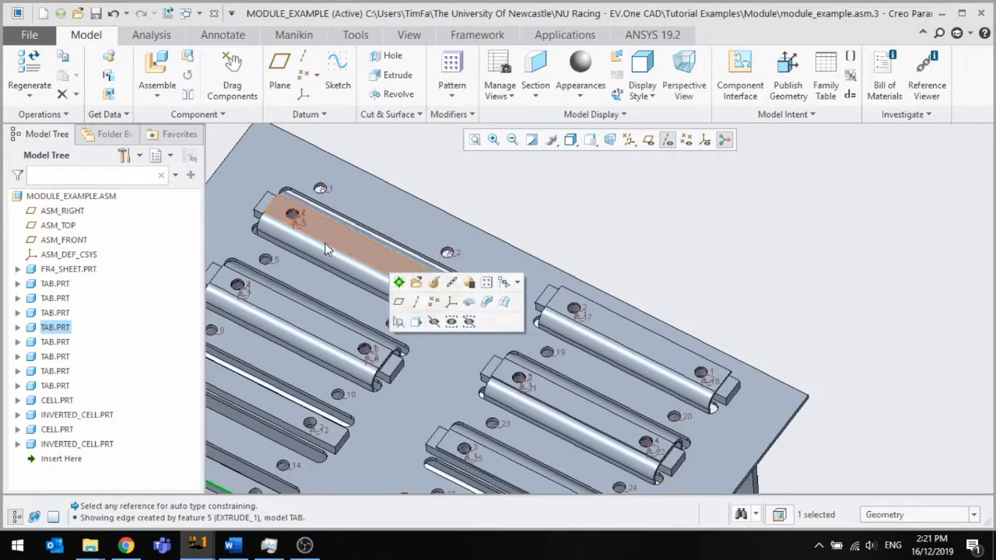
{"action": "left_click", "coordinate": [297, 274]}
{"action": "left_click", "coordinate": [583, 187]}
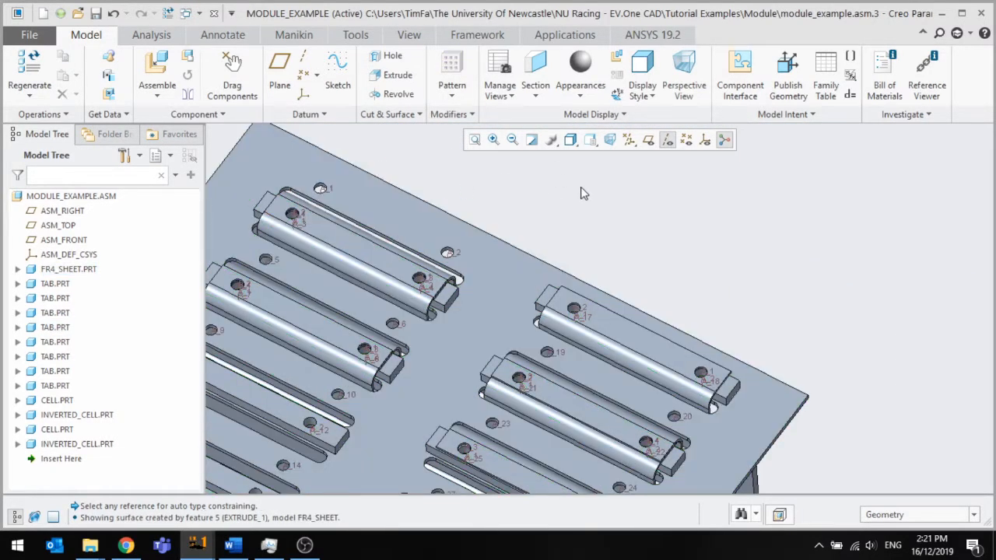
{"action": "scroll", "coordinate": [583, 193], "scroll_direction": "up", "scroll_amount": 3}
{"action": "middle_click_drag", "start_coordinate": [474, 362], "coordinate": [498, 405]}
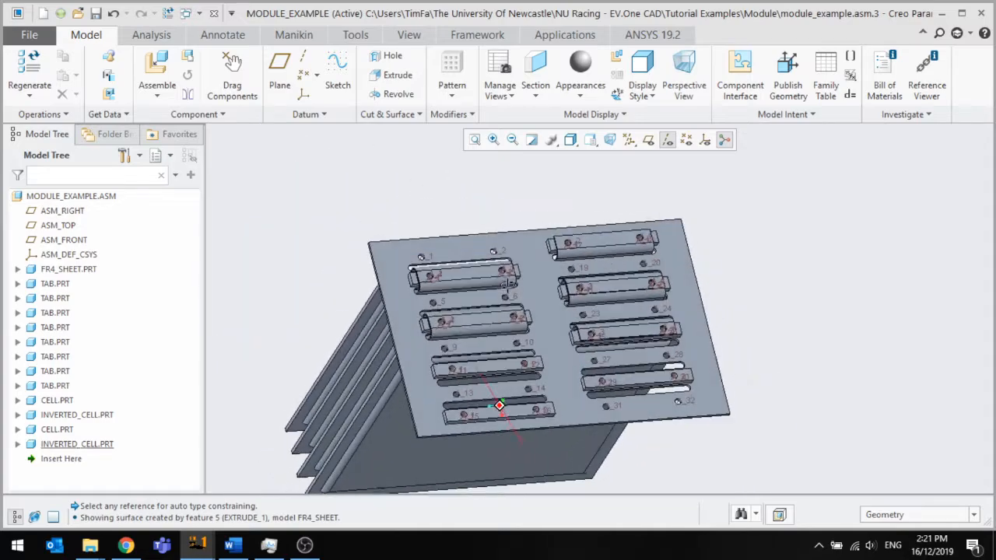
{"action": "scroll", "coordinate": [493, 271], "scroll_direction": "down", "scroll_amount": 5}
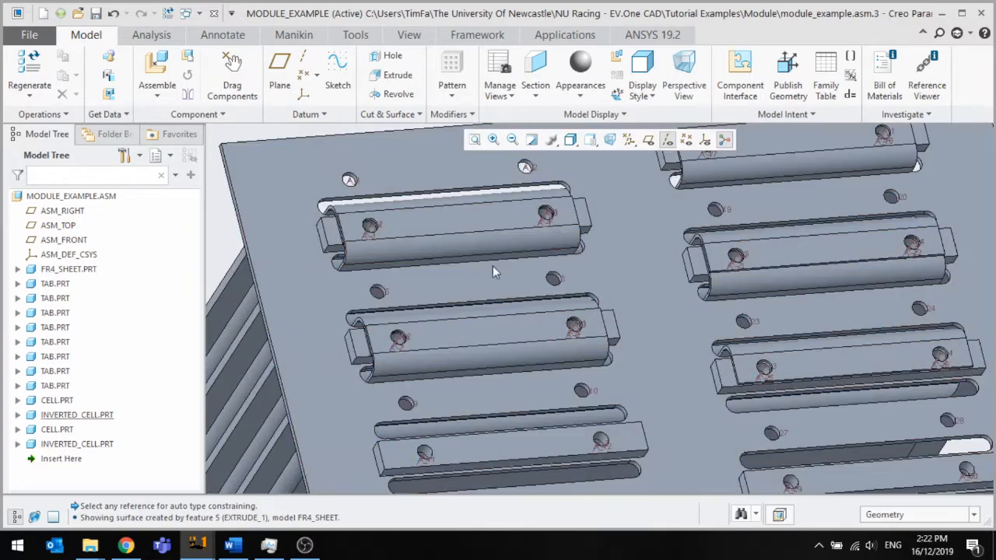
{"action": "scroll", "coordinate": [386, 246], "scroll_direction": "up", "scroll_amount": 3}
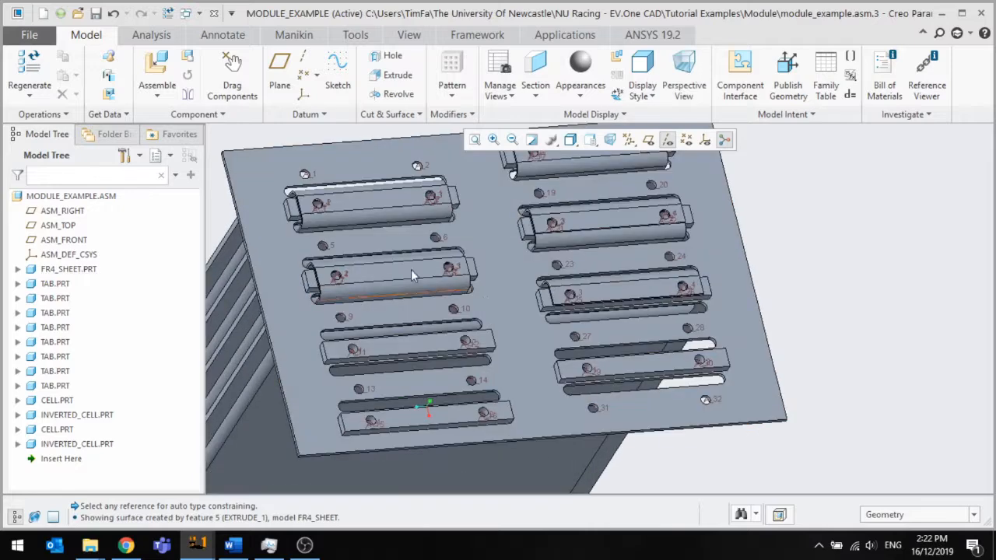
Insert cell.prt into the assembly and mate it to the top face of the third-row TAB in the first column
{"action": "left_click", "coordinate": [163, 65]}
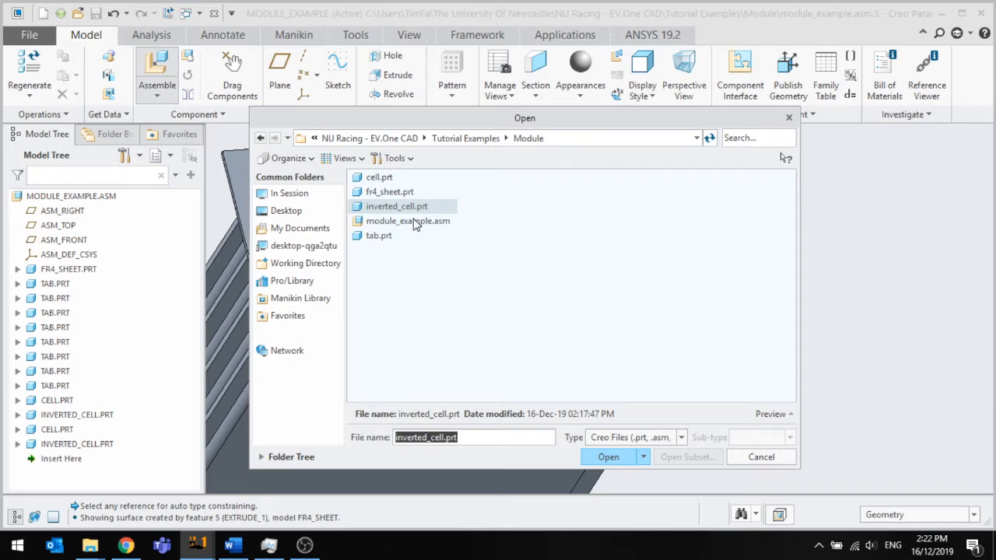
{"action": "left_click", "coordinate": [378, 178]}
{"action": "left_click", "coordinate": [606, 457]}
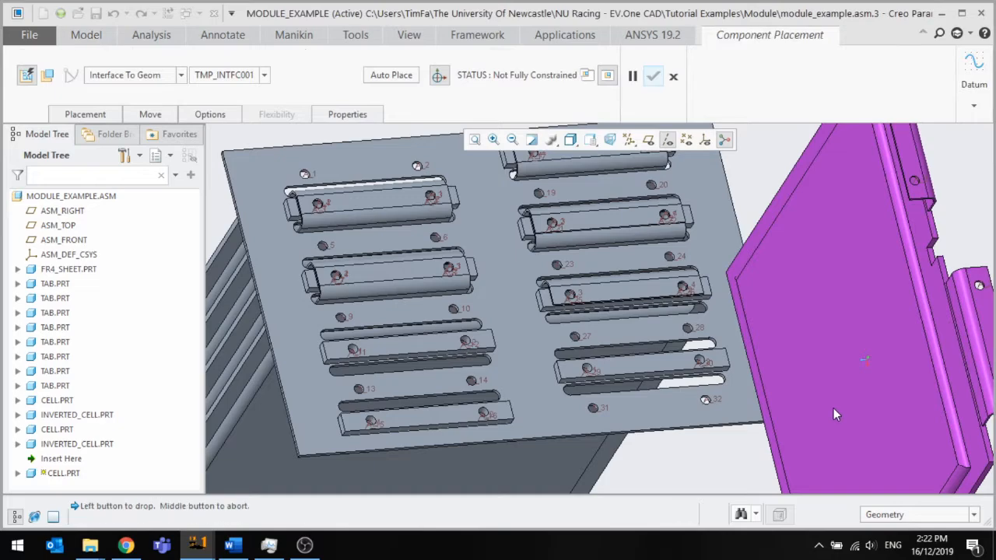
{"action": "left_click", "coordinate": [833, 408]}
{"action": "scroll", "coordinate": [477, 335], "scroll_direction": "down", "scroll_amount": 5}
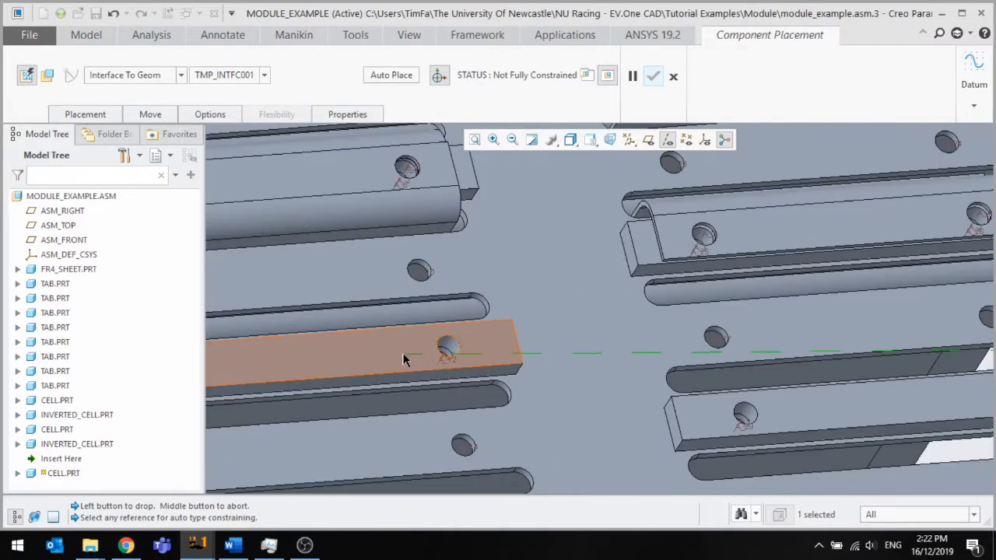
{"action": "left_click", "coordinate": [404, 356]}
Align the cell's first hole reference with the hole nearest the sheet's outer edge on the third-row TAB
{"action": "scroll", "coordinate": [420, 351], "scroll_direction": "up", "scroll_amount": 4}
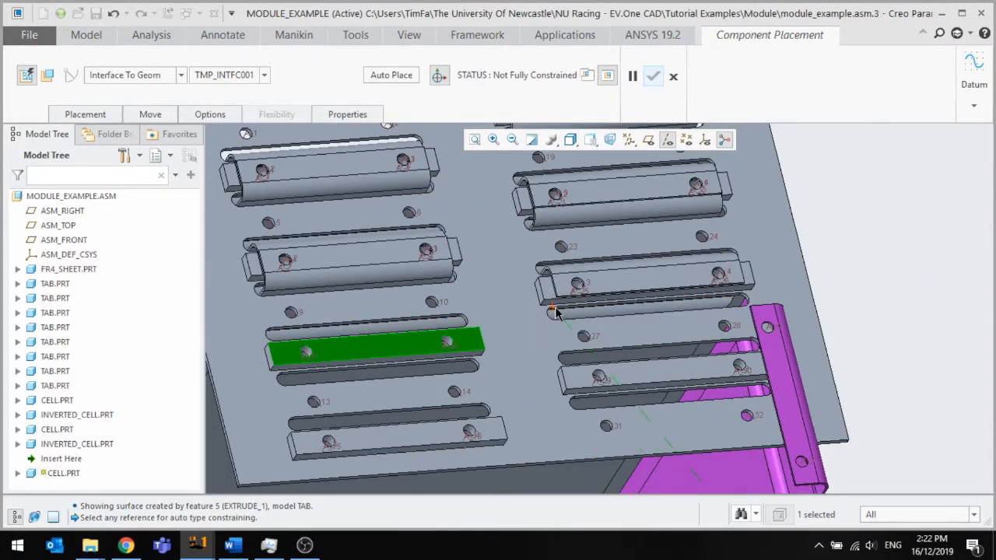
{"action": "scroll", "coordinate": [329, 348], "scroll_direction": "down", "scroll_amount": 3}
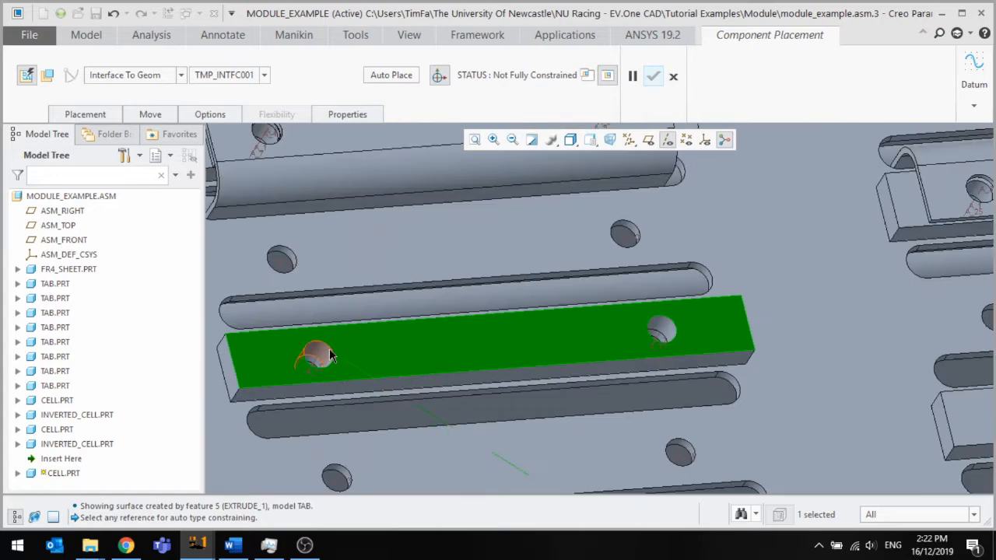
{"action": "scroll", "coordinate": [385, 315], "scroll_direction": "up", "scroll_amount": 6}
{"action": "scroll", "coordinate": [403, 313], "scroll_direction": "up", "scroll_amount": 4}
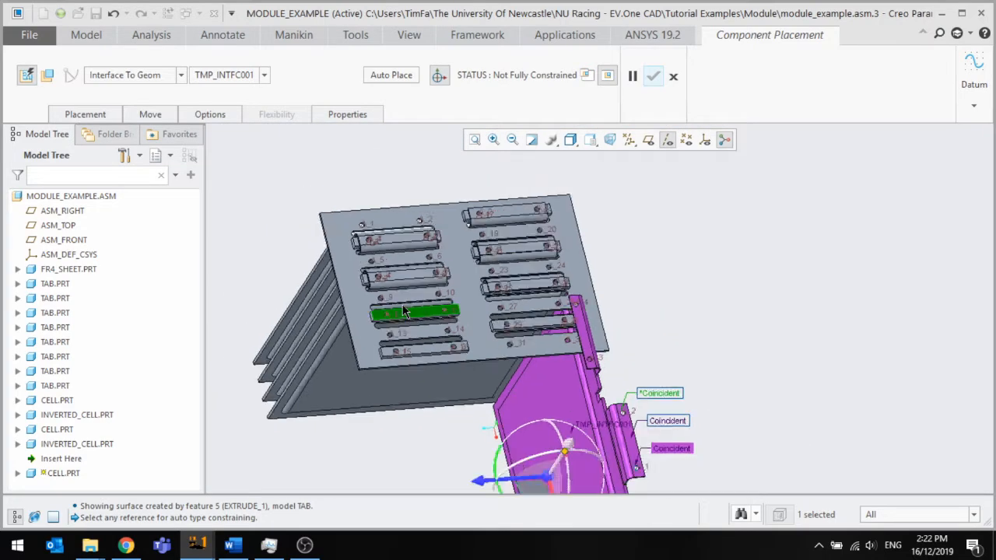
{"action": "scroll", "coordinate": [375, 321], "scroll_direction": "down", "scroll_amount": 6}
{"action": "scroll", "coordinate": [376, 321], "scroll_direction": "down", "scroll_amount": 5}
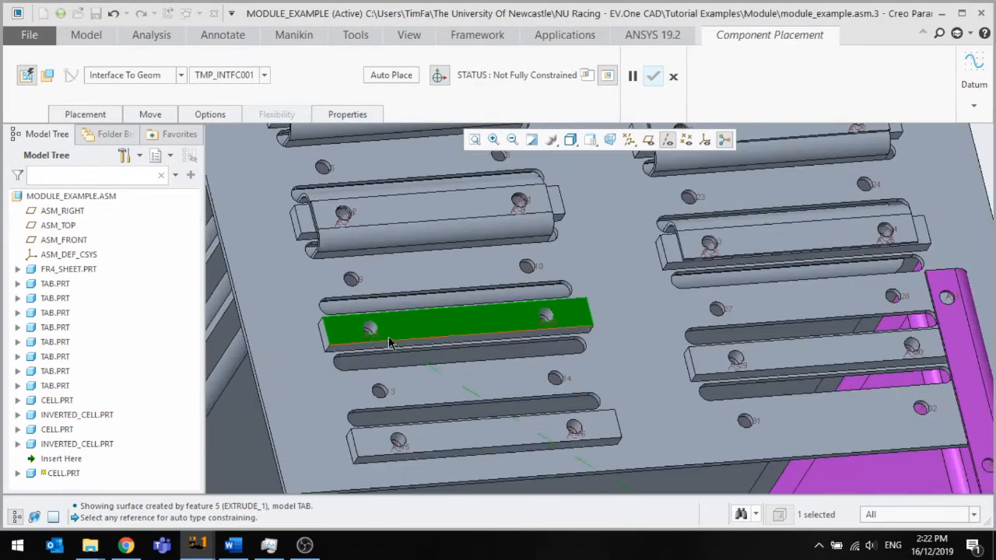
{"action": "scroll", "coordinate": [524, 349], "scroll_direction": "up", "scroll_amount": 6}
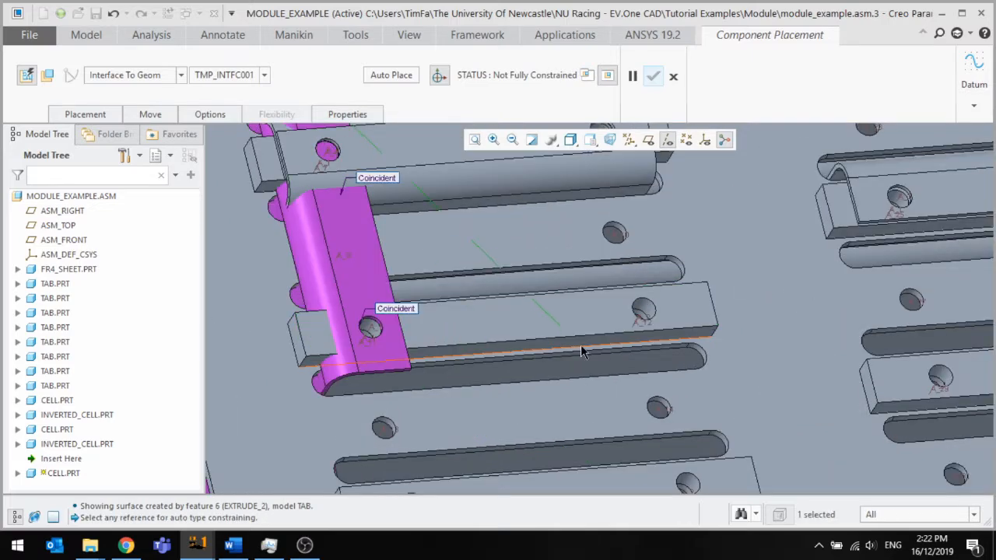
Align the cell's remaining hole reference with the inner hole of the third-row TAB and accept the fully constrained placement
{"action": "scroll", "coordinate": [574, 353], "scroll_direction": "up", "scroll_amount": 2}
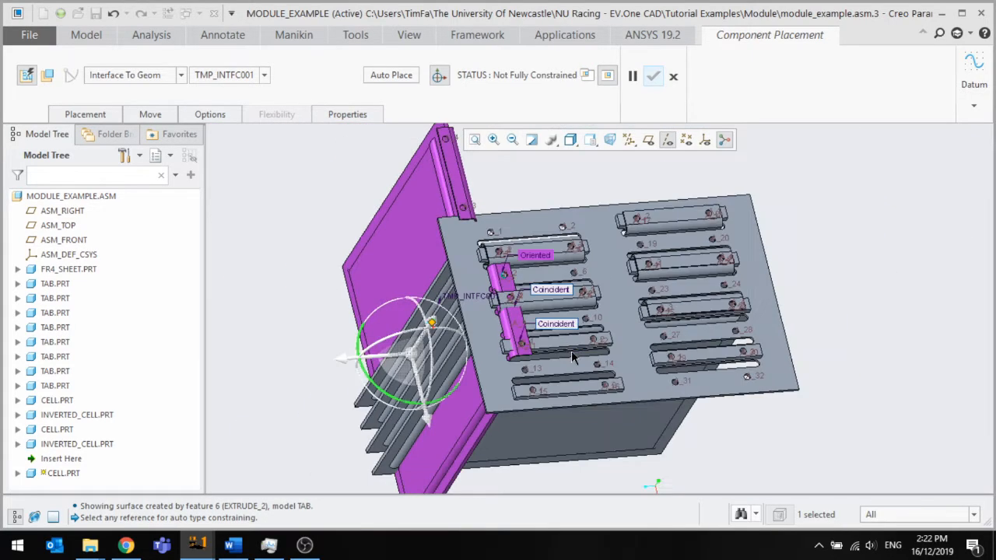
{"action": "scroll", "coordinate": [582, 348], "scroll_direction": "down", "scroll_amount": 4}
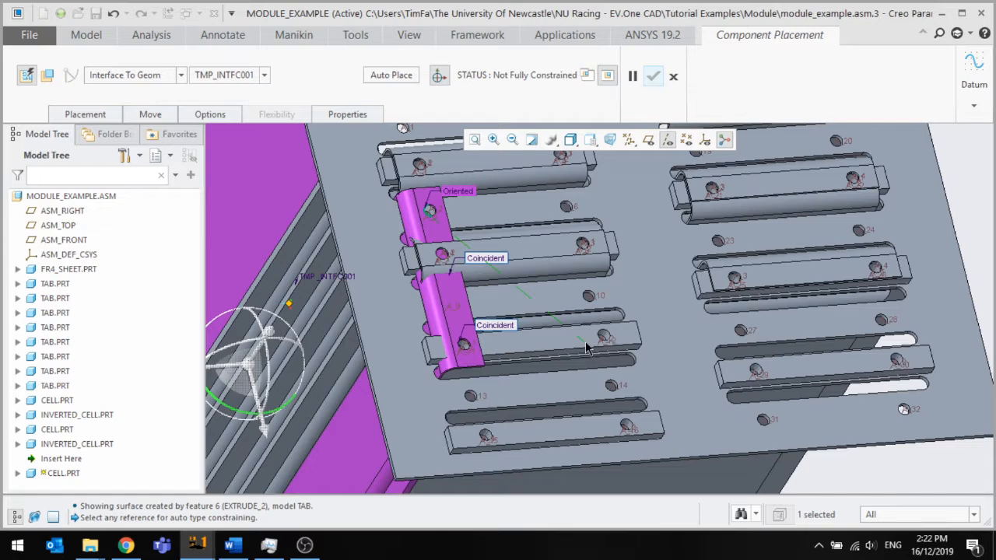
{"action": "scroll", "coordinate": [585, 347], "scroll_direction": "up", "scroll_amount": 2}
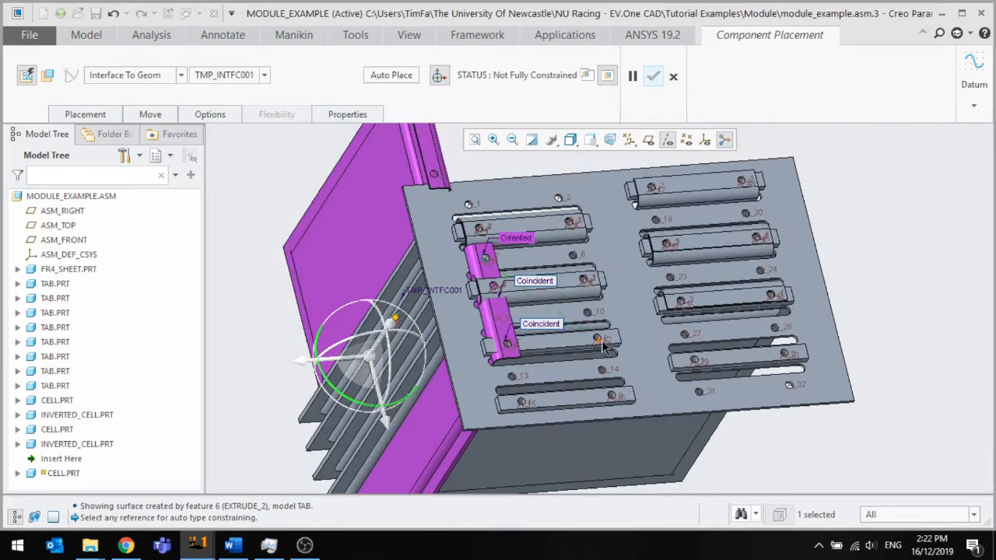
{"action": "scroll", "coordinate": [600, 347], "scroll_direction": "down", "scroll_amount": 2}
{"action": "scroll", "coordinate": [597, 334], "scroll_direction": "down", "scroll_amount": 4}
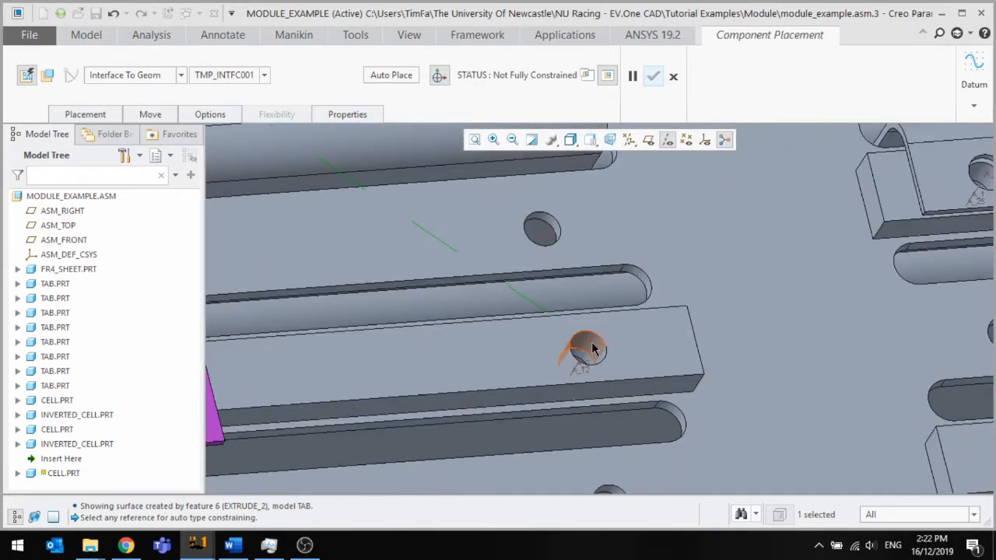
{"action": "left_click", "coordinate": [593, 350]}
{"action": "scroll", "coordinate": [599, 350], "scroll_direction": "up", "scroll_amount": 2}
{"action": "scroll", "coordinate": [603, 351], "scroll_direction": "up", "scroll_amount": 3}
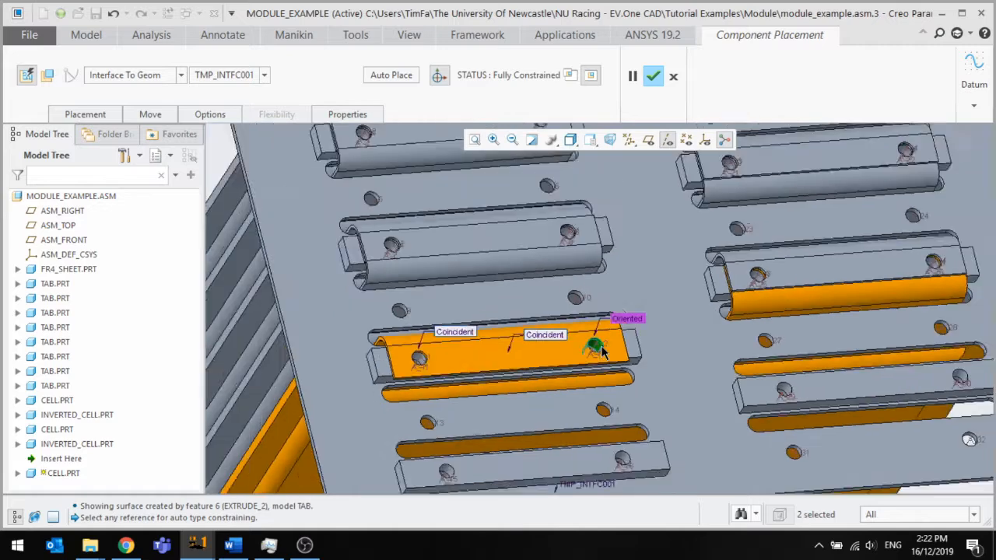
{"action": "scroll", "coordinate": [420, 365], "scroll_direction": "up", "scroll_amount": 2}
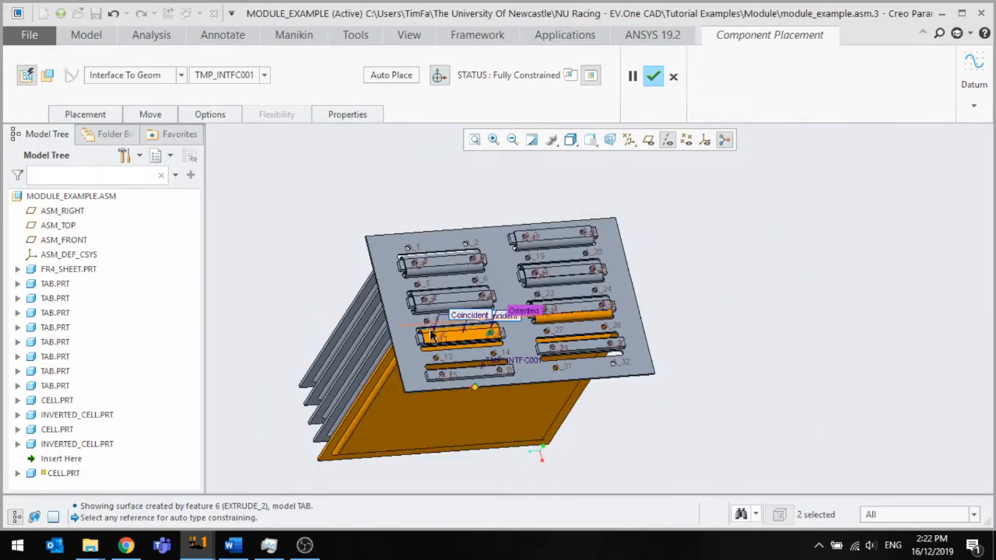
{"action": "scroll", "coordinate": [430, 367], "scroll_direction": "down", "scroll_amount": 2}
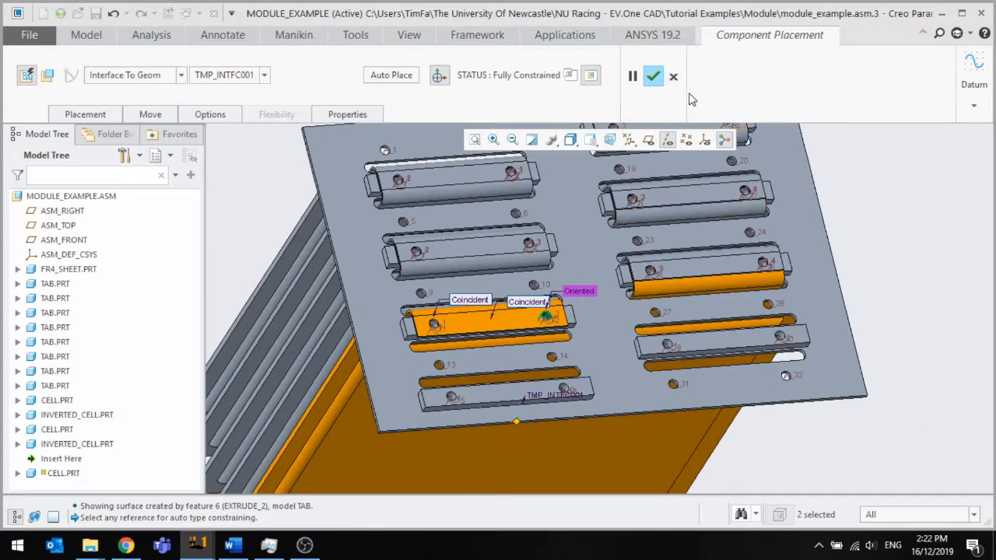
{"action": "left_click", "coordinate": [652, 75]}
Insert inverted_cell.prt and mate it to the top face of the folded cell tab on the third-row TAB
{"action": "scroll", "coordinate": [598, 276], "scroll_direction": "down", "scroll_amount": 3}
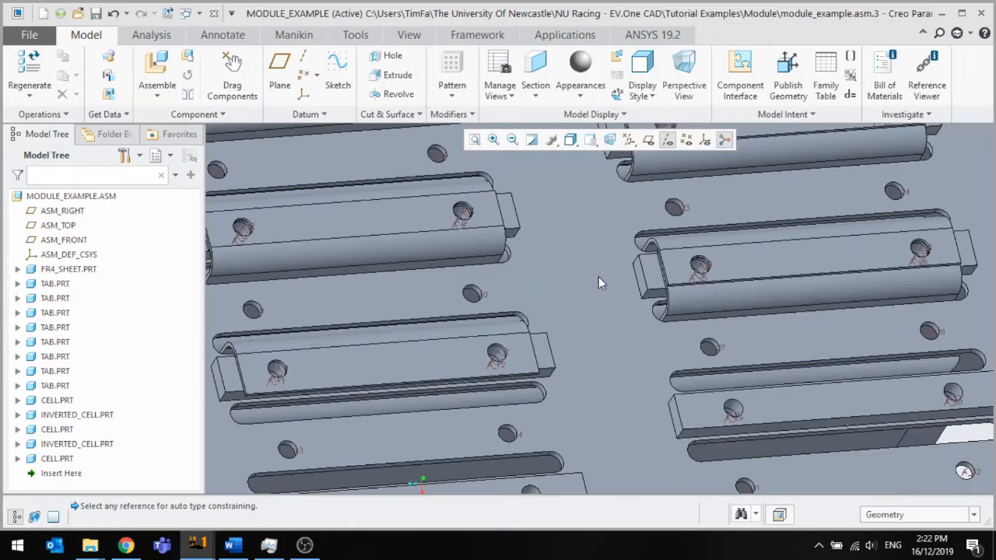
{"action": "left_click", "coordinate": [160, 59]}
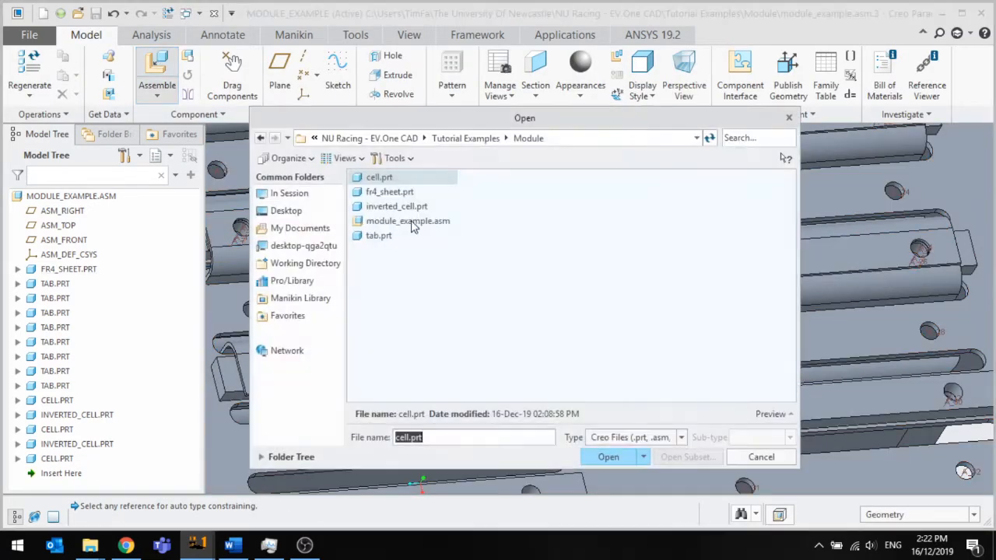
{"action": "left_click", "coordinate": [398, 206]}
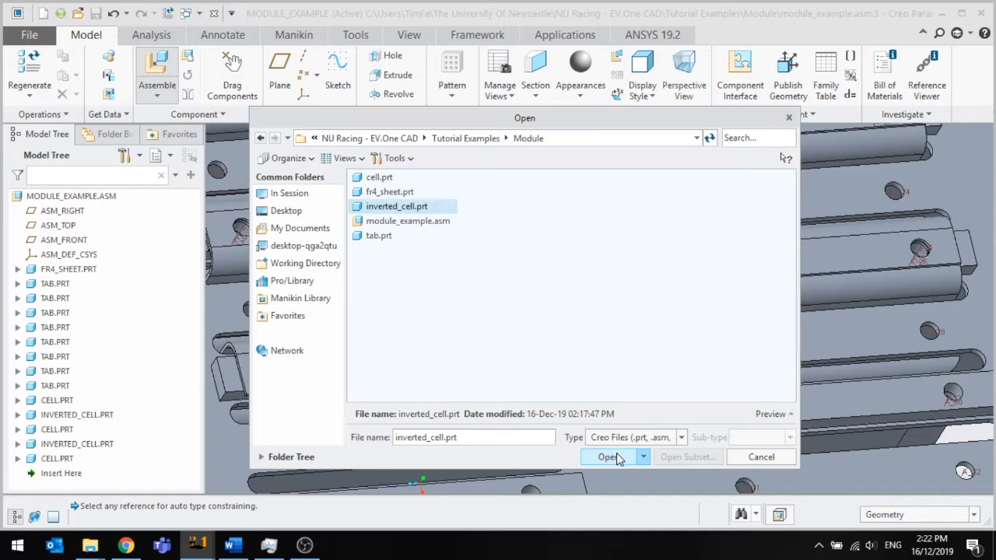
{"action": "left_click", "coordinate": [612, 455]}
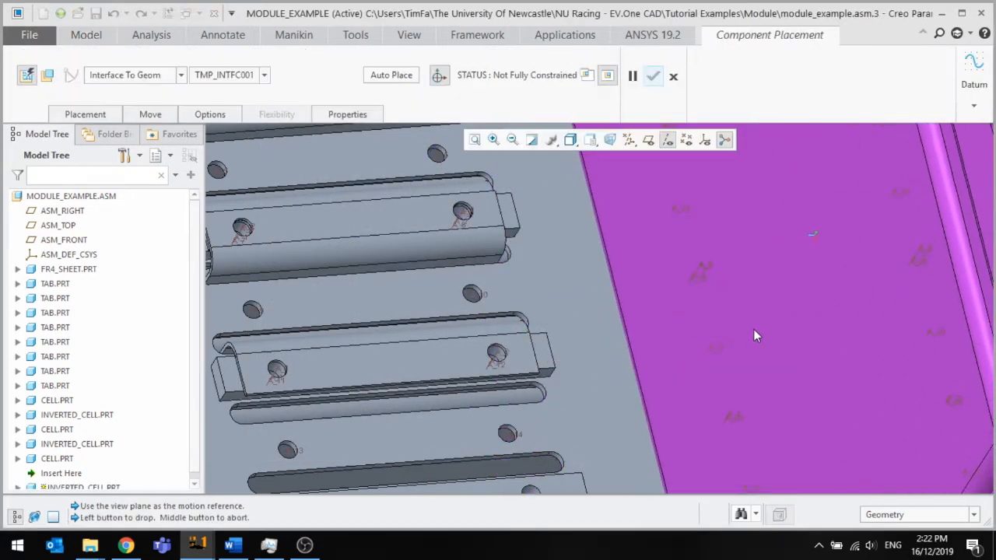
{"action": "left_click", "coordinate": [434, 361]}
{"action": "scroll", "coordinate": [343, 368], "scroll_direction": "up", "scroll_amount": 3}
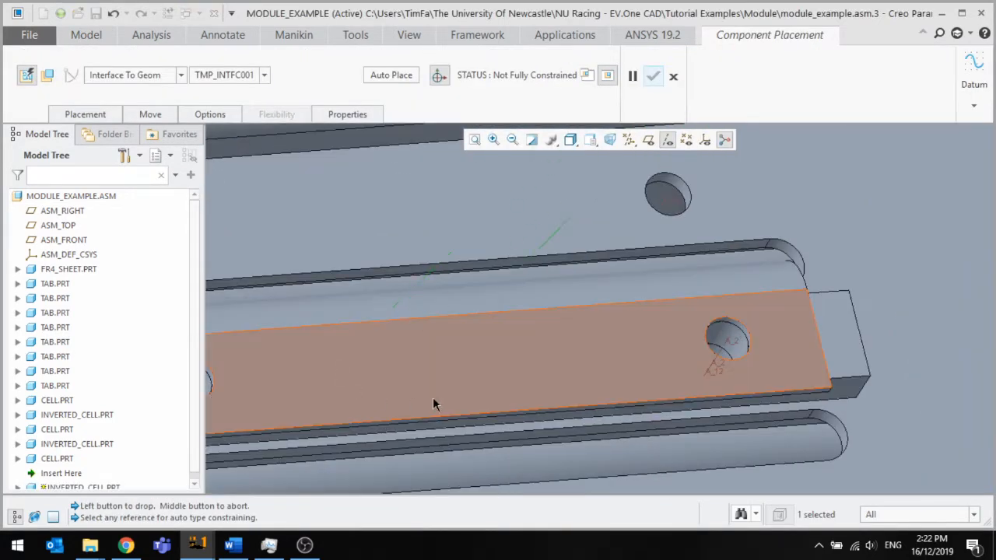
{"action": "scroll", "coordinate": [466, 366], "scroll_direction": "down", "scroll_amount": 5}
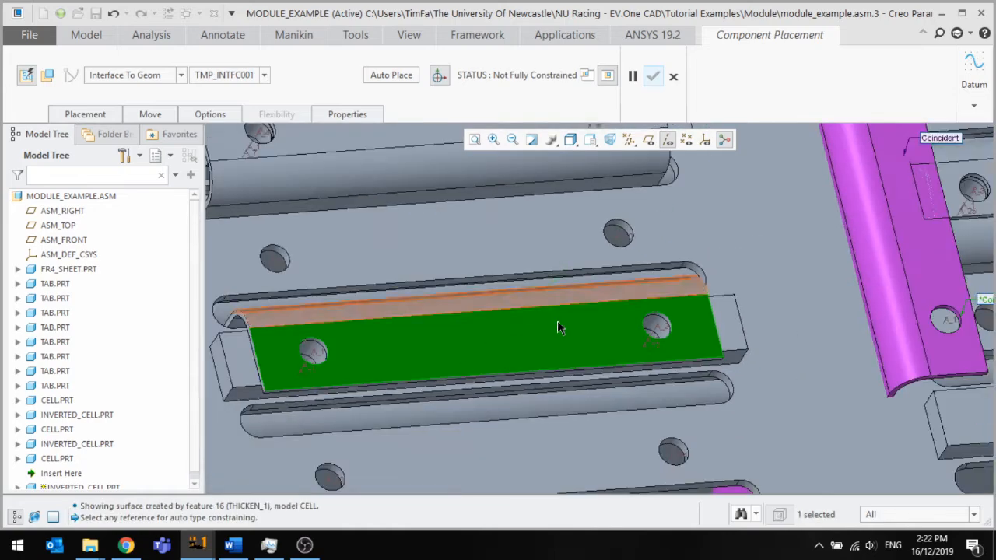
Align the inverted cell's first hole reference with the folded cell tab's hole nearest the sheet's outer edge
{"action": "scroll", "coordinate": [566, 396], "scroll_direction": "down", "scroll_amount": 4}
{"action": "scroll", "coordinate": [545, 350], "scroll_direction": "up", "scroll_amount": 4}
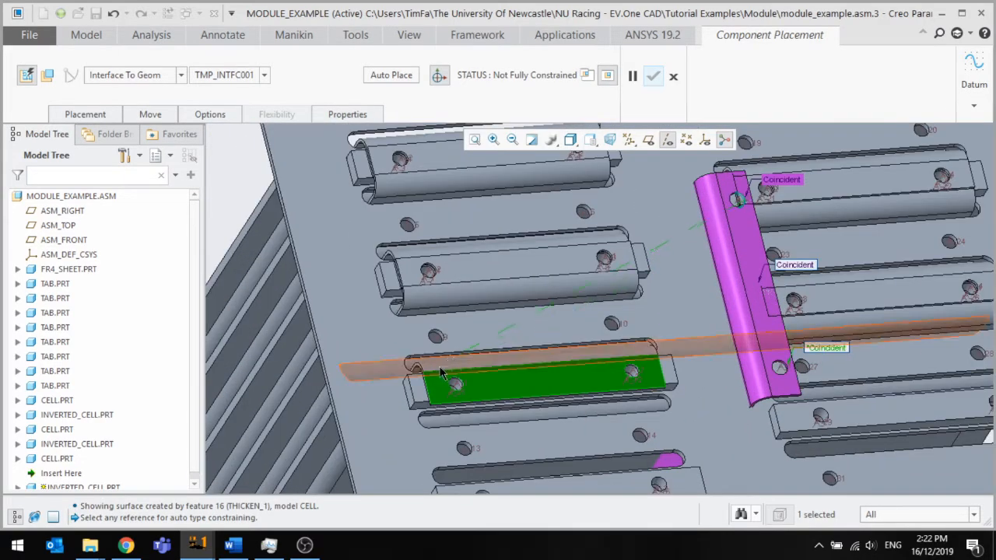
{"action": "scroll", "coordinate": [469, 387], "scroll_direction": "up", "scroll_amount": 2}
{"action": "scroll", "coordinate": [469, 388], "scroll_direction": "up", "scroll_amount": 3}
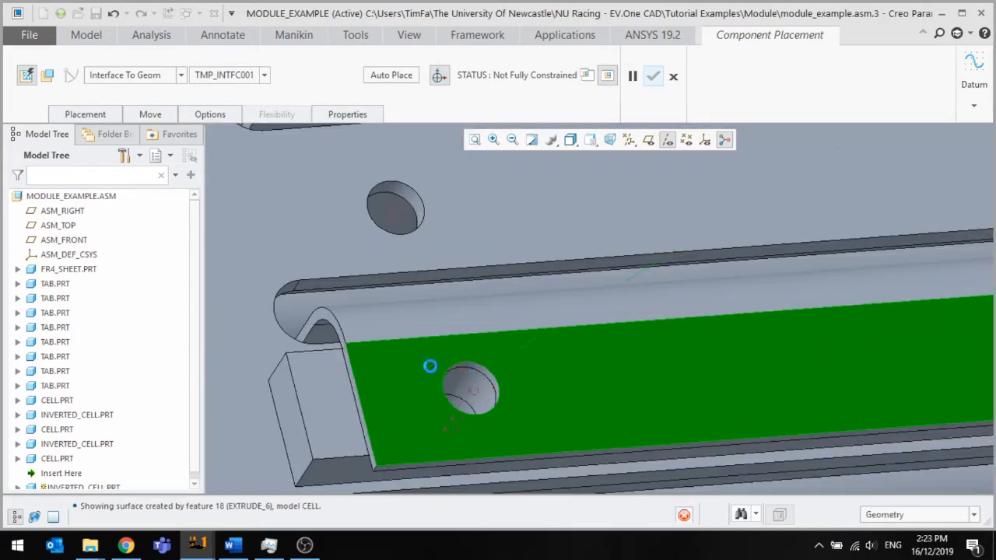
{"action": "left_click", "coordinate": [486, 360]}
Align the inverted cell's second hole reference with the inner hole of the folded cell tab on the third-row TAB and accept the placement
{"action": "scroll", "coordinate": [486, 360], "scroll_direction": "down", "scroll_amount": 4}
{"action": "scroll", "coordinate": [692, 357], "scroll_direction": "up", "scroll_amount": 2}
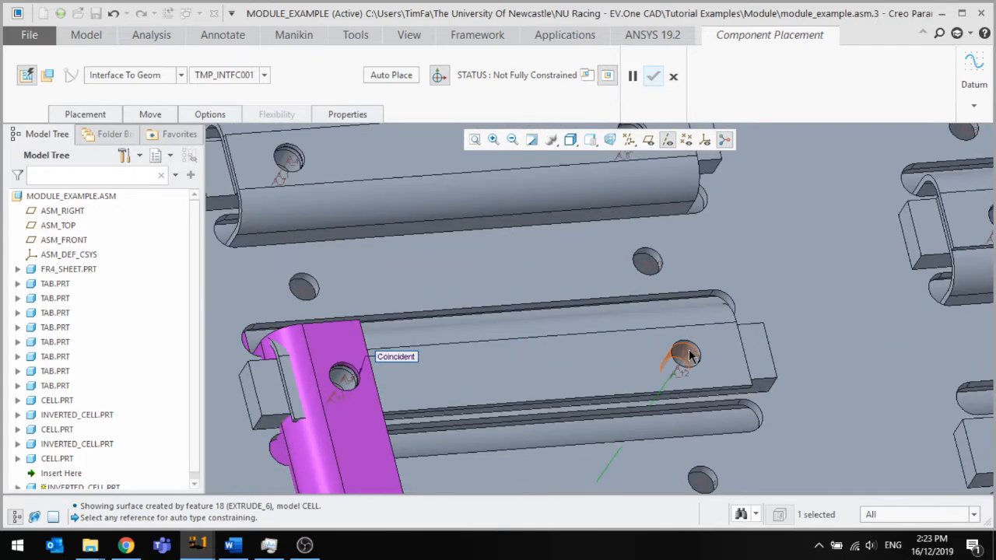
{"action": "left_click", "coordinate": [689, 352]}
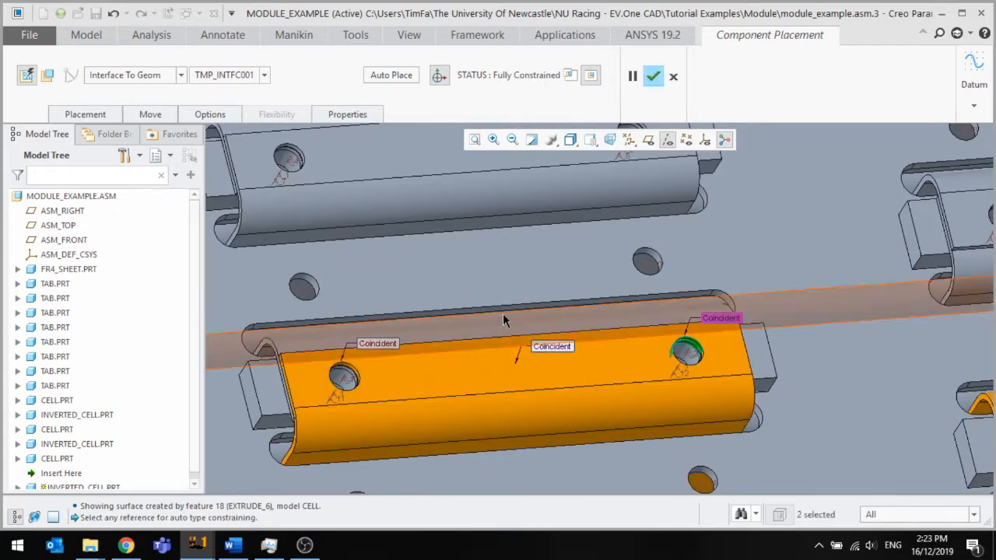
{"action": "scroll", "coordinate": [494, 304], "scroll_direction": "down", "scroll_amount": 3}
{"action": "scroll", "coordinate": [489, 298], "scroll_direction": "down", "scroll_amount": 3}
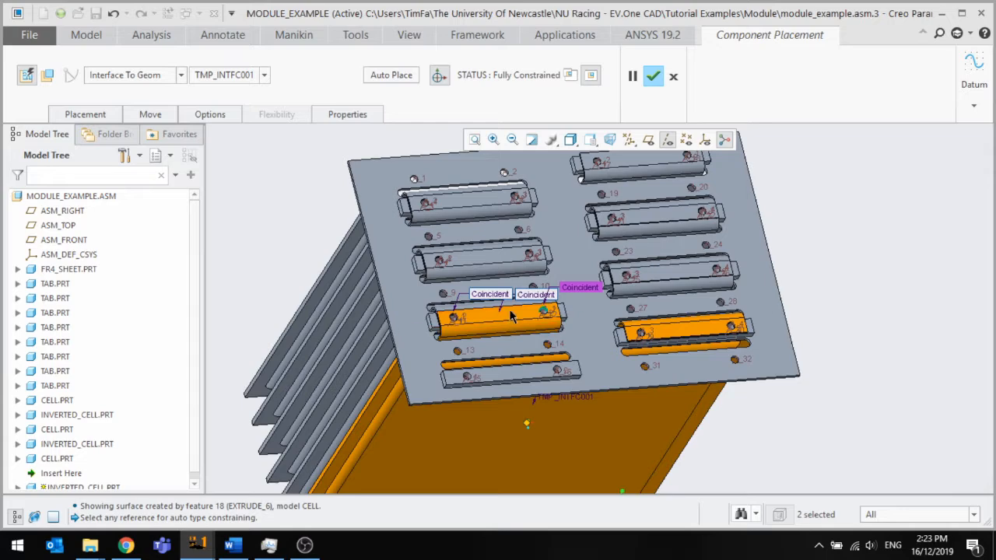
{"action": "scroll", "coordinate": [515, 319], "scroll_direction": "up", "scroll_amount": 3}
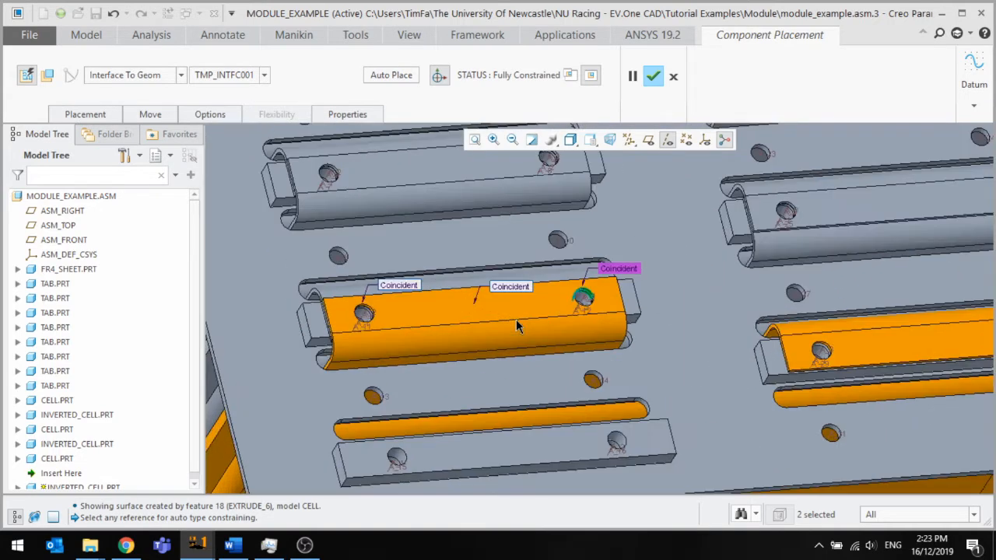
{"action": "scroll", "coordinate": [516, 319], "scroll_direction": "down", "scroll_amount": 2}
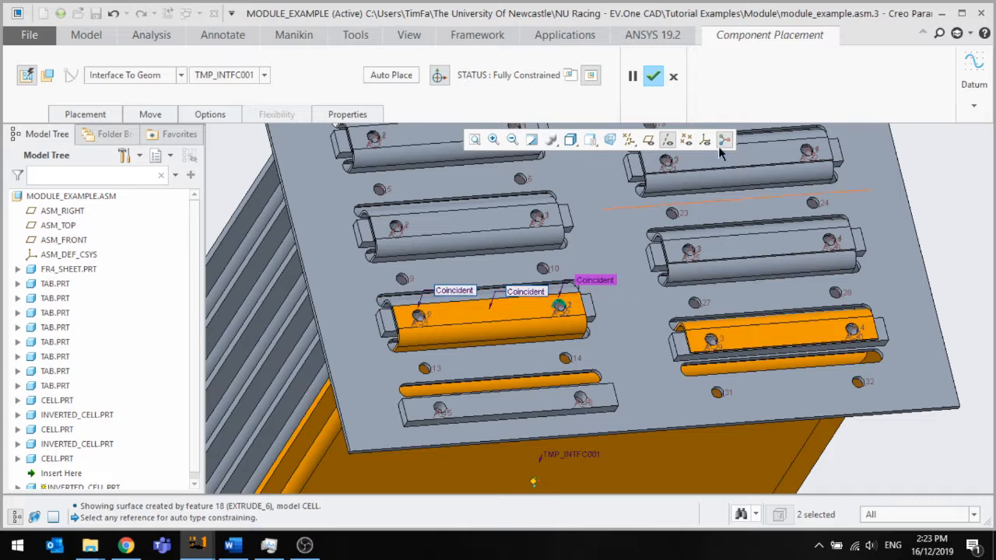
{"action": "left_click", "coordinate": [651, 76]}
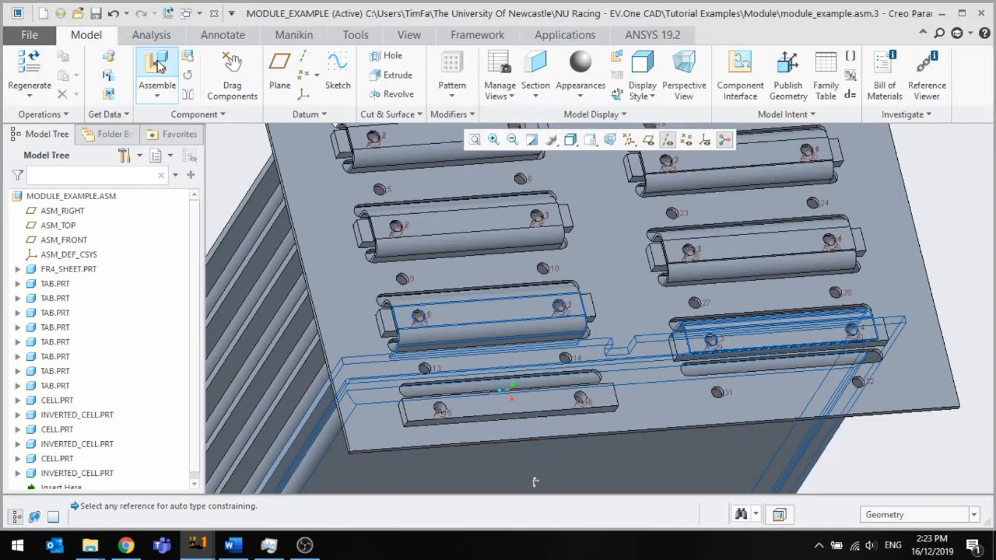
Insert cell.prt, drop it beside the module, and mate it to the top face of the uncovered fourth-row TAB
{"action": "left_click", "coordinate": [157, 65]}
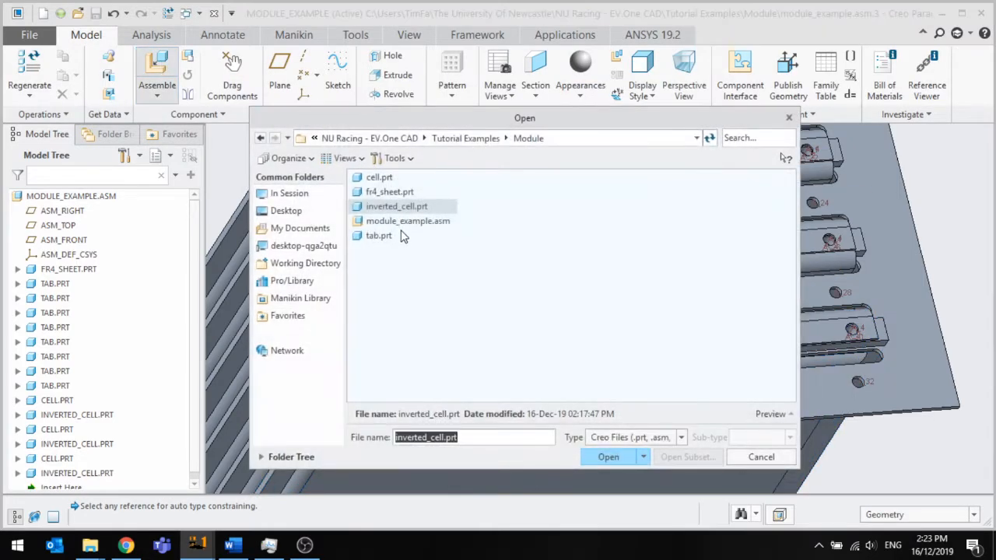
{"action": "left_click", "coordinate": [386, 179]}
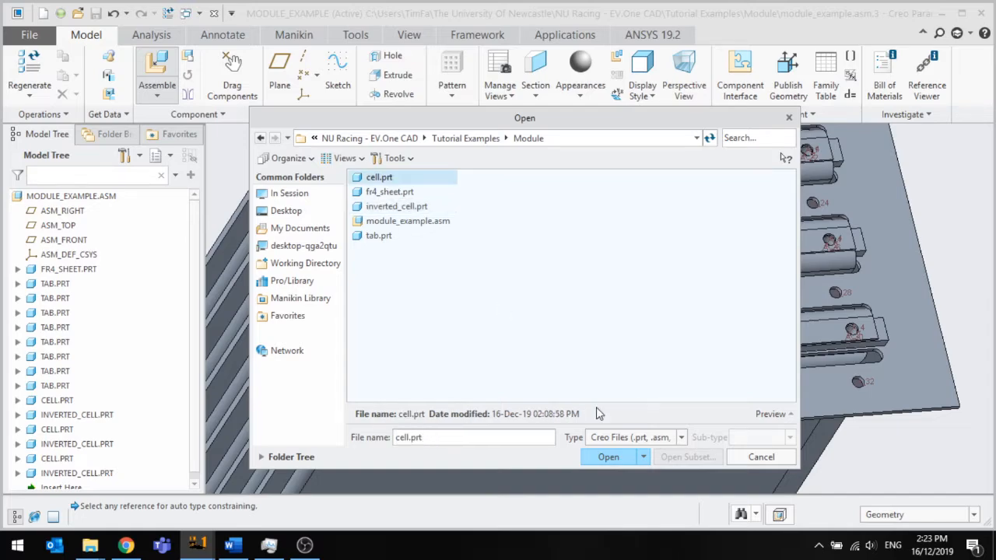
{"action": "left_click", "coordinate": [608, 457]}
{"action": "left_click", "coordinate": [769, 336]}
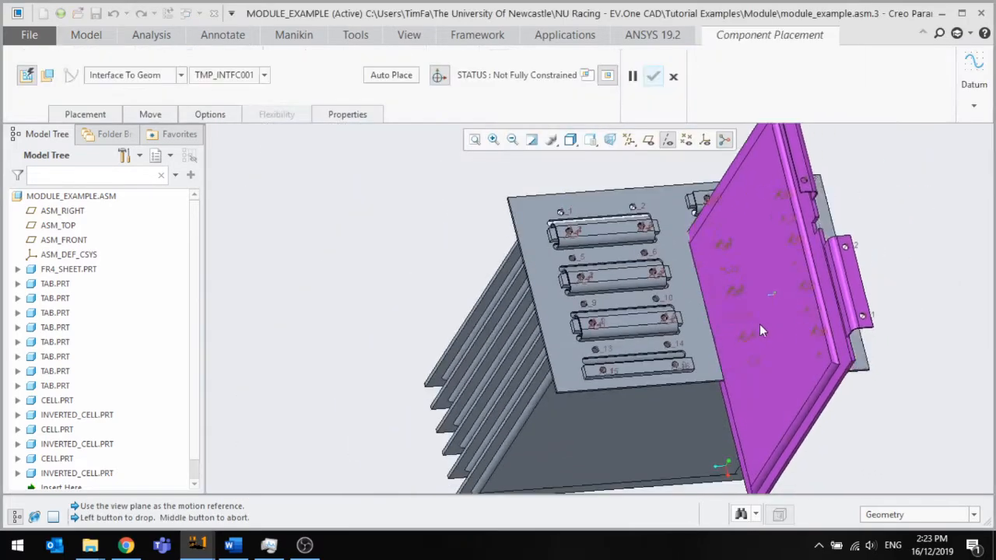
{"action": "scroll", "coordinate": [759, 324], "scroll_direction": "up", "scroll_amount": 6}
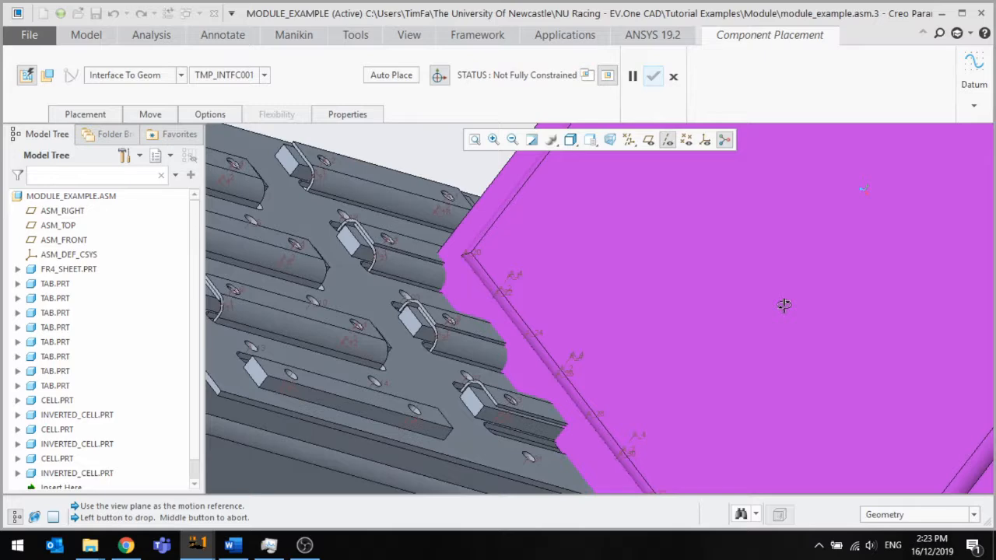
{"action": "mouse_move", "coordinate": [784, 305]}
{"action": "middle_mouse_down"}
{"action": "mouse_move", "coordinate": [793, 290]}
{"action": "mouse_move", "coordinate": [588, 404]}
{"action": "mouse_move", "coordinate": [761, 370]}
{"action": "mouse_move", "coordinate": [778, 285]}
{"action": "mouse_move", "coordinate": [770, 308]}
{"action": "middle_mouse_up"}
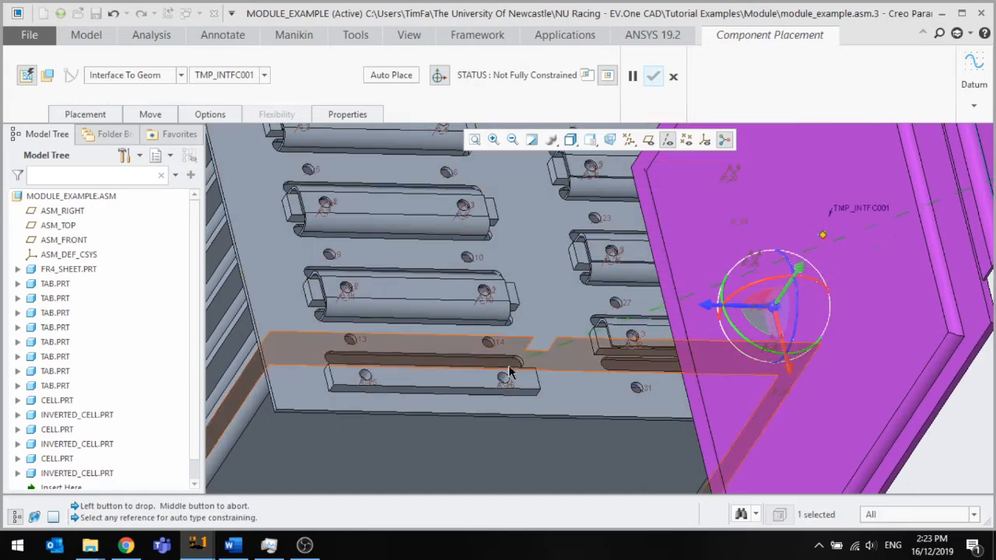
{"action": "left_click", "coordinate": [468, 377]}
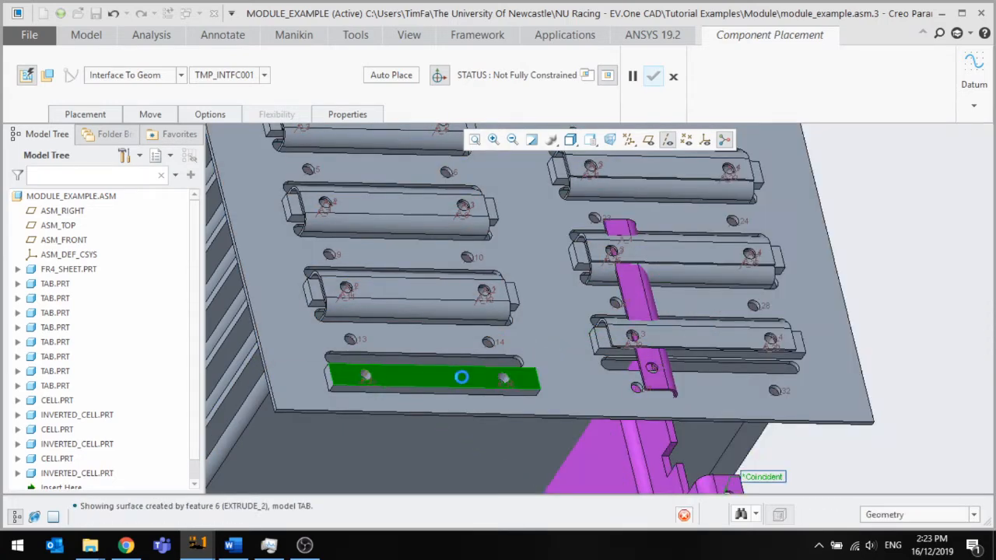
Align the cell's hole references with both holes of the fourth-row TAB, check the folded tabs' fit, and accept the placement
{"action": "left_click", "coordinate": [505, 378]}
{"action": "scroll", "coordinate": [636, 349], "scroll_direction": "down", "scroll_amount": 2}
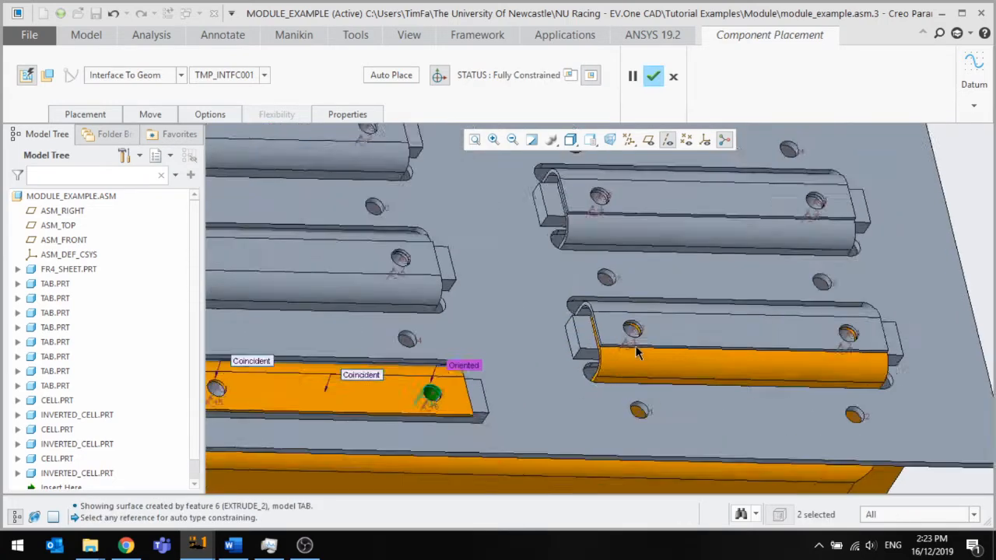
{"action": "middle_click_drag", "start_coordinate": [635, 349], "coordinate": [648, 331]}
{"action": "scroll", "coordinate": [649, 331], "scroll_direction": "up", "scroll_amount": 3}
{"action": "scroll", "coordinate": [533, 388], "scroll_direction": "down", "scroll_amount": 5}
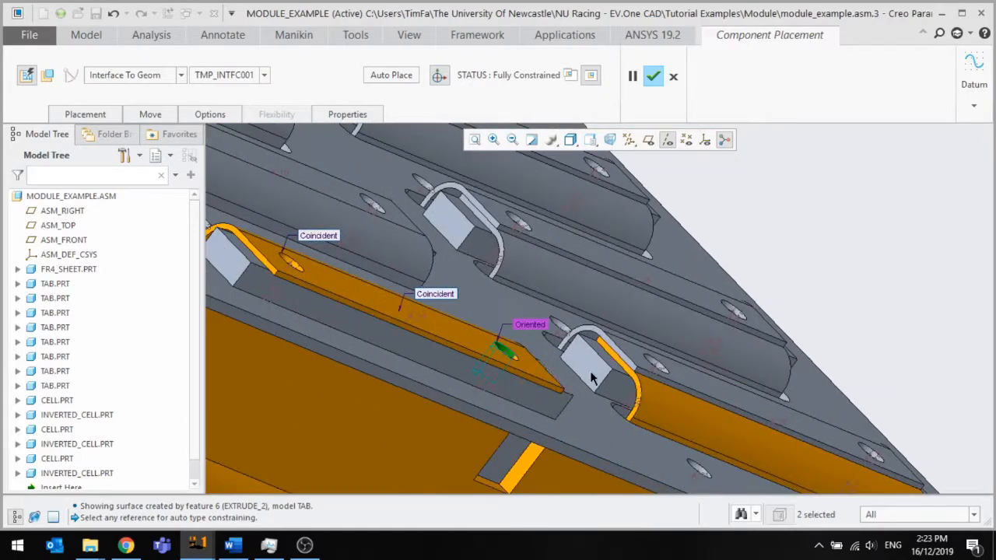
{"action": "scroll", "coordinate": [604, 366], "scroll_direction": "up", "scroll_amount": 3}
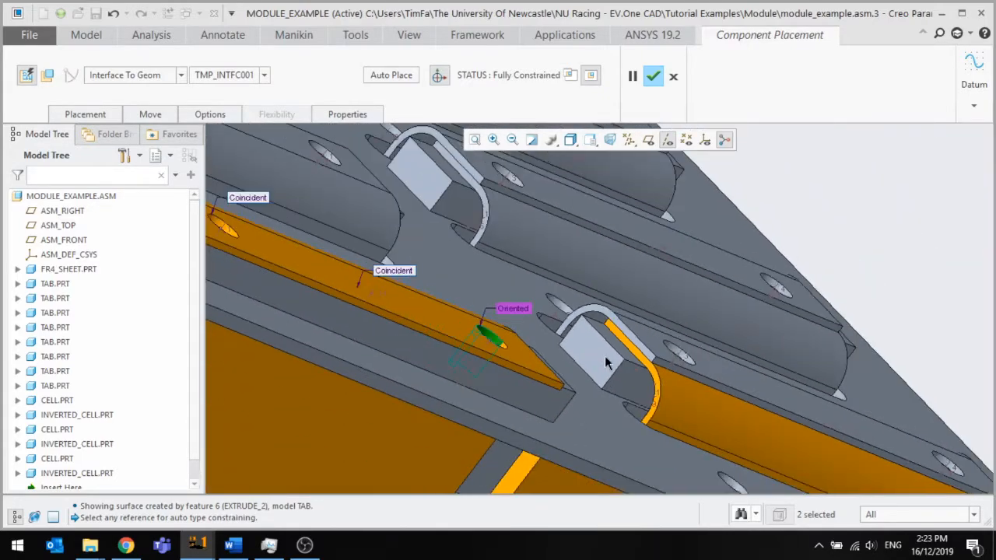
{"action": "scroll", "coordinate": [685, 394], "scroll_direction": "up", "scroll_amount": 2}
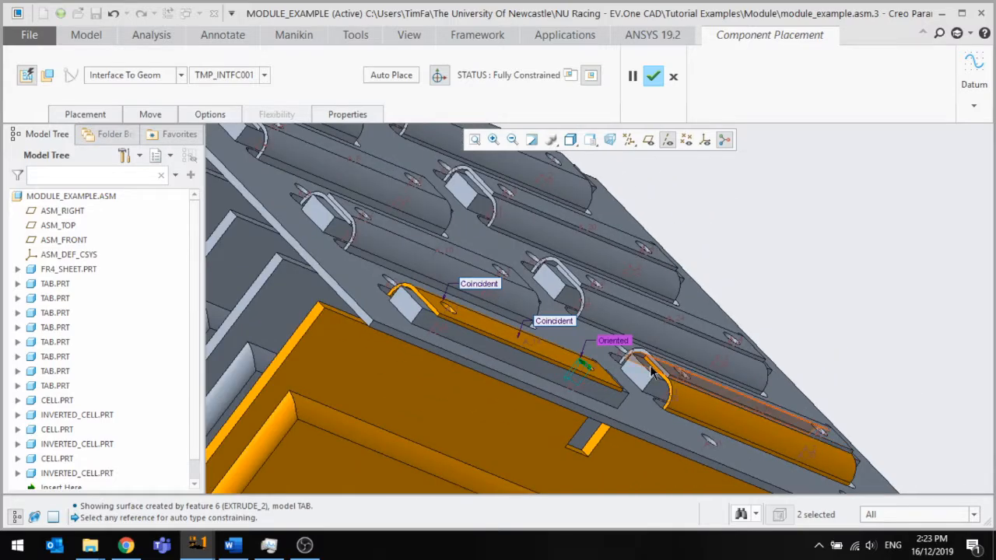
{"action": "scroll", "coordinate": [688, 384], "scroll_direction": "up", "scroll_amount": 1}
{"action": "middle_click_drag", "start_coordinate": [687, 385], "coordinate": [608, 383]}
{"action": "scroll", "coordinate": [609, 383], "scroll_direction": "down", "scroll_amount": 2}
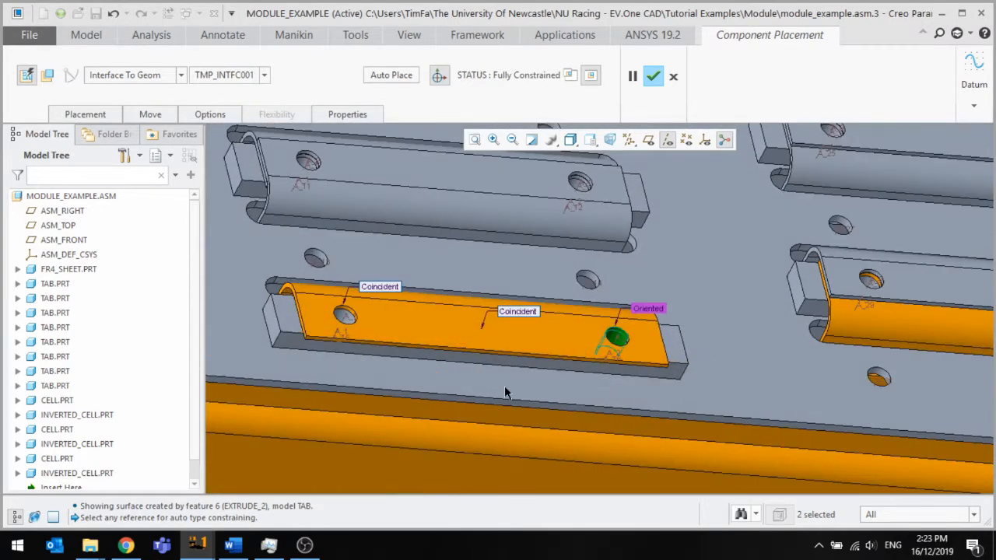
{"action": "key", "text": "ctrl+d"}
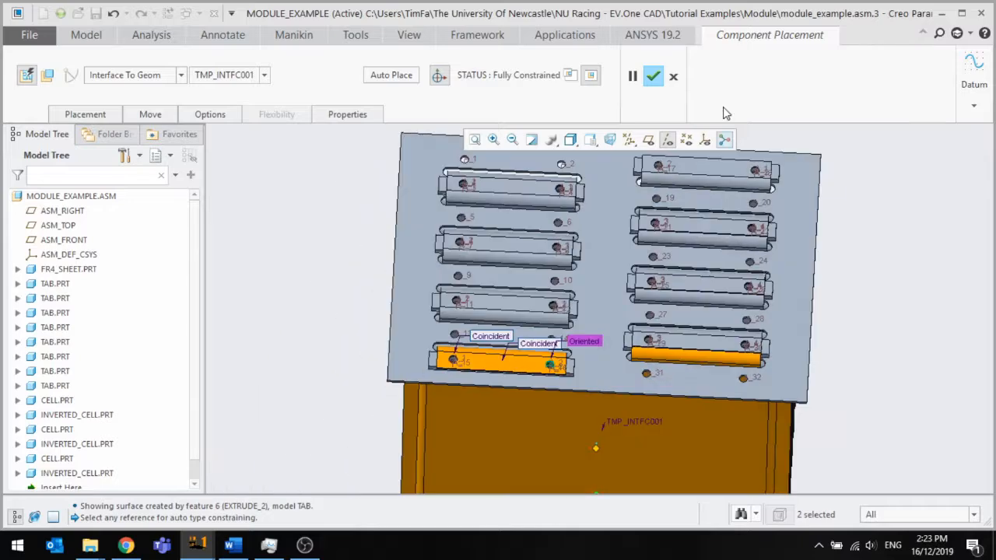
{"action": "left_click", "coordinate": [652, 75]}
Examine the newly placed fourth-row cell tab and the stack of cells beneath the FR4 sheet from several angles
{"action": "scroll", "coordinate": [675, 358], "scroll_direction": "down", "scroll_amount": 4}
{"action": "middle_click_drag", "start_coordinate": [566, 343], "coordinate": [589, 335]}
{"action": "scroll", "coordinate": [588, 335], "scroll_direction": "up", "scroll_amount": 3}
{"action": "scroll", "coordinate": [628, 286], "scroll_direction": "down", "scroll_amount": 4}
{"action": "scroll", "coordinate": [628, 286], "scroll_direction": "up", "scroll_amount": 4}
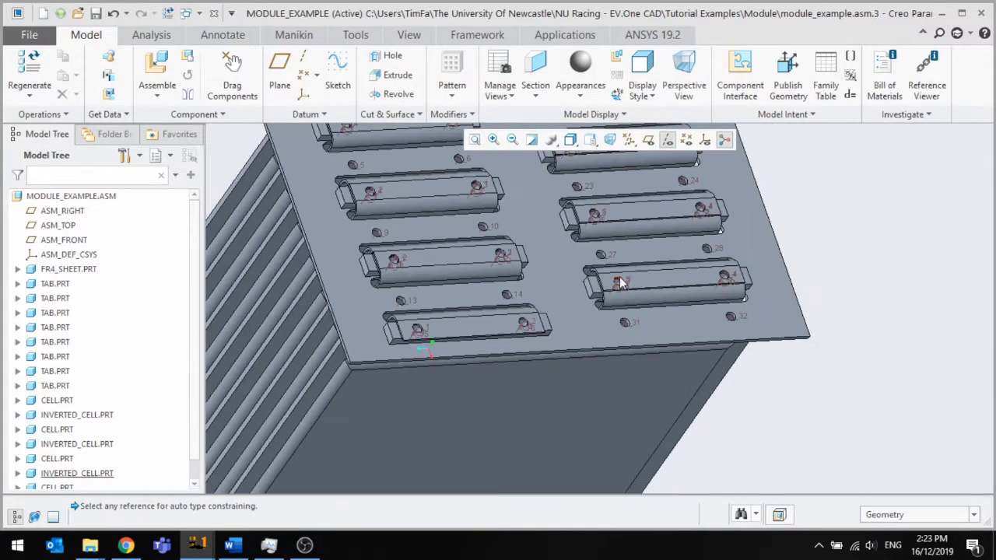
{"action": "scroll", "coordinate": [556, 284], "scroll_direction": "down", "scroll_amount": 6}
{"action": "scroll", "coordinate": [588, 284], "scroll_direction": "up", "scroll_amount": 5}
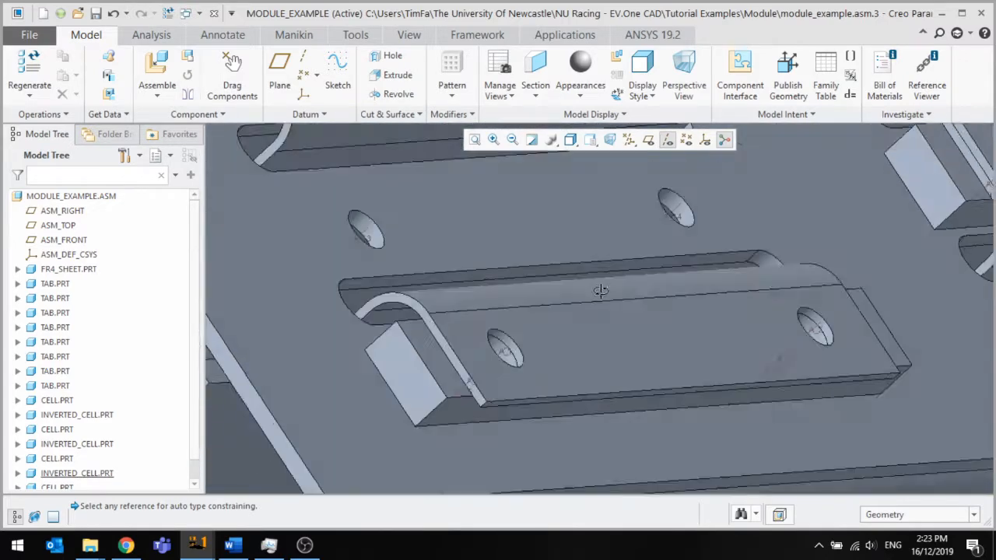
{"action": "scroll", "coordinate": [770, 247], "scroll_direction": "down", "scroll_amount": 1}
{"action": "scroll", "coordinate": [770, 247], "scroll_direction": "up", "scroll_amount": 4}
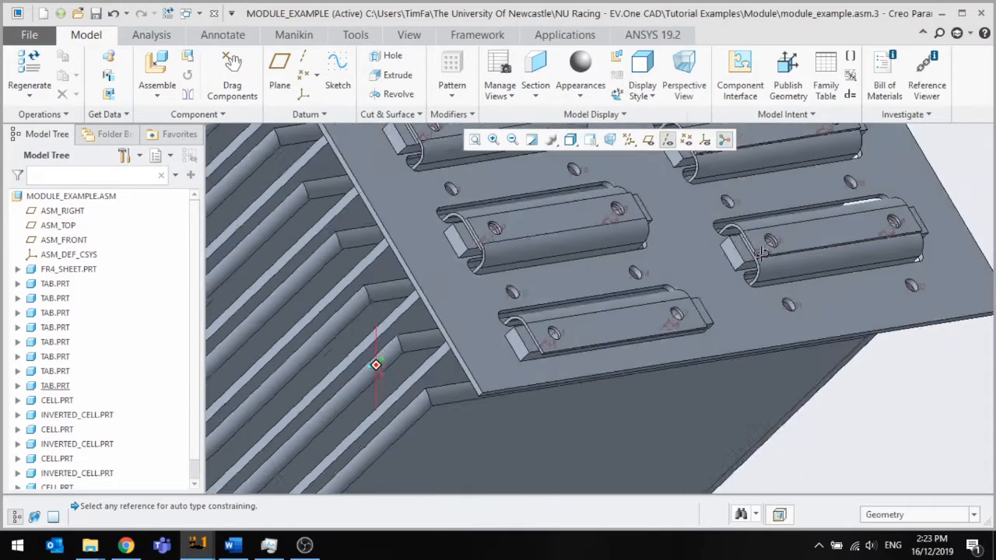
{"action": "scroll", "coordinate": [540, 313], "scroll_direction": "down", "scroll_amount": 2}
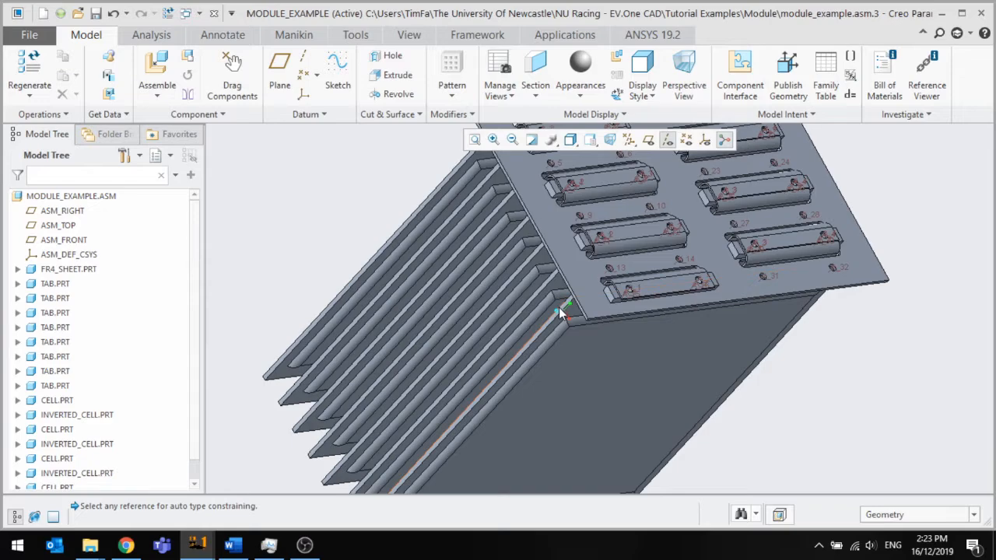
{"action": "mouse_move", "coordinate": [559, 307]}
{"action": "middle_mouse_down"}
{"action": "mouse_move", "coordinate": [687, 322]}
{"action": "mouse_move", "coordinate": [645, 300]}
{"action": "mouse_move", "coordinate": [609, 311]}
{"action": "mouse_move", "coordinate": [673, 370]}
{"action": "mouse_move", "coordinate": [552, 332]}
{"action": "middle_mouse_up"}
{"action": "scroll", "coordinate": [622, 327], "scroll_direction": "up", "scroll_amount": 3}
{"action": "scroll", "coordinate": [599, 282], "scroll_direction": "down", "scroll_amount": 3}
{"action": "scroll", "coordinate": [638, 370], "scroll_direction": "up", "scroll_amount": 3}
{"action": "middle_click_drag", "start_coordinate": [559, 394], "coordinate": [567, 374]}
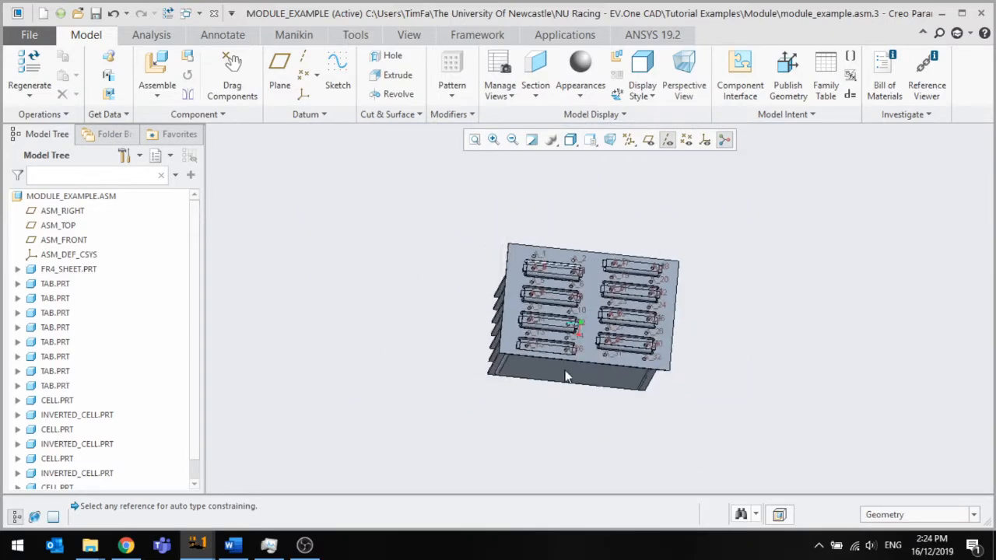
Examine the layout of folded cell tabs and holes across both columns of the FR4 sheet
{"action": "scroll", "coordinate": [575, 334], "scroll_direction": "down", "scroll_amount": 5}
{"action": "scroll", "coordinate": [601, 326], "scroll_direction": "up", "scroll_amount": 2}
{"action": "scroll", "coordinate": [592, 328], "scroll_direction": "down", "scroll_amount": 2}
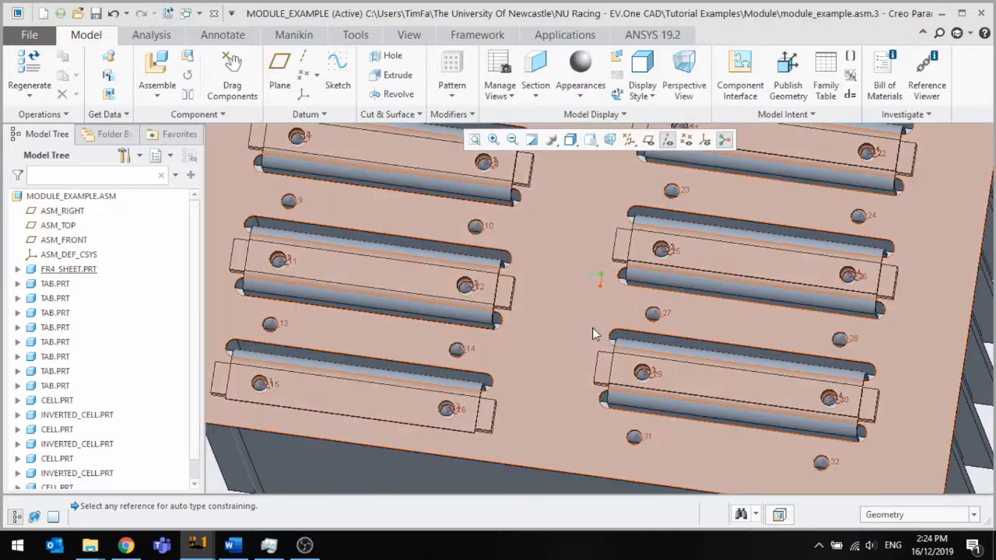
{"action": "scroll", "coordinate": [592, 328], "scroll_direction": "up", "scroll_amount": 5}
{"action": "middle_click_drag", "start_coordinate": [584, 346], "coordinate": [620, 306]}
{"action": "scroll", "coordinate": [554, 396], "scroll_direction": "down", "scroll_amount": 4}
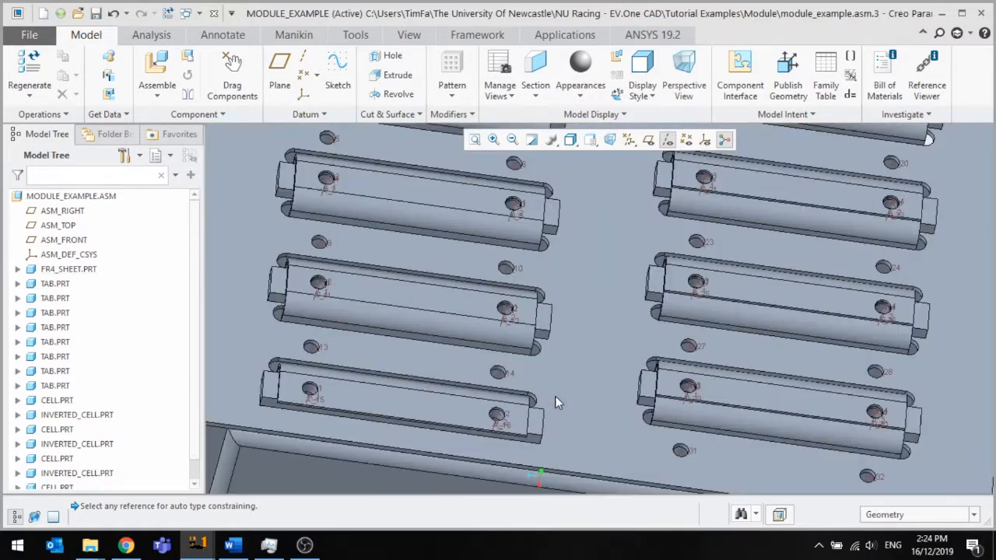
{"action": "scroll", "coordinate": [554, 395], "scroll_direction": "up", "scroll_amount": 3}
{"action": "scroll", "coordinate": [555, 393], "scroll_direction": "up", "scroll_amount": 4}
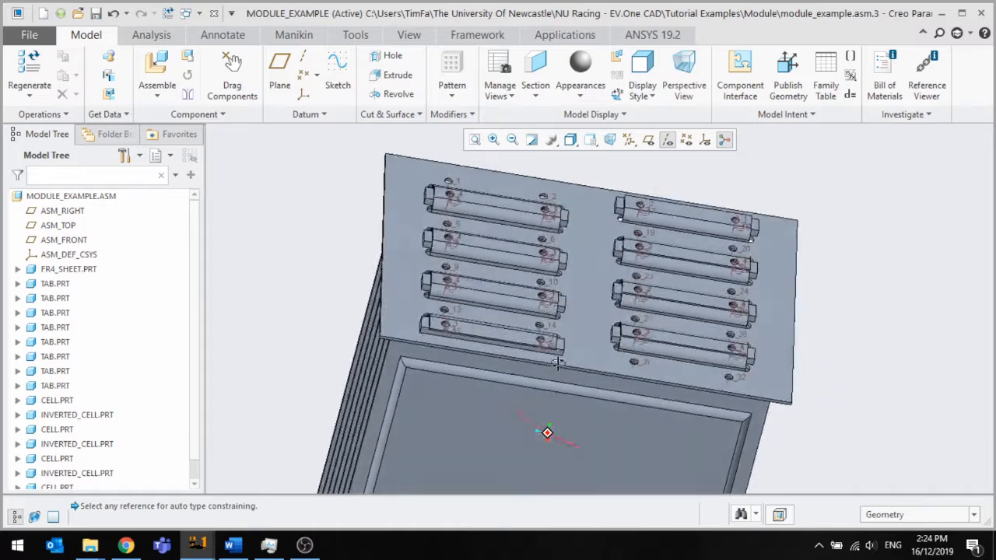
{"action": "scroll", "coordinate": [609, 358], "scroll_direction": "down", "scroll_amount": 4}
{"action": "scroll", "coordinate": [520, 342], "scroll_direction": "down", "scroll_amount": 3}
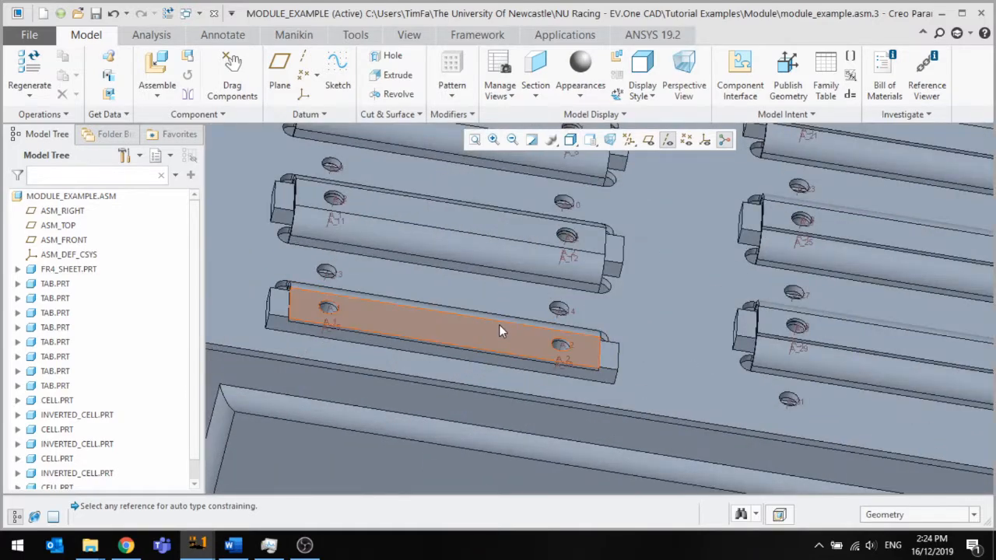
{"action": "scroll", "coordinate": [500, 329], "scroll_direction": "up", "scroll_amount": 3}
{"action": "scroll", "coordinate": [507, 381], "scroll_direction": "down", "scroll_amount": 2}
{"action": "scroll", "coordinate": [507, 377], "scroll_direction": "up", "scroll_amount": 5}
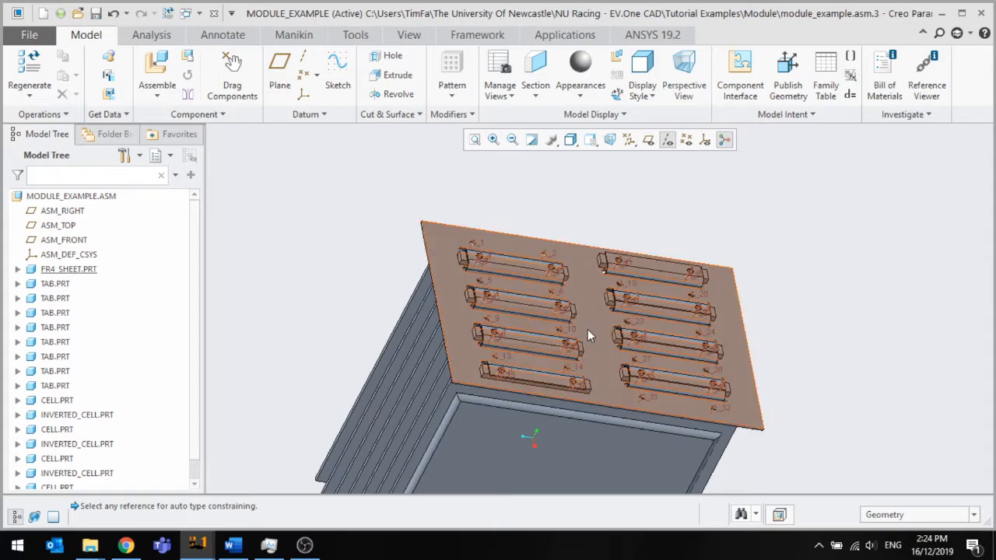
{"action": "scroll", "coordinate": [587, 329], "scroll_direction": "up", "scroll_amount": 3}
{"action": "middle_click_drag", "start_coordinate": [547, 375], "coordinate": [507, 348]}
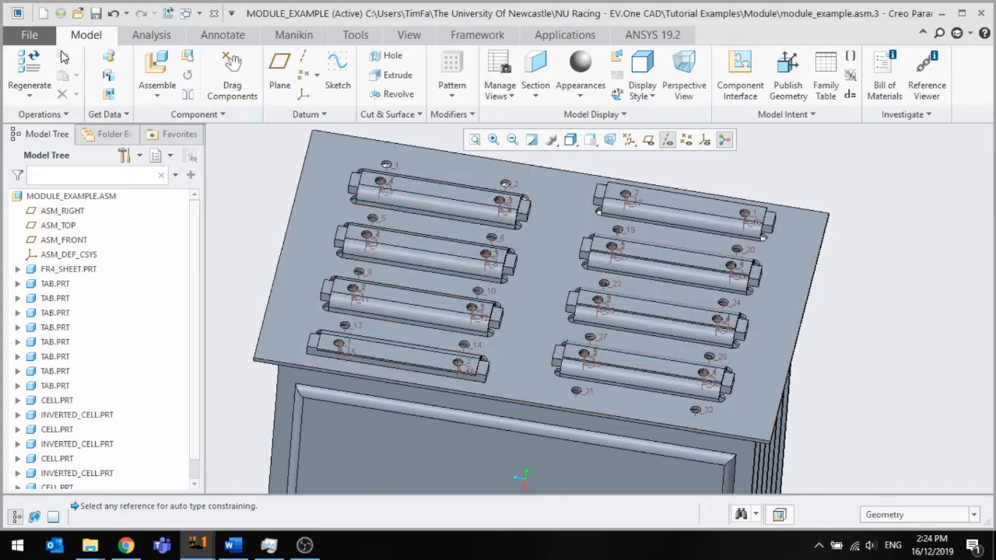
Create a solid part named BUS from the nuracing_prt template, with material BRASS, part number B100009, title BUS BAR and the designer's name
{"action": "left_click", "coordinate": [46, 11]}
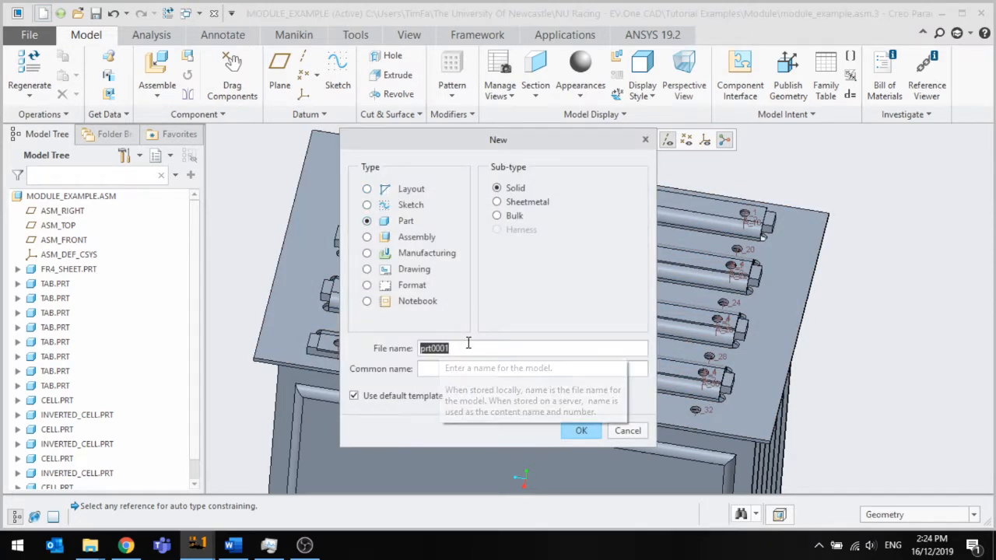
{"action": "type", "text": "BUS"}
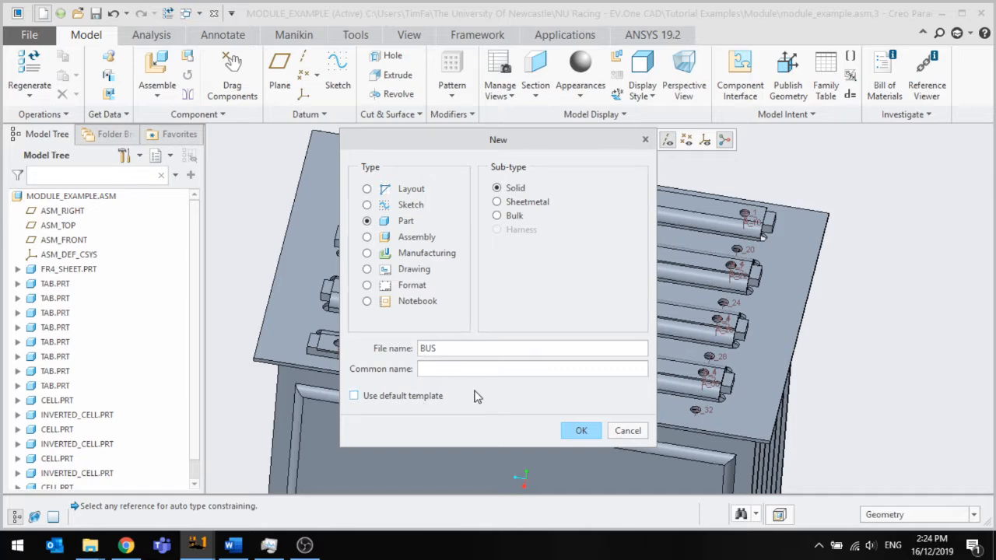
{"action": "left_click", "coordinate": [580, 432]}
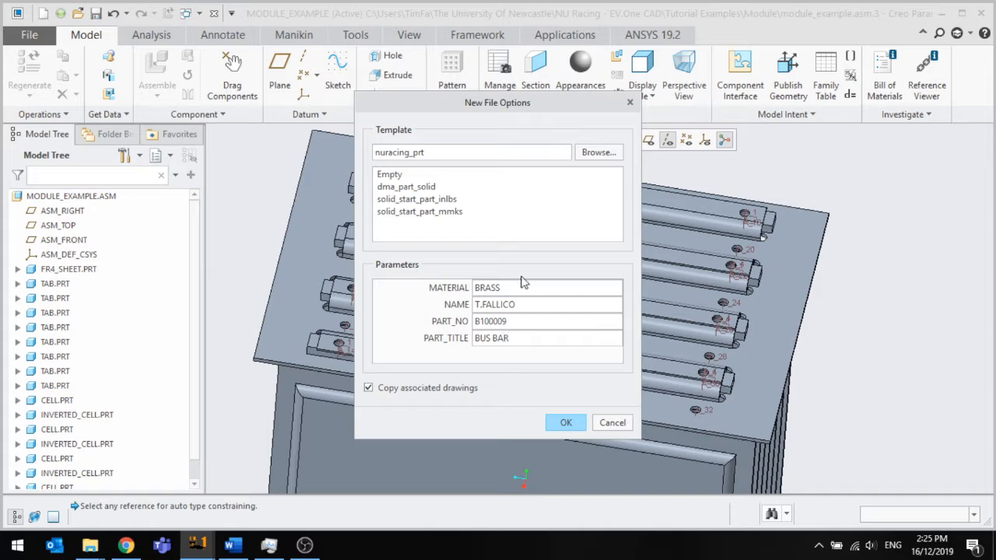
{"action": "left_click", "coordinate": [565, 422]}
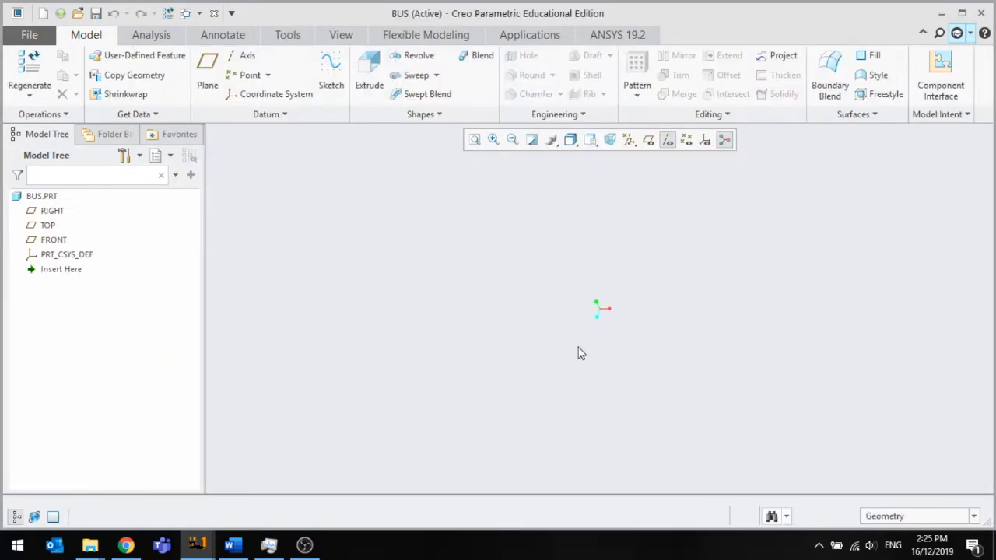
Display the datum planes, coordinate systems and datum points in the new part
{"action": "left_click", "coordinate": [649, 140]}
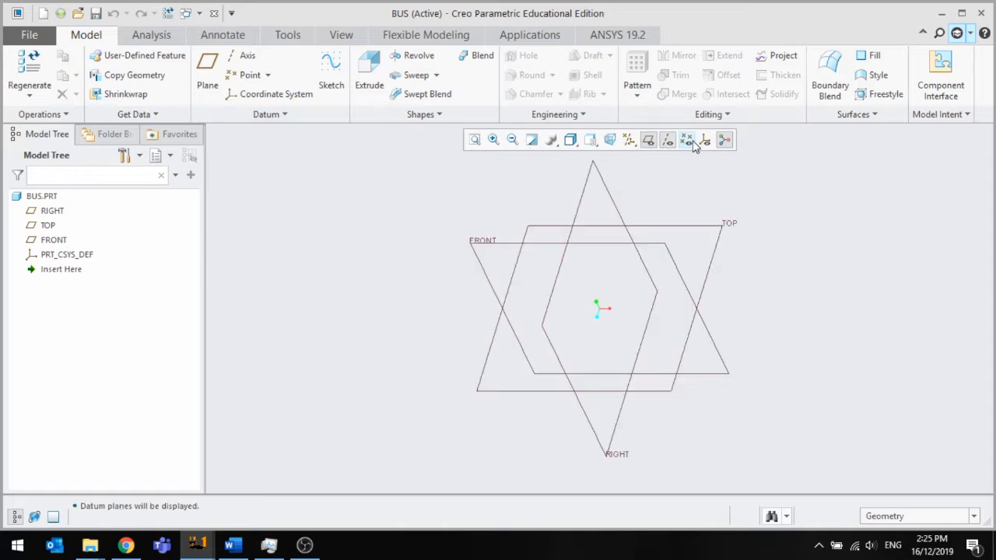
{"action": "left_click", "coordinate": [703, 140]}
{"action": "left_click", "coordinate": [687, 140]}
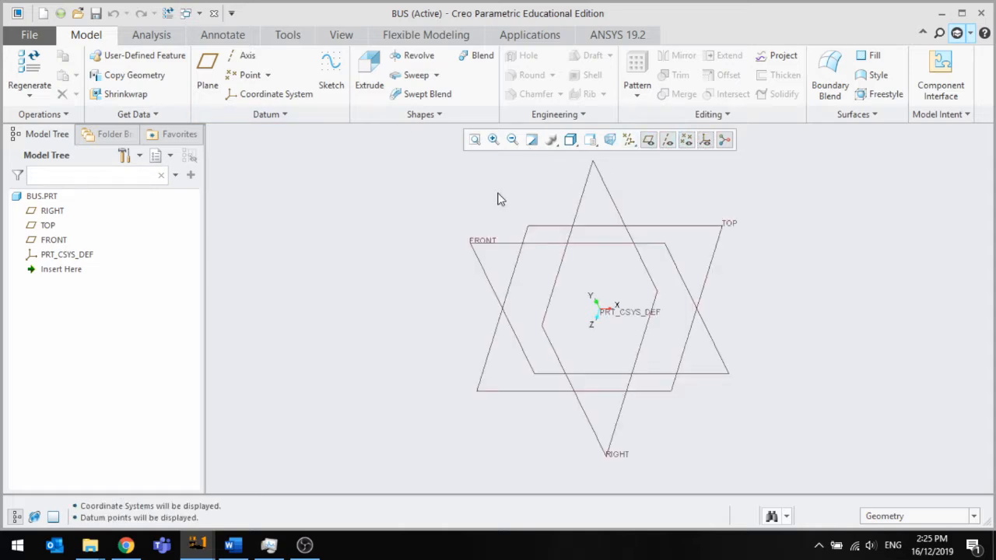
Start an extrude on the TOP plane and sketch a center rectangle about 421 by 100 centred on the origin
{"action": "left_click", "coordinate": [369, 85]}
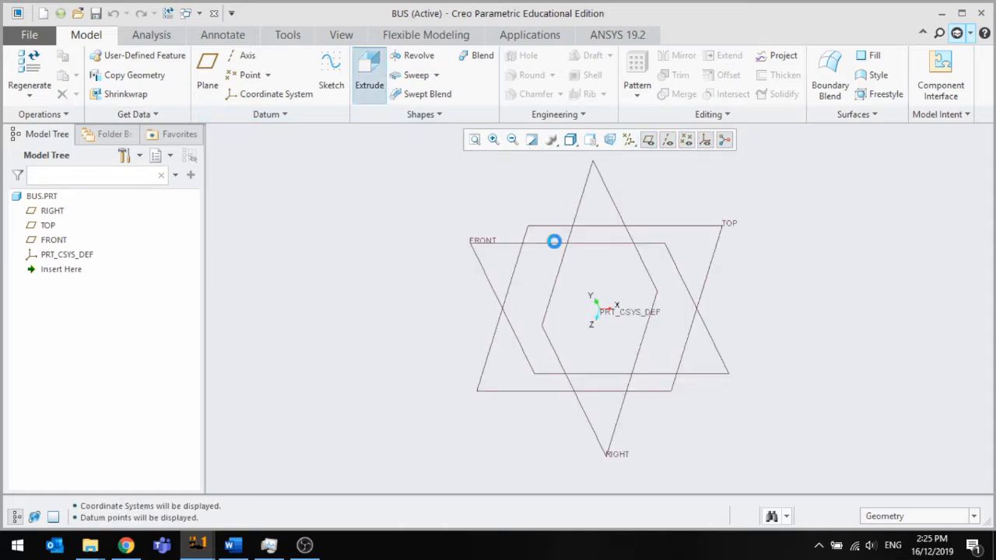
{"action": "left_click", "coordinate": [705, 273]}
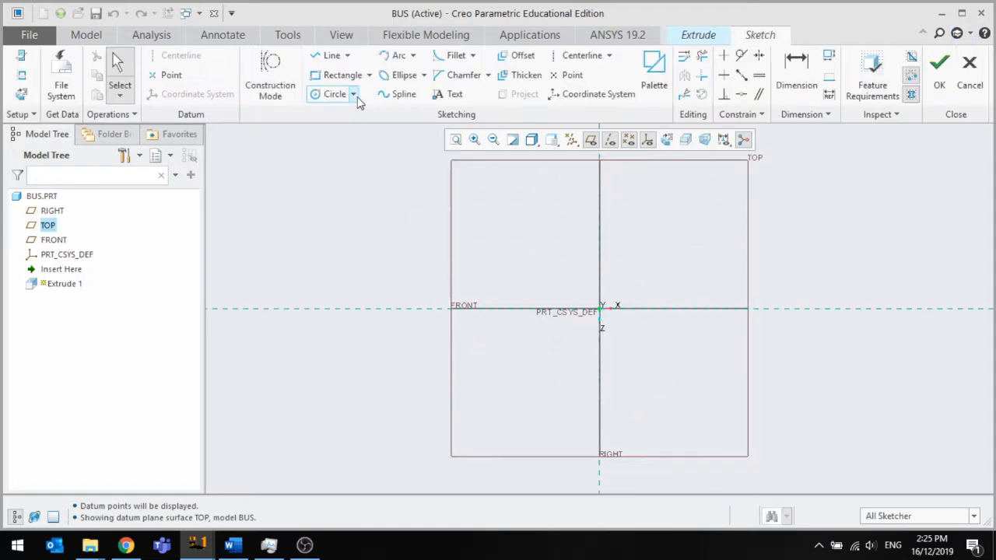
{"action": "left_click", "coordinate": [370, 78]}
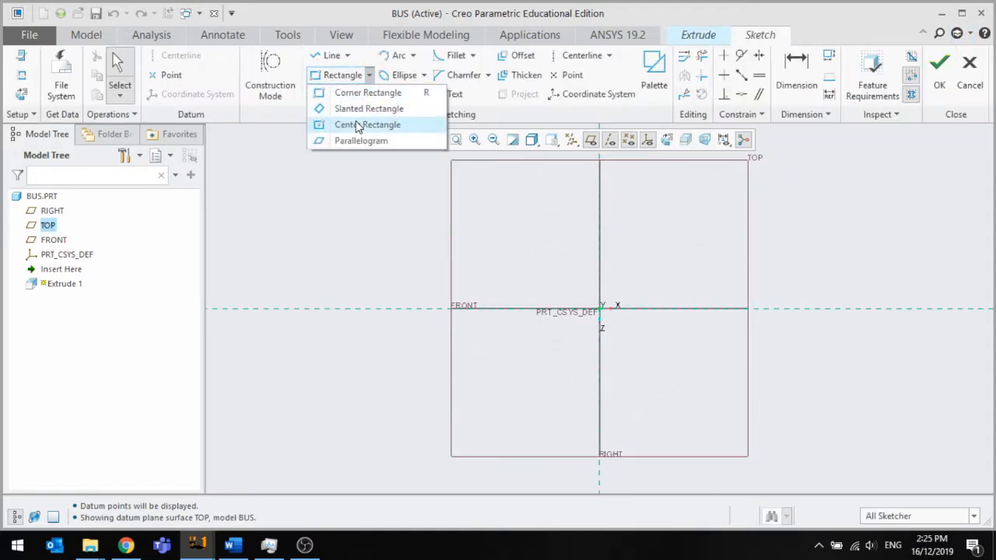
{"action": "left_click", "coordinate": [364, 125]}
{"action": "left_click", "coordinate": [604, 311]}
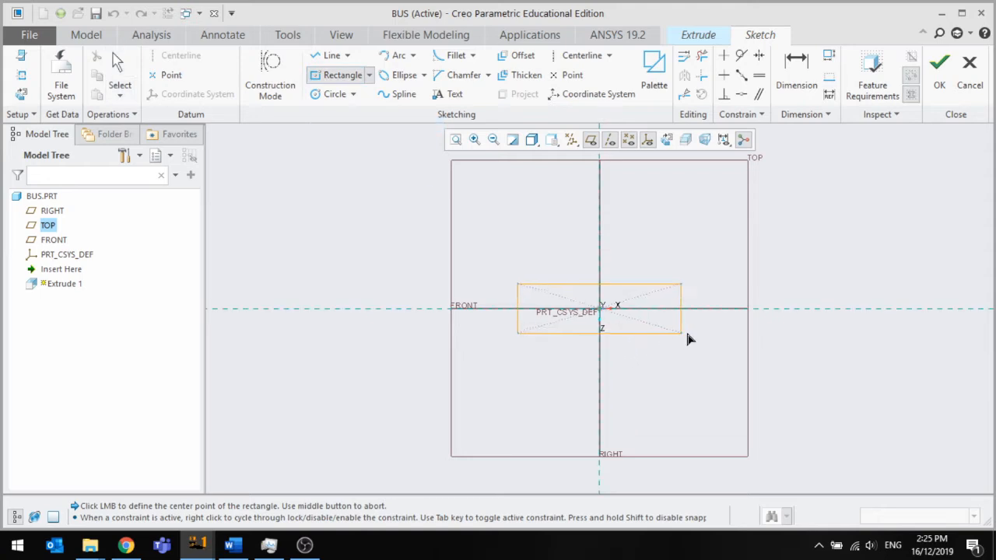
{"action": "left_click", "coordinate": [719, 364]}
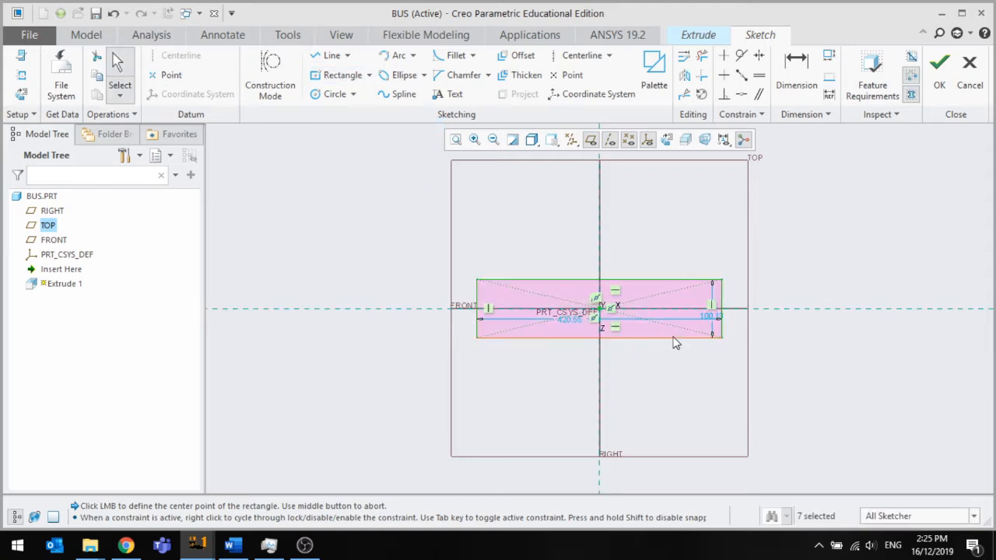
Set the rectangle's horizontal length to 80 and its vertical width to 10
{"action": "scroll", "coordinate": [674, 339], "scroll_direction": "down", "scroll_amount": 1}
{"action": "double_click", "coordinate": [545, 315]}
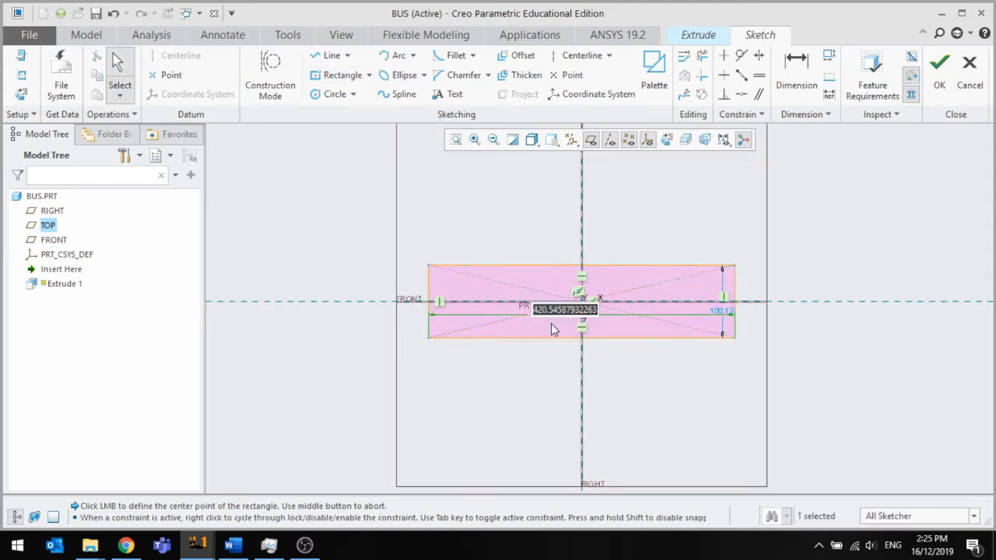
{"action": "type", "text": "80"}
{"action": "key", "text": "Return"}
{"action": "scroll", "coordinate": [577, 327], "scroll_direction": "down", "scroll_amount": 2}
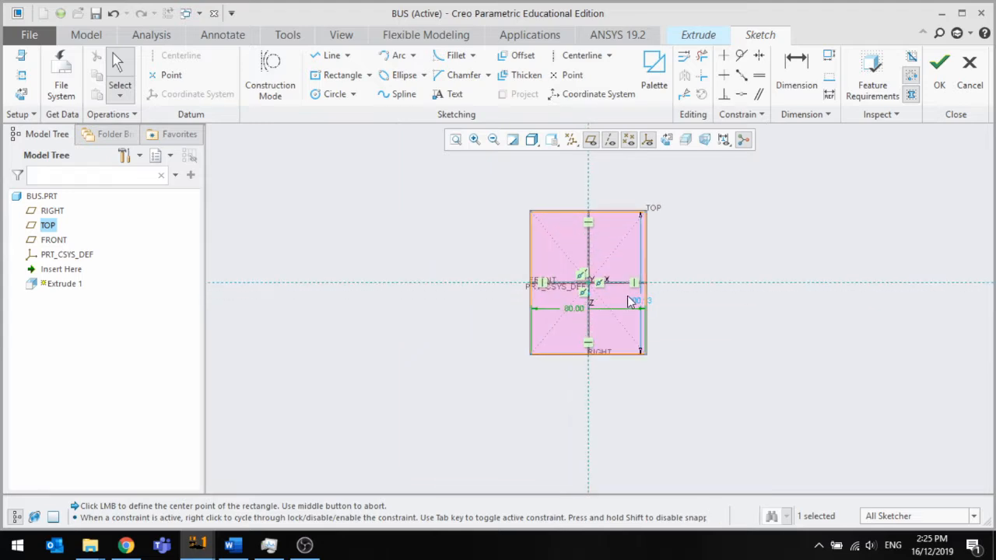
{"action": "double_click", "coordinate": [646, 301]}
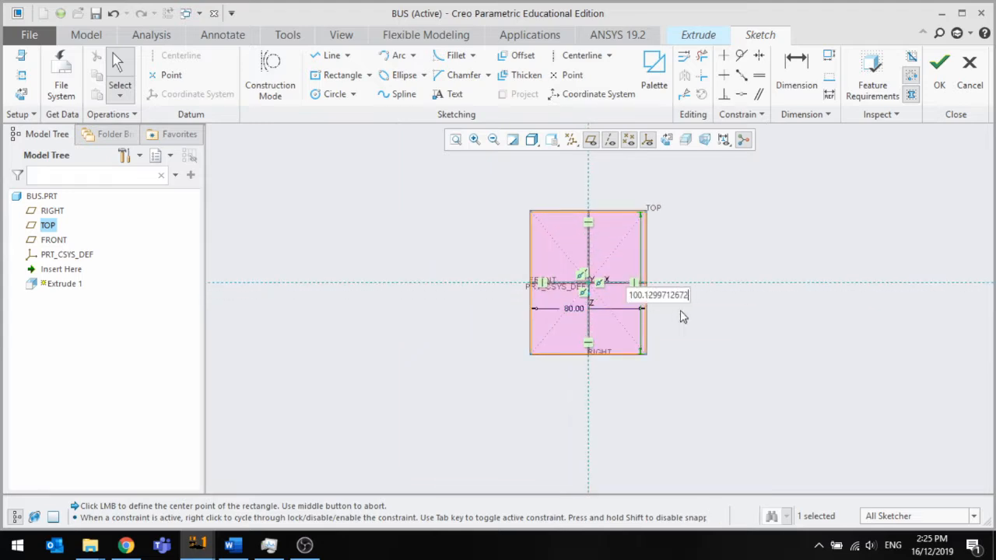
{"action": "key", "text": "BackSpace"}
{"action": "key", "text": "BackSpace"}
{"action": "key", "text": "BackSpace"}
{"action": "key", "text": "BackSpace"}
{"action": "key", "text": "BackSpace"}
{"action": "key", "text": "BackSpace"}
{"action": "key", "text": "BackSpace"}
{"action": "key", "text": "BackSpace"}
{"action": "key", "text": "BackSpace"}
{"action": "key", "text": "BackSpace"}
{"action": "key", "text": "BackSpace"}
{"action": "key", "text": "BackSpace"}
{"action": "key", "text": "BackSpace"}
{"action": "key", "text": "BackSpace"}
{"action": "type", "text": "10"}
{"action": "key", "text": "Return"}
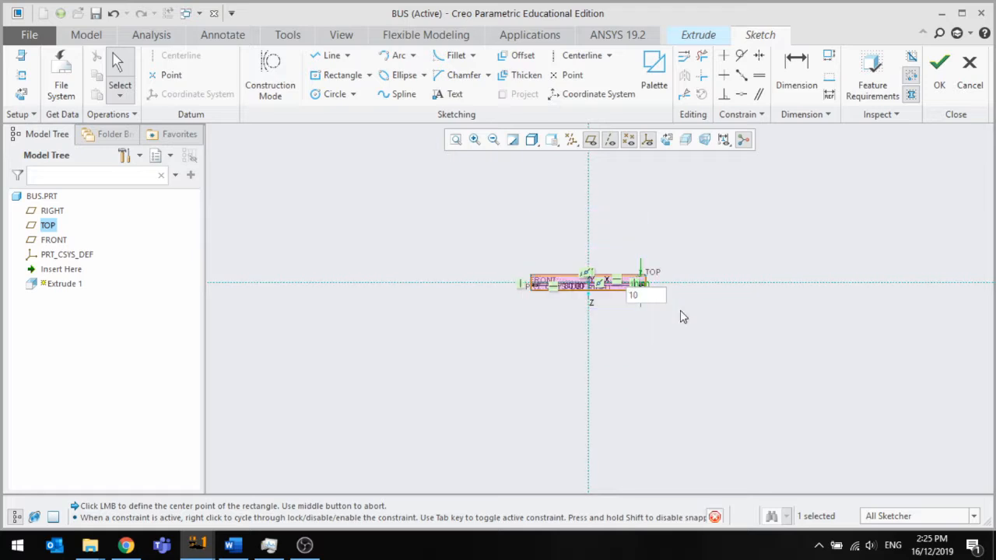
{"action": "scroll", "coordinate": [645, 268], "scroll_direction": "down", "scroll_amount": 3}
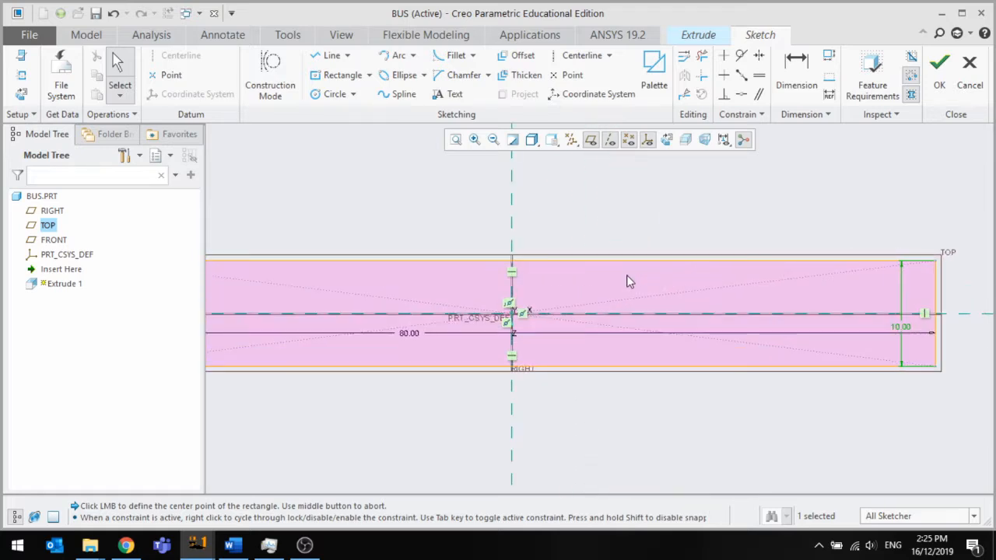
{"action": "scroll", "coordinate": [626, 275], "scroll_direction": "up", "scroll_amount": 1}
{"action": "scroll", "coordinate": [632, 279], "scroll_direction": "down", "scroll_amount": 2}
{"action": "scroll", "coordinate": [582, 296], "scroll_direction": "up", "scroll_amount": 1}
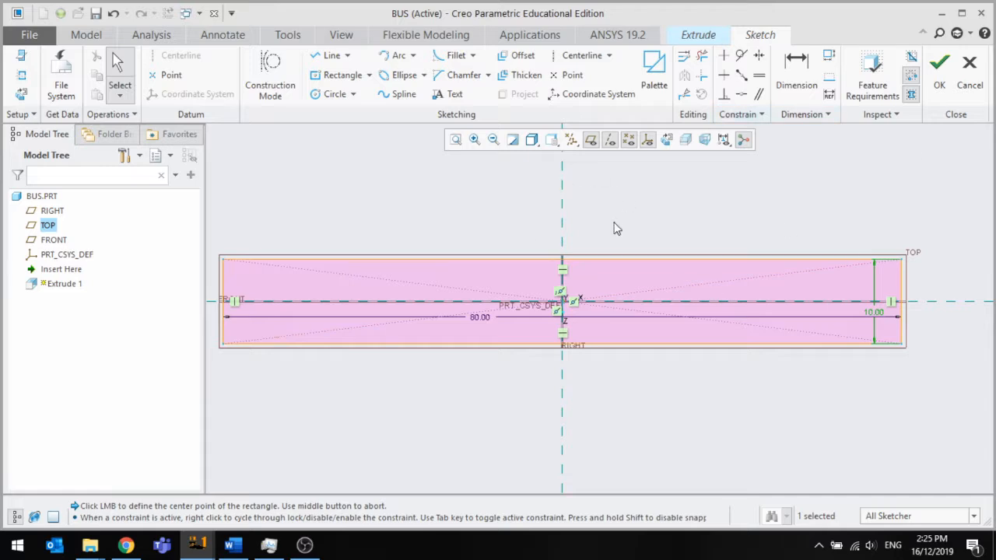
Finish the rectangle sketch and extrude it as a solid to a depth of 15
{"action": "left_click", "coordinate": [942, 68]}
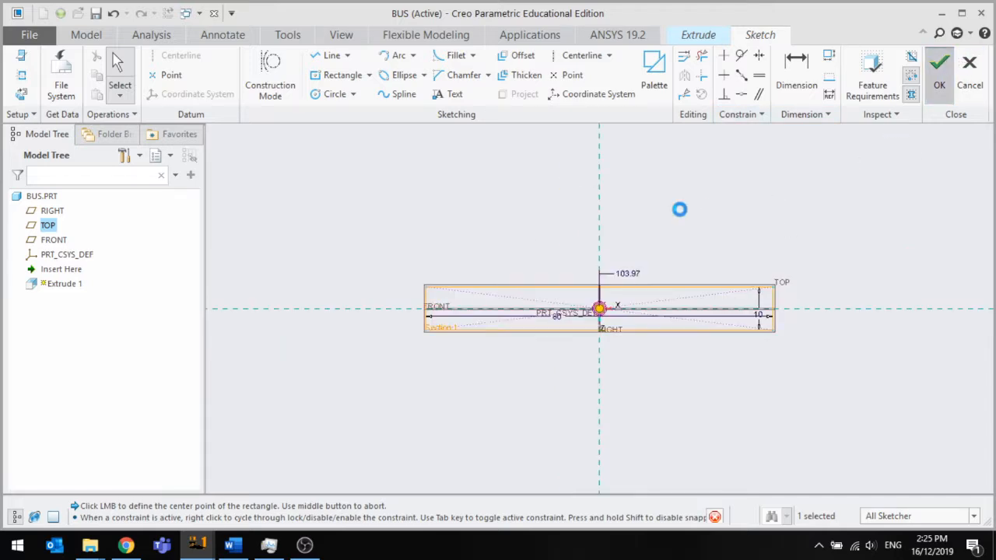
{"action": "left_click_drag", "start_coordinate": [120, 77], "coordinate": [64, 77]}
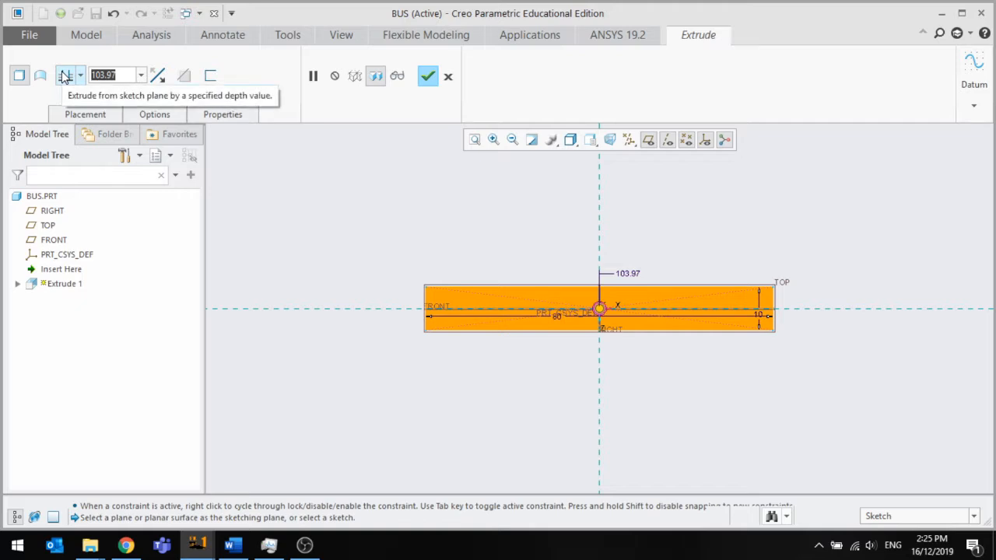
{"action": "type", "text": "15"}
{"action": "key", "text": "Return"}
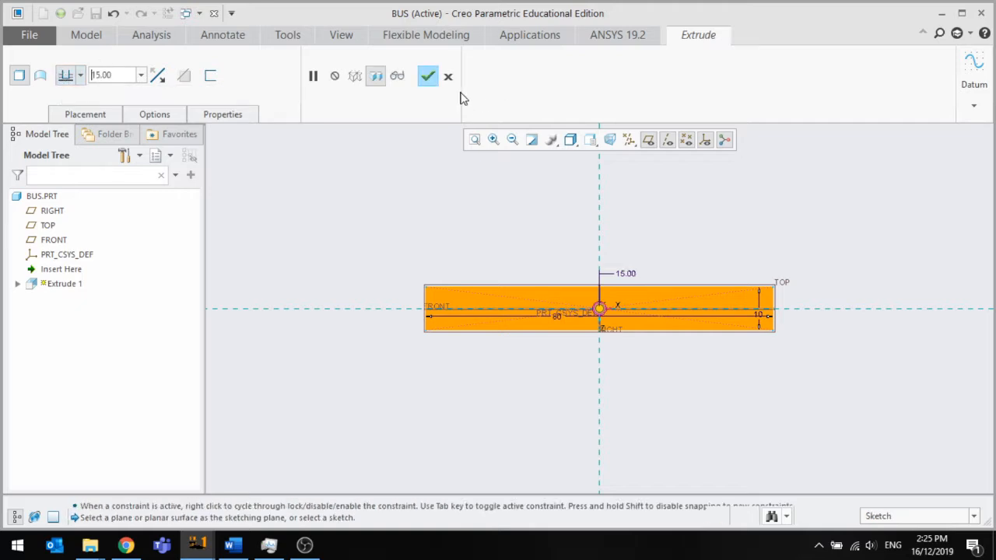
{"action": "left_click", "coordinate": [430, 78]}
Start an extrude on the bar's long front face and sketch corner rectangles from both upper corners, about 44.5 and 16.8 wide and 9.5 high
{"action": "middle_click_drag", "start_coordinate": [503, 244], "coordinate": [513, 159]}
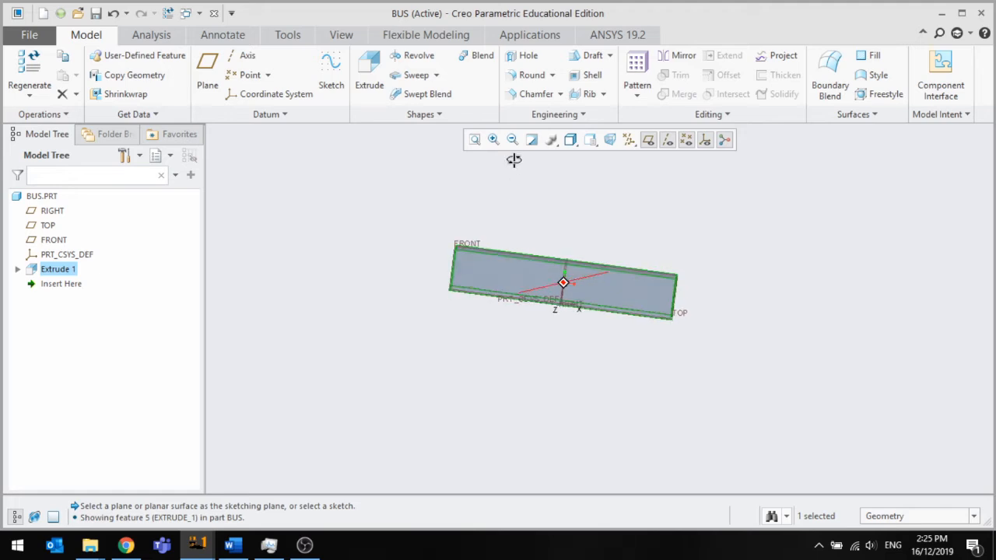
{"action": "left_click", "coordinate": [368, 78]}
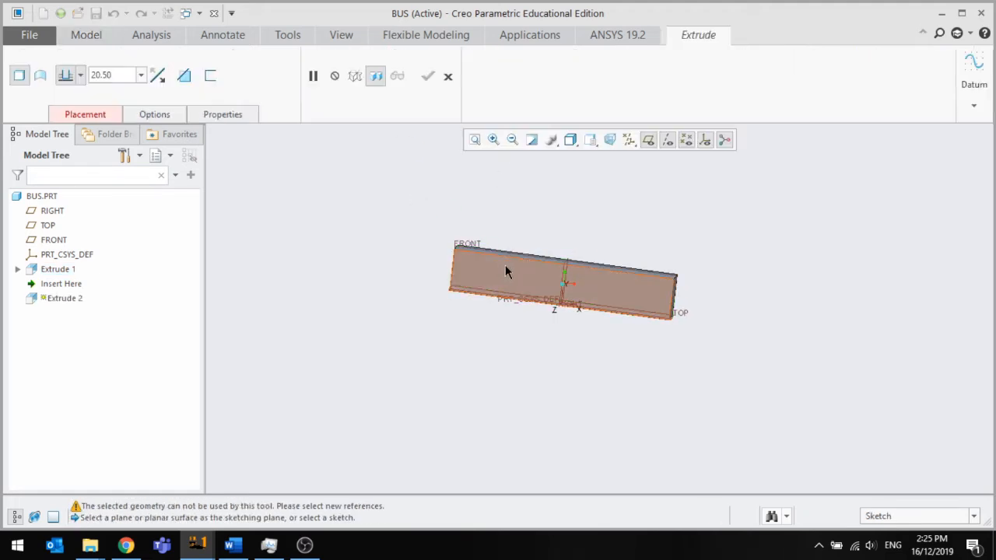
{"action": "left_click", "coordinate": [505, 271]}
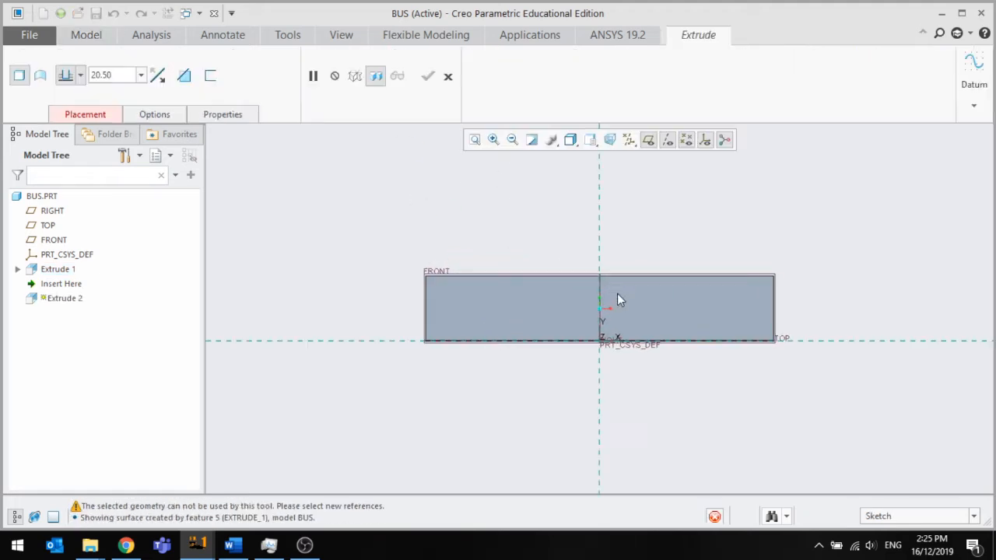
{"action": "left_click", "coordinate": [368, 74]}
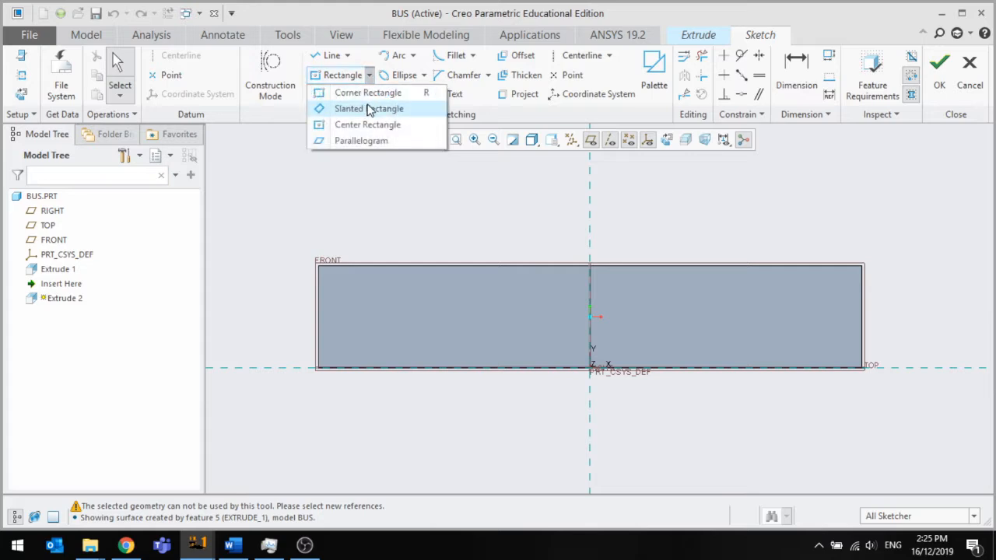
{"action": "left_click", "coordinate": [365, 93]}
{"action": "left_click", "coordinate": [320, 274]}
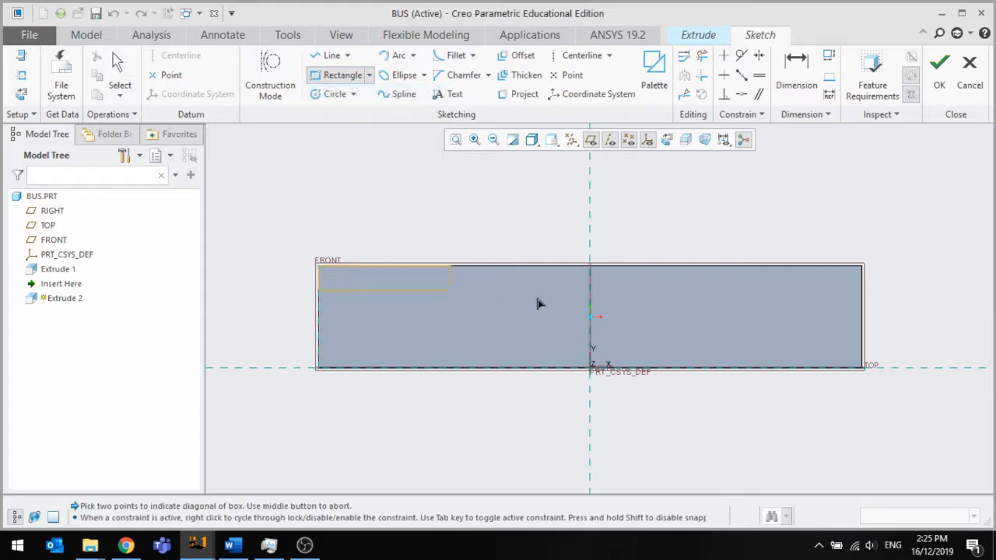
{"action": "left_click", "coordinate": [622, 336]}
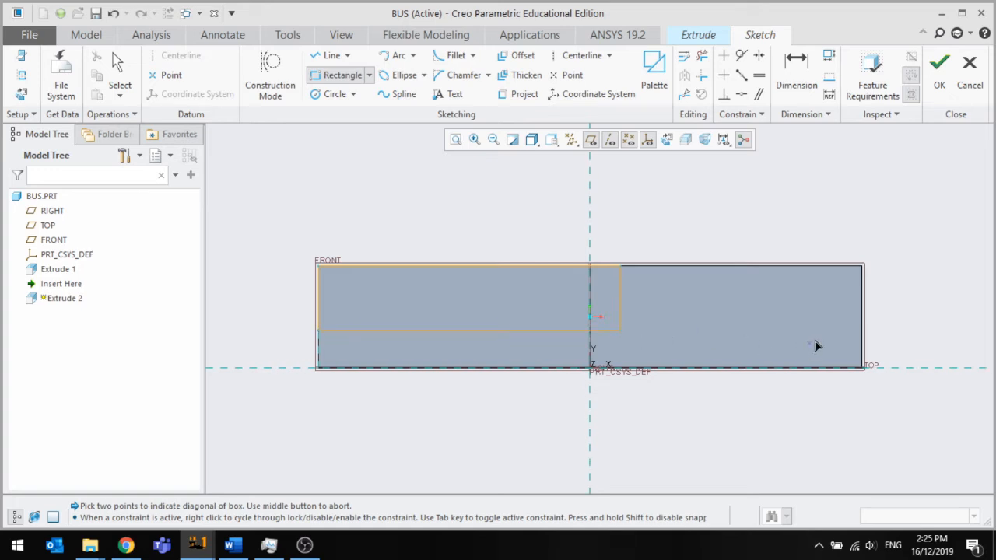
{"action": "left_click", "coordinate": [862, 267]}
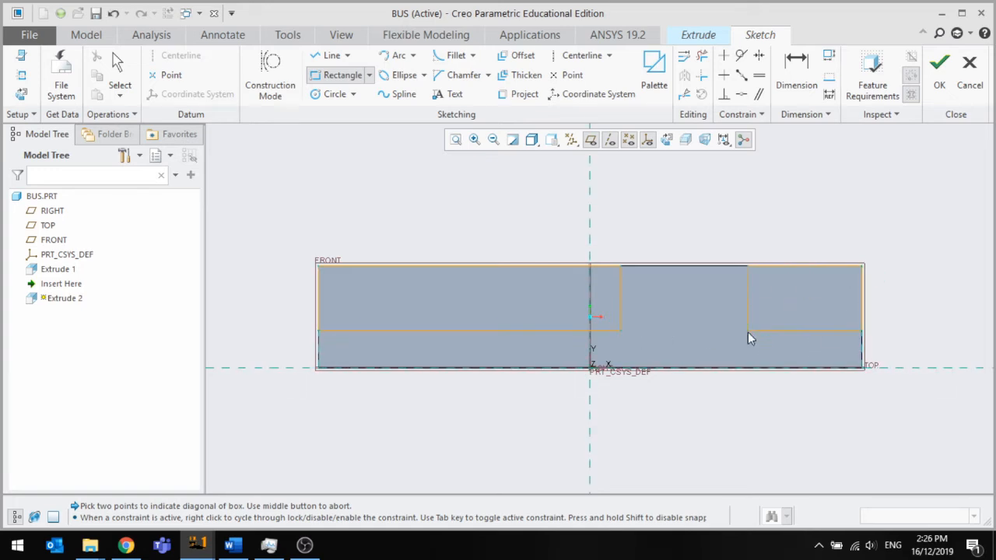
{"action": "left_click", "coordinate": [747, 332]}
{"action": "middle_click", "coordinate": [689, 339]}
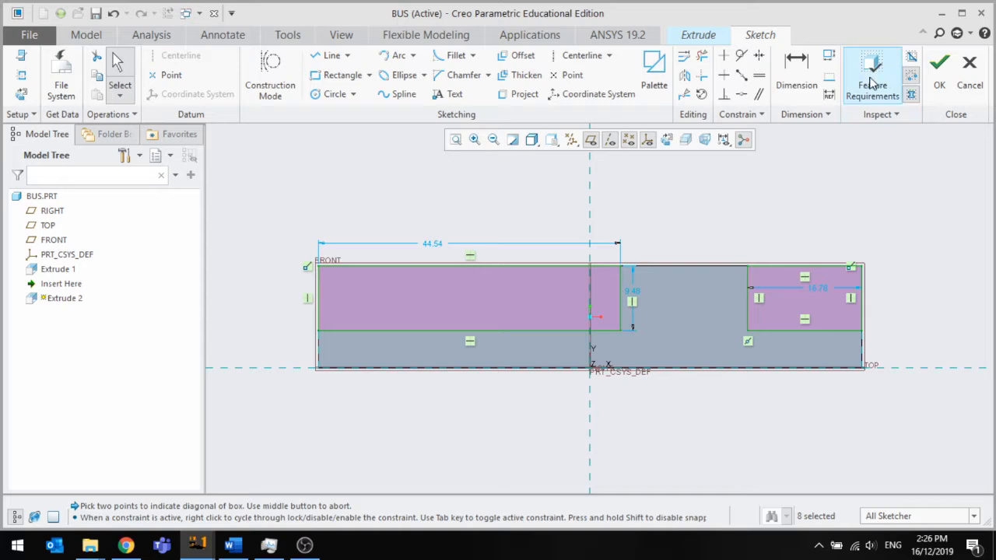
Dimension the rectangles' lower edge from the bar's bottom edge and set the distance to 5
{"action": "left_click", "coordinate": [797, 78]}
{"action": "left_click", "coordinate": [579, 331]}
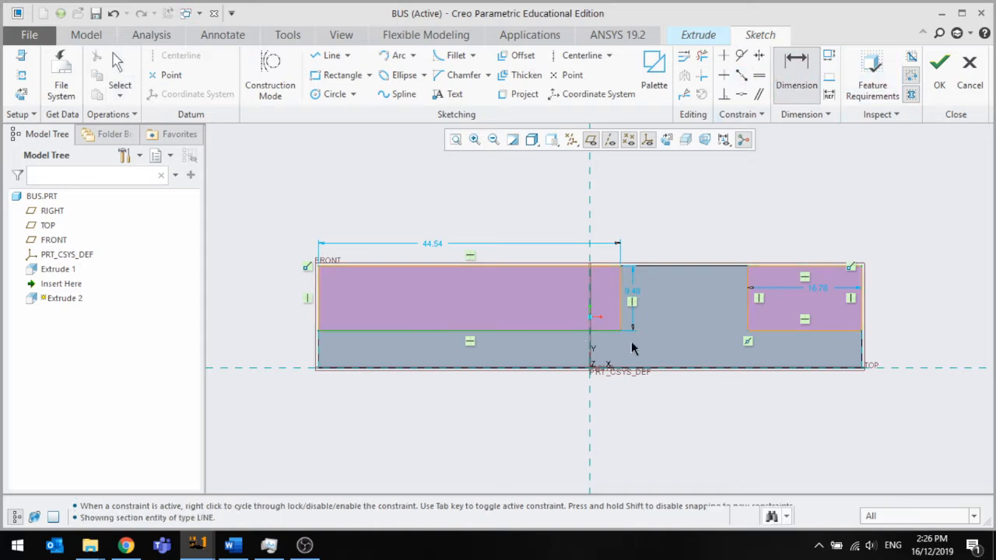
{"action": "left_click", "coordinate": [639, 370]}
{"action": "middle_click", "coordinate": [651, 351]}
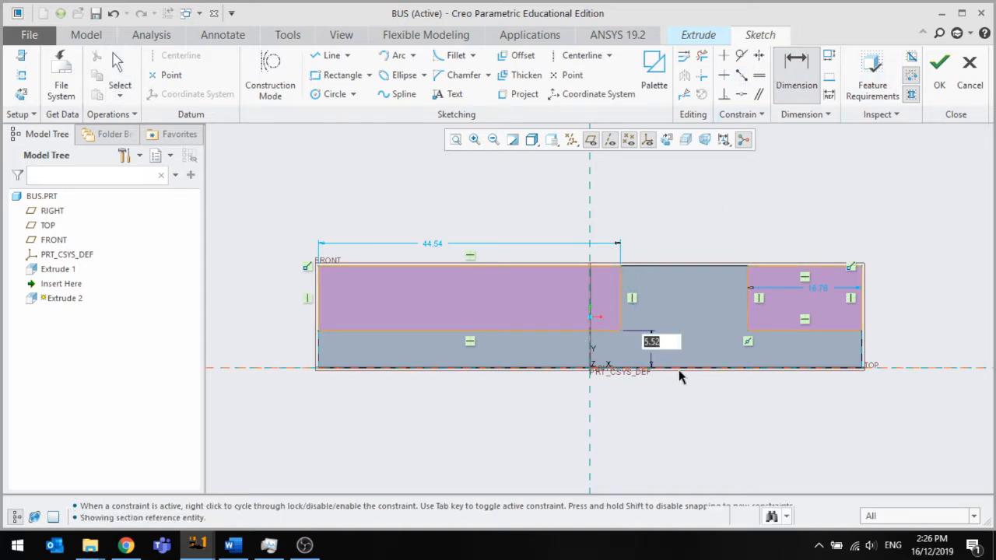
{"action": "type", "text": "5"}
{"action": "key", "text": "Return"}
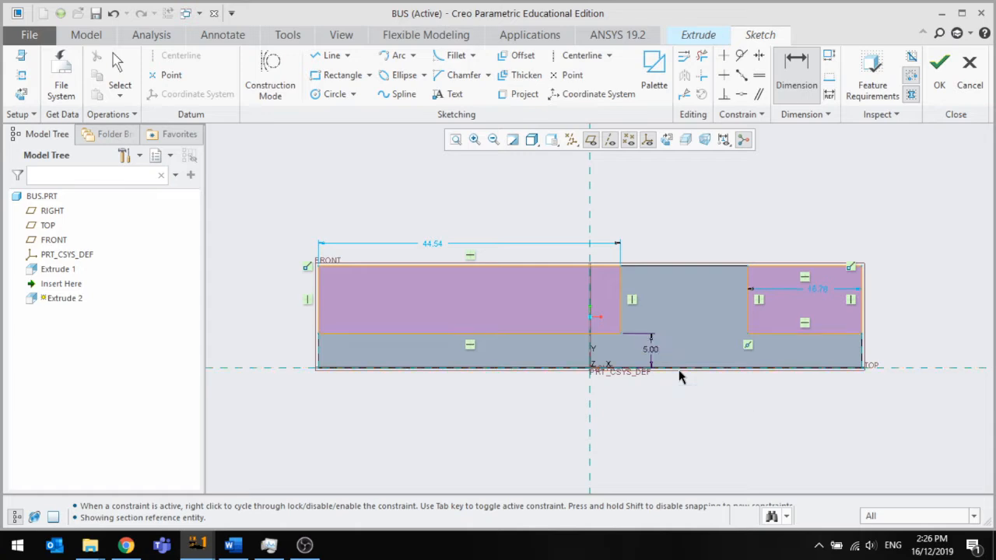
Dimension the gap between the two rectangles as 15 and set the smaller rectangle's width to 15
{"action": "left_click", "coordinate": [623, 294]}
{"action": "left_click", "coordinate": [749, 306]}
{"action": "middle_click", "coordinate": [696, 311]}
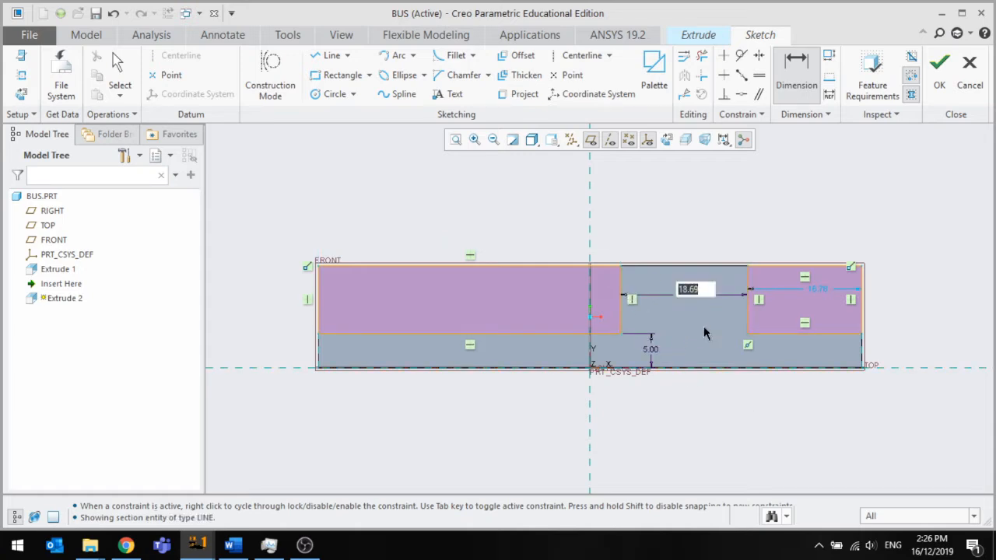
{"action": "type", "text": "15"}
{"action": "key", "text": "Return"}
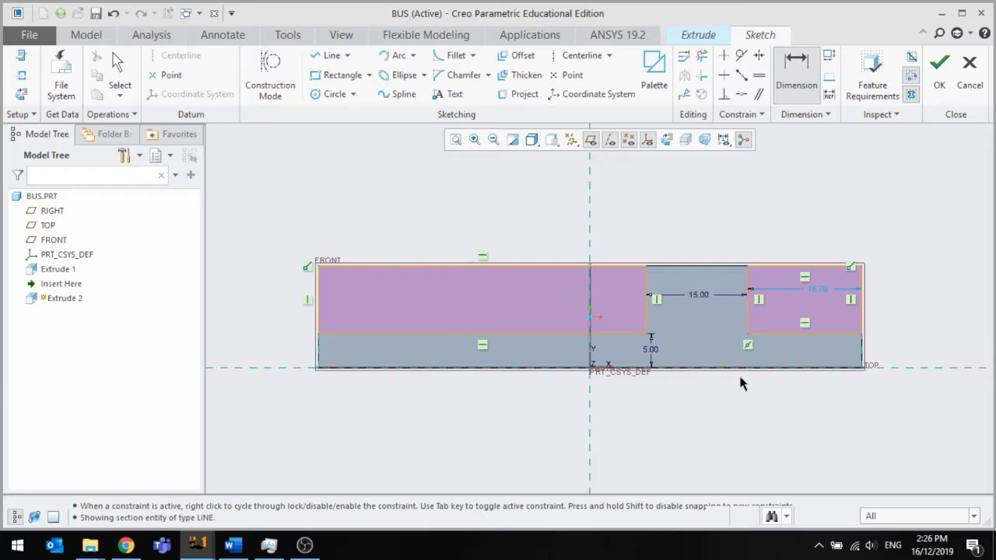
{"action": "double_click", "coordinate": [822, 293]}
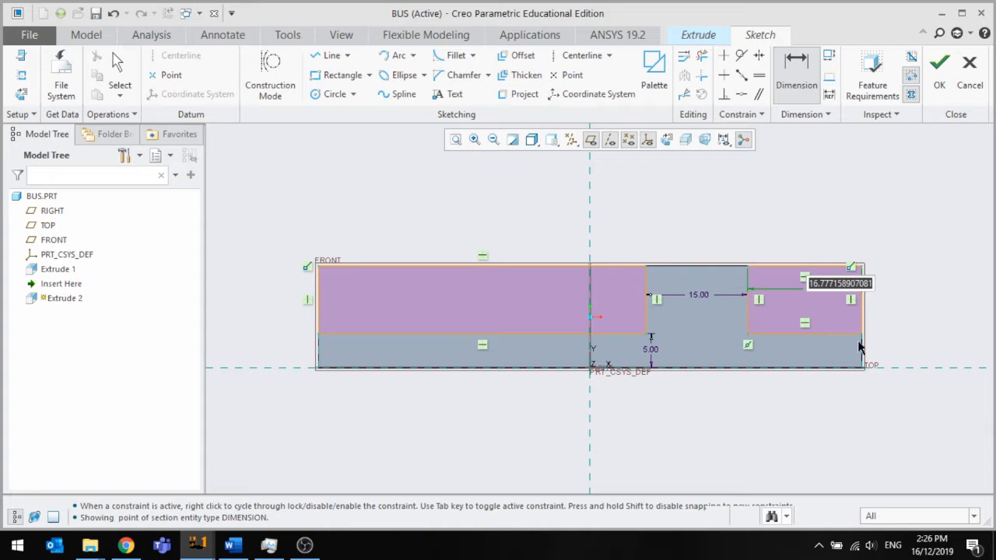
{"action": "type", "text": "15"}
{"action": "key", "text": "Return"}
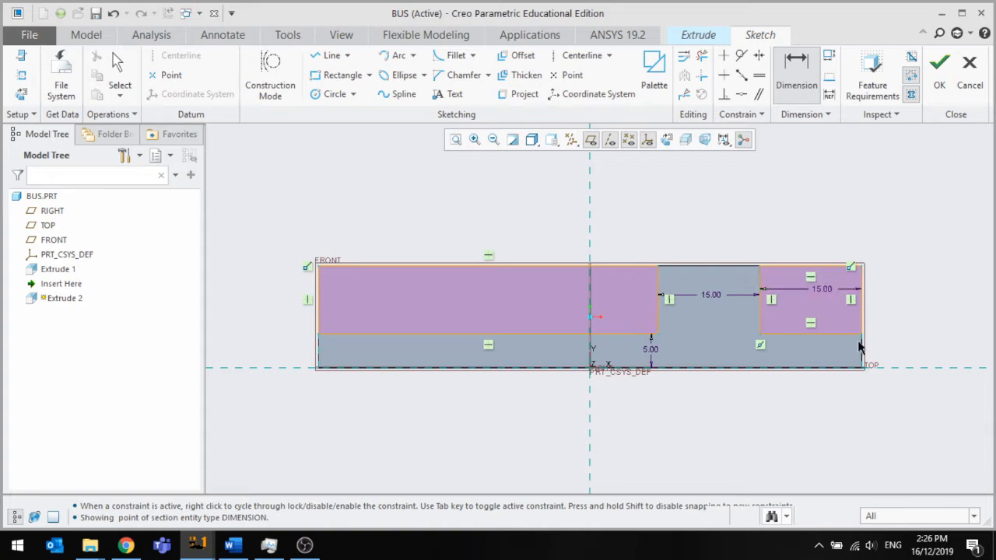
Finish the sketch and cut both rectangles through the bar by removing material to a depth of 20.50
{"action": "left_click", "coordinate": [939, 68]}
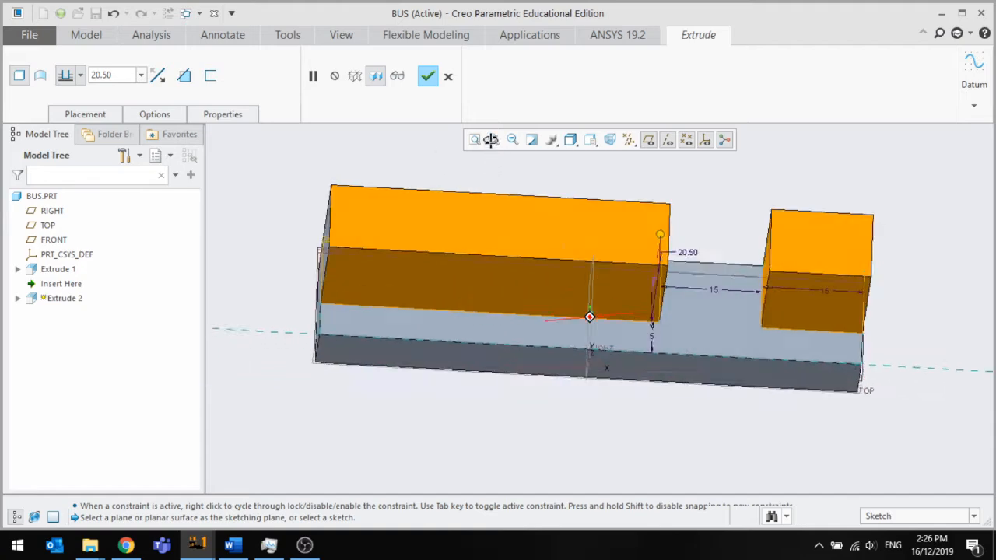
{"action": "left_click", "coordinate": [181, 74]}
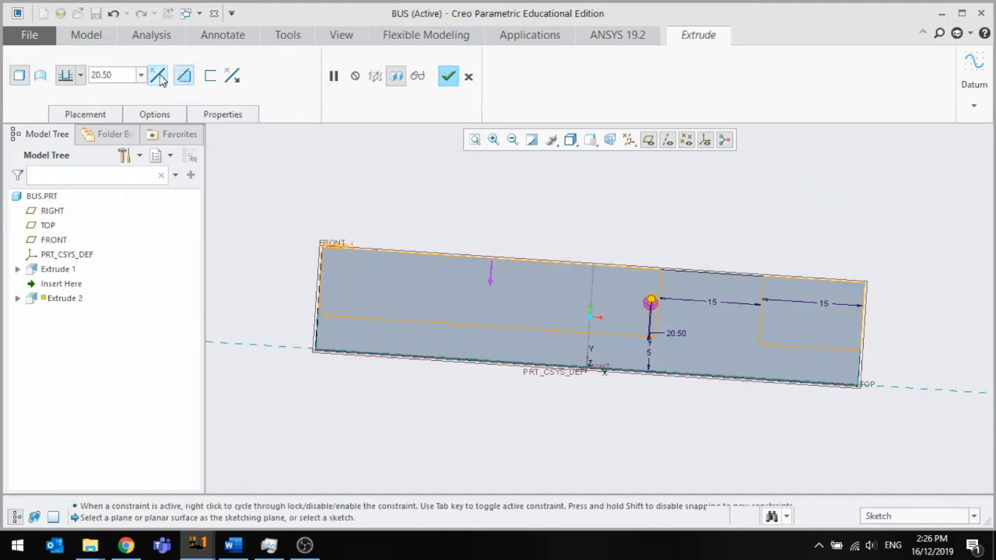
{"action": "middle_click_drag", "start_coordinate": [520, 262], "coordinate": [571, 272]}
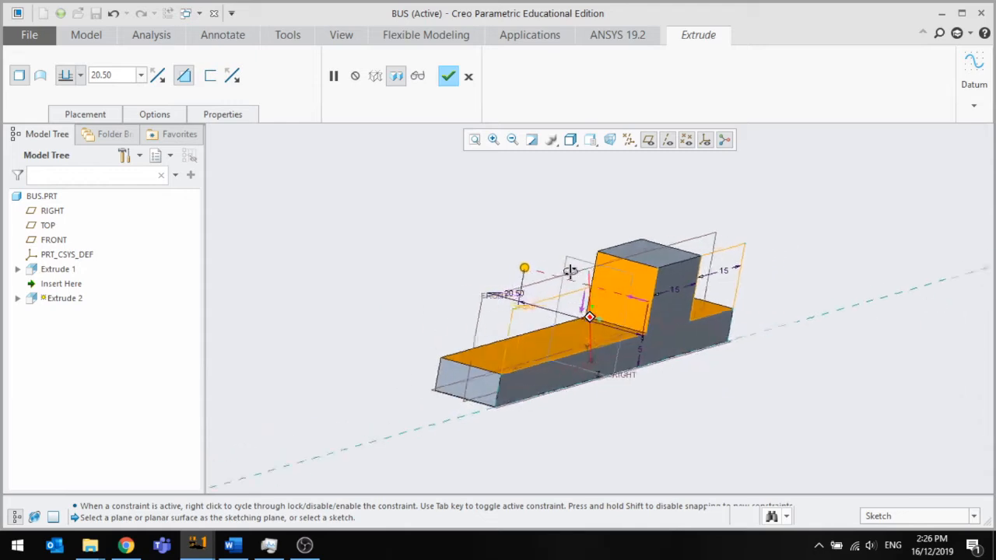
{"action": "left_click", "coordinate": [449, 76]}
Start an extrude on the bar's front face and sketch horizontal and vertical centerlines through the midpoints of the raised tab's side and top edges
{"action": "middle_click_drag", "start_coordinate": [576, 303], "coordinate": [612, 268]}
{"action": "left_click", "coordinate": [368, 74]}
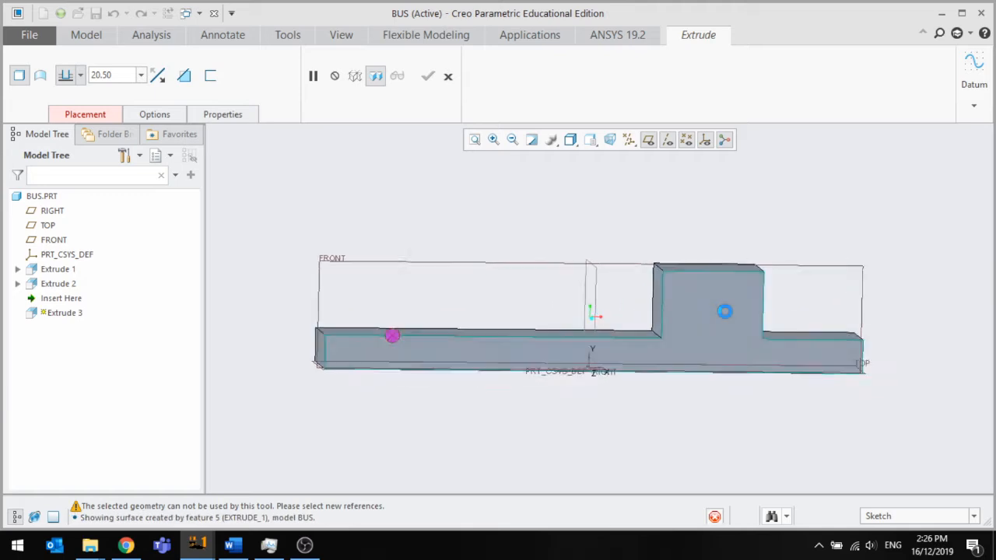
{"action": "left_click", "coordinate": [724, 311]}
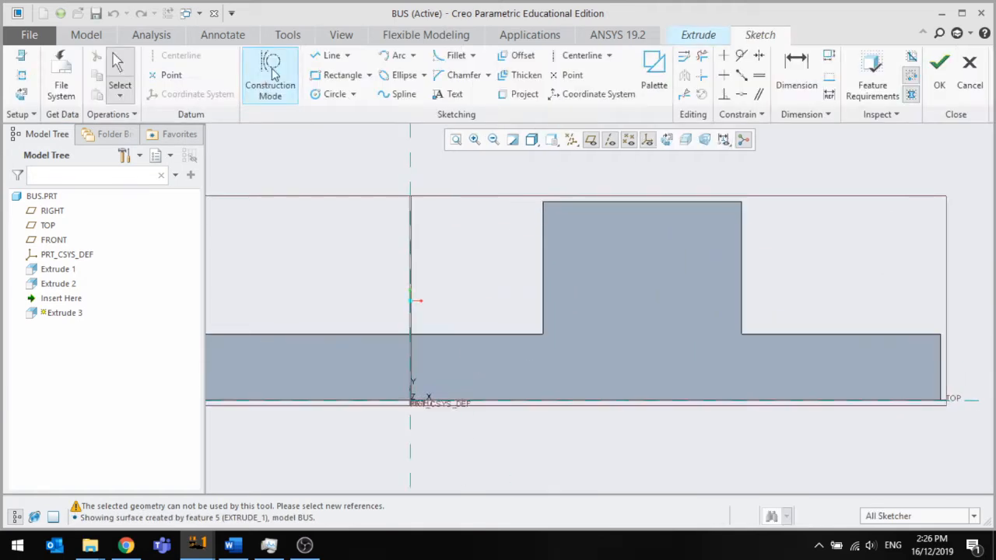
{"action": "left_click", "coordinate": [332, 94]}
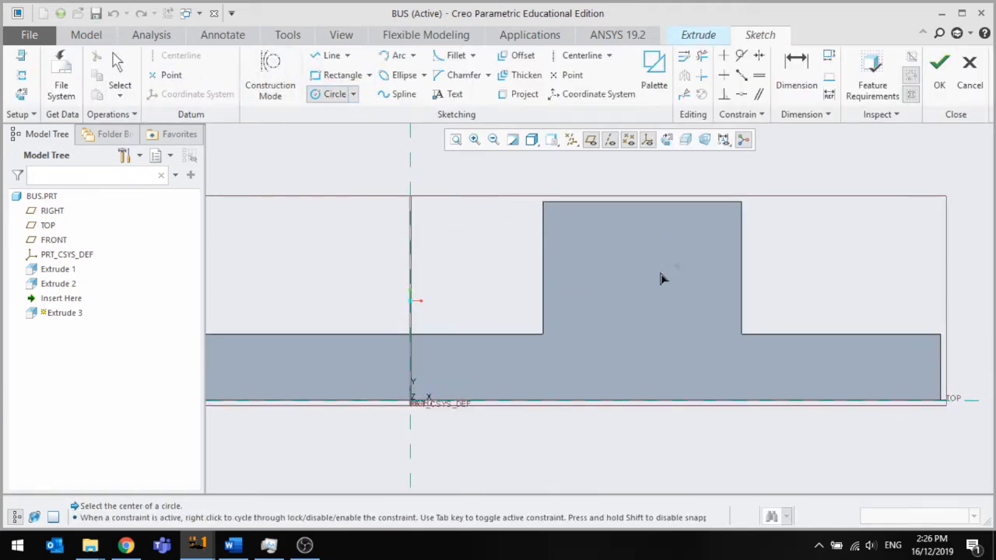
{"action": "left_click", "coordinate": [581, 55]}
{"action": "left_click", "coordinate": [542, 268]}
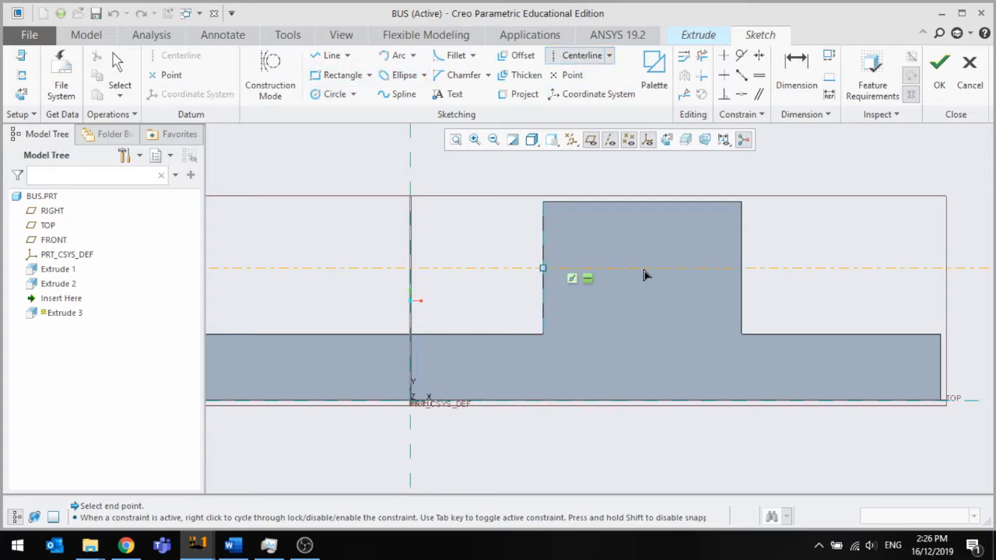
{"action": "left_click", "coordinate": [644, 269]}
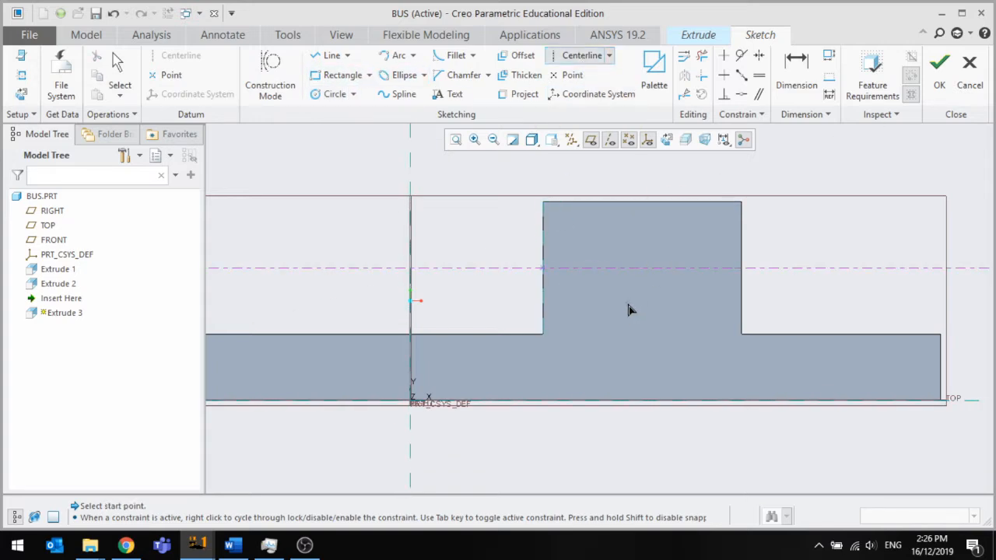
{"action": "left_click", "coordinate": [643, 202]}
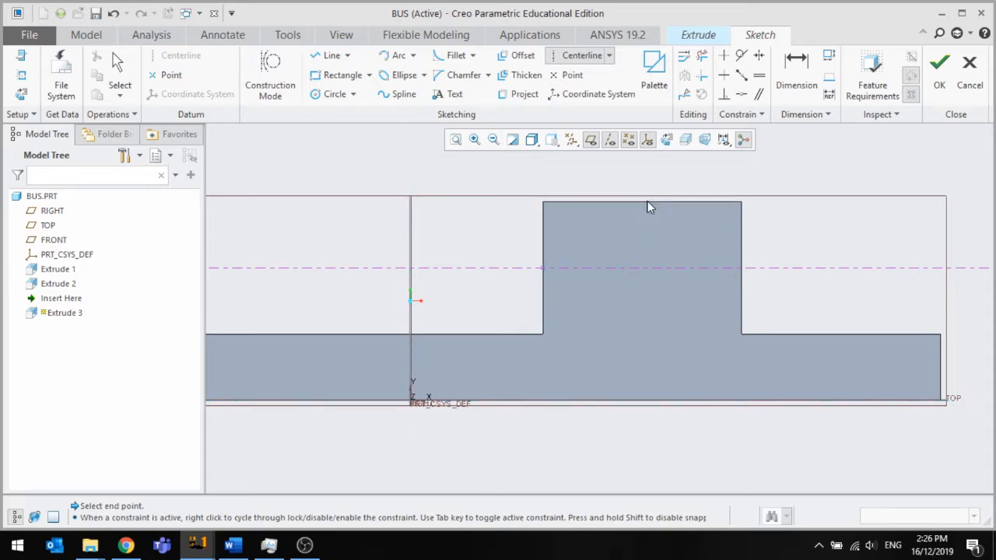
{"action": "left_click", "coordinate": [643, 282]}
Sketch a circle centred on the intersection of the tab's two centerlines and set its diameter to 4
{"action": "left_click", "coordinate": [332, 94]}
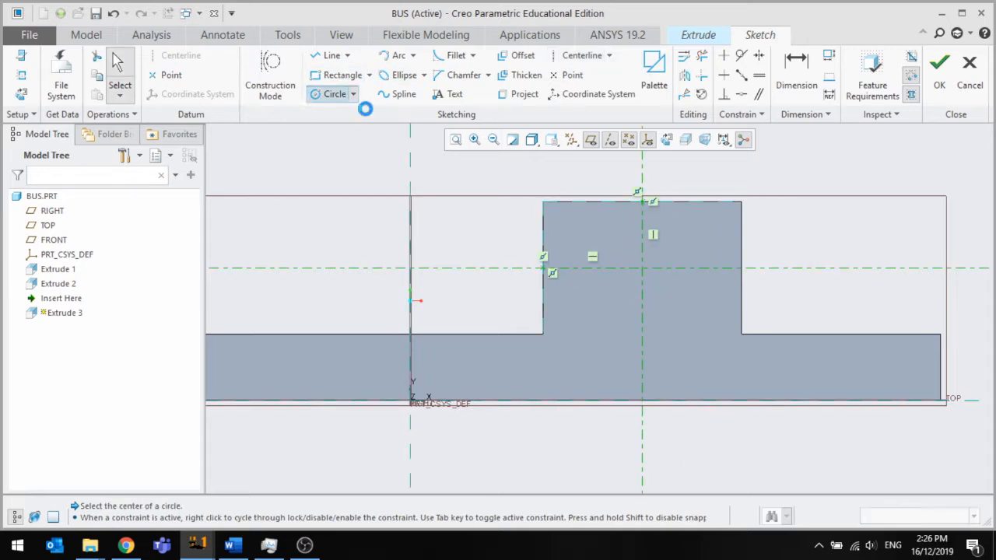
{"action": "left_click", "coordinate": [649, 271]}
{"action": "left_click", "coordinate": [662, 281]}
{"action": "middle_click", "coordinate": [676, 311]}
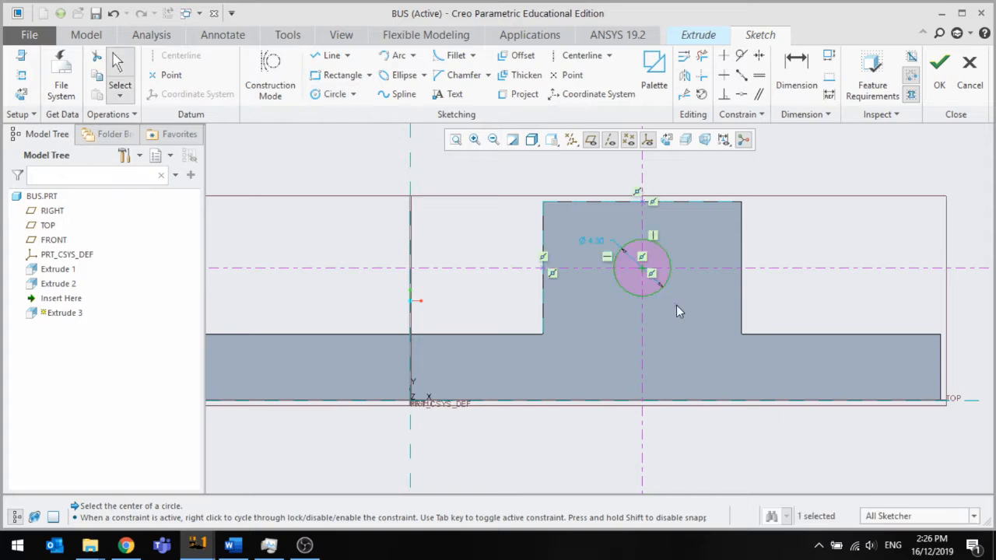
{"action": "double_click", "coordinate": [595, 241]}
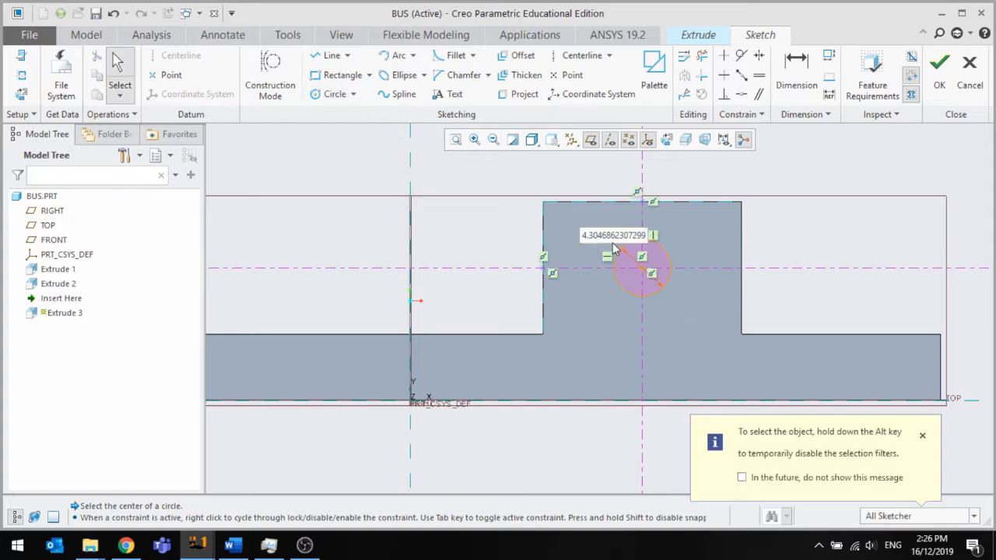
{"action": "left_click_drag", "start_coordinate": [646, 234], "coordinate": [481, 236]}
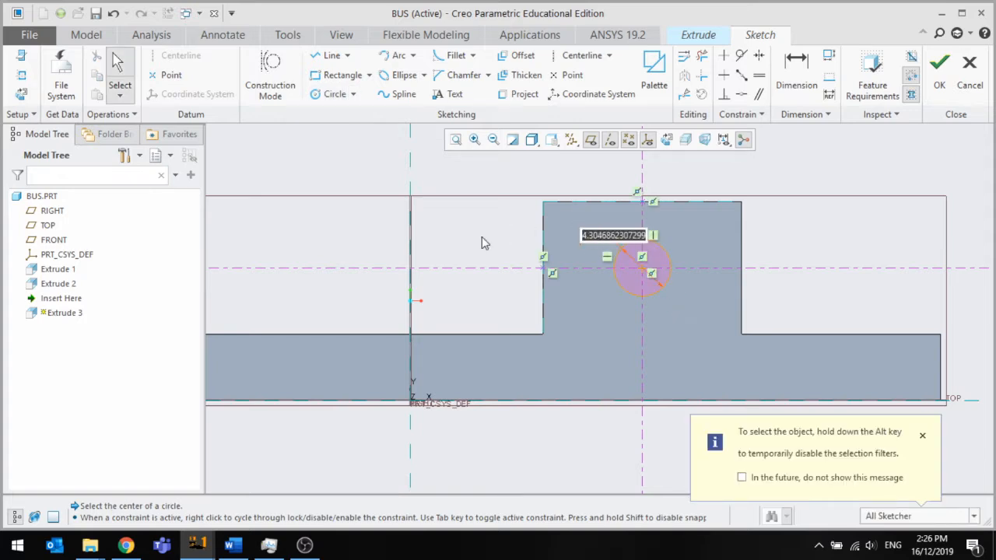
{"action": "type", "text": "4"}
{"action": "key", "text": "Return"}
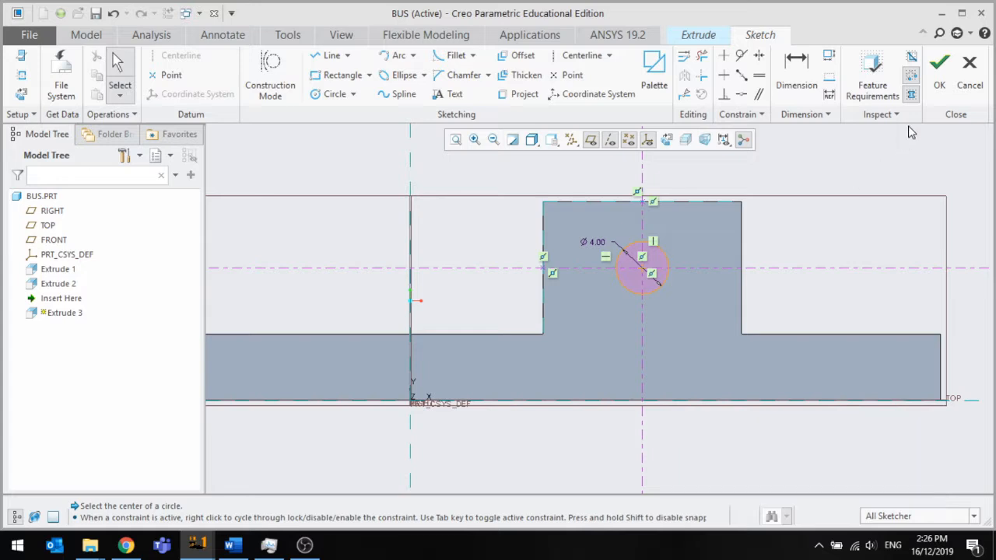
Finish the circle sketch and cut the hole through the tab by removing material to a depth of 20.50
{"action": "left_click", "coordinate": [950, 69]}
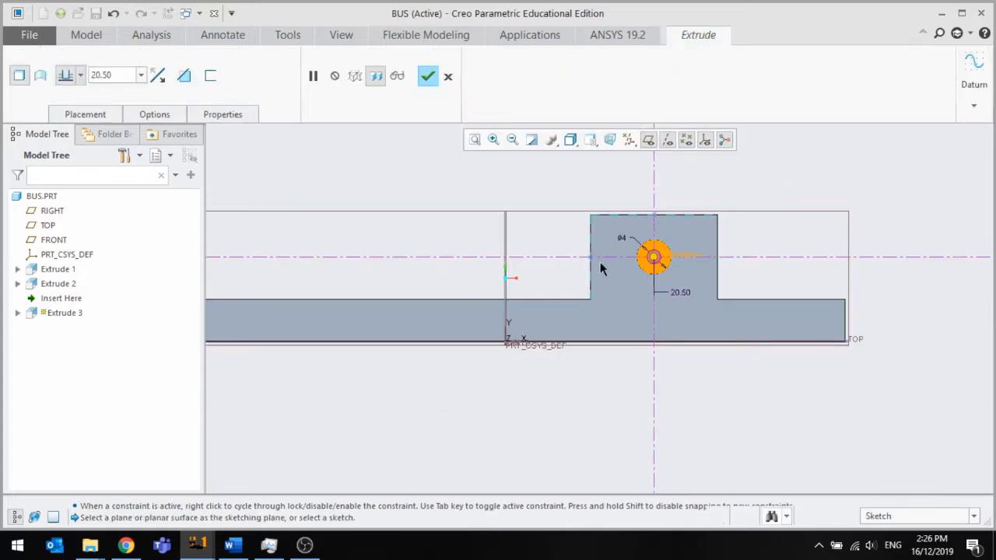
{"action": "left_click", "coordinate": [183, 75]}
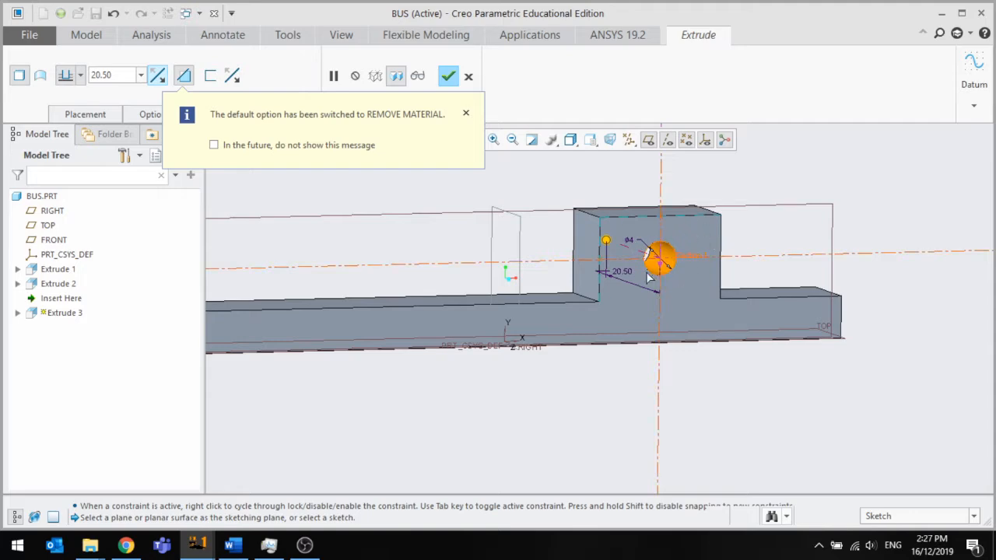
{"action": "middle_click_drag", "start_coordinate": [647, 271], "coordinate": [663, 296]}
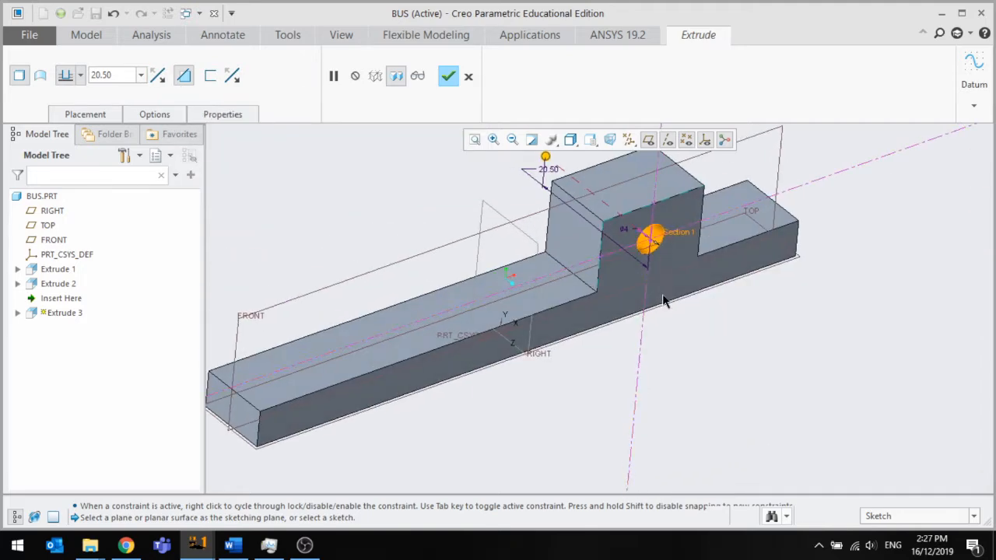
{"action": "left_click", "coordinate": [449, 76]}
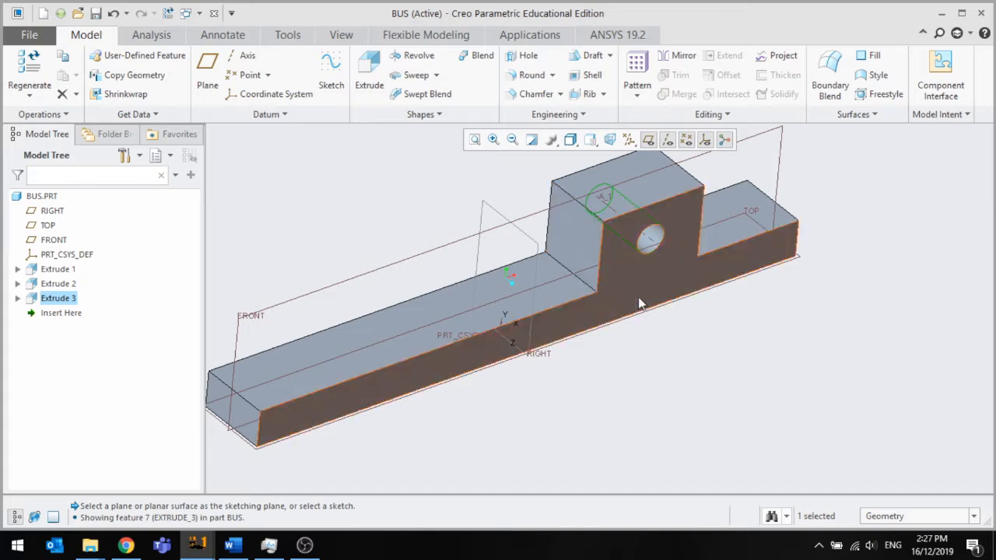
Start a cosmetic thread on the hole's inner surface, with the bar's front face as the thread's start location
{"action": "scroll", "coordinate": [638, 303], "scroll_direction": "up", "scroll_amount": 3}
{"action": "middle_click_drag", "start_coordinate": [638, 303], "coordinate": [578, 276]}
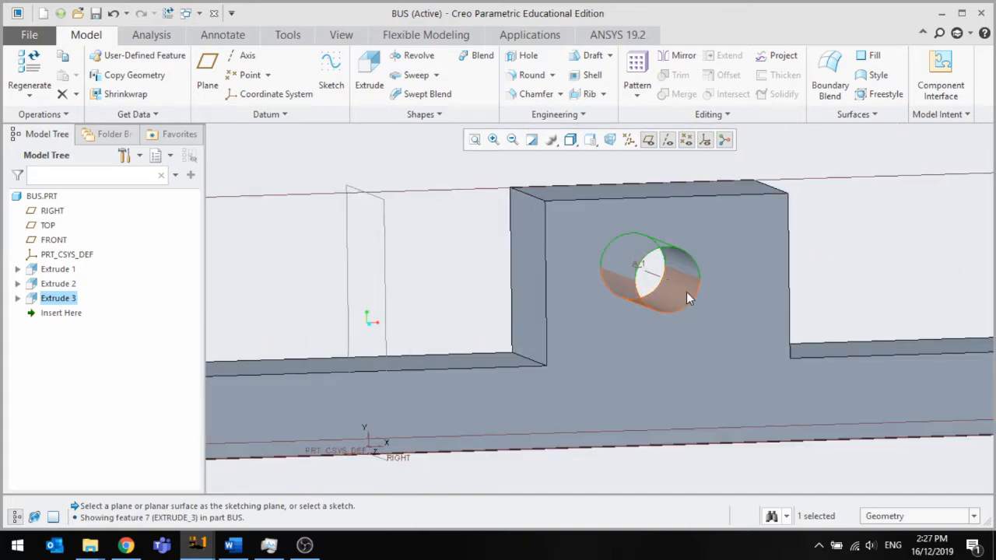
{"action": "left_click", "coordinate": [564, 118]}
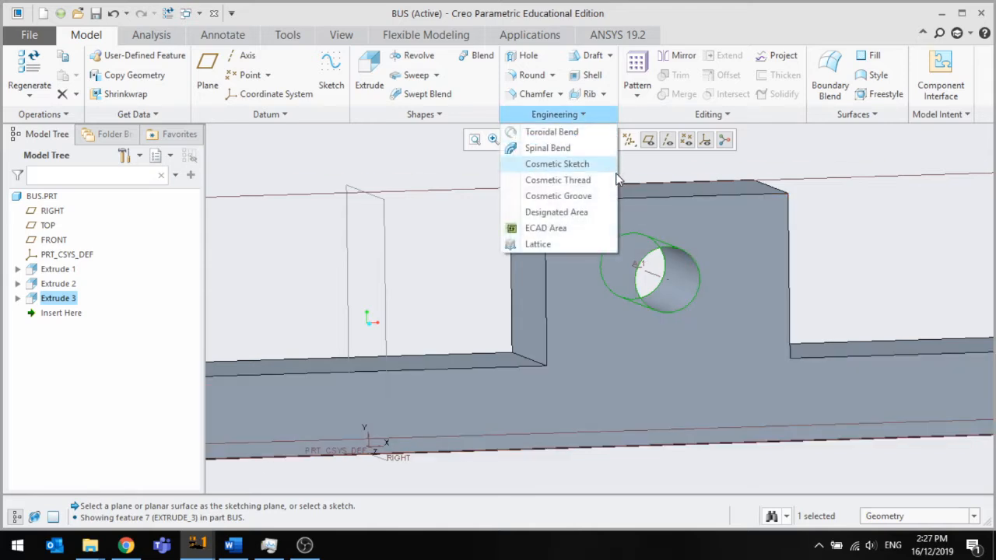
{"action": "left_click", "coordinate": [557, 179]}
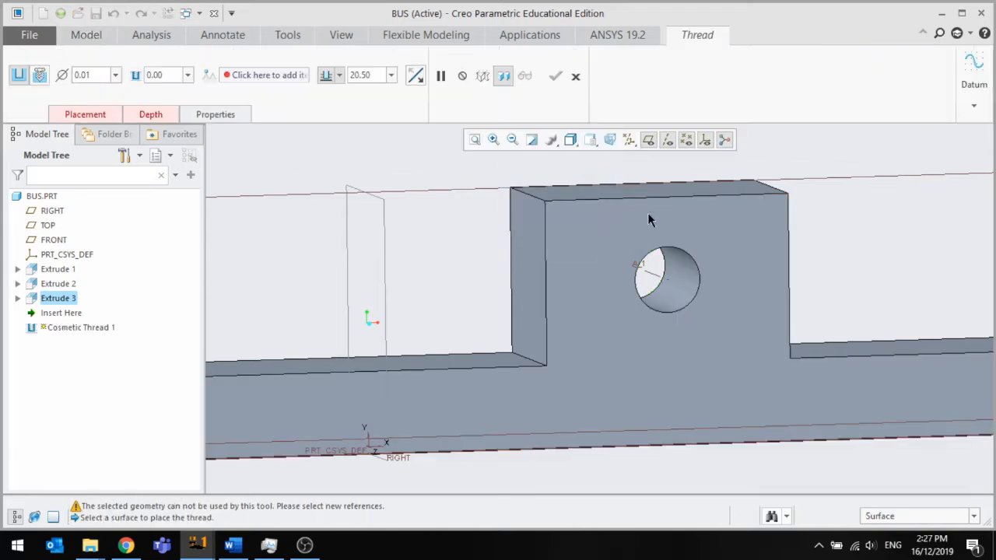
{"action": "left_click", "coordinate": [691, 296]}
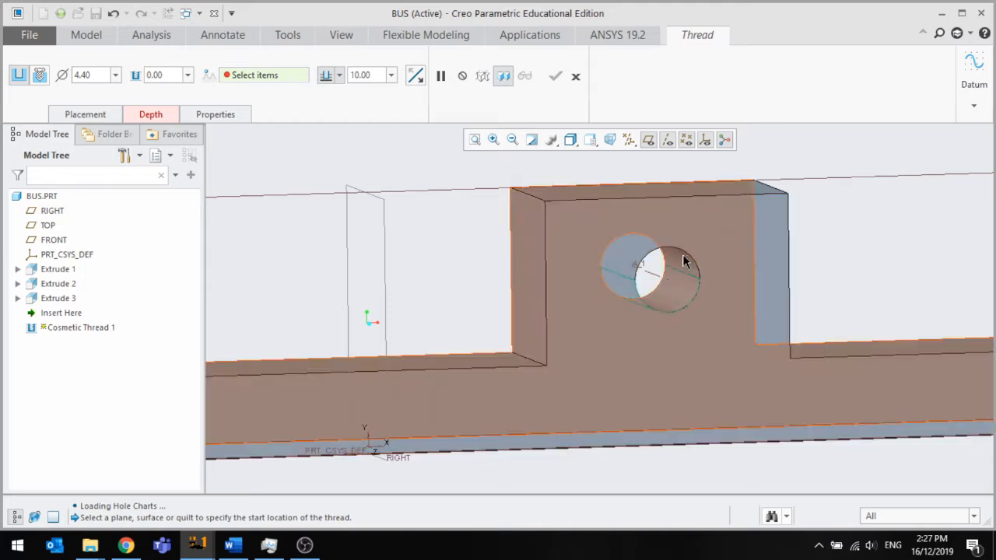
{"action": "left_click", "coordinate": [651, 258]}
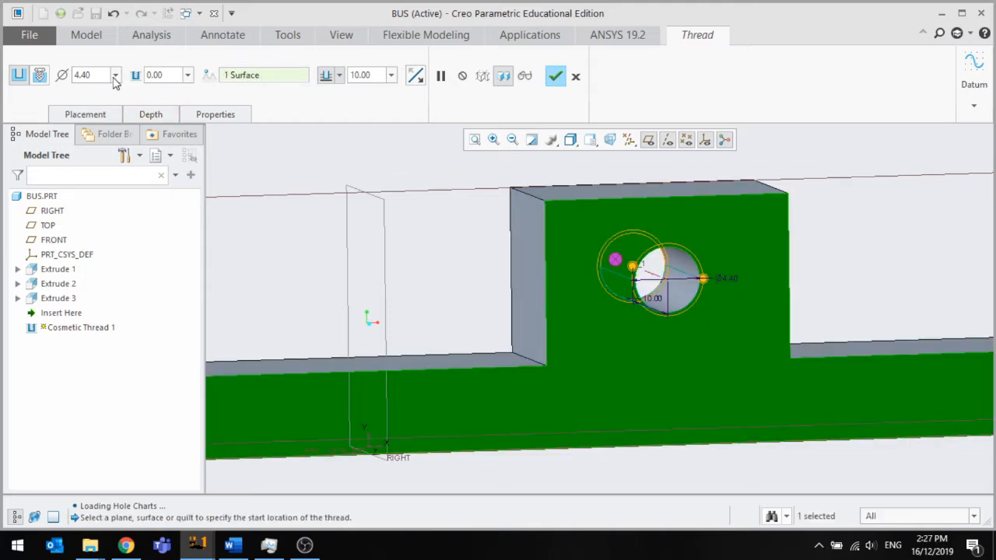
Define the cosmetic thread as a standard ISO M4x.5 thread with a depth of 10 and create it
{"action": "left_click", "coordinate": [40, 77]}
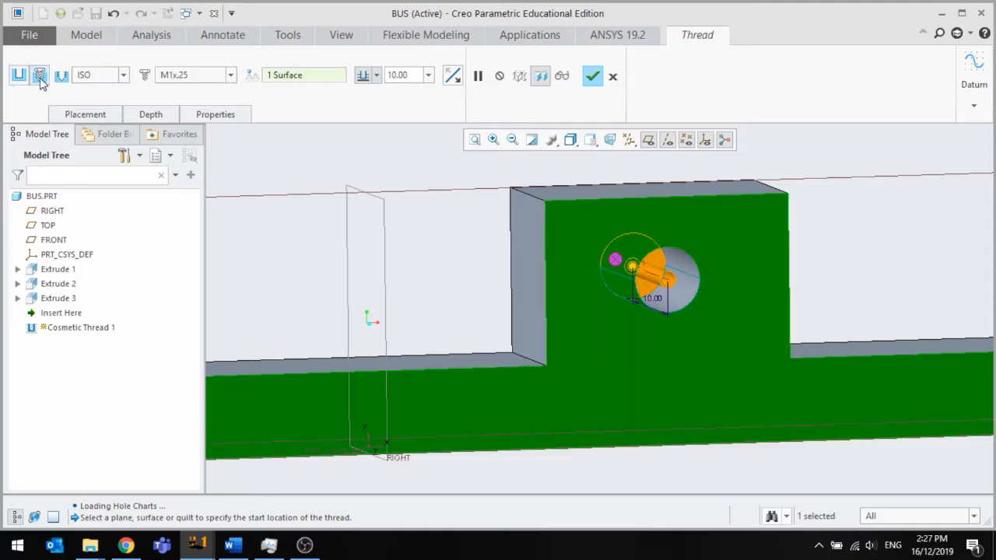
{"action": "left_click", "coordinate": [225, 80]}
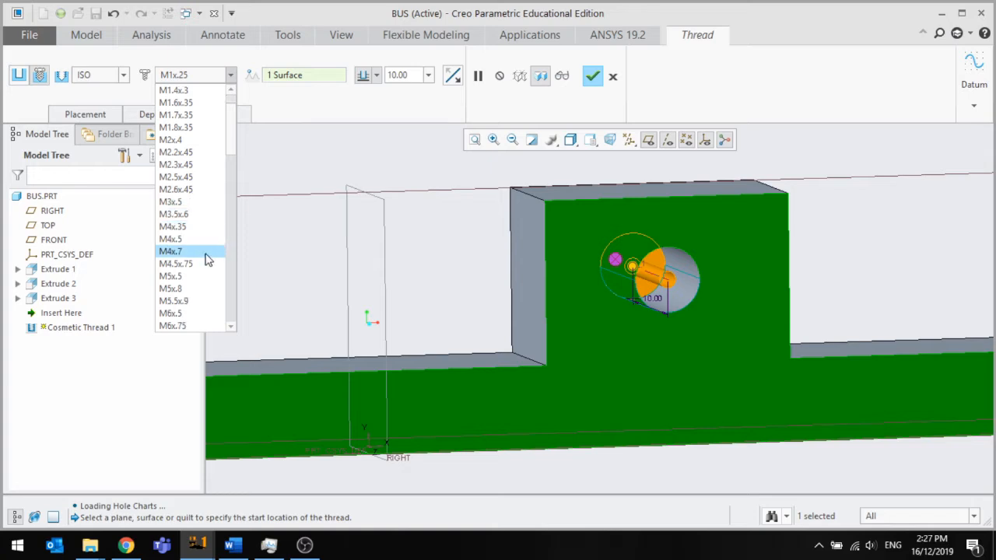
{"action": "left_click", "coordinate": [204, 238]}
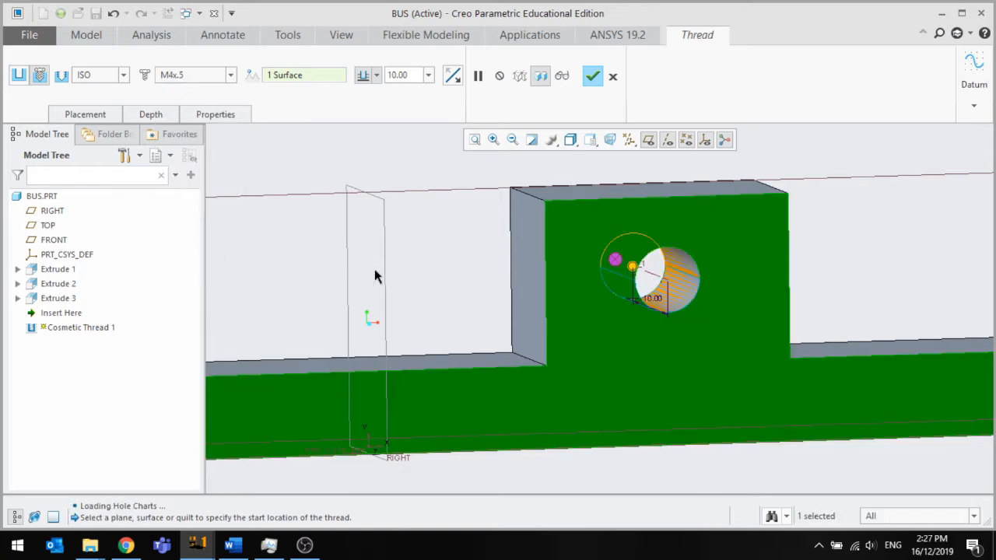
{"action": "scroll", "coordinate": [374, 276], "scroll_direction": "down", "scroll_amount": 2}
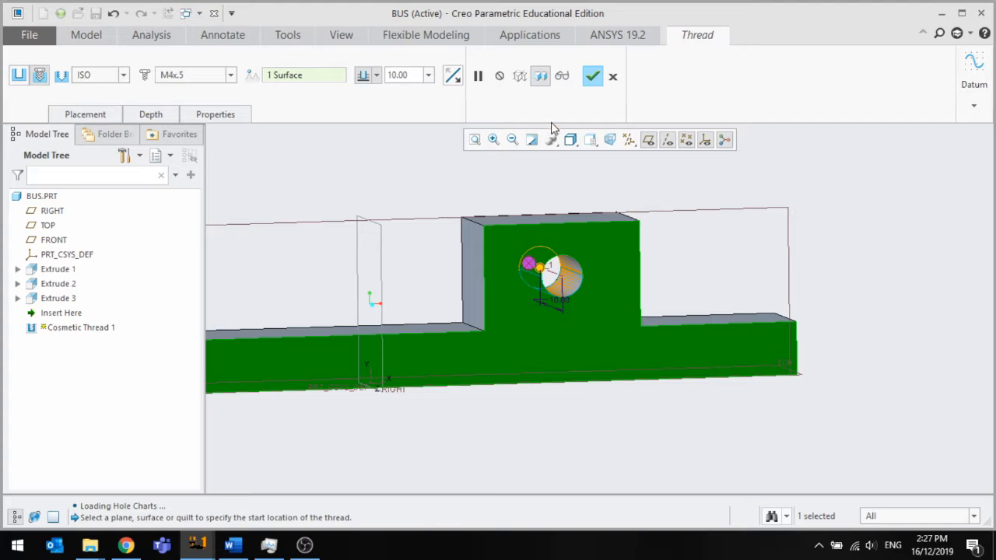
{"action": "middle_click_drag", "start_coordinate": [531, 202], "coordinate": [516, 225]}
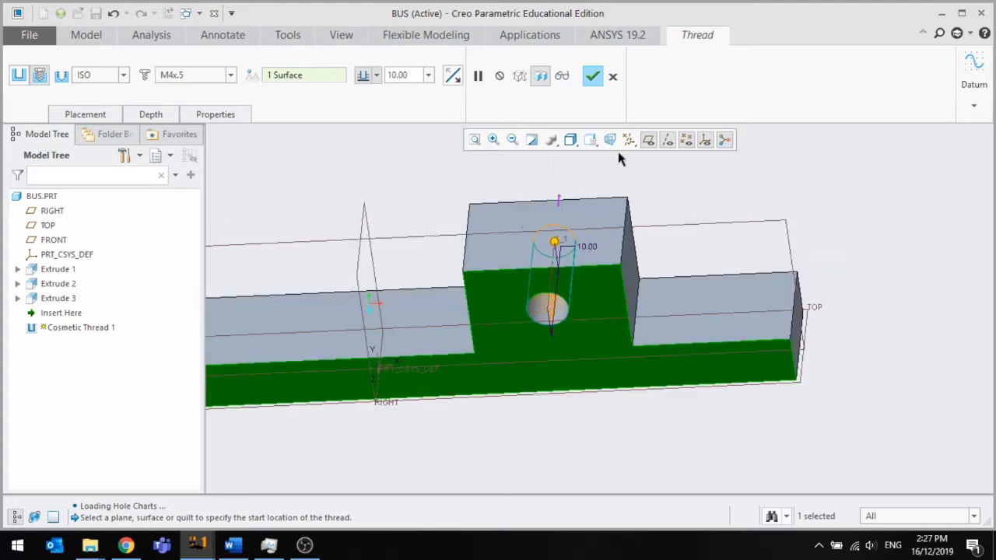
{"action": "left_click", "coordinate": [593, 75]}
{"action": "scroll", "coordinate": [583, 213], "scroll_direction": "down", "scroll_amount": 2}
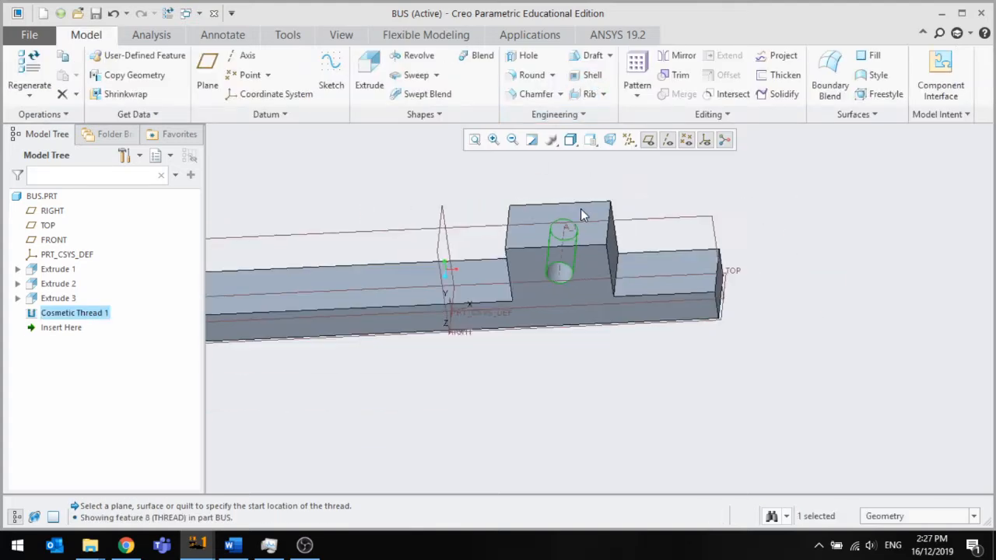
{"action": "middle_click_drag", "start_coordinate": [577, 214], "coordinate": [597, 210]}
{"action": "left_click", "coordinate": [625, 358]}
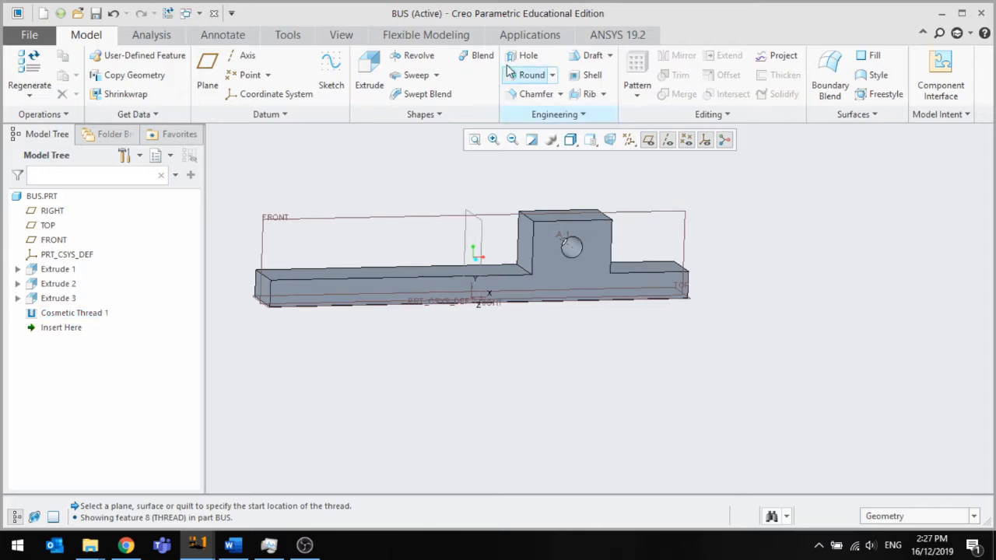
Switch the display of annotations off and back on while checking the threaded hole
{"action": "left_click", "coordinate": [342, 35]}
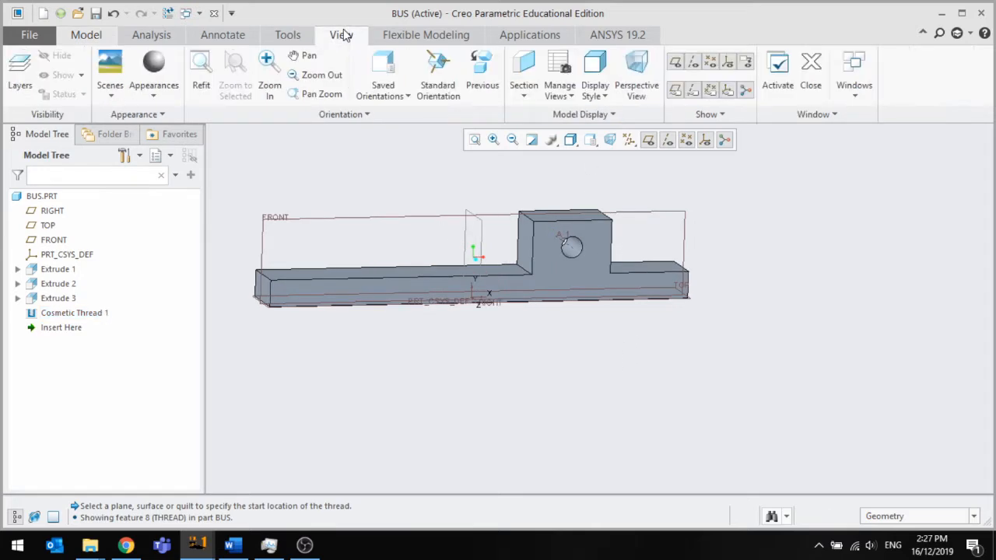
{"action": "left_click", "coordinate": [742, 67]}
{"action": "left_click", "coordinate": [743, 66]}
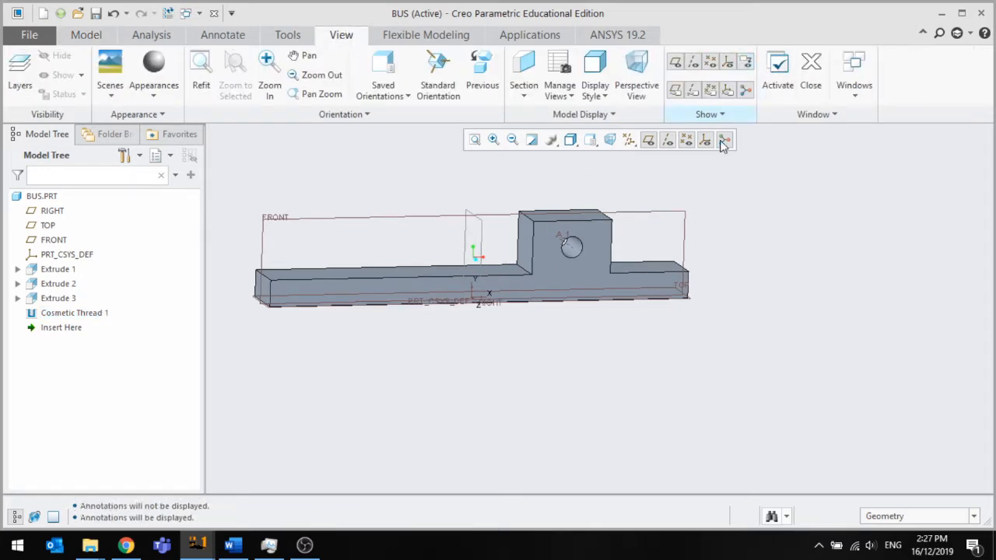
{"action": "scroll", "coordinate": [560, 210], "scroll_direction": "down", "scroll_amount": 3}
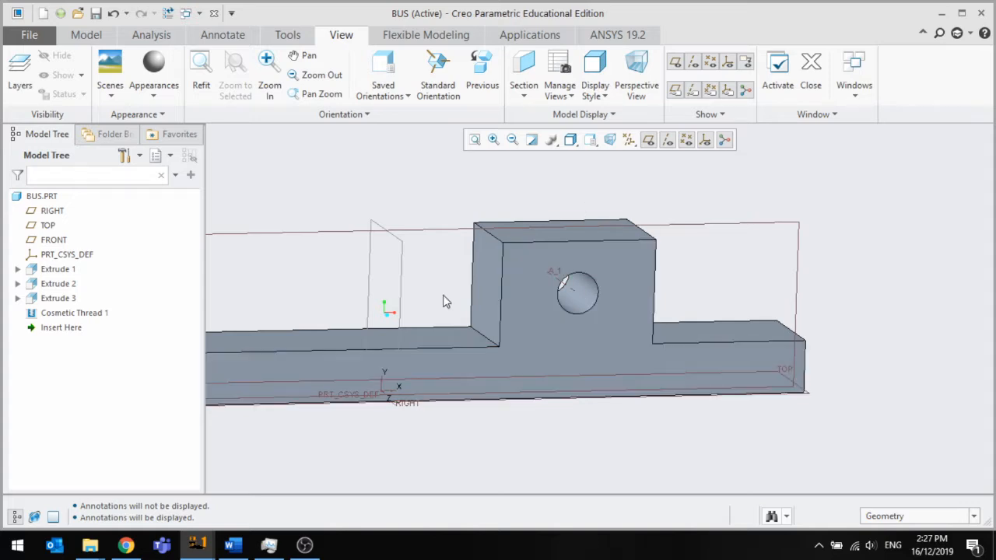
Delete the cosmetic thread feature from the bus bar model
{"action": "left_click", "coordinate": [81, 318]}
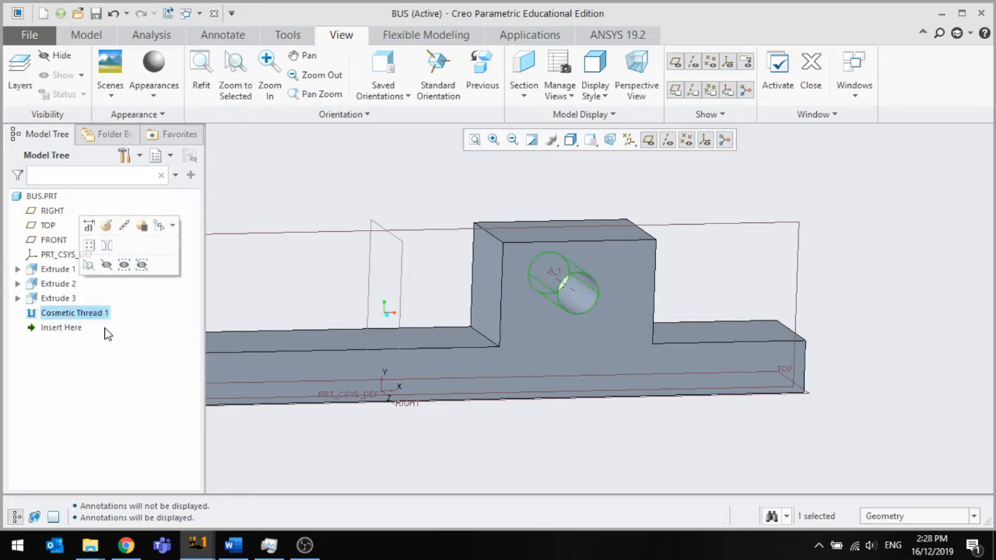
{"action": "right_click", "coordinate": [99, 322]}
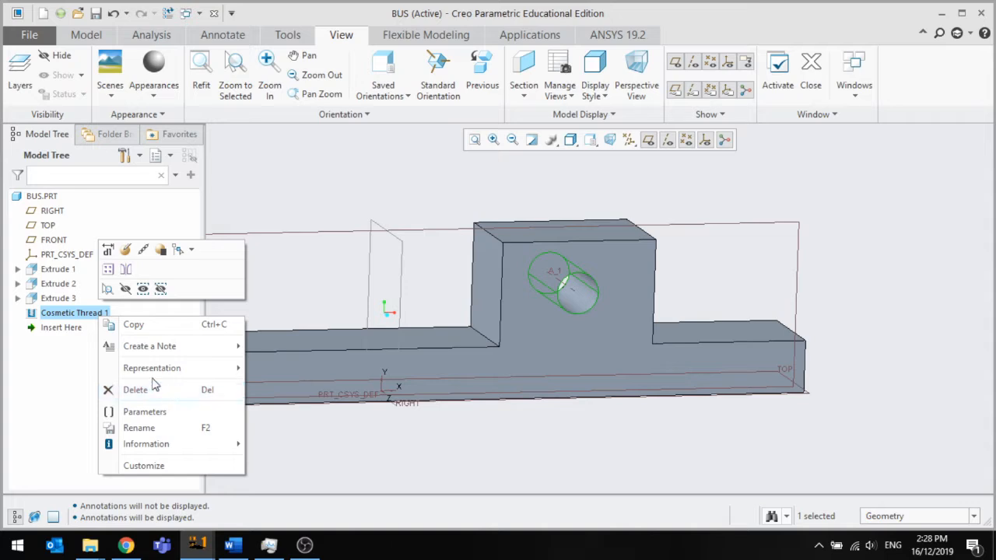
{"action": "left_click", "coordinate": [153, 389]}
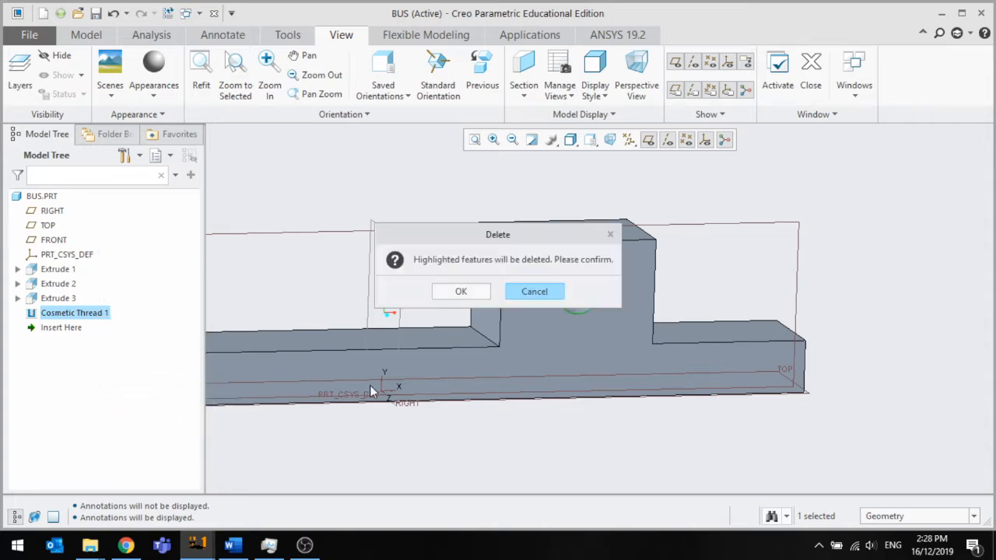
{"action": "left_click", "coordinate": [461, 290]}
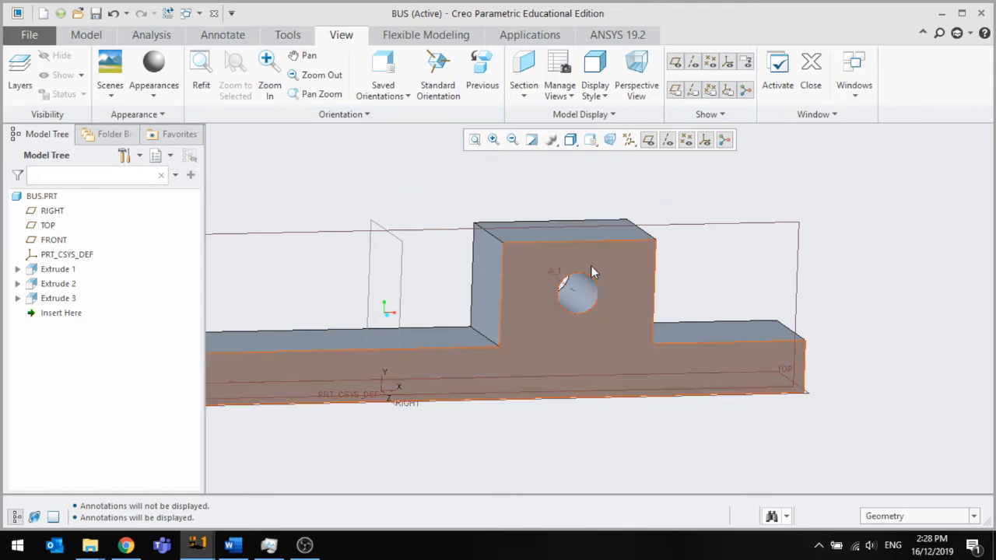
Examine the inner surfaces of the tab's hole and inspect the whole bar from the front and from above
{"action": "left_click", "coordinate": [590, 296]}
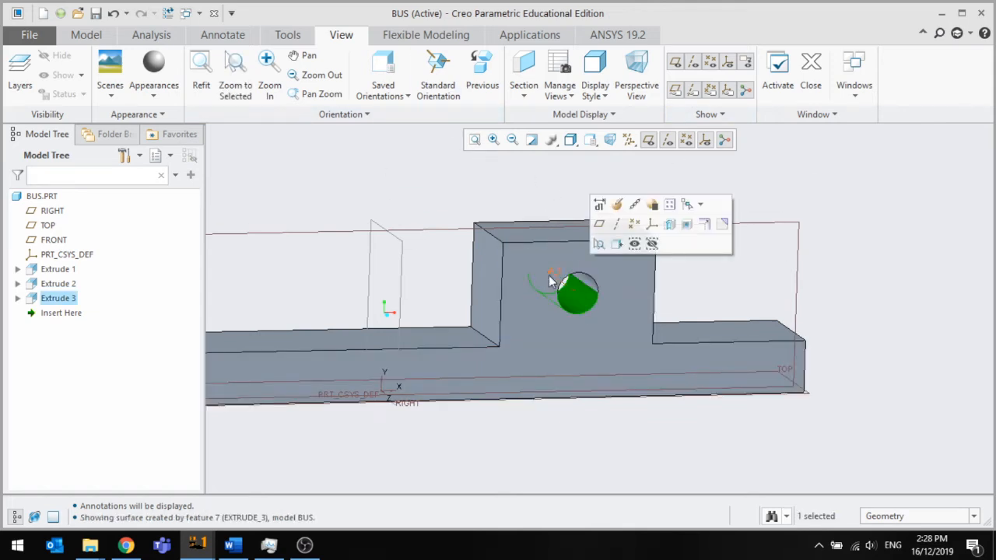
{"action": "middle_click_drag", "start_coordinate": [549, 281], "coordinate": [605, 303]}
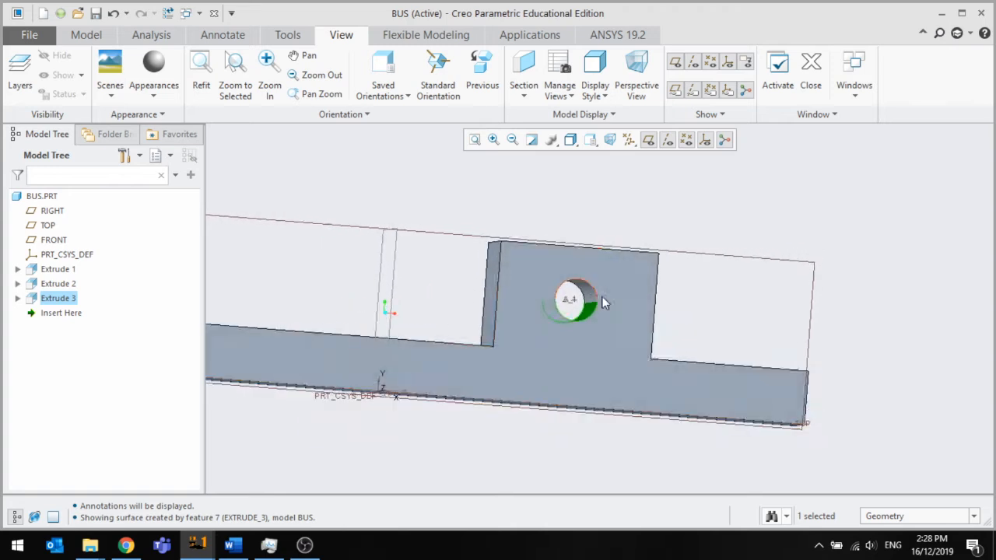
{"action": "scroll", "coordinate": [599, 299], "scroll_direction": "up", "scroll_amount": 5}
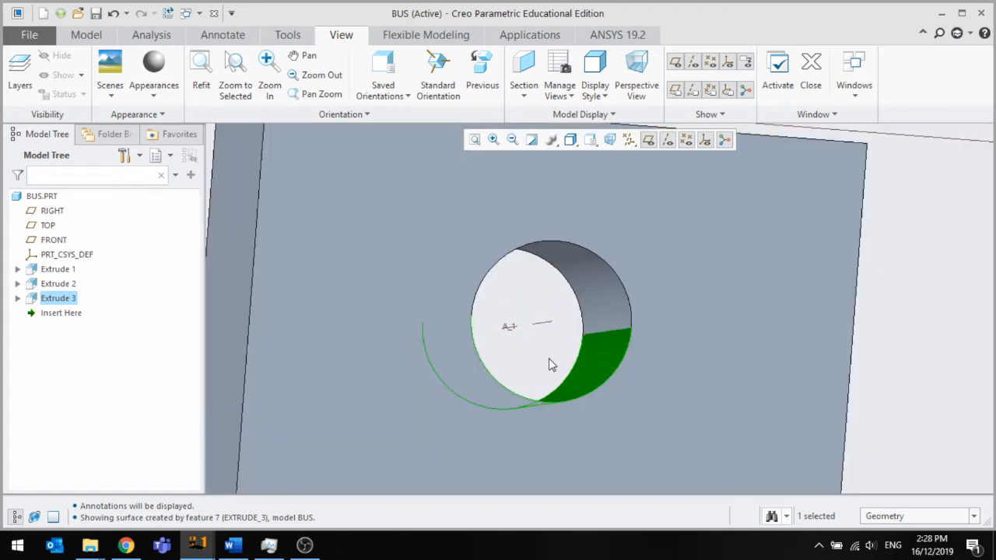
{"action": "left_click", "coordinate": [620, 311]}
{"action": "left_click", "coordinate": [607, 322]}
{"action": "left_click", "coordinate": [606, 322]}
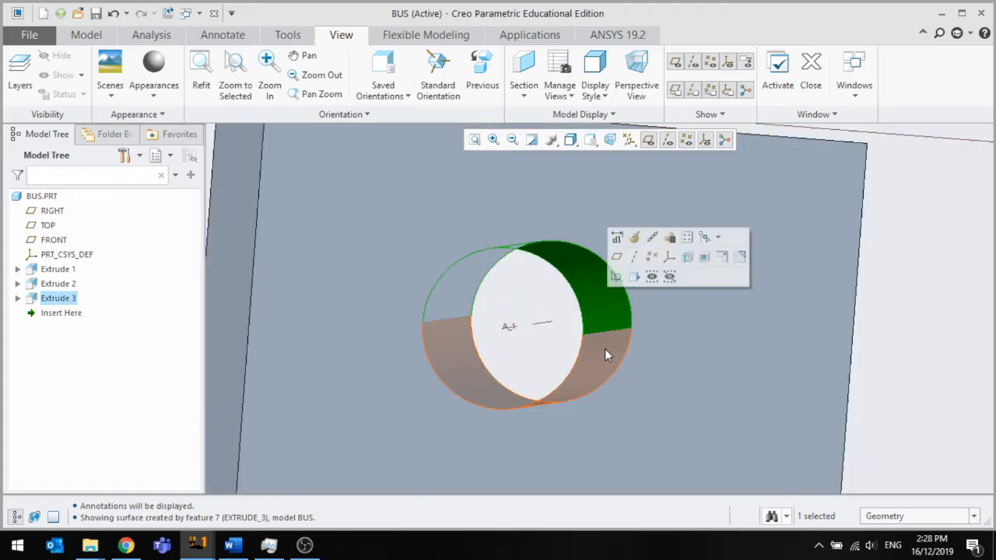
{"action": "scroll", "coordinate": [591, 352], "scroll_direction": "down", "scroll_amount": 5}
{"action": "left_click", "coordinate": [783, 349]}
{"action": "key", "text": "ctrl+d"}
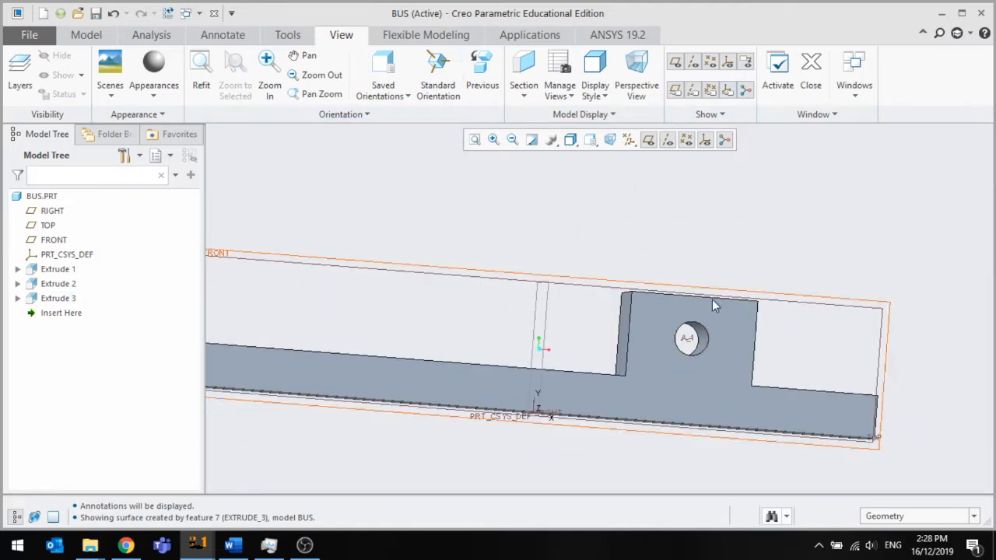
{"action": "middle_click_drag", "start_coordinate": [549, 270], "coordinate": [806, 327]}
{"action": "scroll", "coordinate": [728, 347], "scroll_direction": "down", "scroll_amount": 3}
{"action": "scroll", "coordinate": [755, 350], "scroll_direction": "up", "scroll_amount": 3}
{"action": "middle_click_drag", "start_coordinate": [755, 350], "coordinate": [669, 312]}
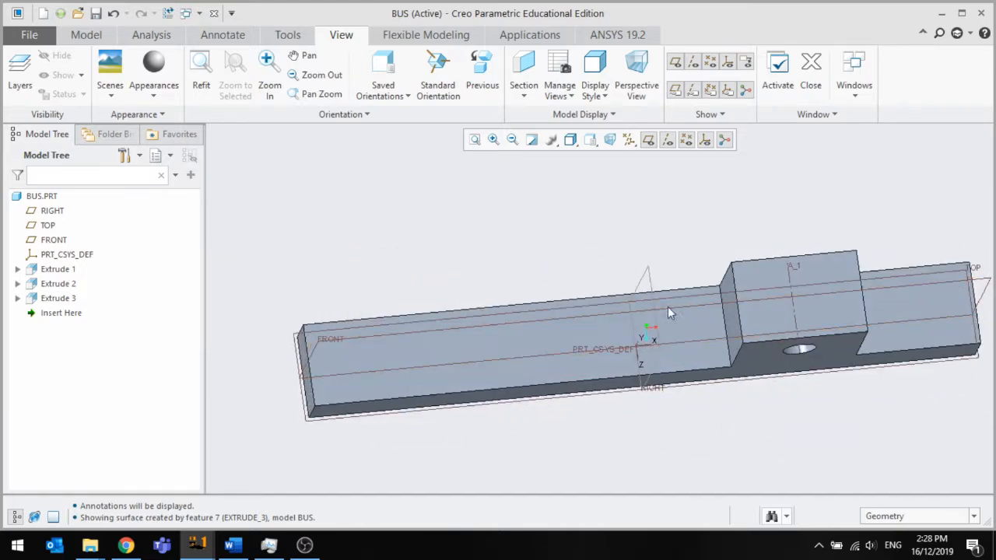
Start an extrude sketch on the bar's top face with a lengthwise centreline and a perpendicular one at the midpoint of the short end section
{"action": "left_click", "coordinate": [97, 35]}
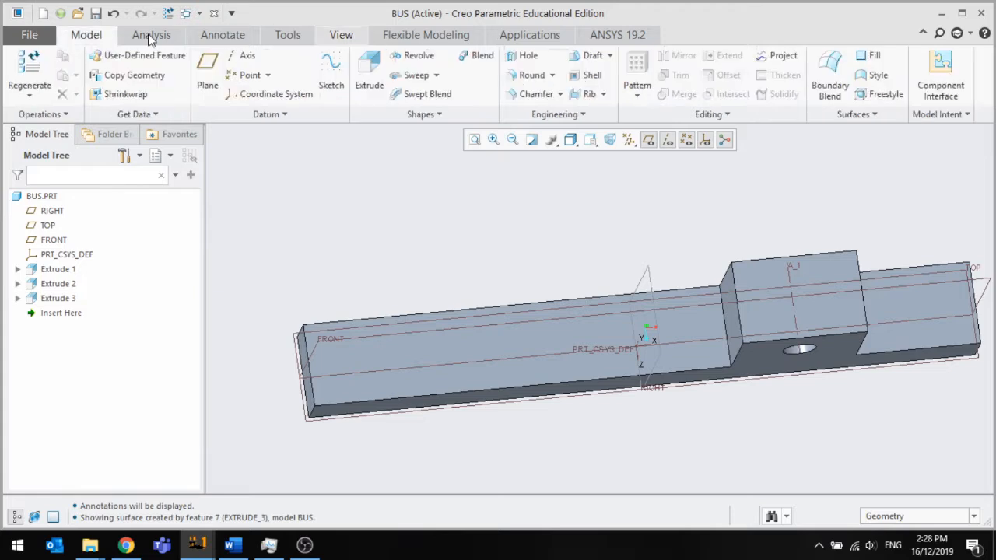
{"action": "left_click", "coordinate": [366, 68]}
{"action": "left_click", "coordinate": [571, 339]}
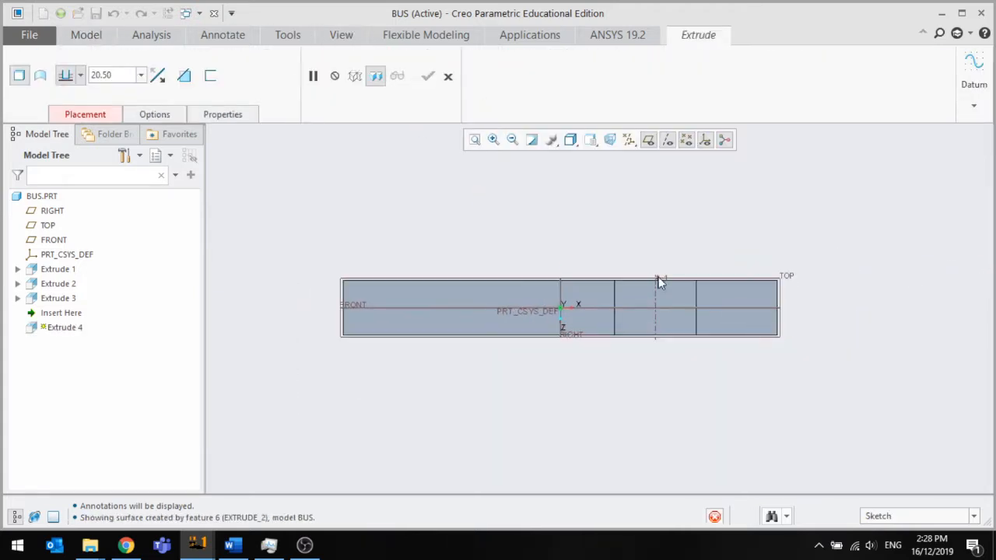
{"action": "left_click", "coordinate": [334, 93]}
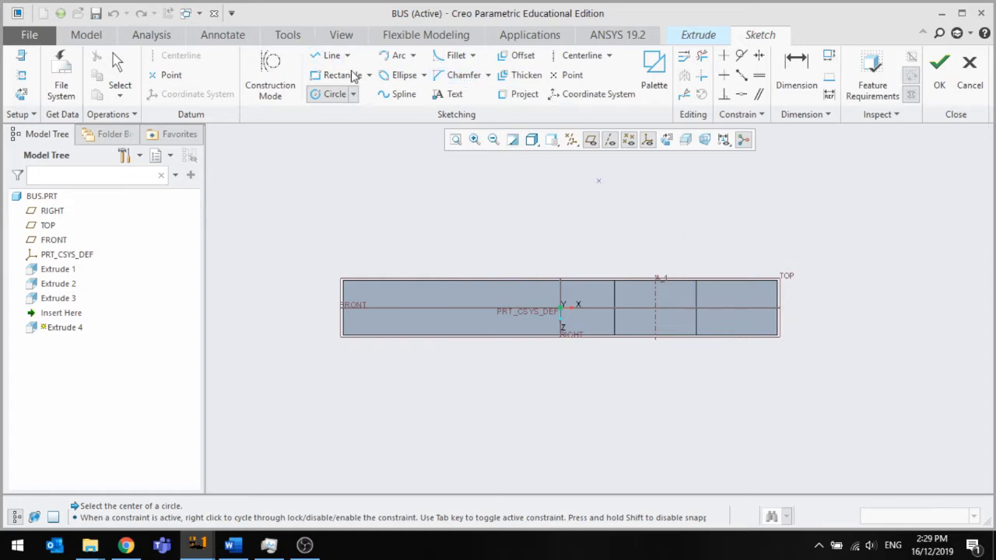
{"action": "left_click", "coordinate": [581, 56]}
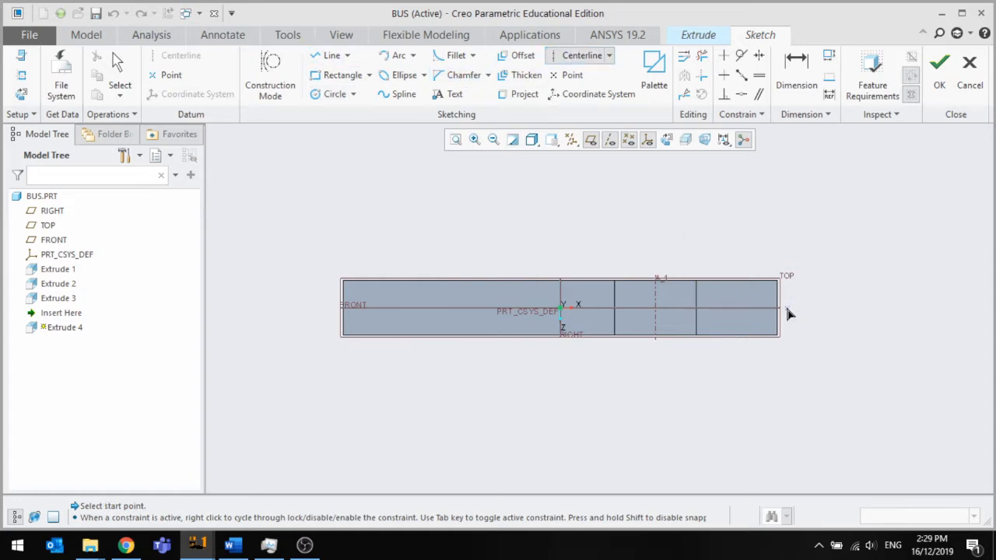
{"action": "left_click", "coordinate": [824, 308]}
{"action": "scroll", "coordinate": [793, 303], "scroll_direction": "up", "scroll_amount": 5}
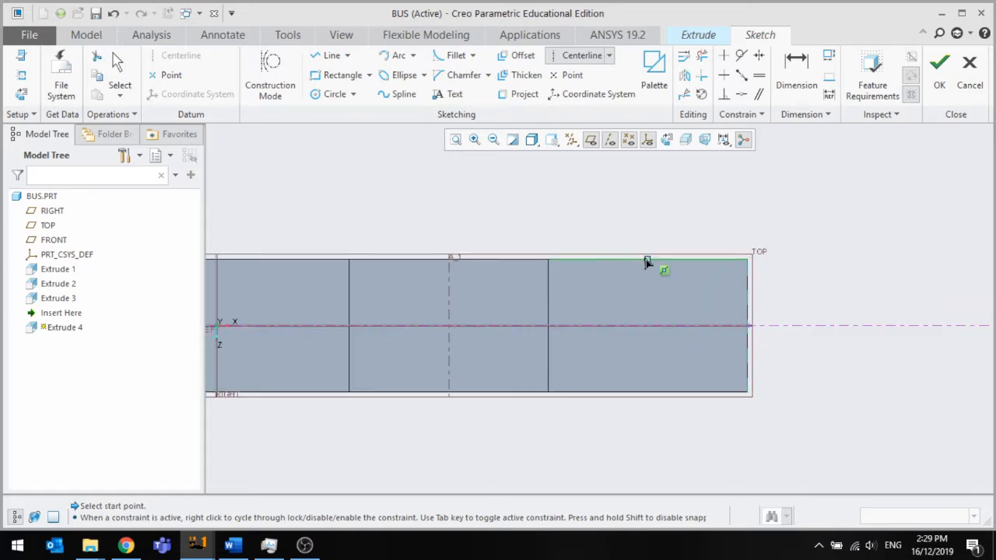
{"action": "left_click", "coordinate": [647, 261]}
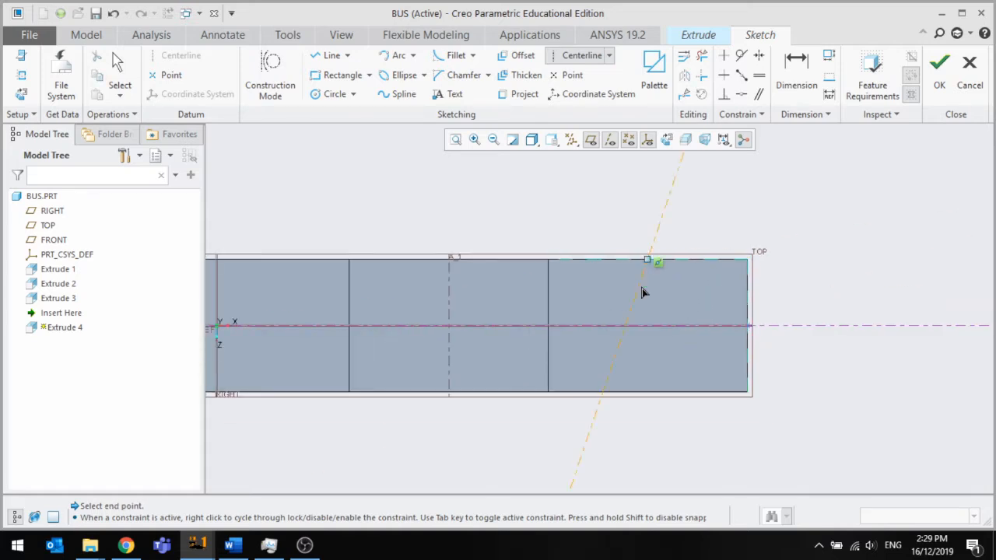
{"action": "left_click", "coordinate": [649, 337]}
{"action": "middle_click", "coordinate": [611, 350]}
Sketch a circle at the intersection of the two centrelines and set its diameter to 5
{"action": "left_click", "coordinate": [331, 93]}
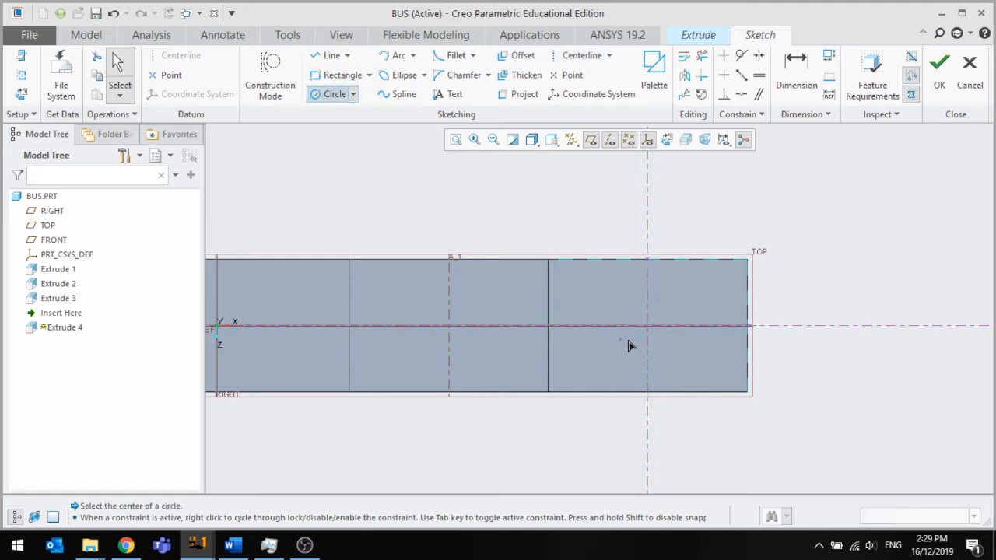
{"action": "left_click", "coordinate": [648, 325]}
{"action": "left_click", "coordinate": [620, 349]}
{"action": "middle_click", "coordinate": [575, 338]}
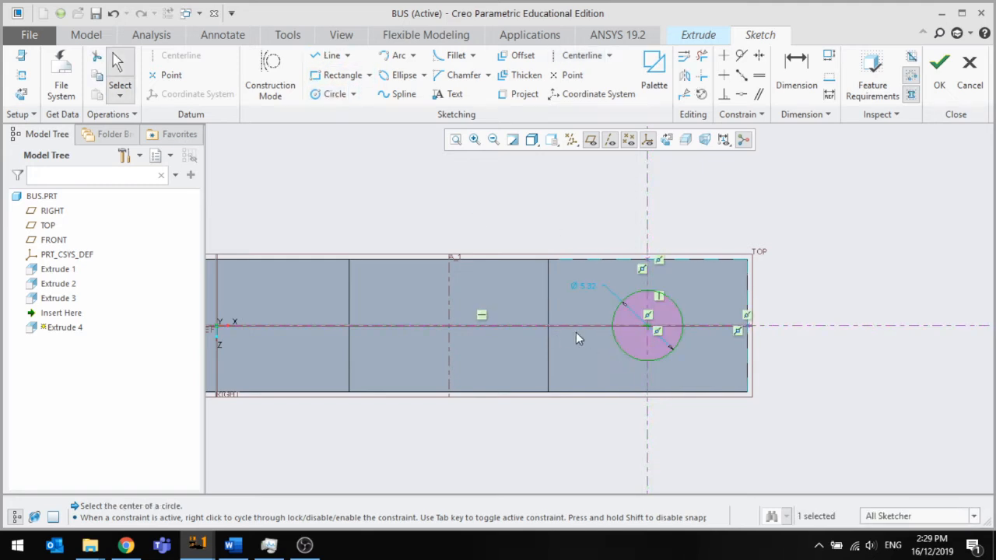
{"action": "double_click", "coordinate": [579, 287]}
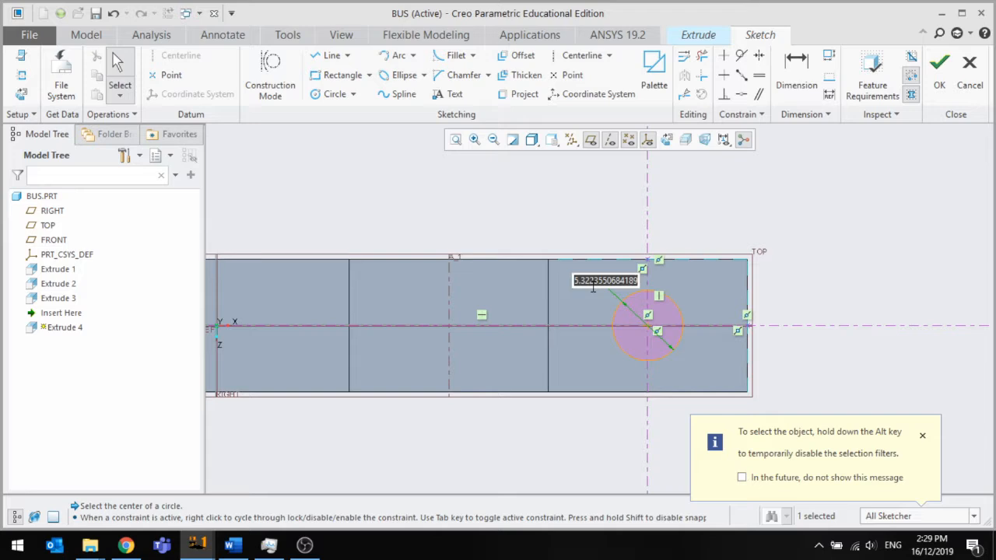
{"action": "type", "text": "5"}
{"action": "key", "text": "Return"}
{"action": "scroll", "coordinate": [622, 294], "scroll_direction": "down", "scroll_amount": 4}
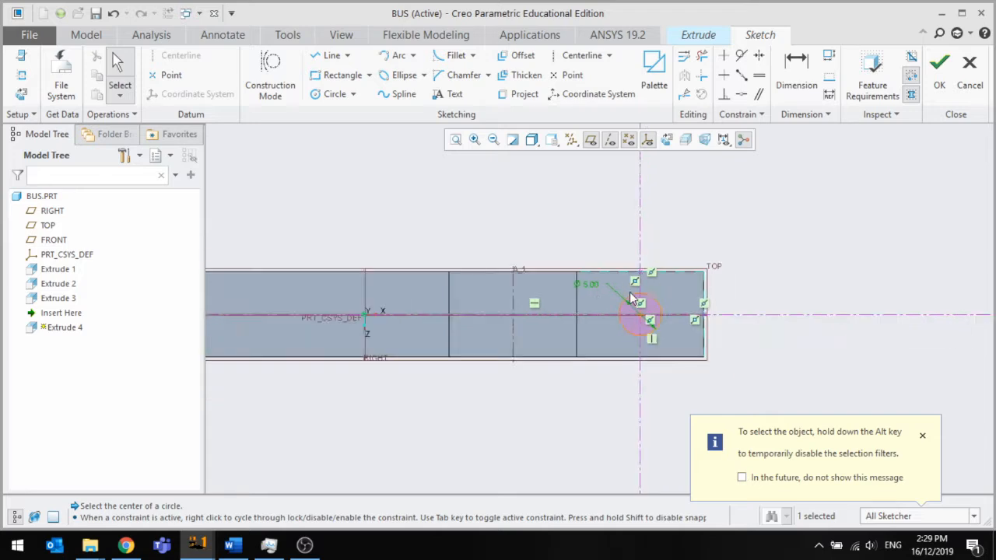
Add an equal circle on the lengthwise centreline near the bar's other end and set the centre distance to 60
{"action": "left_click", "coordinate": [330, 93]}
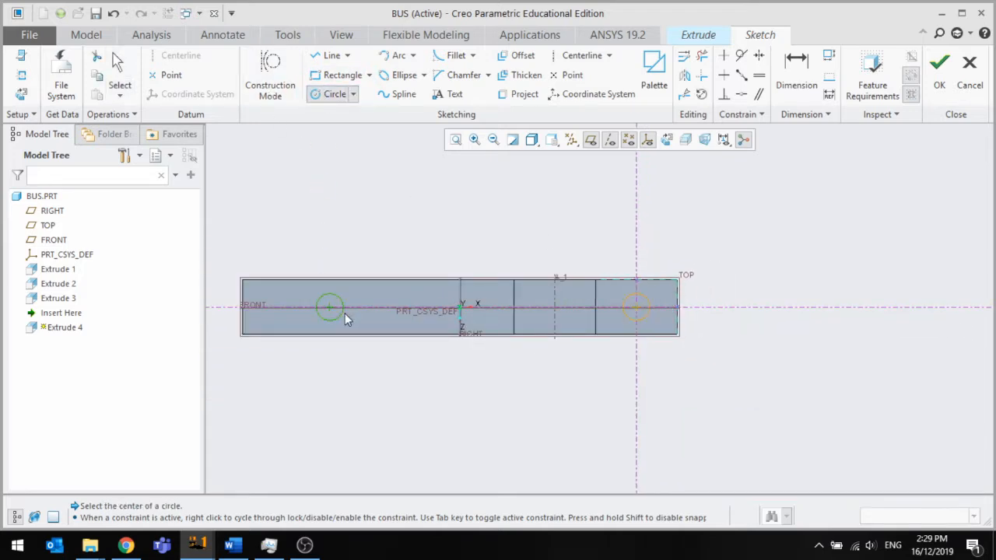
{"action": "middle_click", "coordinate": [375, 308]}
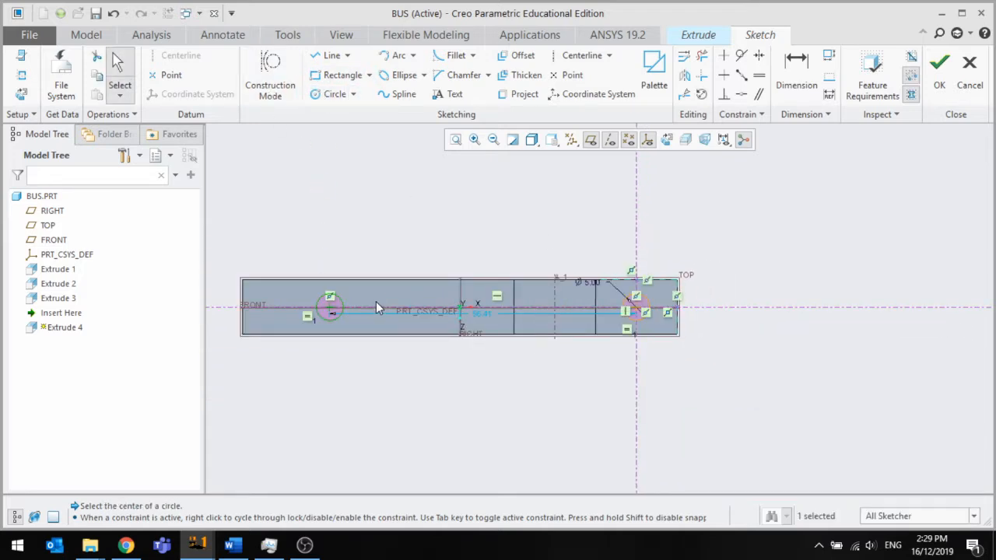
{"action": "double_click", "coordinate": [487, 316]}
{"action": "type", "text": "60"}
{"action": "key", "text": "Return"}
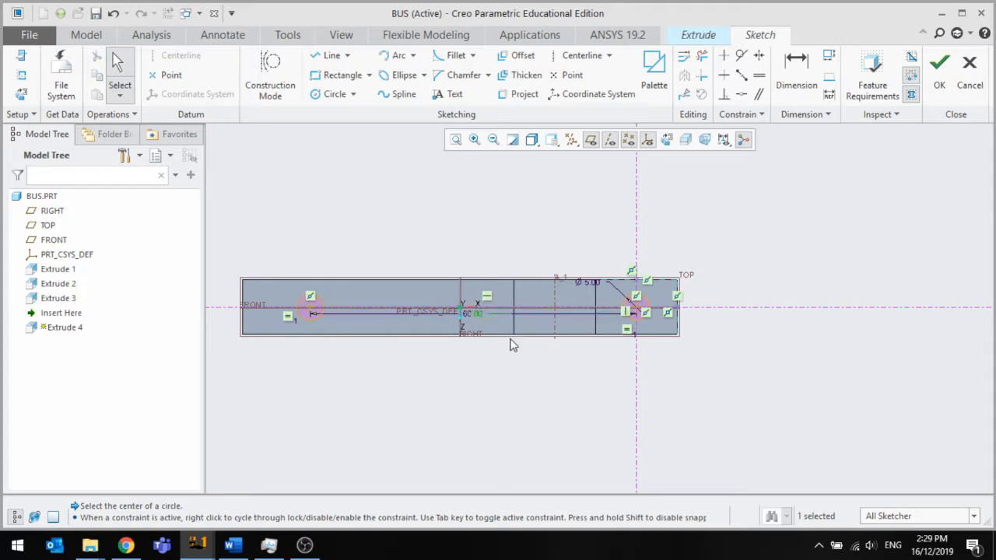
Finish the sketch and cut both circles down through the bar as a material-removing extrude with a depth of 20.50
{"action": "left_click", "coordinate": [939, 69]}
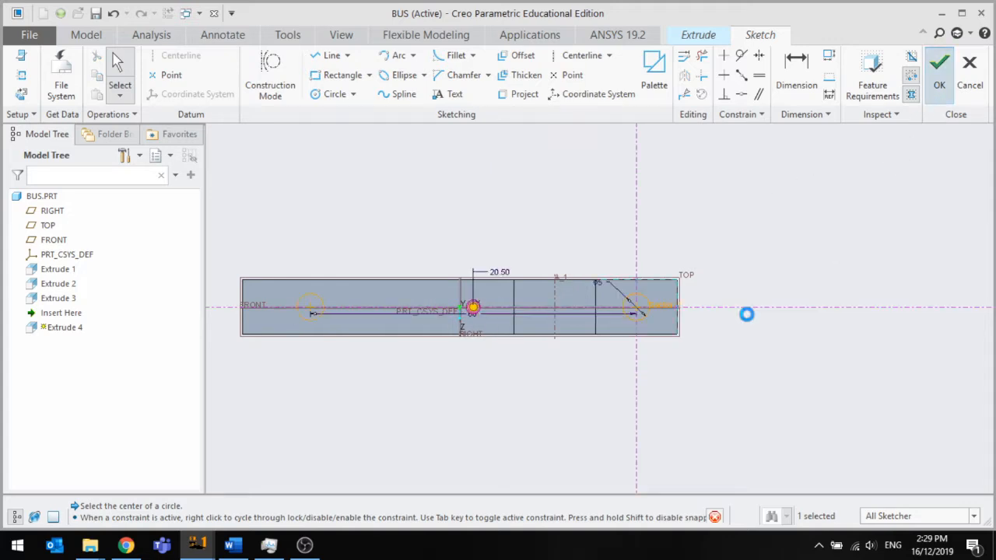
{"action": "left_click", "coordinate": [159, 75]}
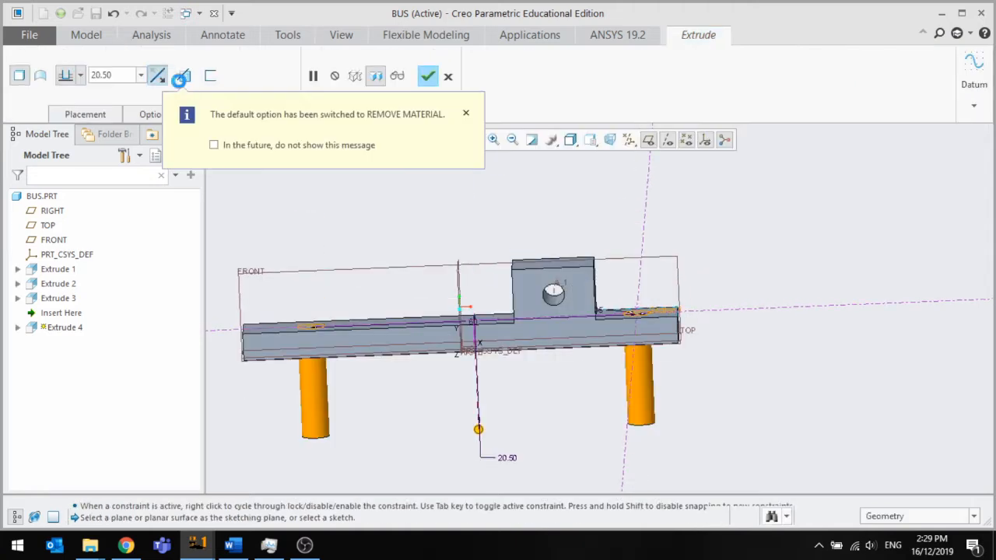
{"action": "left_click", "coordinate": [448, 75]}
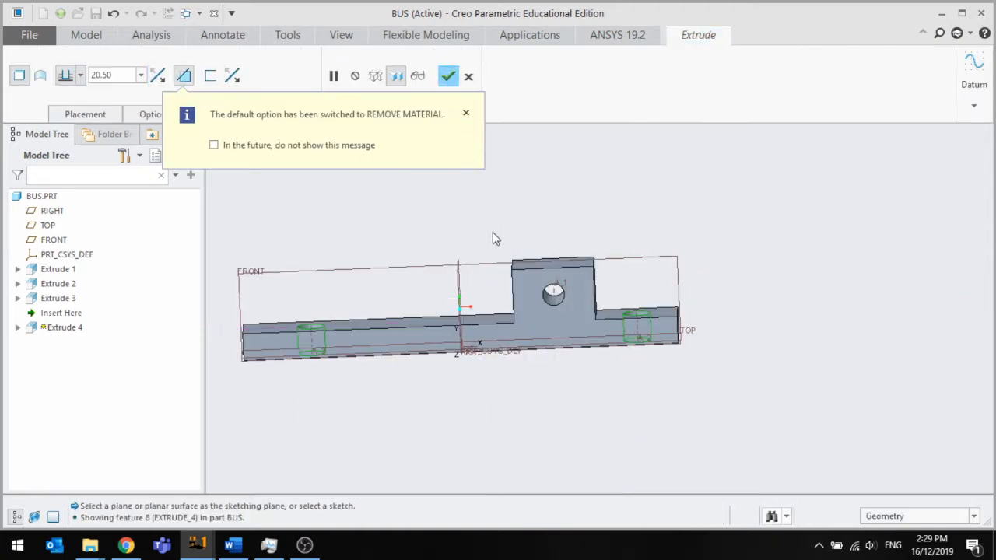
{"action": "left_click", "coordinate": [414, 219]}
{"action": "middle_click_drag", "start_coordinate": [414, 219], "coordinate": [469, 310]}
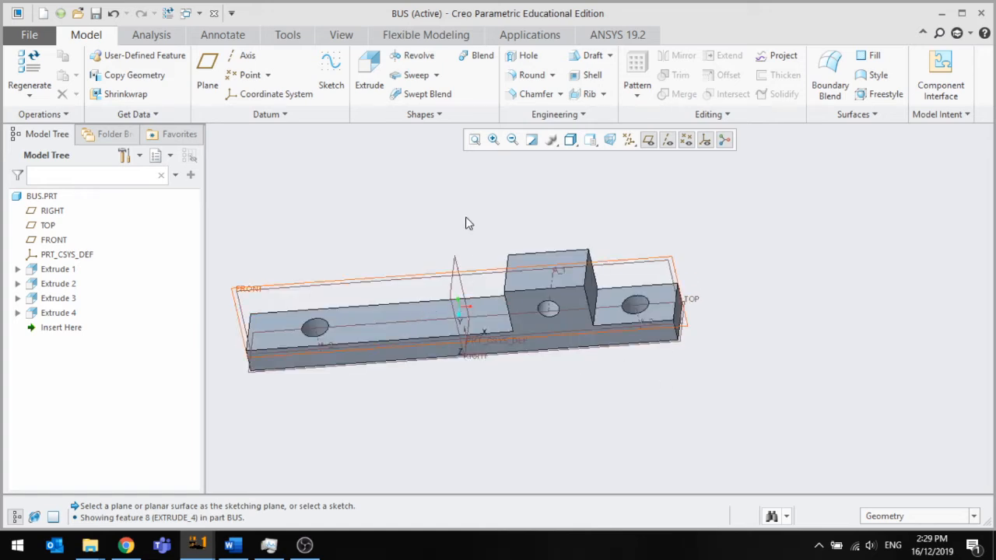
Save the bus bar part in the Module folder and close it to return to the module assembly
{"action": "left_click", "coordinate": [96, 11]}
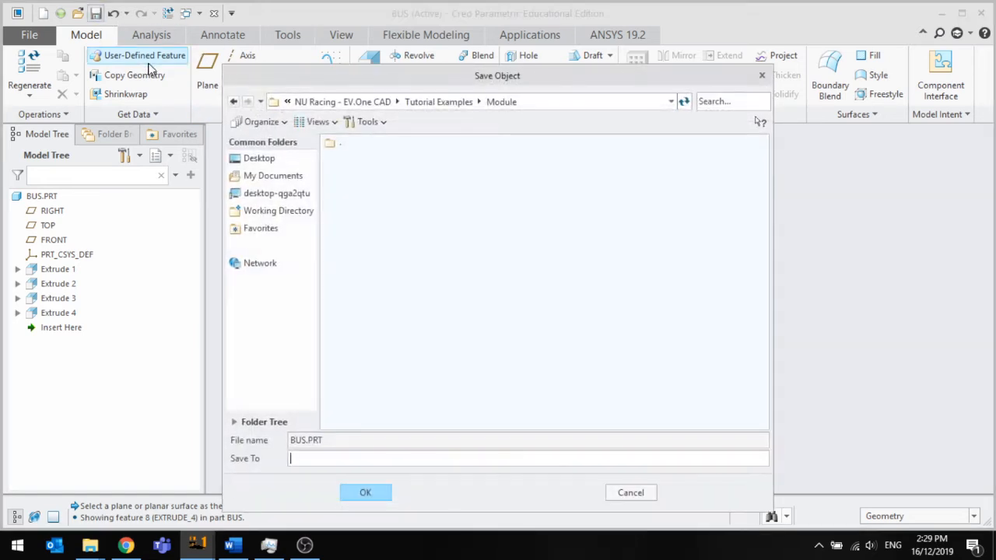
{"action": "left_click", "coordinate": [366, 494]}
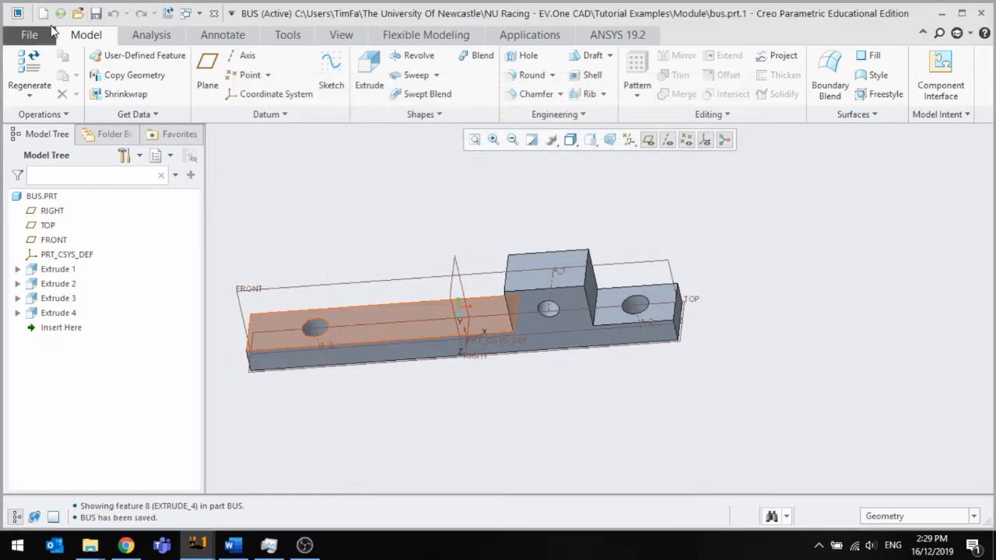
{"action": "left_click", "coordinate": [214, 14]}
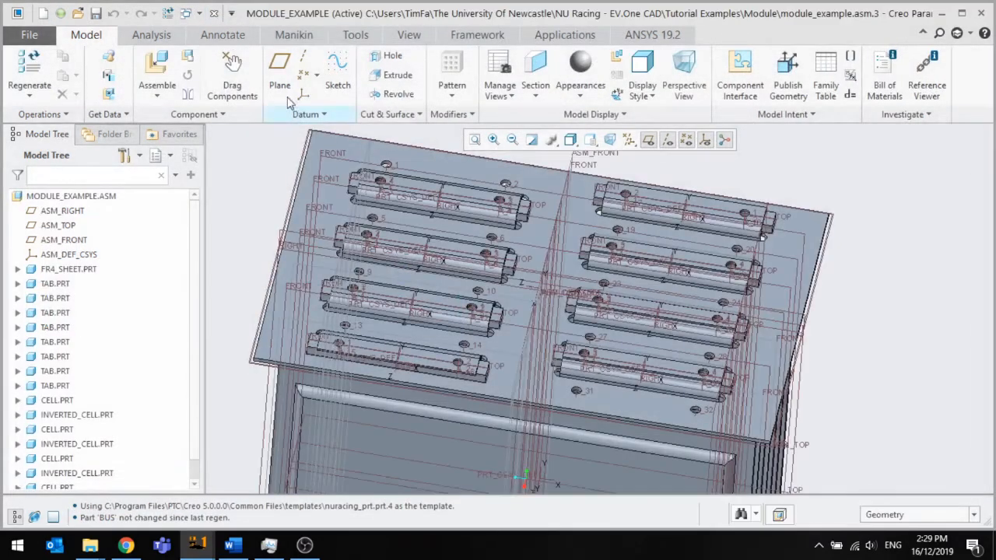
Insert bus.prt as a component and drop it over the cell tabs on the FR4 sheet
{"action": "left_click", "coordinate": [156, 64]}
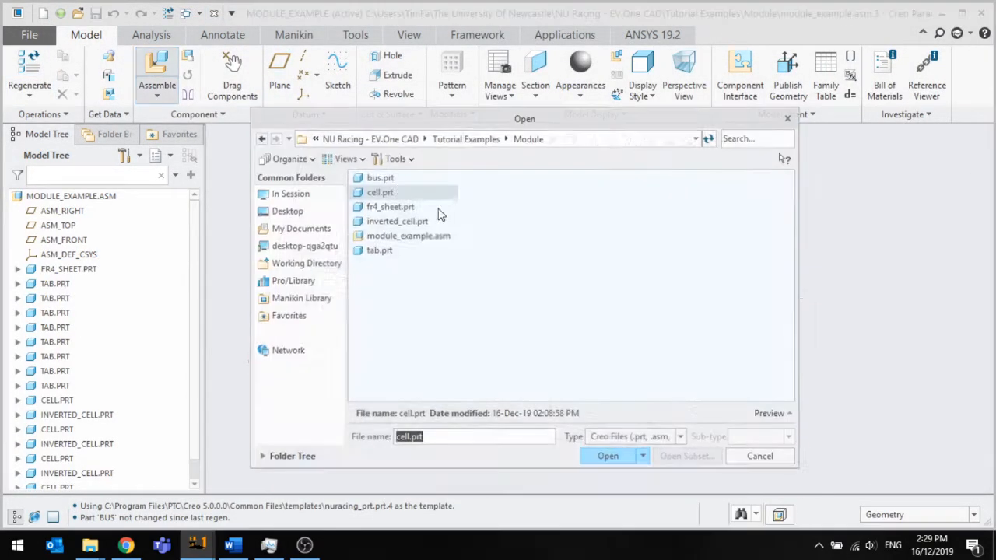
{"action": "left_click", "coordinate": [378, 179]}
{"action": "left_click", "coordinate": [609, 456]}
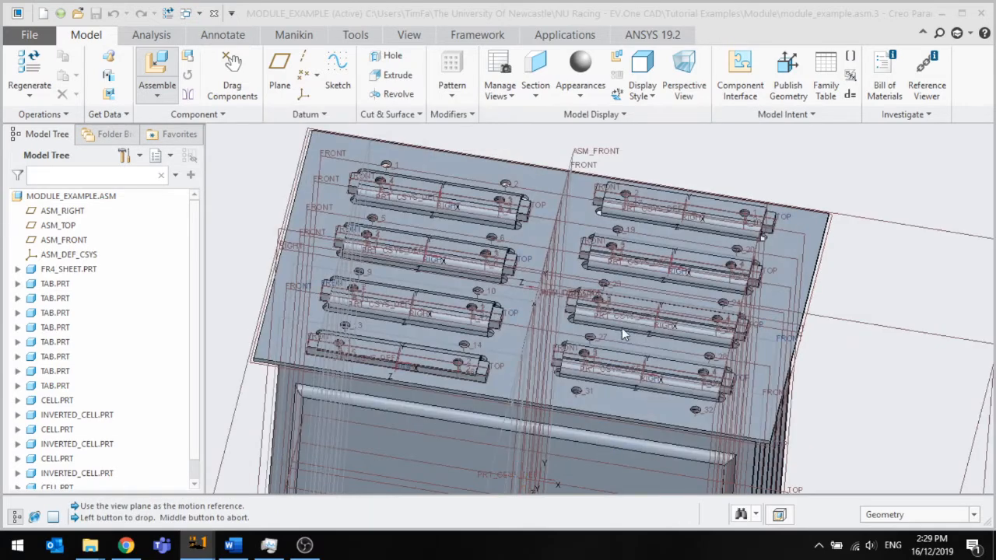
{"action": "left_click", "coordinate": [690, 216]}
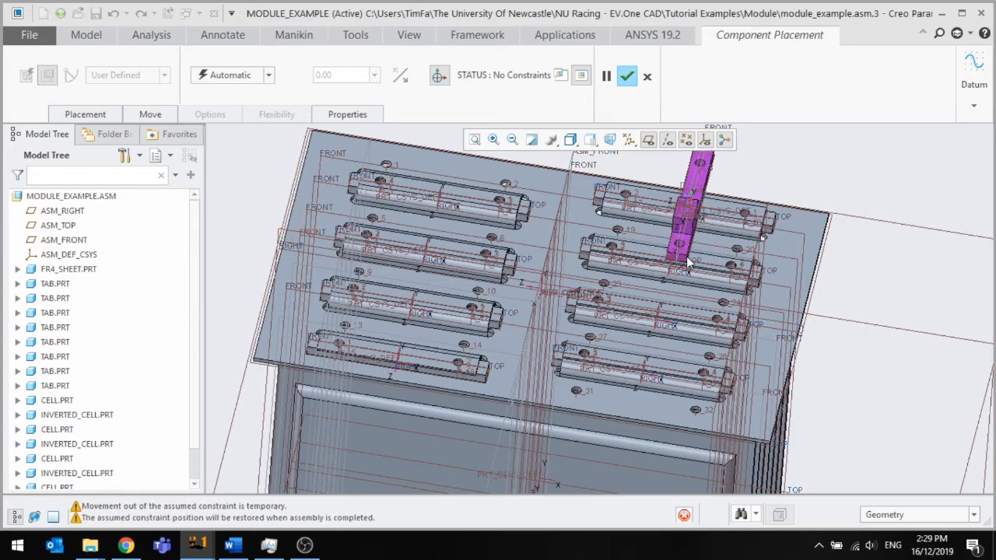
Constrain the bus bar's bottom face to the top surface of the folded cell tab at the sheet's corner
{"action": "middle_click_drag", "start_coordinate": [678, 294], "coordinate": [665, 268]}
{"action": "scroll", "coordinate": [667, 270], "scroll_direction": "up", "scroll_amount": 2}
{"action": "scroll", "coordinate": [665, 268], "scroll_direction": "down", "scroll_amount": 6}
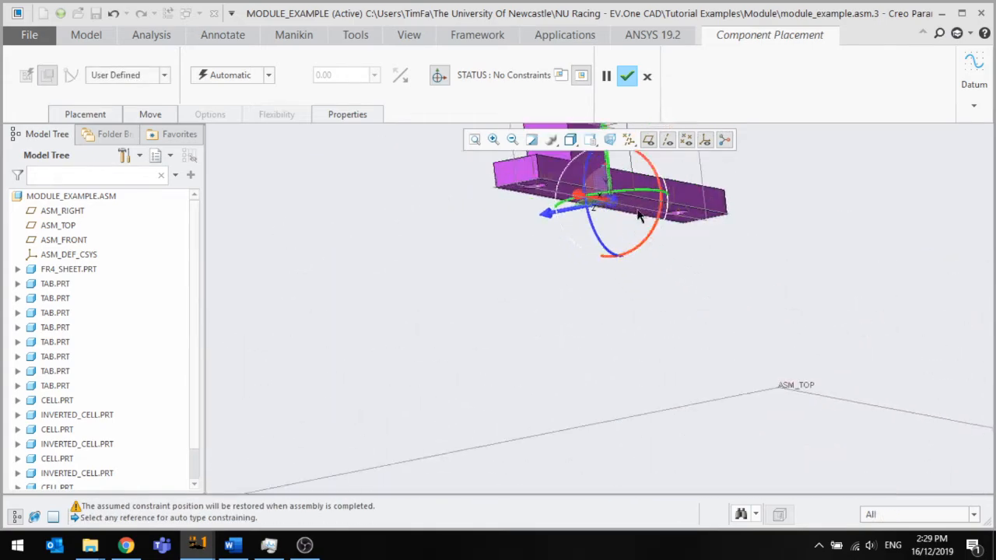
{"action": "left_click", "coordinate": [678, 202]}
{"action": "scroll", "coordinate": [624, 261], "scroll_direction": "up", "scroll_amount": 2}
{"action": "scroll", "coordinate": [617, 256], "scroll_direction": "up", "scroll_amount": 5}
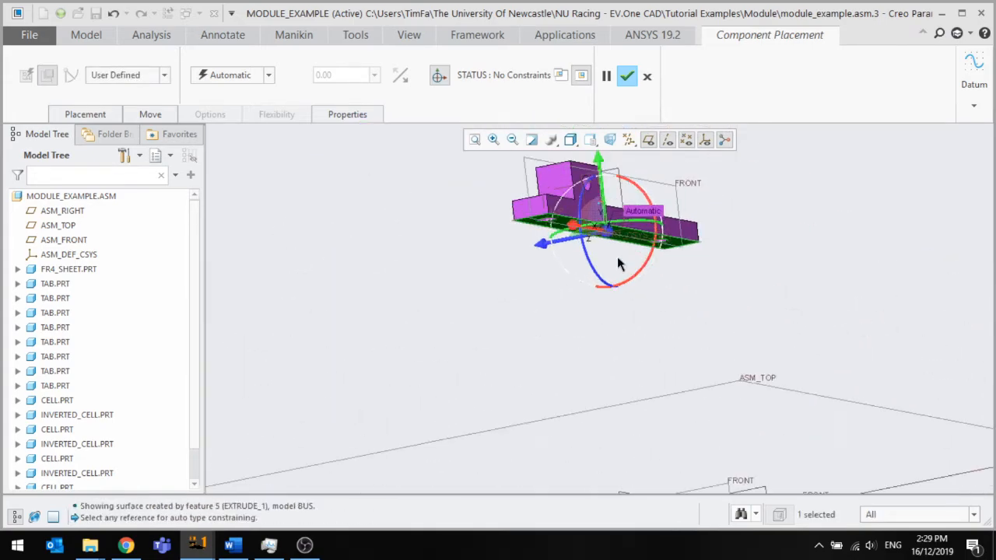
{"action": "middle_click_drag", "start_coordinate": [651, 268], "coordinate": [666, 324]}
{"action": "scroll", "coordinate": [667, 328], "scroll_direction": "down", "scroll_amount": 5}
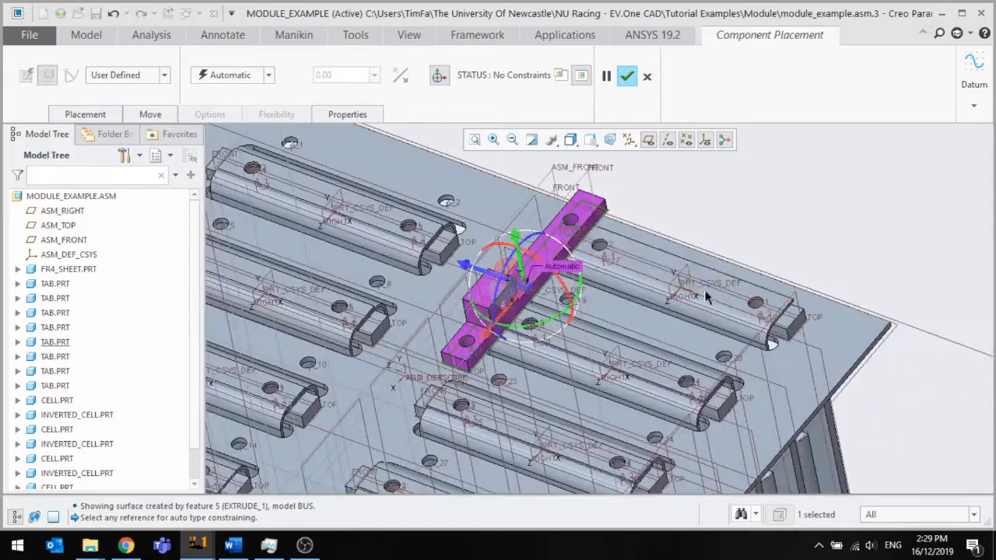
{"action": "left_click", "coordinate": [739, 275]}
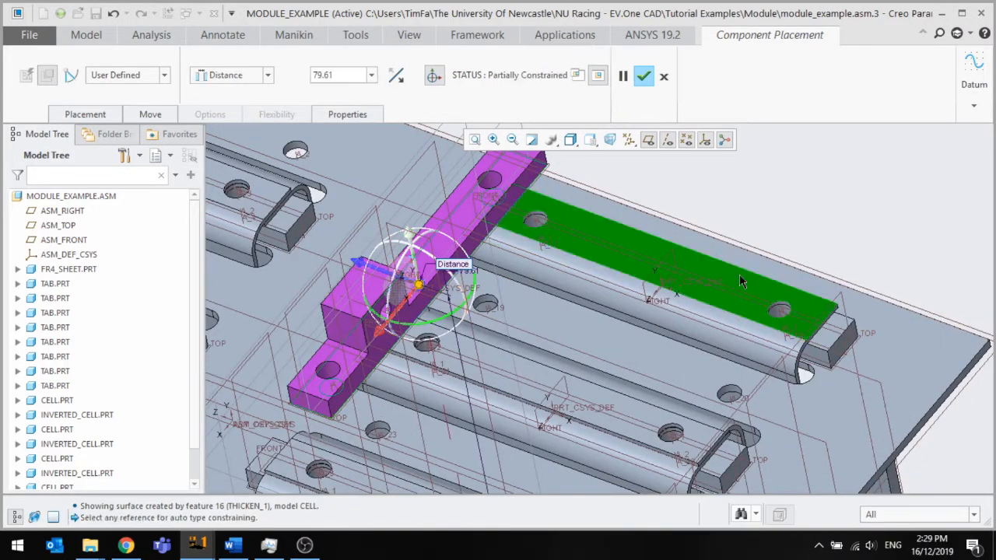
Set the constraint between the bus bar's bottom face and the folded cell tab to Coincident
{"action": "left_click", "coordinate": [166, 75]}
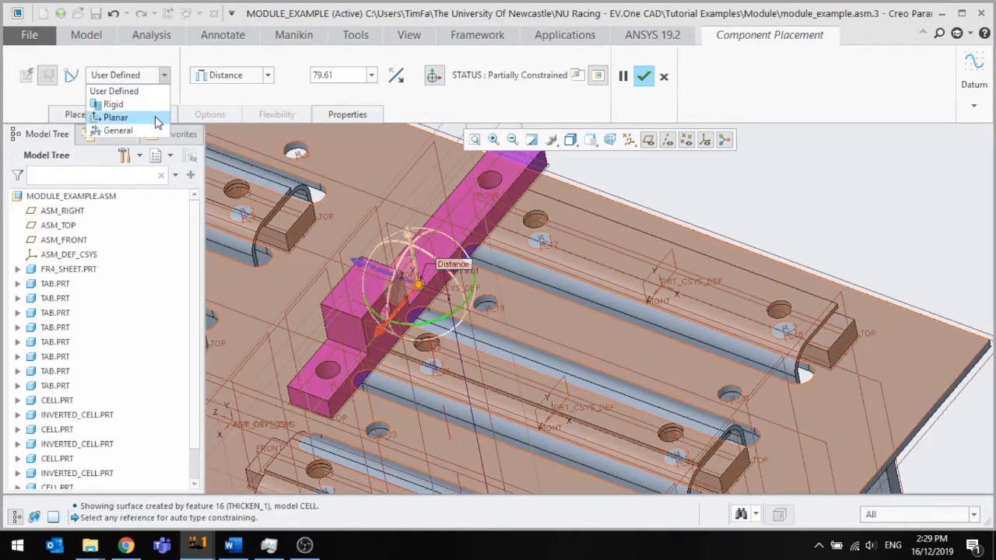
{"action": "left_click", "coordinate": [267, 75]}
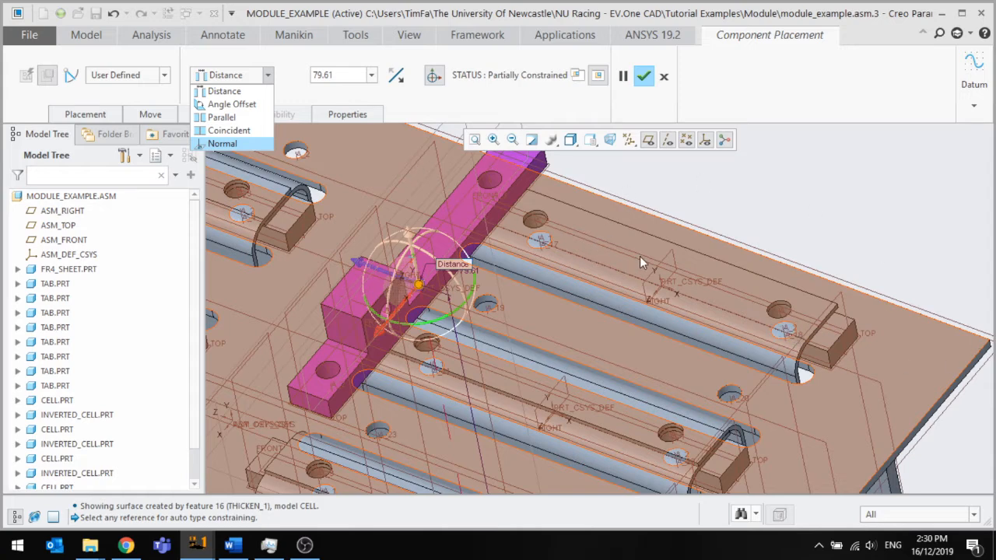
{"action": "left_click", "coordinate": [229, 131]}
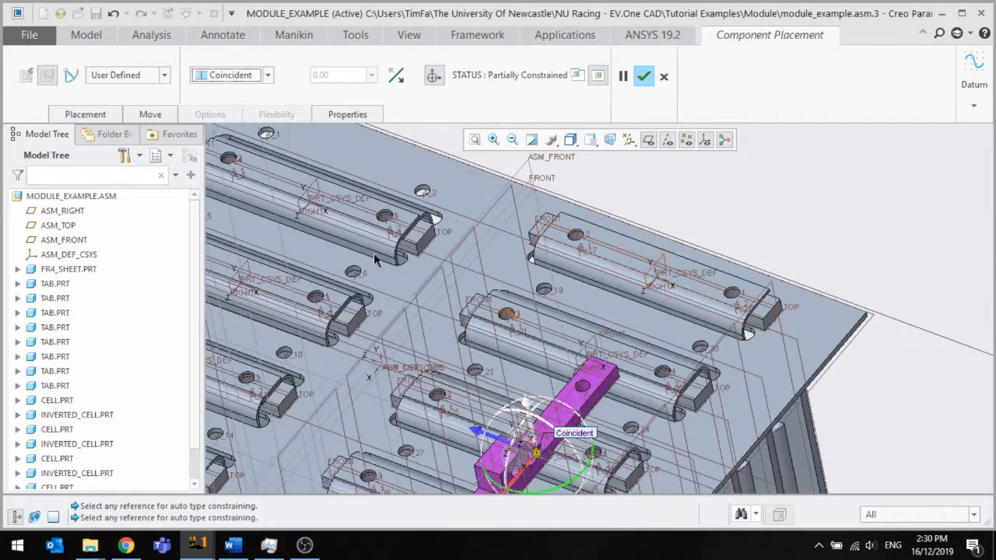
Make the bus bar's mounting hole beside the raised block coincident with the corner tab's hole nearest the sheet's outer edge
{"action": "scroll", "coordinate": [373, 253], "scroll_direction": "down", "scroll_amount": 3}
{"action": "scroll", "coordinate": [358, 455], "scroll_direction": "up", "scroll_amount": 4}
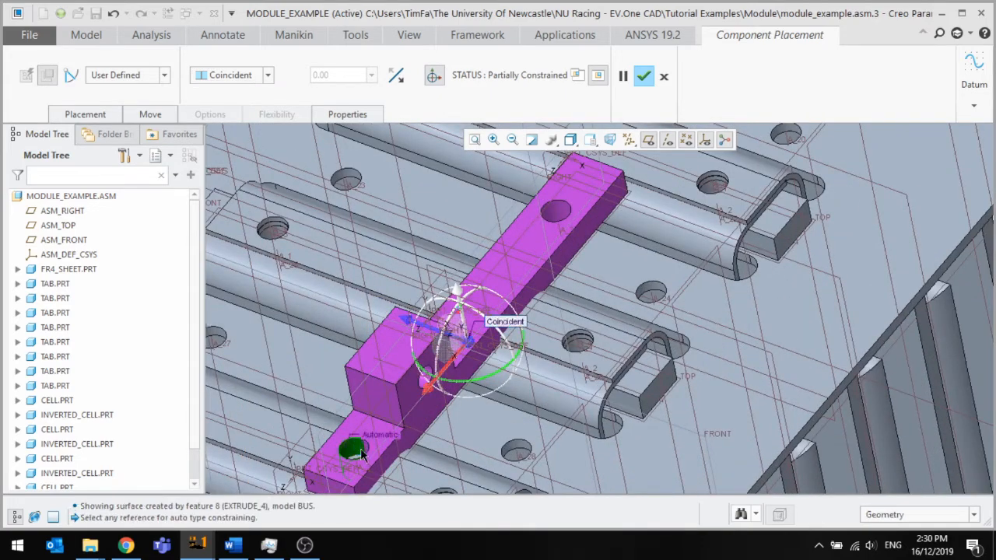
{"action": "left_click", "coordinate": [360, 449]}
{"action": "scroll", "coordinate": [360, 450], "scroll_direction": "down", "scroll_amount": 3}
{"action": "scroll", "coordinate": [551, 263], "scroll_direction": "up", "scroll_amount": 4}
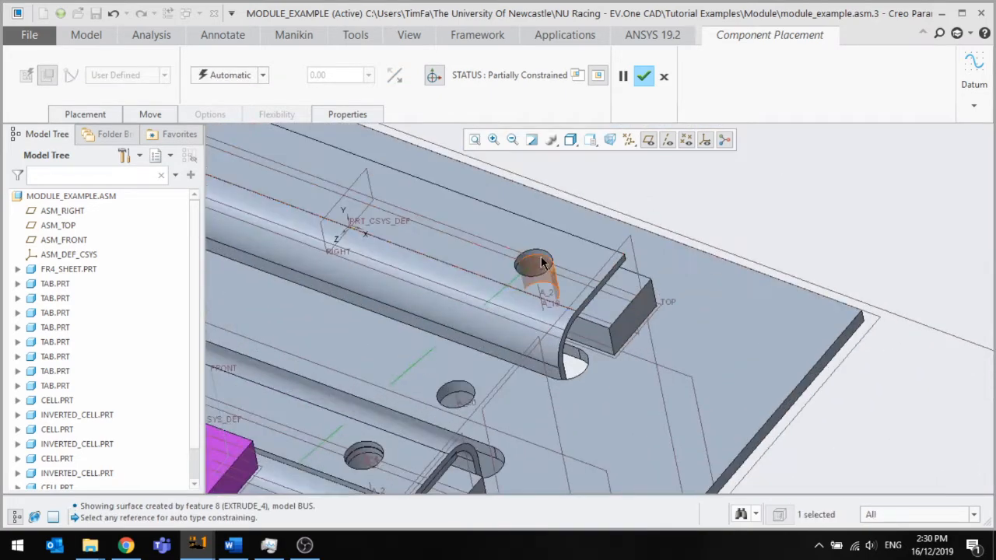
{"action": "left_click", "coordinate": [541, 259]}
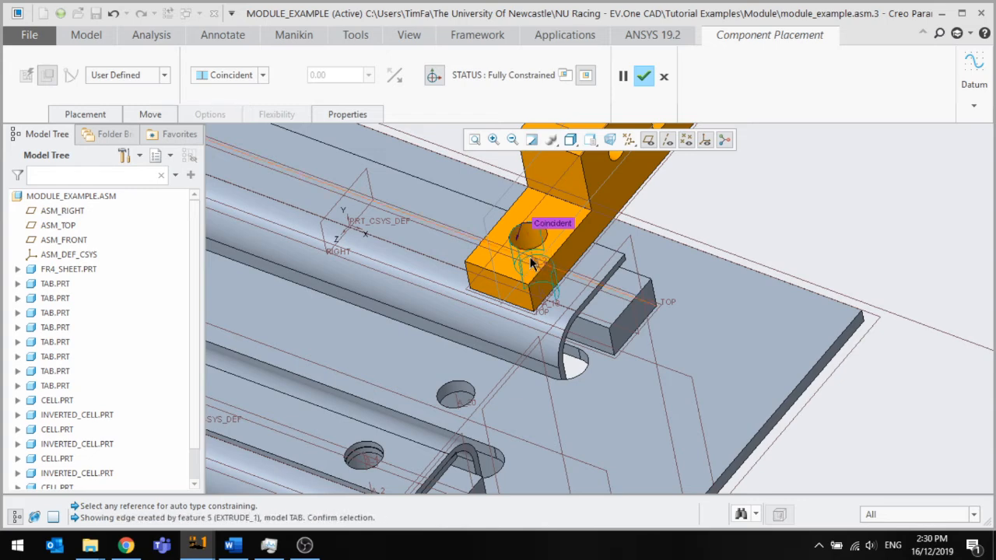
{"action": "left_click", "coordinate": [512, 139]}
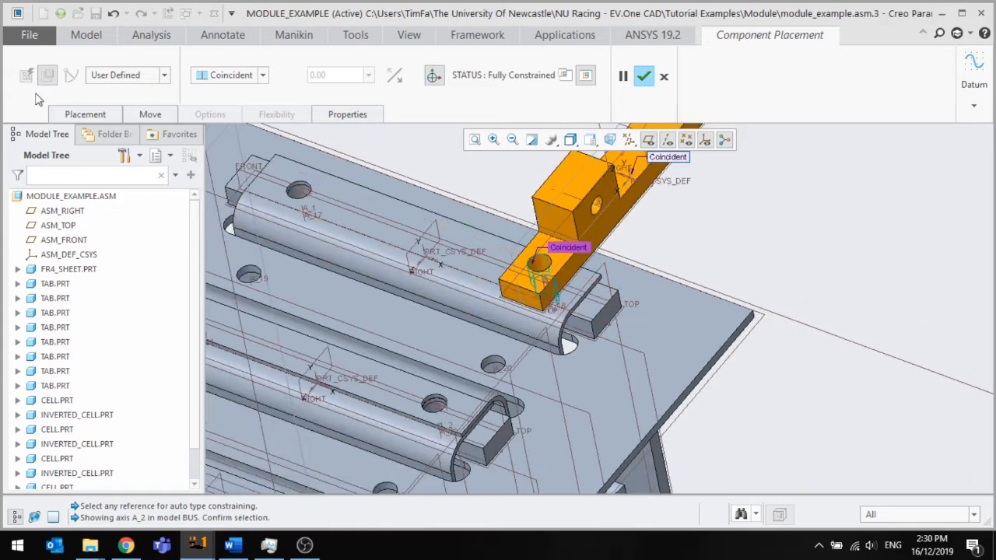
Add a constraint orienting the bus bar's other mounting hole to the same tab's inner hole, and accept the placement
{"action": "left_click", "coordinate": [85, 114]}
{"action": "key", "text": "ctrl+d"}
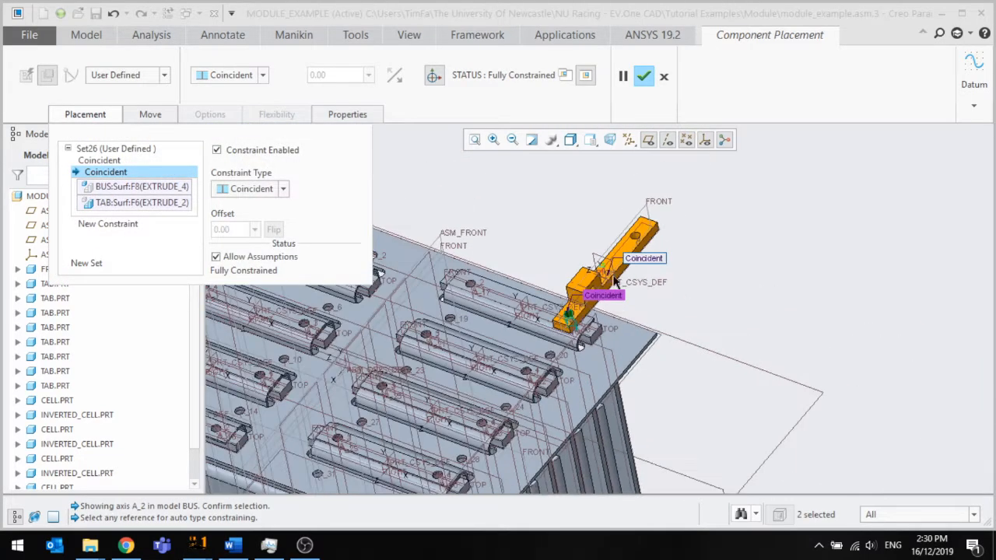
{"action": "left_click", "coordinate": [107, 224]}
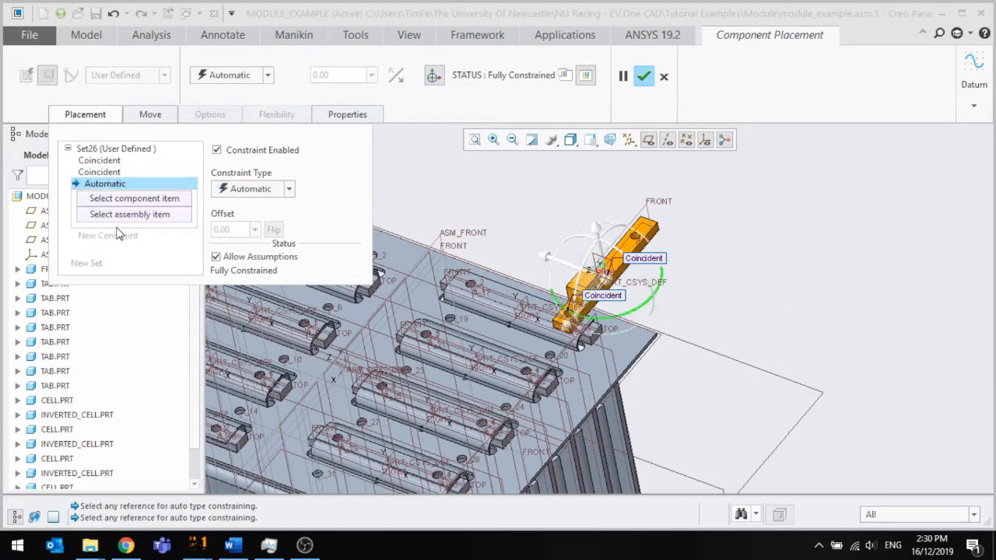
{"action": "scroll", "coordinate": [662, 256], "scroll_direction": "down", "scroll_amount": 5}
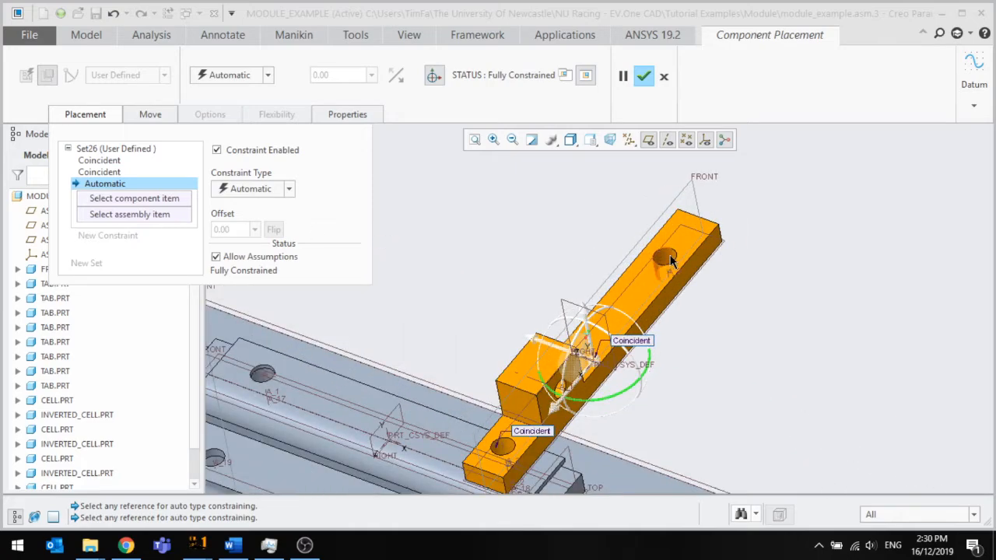
{"action": "left_click", "coordinate": [665, 260]}
{"action": "scroll", "coordinate": [506, 327], "scroll_direction": "up", "scroll_amount": 4}
{"action": "scroll", "coordinate": [504, 324], "scroll_direction": "down", "scroll_amount": 2}
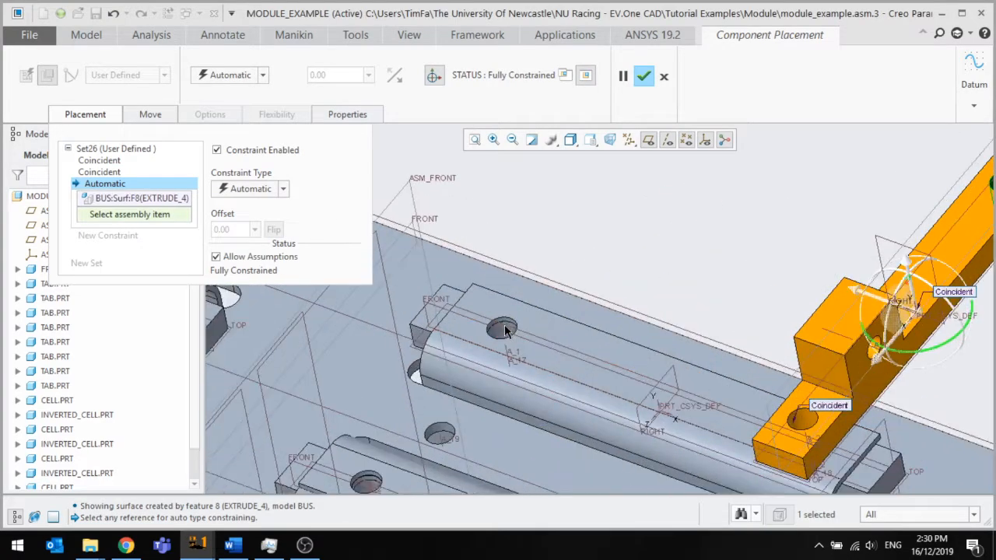
{"action": "left_click", "coordinate": [506, 328]}
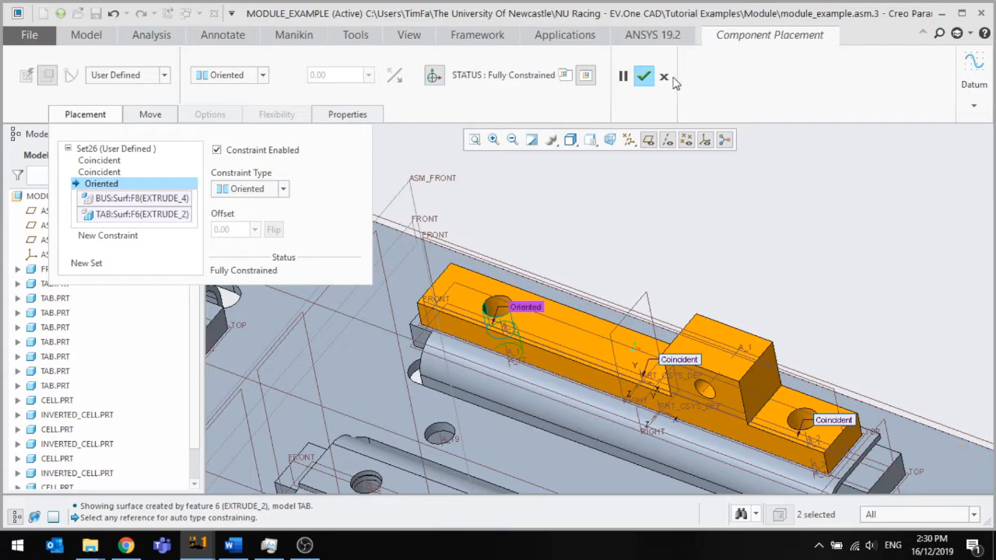
{"action": "left_click", "coordinate": [644, 76]}
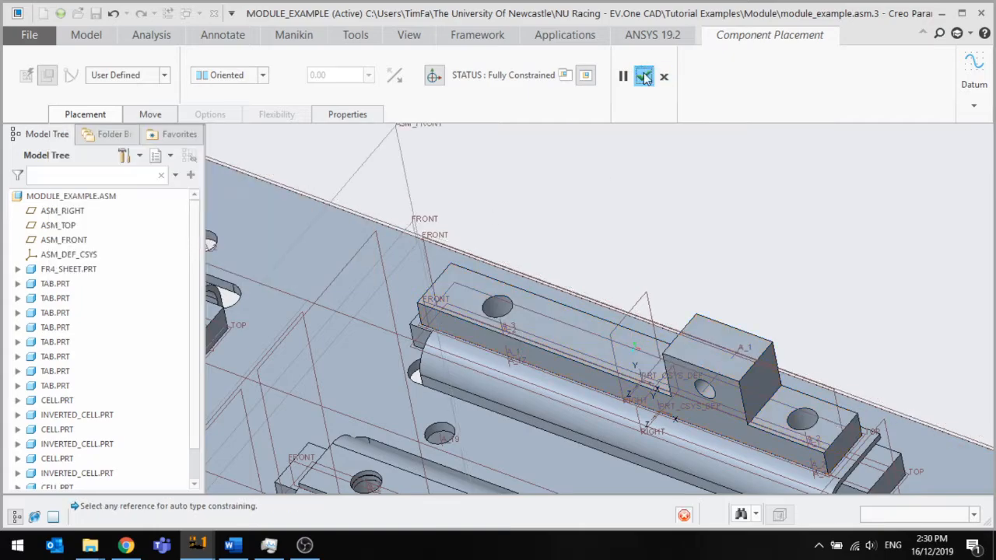
{"action": "scroll", "coordinate": [568, 245], "scroll_direction": "up", "scroll_amount": 3}
{"action": "scroll", "coordinate": [580, 241], "scroll_direction": "down", "scroll_amount": 2}
{"action": "middle_click_drag", "start_coordinate": [579, 241], "coordinate": [605, 289]}
{"action": "scroll", "coordinate": [606, 289], "scroll_direction": "up", "scroll_amount": 3}
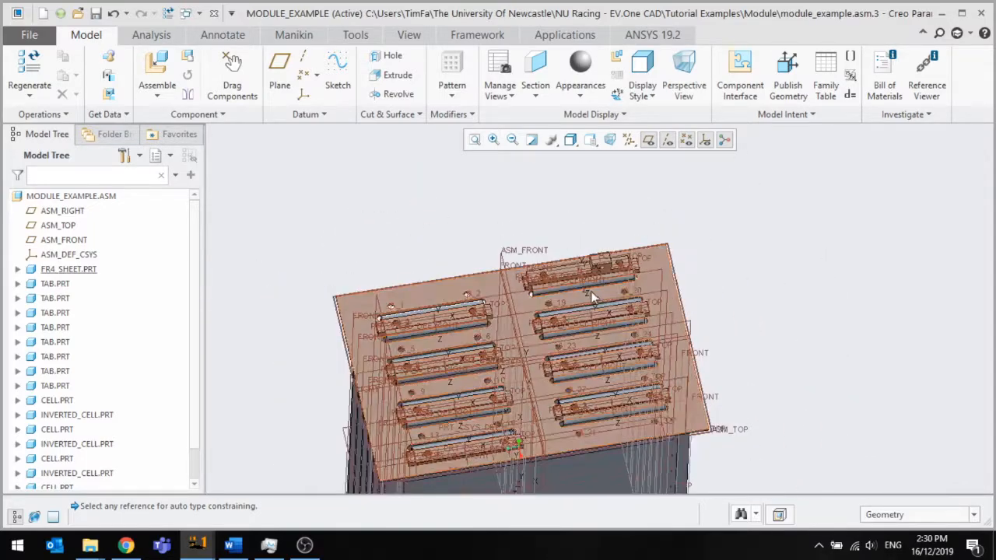
{"action": "left_click", "coordinate": [126, 546]}
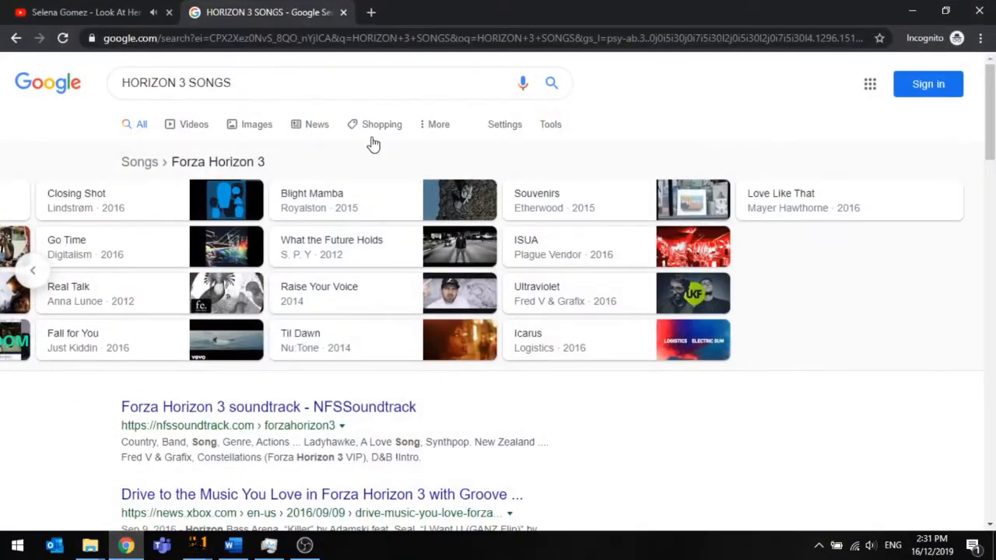
{"action": "left_click", "coordinate": [912, 11]}
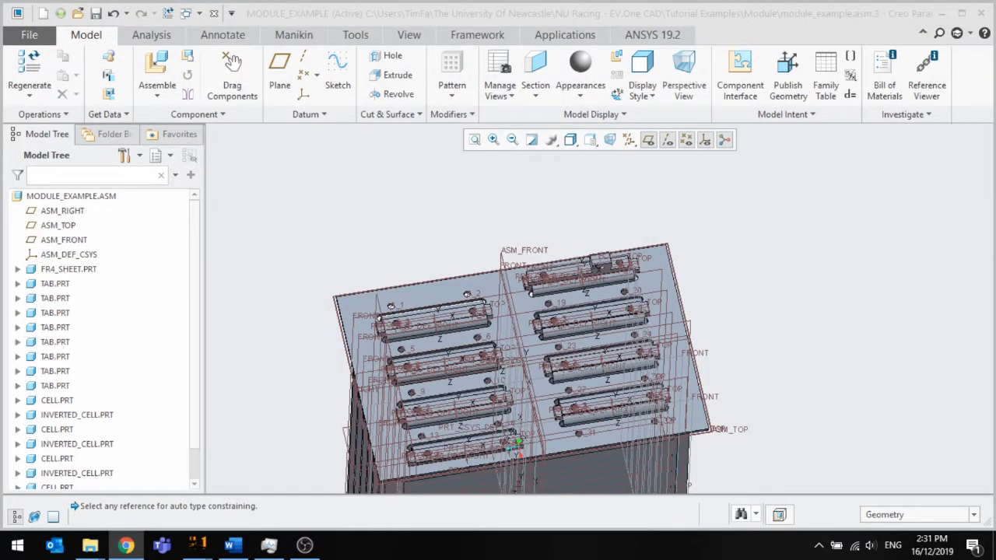
{"action": "left_click", "coordinate": [562, 298]}
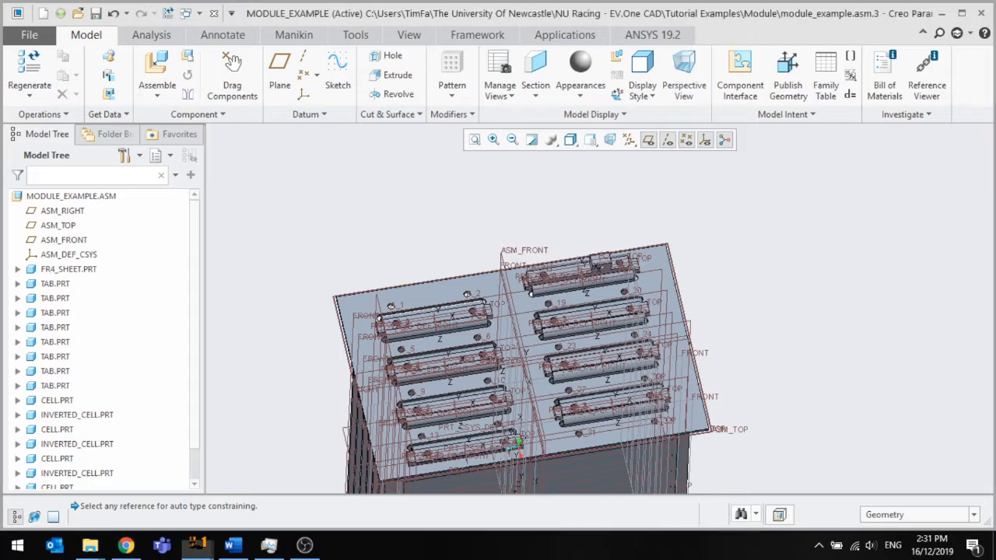
Insert another bus bar into the assembly using its saved interface to geometry
{"action": "scroll", "coordinate": [577, 371], "scroll_direction": "down", "scroll_amount": 3}
{"action": "scroll", "coordinate": [576, 370], "scroll_direction": "down", "scroll_amount": 1}
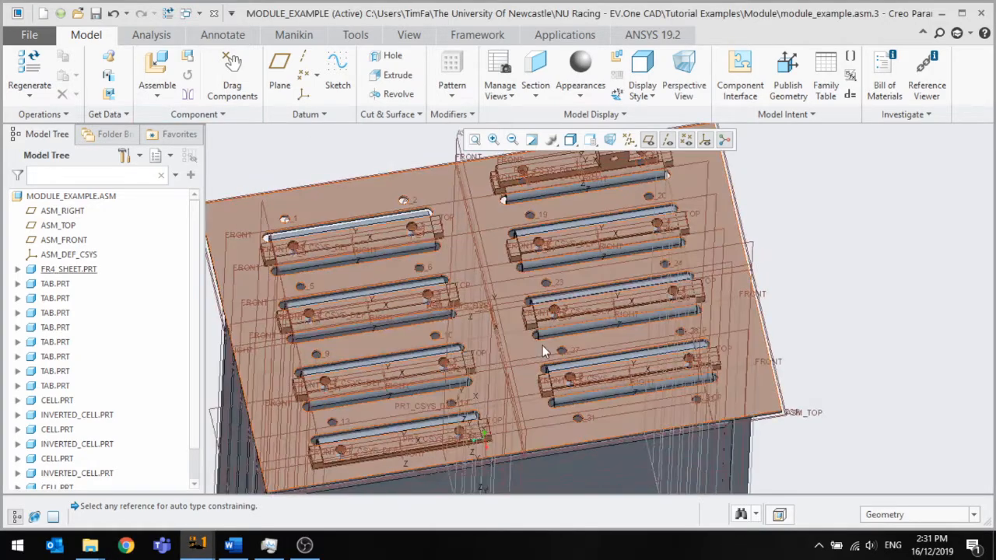
{"action": "scroll", "coordinate": [582, 374], "scroll_direction": "up", "scroll_amount": 3}
{"action": "scroll", "coordinate": [456, 247], "scroll_direction": "down", "scroll_amount": 3}
{"action": "left_click", "coordinate": [155, 66]}
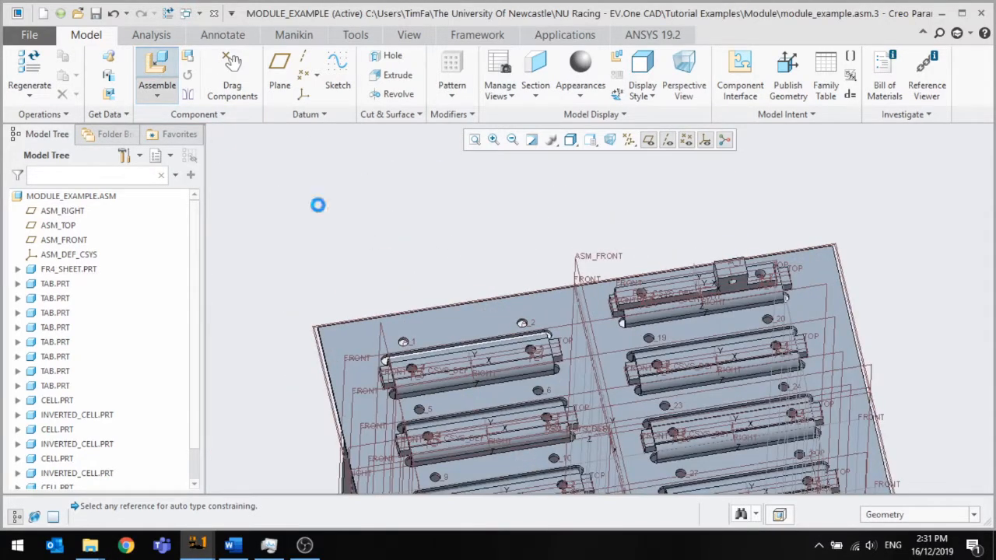
{"action": "left_click", "coordinate": [616, 455]}
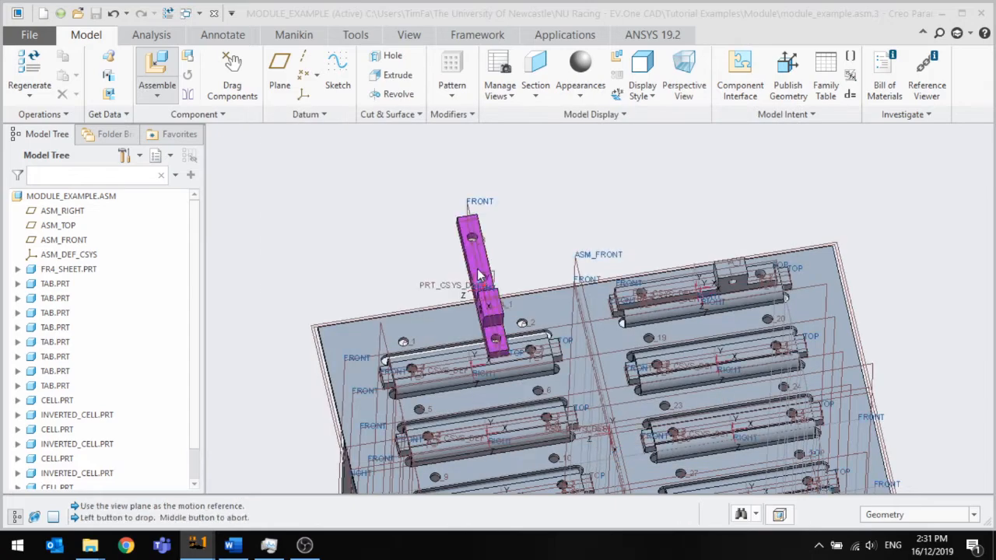
{"action": "scroll", "coordinate": [497, 288], "scroll_direction": "down", "scroll_amount": 3}
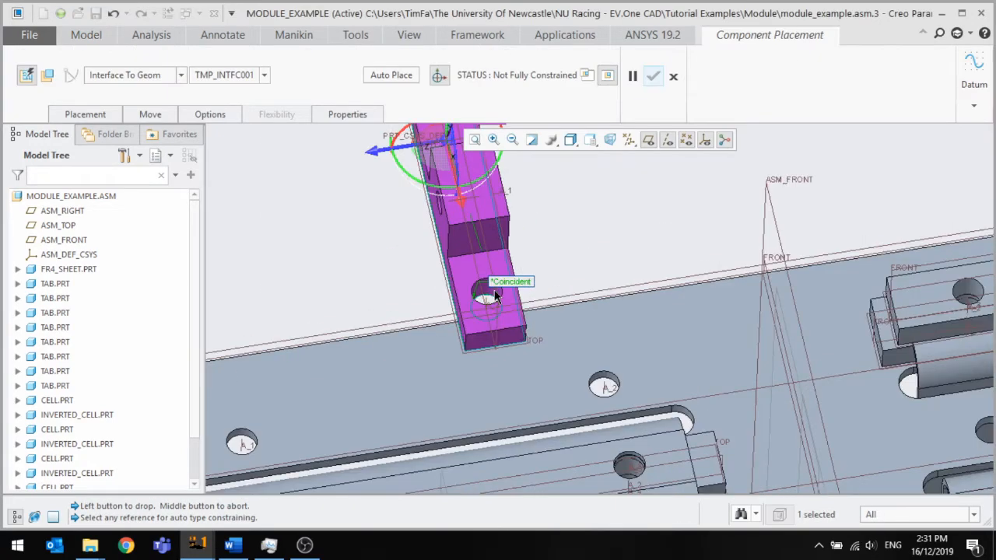
{"action": "scroll", "coordinate": [544, 292], "scroll_direction": "up", "scroll_amount": 2}
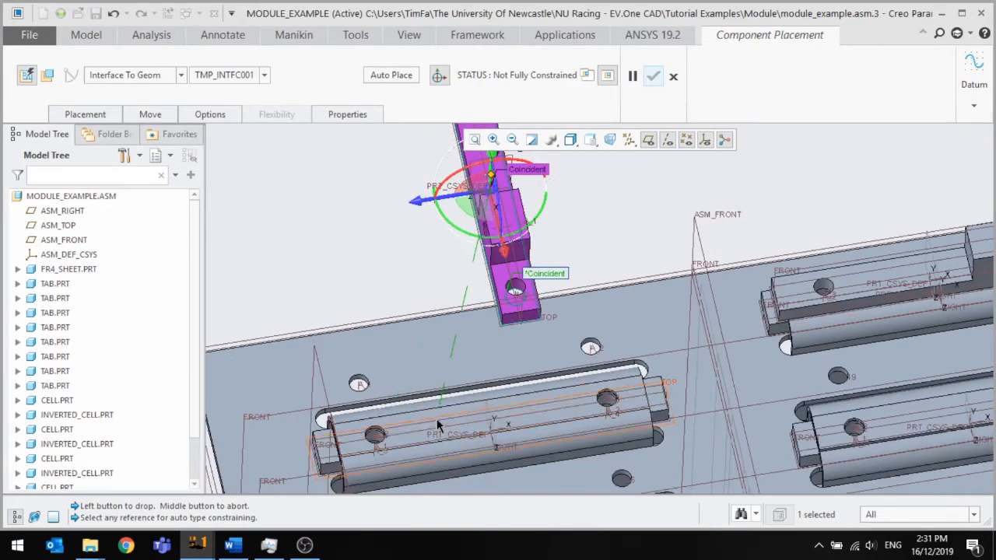
Place the new bus bar on the opposite column's first tab by matching the tab's top face, outer hole and inner hole
{"action": "left_click", "coordinate": [418, 412]}
{"action": "scroll", "coordinate": [381, 444], "scroll_direction": "down", "scroll_amount": 2}
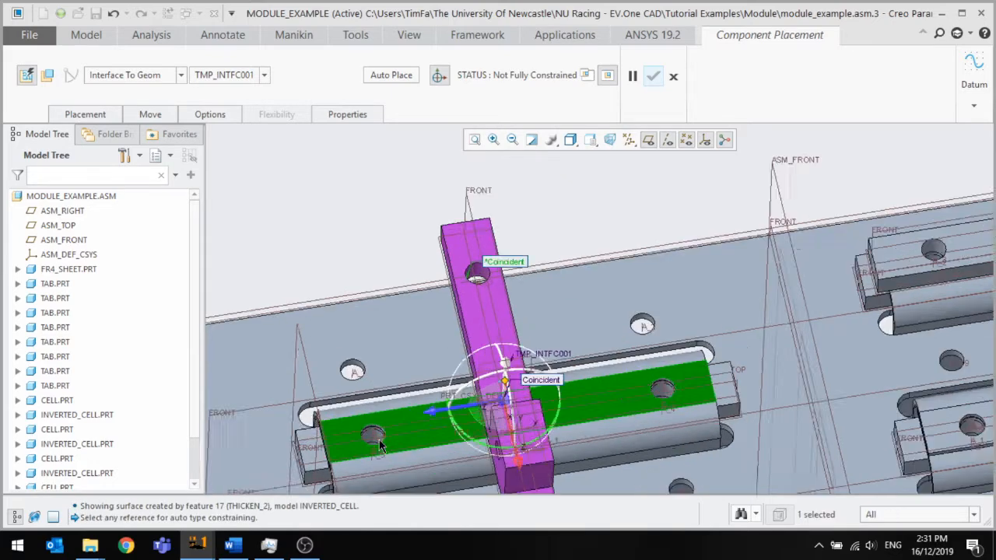
{"action": "scroll", "coordinate": [377, 441], "scroll_direction": "down", "scroll_amount": 1}
{"action": "left_click", "coordinate": [371, 435]}
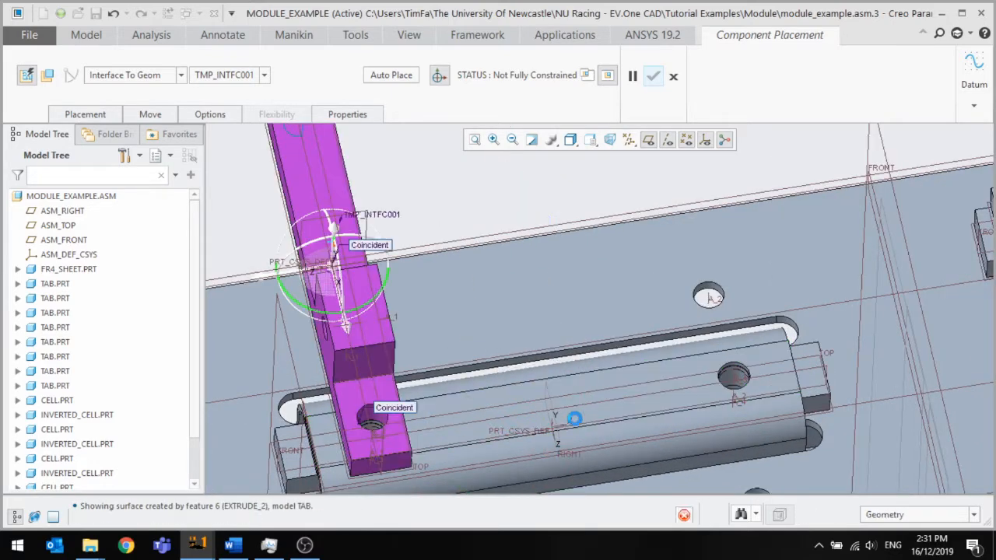
{"action": "left_click", "coordinate": [732, 376]}
{"action": "scroll", "coordinate": [483, 333], "scroll_direction": "up", "scroll_amount": 3}
Add a second placement location for the bus bar and hide the datum planes, datum points and coordinate systems
{"action": "left_click", "coordinate": [81, 115]}
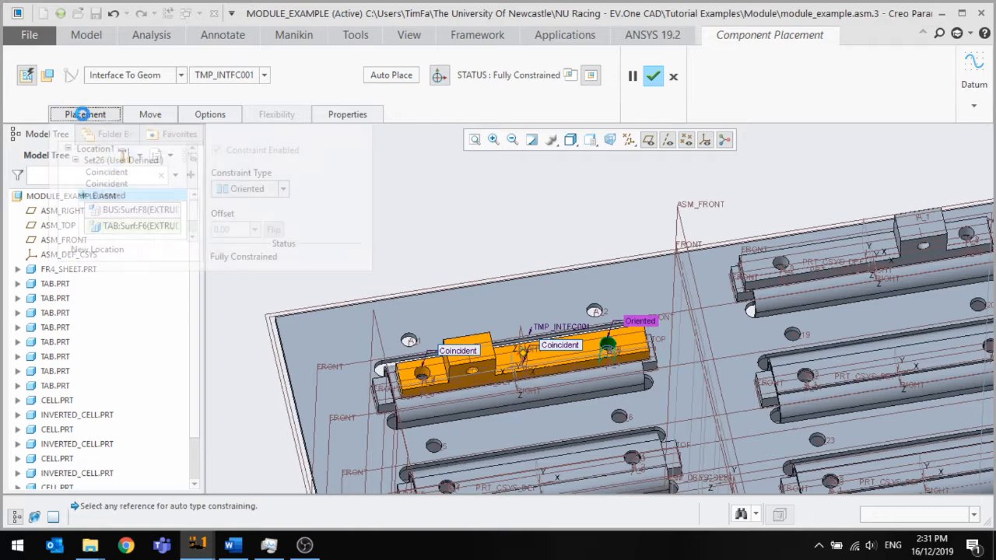
{"action": "left_click", "coordinate": [114, 248]}
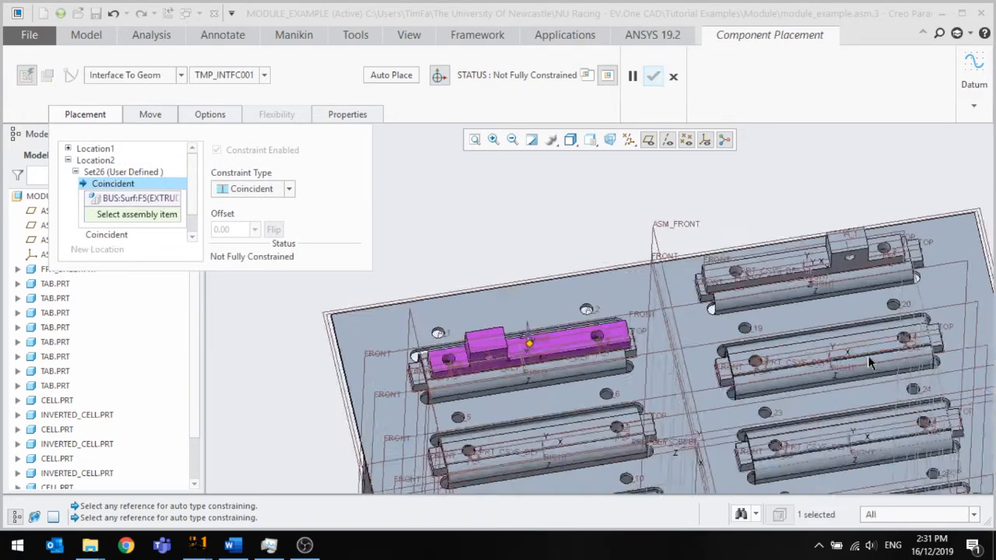
{"action": "scroll", "coordinate": [836, 343], "scroll_direction": "down", "scroll_amount": 3}
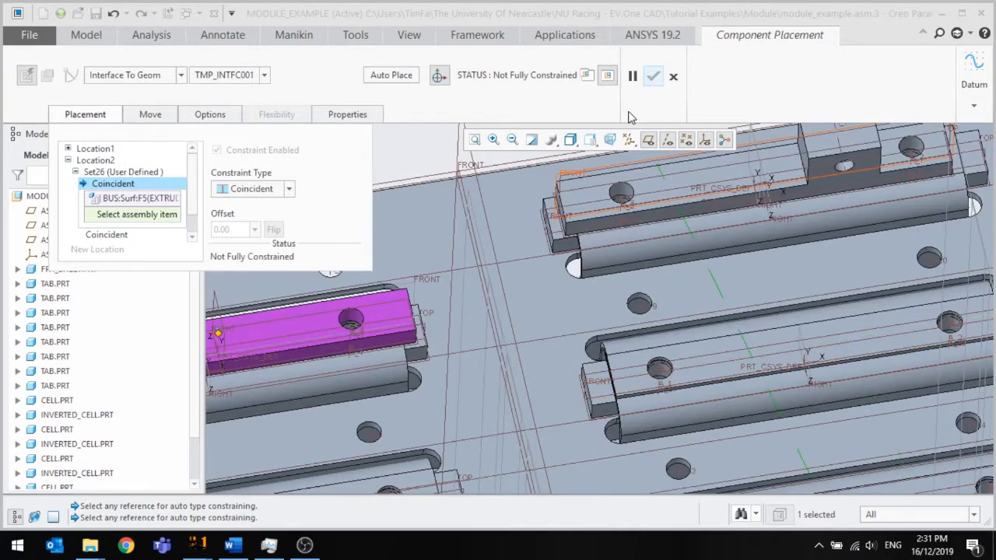
{"action": "left_click", "coordinate": [651, 142]}
{"action": "left_click", "coordinate": [667, 141]}
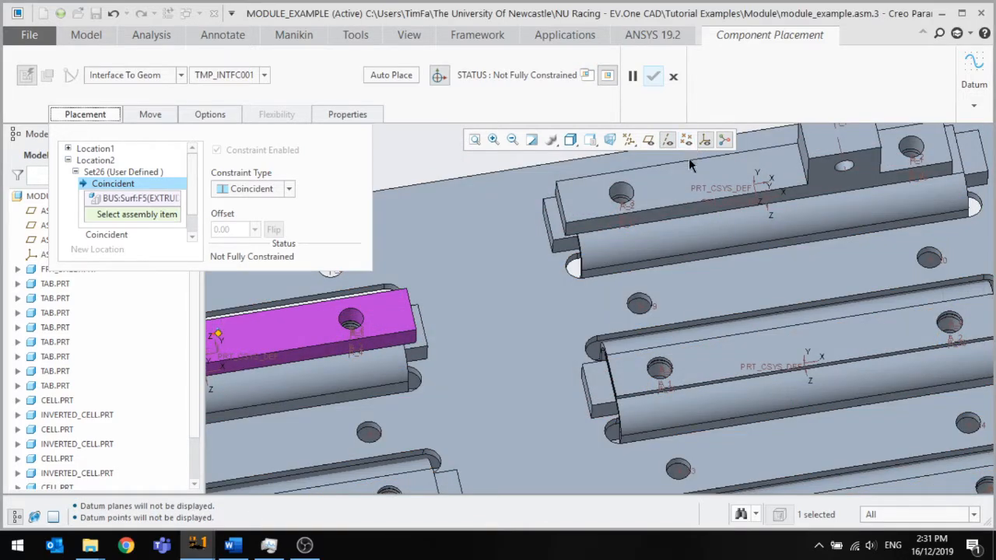
{"action": "left_click", "coordinate": [704, 140]}
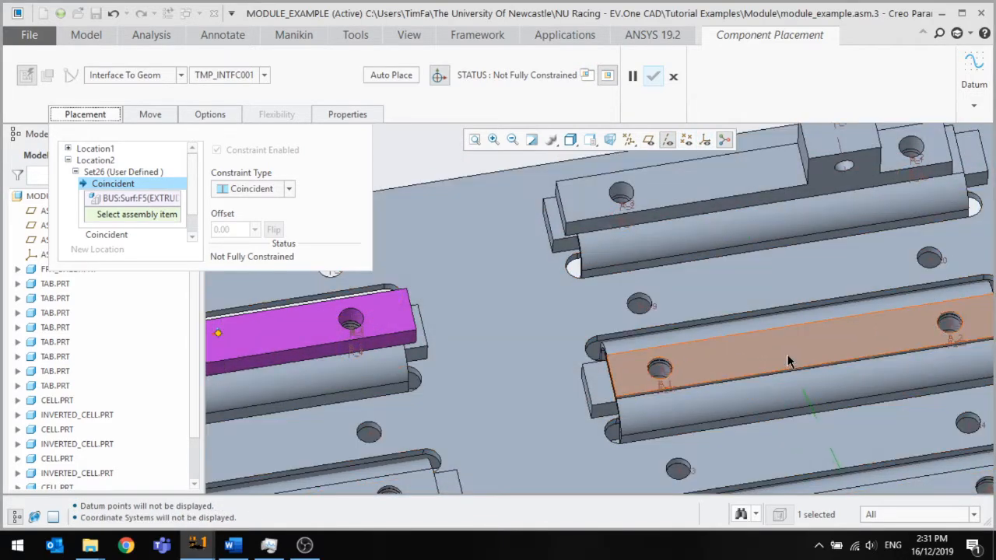
Place the second location's bus bar on the tab next to the first bus bar, matching its top face, outer hole and inner hole
{"action": "left_click", "coordinate": [950, 330]}
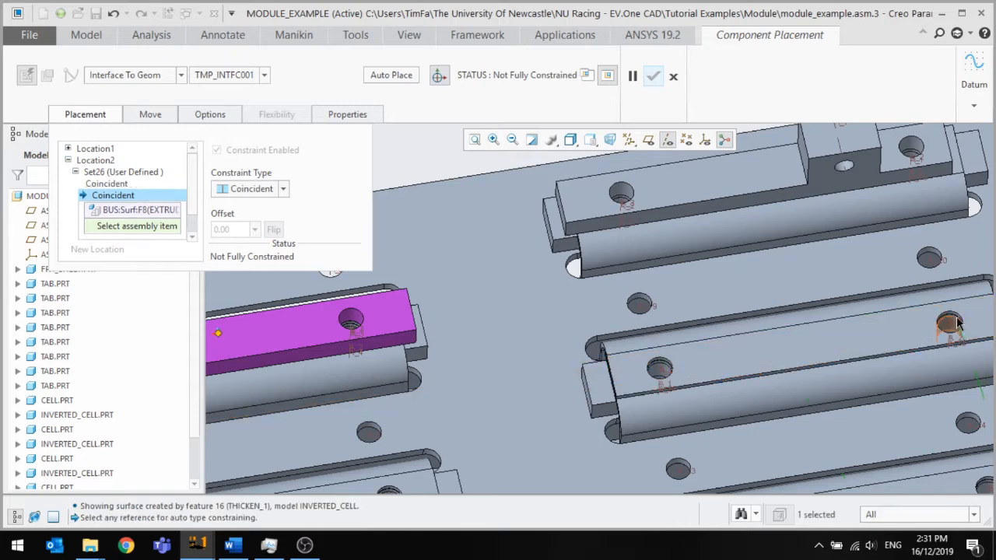
{"action": "left_click", "coordinate": [689, 346]}
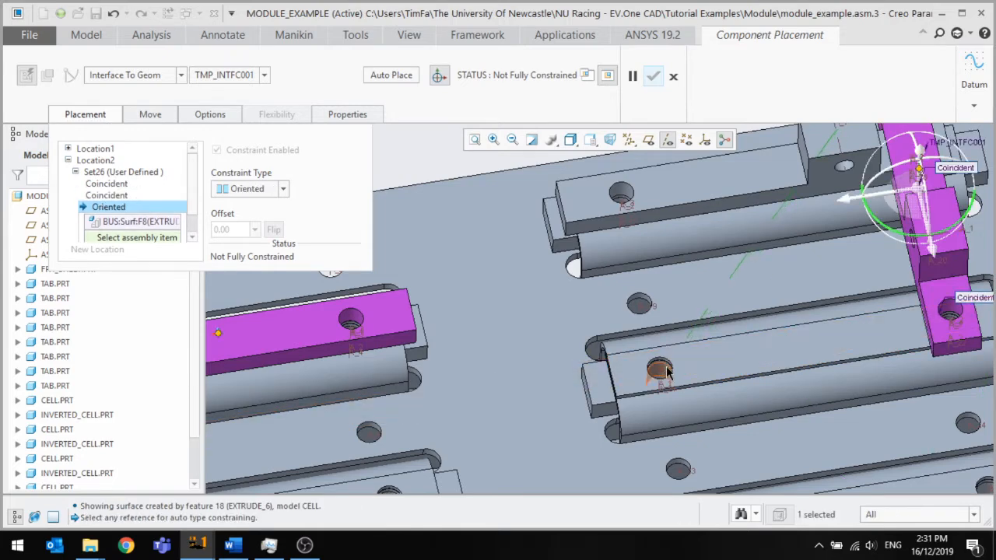
{"action": "scroll", "coordinate": [700, 307], "scroll_direction": "up", "scroll_amount": 7}
{"action": "scroll", "coordinate": [562, 301], "scroll_direction": "down", "scroll_amount": 3}
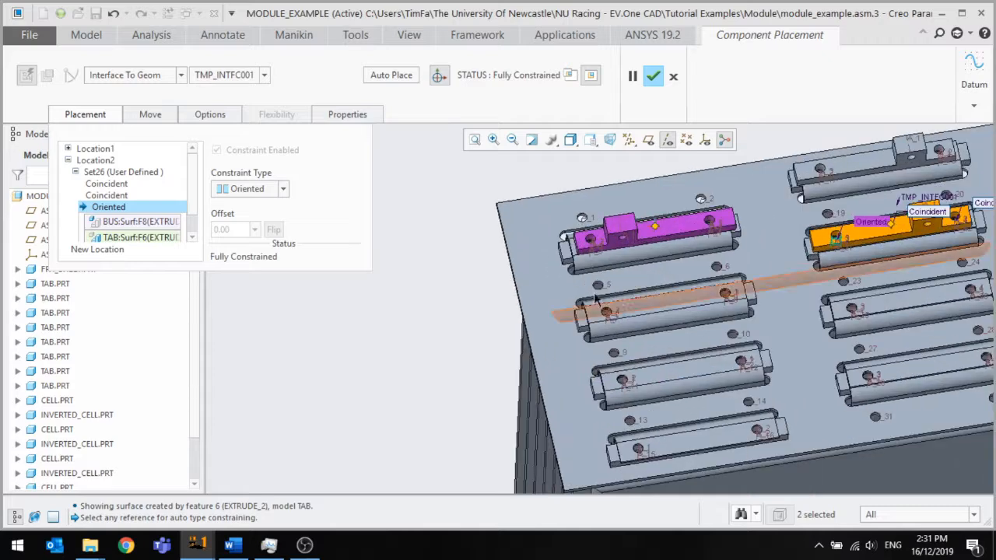
Add a third location and place its bus bar on the opposite column's second tab, using its top face, outer hole and inner hole
{"action": "left_click", "coordinate": [100, 249]}
{"action": "scroll", "coordinate": [688, 298], "scroll_direction": "down", "scroll_amount": 4}
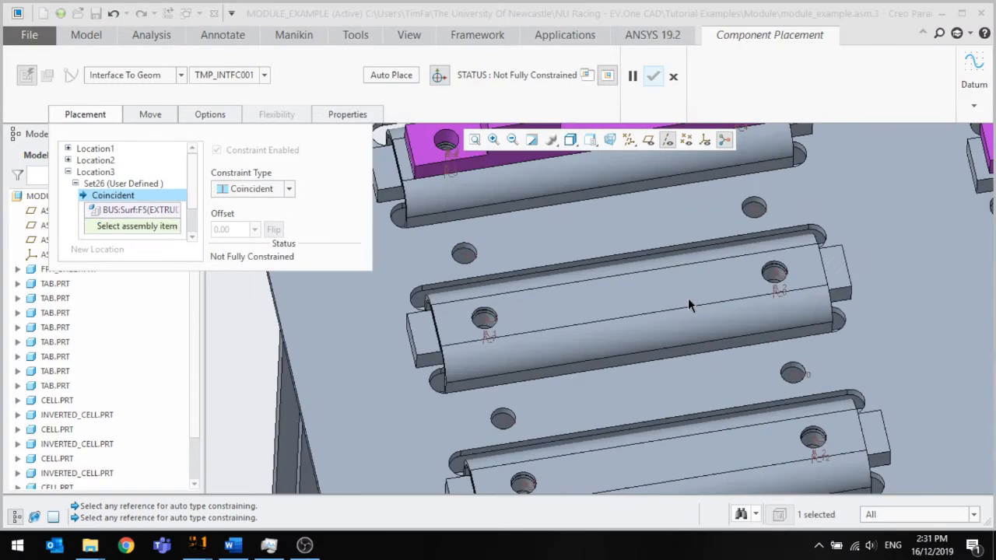
{"action": "left_click", "coordinate": [690, 301]}
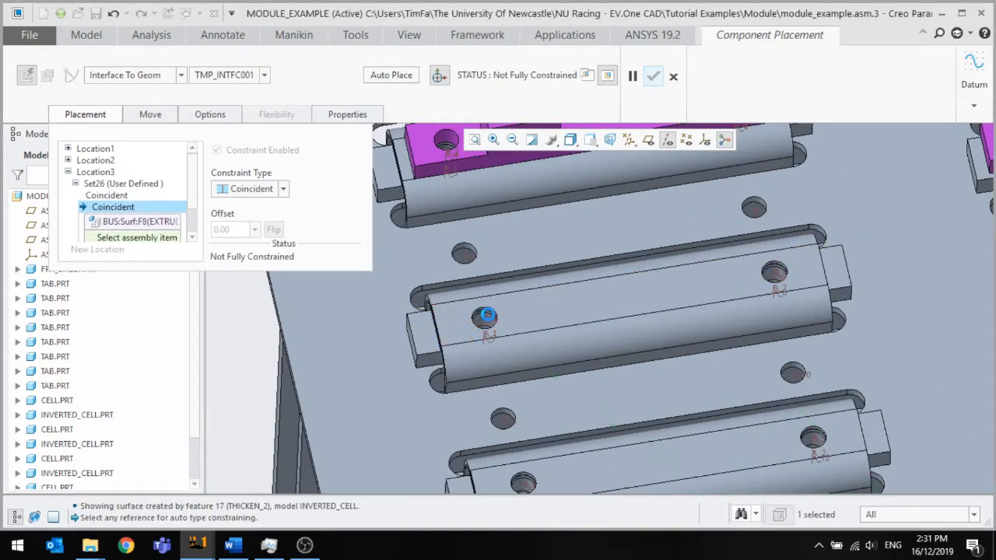
{"action": "left_click", "coordinate": [486, 315]}
{"action": "left_click", "coordinate": [776, 275]}
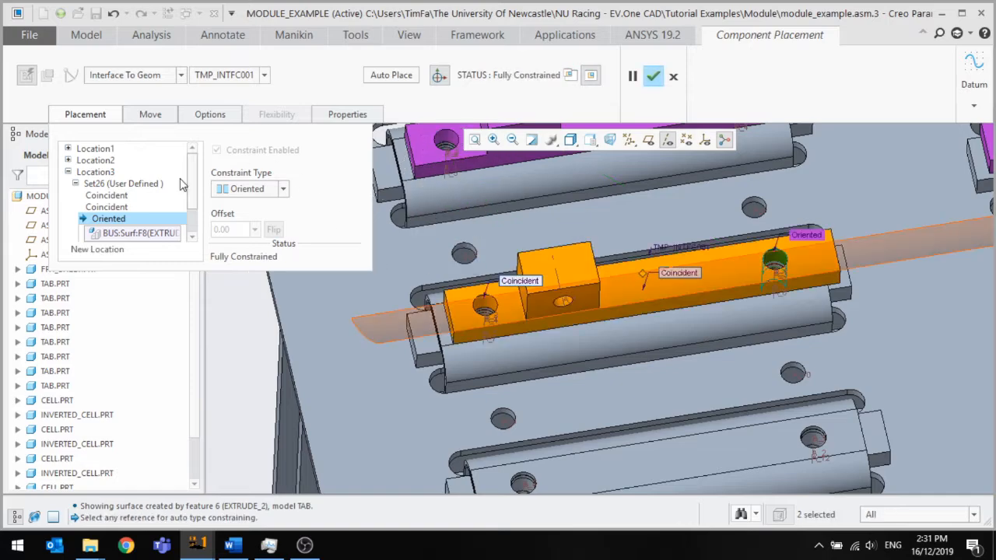
Add a fourth location and place its bus bar on the first bus bar column's third tab, using its top face, outer hole and inner hole
{"action": "left_click", "coordinate": [98, 249]}
{"action": "scroll", "coordinate": [660, 342], "scroll_direction": "up", "scroll_amount": 5}
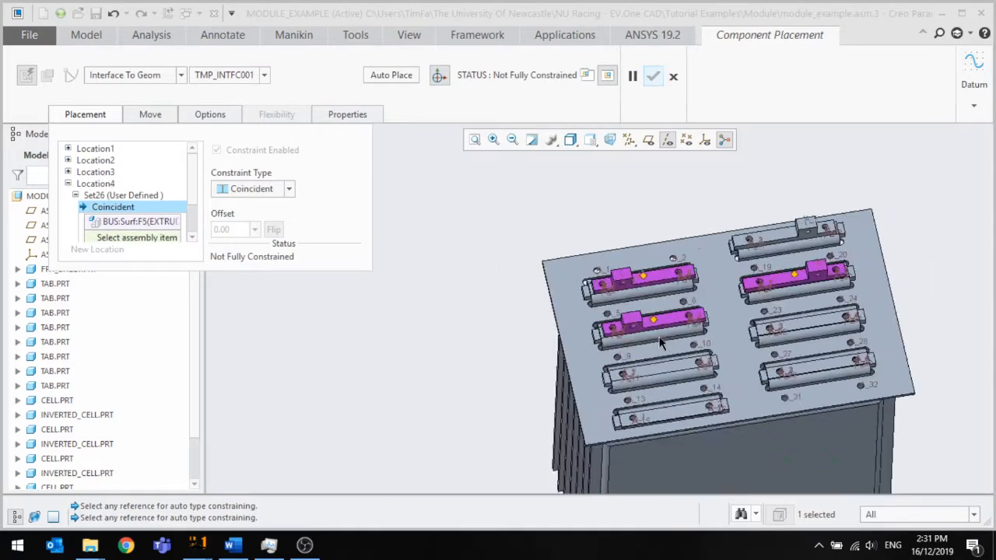
{"action": "scroll", "coordinate": [795, 306], "scroll_direction": "down", "scroll_amount": 6}
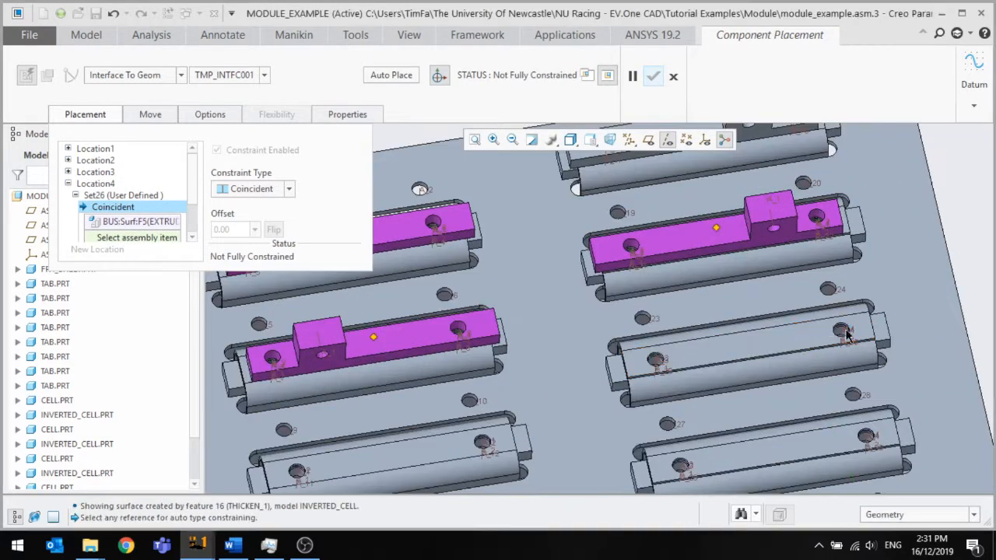
{"action": "scroll", "coordinate": [846, 333], "scroll_direction": "down", "scroll_amount": 5}
{"action": "left_click", "coordinate": [846, 334]}
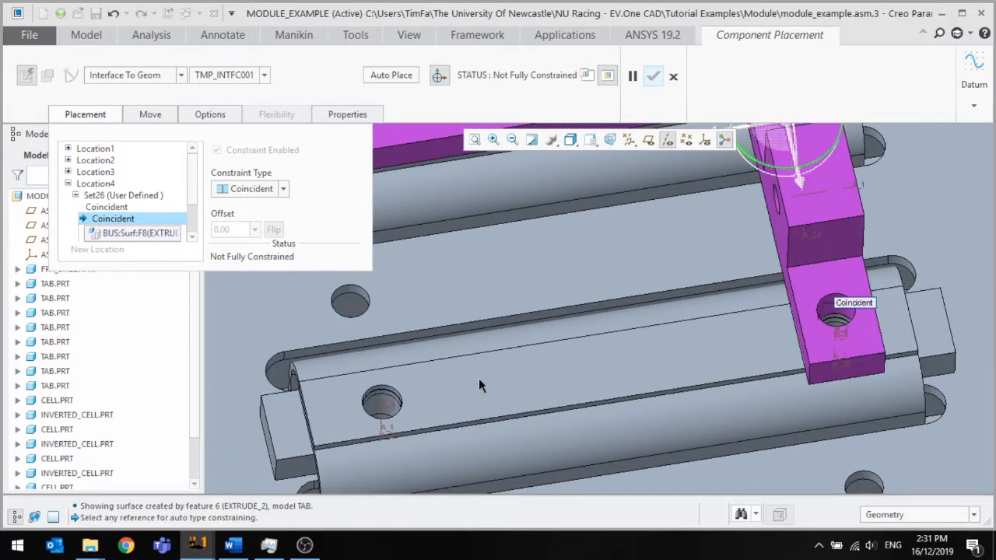
{"action": "left_click", "coordinate": [382, 402]}
{"action": "scroll", "coordinate": [854, 319], "scroll_direction": "up", "scroll_amount": 3}
{"action": "scroll", "coordinate": [859, 313], "scroll_direction": "up", "scroll_amount": 4}
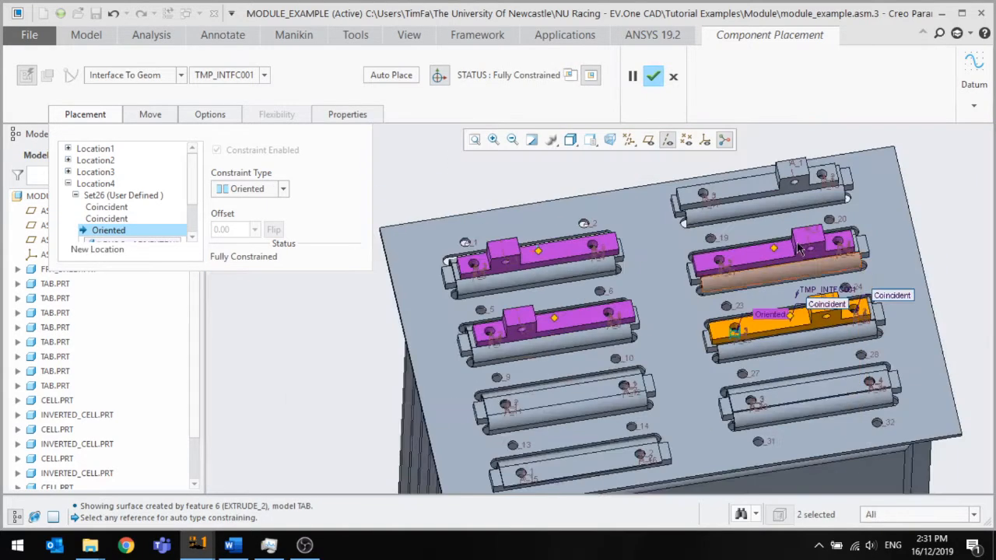
Add a fifth location and place its bus bar on the opposite column's third tab, using its top face, inner hole and outer hole
{"action": "scroll", "coordinate": [608, 362], "scroll_direction": "down", "scroll_amount": 5}
{"action": "left_click", "coordinate": [97, 249]}
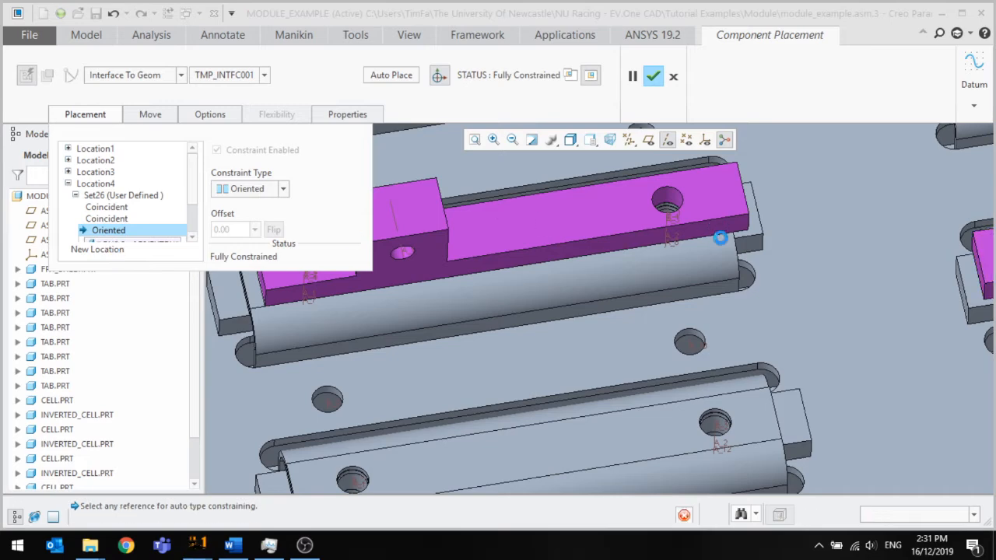
{"action": "scroll", "coordinate": [669, 389], "scroll_direction": "down", "scroll_amount": 4}
{"action": "left_click", "coordinate": [746, 384]}
{"action": "left_click", "coordinate": [746, 383]}
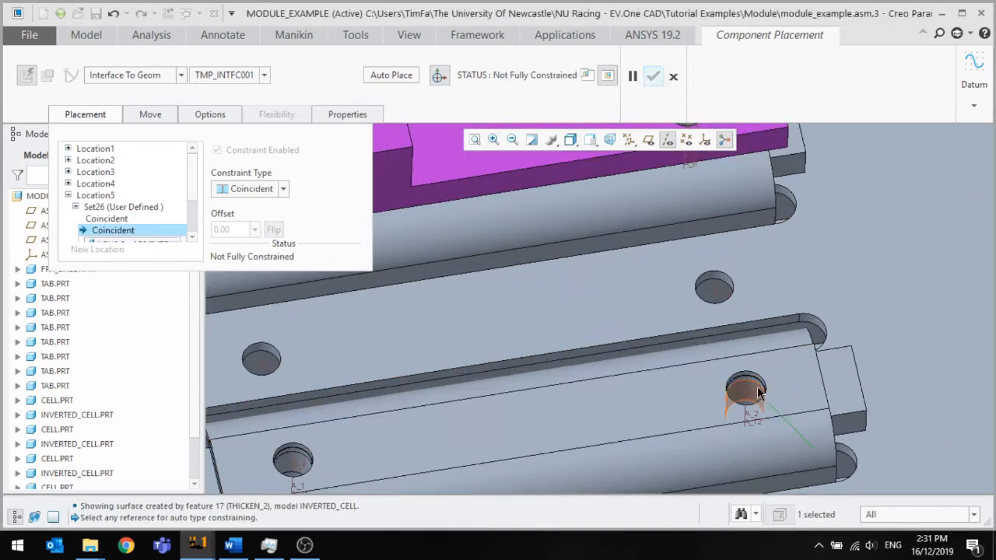
{"action": "left_click", "coordinate": [302, 462]}
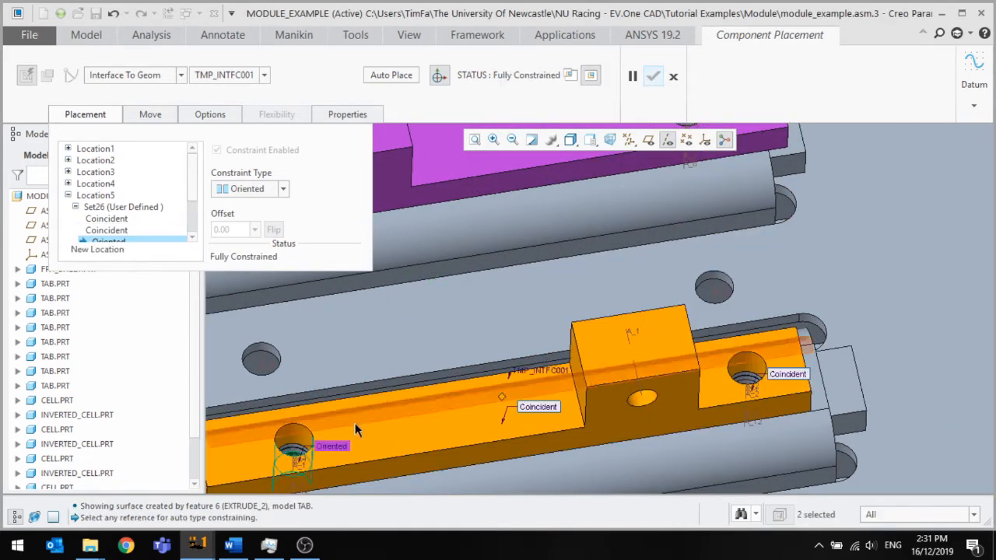
Re-place the fifth location's bus bar with its block end reversed, matching the tab's outer hole first and its inner hole second
{"action": "scroll", "coordinate": [389, 394], "scroll_direction": "up", "scroll_amount": 3}
{"action": "left_click", "coordinate": [389, 394]}
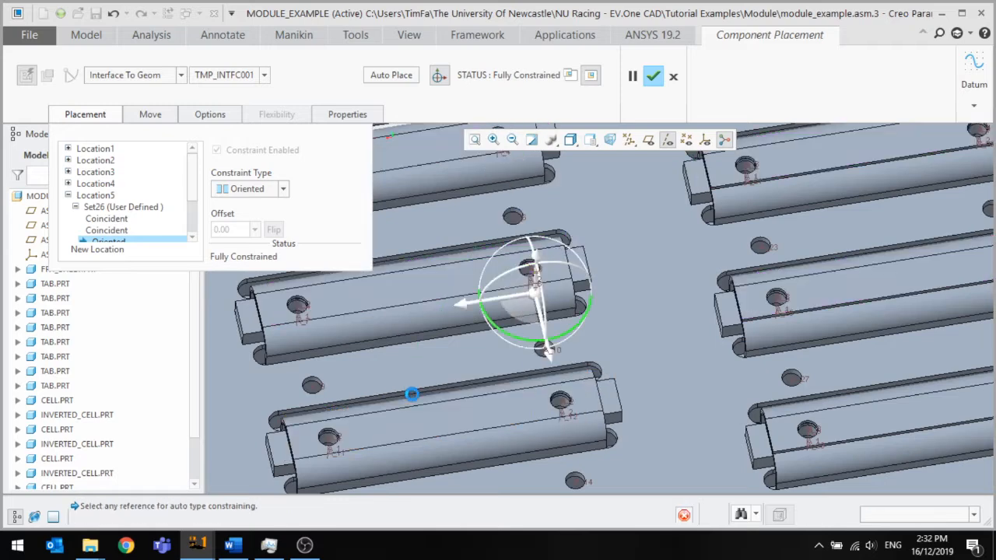
{"action": "left_click", "coordinate": [329, 440]}
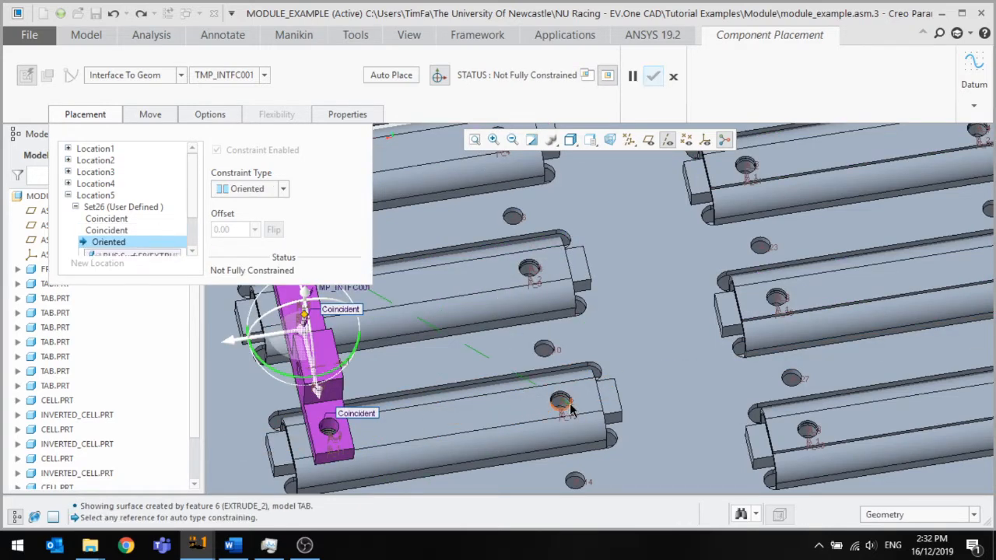
{"action": "left_click", "coordinate": [562, 401]}
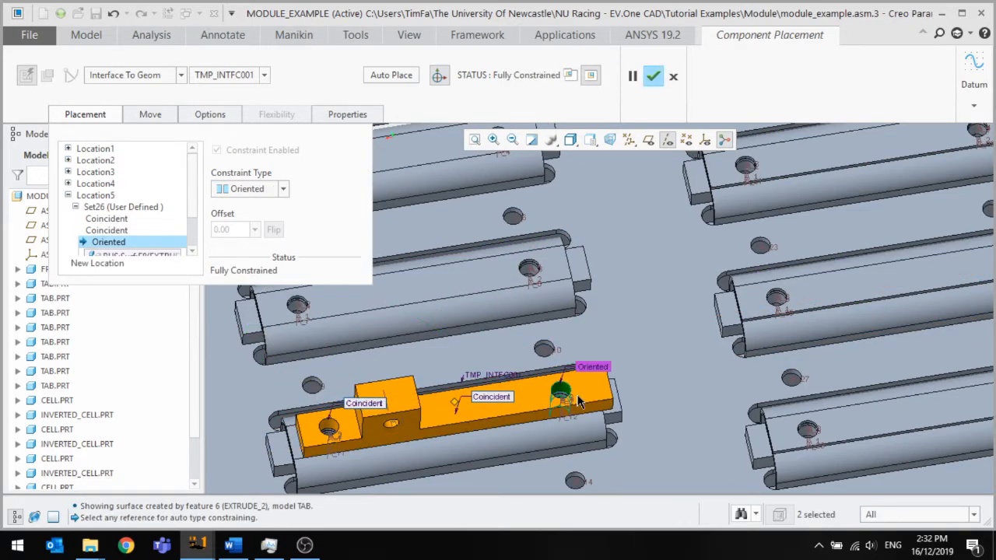
{"action": "scroll", "coordinate": [332, 434], "scroll_direction": "down", "scroll_amount": 6}
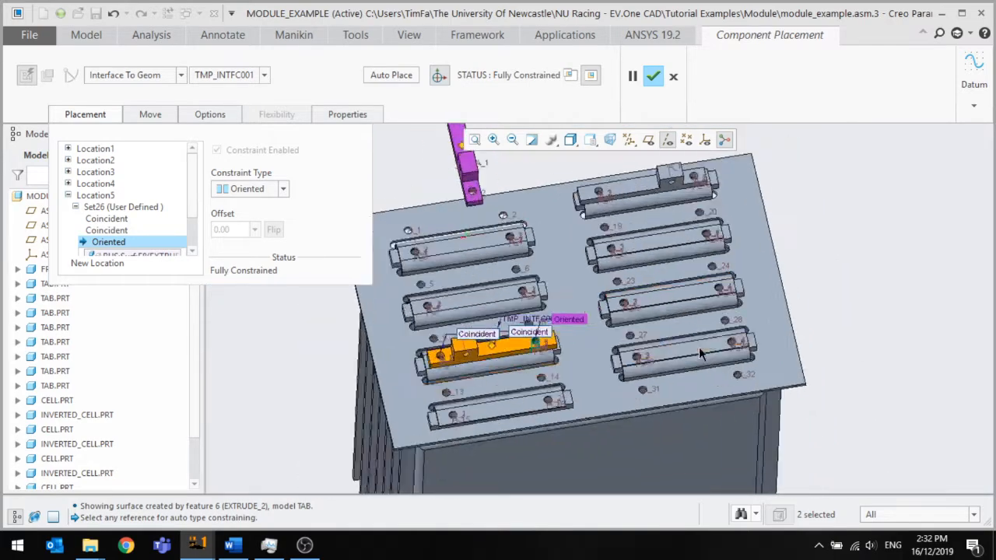
{"action": "scroll", "coordinate": [700, 354], "scroll_direction": "up", "scroll_amount": 3}
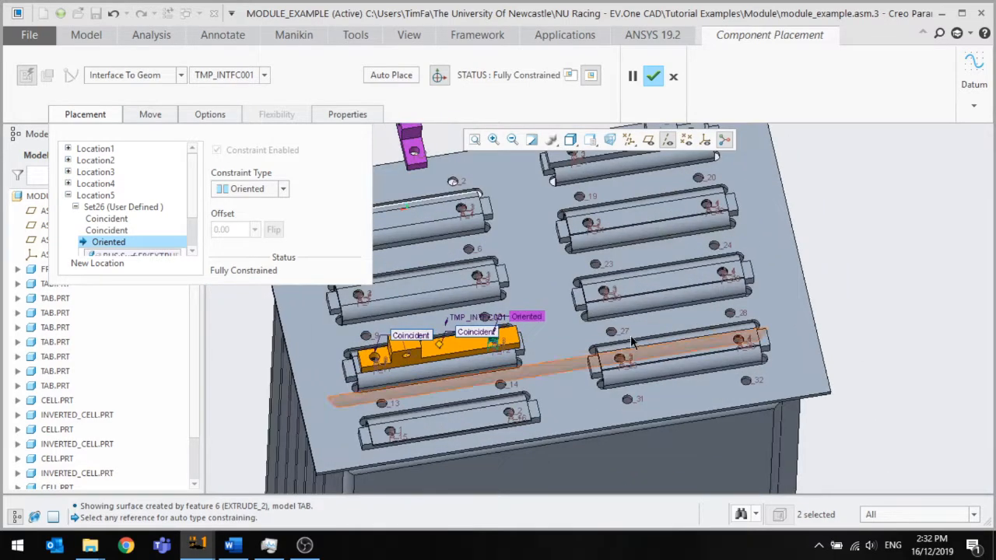
Add a sixth location and place its bus bar on the first bus bar column's last tab, using its top face, outer hole and inner hole
{"action": "left_click", "coordinate": [107, 265]}
{"action": "left_click", "coordinate": [673, 352]}
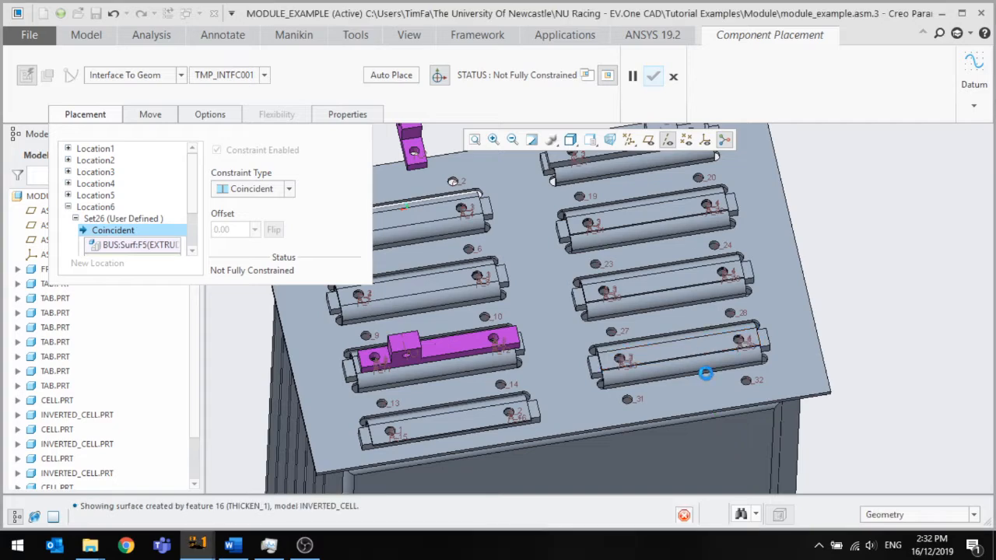
{"action": "scroll", "coordinate": [705, 374], "scroll_direction": "down", "scroll_amount": 2}
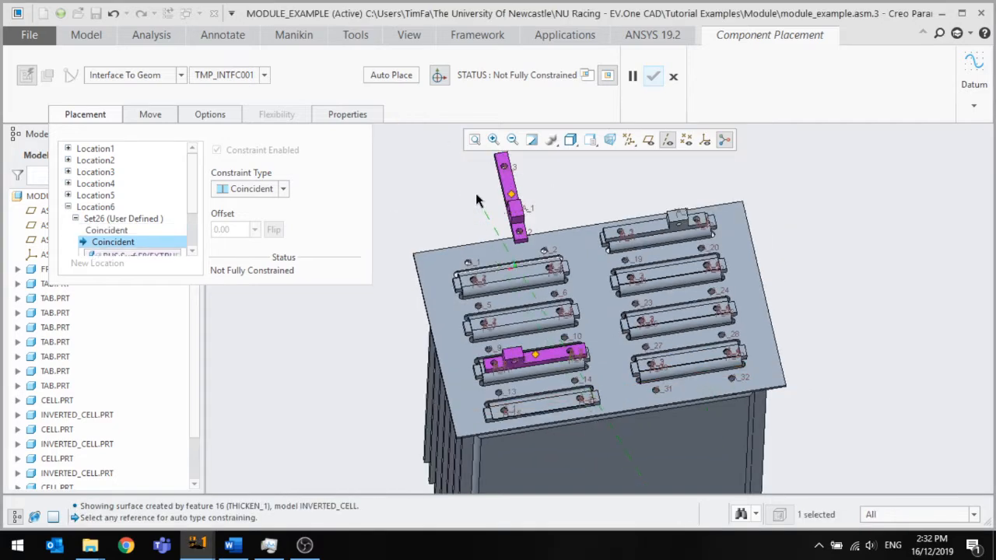
{"action": "scroll", "coordinate": [766, 358], "scroll_direction": "up", "scroll_amount": 5}
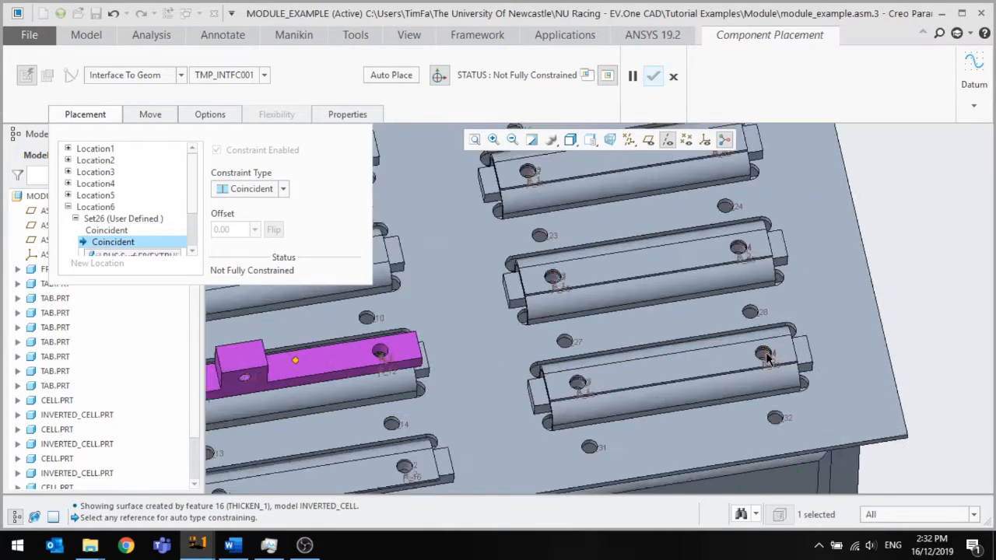
{"action": "left_click", "coordinate": [762, 354]}
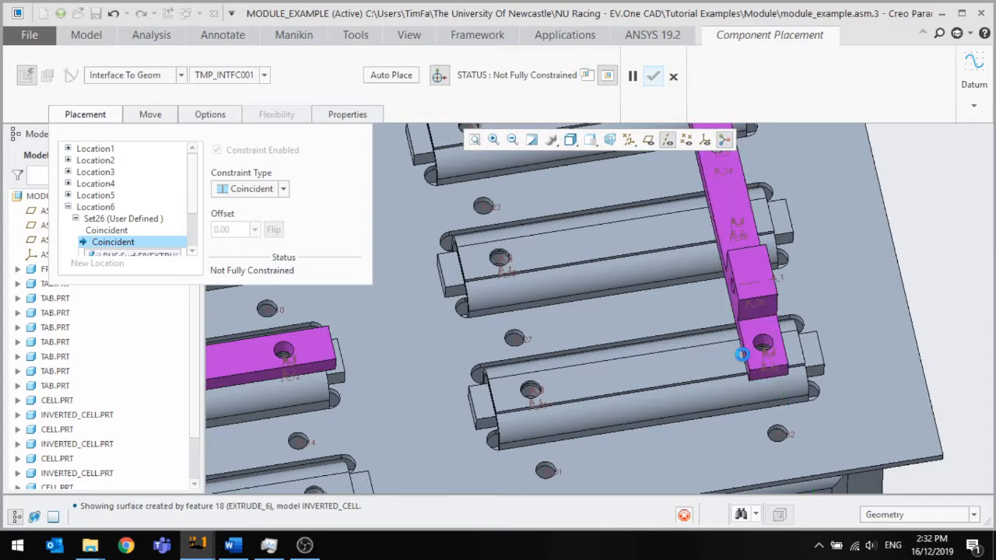
{"action": "left_click", "coordinate": [537, 386]}
{"action": "scroll", "coordinate": [746, 336], "scroll_direction": "down", "scroll_amount": 4}
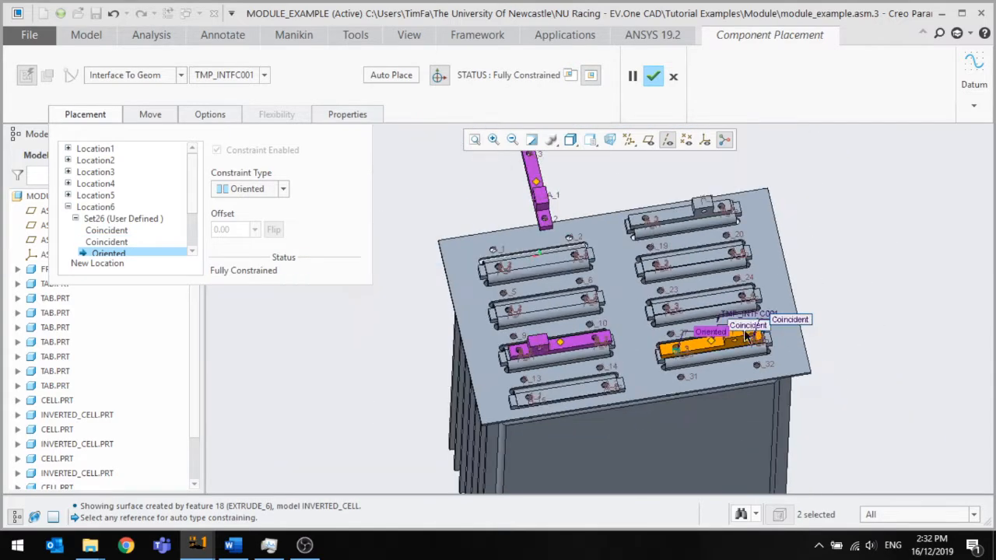
Add a seventh location, place its bus bar on the opposite column's last tab by top face and holes, and accept all placements
{"action": "left_click", "coordinate": [116, 267]}
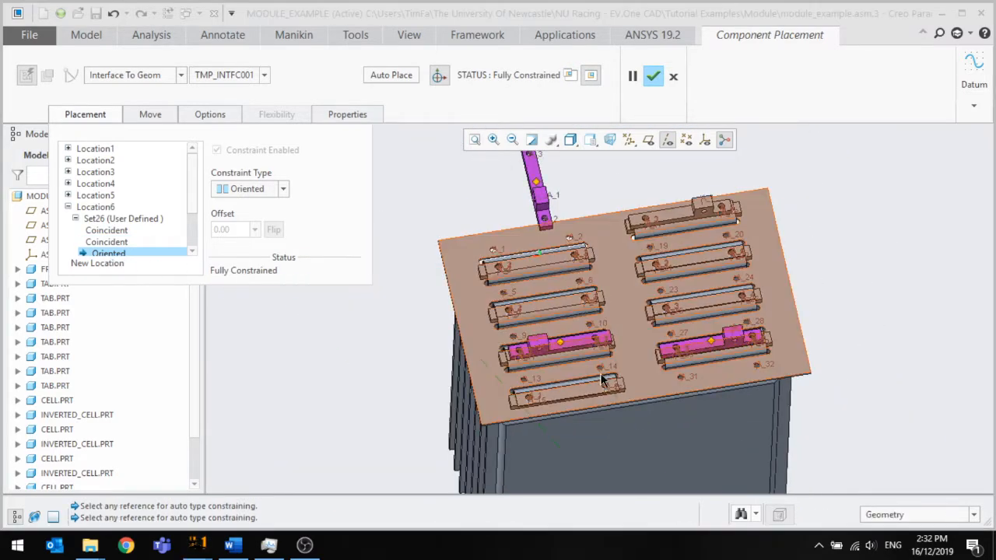
{"action": "scroll", "coordinate": [602, 376], "scroll_direction": "down", "scroll_amount": 4}
{"action": "left_click", "coordinate": [547, 405]}
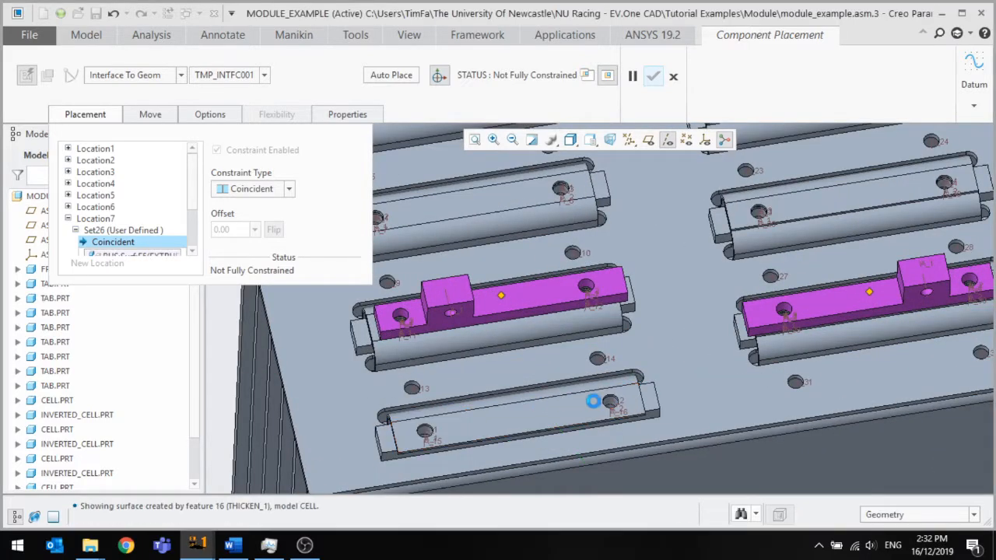
{"action": "left_click", "coordinate": [425, 433]}
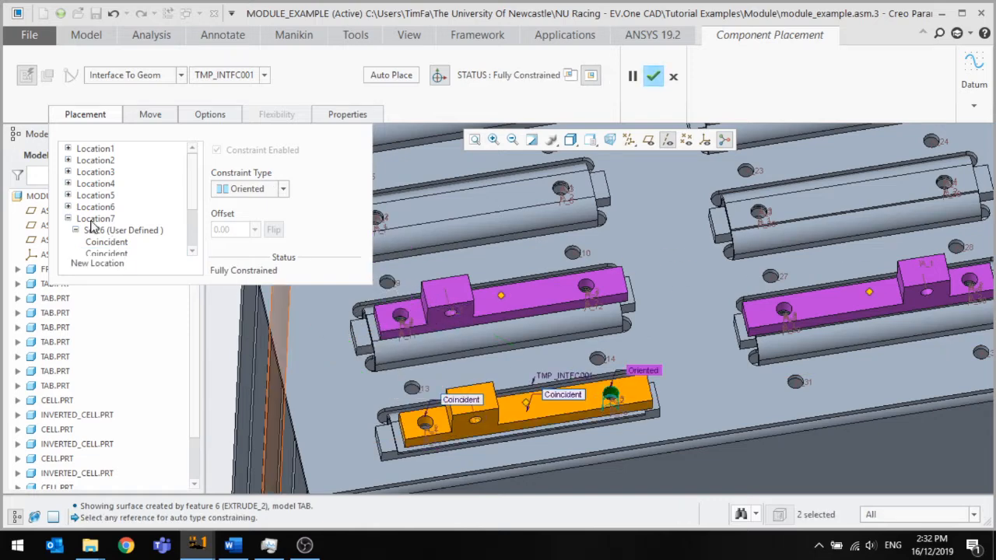
{"action": "left_click", "coordinate": [654, 76]}
{"action": "scroll", "coordinate": [560, 302], "scroll_direction": "up", "scroll_amount": 5}
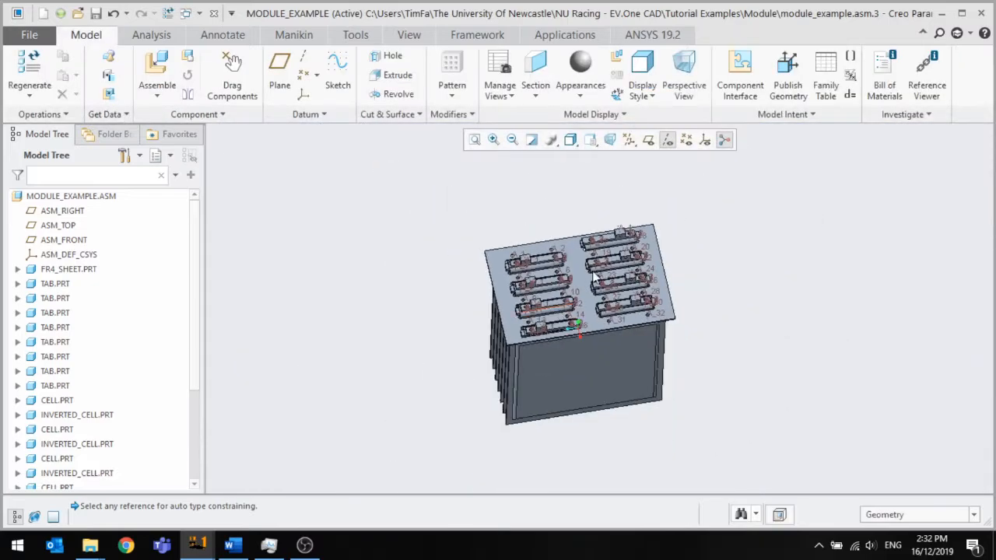
Examine the placed bus bars from above and from the end, checking how their blocks line up across both columns
{"action": "scroll", "coordinate": [593, 276], "scroll_direction": "down", "scroll_amount": 5}
{"action": "middle_click_drag", "start_coordinate": [573, 262], "coordinate": [557, 248]}
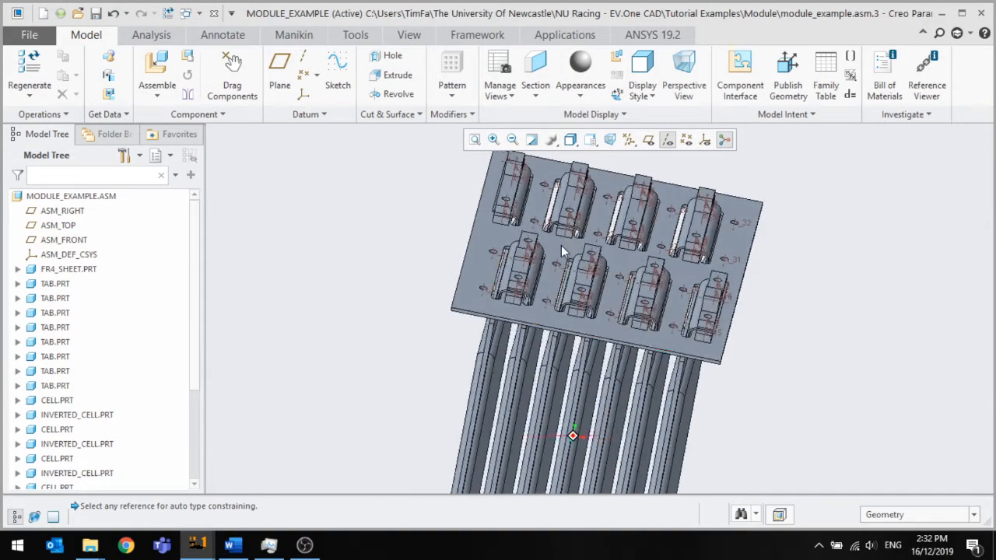
{"action": "scroll", "coordinate": [518, 233], "scroll_direction": "down", "scroll_amount": 3}
{"action": "scroll", "coordinate": [514, 240], "scroll_direction": "up", "scroll_amount": 3}
{"action": "middle_click_drag", "start_coordinate": [514, 240], "coordinate": [507, 318]}
{"action": "scroll", "coordinate": [510, 335], "scroll_direction": "down", "scroll_amount": 5}
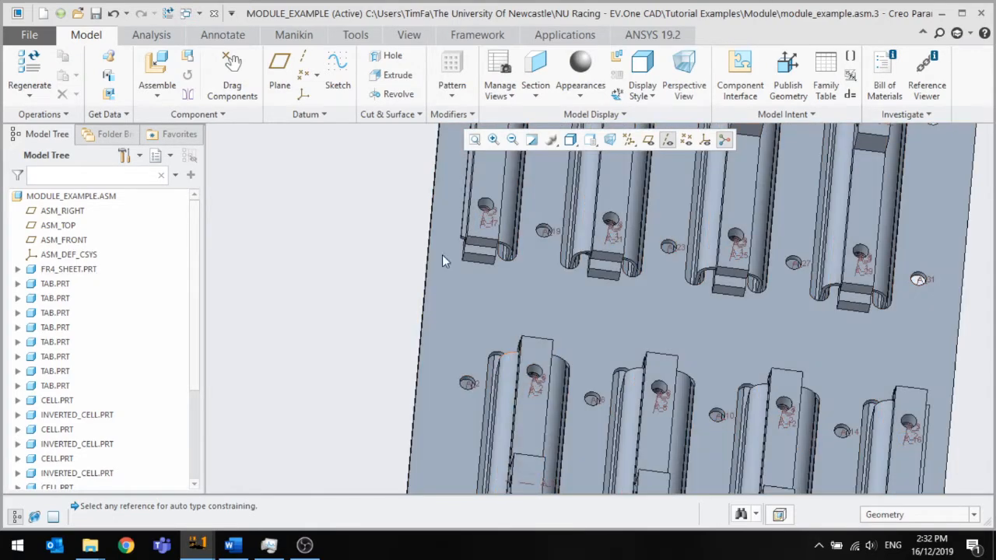
{"action": "scroll", "coordinate": [518, 274], "scroll_direction": "up", "scroll_amount": 3}
{"action": "middle_click_drag", "start_coordinate": [519, 278], "coordinate": [515, 227]}
{"action": "scroll", "coordinate": [515, 191], "scroll_direction": "down", "scroll_amount": 4}
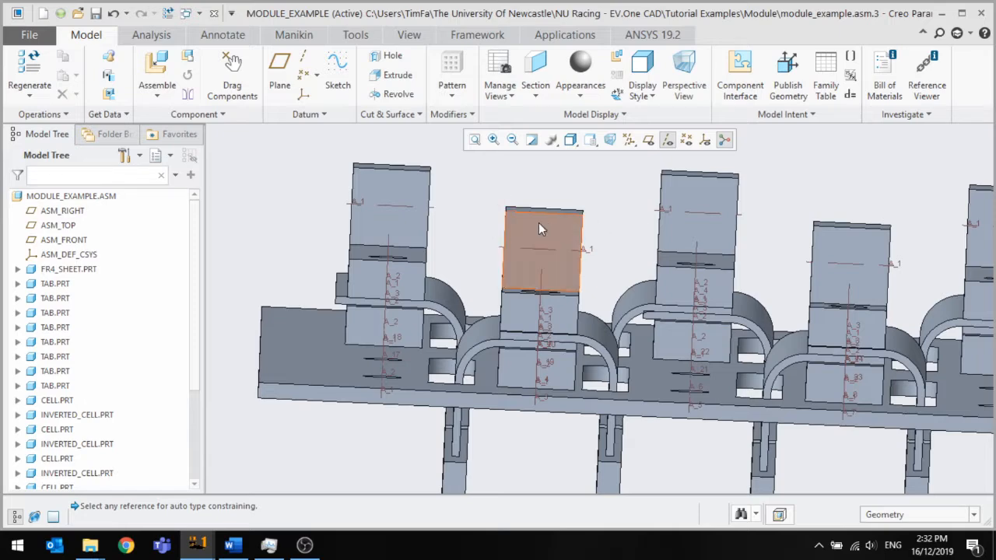
{"action": "scroll", "coordinate": [507, 231], "scroll_direction": "up", "scroll_amount": 3}
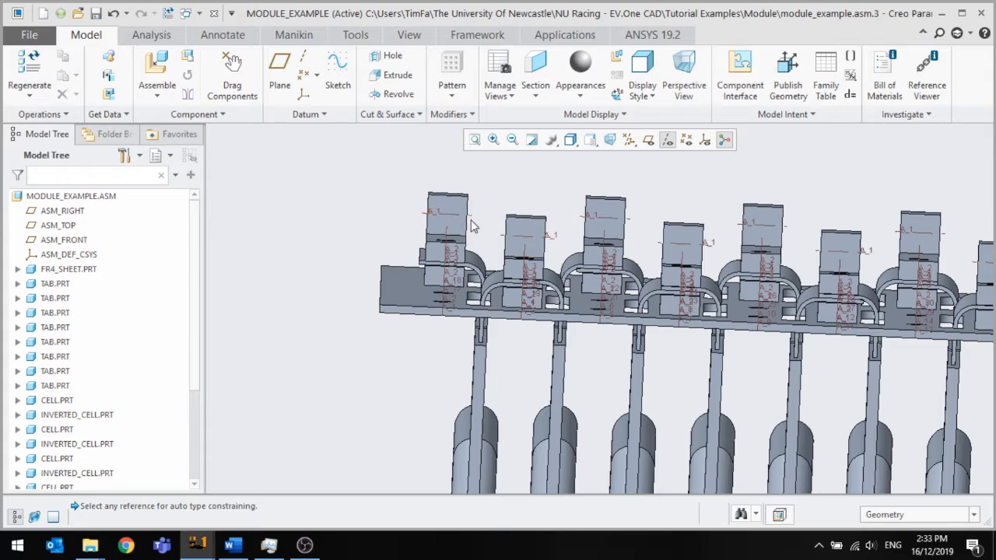
{"action": "middle_click_drag", "start_coordinate": [483, 236], "coordinate": [552, 311]}
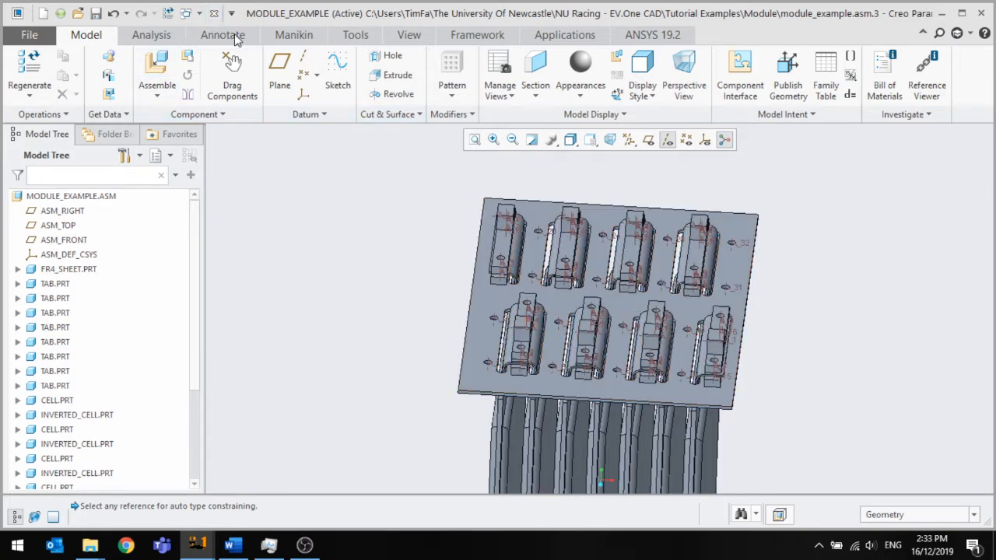
Measure the distance between the facing side faces of the first bus bars in the two columns and inspect their offset
{"action": "left_click", "coordinate": [155, 35]}
{"action": "left_click", "coordinate": [419, 68]}
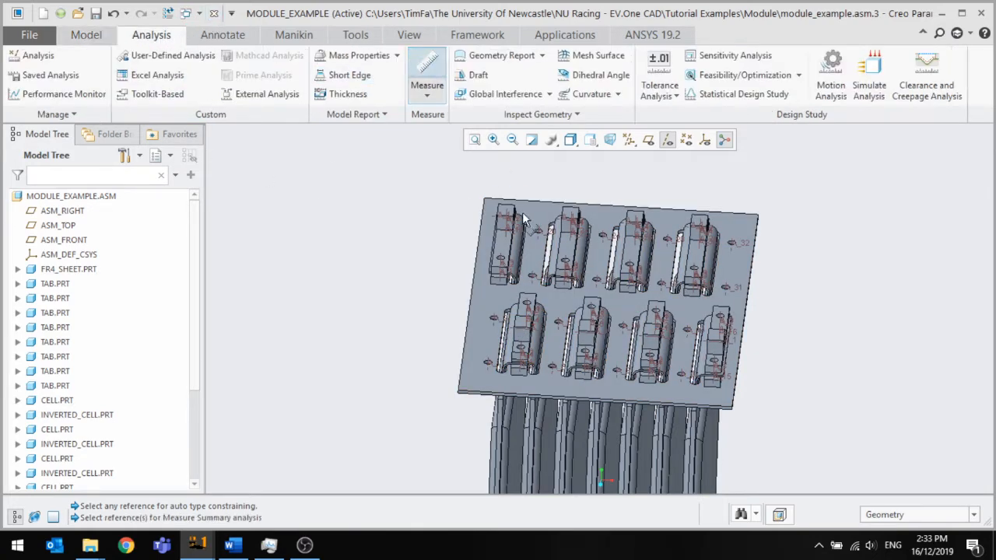
{"action": "scroll", "coordinate": [521, 211], "scroll_direction": "up", "scroll_amount": 5}
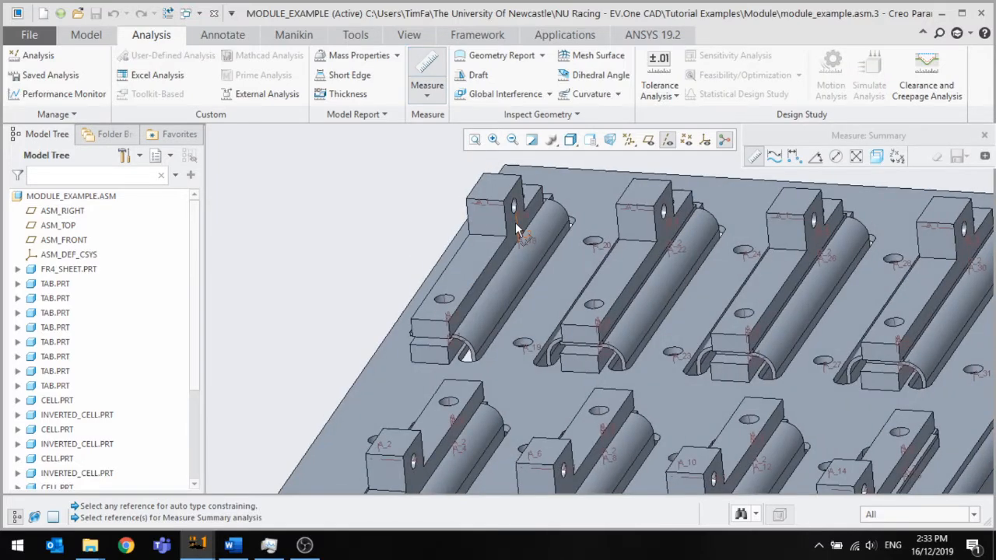
{"action": "left_click", "coordinate": [520, 230]}
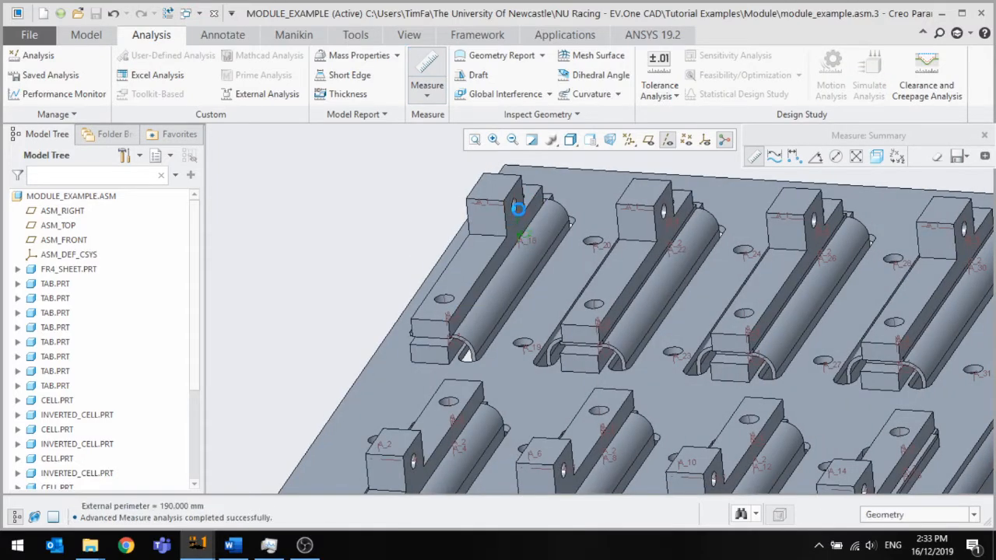
{"action": "scroll", "coordinate": [517, 222], "scroll_direction": "down", "scroll_amount": 5}
{"action": "middle_click_drag", "start_coordinate": [469, 353], "coordinate": [508, 342]}
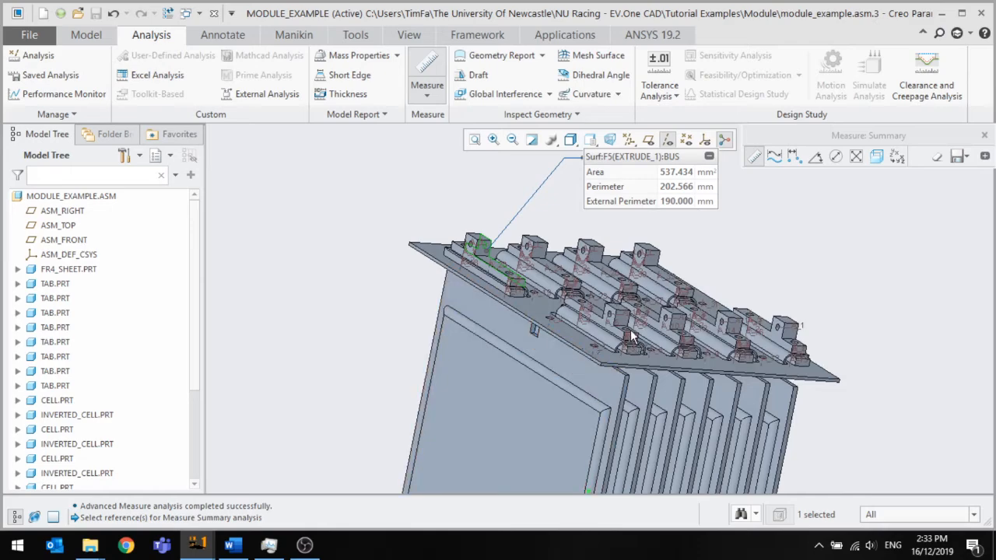
{"action": "scroll", "coordinate": [631, 336], "scroll_direction": "up", "scroll_amount": 6}
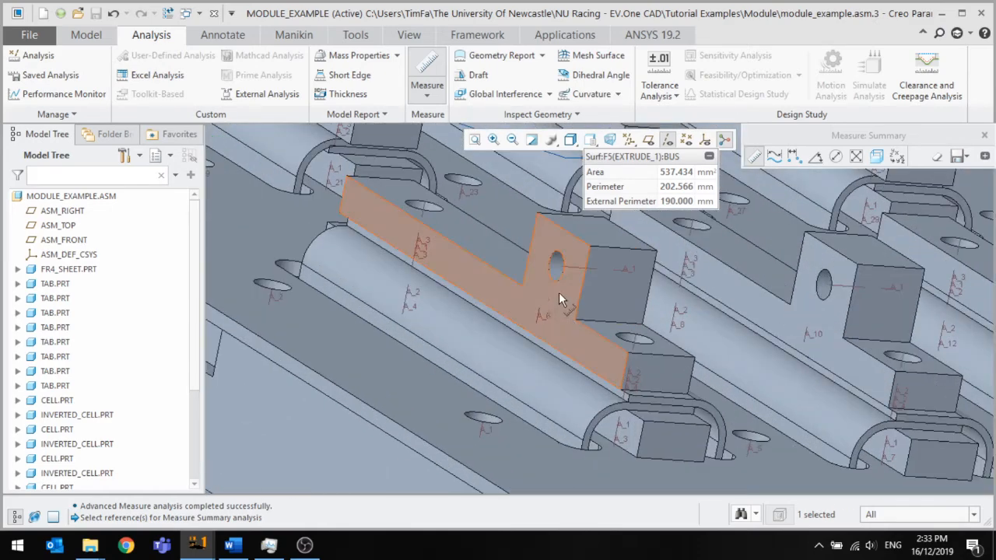
{"action": "left_click", "coordinate": [558, 291], "text": "ctrl"}
{"action": "scroll", "coordinate": [559, 303], "scroll_direction": "down", "scroll_amount": 4}
{"action": "scroll", "coordinate": [554, 314], "scroll_direction": "down", "scroll_amount": 3}
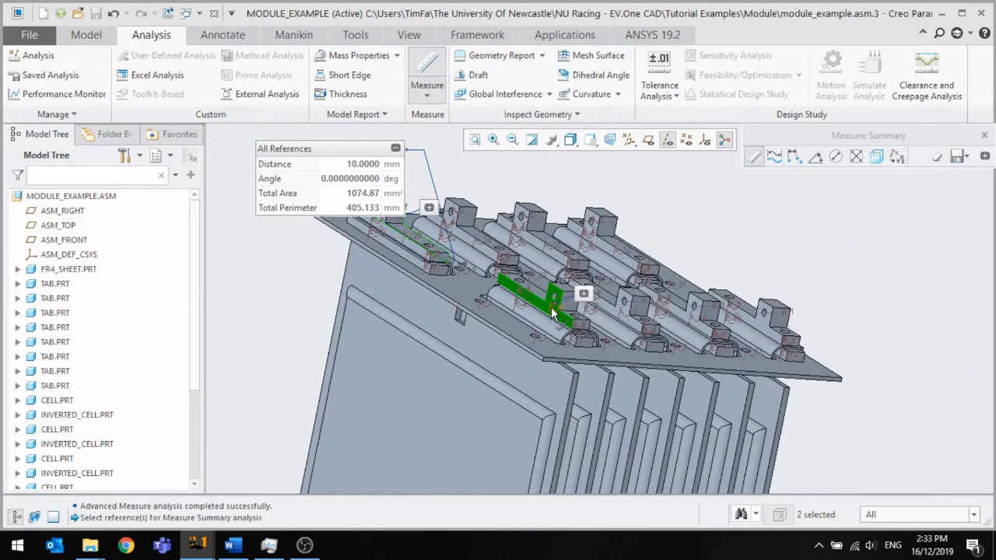
{"action": "middle_click_drag", "start_coordinate": [515, 297], "coordinate": [511, 311]}
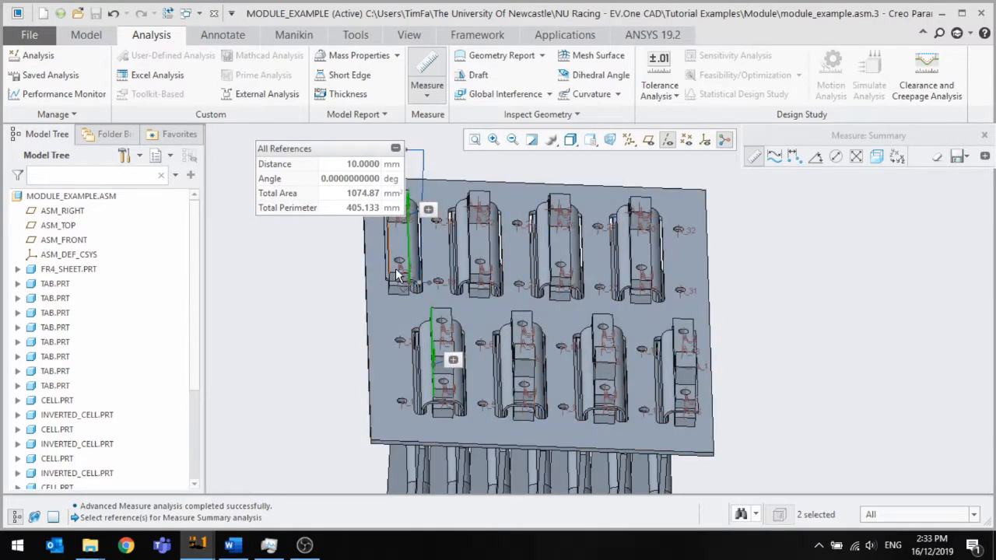
{"action": "scroll", "coordinate": [404, 274], "scroll_direction": "up", "scroll_amount": 2}
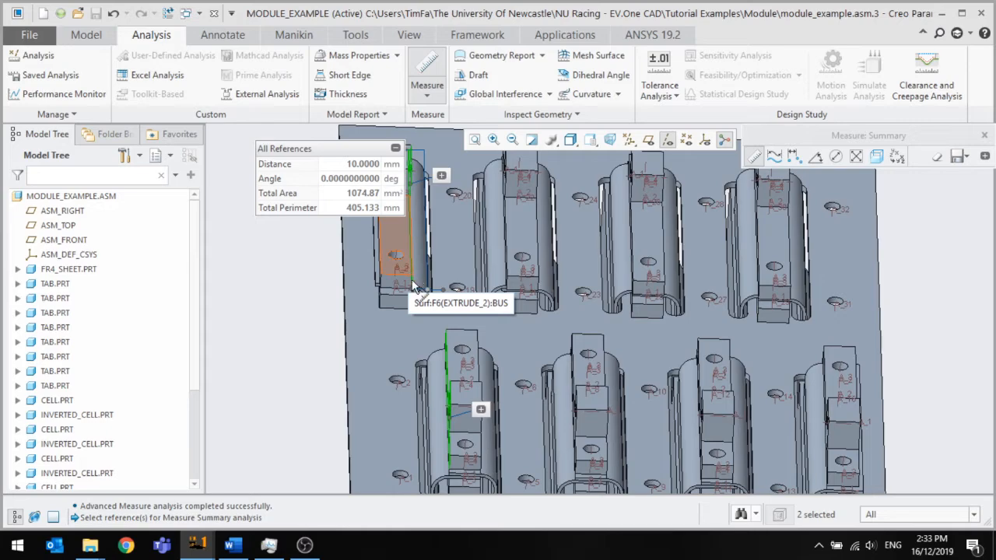
{"action": "scroll", "coordinate": [456, 426], "scroll_direction": "up", "scroll_amount": 5}
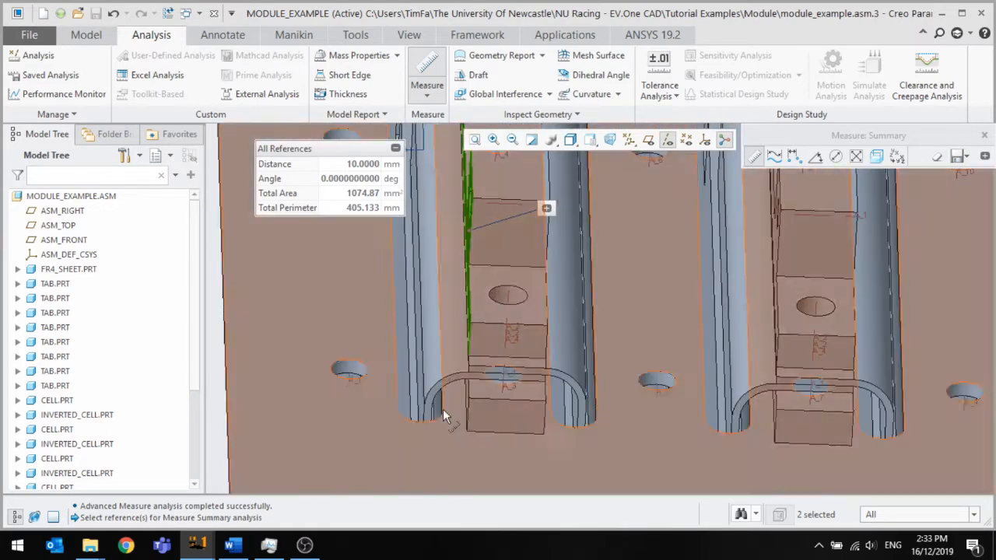
Examine the gap between the measured side faces of the first bus bars in both columns, comparing it with the surrounding tabs
{"action": "scroll", "coordinate": [474, 377], "scroll_direction": "down", "scroll_amount": 3}
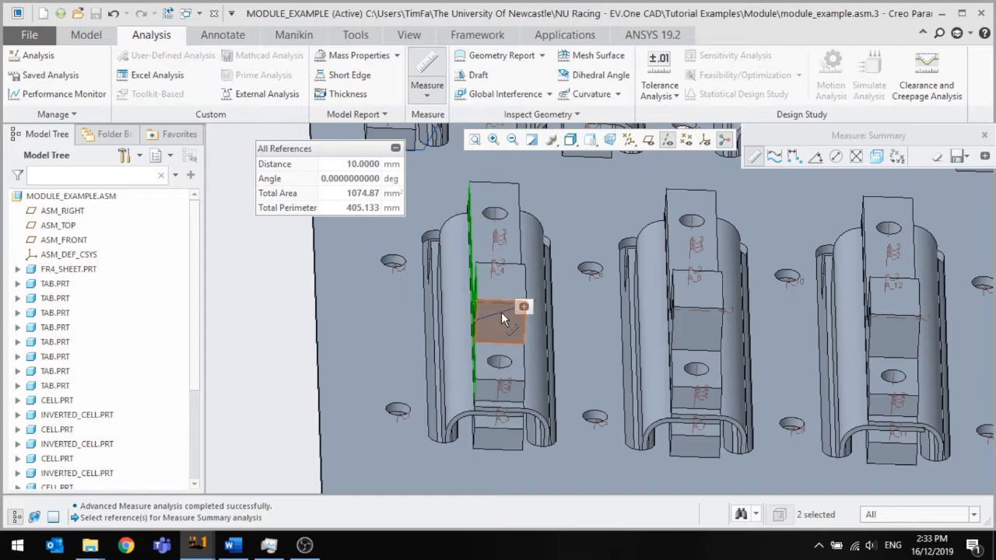
{"action": "scroll", "coordinate": [500, 302], "scroll_direction": "down", "scroll_amount": 3}
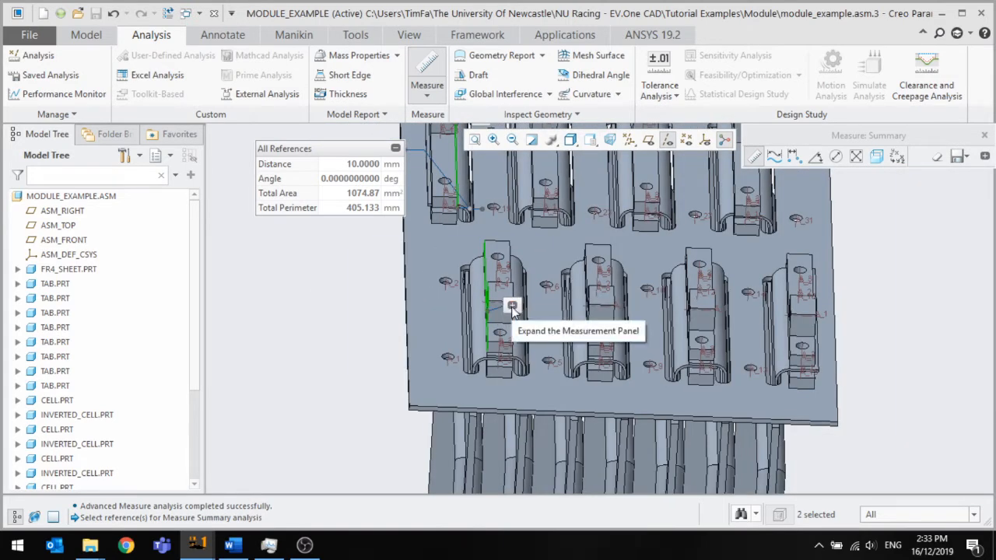
{"action": "scroll", "coordinate": [449, 327], "scroll_direction": "up", "scroll_amount": 2}
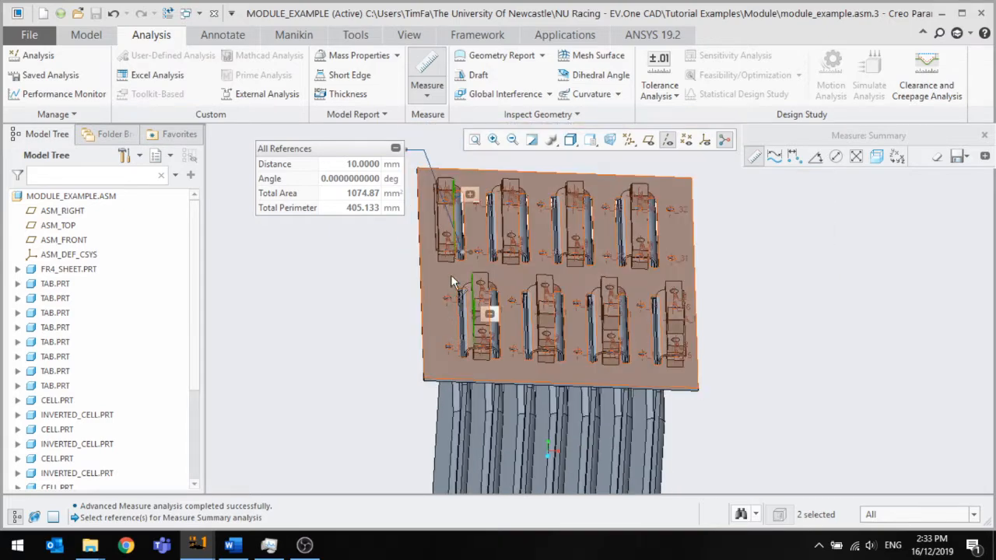
{"action": "scroll", "coordinate": [450, 253], "scroll_direction": "down", "scroll_amount": 2}
{"action": "scroll", "coordinate": [493, 328], "scroll_direction": "down", "scroll_amount": 1}
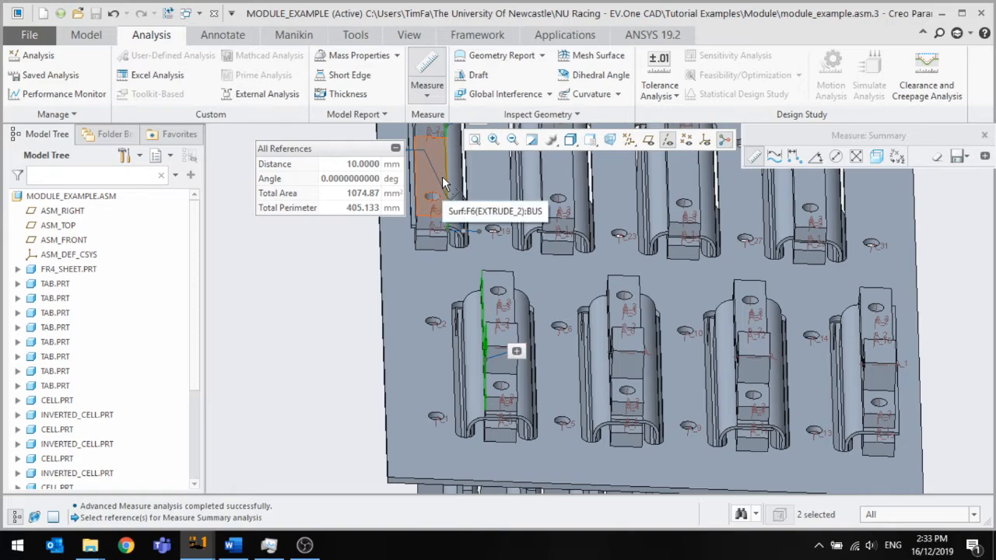
{"action": "scroll", "coordinate": [476, 336], "scroll_direction": "up", "scroll_amount": 3}
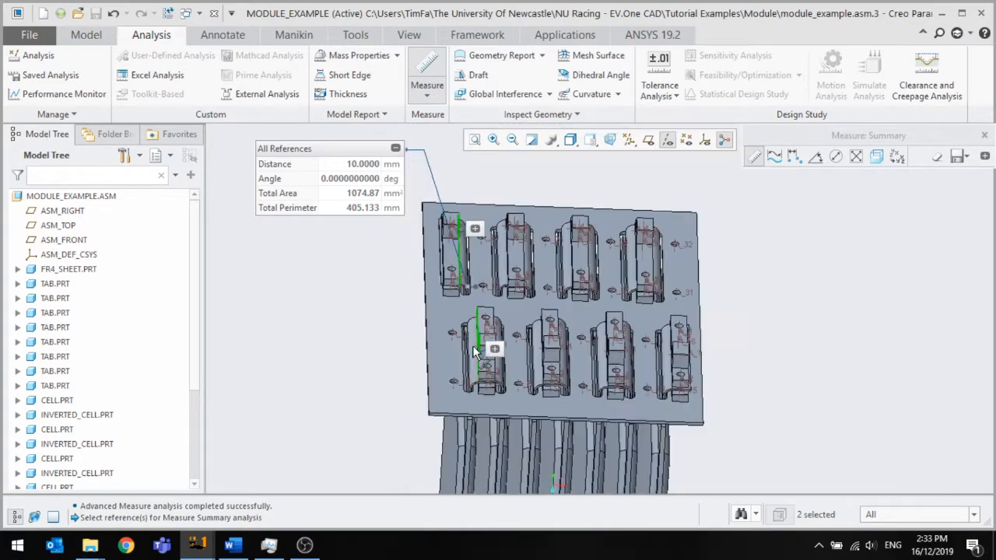
{"action": "scroll", "coordinate": [474, 344], "scroll_direction": "down", "scroll_amount": 3}
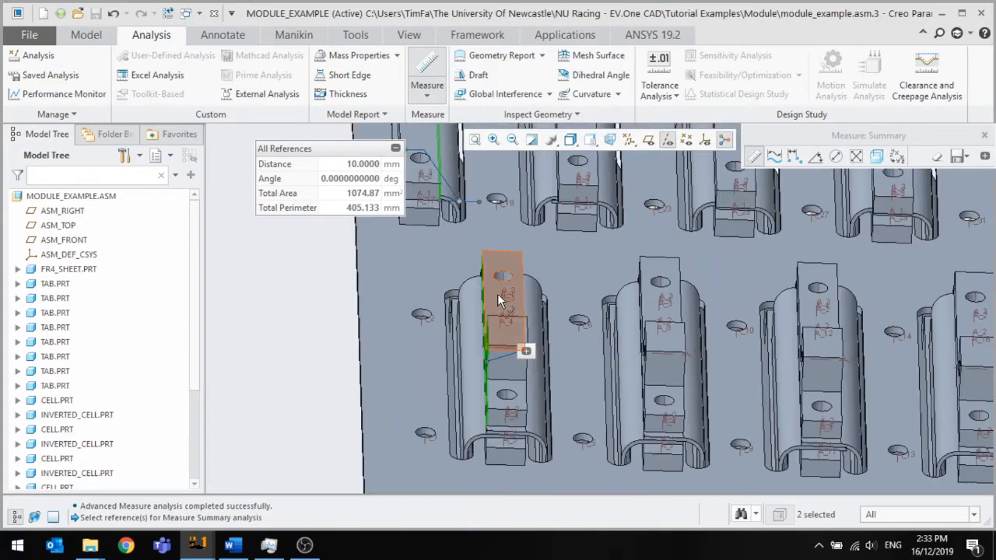
{"action": "scroll", "coordinate": [497, 293], "scroll_direction": "down", "scroll_amount": 2}
{"action": "scroll", "coordinate": [497, 293], "scroll_direction": "up", "scroll_amount": 5}
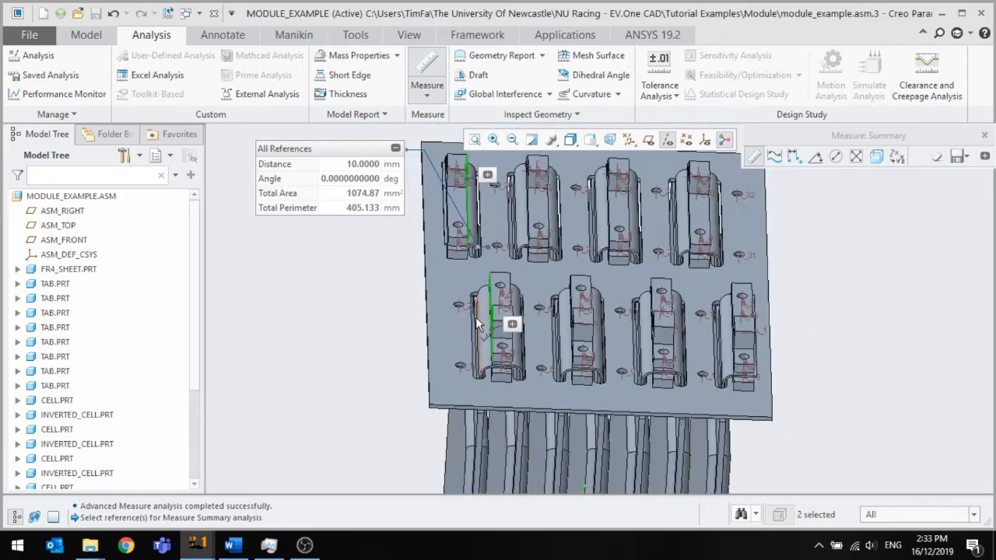
Examine the first bus bars and folded tabs from a low angle, comparing the bar width with the tab arches and sheet slots
{"action": "middle_click_drag", "start_coordinate": [478, 327], "coordinate": [474, 303]}
{"action": "scroll", "coordinate": [485, 268], "scroll_direction": "down", "scroll_amount": 5}
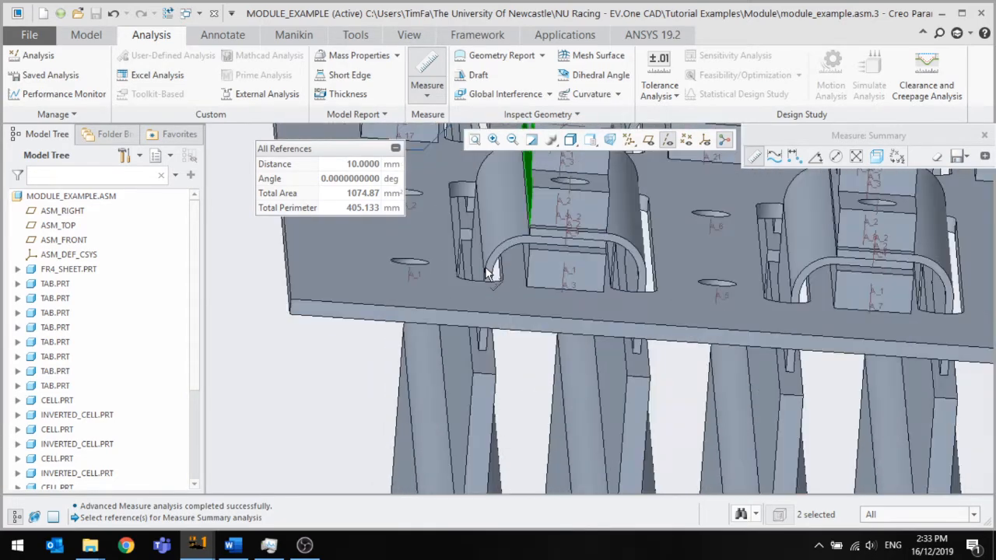
{"action": "middle_click_drag", "start_coordinate": [485, 268], "coordinate": [479, 318]}
{"action": "scroll", "coordinate": [498, 262], "scroll_direction": "up", "scroll_amount": 3}
{"action": "scroll", "coordinate": [478, 330], "scroll_direction": "up", "scroll_amount": 2}
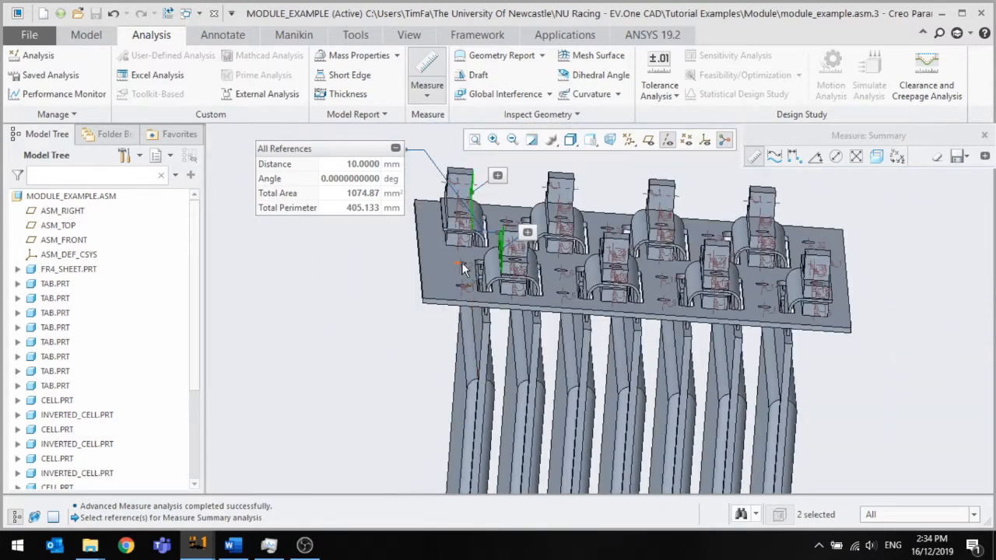
{"action": "middle_click_drag", "start_coordinate": [477, 331], "coordinate": [805, 333]}
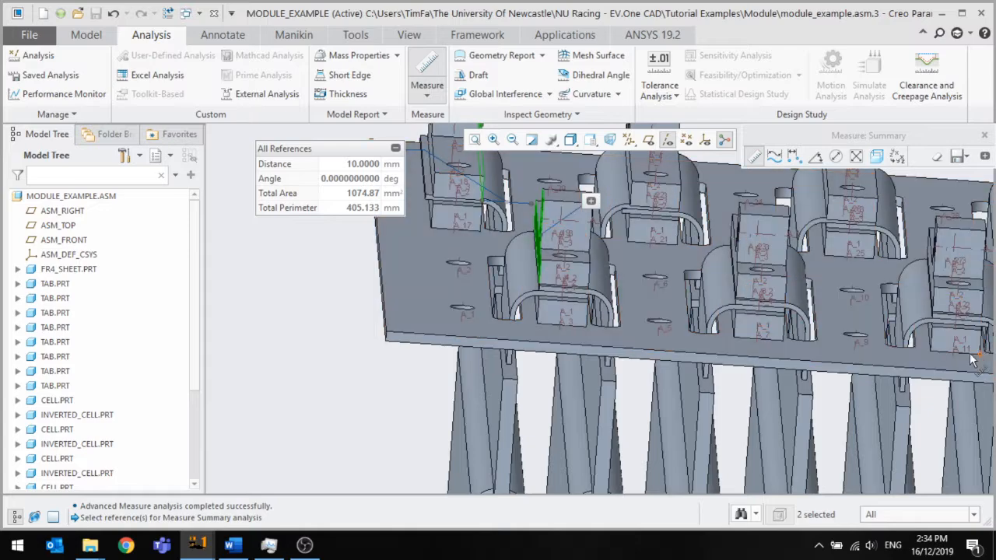
{"action": "middle_click_drag", "start_coordinate": [805, 332], "coordinate": [498, 268]}
{"action": "scroll", "coordinate": [499, 269], "scroll_direction": "down", "scroll_amount": 2}
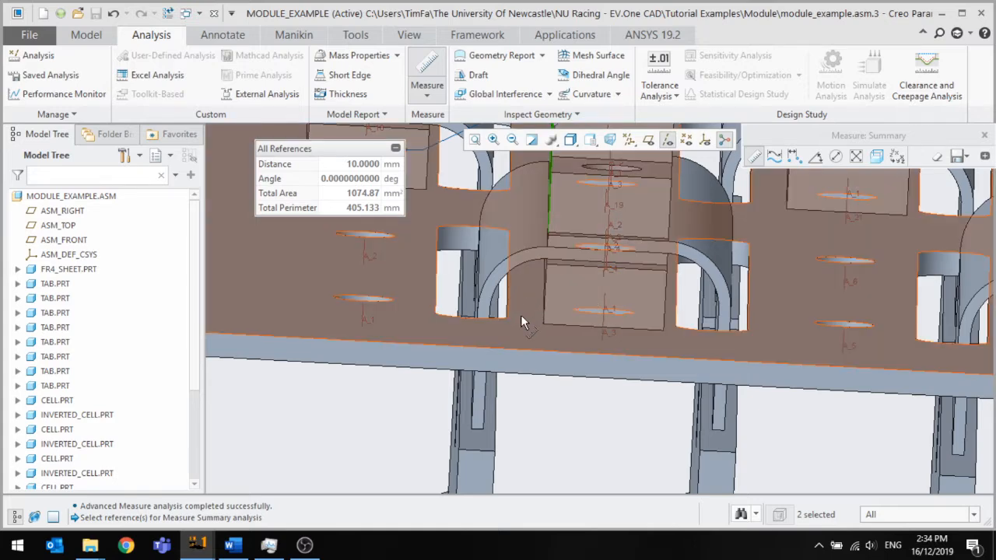
{"action": "scroll", "coordinate": [525, 315], "scroll_direction": "up", "scroll_amount": 1}
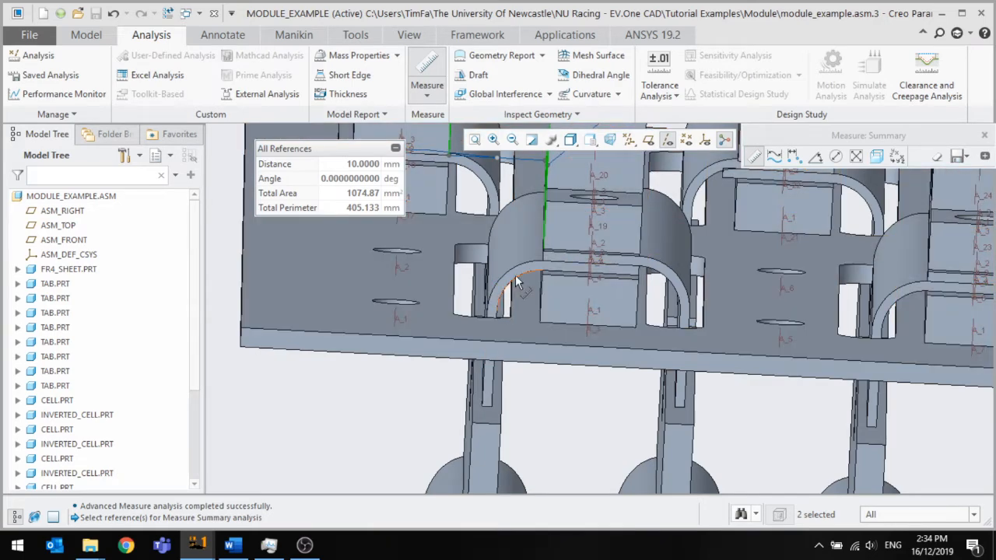
{"action": "middle_click_drag", "start_coordinate": [535, 311], "coordinate": [548, 245]}
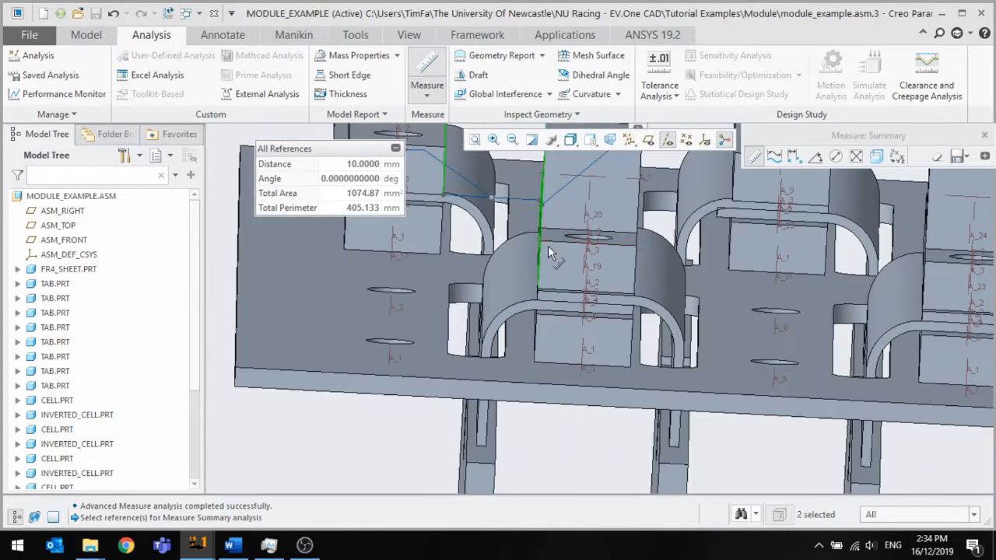
{"action": "scroll", "coordinate": [571, 331], "scroll_direction": "up", "scroll_amount": 4}
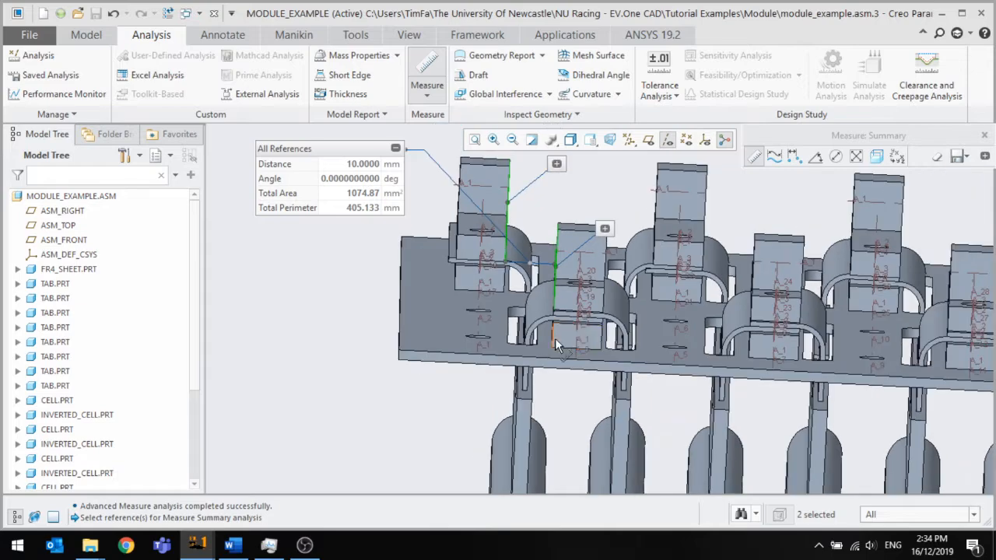
{"action": "scroll", "coordinate": [559, 336], "scroll_direction": "down", "scroll_amount": 4}
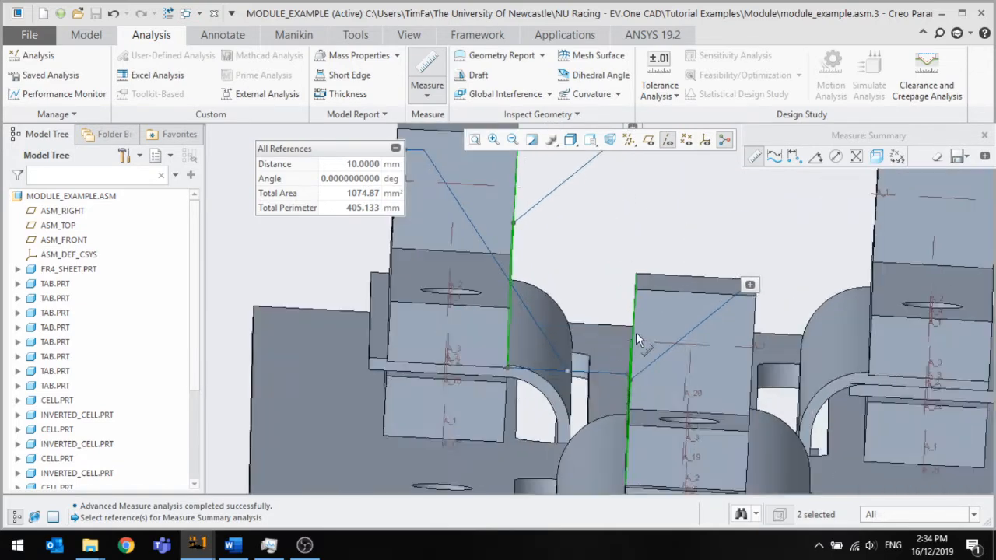
{"action": "scroll", "coordinate": [657, 318], "scroll_direction": "up", "scroll_amount": 3}
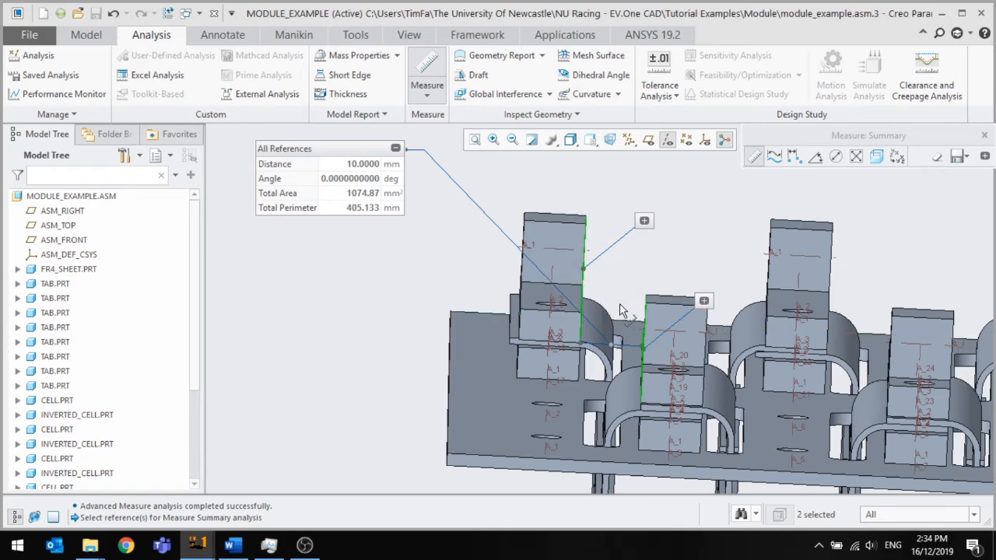
Inspect the measured bus bars from oblique angles and in the whole module, and close the distance measurement
{"action": "middle_click_drag", "start_coordinate": [620, 310], "coordinate": [610, 331]}
{"action": "scroll", "coordinate": [598, 322], "scroll_direction": "up", "scroll_amount": 3}
{"action": "scroll", "coordinate": [589, 368], "scroll_direction": "down", "scroll_amount": 4}
{"action": "scroll", "coordinate": [607, 294], "scroll_direction": "up", "scroll_amount": 3}
{"action": "scroll", "coordinate": [601, 302], "scroll_direction": "down", "scroll_amount": 4}
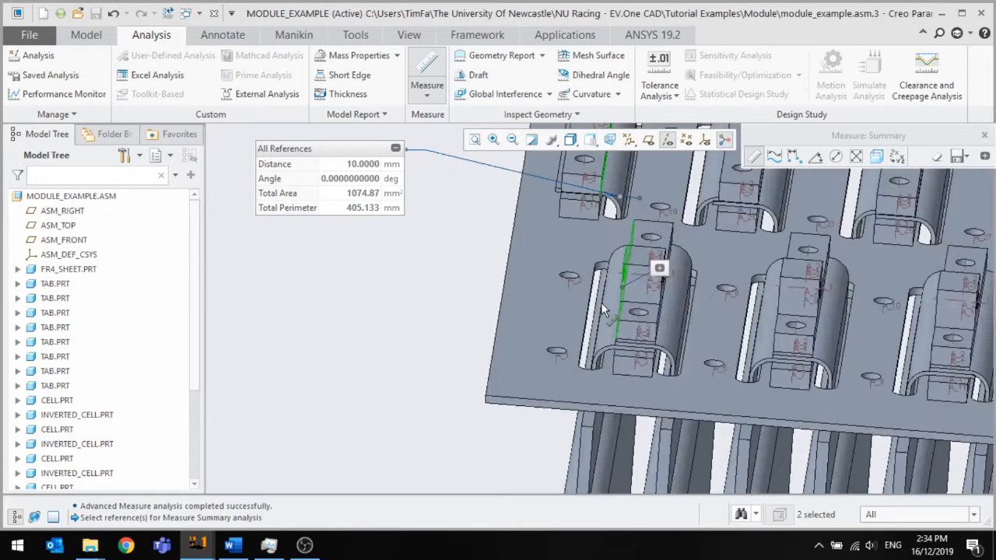
{"action": "middle_click_drag", "start_coordinate": [606, 279], "coordinate": [604, 280]}
{"action": "scroll", "coordinate": [604, 280], "scroll_direction": "up", "scroll_amount": 3}
{"action": "scroll", "coordinate": [602, 278], "scroll_direction": "up", "scroll_amount": 3}
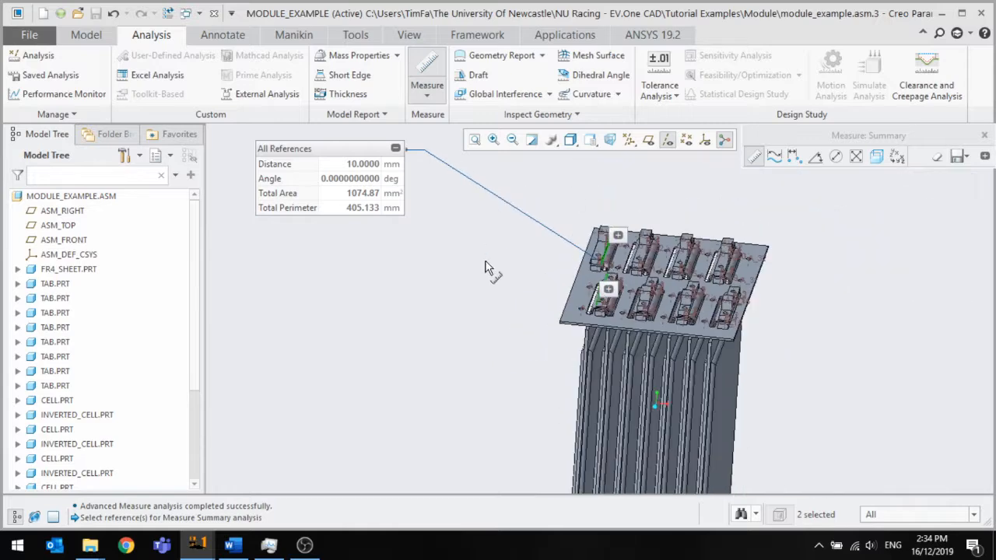
{"action": "key", "text": "Escape"}
Select the first bus bar's block and examine how the bar, its block and its holes sit on the folded tab
{"action": "scroll", "coordinate": [602, 269], "scroll_direction": "down", "scroll_amount": 2}
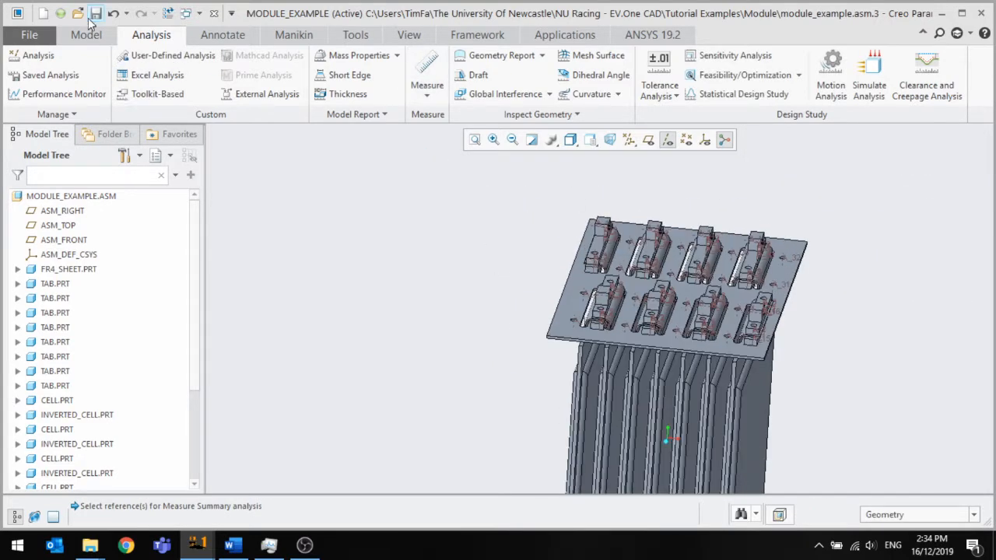
{"action": "scroll", "coordinate": [598, 232], "scroll_direction": "down", "scroll_amount": 2}
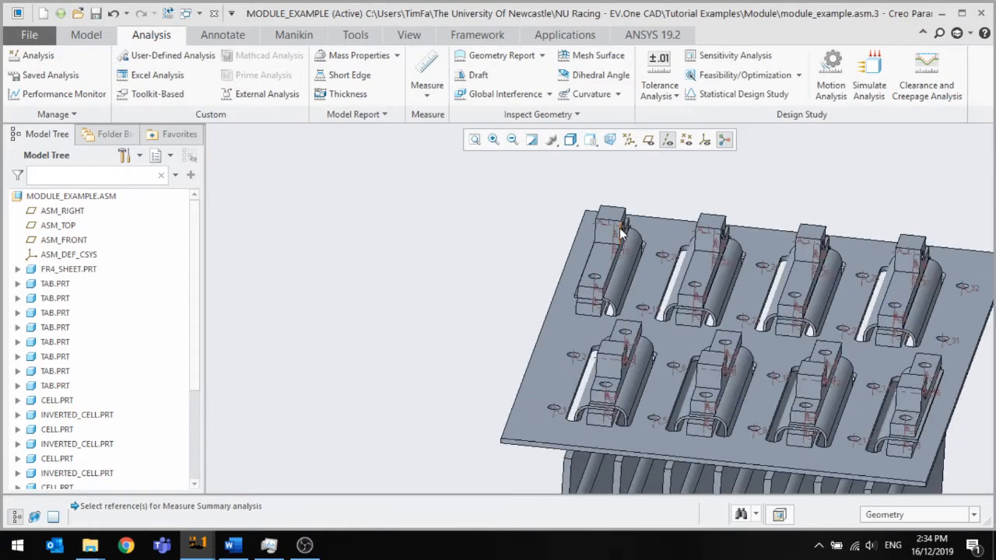
{"action": "left_click", "coordinate": [613, 217]}
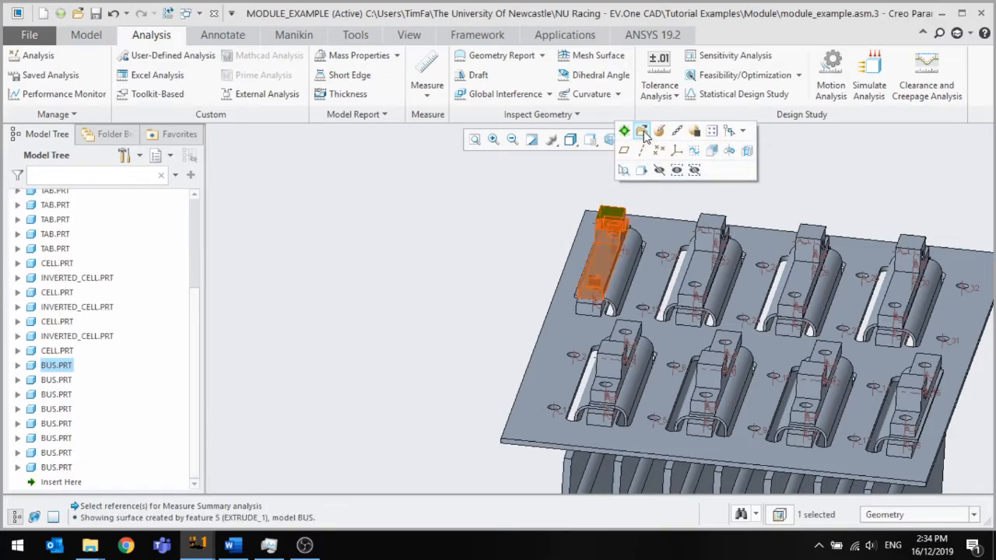
{"action": "middle_click_drag", "start_coordinate": [614, 257], "coordinate": [514, 265]}
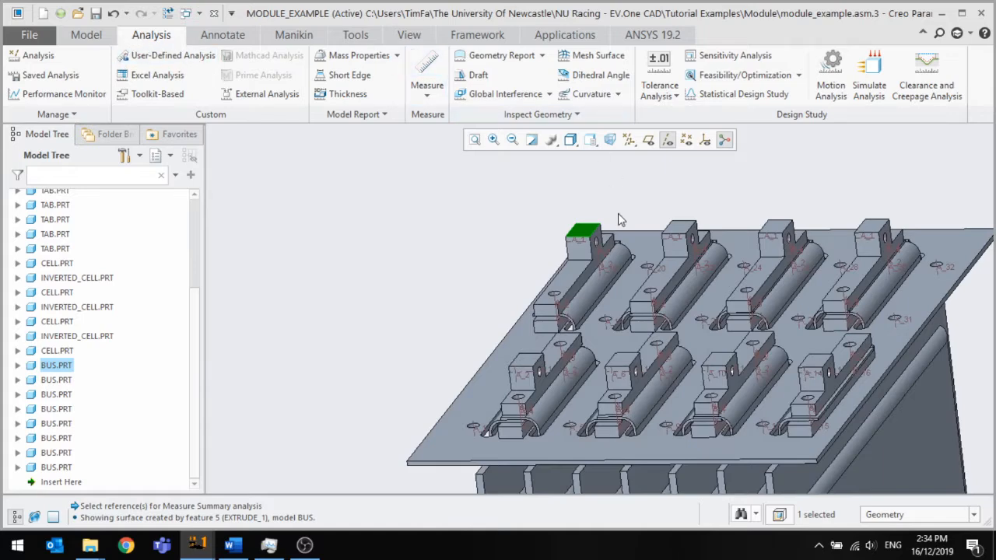
{"action": "scroll", "coordinate": [617, 213], "scroll_direction": "up", "scroll_amount": 3}
{"action": "scroll", "coordinate": [588, 242], "scroll_direction": "down", "scroll_amount": 2}
{"action": "scroll", "coordinate": [600, 235], "scroll_direction": "up", "scroll_amount": 2}
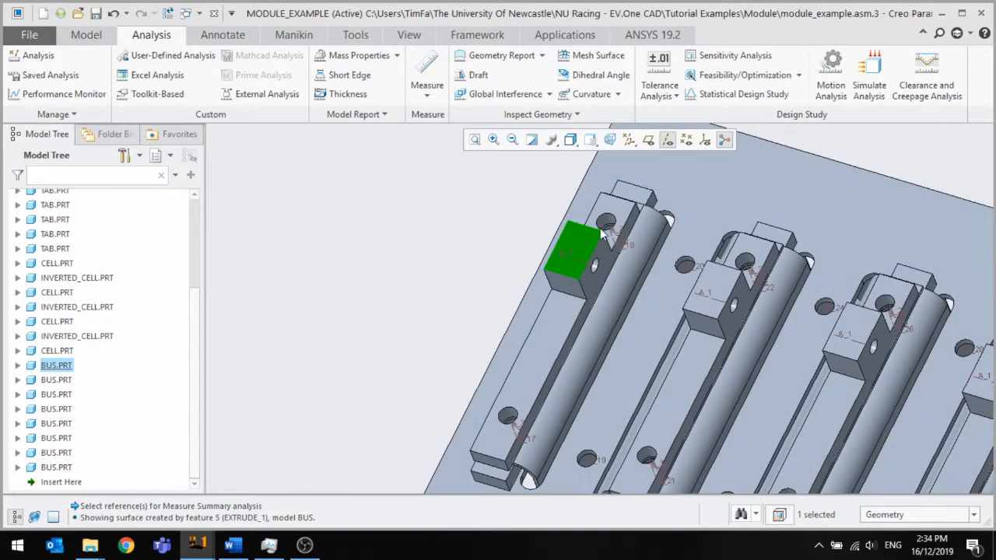
{"action": "scroll", "coordinate": [607, 253], "scroll_direction": "down", "scroll_amount": 4}
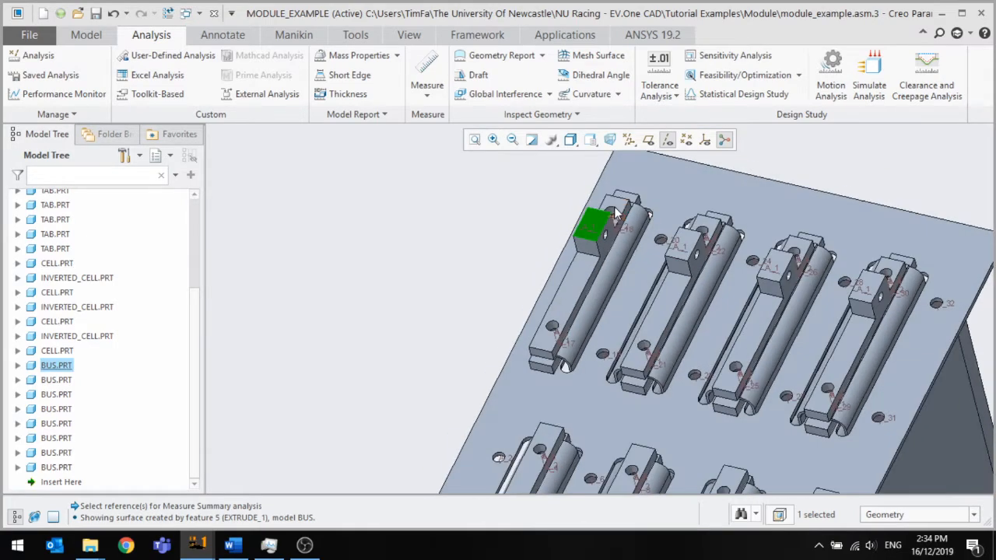
{"action": "middle_click_drag", "start_coordinate": [610, 224], "coordinate": [616, 246]}
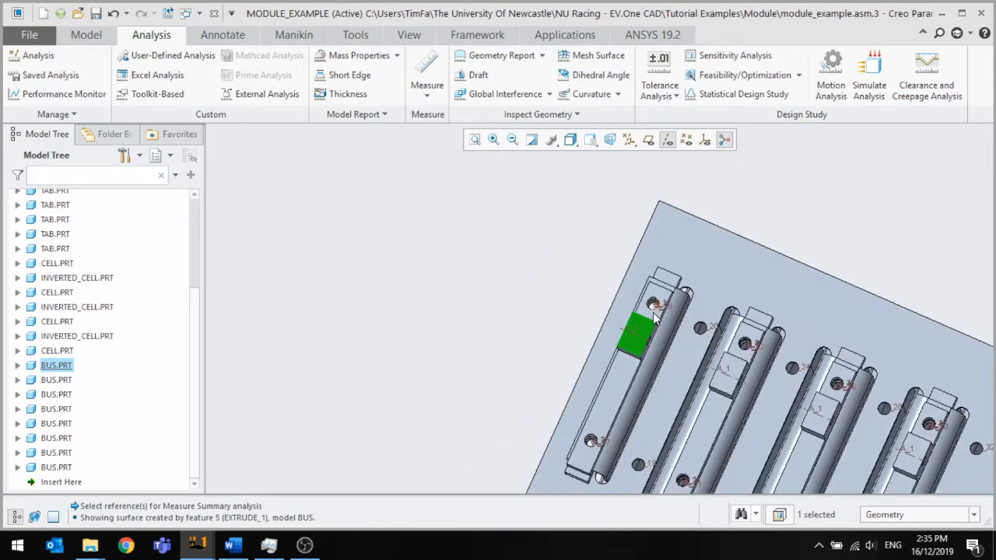
{"action": "scroll", "coordinate": [653, 315], "scroll_direction": "up", "scroll_amount": 3}
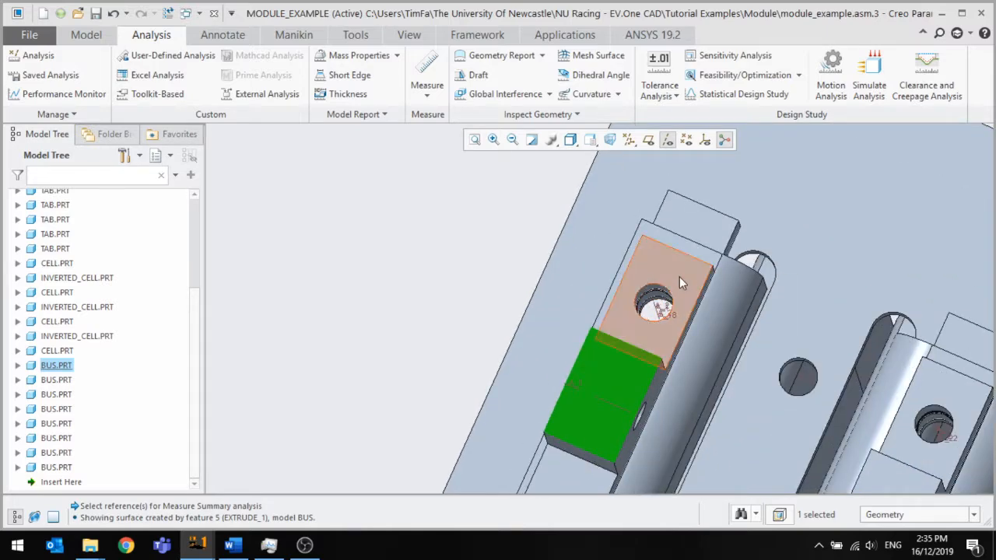
{"action": "scroll", "coordinate": [650, 308], "scroll_direction": "down", "scroll_amount": 2}
Open the first bus bar's part and redefine its base extrusion, setting the 10 mm sketch width to 20 mm
{"action": "left_click", "coordinate": [651, 304]}
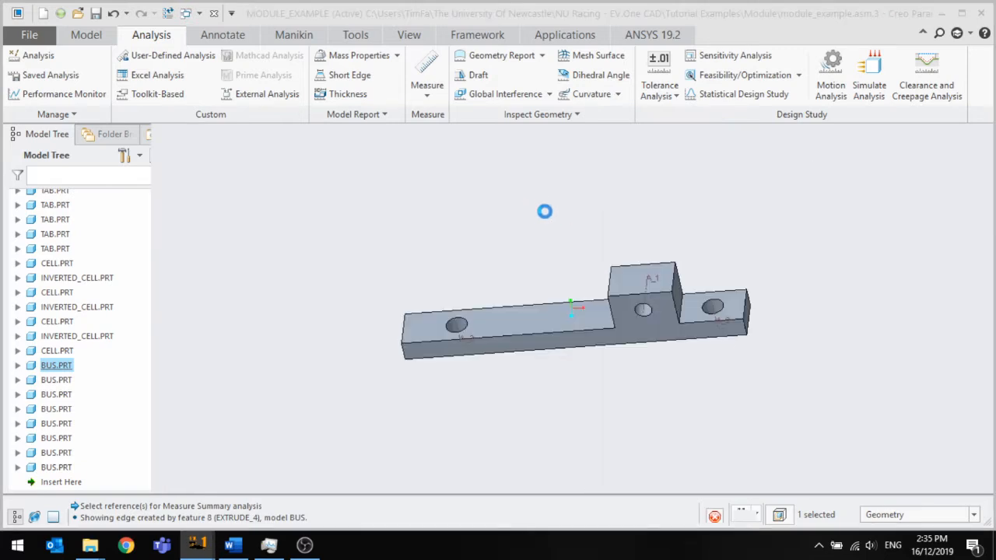
{"action": "left_click", "coordinate": [58, 268]}
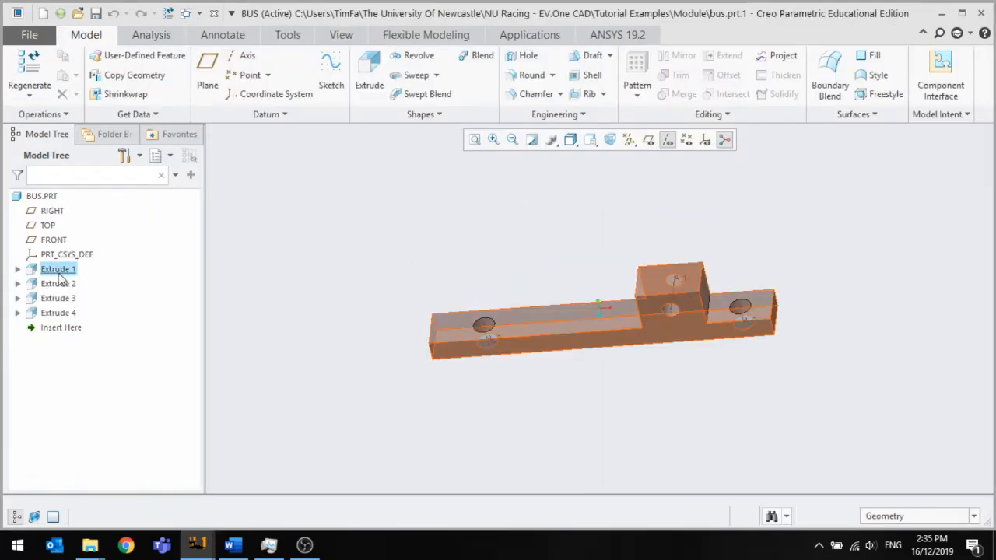
{"action": "left_click", "coordinate": [142, 213]}
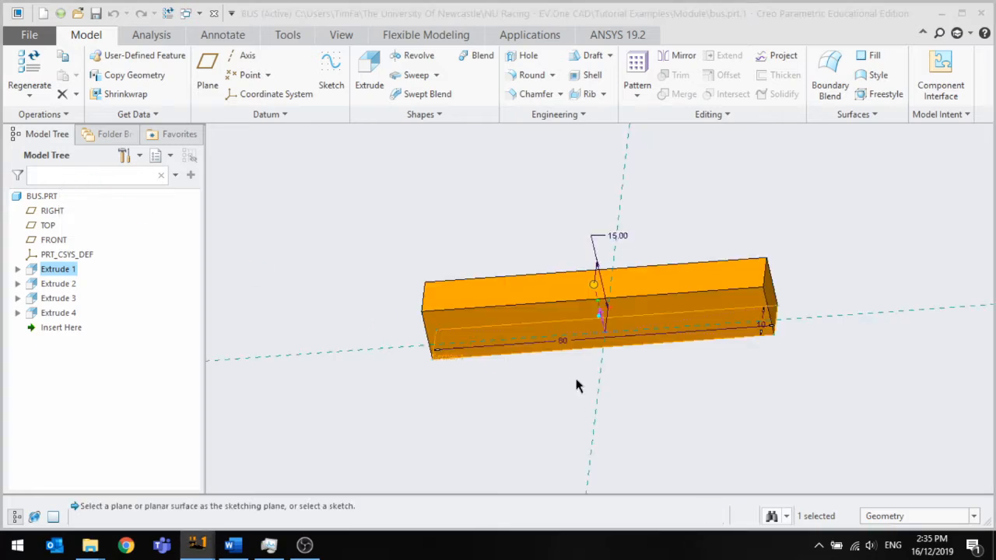
{"action": "double_click", "coordinate": [764, 329]}
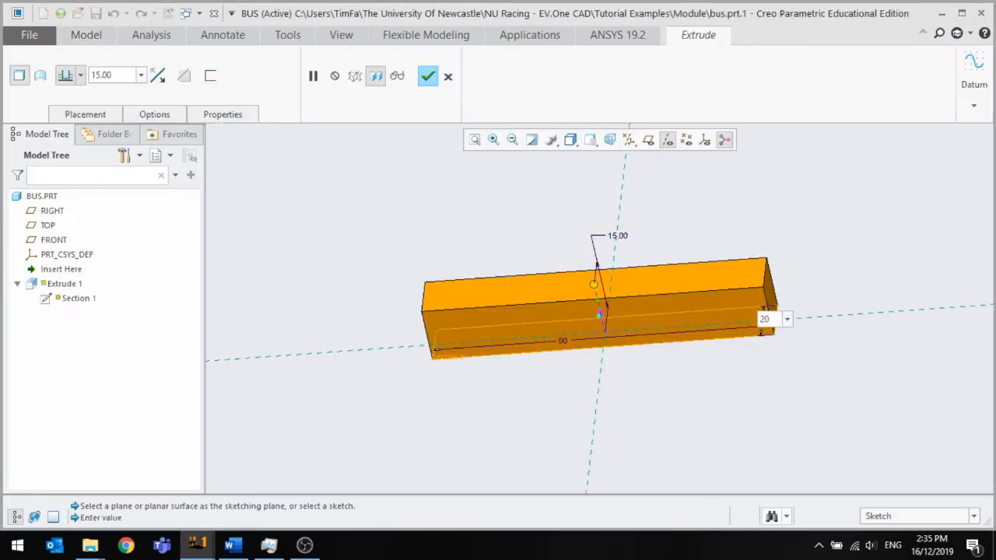
{"action": "key", "text": "Return"}
{"action": "middle_click_drag", "start_coordinate": [808, 402], "coordinate": [719, 336]}
{"action": "left_click", "coordinate": [428, 77]}
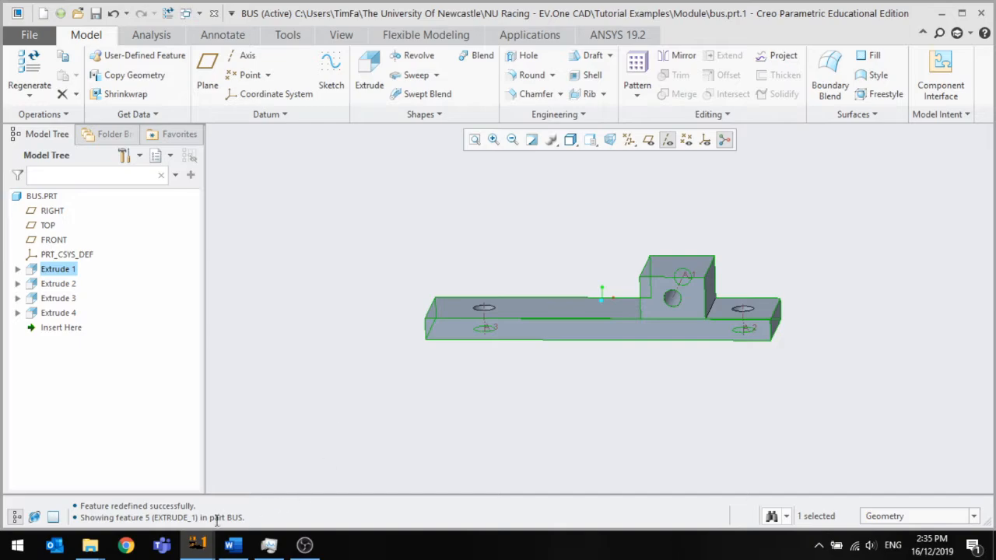
Return to the module assembly, examine the widened bus bars on the tabs and select the first one
{"action": "mouse_move", "coordinate": [196, 545]}
{"action": "left_click", "coordinate": [233, 478]}
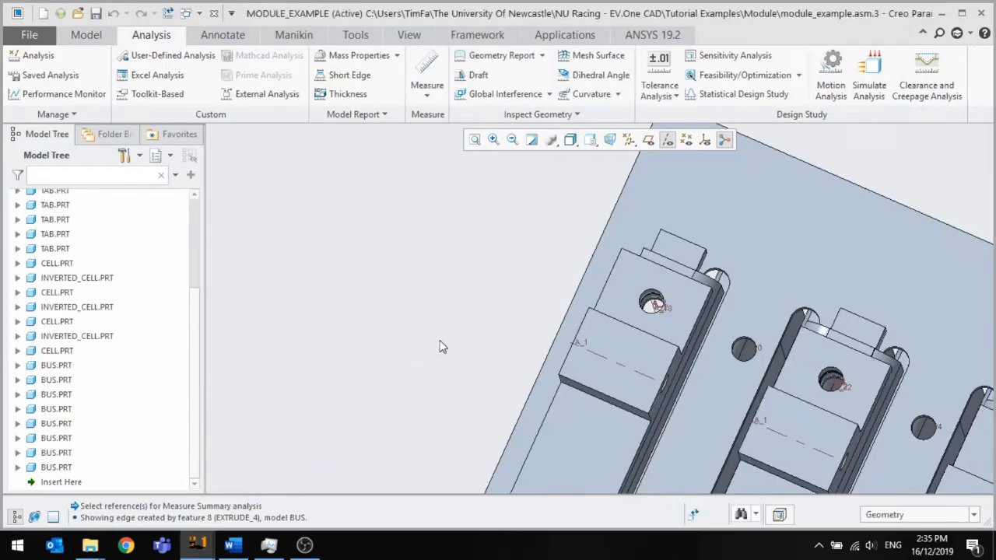
{"action": "scroll", "coordinate": [471, 292], "scroll_direction": "up", "scroll_amount": 6}
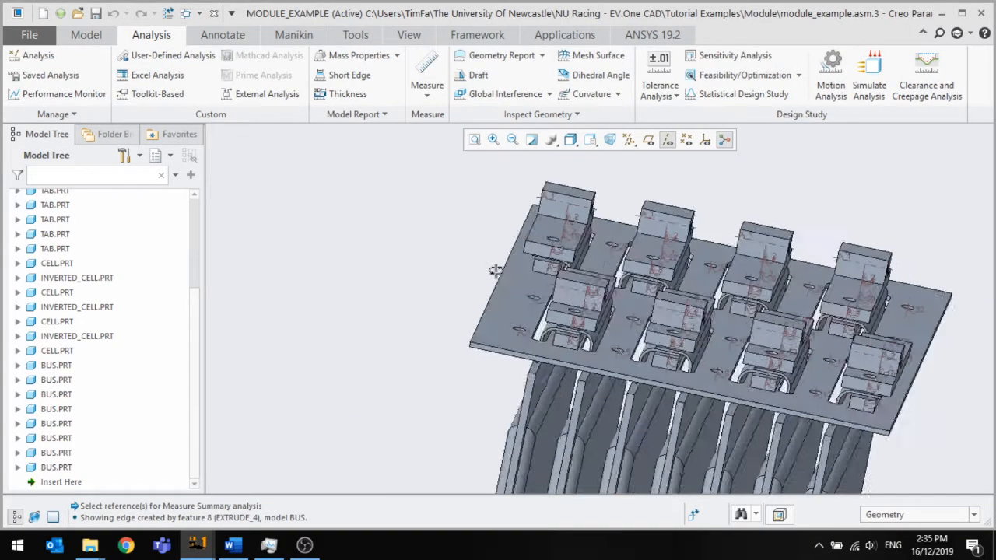
{"action": "middle_click_drag", "start_coordinate": [497, 268], "coordinate": [490, 292]}
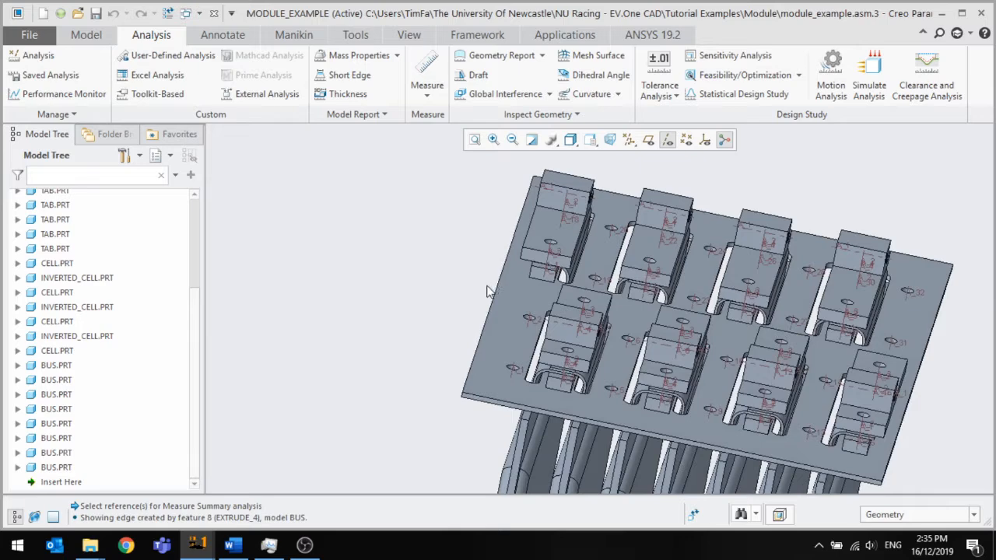
{"action": "left_click", "coordinate": [576, 207]}
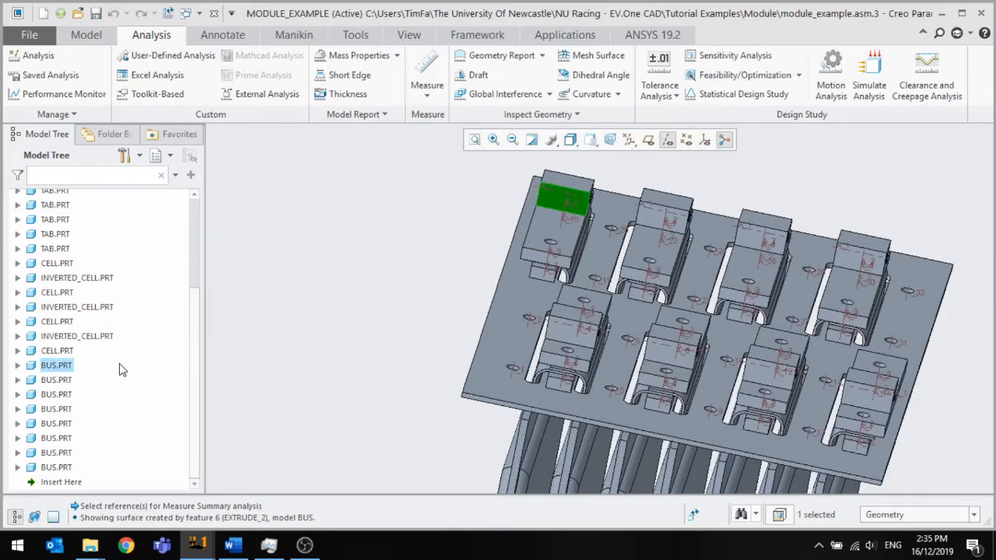
Edit the dimensions of the first bus bar's base extrusion and set its width to 15 mm
{"action": "left_click", "coordinate": [56, 365]}
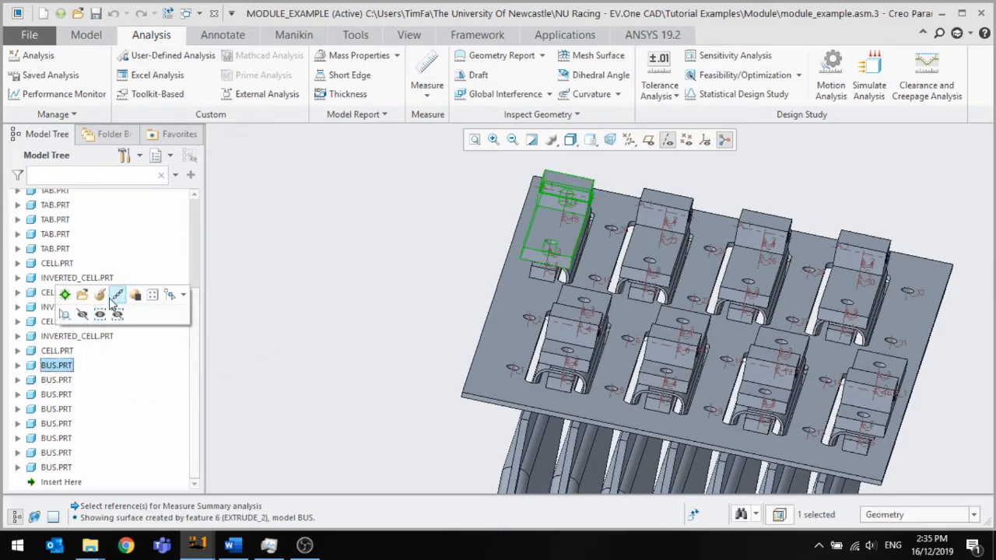
{"action": "left_click", "coordinate": [19, 366]}
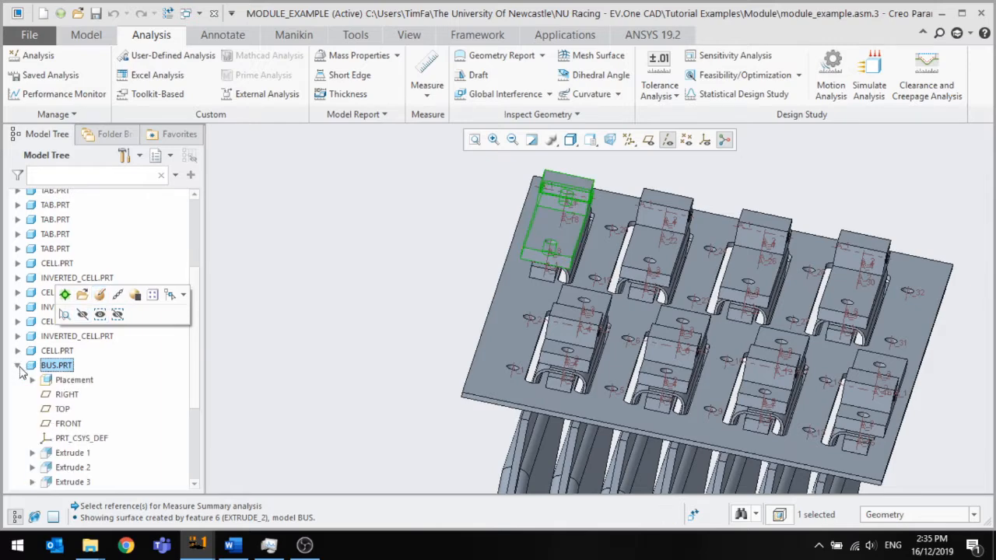
{"action": "left_click", "coordinate": [72, 453]}
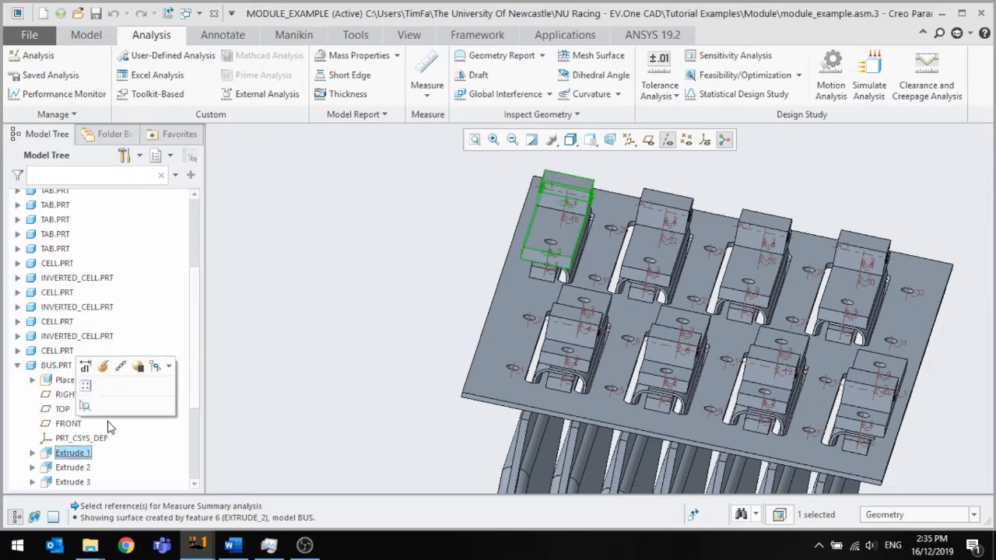
{"action": "left_click", "coordinate": [85, 365]}
{"action": "scroll", "coordinate": [559, 228], "scroll_direction": "up", "scroll_amount": 3}
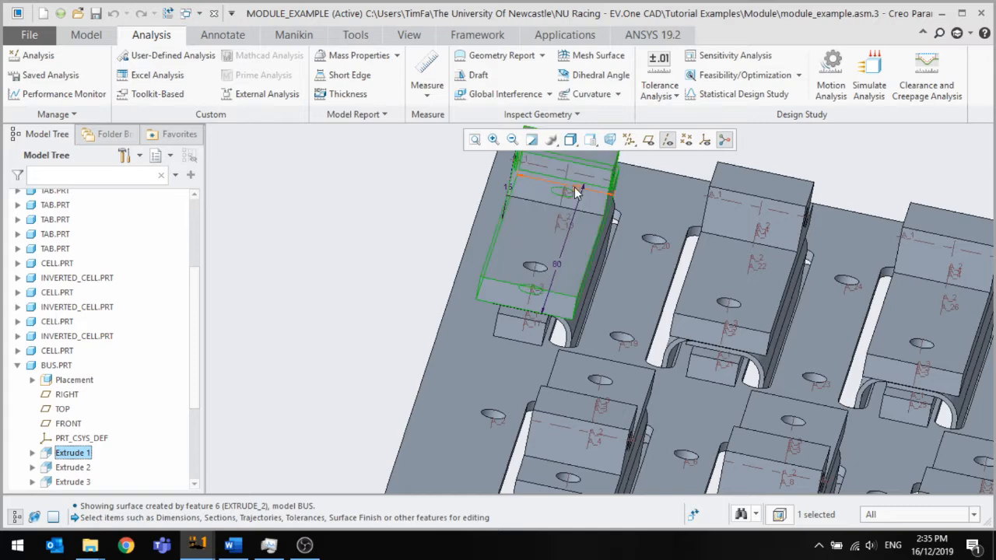
{"action": "double_click", "coordinate": [582, 185]}
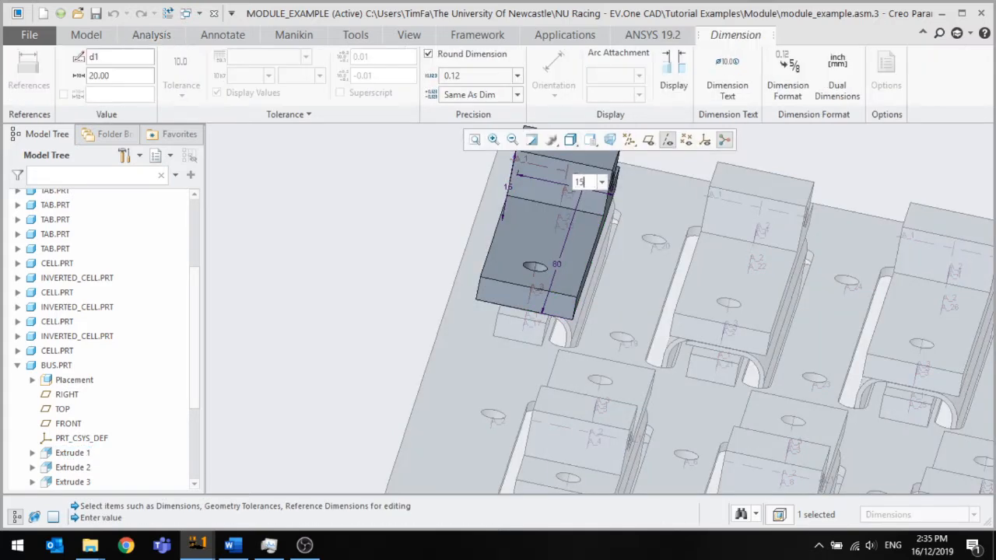
{"action": "key", "text": "Return"}
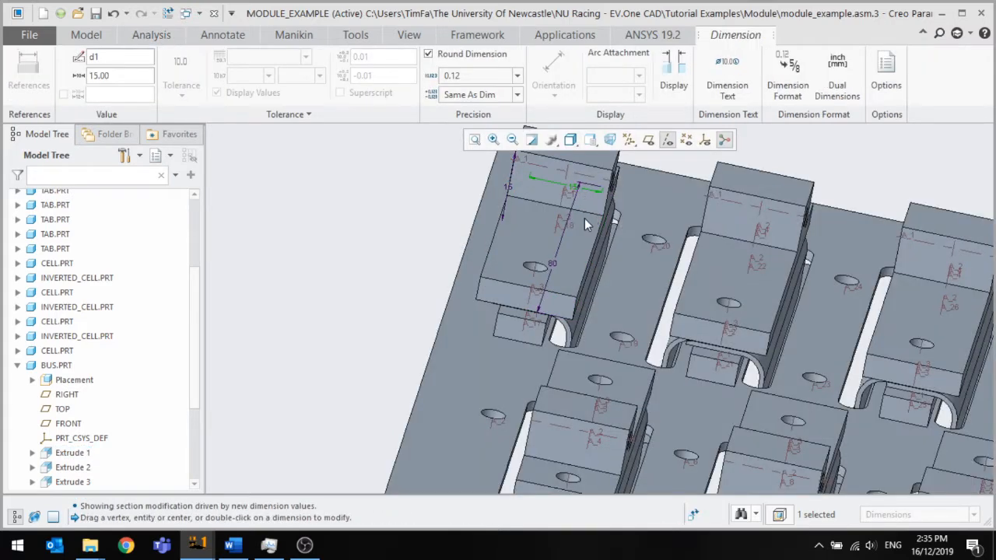
Close the dimension editing and regenerate the module assembly to update all the bus bars
{"action": "scroll", "coordinate": [584, 224], "scroll_direction": "down", "scroll_amount": 3}
{"action": "left_click", "coordinate": [352, 220]}
{"action": "scroll", "coordinate": [352, 223], "scroll_direction": "down", "scroll_amount": 2}
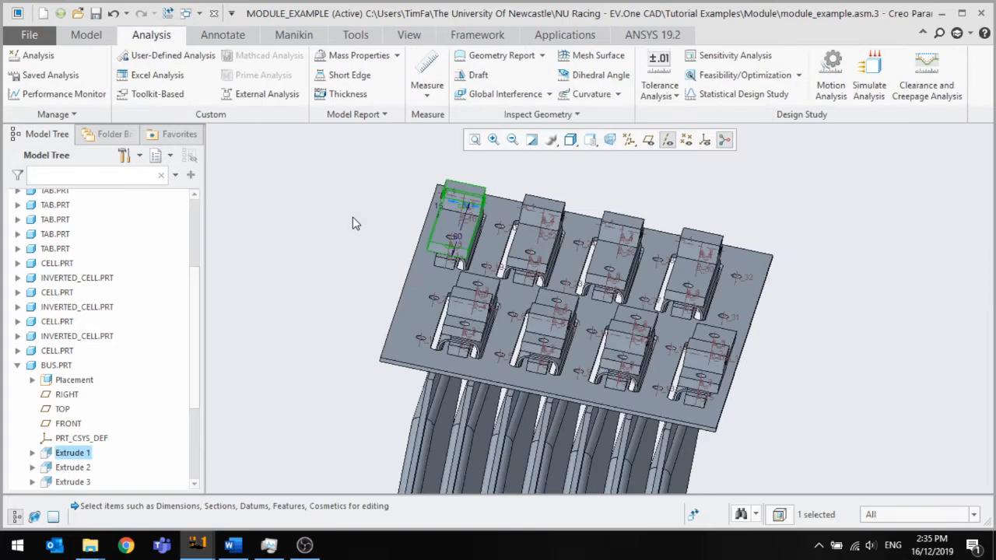
{"action": "left_click", "coordinate": [353, 223]}
{"action": "left_click", "coordinate": [86, 34]}
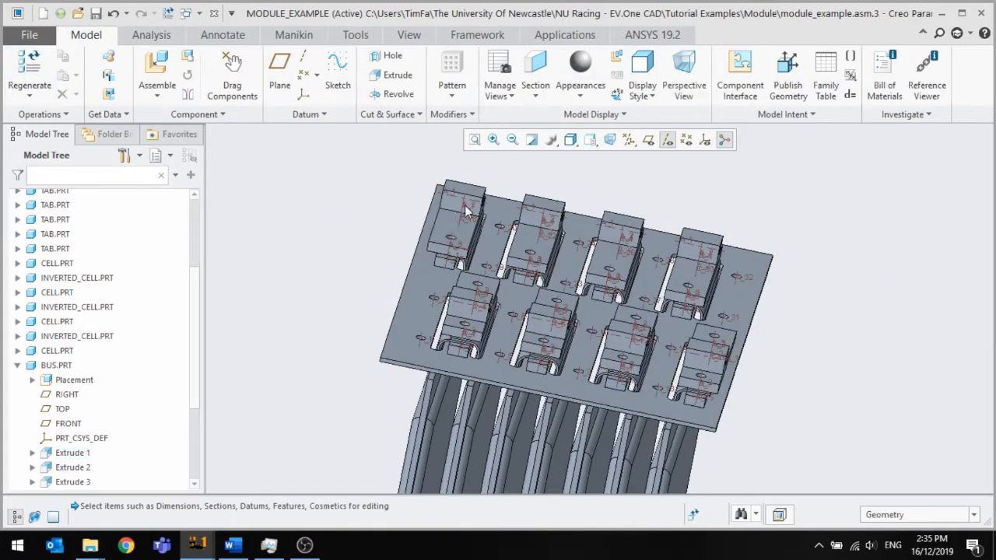
{"action": "scroll", "coordinate": [467, 210], "scroll_direction": "up", "scroll_amount": 2}
{"action": "left_click", "coordinate": [29, 65]}
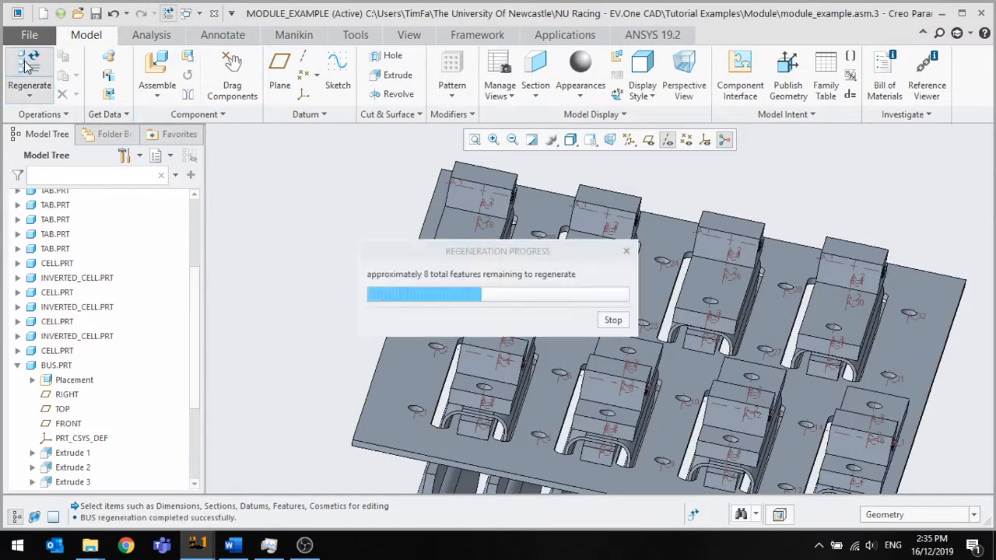
{"action": "mouse_move", "coordinate": [414, 246]}
{"action": "middle_mouse_down"}
{"action": "mouse_move", "coordinate": [415, 220]}
{"action": "mouse_move", "coordinate": [404, 238]}
{"action": "mouse_move", "coordinate": [382, 241]}
{"action": "mouse_move", "coordinate": [392, 233]}
{"action": "mouse_move", "coordinate": [414, 247]}
{"action": "mouse_move", "coordinate": [407, 255]}
{"action": "middle_mouse_up"}
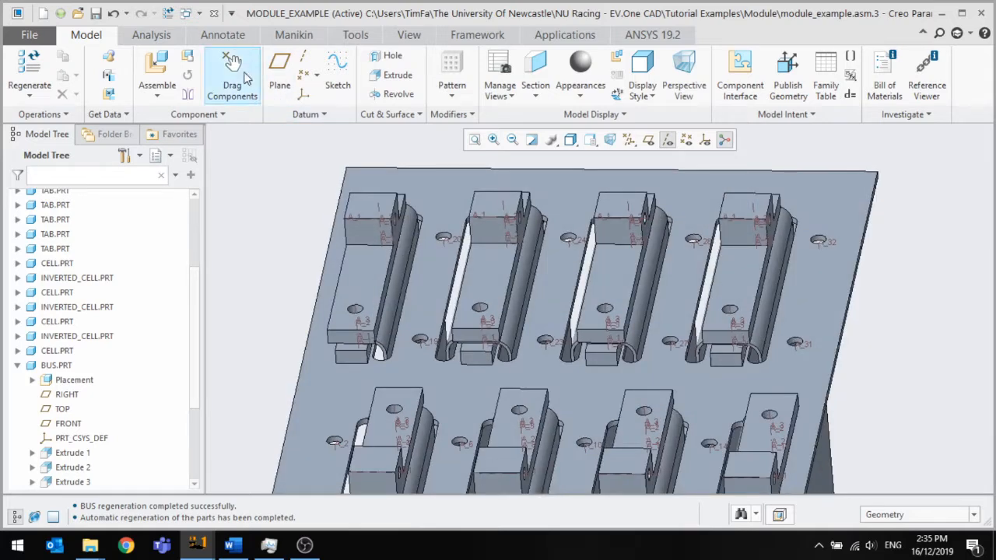
Measure the distance between the side faces of the first bus bar and the nearest bar in the other row
{"action": "left_click", "coordinate": [155, 34]}
{"action": "left_click", "coordinate": [427, 75]}
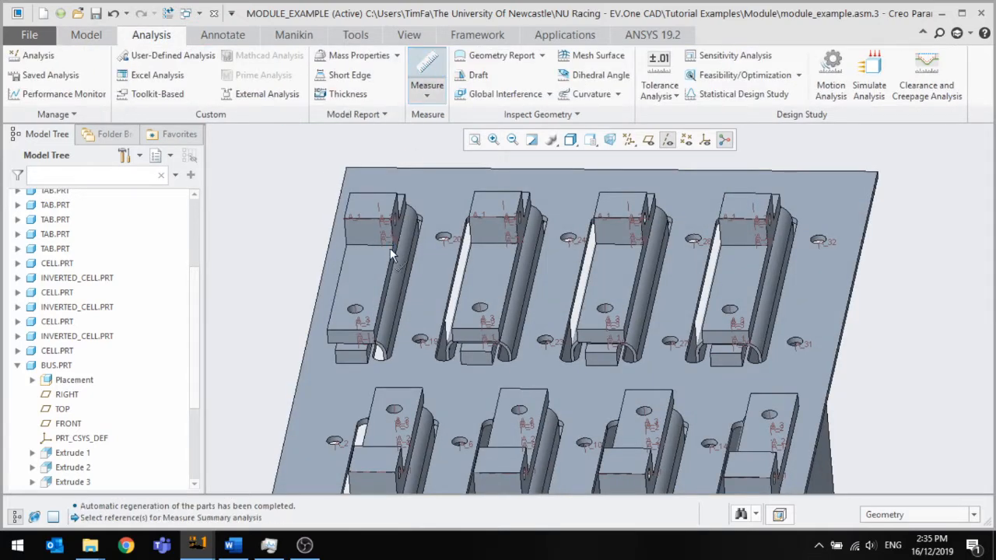
{"action": "scroll", "coordinate": [392, 233], "scroll_direction": "up", "scroll_amount": 3}
{"action": "left_click", "coordinate": [400, 222]}
{"action": "scroll", "coordinate": [432, 341], "scroll_direction": "down", "scroll_amount": 4}
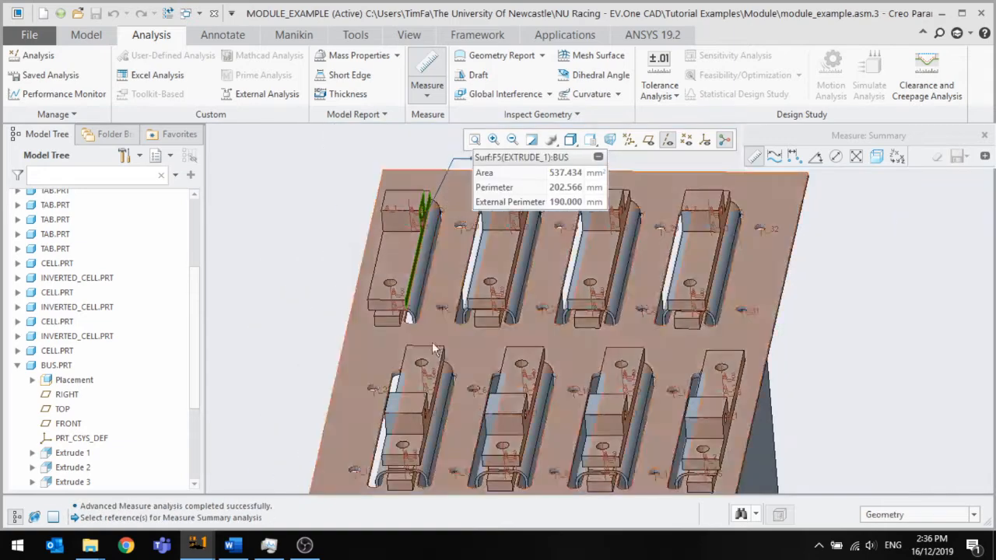
{"action": "scroll", "coordinate": [421, 366], "scroll_direction": "up", "scroll_amount": 3}
{"action": "middle_click_drag", "start_coordinate": [421, 381], "coordinate": [550, 388]}
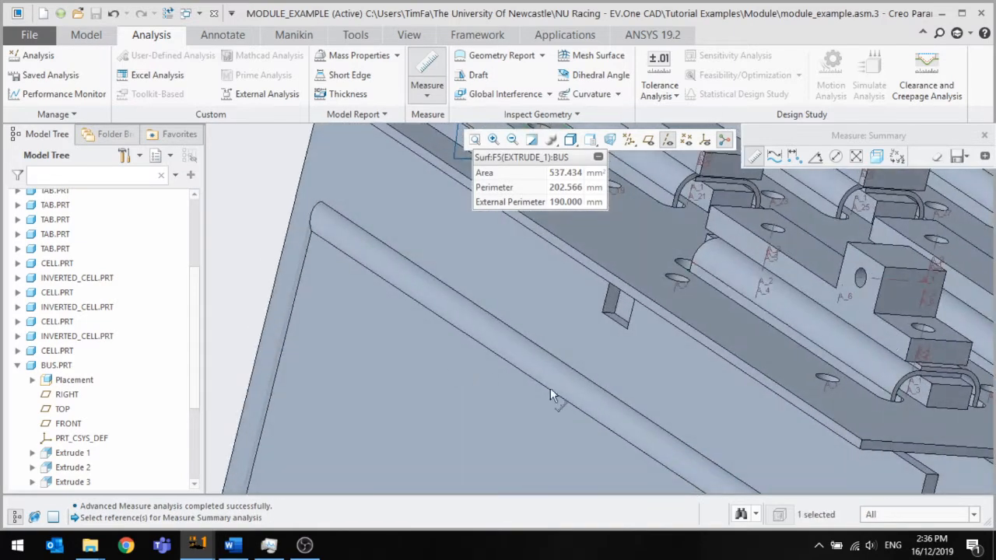
{"action": "left_click", "coordinate": [860, 299], "text": "ctrl"}
{"action": "middle_click_drag", "start_coordinate": [847, 317], "coordinate": [747, 340]}
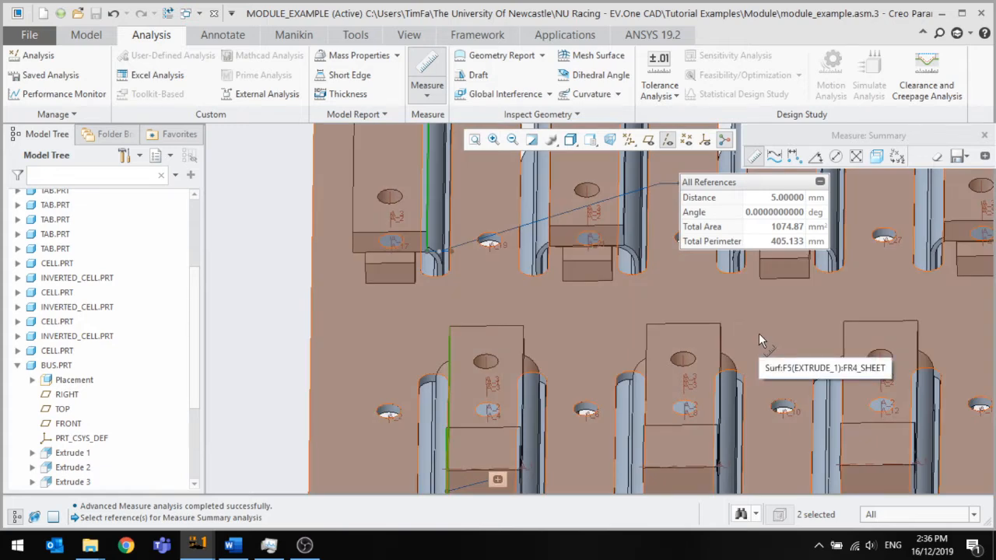
Check the spacing between the two rows of bus bars across the whole module and close the measurement
{"action": "scroll", "coordinate": [747, 327], "scroll_direction": "up", "scroll_amount": 2}
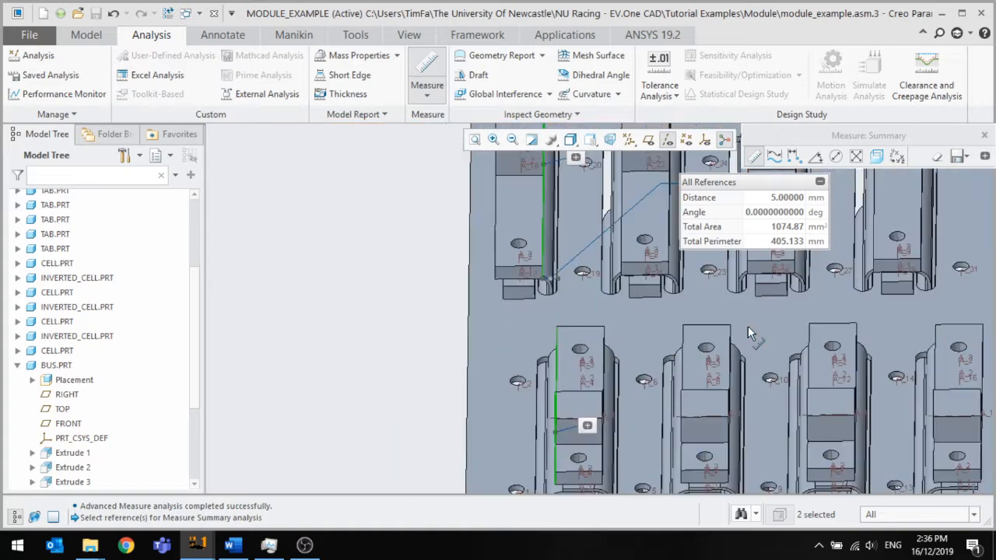
{"action": "scroll", "coordinate": [748, 327], "scroll_direction": "up", "scroll_amount": 1}
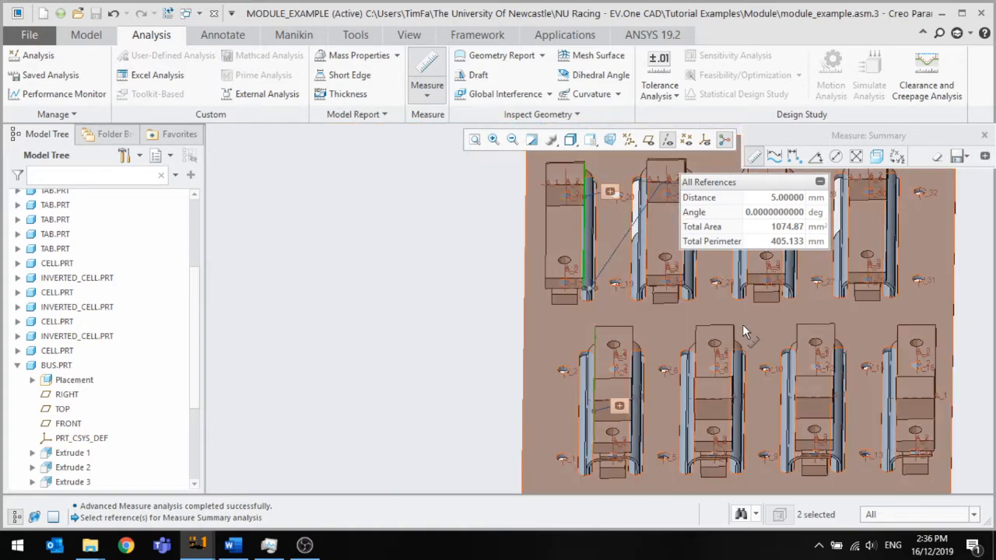
{"action": "scroll", "coordinate": [742, 324], "scroll_direction": "down", "scroll_amount": 1}
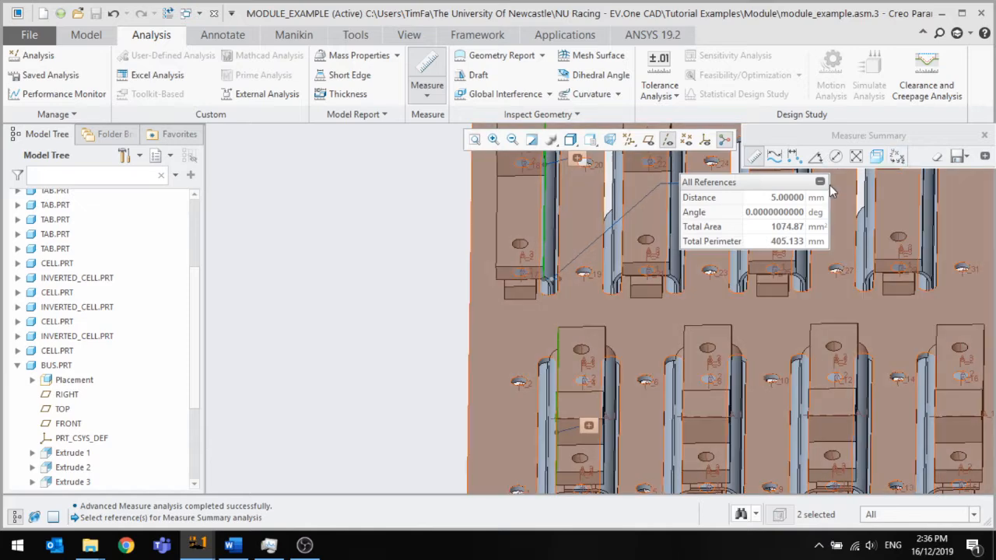
{"action": "key", "text": "Escape"}
{"action": "scroll", "coordinate": [394, 267], "scroll_direction": "up", "scroll_amount": 2}
{"action": "scroll", "coordinate": [421, 285], "scroll_direction": "up", "scroll_amount": 1}
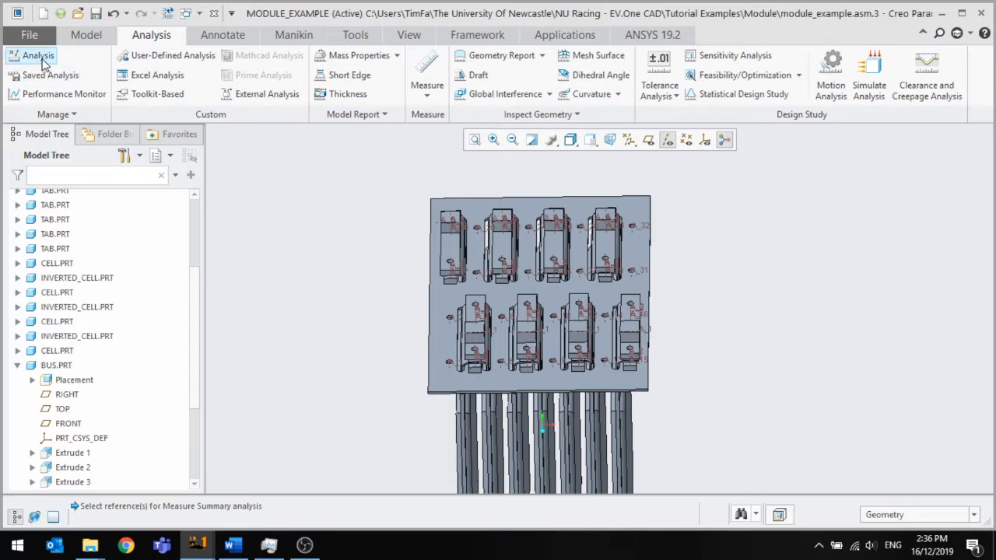
Create a new solid part named TOPMON from the nuracing_prt template
{"action": "left_click", "coordinate": [42, 13]}
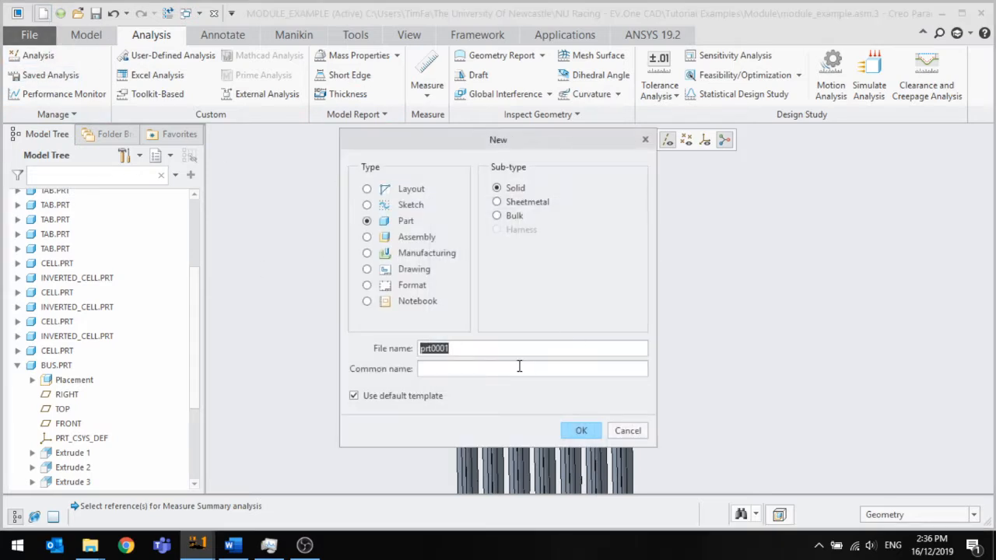
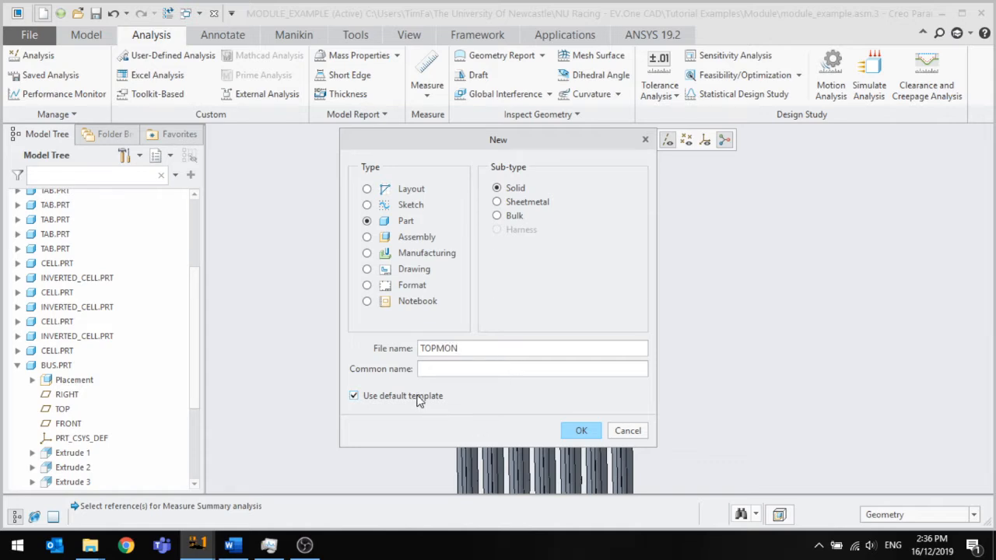
{"action": "left_click", "coordinate": [580, 434]}
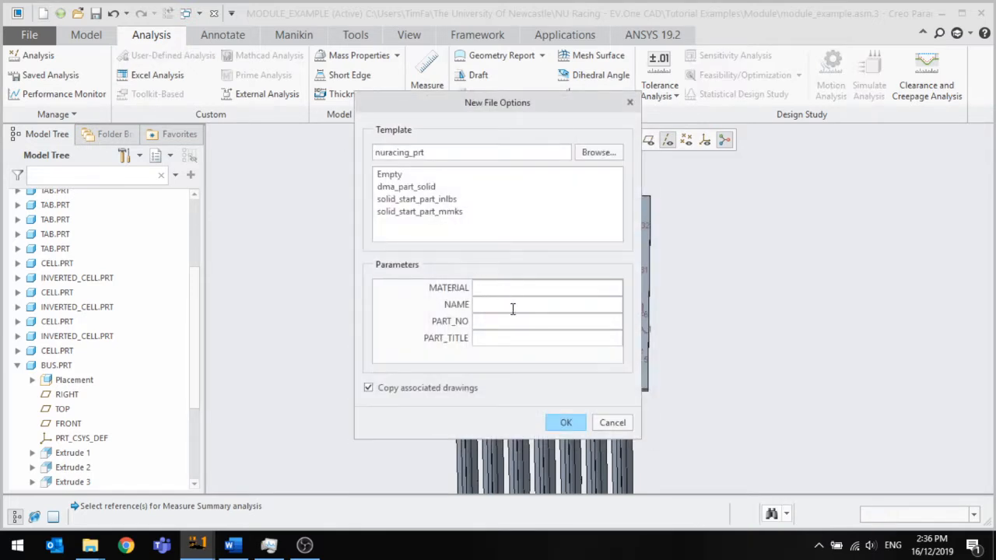
{"action": "left_click", "coordinate": [565, 423]}
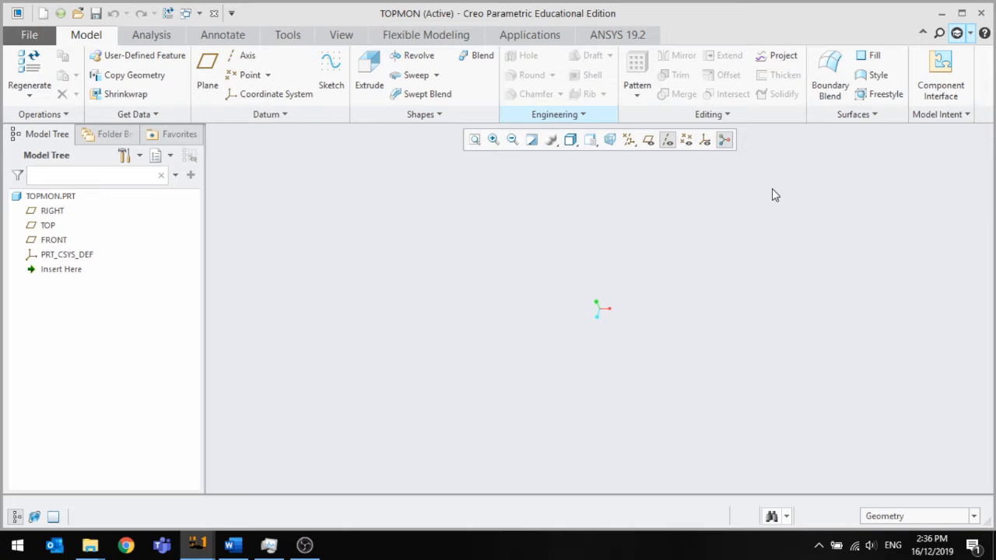
Show the datum planes and sketch a centre rectangle about 506 by 80 mm on the FRONT plane's origin for an extrusion
{"action": "left_click", "coordinate": [649, 140]}
{"action": "middle_click_drag", "start_coordinate": [677, 302], "coordinate": [664, 256]}
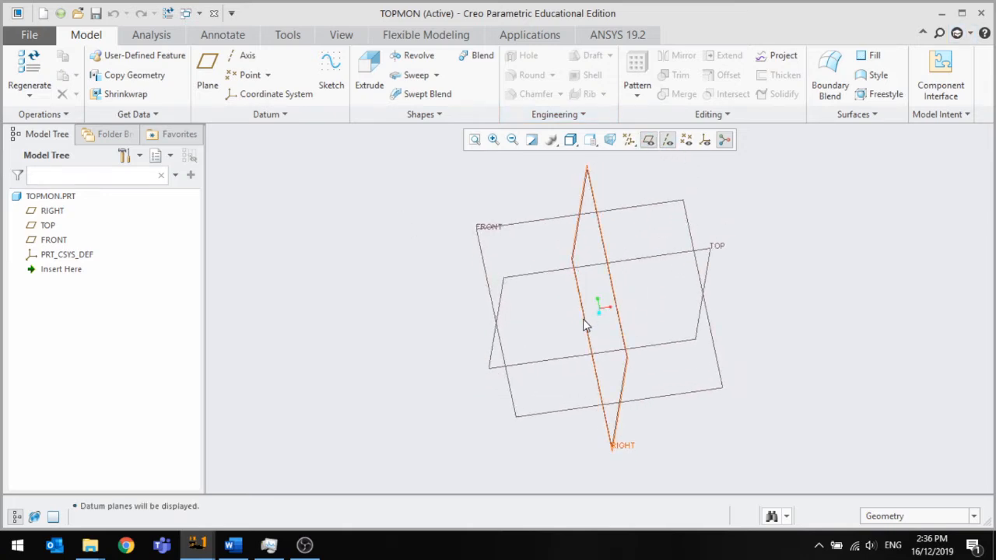
{"action": "left_click", "coordinate": [627, 212]}
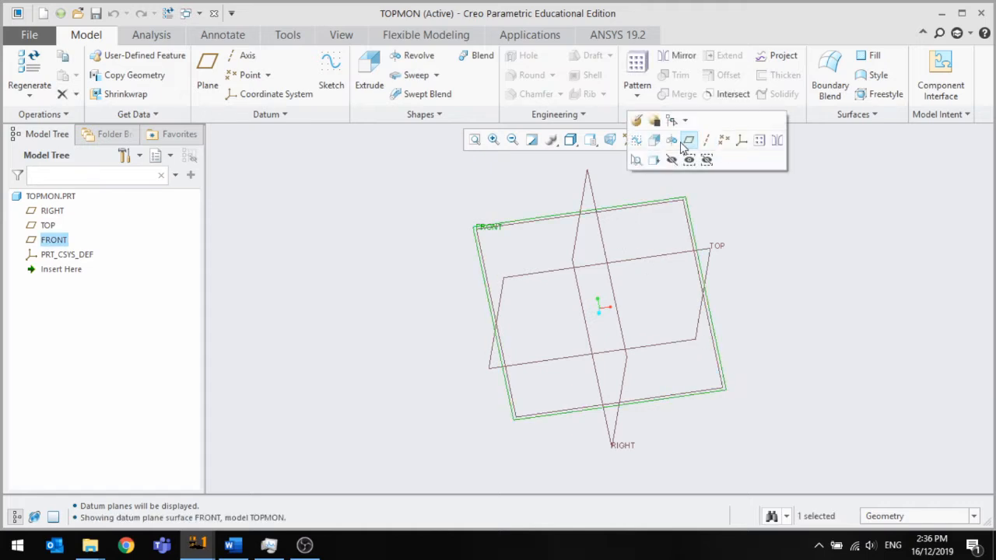
{"action": "left_click", "coordinate": [669, 140]}
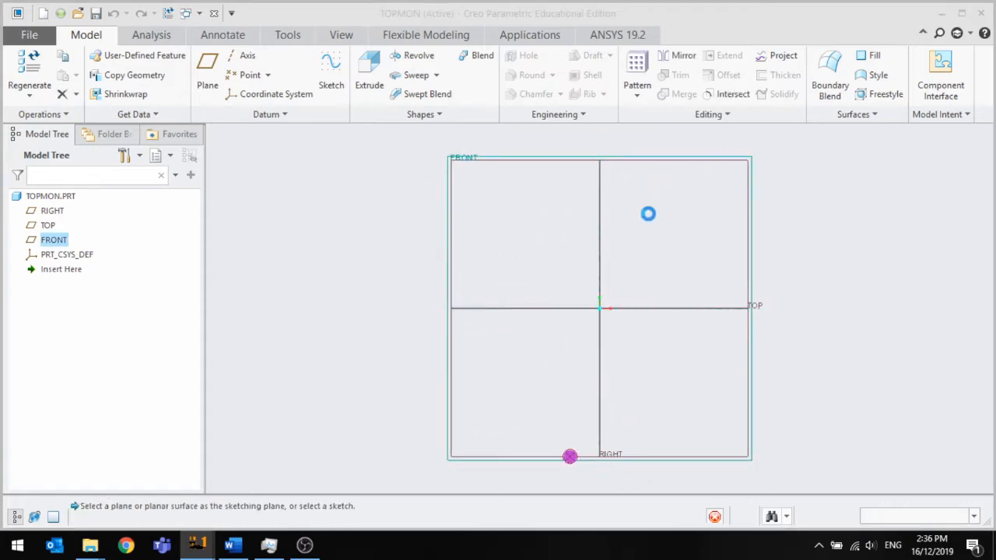
{"action": "left_click", "coordinate": [368, 75]}
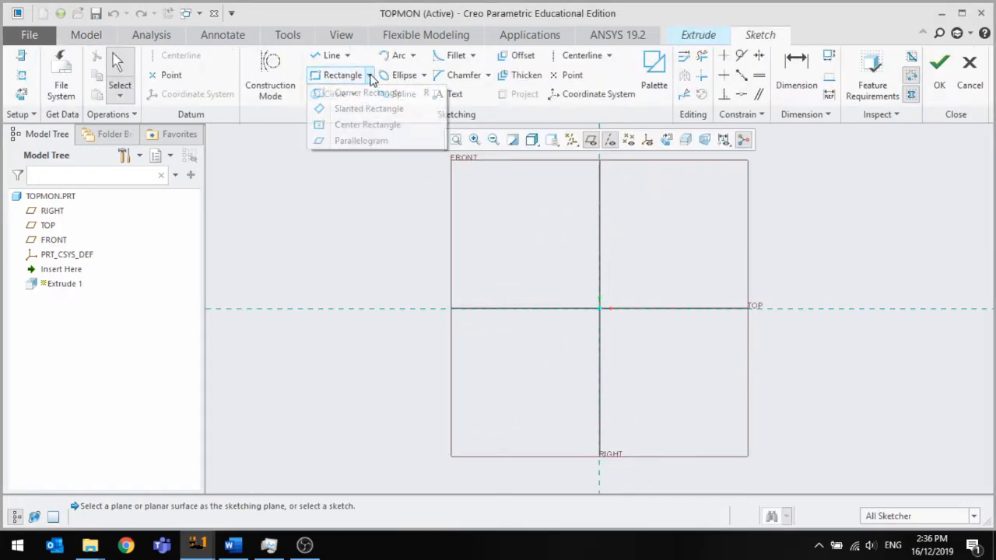
{"action": "left_click", "coordinate": [352, 108]}
{"action": "left_click", "coordinate": [599, 309]}
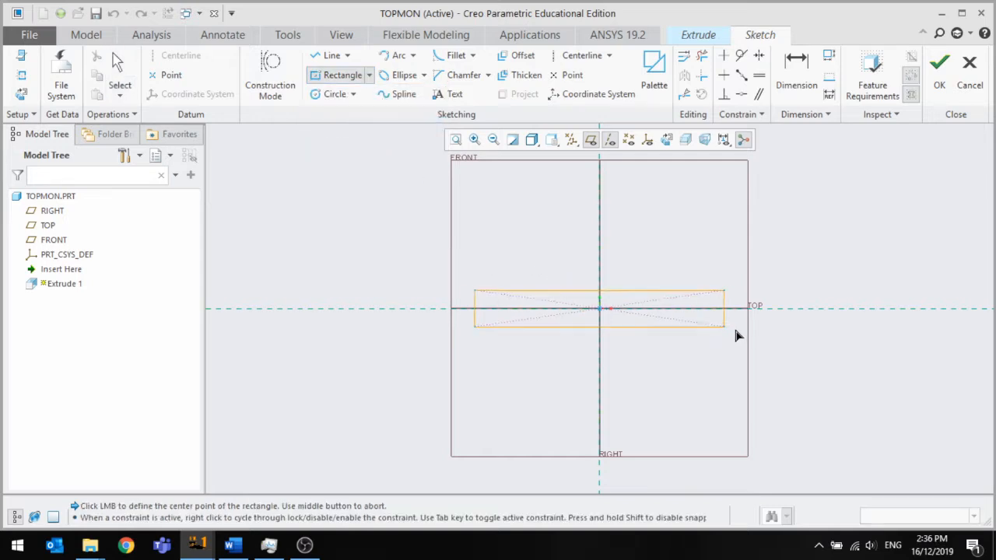
{"action": "left_click", "coordinate": [748, 333]}
{"action": "middle_click", "coordinate": [739, 319]}
Set the rectangle's height to 15 mm and its length to 150 mm
{"action": "double_click", "coordinate": [738, 317]}
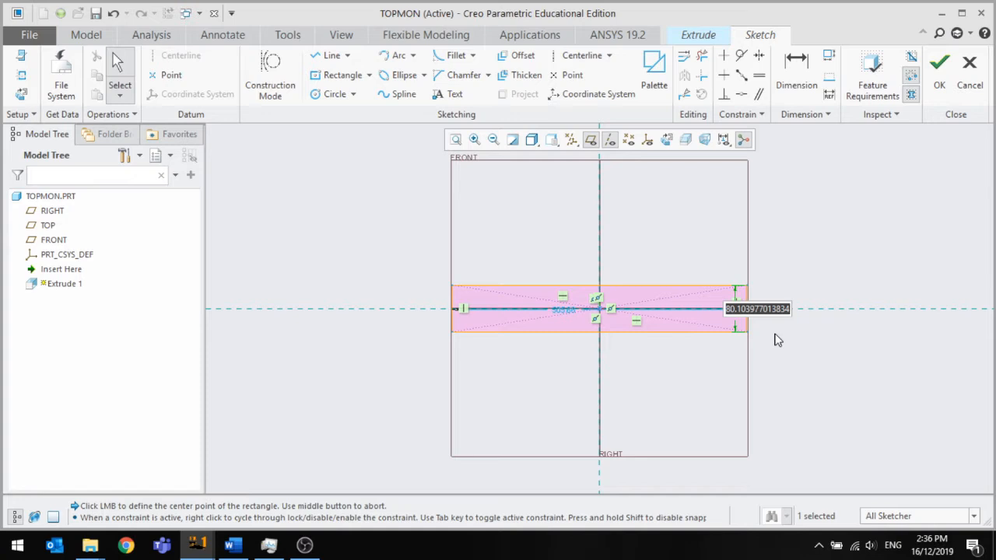
{"action": "type", "text": "15"}
{"action": "key", "text": "Return"}
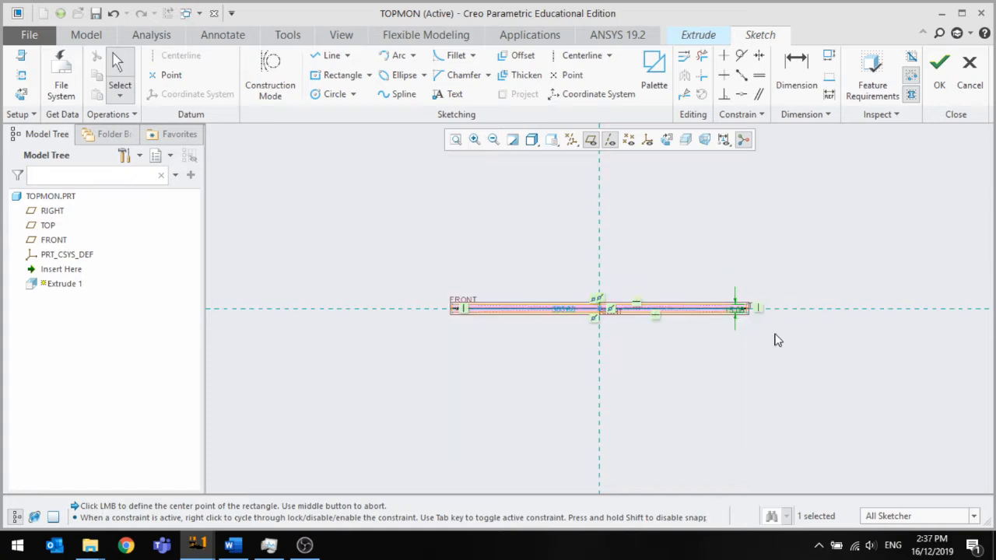
{"action": "scroll", "coordinate": [469, 350], "scroll_direction": "up", "scroll_amount": 5}
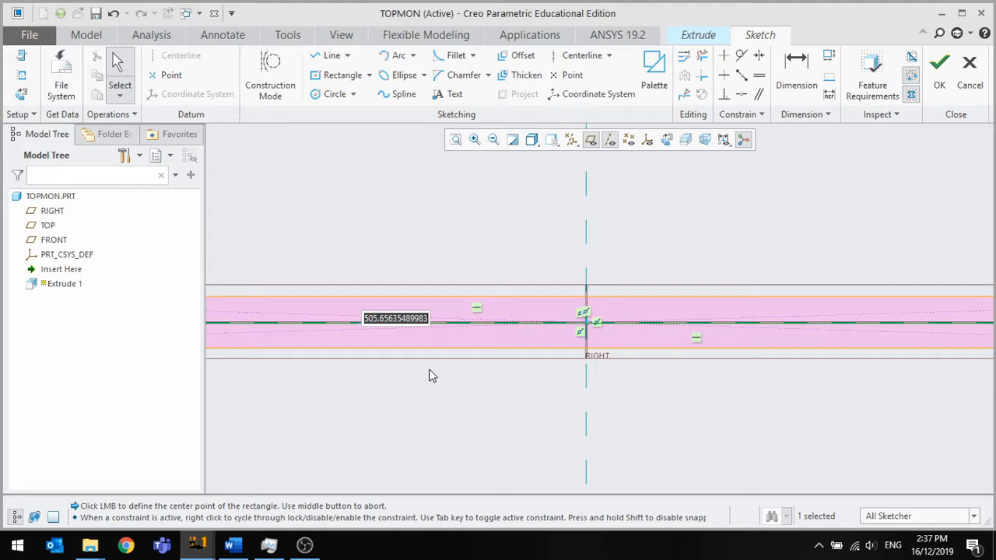
{"action": "type", "text": "150"}
{"action": "key", "text": "Return"}
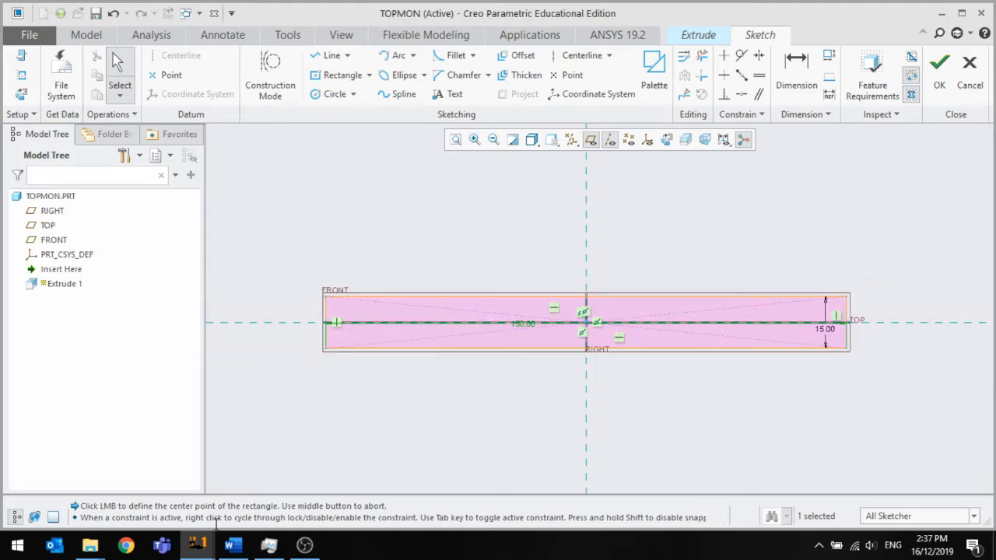
{"action": "key", "text": "ctrl+d"}
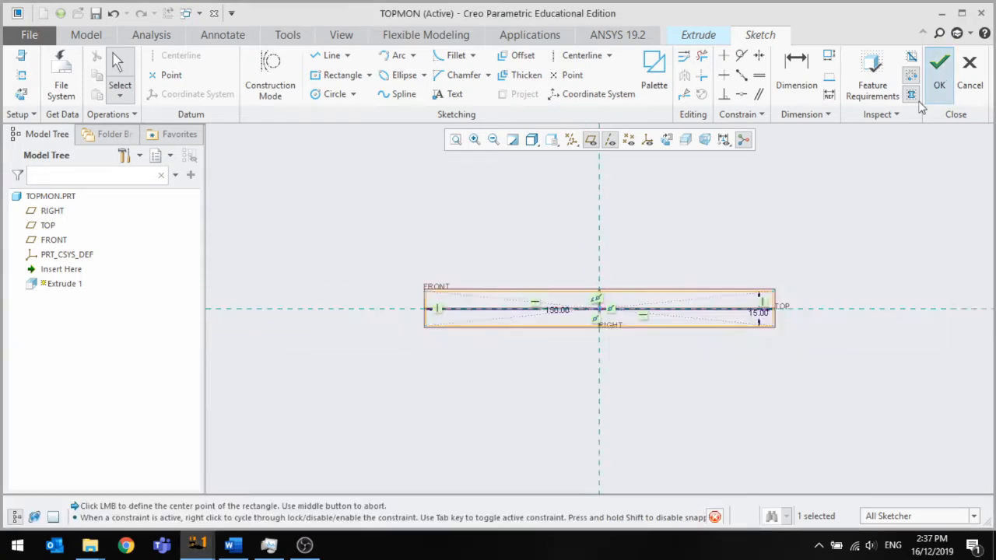
Finish the sketch and extrude the rectangle 3 mm into a solid strip
{"action": "left_click", "coordinate": [937, 74]}
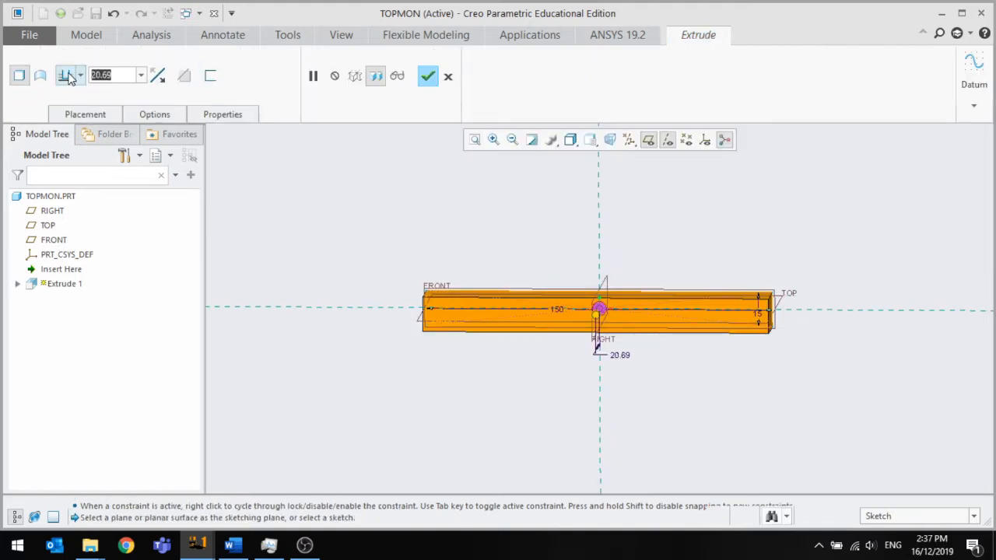
{"action": "type", "text": "3"}
{"action": "key", "text": "Return"}
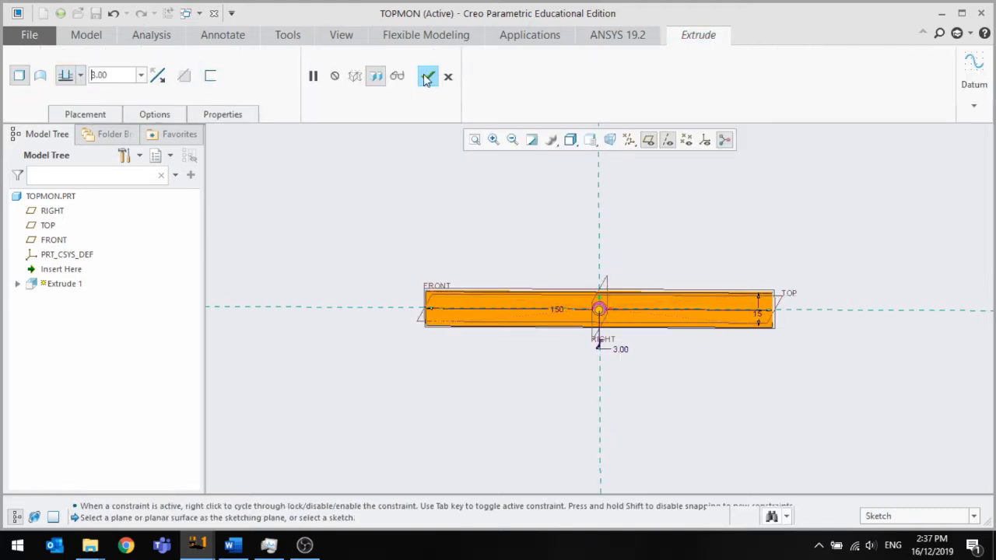
{"action": "left_click", "coordinate": [426, 77]}
{"action": "mouse_move", "coordinate": [451, 226]}
{"action": "middle_mouse_down"}
{"action": "mouse_move", "coordinate": [437, 259]}
{"action": "mouse_move", "coordinate": [438, 227]}
{"action": "middle_mouse_up"}
Switch to the MODULE_EXAMPLE assembly and measure the distance between the upright bus bar tab holes in the two cell tab rows
{"action": "mouse_move", "coordinate": [196, 545]}
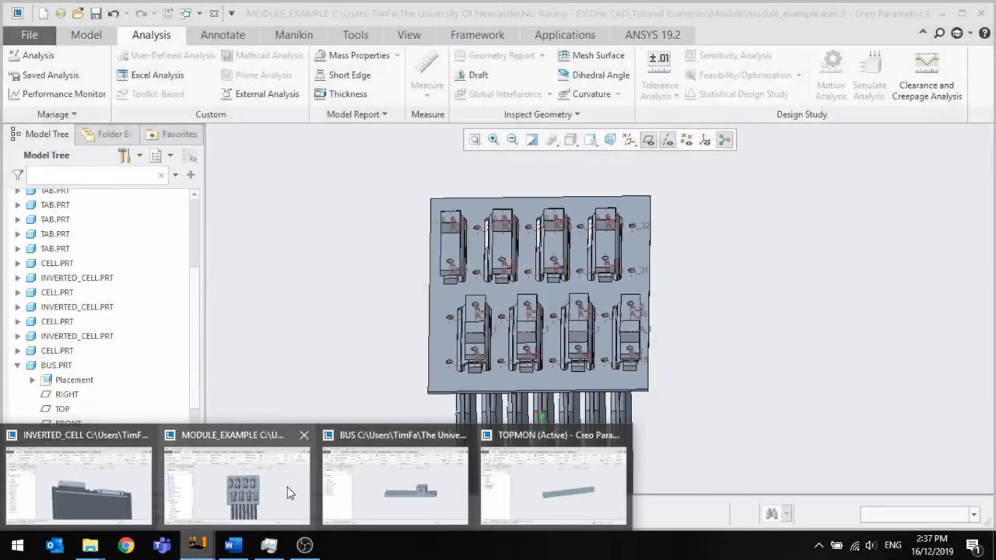
{"action": "left_click", "coordinate": [291, 494]}
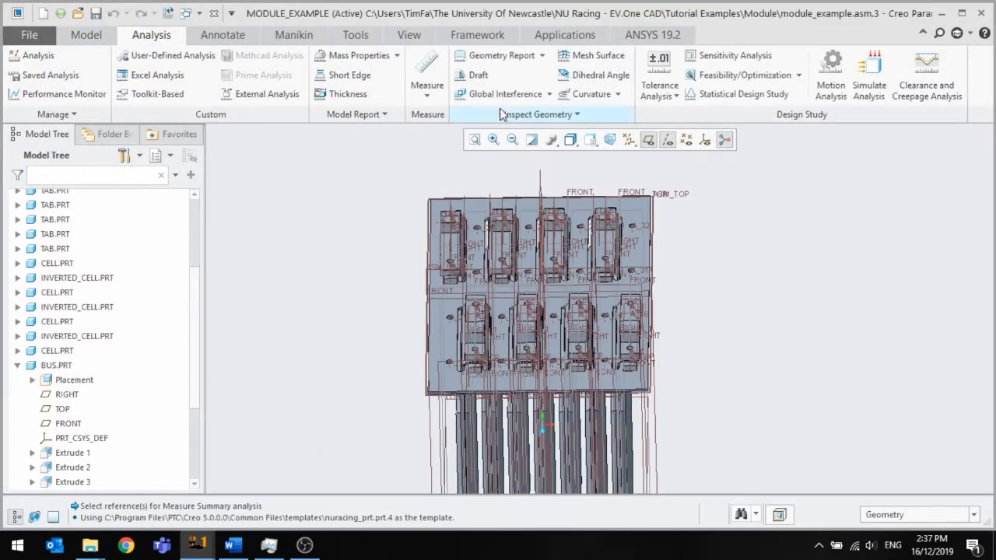
{"action": "left_click", "coordinate": [427, 78]}
{"action": "middle_click_drag", "start_coordinate": [480, 279], "coordinate": [654, 315]}
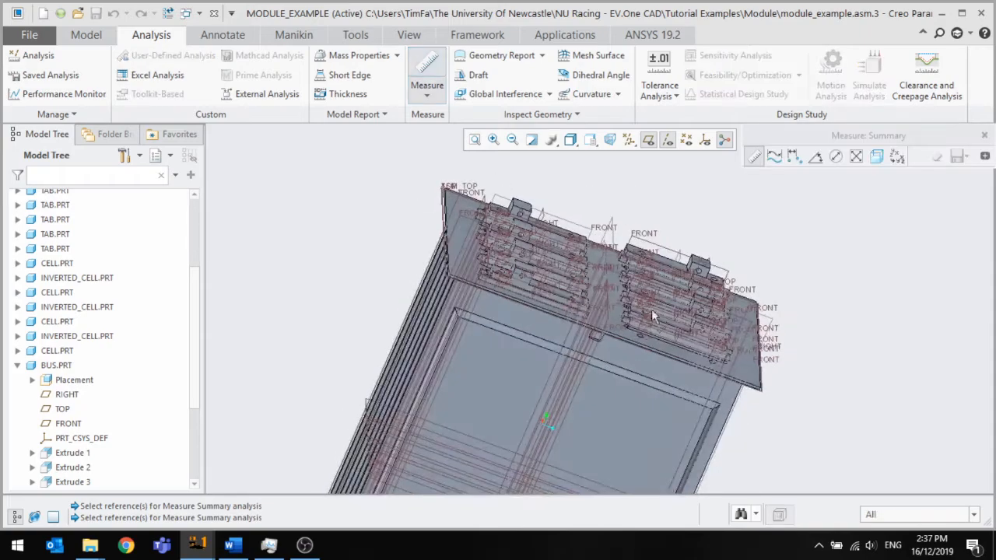
{"action": "scroll", "coordinate": [661, 327], "scroll_direction": "up", "scroll_amount": 8}
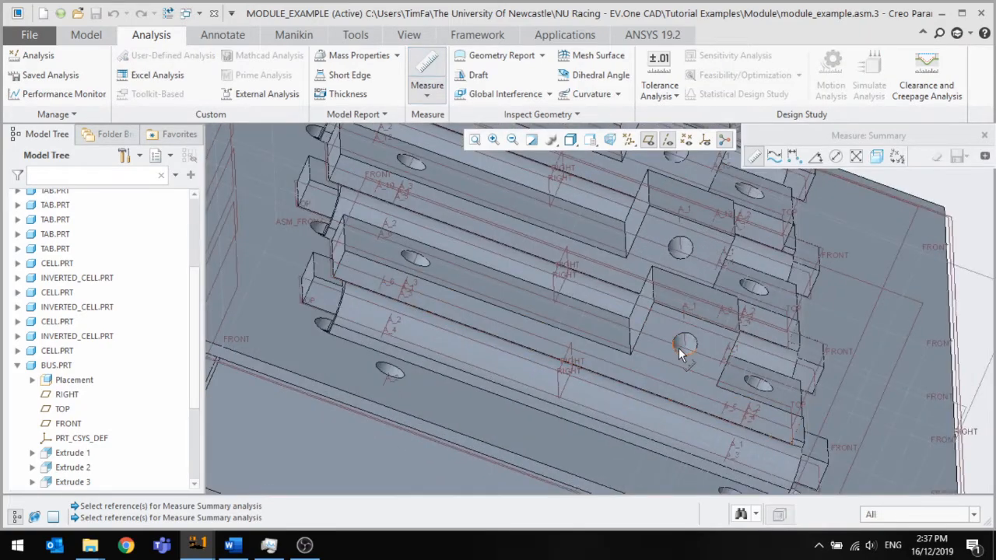
{"action": "left_click", "coordinate": [680, 346]}
{"action": "scroll", "coordinate": [680, 345], "scroll_direction": "down", "scroll_amount": 5}
{"action": "middle_click_drag", "start_coordinate": [544, 304], "coordinate": [446, 272]}
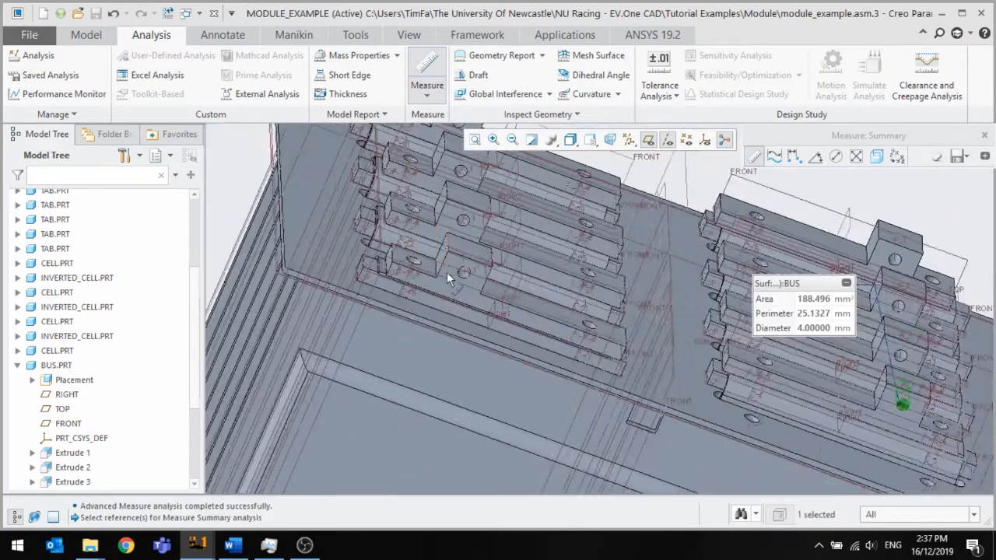
{"action": "scroll", "coordinate": [460, 270], "scroll_direction": "up", "scroll_amount": 8}
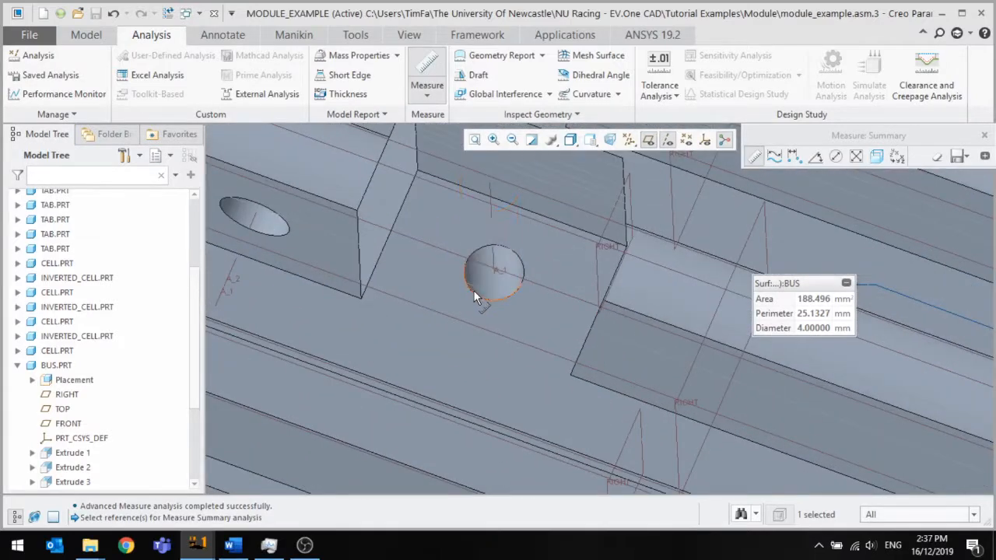
{"action": "left_click", "coordinate": [473, 290]}
{"action": "scroll", "coordinate": [462, 257], "scroll_direction": "down", "scroll_amount": 3}
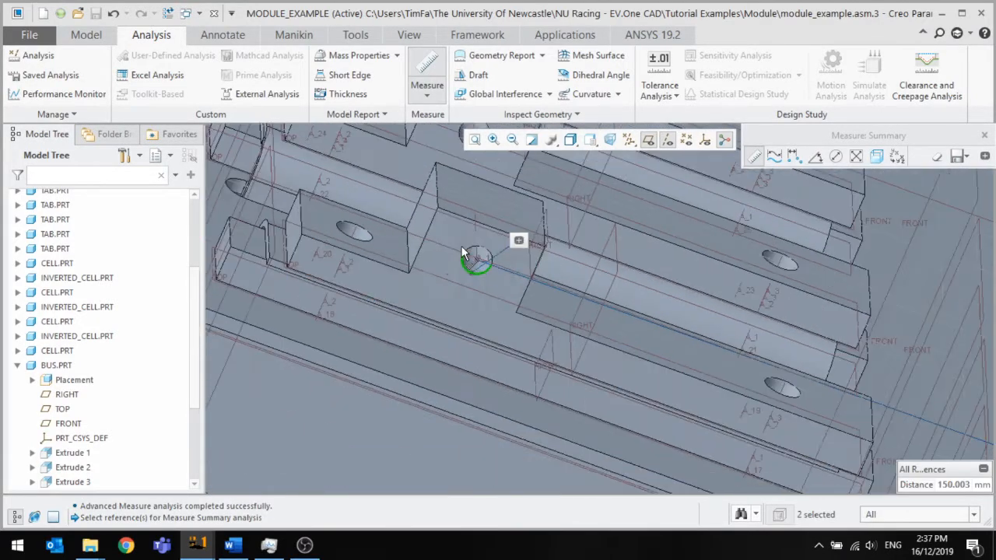
{"action": "scroll", "coordinate": [462, 252], "scroll_direction": "down", "scroll_amount": 5}
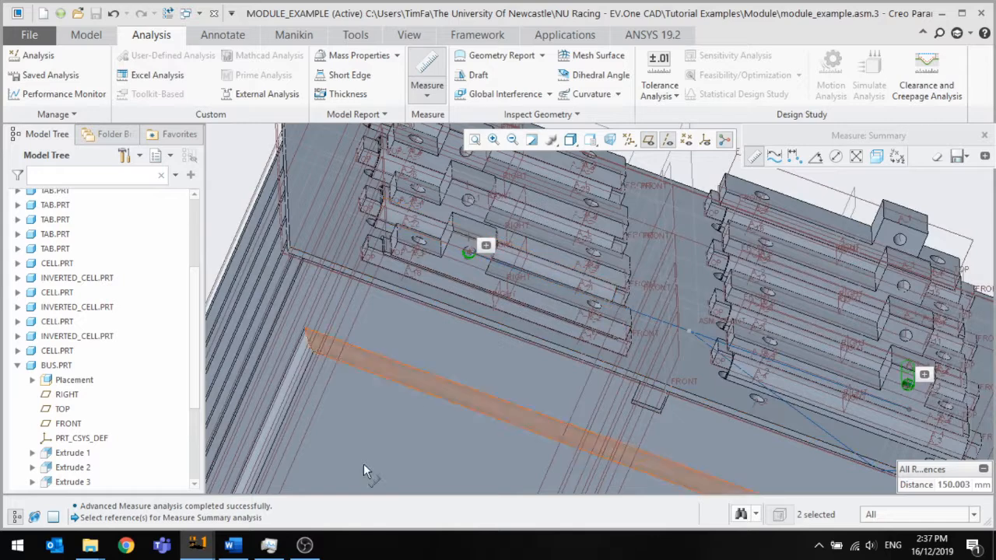
Close the measurement in the module assembly and switch back to the TOPMON part
{"action": "mouse_move", "coordinate": [198, 544]}
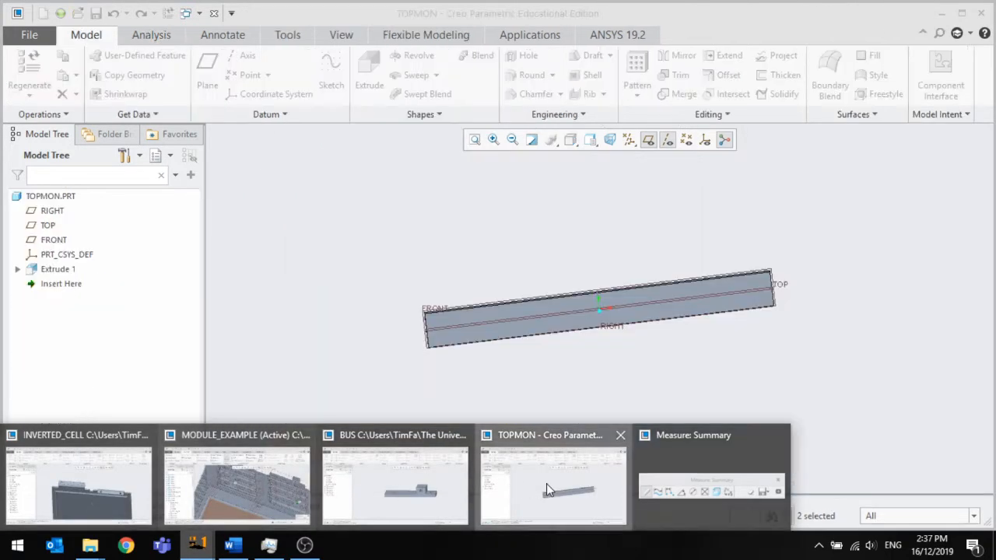
{"action": "left_click", "coordinate": [548, 488]}
{"action": "mouse_move", "coordinate": [204, 537]}
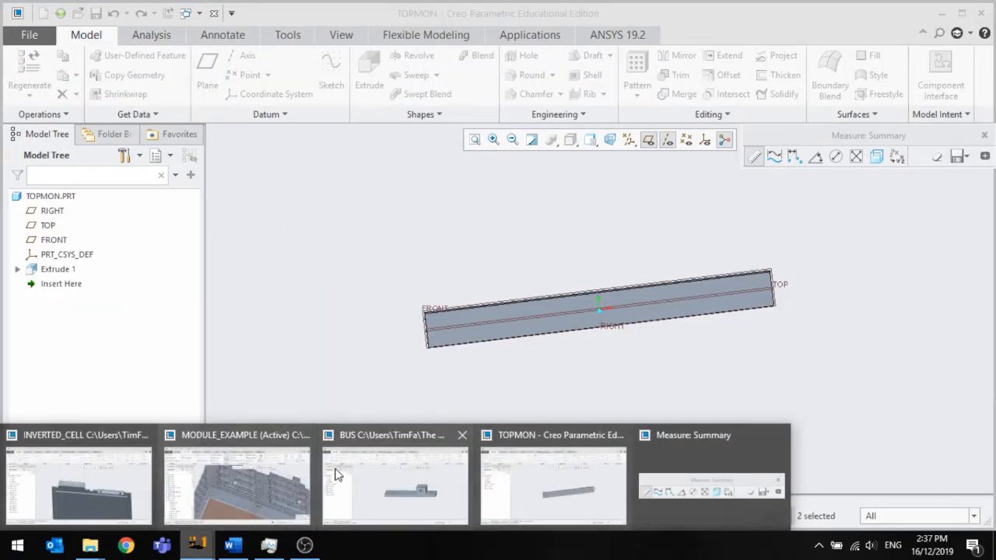
{"action": "left_click", "coordinate": [724, 467]}
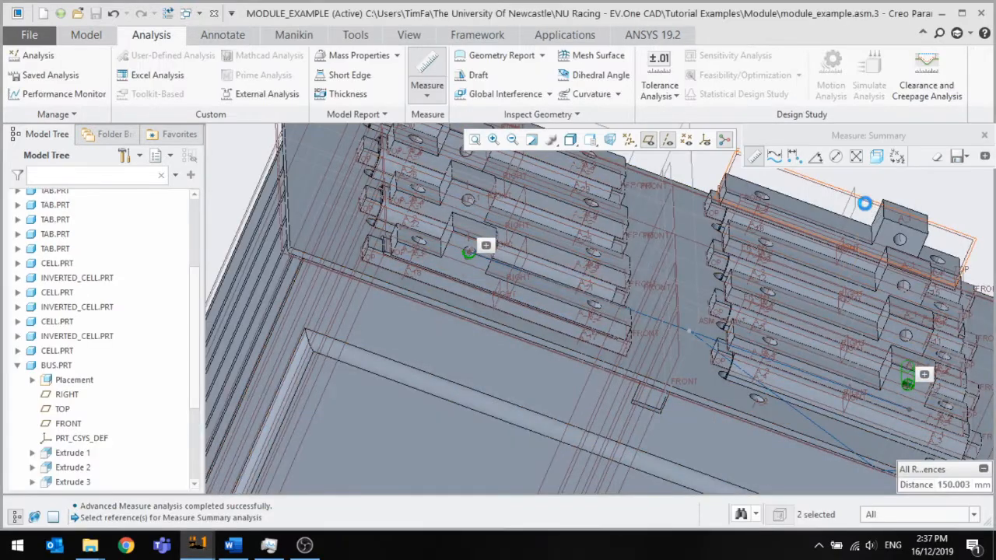
{"action": "key", "text": "Escape"}
{"action": "mouse_move", "coordinate": [208, 541]}
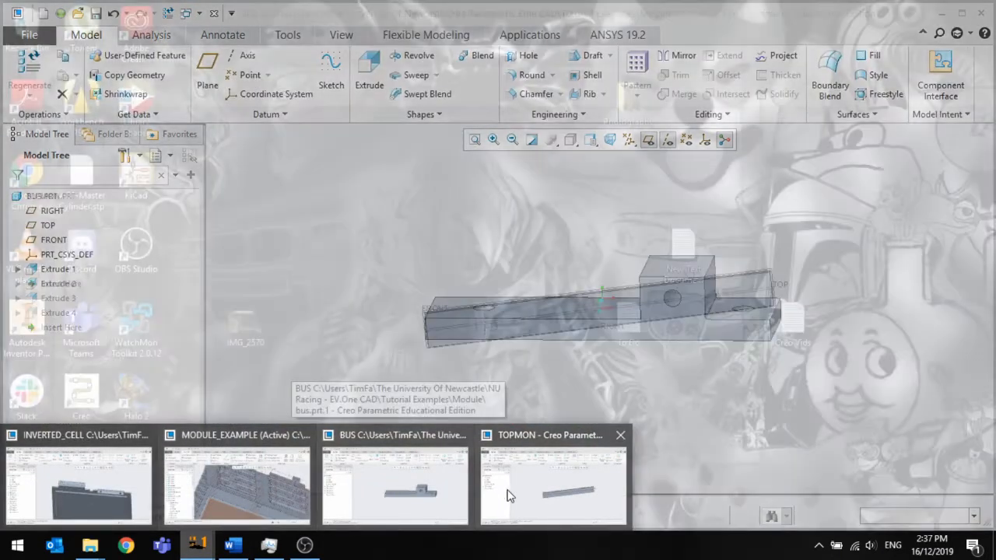
{"action": "left_click", "coordinate": [506, 496]}
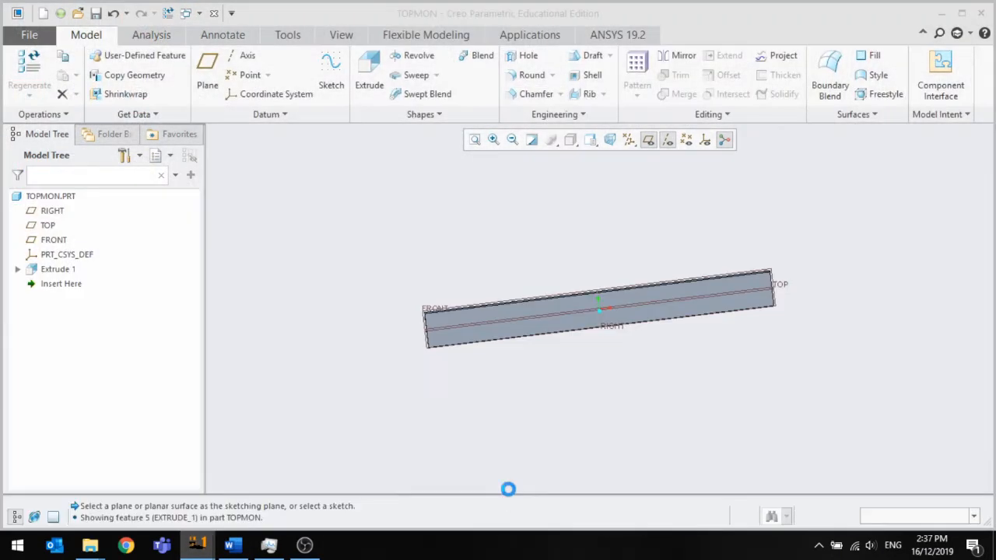
Redefine the strip's extrusion with a rectangle length of 170 mm
{"action": "left_click", "coordinate": [72, 269]}
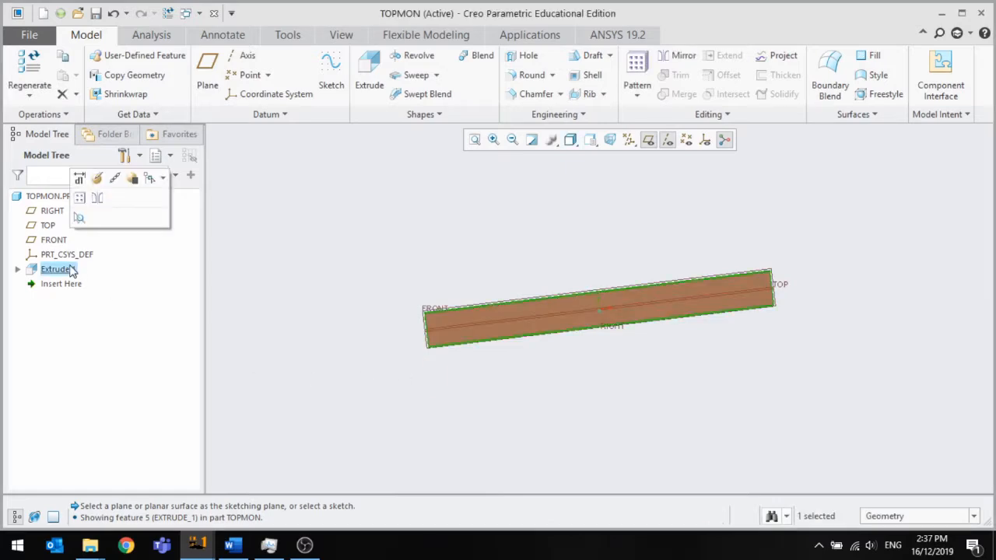
{"action": "left_click", "coordinate": [98, 177]}
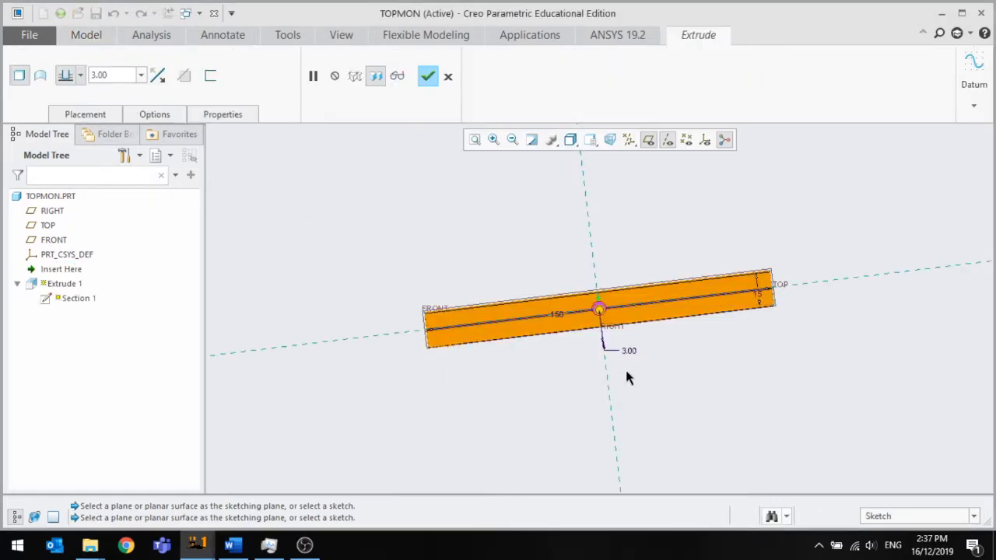
{"action": "scroll", "coordinate": [576, 322], "scroll_direction": "down", "scroll_amount": 3}
{"action": "double_click", "coordinate": [537, 300]}
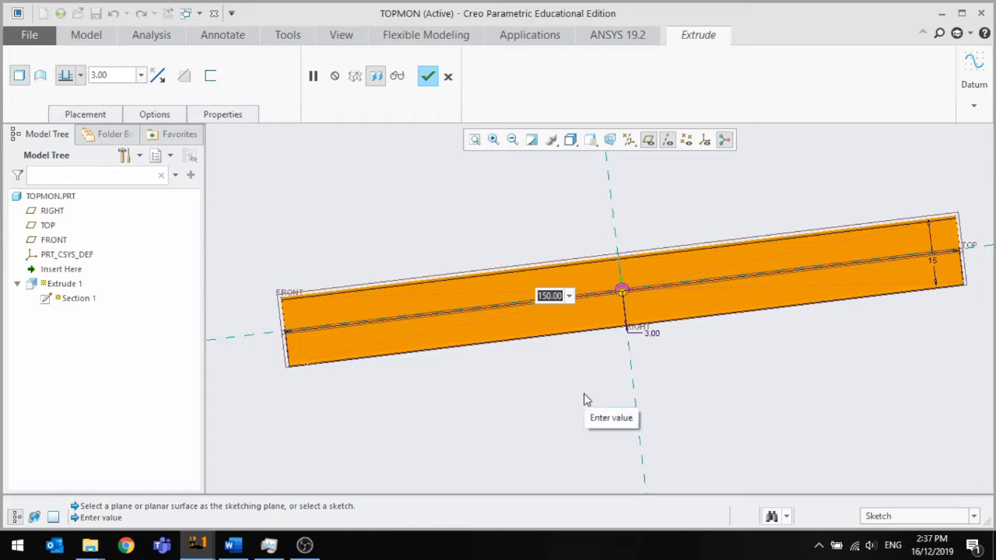
{"action": "type", "text": "170"}
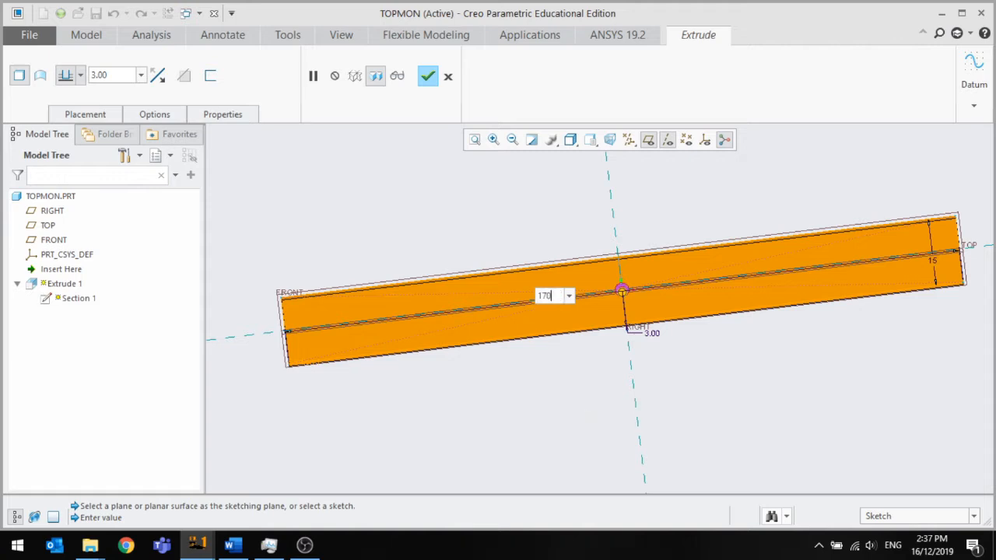
{"action": "key", "text": "Return"}
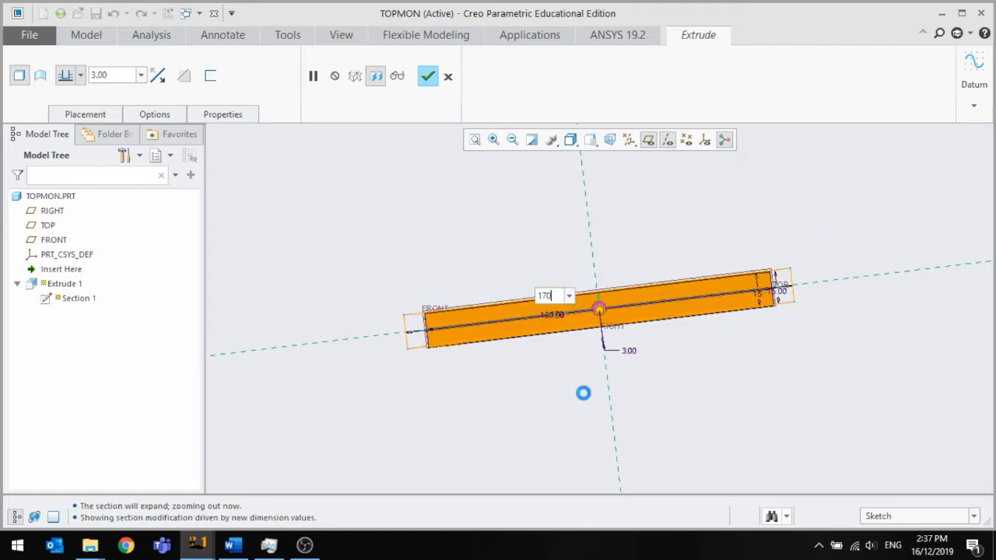
{"action": "left_click", "coordinate": [428, 75]}
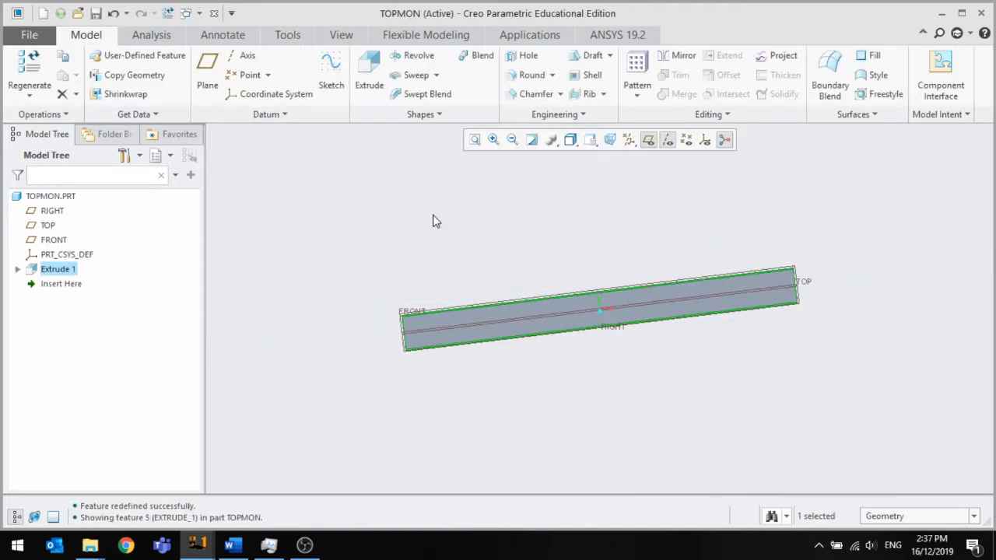
Start an extrusion sketch on the strip's large face and draw a horizontal centreline through the origin
{"action": "left_click", "coordinate": [377, 82]}
{"action": "left_click", "coordinate": [526, 304]}
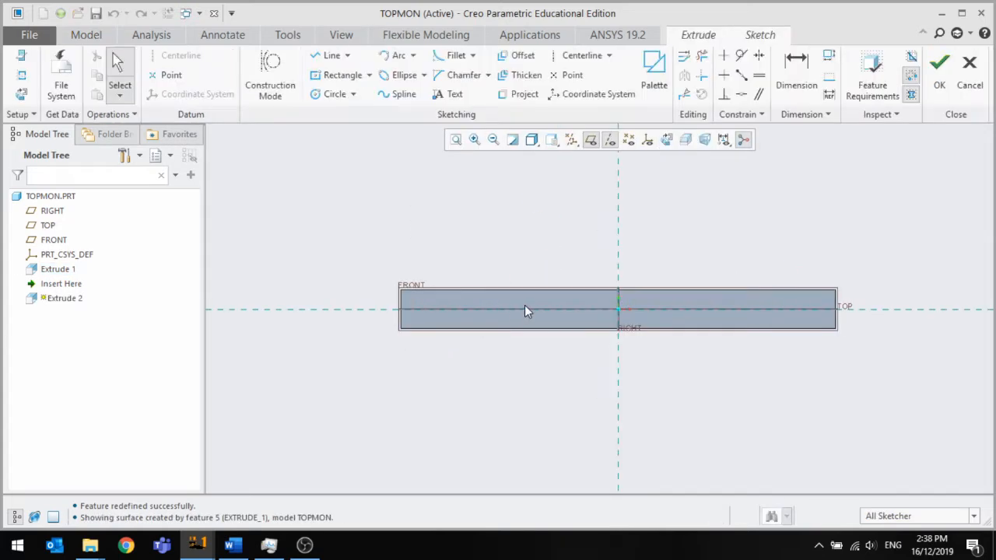
{"action": "left_click", "coordinate": [582, 55]}
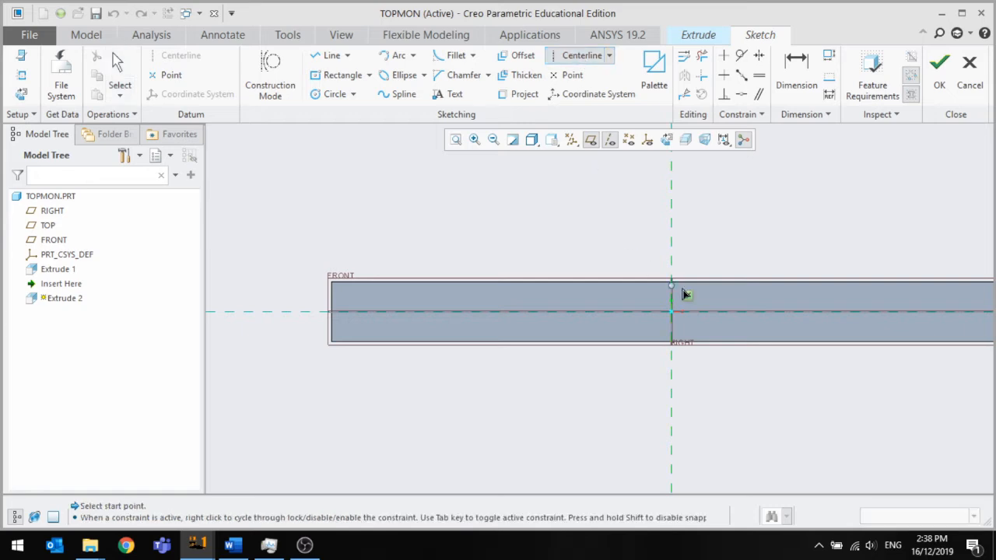
{"action": "left_click", "coordinate": [674, 317]}
{"action": "left_click", "coordinate": [731, 315]}
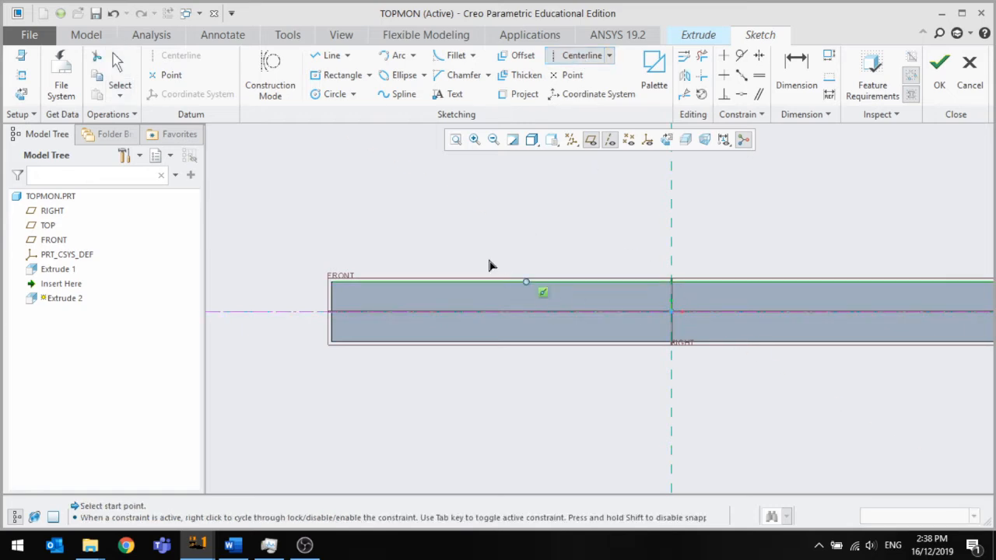
Sketch two equal circles about 9 mm in diameter on the centreline, about 75 mm left and 47 mm right of the origin
{"action": "left_click", "coordinate": [334, 93]}
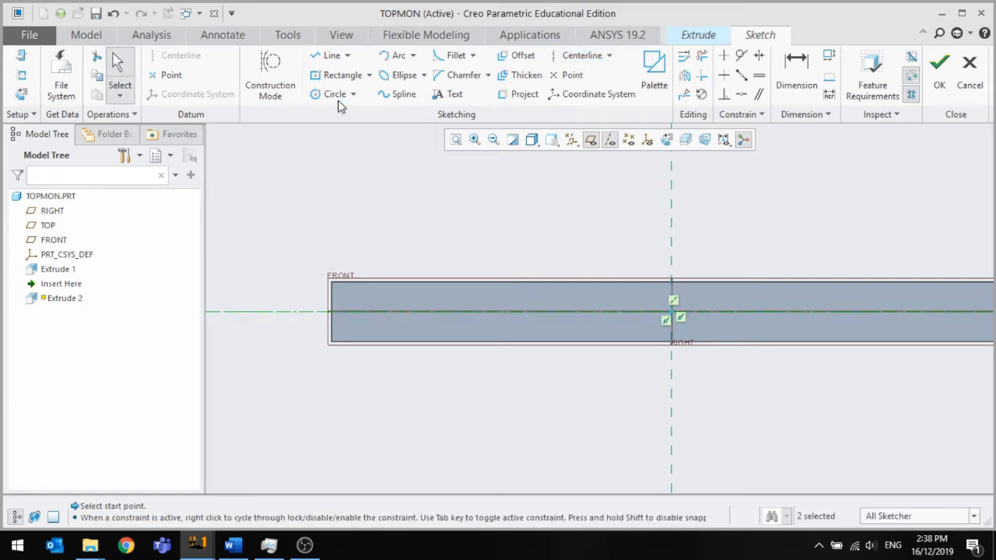
{"action": "left_click", "coordinate": [371, 314]}
{"action": "left_click", "coordinate": [389, 312]}
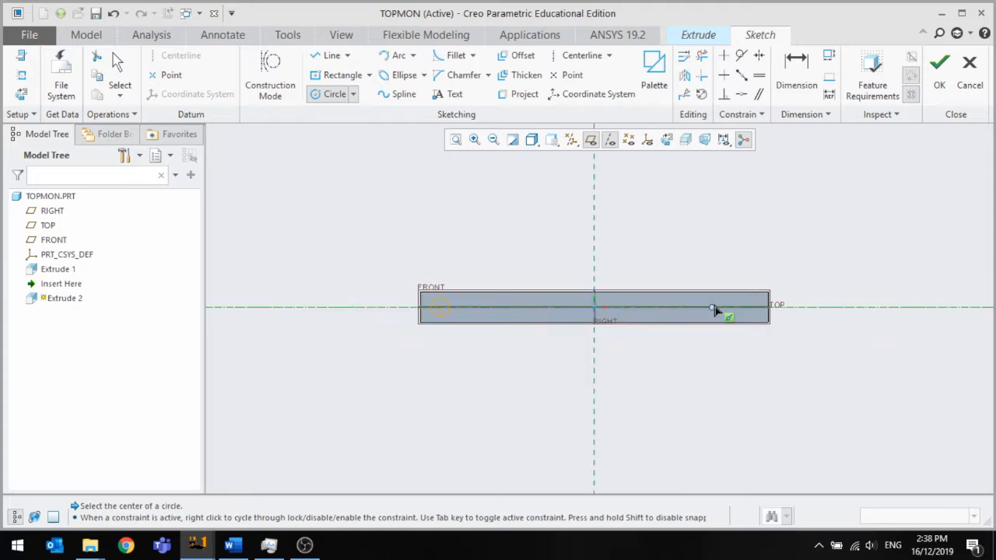
{"action": "left_click", "coordinate": [691, 309]}
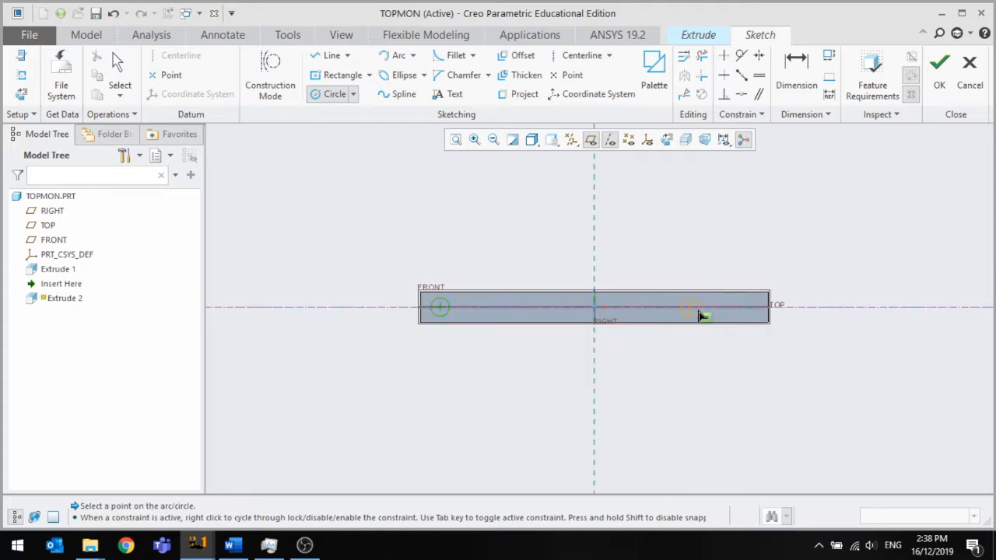
{"action": "left_click", "coordinate": [698, 314]}
{"action": "middle_click", "coordinate": [607, 306]}
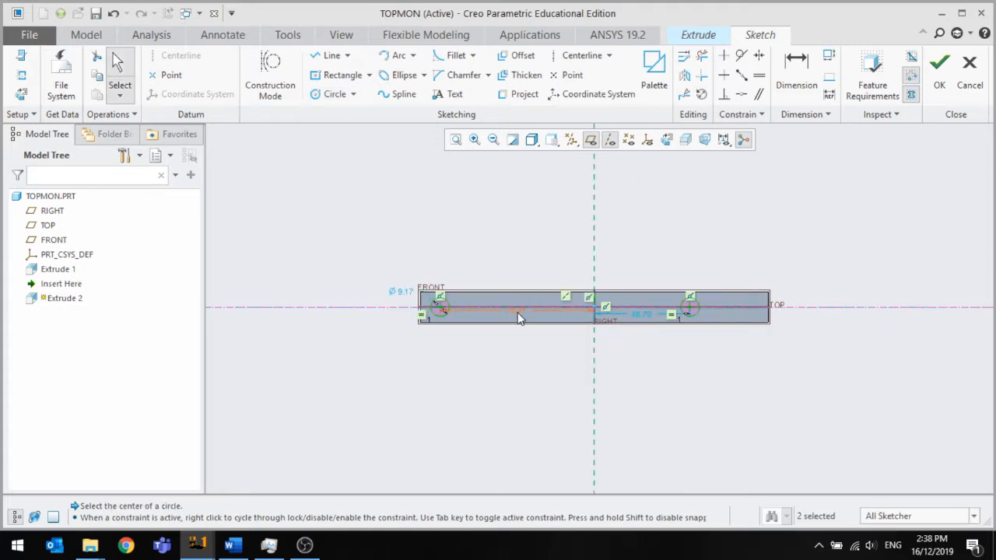
Dimension the spacing between the two circle centres as 150 mm
{"action": "left_click", "coordinate": [795, 77]}
{"action": "scroll", "coordinate": [745, 300], "scroll_direction": "up", "scroll_amount": 4}
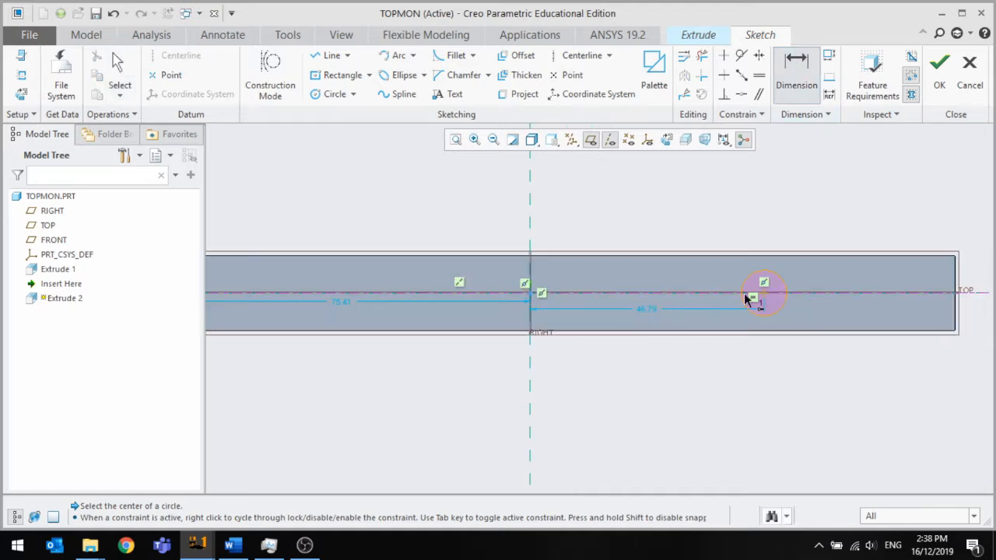
{"action": "scroll", "coordinate": [774, 311], "scroll_direction": "down", "scroll_amount": 3}
{"action": "scroll", "coordinate": [537, 309], "scroll_direction": "up", "scroll_amount": 2}
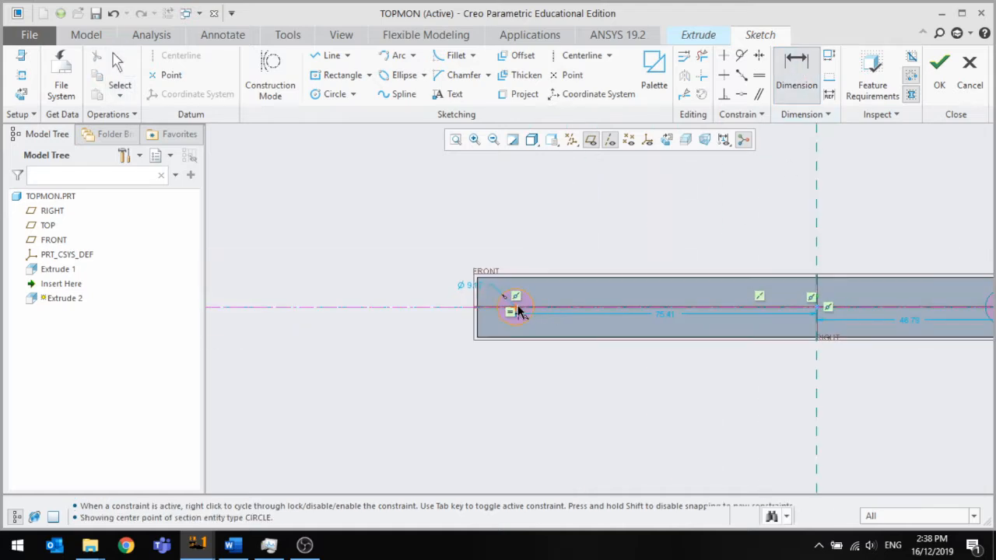
{"action": "left_click", "coordinate": [519, 315]}
{"action": "middle_click", "coordinate": [614, 300]}
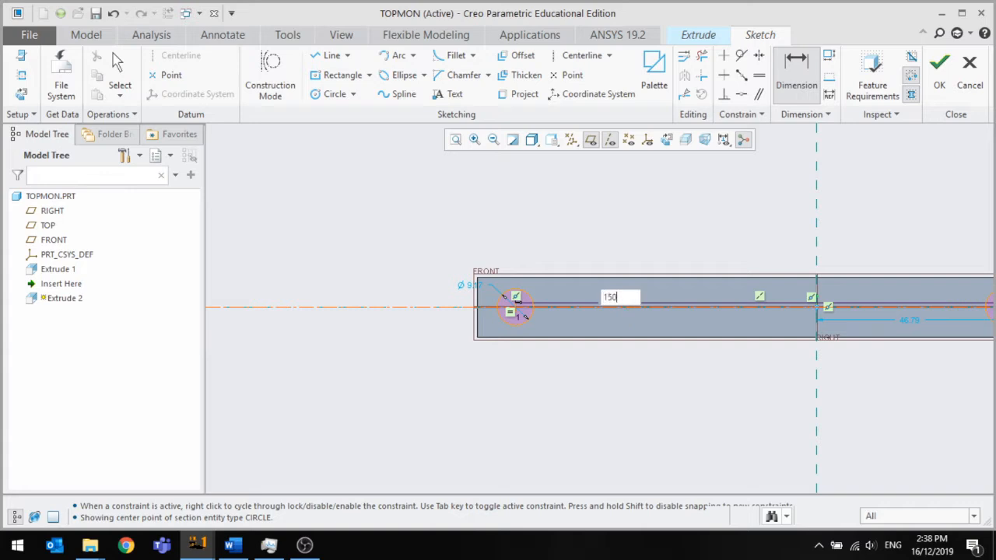
{"action": "type", "text": "150"}
{"action": "key", "text": "Return"}
Dimension the right circle's centre 10 mm from the strip's right end
{"action": "scroll", "coordinate": [724, 318], "scroll_direction": "down", "scroll_amount": 2}
{"action": "scroll", "coordinate": [665, 329], "scroll_direction": "up", "scroll_amount": 2}
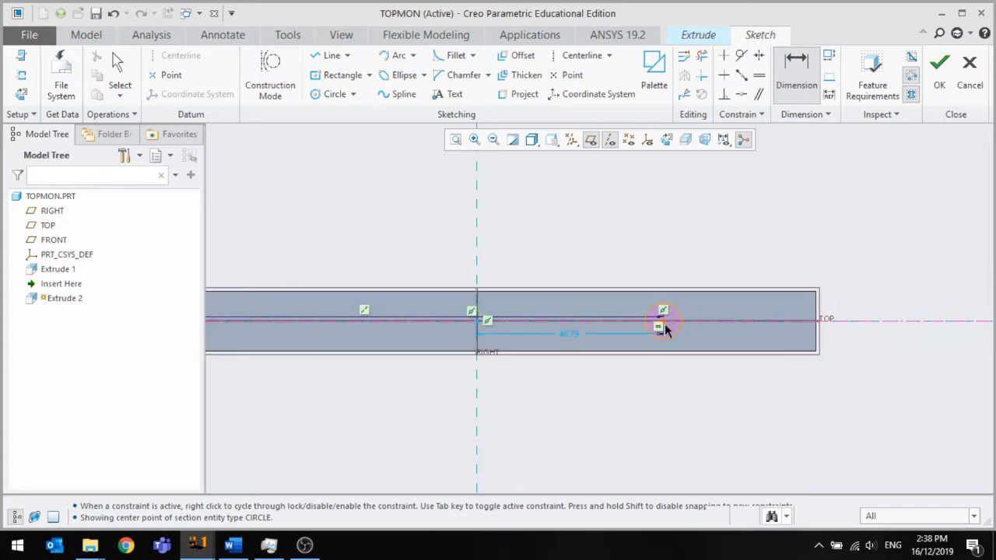
{"action": "left_click", "coordinate": [816, 338]}
{"action": "middle_click", "coordinate": [778, 319]}
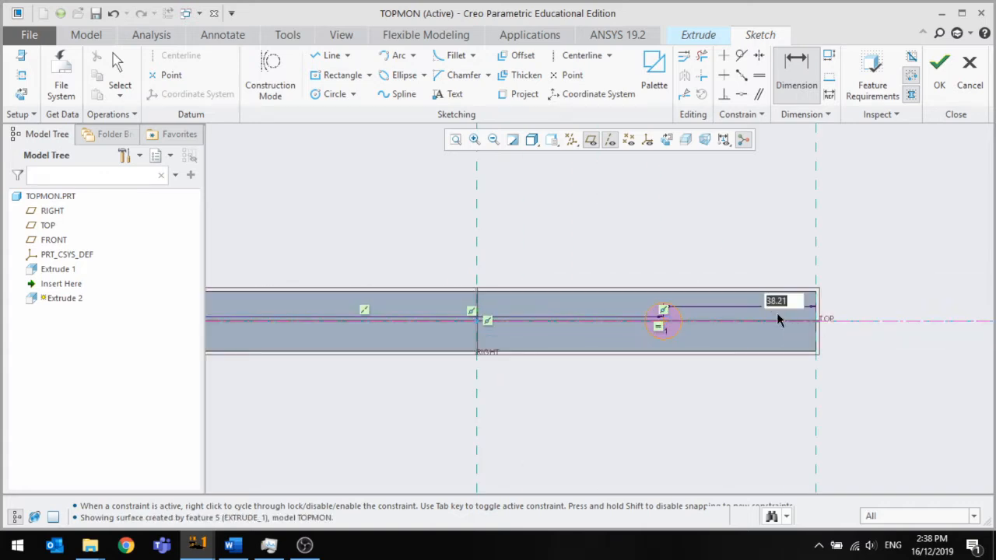
{"action": "type", "text": "10"}
{"action": "key", "text": "Return"}
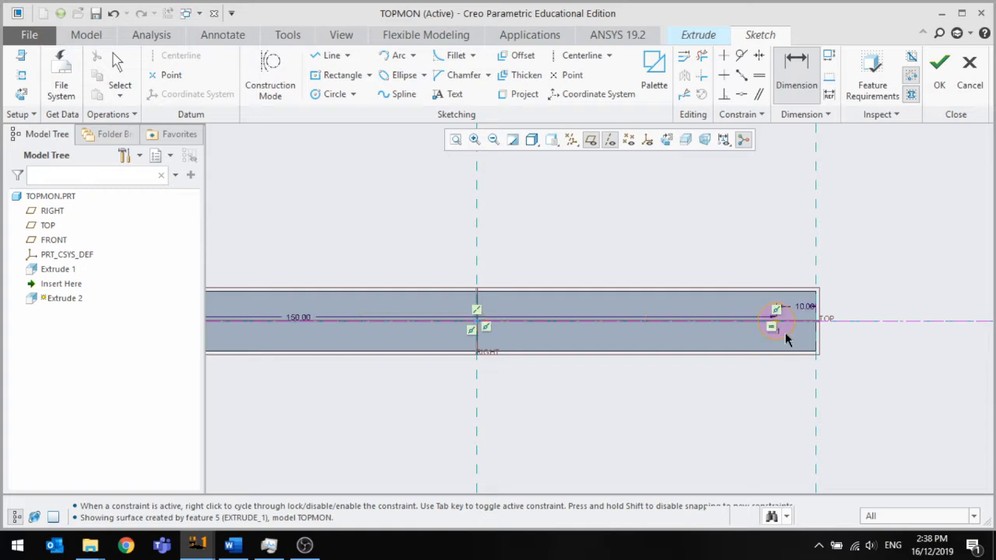
Set the diameter of the two equal circles to 5 mm
{"action": "scroll", "coordinate": [789, 333], "scroll_direction": "down", "scroll_amount": 2}
{"action": "scroll", "coordinate": [794, 334], "scroll_direction": "up", "scroll_amount": 2}
{"action": "scroll", "coordinate": [791, 327], "scroll_direction": "down", "scroll_amount": 1}
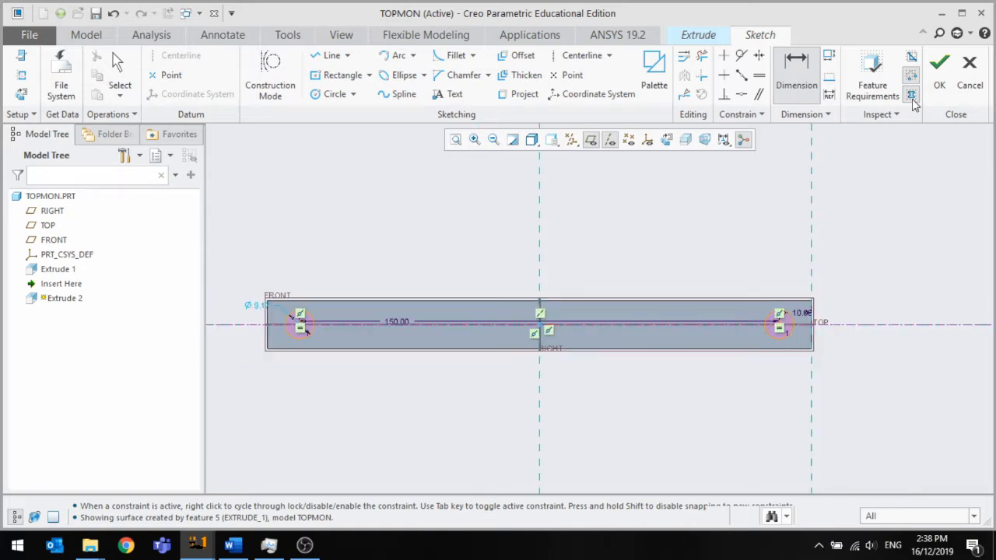
{"action": "double_click", "coordinate": [262, 311]}
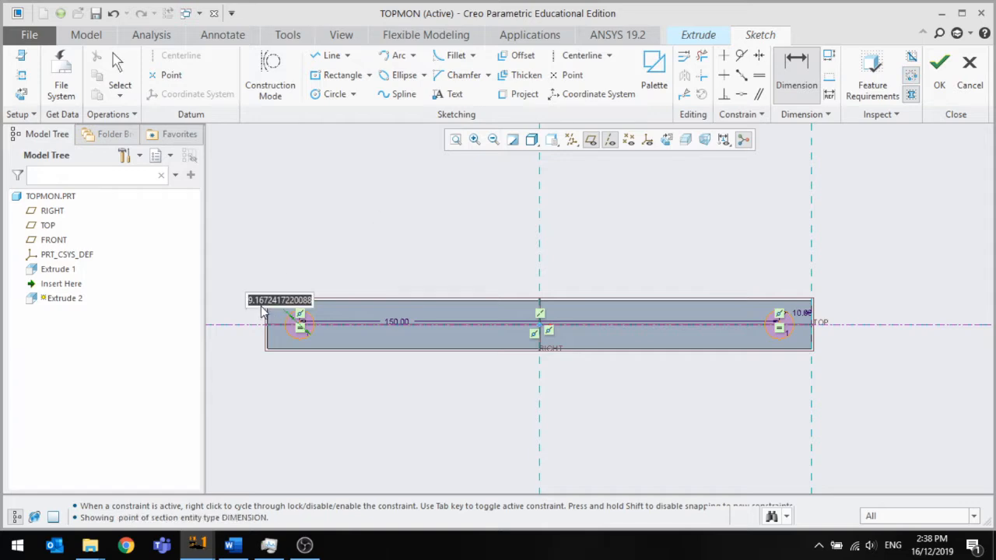
{"action": "type", "text": "10"}
{"action": "key", "text": "Return"}
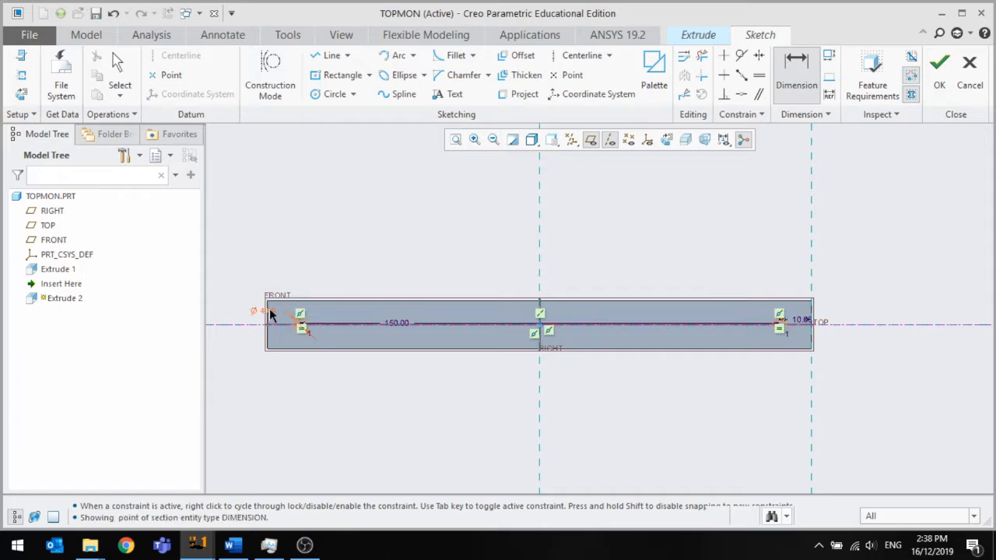
{"action": "double_click", "coordinate": [270, 313]}
{"action": "type", "text": "5"}
{"action": "key", "text": "Return"}
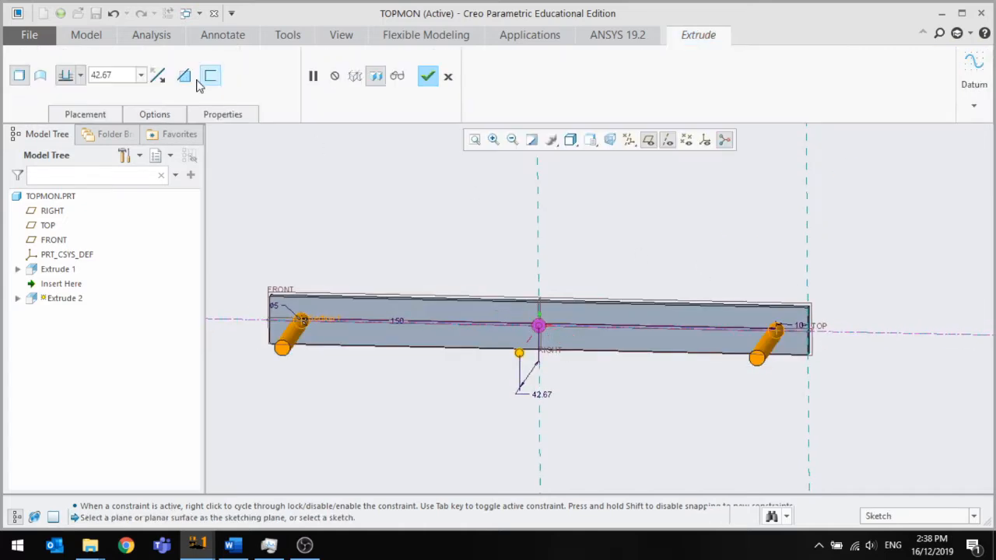
Finish the sketch and reverse the circles' extrusion into the strip so it removes material
{"action": "left_click", "coordinate": [159, 75]}
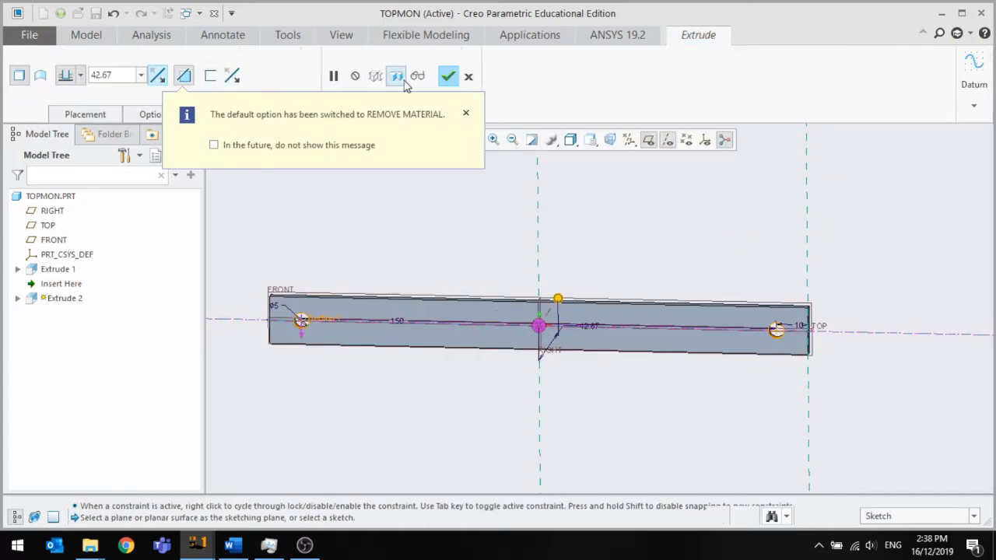
Complete the material-removing extrusion of the two diameter 5 holes near the bar's ends
{"action": "left_click", "coordinate": [448, 77]}
{"action": "middle_click_drag", "start_coordinate": [460, 243], "coordinate": [499, 264]}
{"action": "scroll", "coordinate": [627, 355], "scroll_direction": "up", "scroll_amount": 5}
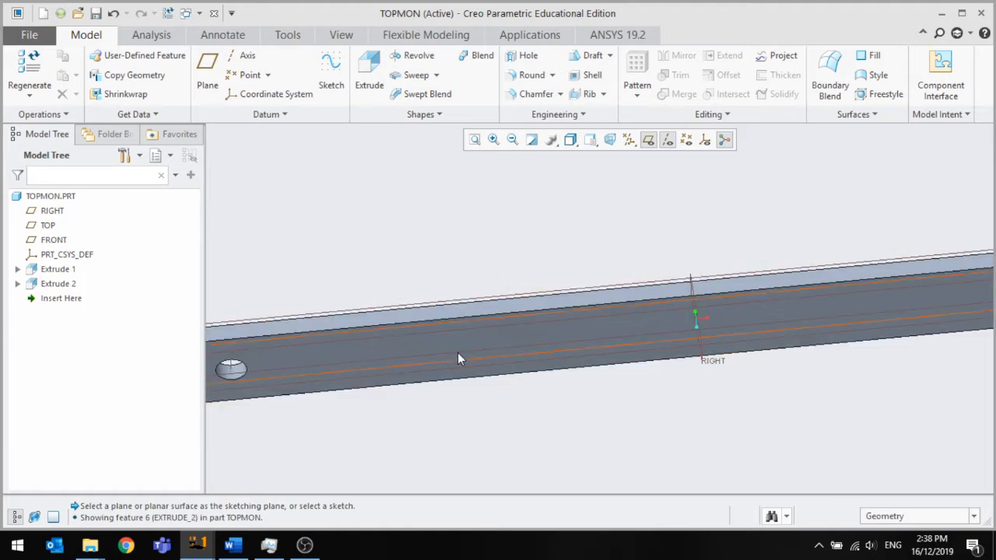
{"action": "scroll", "coordinate": [456, 356], "scroll_direction": "down", "scroll_amount": 5}
{"action": "mouse_move", "coordinate": [455, 355]}
{"action": "middle_mouse_down", "text": "shift"}
{"action": "mouse_move", "coordinate": [404, 342]}
{"action": "mouse_move", "coordinate": [351, 291]}
{"action": "mouse_move", "coordinate": [381, 333]}
{"action": "middle_mouse_up", "text": "shift"}
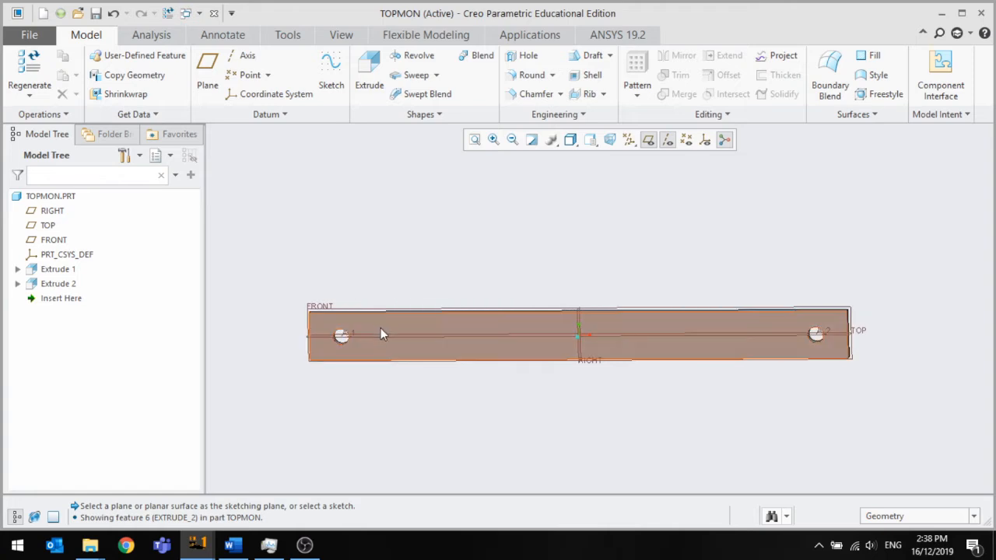
{"action": "scroll", "coordinate": [395, 331], "scroll_direction": "up", "scroll_amount": 3}
{"action": "scroll", "coordinate": [395, 331], "scroll_direction": "down", "scroll_amount": 3}
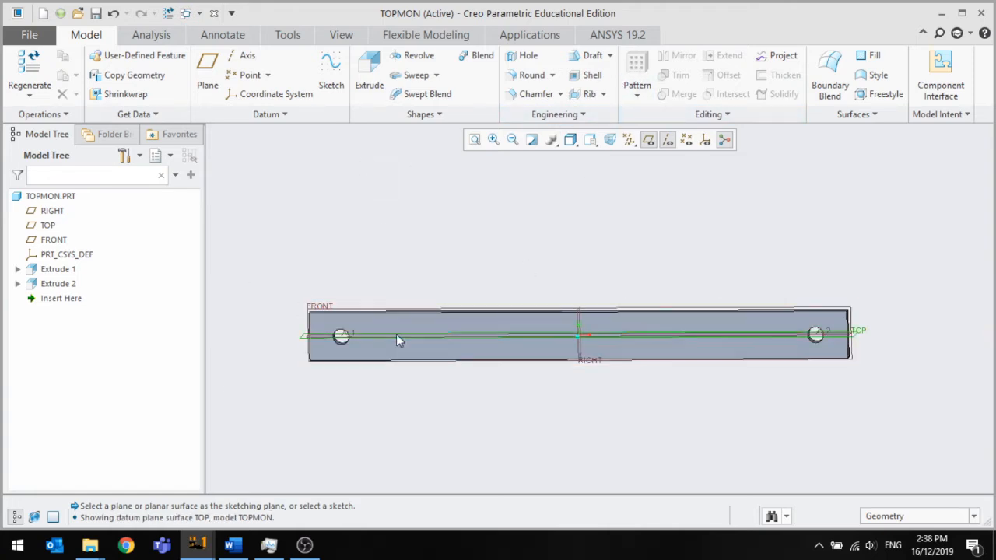
Start a new extrusion sketch on the bar's large front face
{"action": "left_click", "coordinate": [396, 334]}
{"action": "left_click", "coordinate": [395, 327]}
{"action": "scroll", "coordinate": [396, 327], "scroll_direction": "up", "scroll_amount": 3}
{"action": "scroll", "coordinate": [396, 330], "scroll_direction": "down", "scroll_amount": 3}
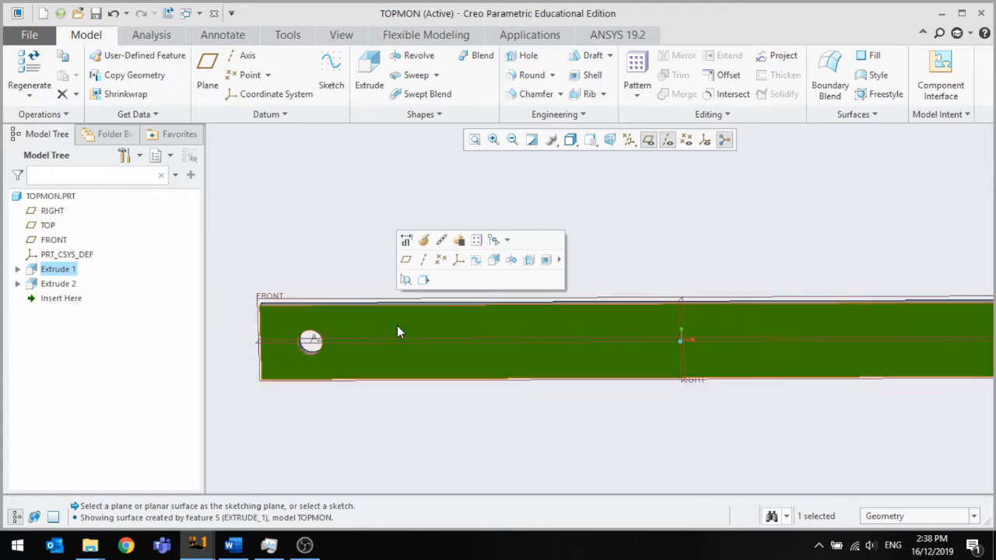
{"action": "left_click", "coordinate": [369, 72]}
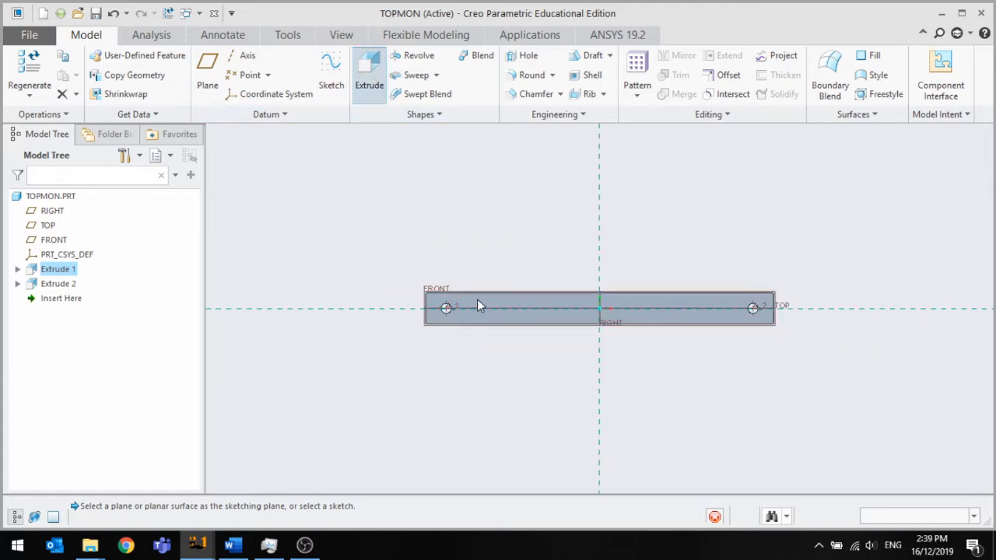
{"action": "left_click", "coordinate": [477, 298]}
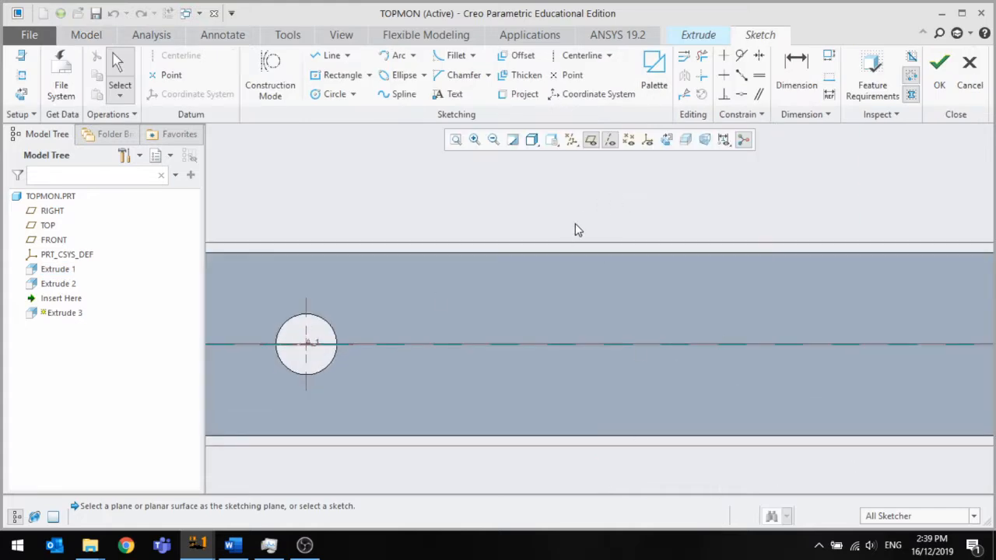
{"action": "scroll", "coordinate": [542, 327], "scroll_direction": "down", "scroll_amount": 3}
{"action": "mouse_move", "coordinate": [542, 327]}
{"action": "middle_mouse_down"}
{"action": "mouse_move", "coordinate": [553, 417]}
{"action": "mouse_move", "coordinate": [553, 303]}
{"action": "mouse_move", "coordinate": [544, 309]}
{"action": "mouse_move", "coordinate": [564, 321]}
{"action": "middle_mouse_up"}
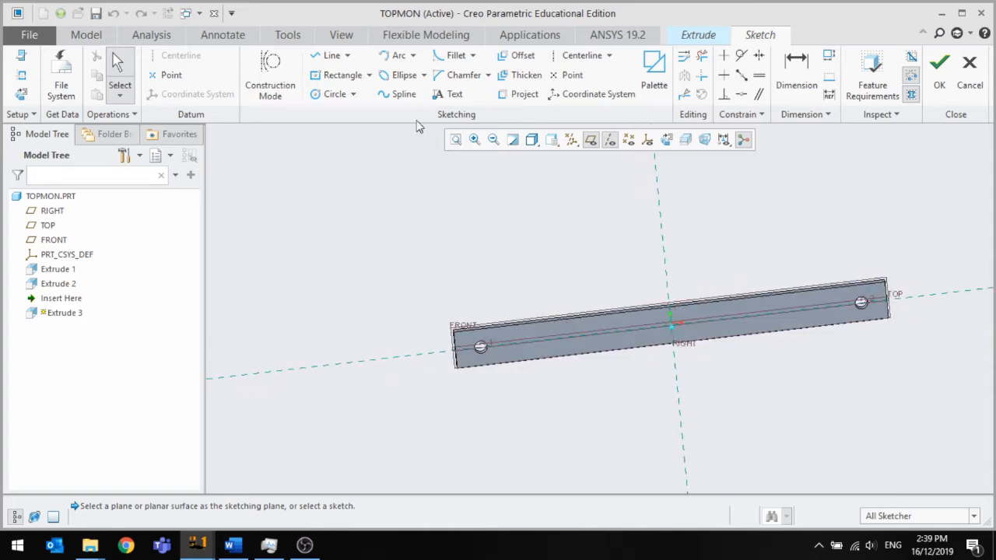
Sketch a center rectangle about 5 wide beside the hole at the FRONT-label end, about 61 from the vertical centerline, and finish the sketch
{"action": "left_click", "coordinate": [340, 74]}
{"action": "scroll", "coordinate": [560, 401], "scroll_direction": "up", "scroll_amount": 4}
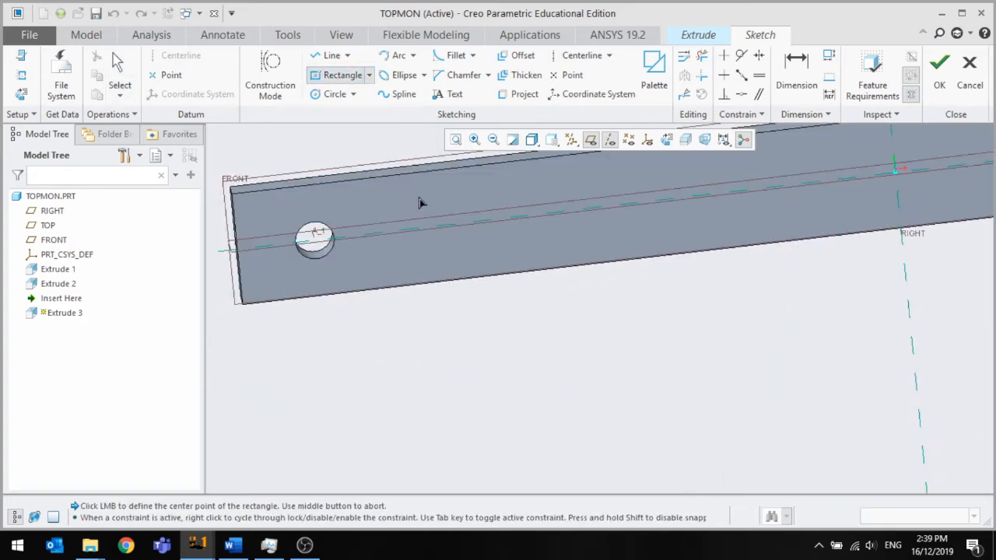
{"action": "middle_click", "coordinate": [449, 213]}
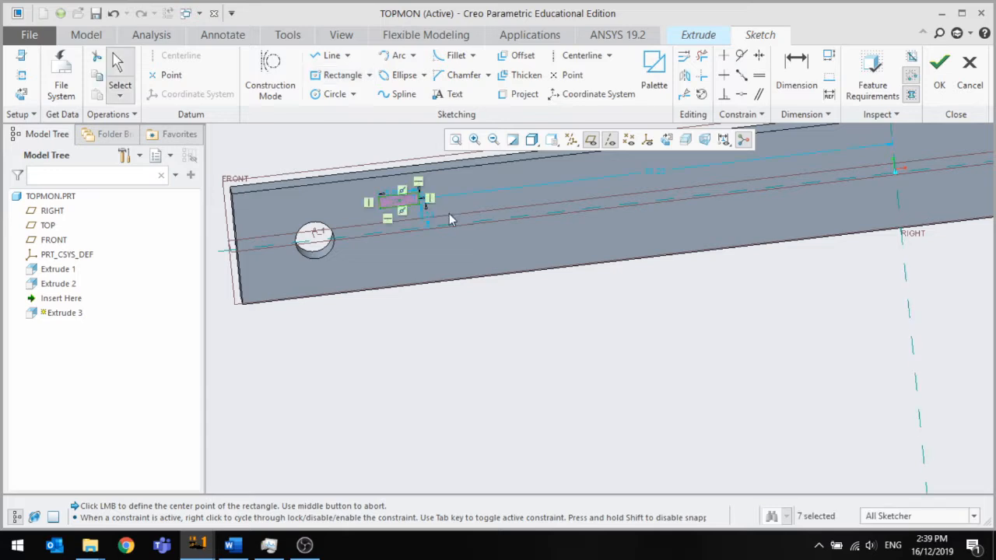
{"action": "left_click", "coordinate": [938, 68]}
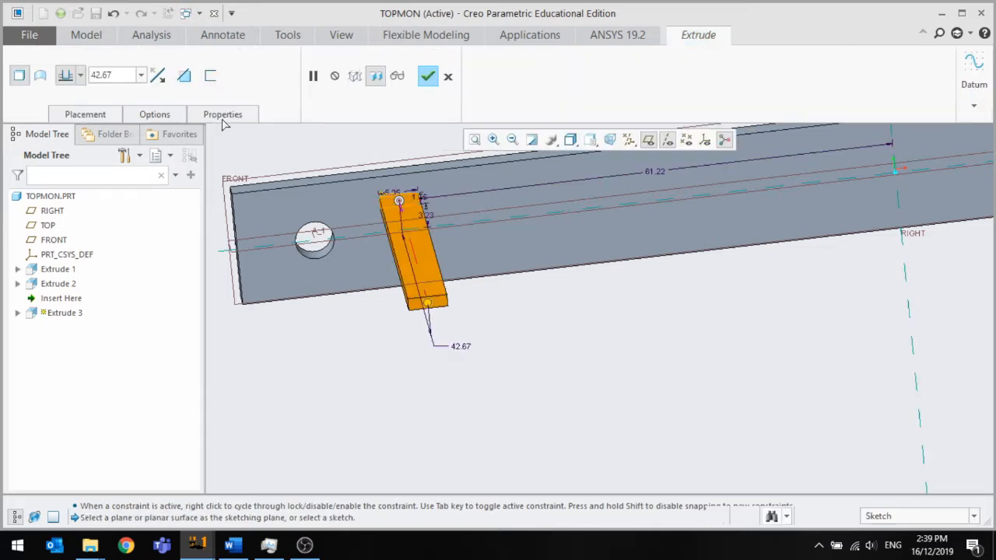
Extrude the small rectangle to a depth of 0.5
{"action": "key", "text": "BackSpace"}
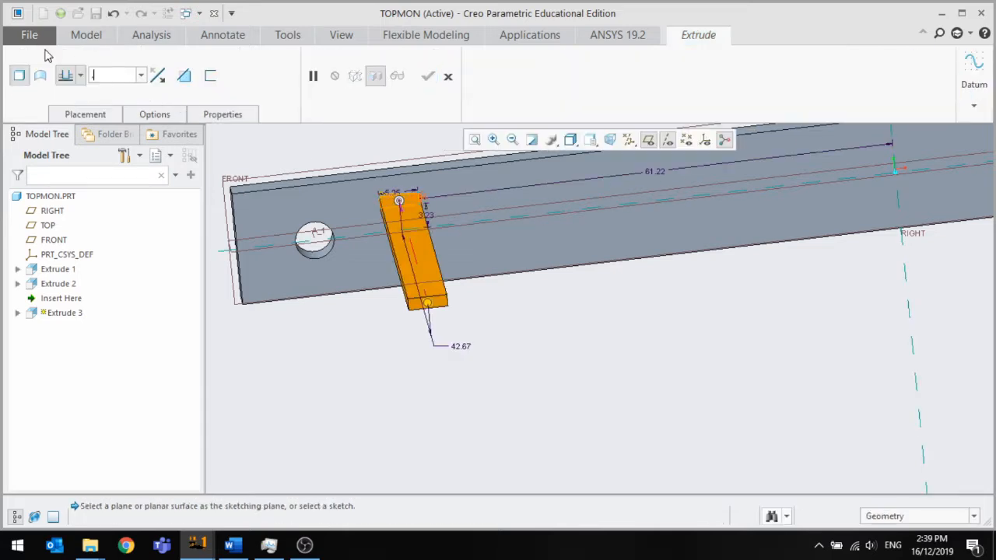
{"action": "type", "text": ".5"}
{"action": "key", "text": "Return"}
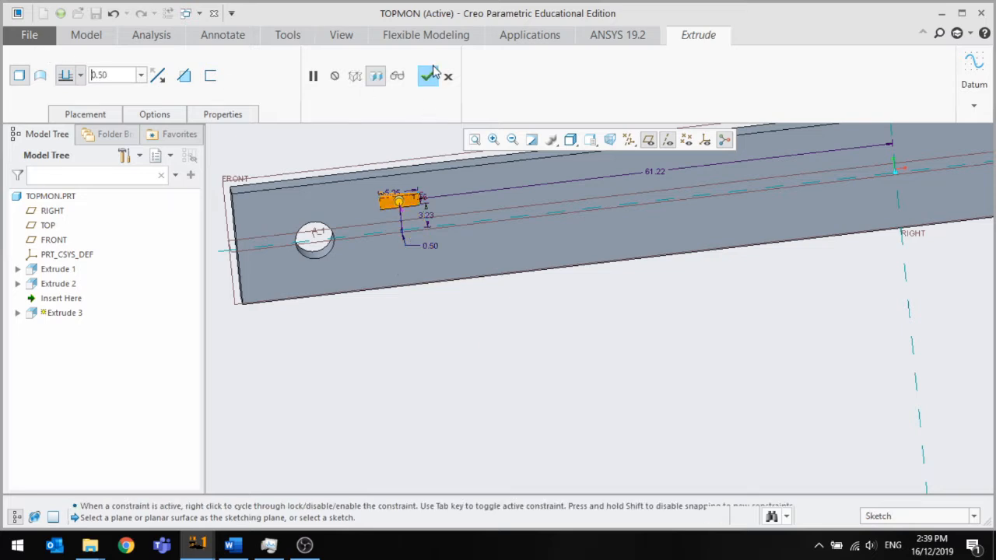
{"action": "left_click", "coordinate": [428, 75]}
{"action": "scroll", "coordinate": [462, 309], "scroll_direction": "down", "scroll_amount": 3}
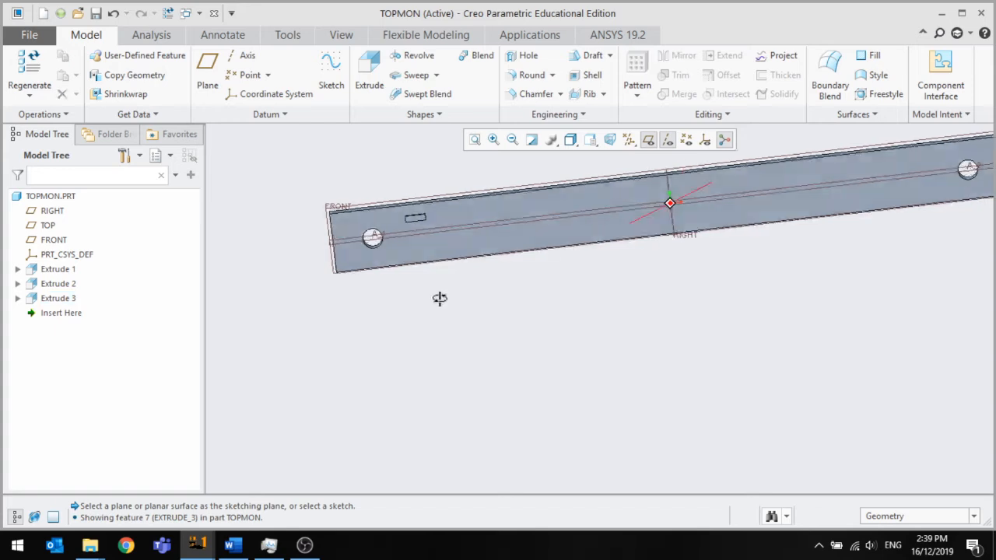
Start a Direction pattern of the small rectangular extrusion along the bar's long upper edge, flipped to run toward the bar's middle
{"action": "left_click", "coordinate": [60, 298]}
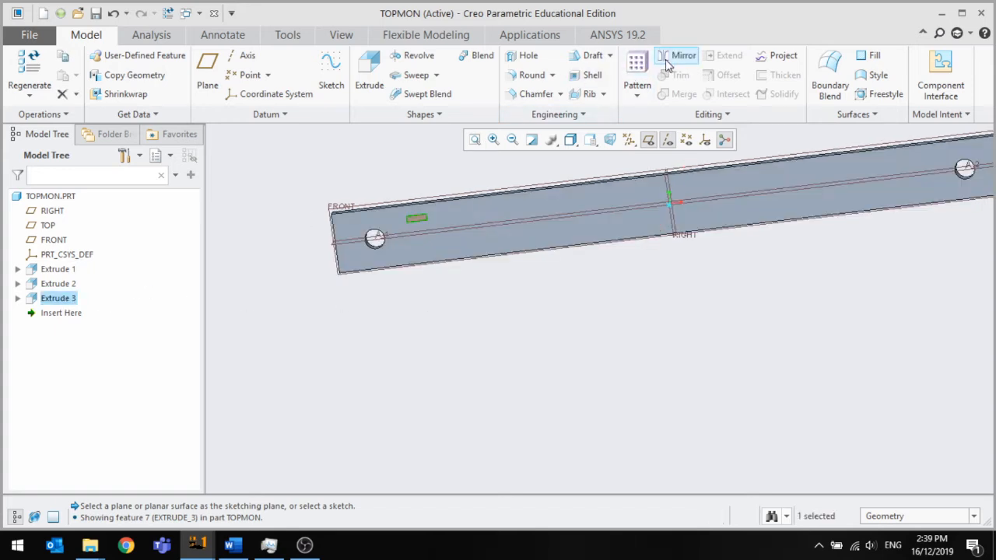
{"action": "left_click", "coordinate": [637, 66]}
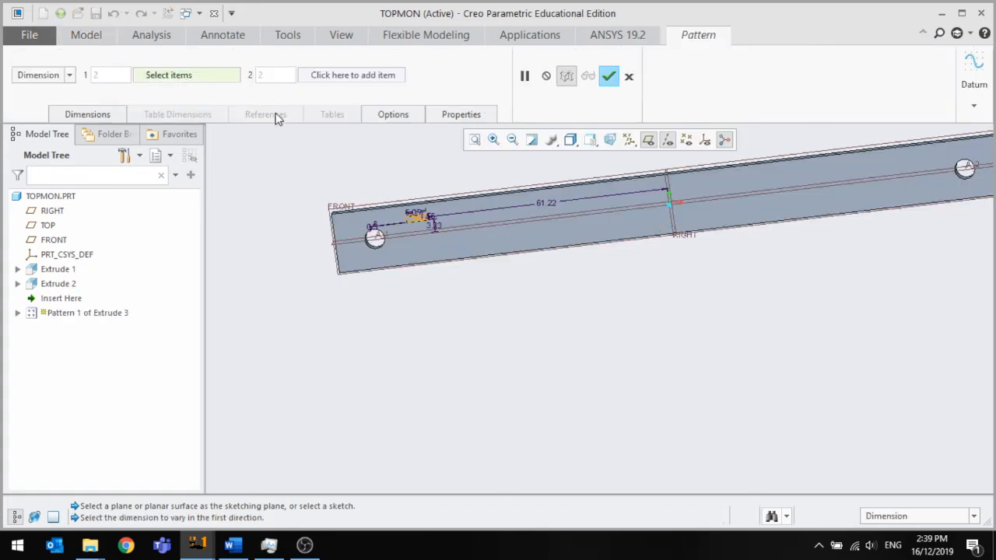
{"action": "left_click", "coordinate": [68, 74]}
{"action": "left_click", "coordinate": [67, 102]}
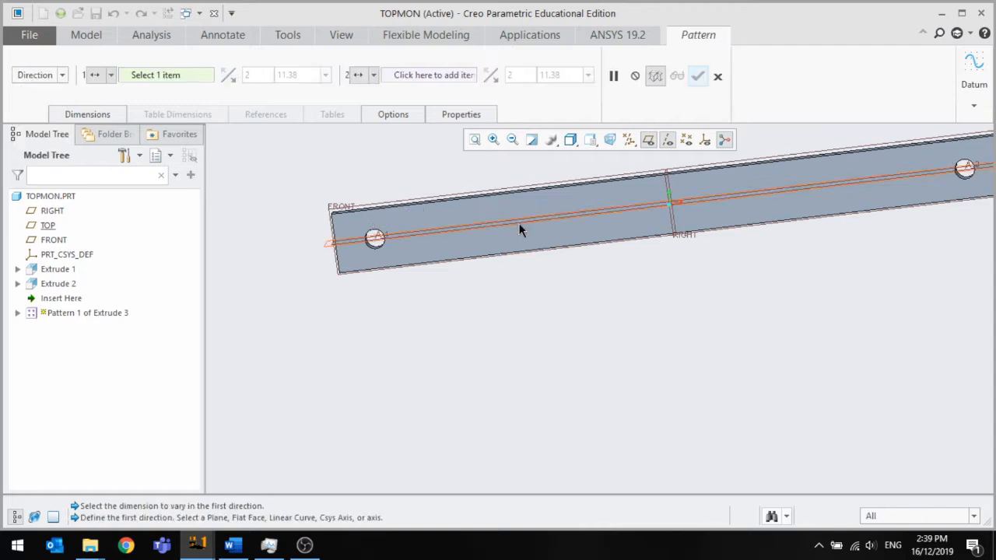
{"action": "left_click", "coordinate": [469, 196]}
{"action": "scroll", "coordinate": [435, 221], "scroll_direction": "down", "scroll_amount": 2}
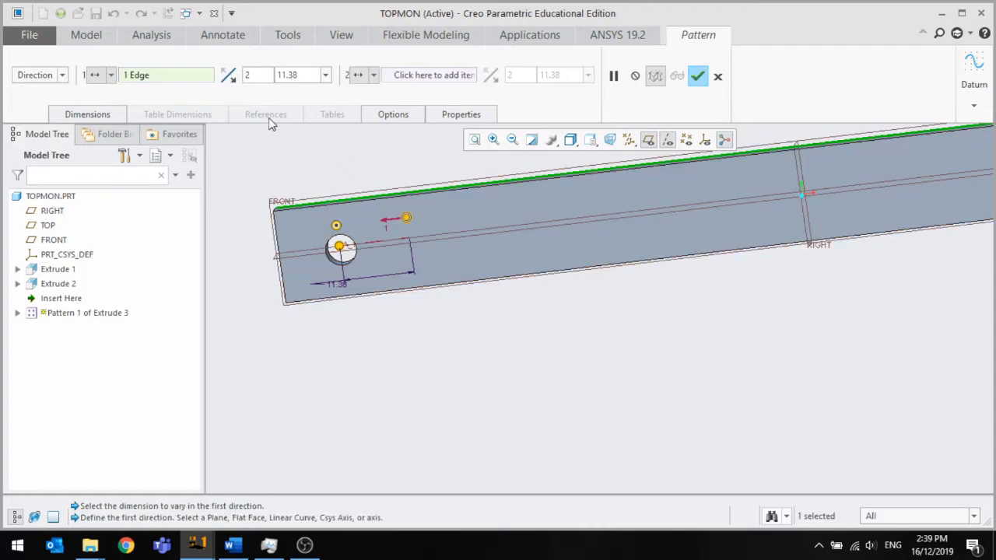
{"action": "left_click", "coordinate": [229, 78]}
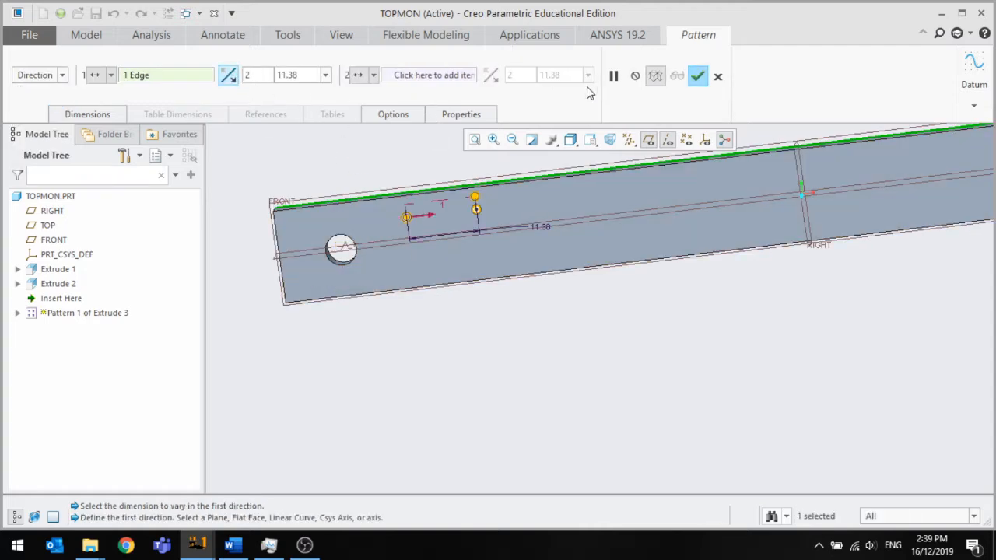
Add a second pattern direction along the bar's short end edge with 3 members spaced 5 apart
{"action": "left_click", "coordinate": [425, 75]}
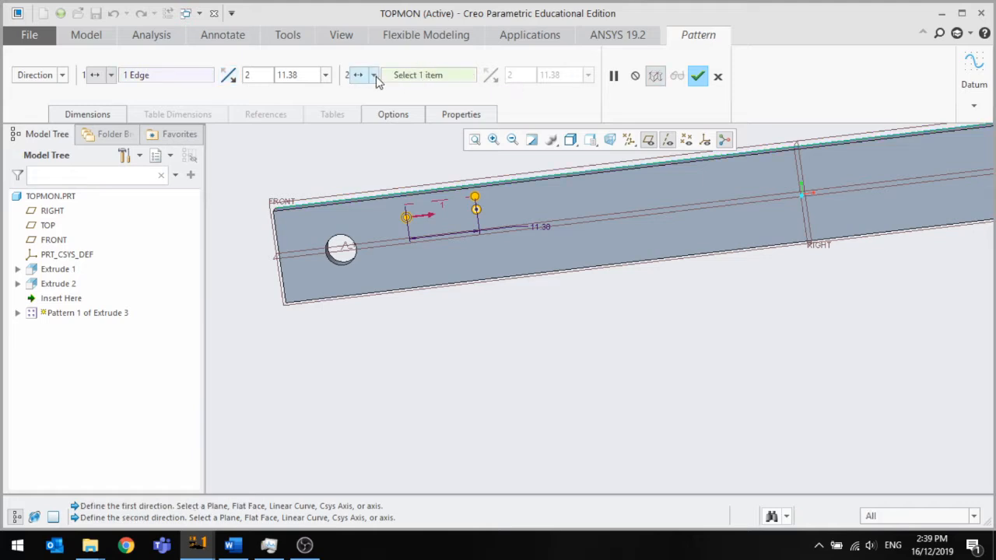
{"action": "left_click", "coordinate": [285, 270]}
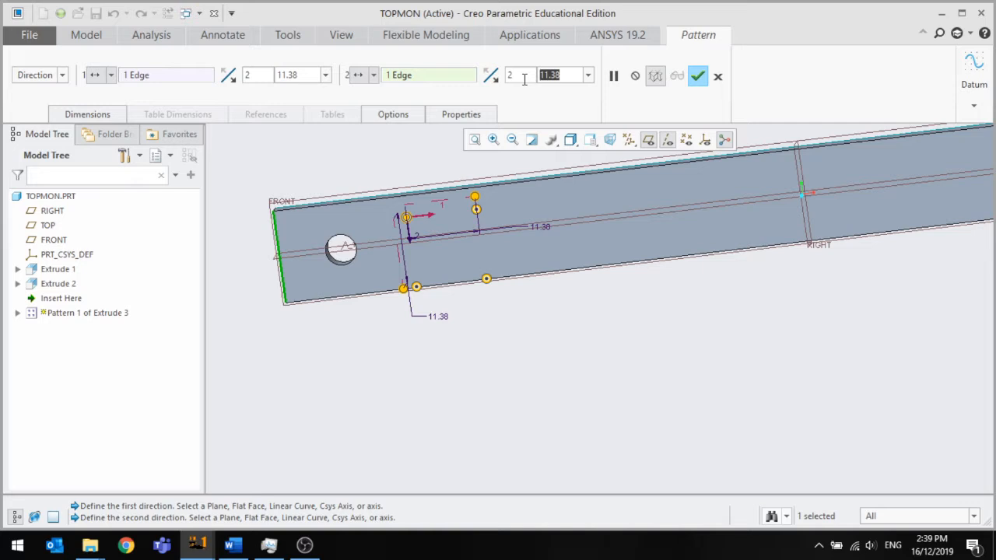
{"action": "type", "text": "5"}
{"action": "key", "text": "Return"}
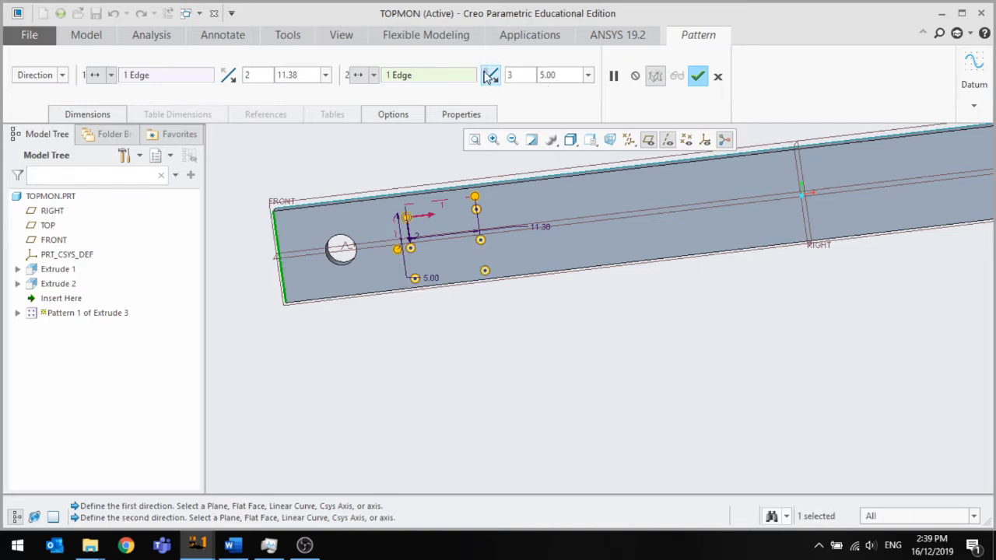
{"action": "type", "text": "3"}
{"action": "key", "text": "Return"}
{"action": "mouse_move", "coordinate": [478, 176]}
{"action": "middle_mouse_down"}
{"action": "mouse_move", "coordinate": [490, 161]}
{"action": "mouse_move", "coordinate": [486, 171]}
{"action": "middle_mouse_up"}
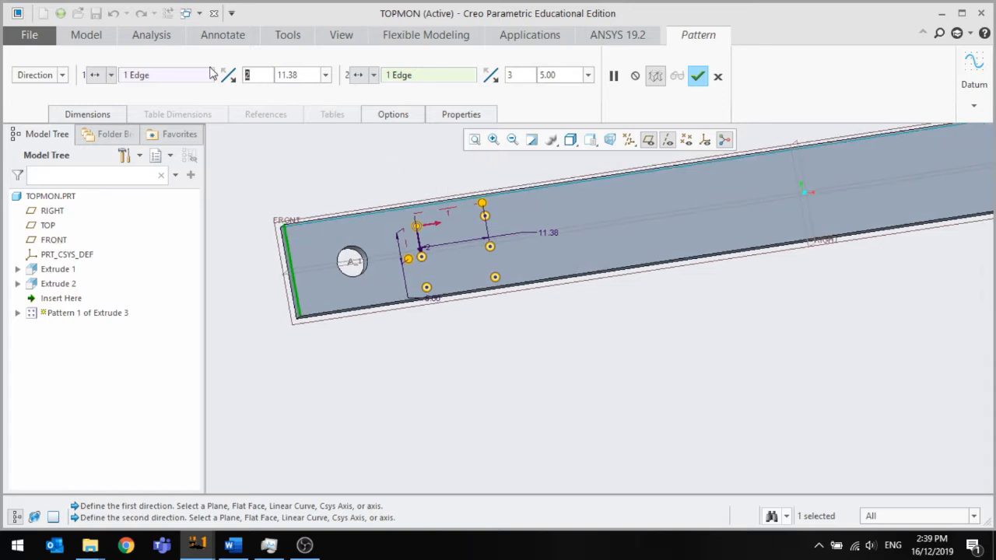
Try different member counts for the pattern's first direction and set it to 12
{"action": "type", "text": "50"}
{"action": "key", "text": "Return"}
{"action": "scroll", "coordinate": [393, 249], "scroll_direction": "up", "scroll_amount": 3}
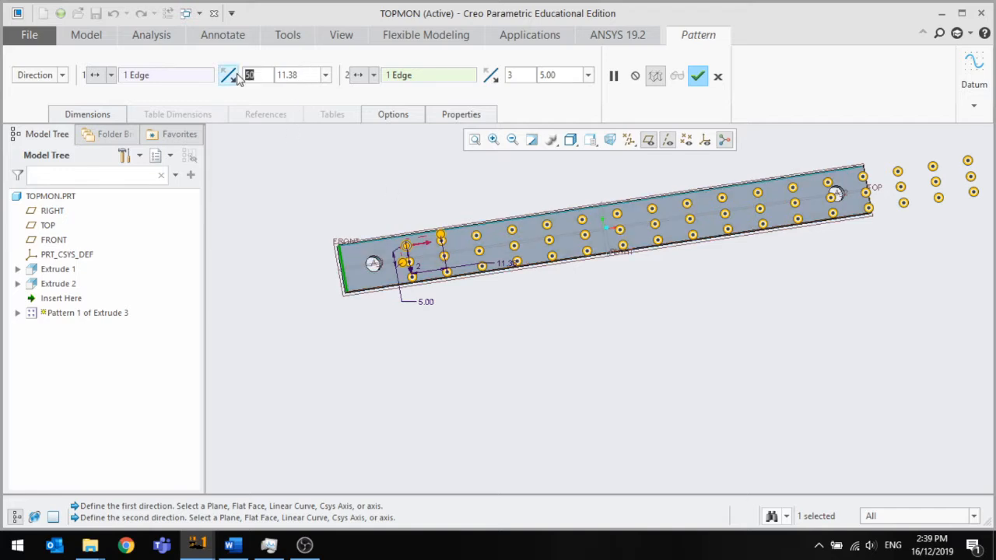
{"action": "type", "text": "25"}
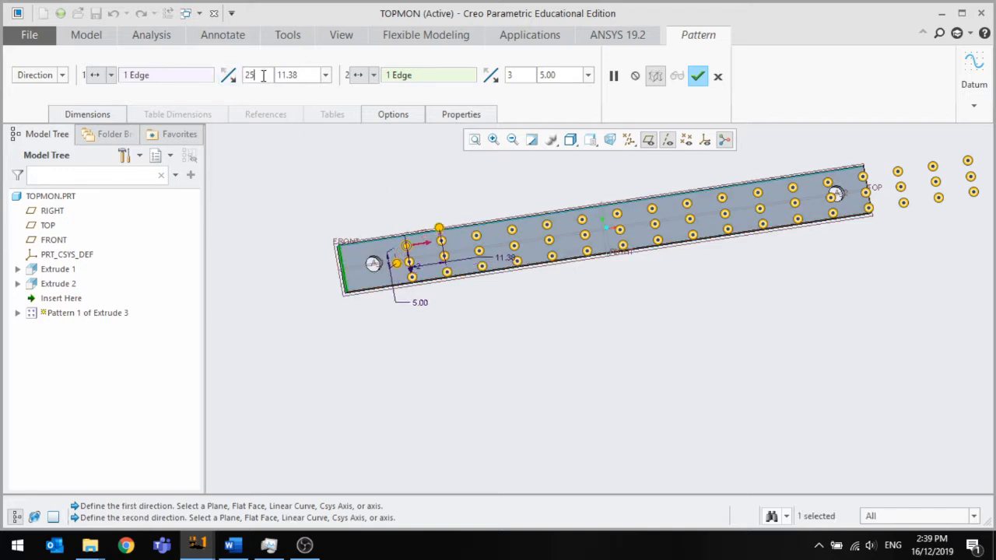
{"action": "type", "text": "10"}
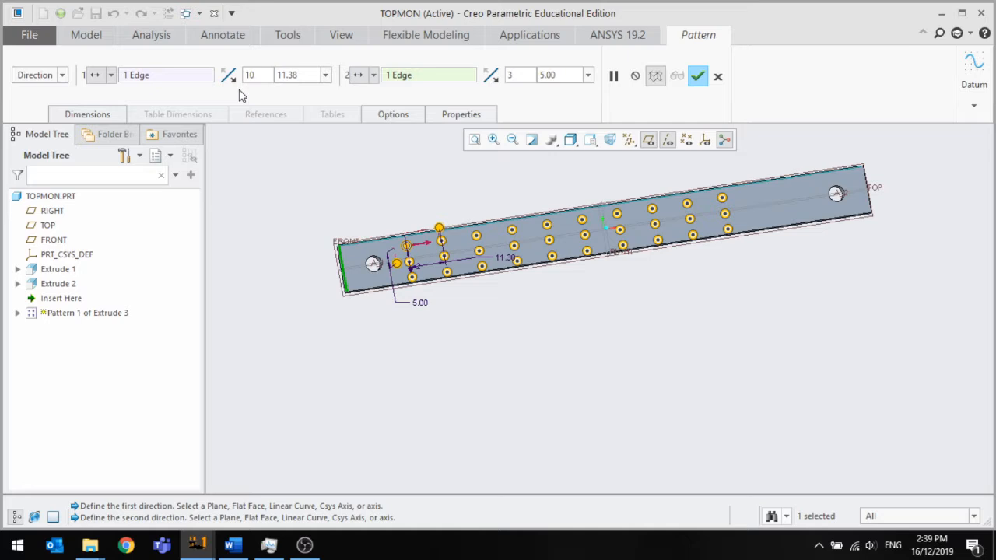
{"action": "type", "text": "2"}
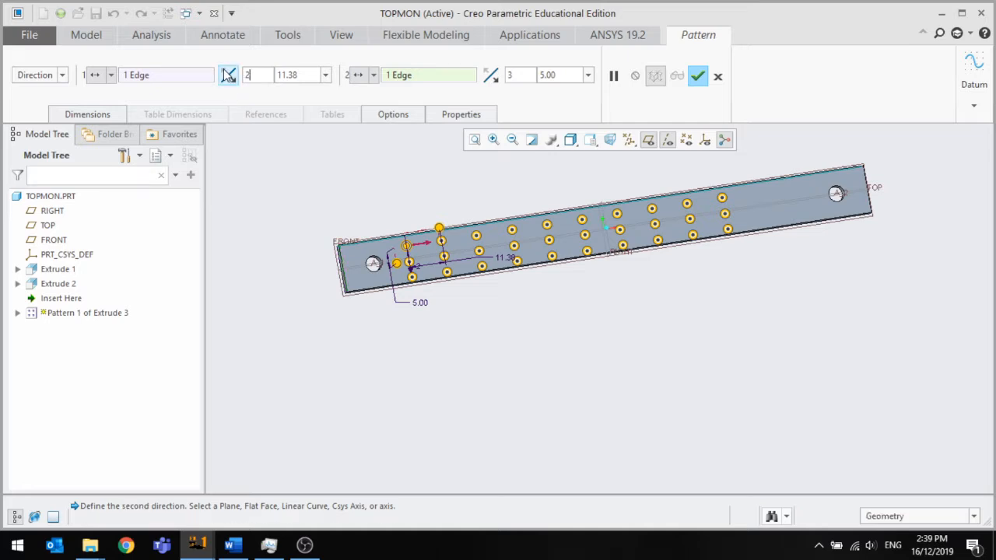
{"action": "type", "text": "12"}
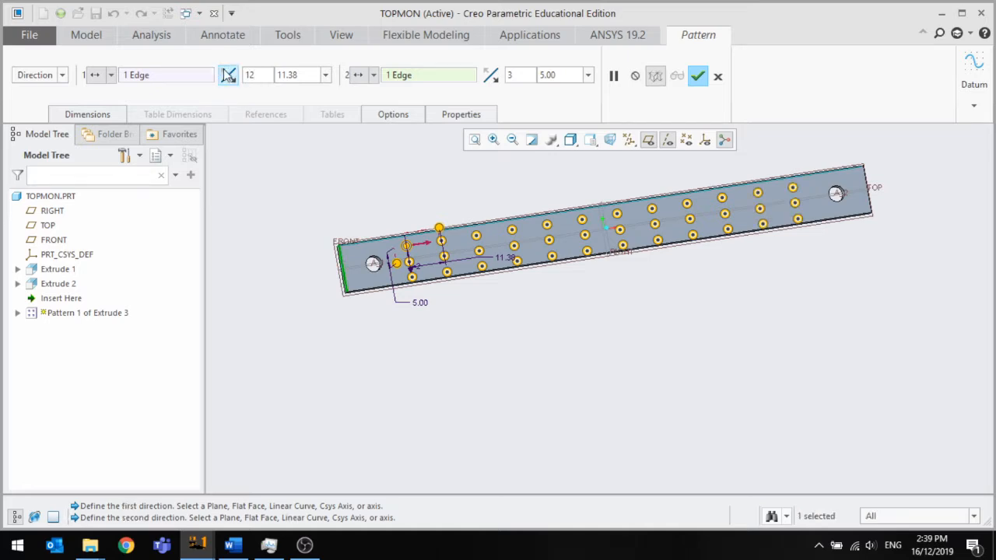
{"action": "scroll", "coordinate": [498, 261], "scroll_direction": "down", "scroll_amount": 2}
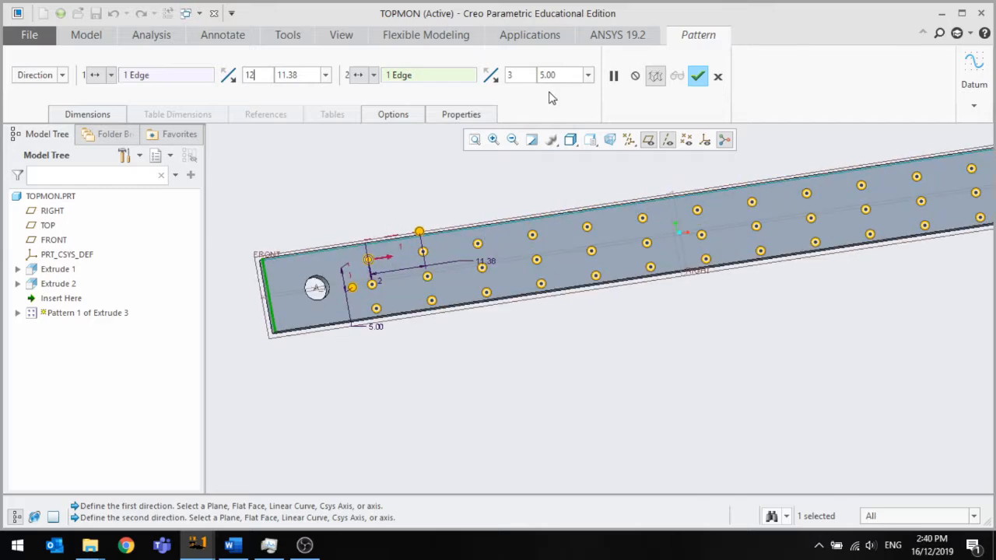
Set the second-direction spacing to 3 and complete the pattern
{"action": "type", "text": "3"}
{"action": "key", "text": "Return"}
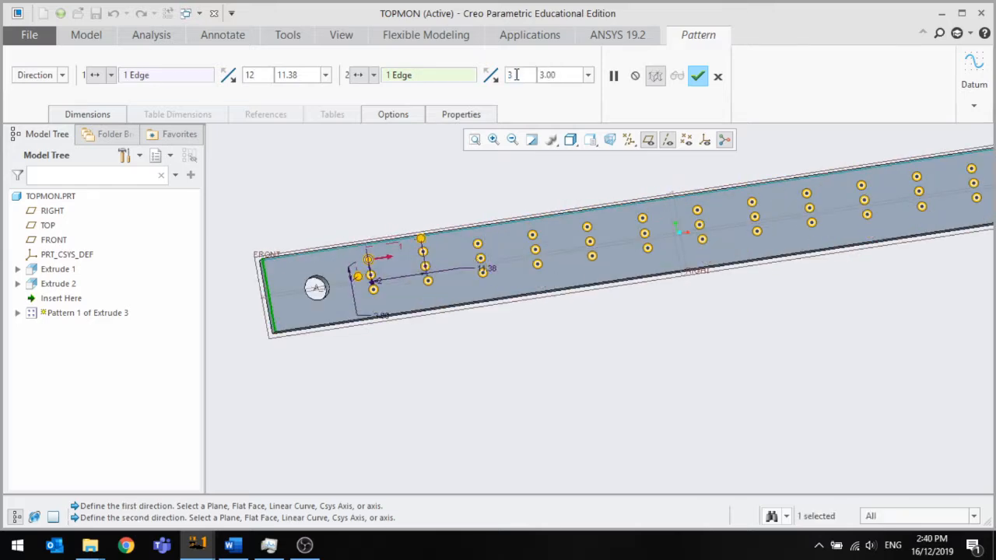
{"action": "left_click", "coordinate": [696, 76]}
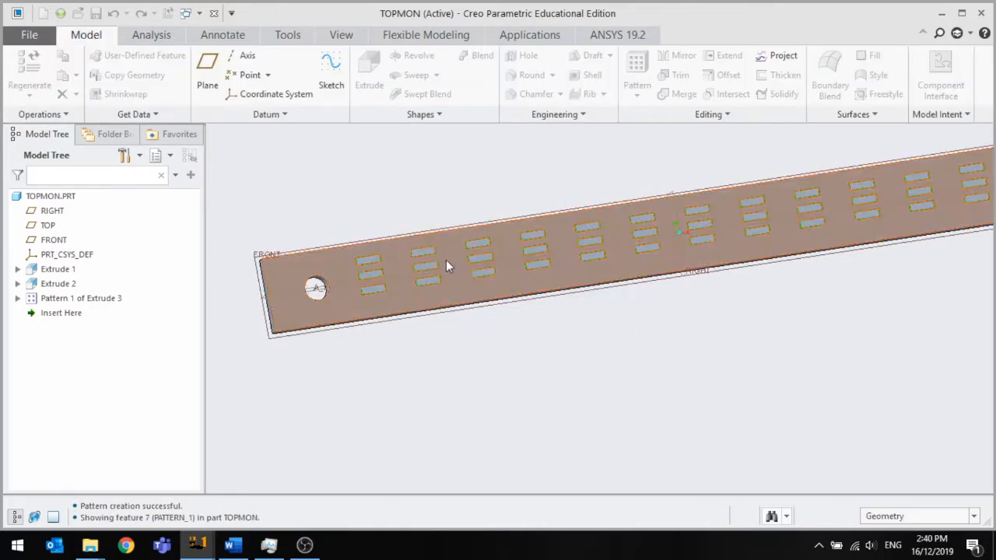
Examine the patterned rectangular pads on the bar from several angles
{"action": "middle_click_drag", "start_coordinate": [534, 270], "coordinate": [464, 295]}
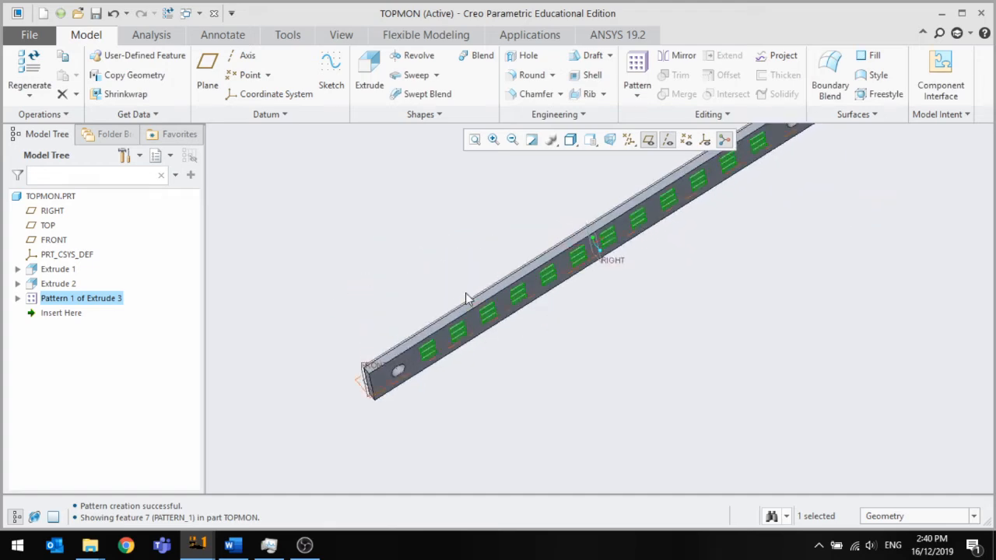
{"action": "left_click", "coordinate": [515, 342]}
{"action": "scroll", "coordinate": [492, 330], "scroll_direction": "down", "scroll_amount": 3}
{"action": "scroll", "coordinate": [492, 330], "scroll_direction": "up", "scroll_amount": 2}
{"action": "middle_click_drag", "start_coordinate": [492, 330], "coordinate": [544, 231]}
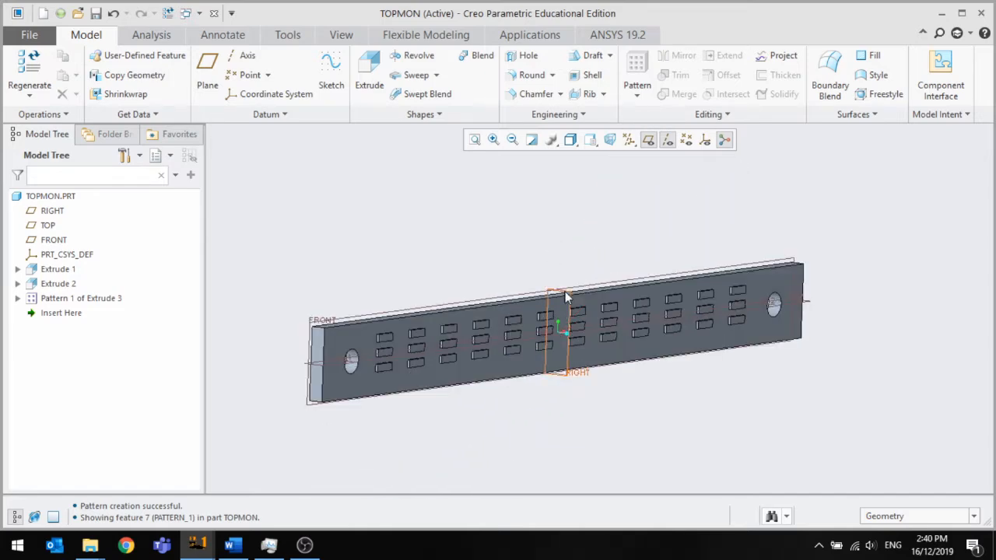
{"action": "middle_click_drag", "start_coordinate": [565, 297], "coordinate": [490, 286]}
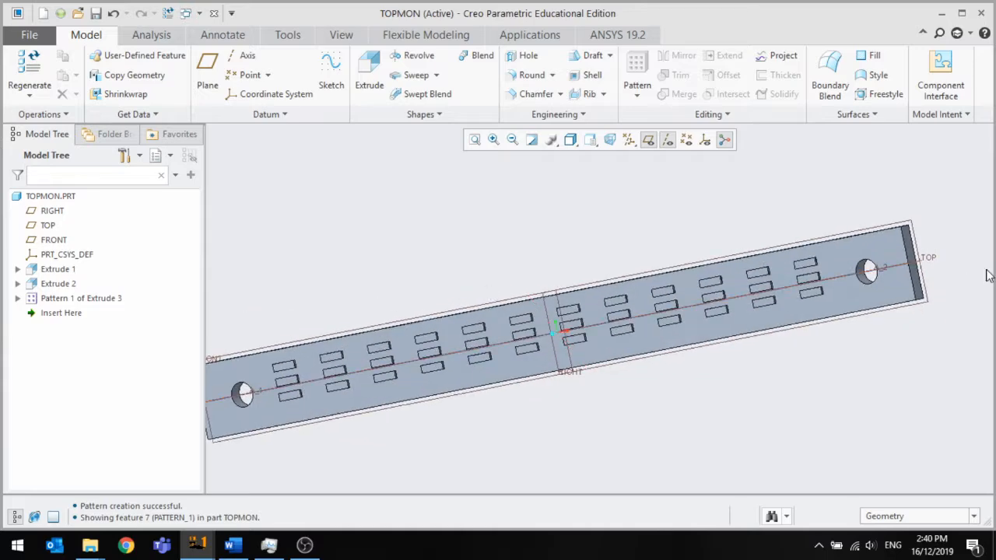
{"action": "middle_click_drag", "start_coordinate": [752, 281], "coordinate": [728, 311]}
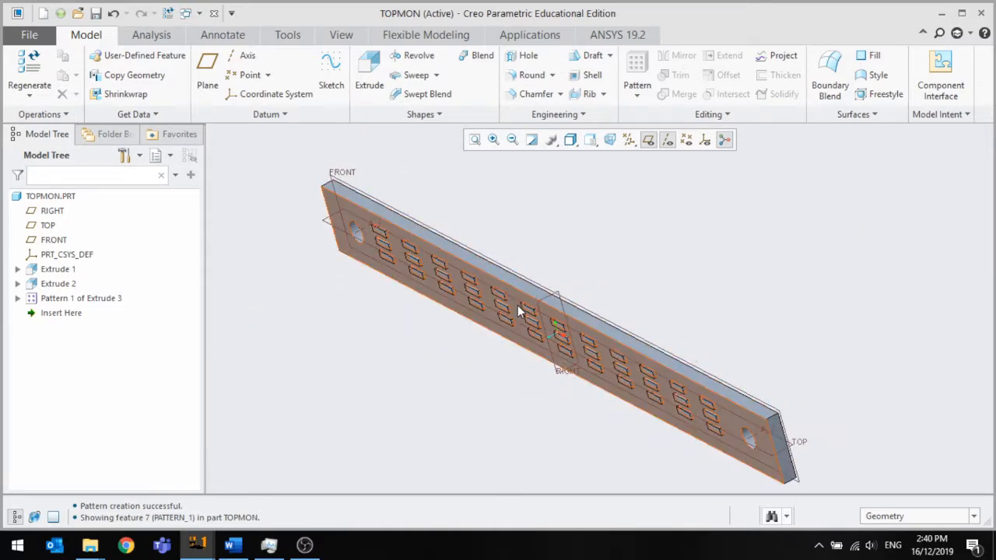
{"action": "middle_click_drag", "start_coordinate": [519, 310], "coordinate": [599, 295]}
{"action": "scroll", "coordinate": [527, 268], "scroll_direction": "down", "scroll_amount": 2}
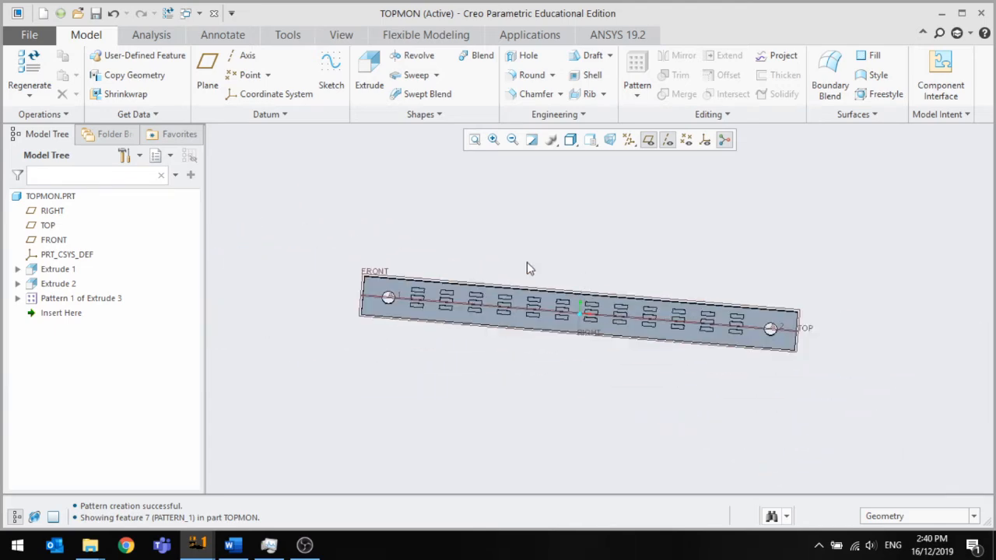
Save the TOPMON part in the Module folder and close it to return to the module_example assembly
{"action": "mouse_move", "coordinate": [526, 269]}
{"action": "middle_mouse_down"}
{"action": "mouse_move", "coordinate": [513, 280]}
{"action": "mouse_move", "coordinate": [510, 264]}
{"action": "middle_mouse_up"}
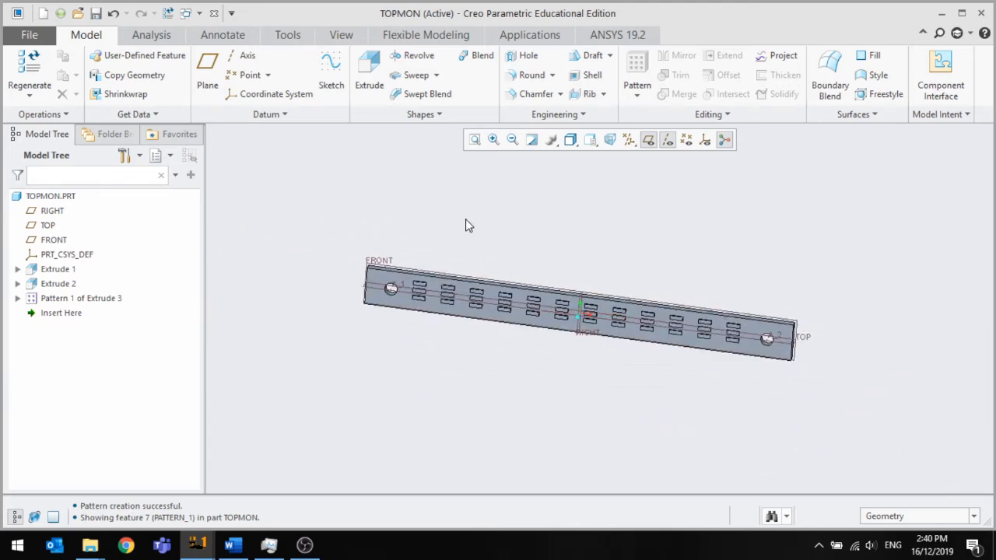
{"action": "left_click", "coordinate": [96, 14]}
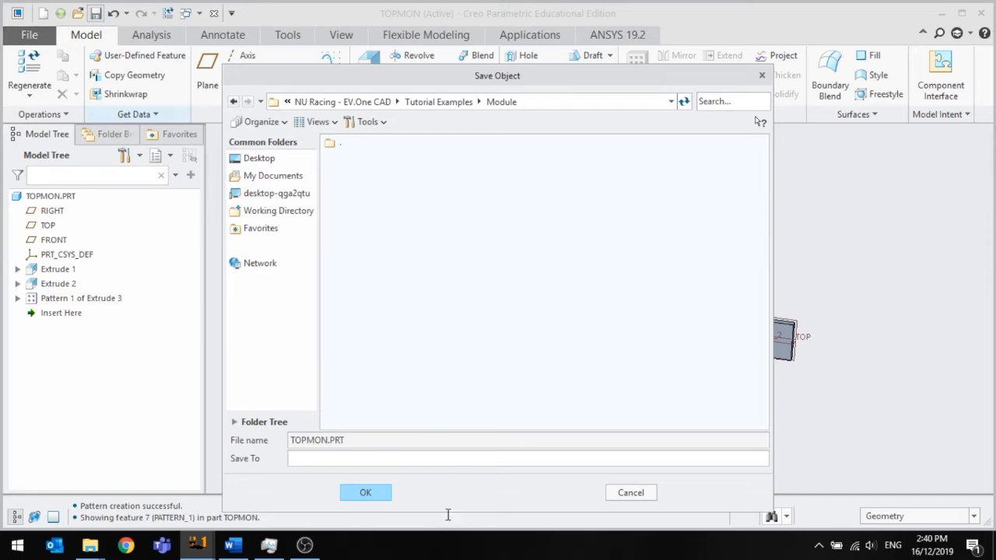
{"action": "left_click", "coordinate": [365, 493]}
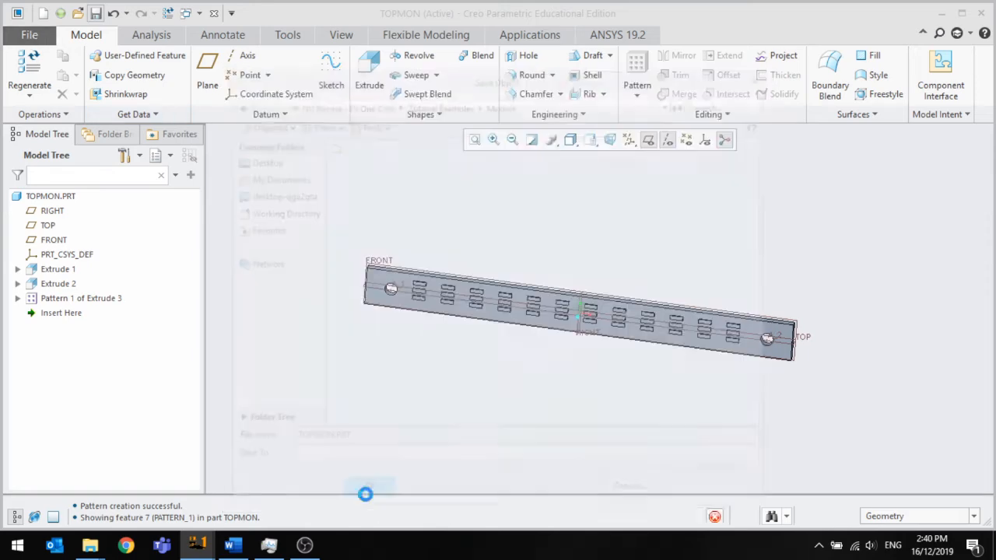
{"action": "left_click", "coordinate": [214, 14]}
{"action": "left_click", "coordinate": [212, 14]}
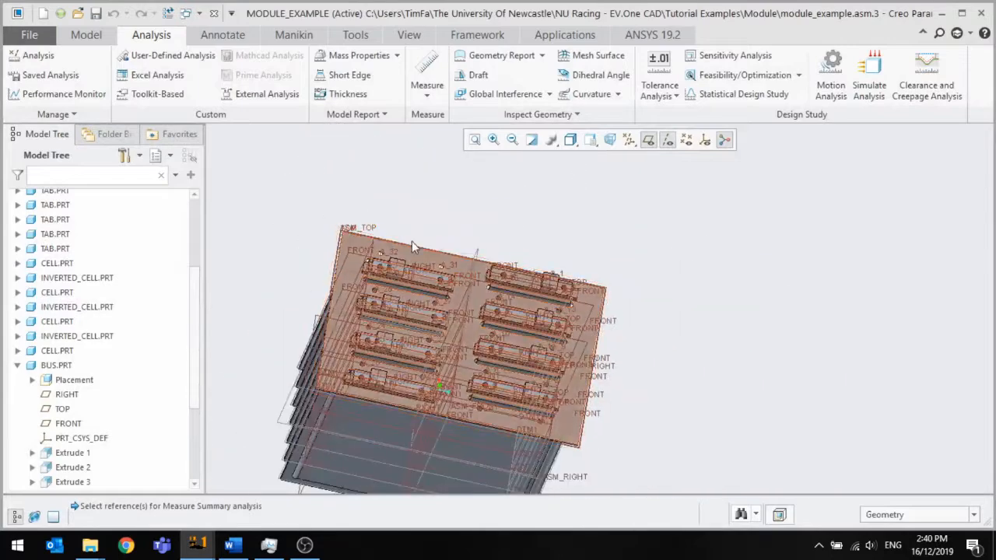
Insert topmon.prt into the assembly as a new component and drop it above the bus sheet
{"action": "left_click", "coordinate": [81, 35]}
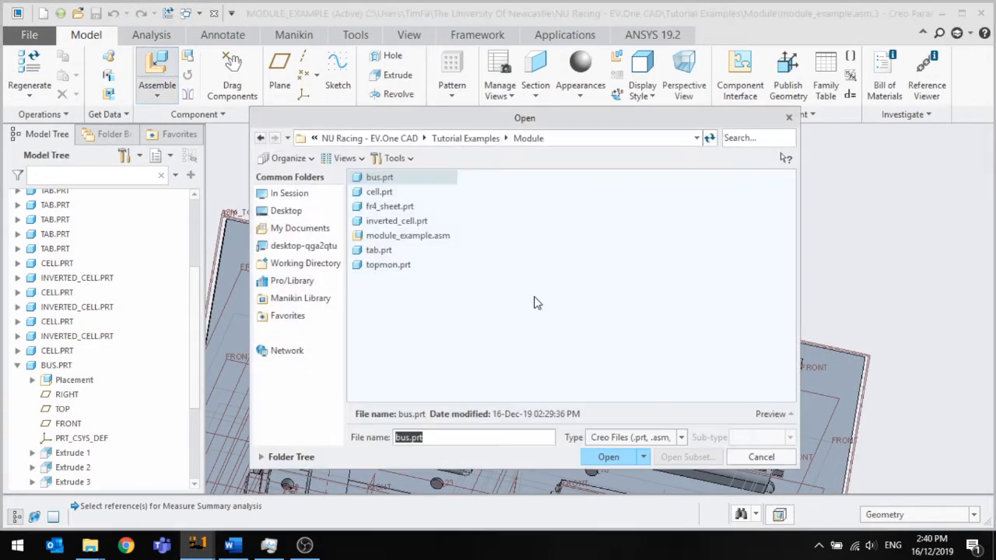
{"action": "left_click", "coordinate": [385, 265]}
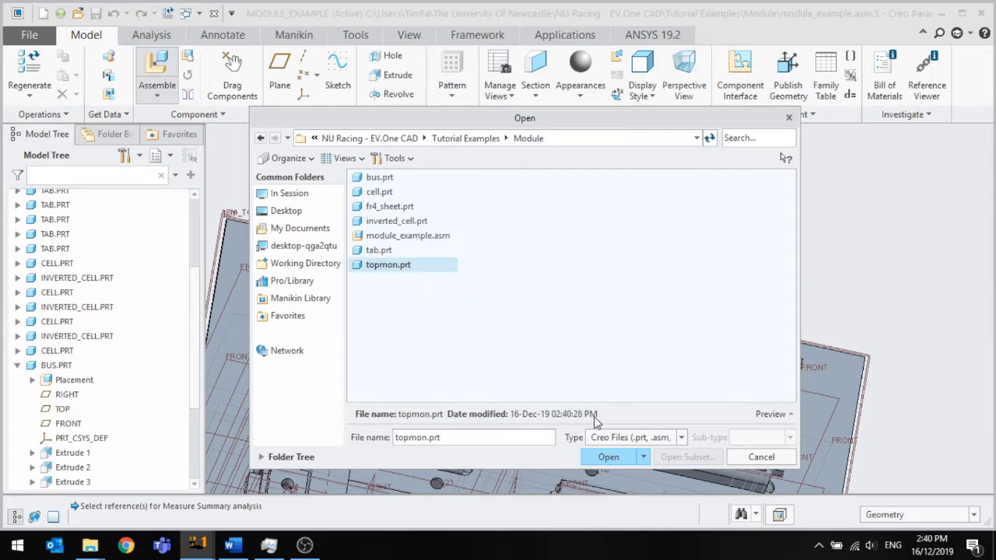
{"action": "left_click", "coordinate": [608, 456]}
{"action": "left_click", "coordinate": [555, 263]}
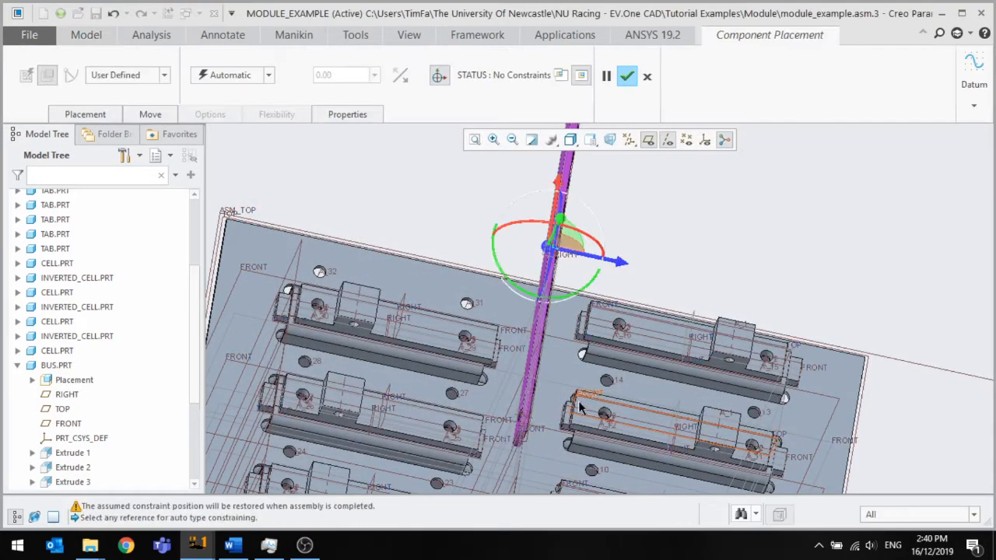
Constrain the bar's flat back face Coincident with the face around the bolt hole of the top bus in the right column
{"action": "middle_click_drag", "start_coordinate": [555, 263], "coordinate": [558, 411]}
{"action": "scroll", "coordinate": [620, 359], "scroll_direction": "down", "scroll_amount": 5}
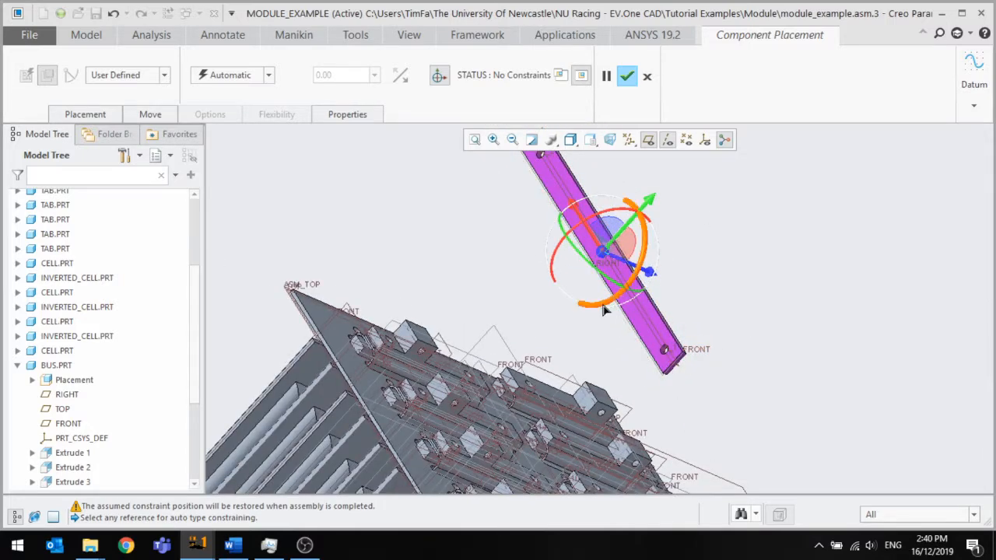
{"action": "middle_click_drag", "start_coordinate": [603, 309], "coordinate": [573, 251]}
{"action": "scroll", "coordinate": [573, 250], "scroll_direction": "up", "scroll_amount": 5}
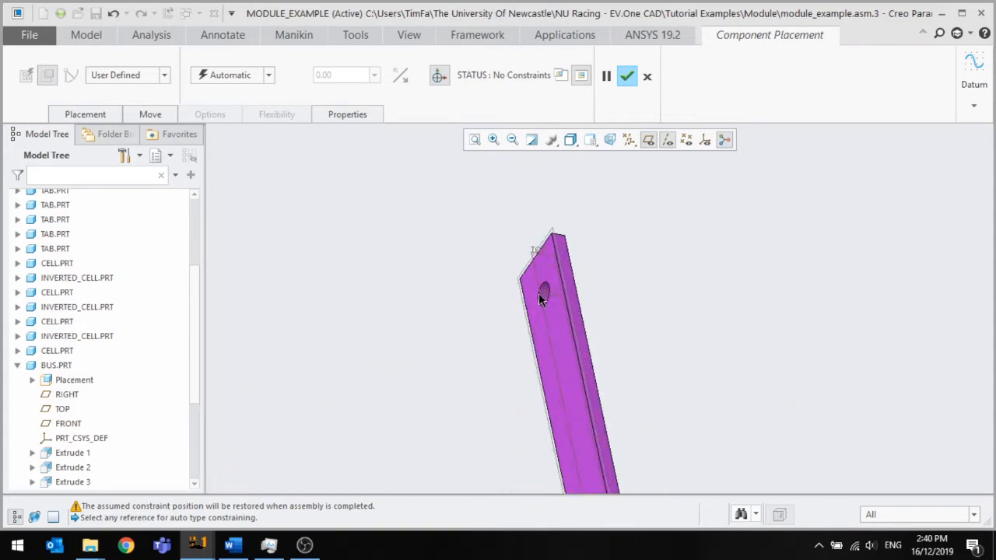
{"action": "middle_click_drag", "start_coordinate": [538, 292], "coordinate": [561, 311]}
{"action": "left_click", "coordinate": [560, 271]}
{"action": "scroll", "coordinate": [560, 272], "scroll_direction": "down", "scroll_amount": 5}
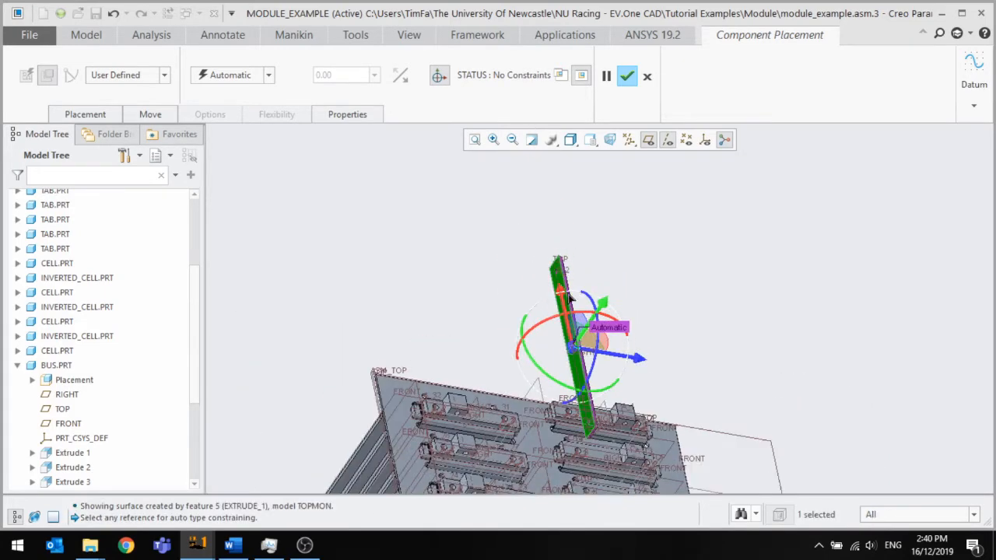
{"action": "scroll", "coordinate": [612, 424], "scroll_direction": "up", "scroll_amount": 4}
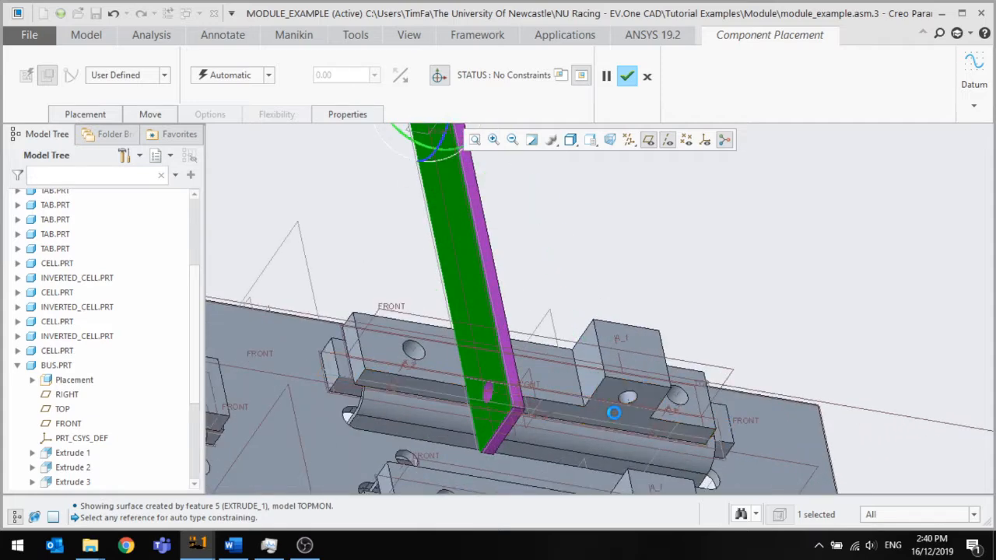
{"action": "left_click", "coordinate": [612, 417]}
{"action": "left_click", "coordinate": [268, 75]}
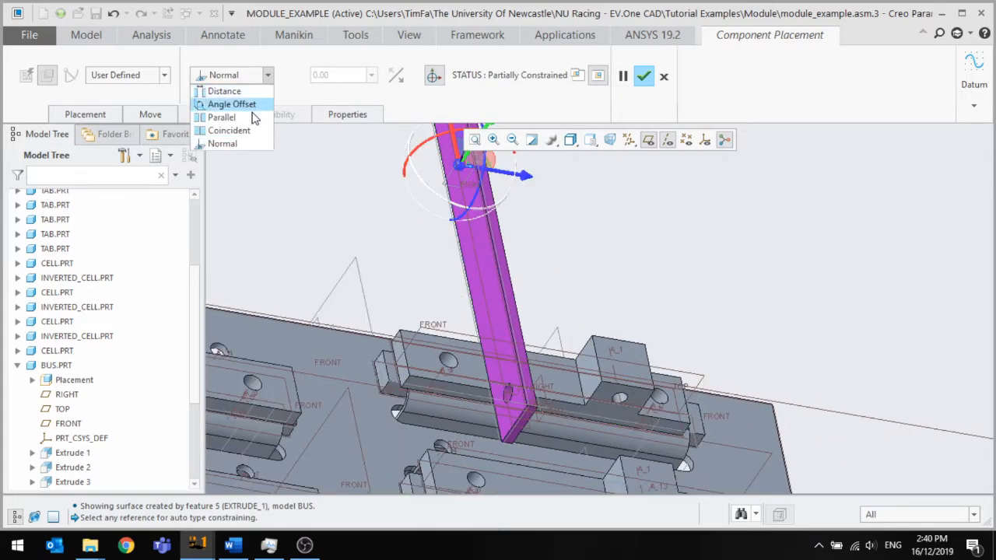
{"action": "left_click", "coordinate": [246, 136]}
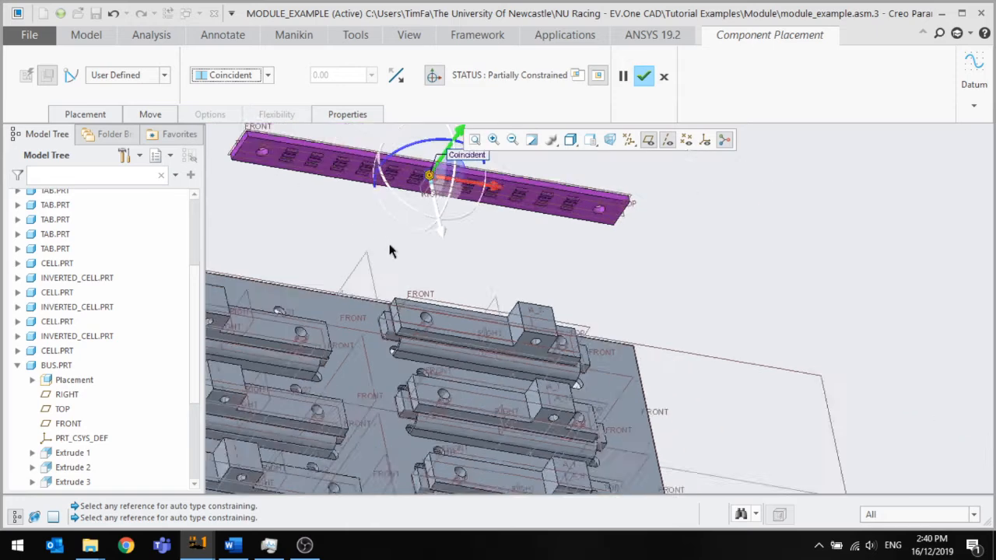
Try to align the axis of the bar's right end hole with the hole in the right-column top bus
{"action": "scroll", "coordinate": [518, 253], "scroll_direction": "up", "scroll_amount": 2}
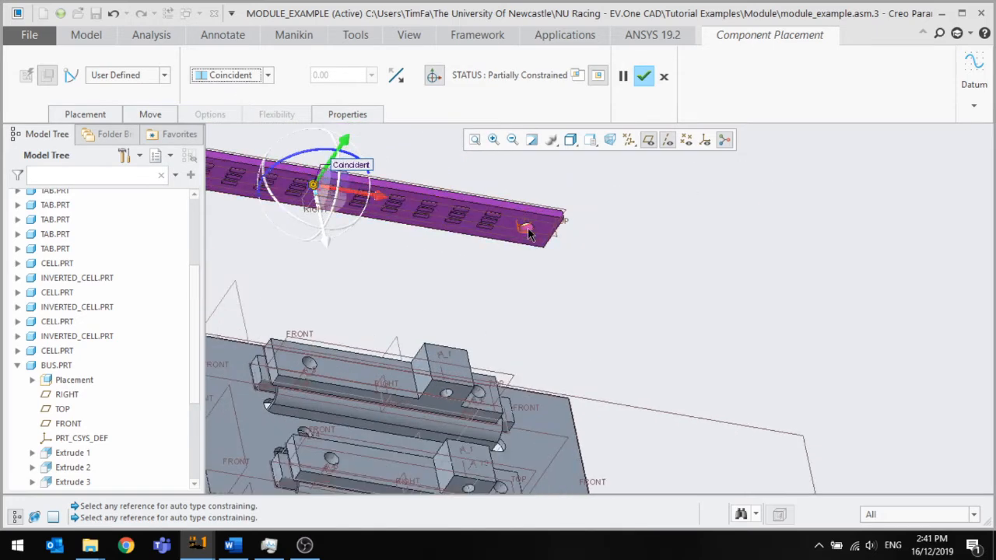
{"action": "left_click", "coordinate": [528, 234]}
{"action": "scroll", "coordinate": [428, 393], "scroll_direction": "up", "scroll_amount": 3}
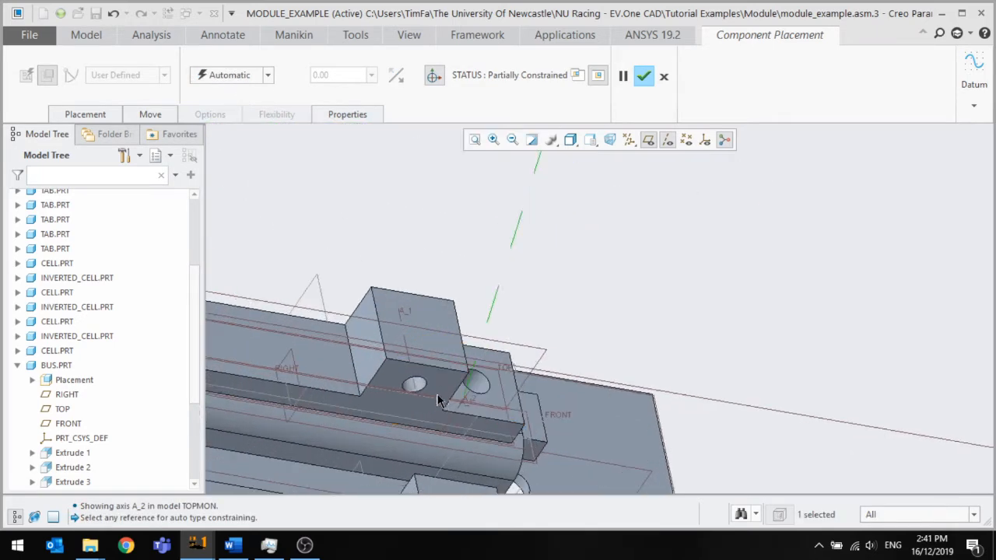
{"action": "left_click", "coordinate": [417, 385]}
{"action": "scroll", "coordinate": [555, 337], "scroll_direction": "down", "scroll_amount": 3}
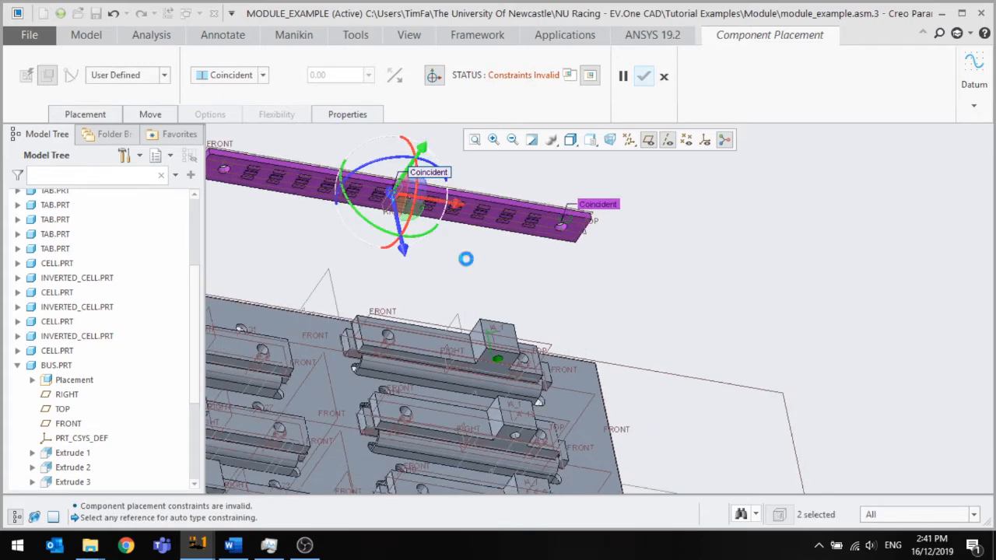
Add a new constraint aligning the cylindrical surface of the bar's right end hole with the hole in the right-column top bus
{"action": "scroll", "coordinate": [550, 232], "scroll_direction": "up", "scroll_amount": 4}
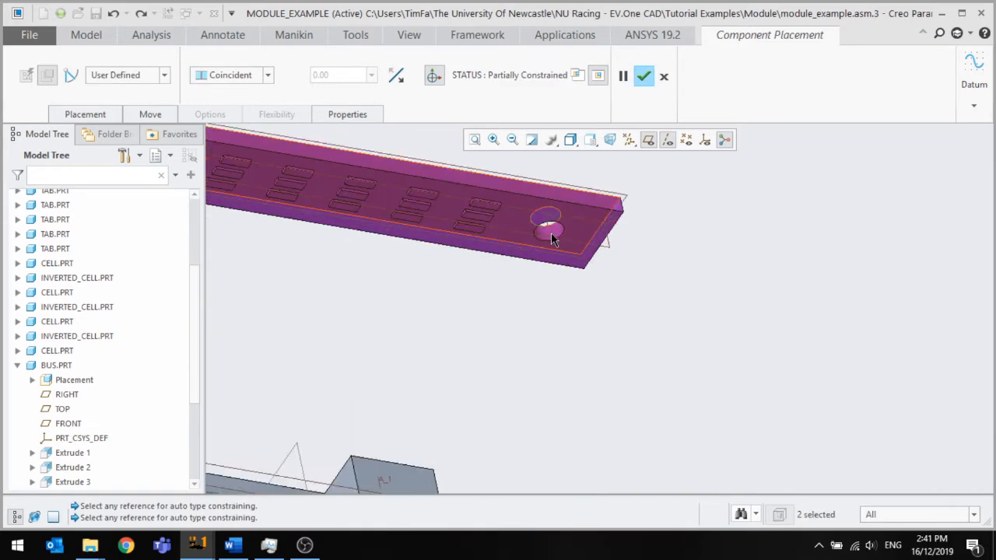
{"action": "scroll", "coordinate": [559, 232], "scroll_direction": "up", "scroll_amount": 3}
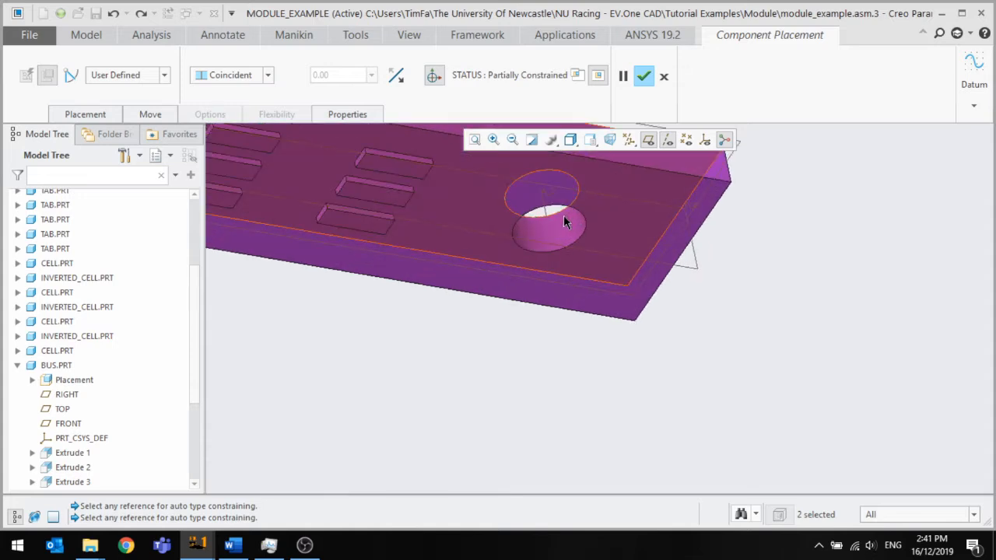
{"action": "left_click", "coordinate": [94, 114]}
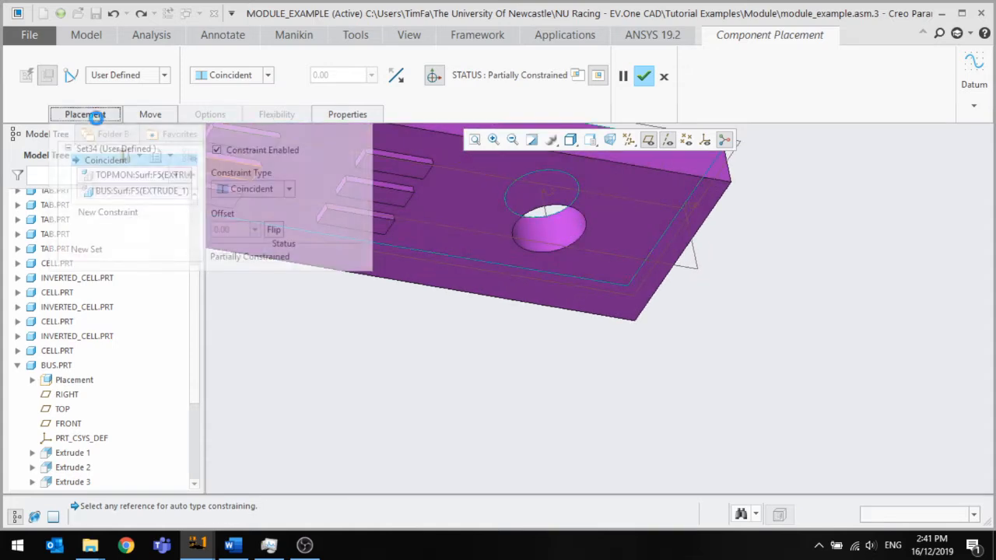
{"action": "left_click", "coordinate": [109, 213]}
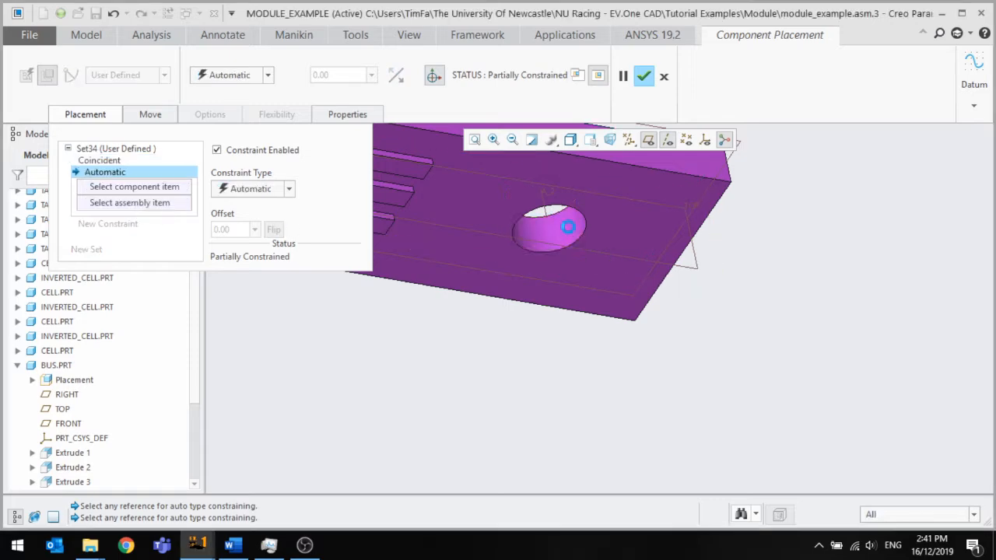
{"action": "left_click", "coordinate": [568, 226]}
{"action": "scroll", "coordinate": [629, 215], "scroll_direction": "down", "scroll_amount": 4}
{"action": "scroll", "coordinate": [476, 449], "scroll_direction": "up", "scroll_amount": 3}
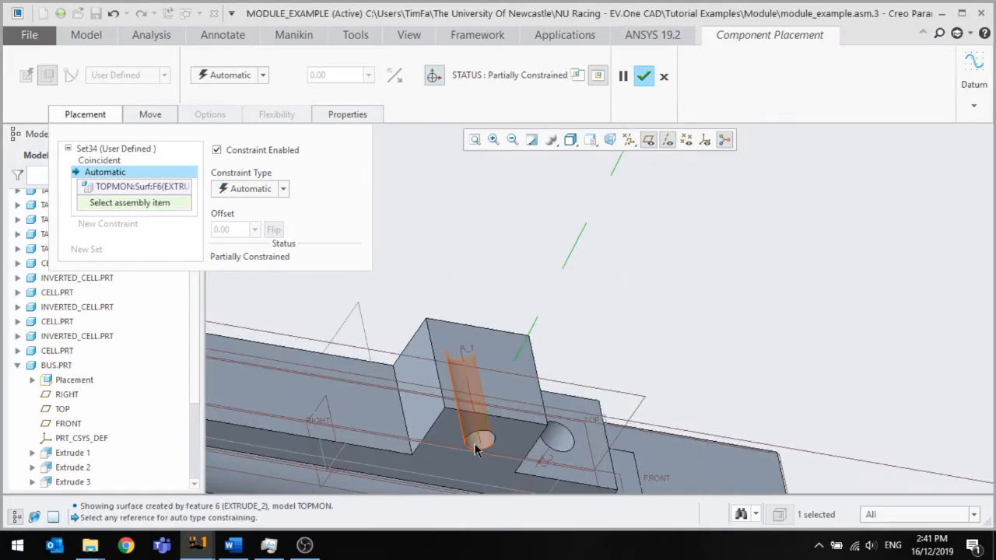
{"action": "left_click", "coordinate": [476, 449]}
{"action": "scroll", "coordinate": [599, 356], "scroll_direction": "down", "scroll_amount": 5}
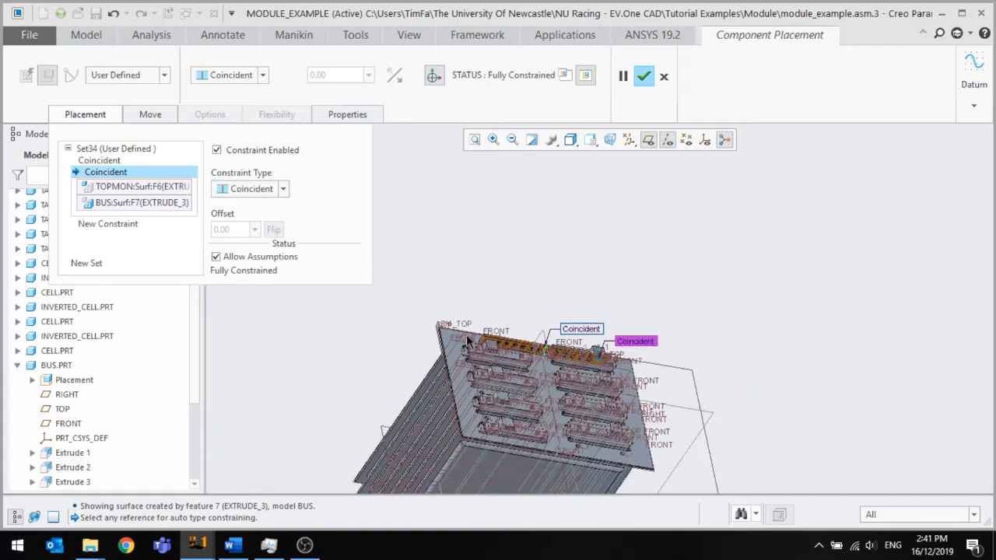
Add a third constraint between the bar's other end hole and the left-column top bus's hole, and accept the placement
{"action": "scroll", "coordinate": [467, 341], "scroll_direction": "up", "scroll_amount": 4}
{"action": "left_click", "coordinate": [121, 223]}
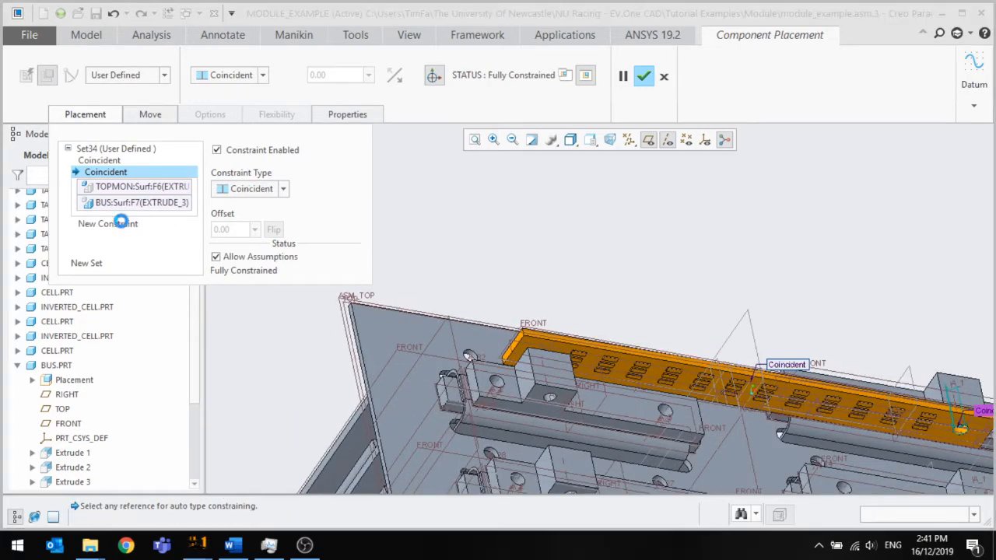
{"action": "scroll", "coordinate": [544, 351], "scroll_direction": "up", "scroll_amount": 3}
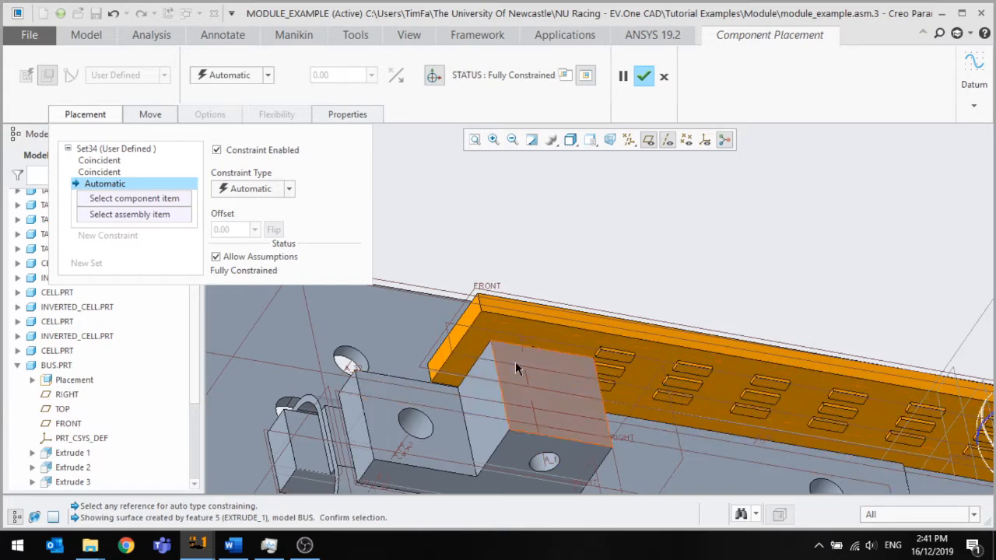
{"action": "right_click", "coordinate": [515, 368]}
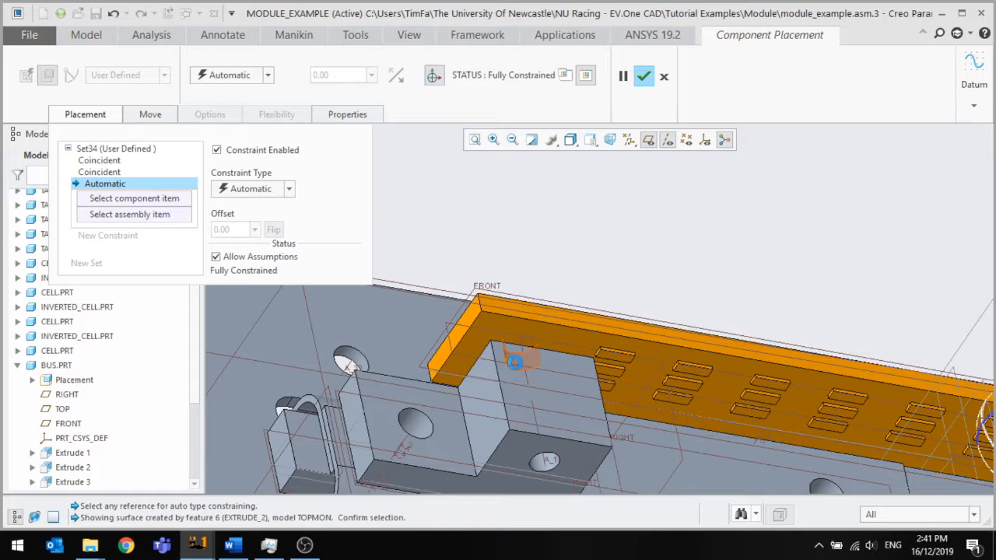
{"action": "left_click", "coordinate": [515, 361]}
{"action": "scroll", "coordinate": [496, 307], "scroll_direction": "up", "scroll_amount": 3}
{"action": "scroll", "coordinate": [505, 371], "scroll_direction": "down", "scroll_amount": 5}
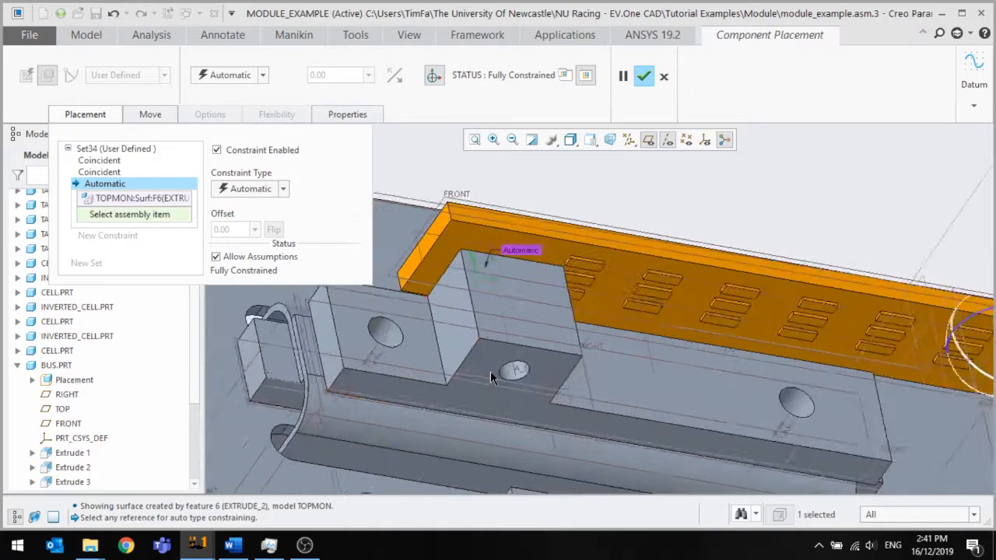
{"action": "left_click", "coordinate": [512, 371]}
{"action": "scroll", "coordinate": [512, 372], "scroll_direction": "up", "scroll_amount": 5}
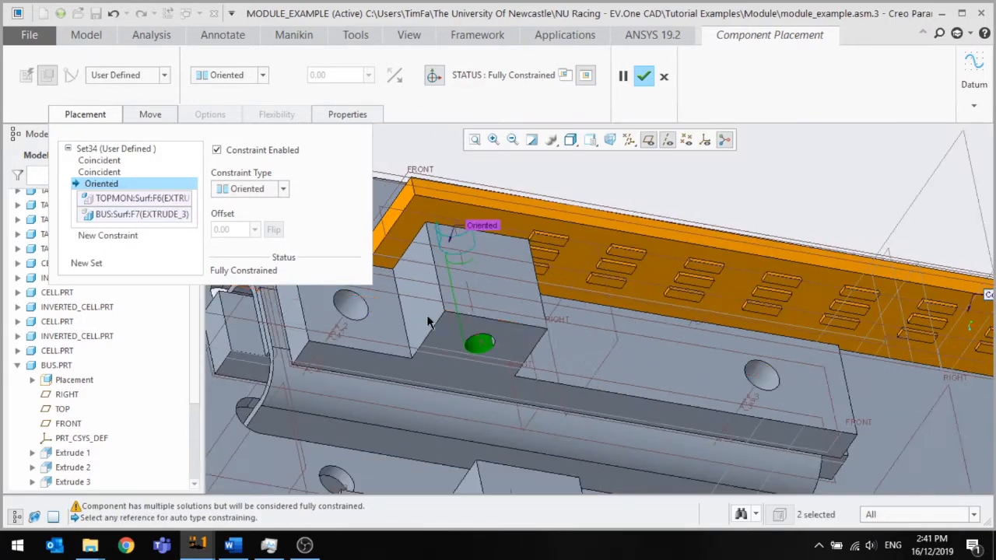
{"action": "left_click", "coordinate": [645, 79]}
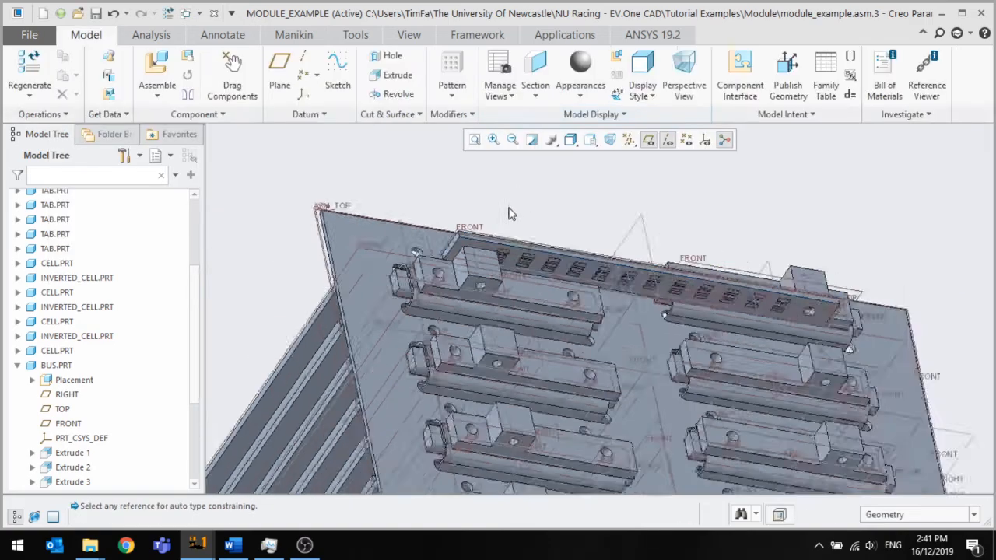
Insert a second topmon.prt into the assembly and drop it above the sheet near the first bar
{"action": "middle_click_drag", "start_coordinate": [545, 257], "coordinate": [523, 208]}
{"action": "scroll", "coordinate": [523, 209], "scroll_direction": "down", "scroll_amount": 5}
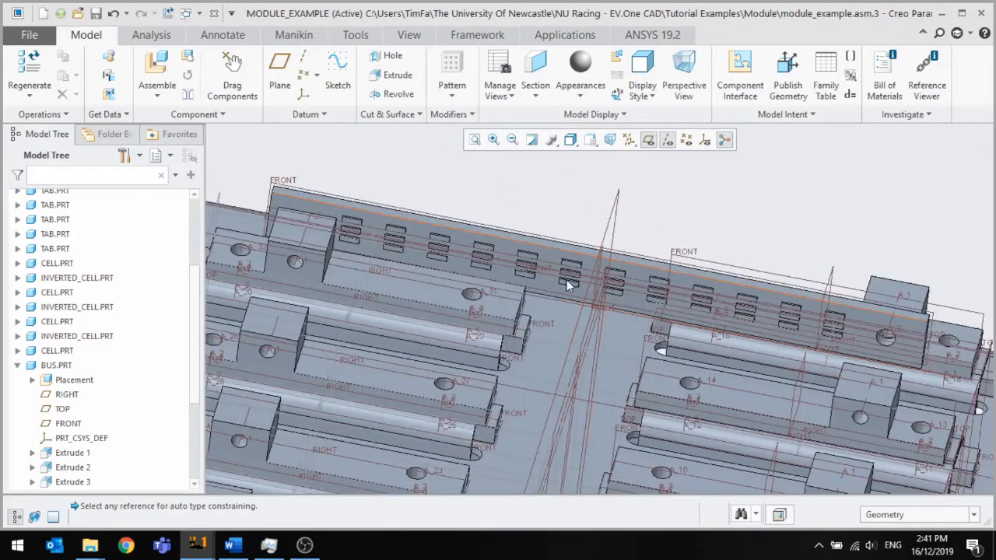
{"action": "scroll", "coordinate": [505, 217], "scroll_direction": "up", "scroll_amount": 2}
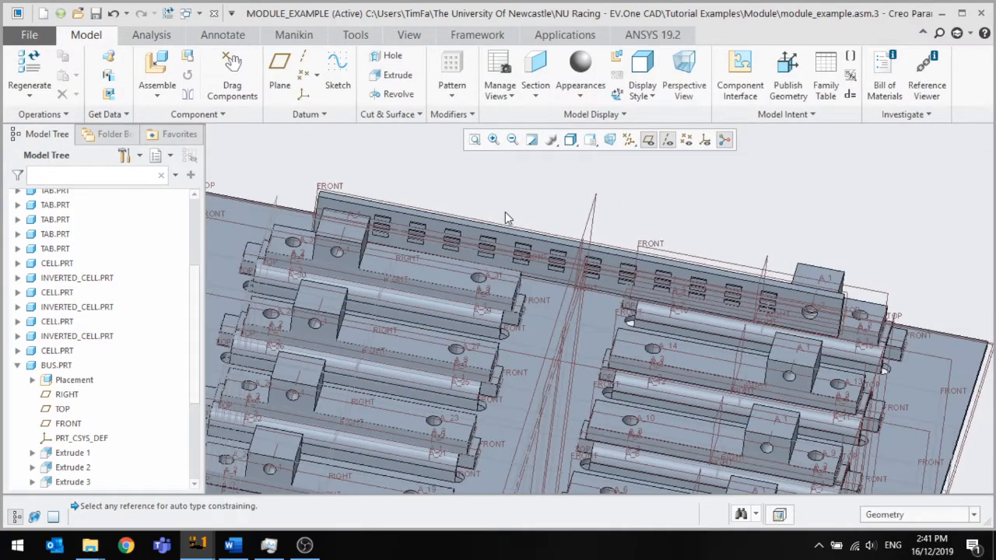
{"action": "left_click", "coordinate": [158, 69]}
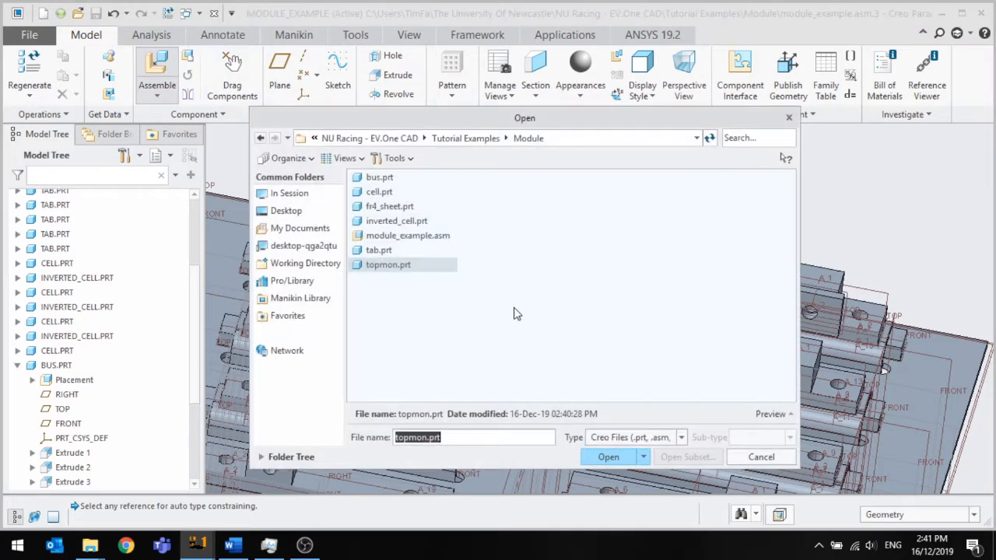
{"action": "left_click", "coordinate": [622, 457]}
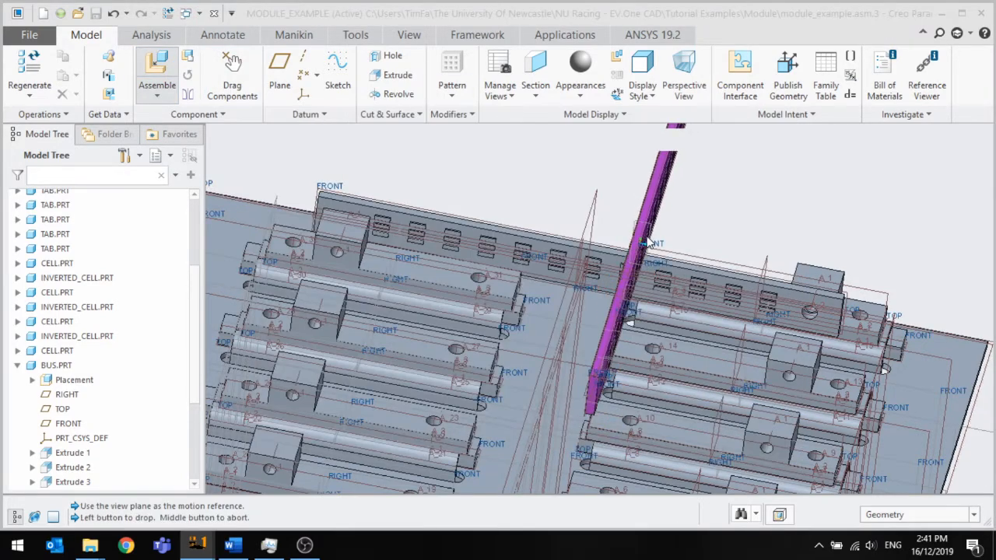
{"action": "left_click", "coordinate": [682, 231]}
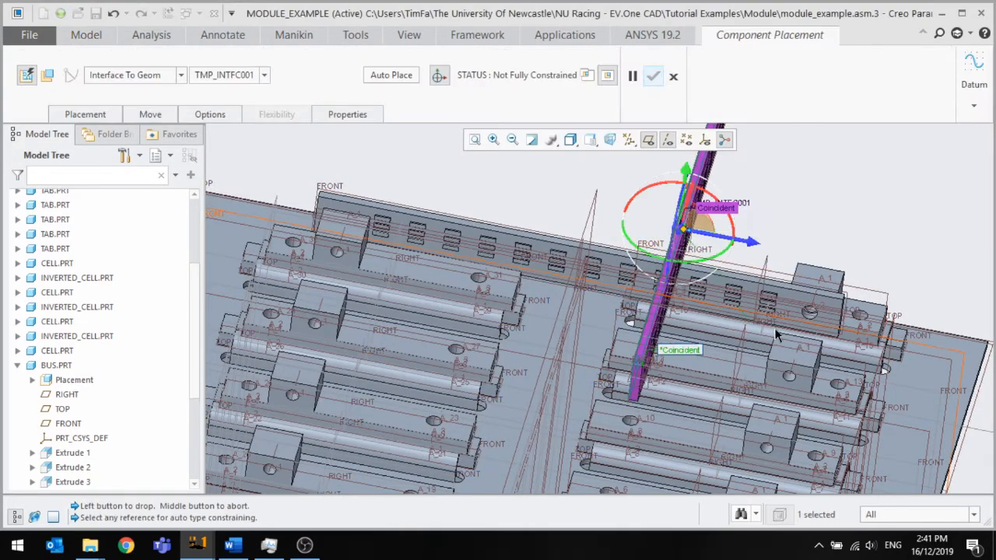
Constrain the new bar to the first left-column bus's front face, the second right-column bus's hole and the first left-column bus's hole
{"action": "left_click", "coordinate": [358, 266]}
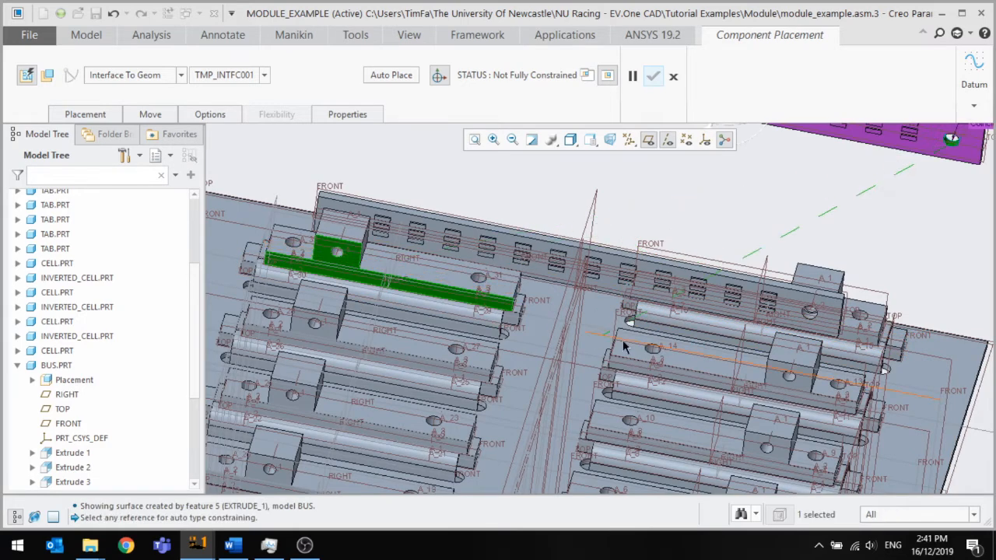
{"action": "left_click", "coordinate": [790, 379]}
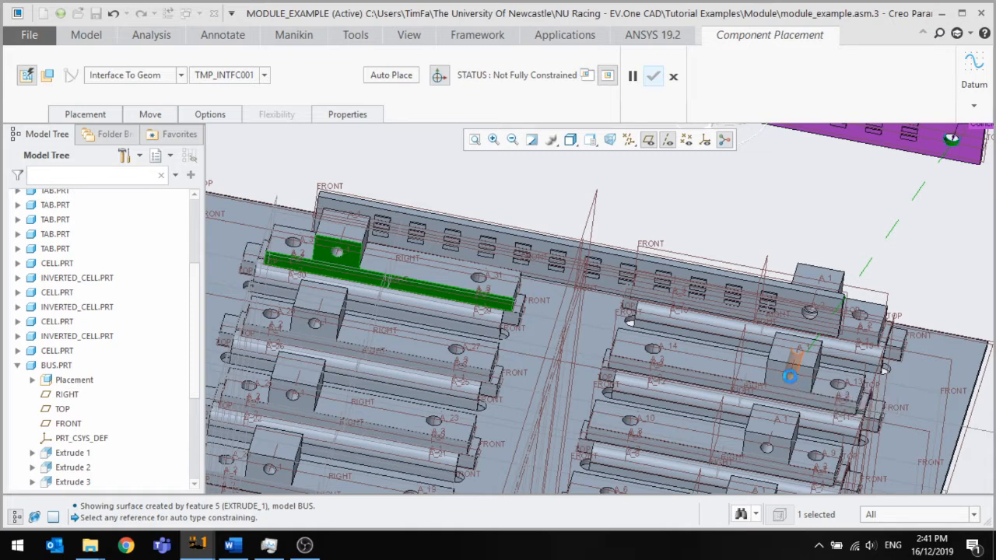
{"action": "left_click", "coordinate": [338, 252]}
Add a second bar location using the second right-column bus's front face and hole plus the second left-column bus's hole
{"action": "left_click", "coordinate": [107, 113]}
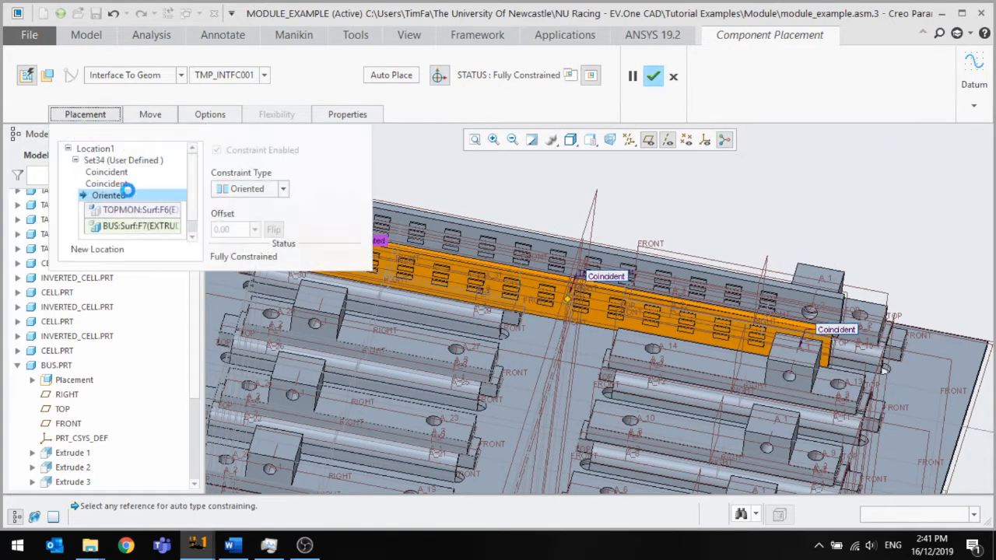
{"action": "left_click", "coordinate": [105, 253]}
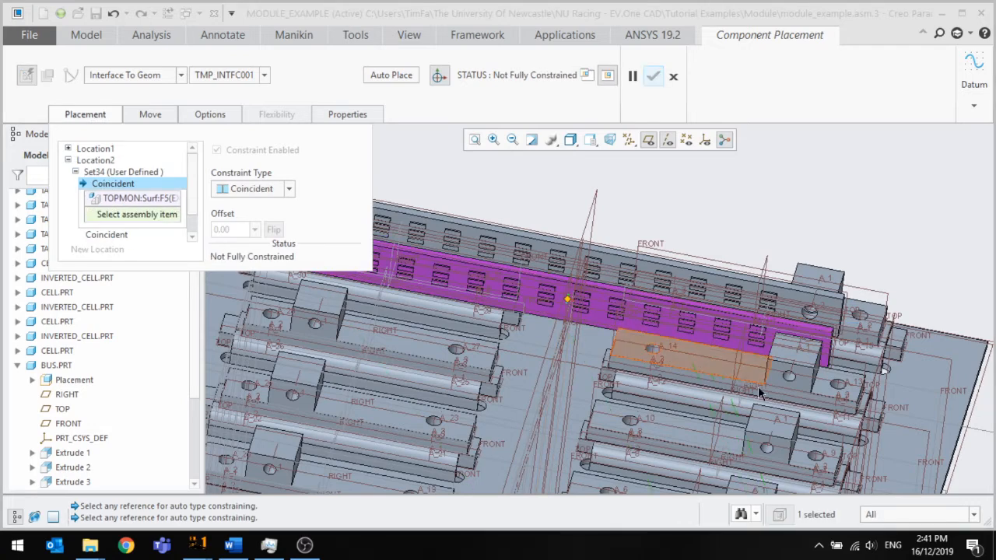
{"action": "left_click", "coordinate": [789, 378]}
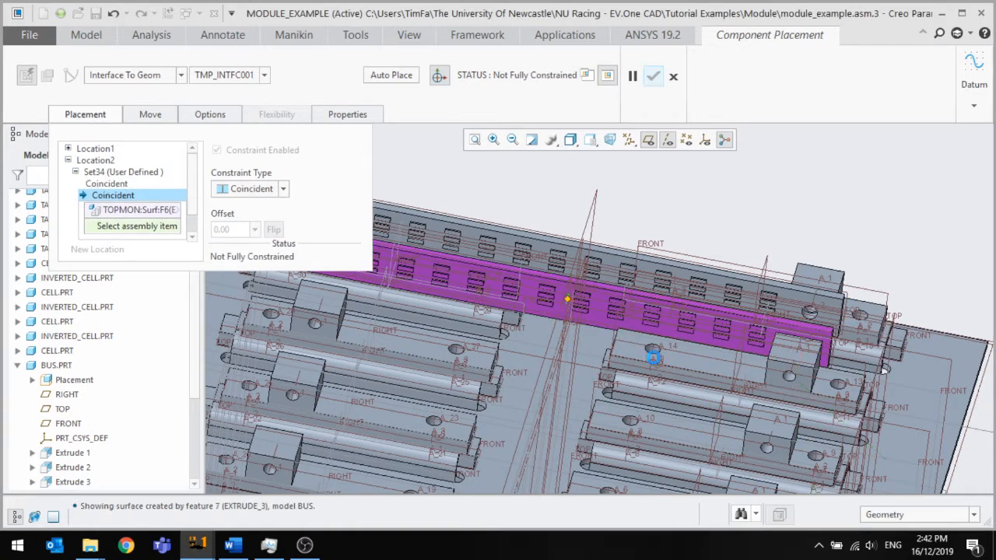
{"action": "left_click", "coordinate": [315, 327]}
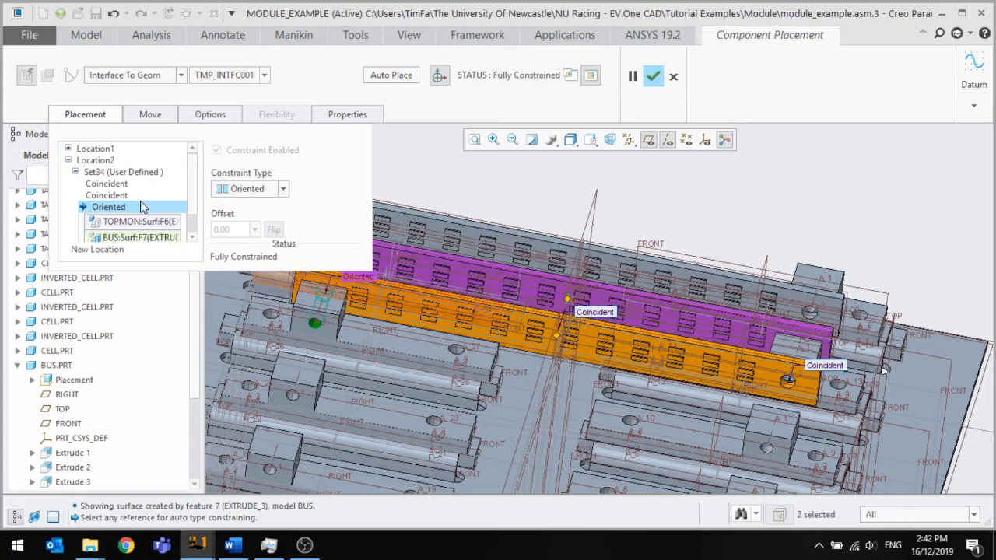
Add a third bar location using the second left-column bus's front face and hole plus the third right-column bus's hole
{"action": "left_click", "coordinate": [315, 342]}
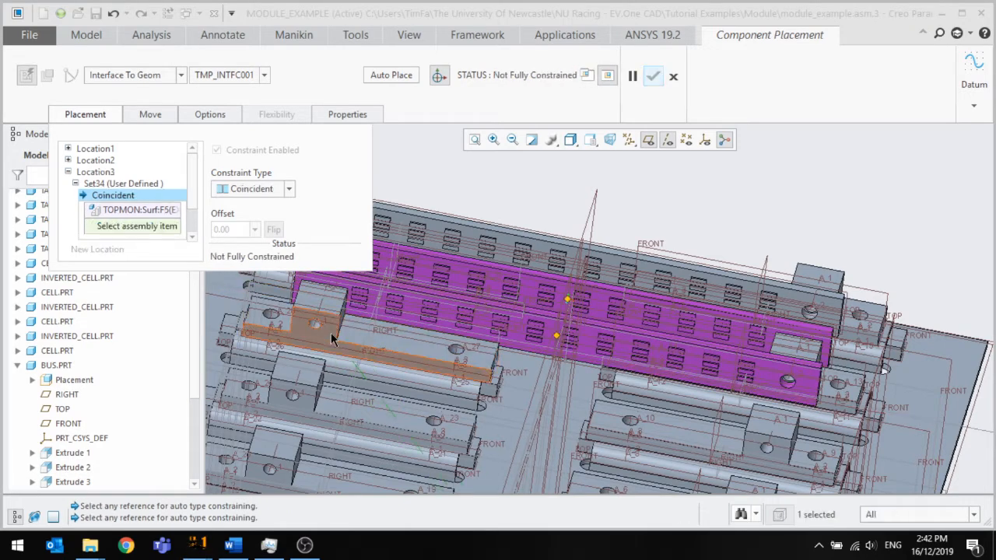
{"action": "left_click", "coordinate": [764, 446]}
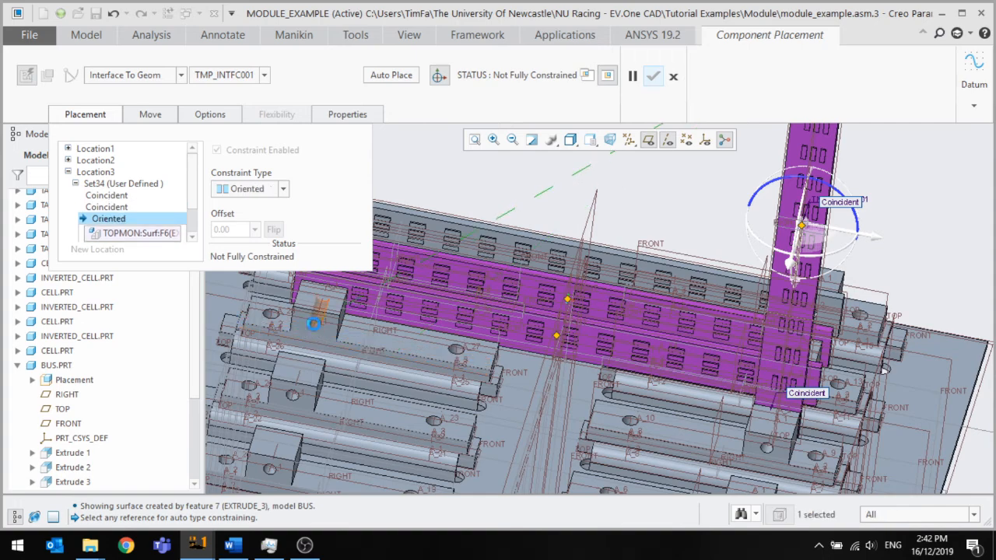
{"action": "left_click", "coordinate": [313, 323]}
Examine the placed bars from above and below to check how they sit against the buses of both columns
{"action": "scroll", "coordinate": [647, 347], "scroll_direction": "up", "scroll_amount": 3}
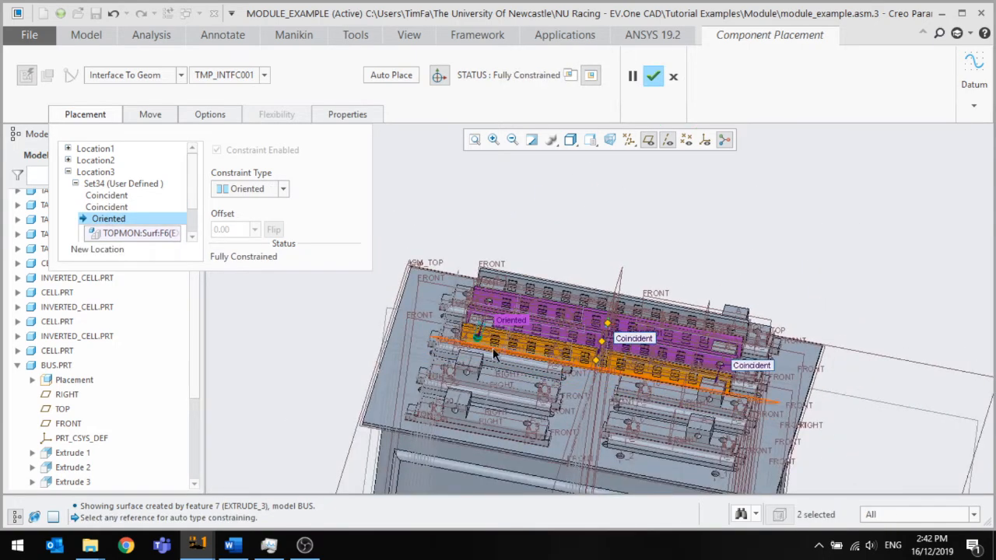
{"action": "scroll", "coordinate": [644, 360], "scroll_direction": "down", "scroll_amount": 10}
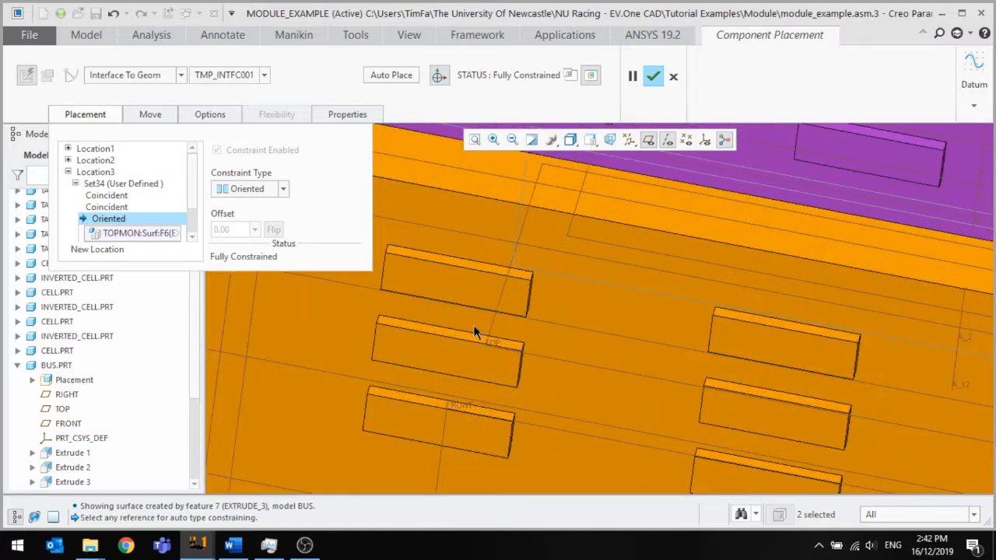
{"action": "scroll", "coordinate": [589, 281], "scroll_direction": "up", "scroll_amount": 8}
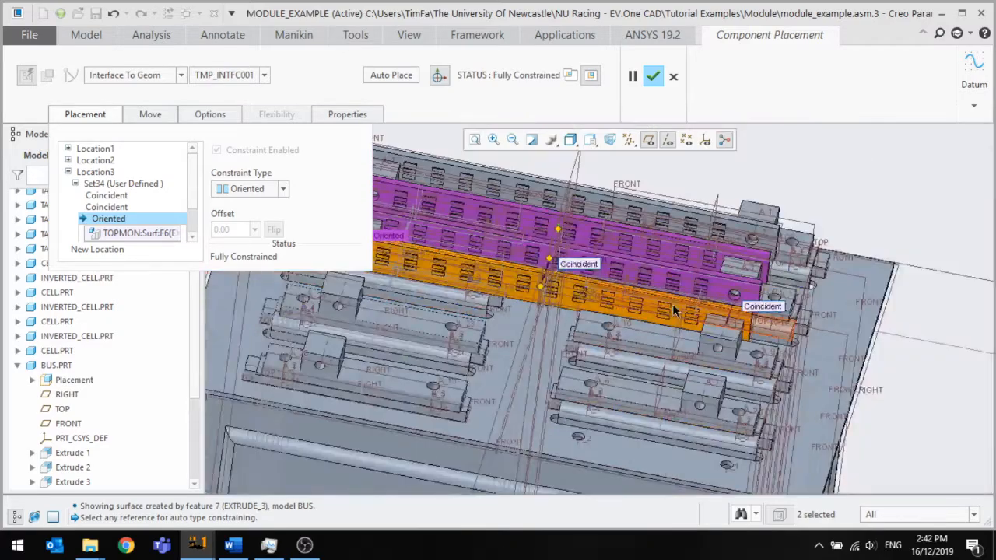
{"action": "mouse_move", "coordinate": [647, 292]}
{"action": "middle_mouse_down"}
{"action": "mouse_move", "coordinate": [654, 267]}
{"action": "mouse_move", "coordinate": [659, 312]}
{"action": "mouse_move", "coordinate": [663, 300]}
{"action": "middle_mouse_up"}
{"action": "scroll", "coordinate": [663, 301], "scroll_direction": "up", "scroll_amount": 3}
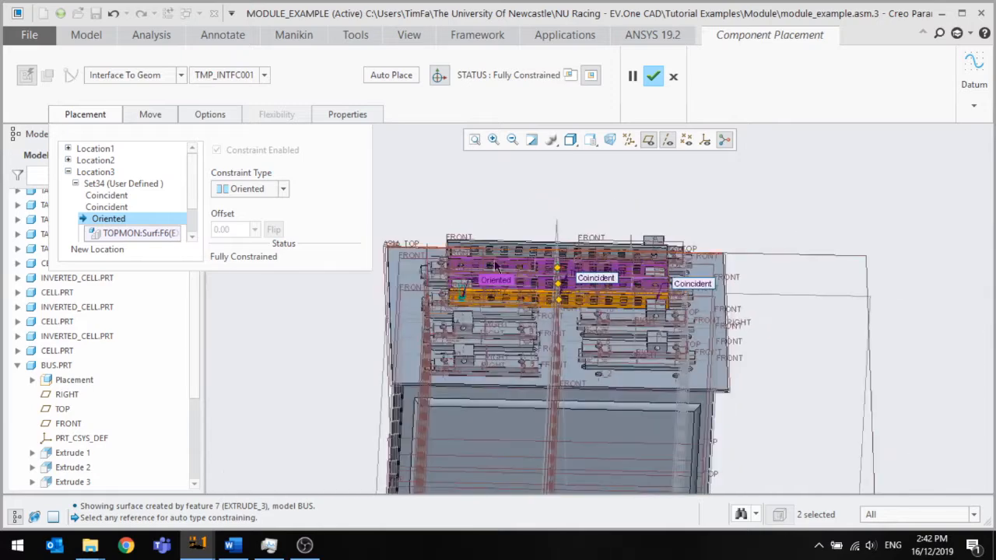
{"action": "middle_click_drag", "start_coordinate": [525, 336], "coordinate": [522, 398]}
{"action": "scroll", "coordinate": [524, 316], "scroll_direction": "up", "scroll_amount": 6}
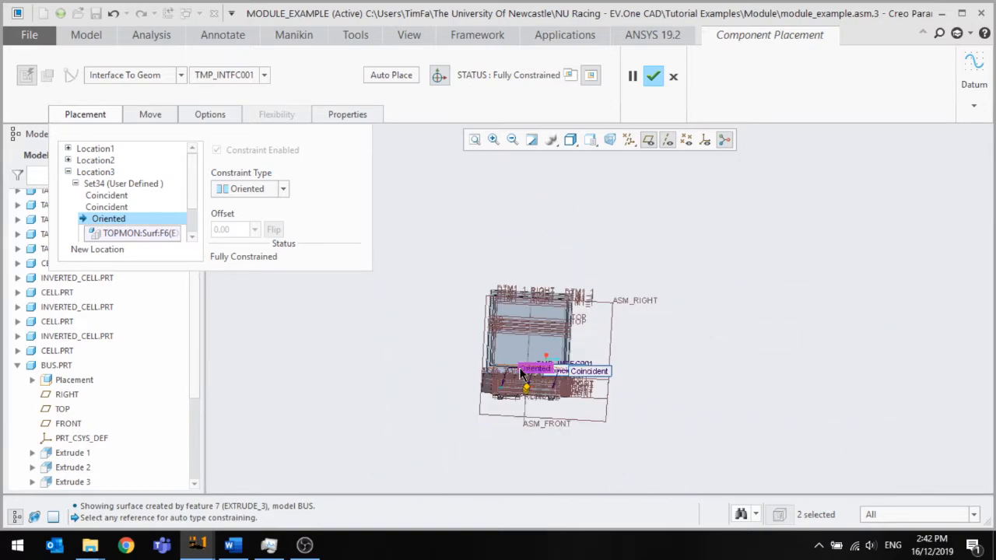
{"action": "scroll", "coordinate": [522, 373], "scroll_direction": "down", "scroll_amount": 2}
{"action": "scroll", "coordinate": [530, 402], "scroll_direction": "down", "scroll_amount": 8}
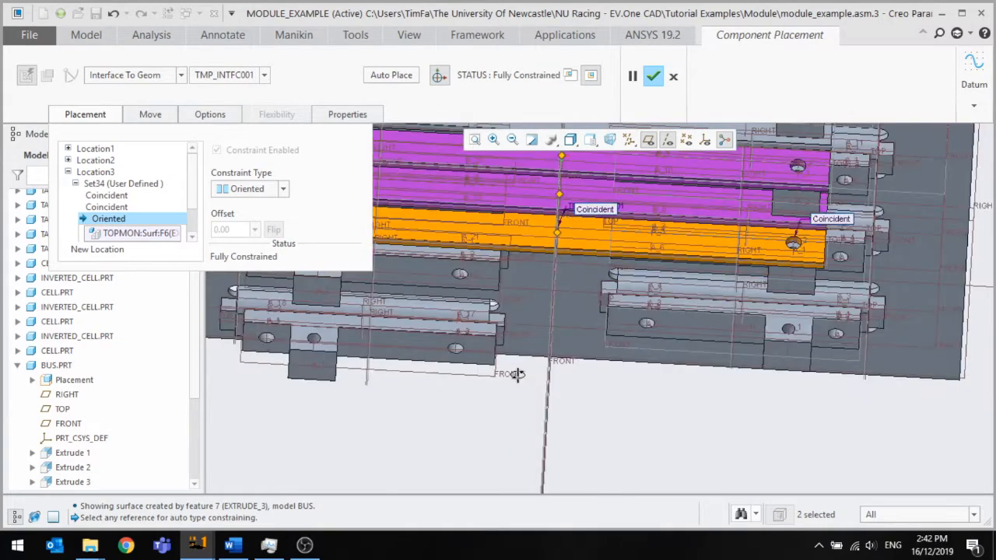
{"action": "scroll", "coordinate": [527, 371], "scroll_direction": "down", "scroll_amount": 5}
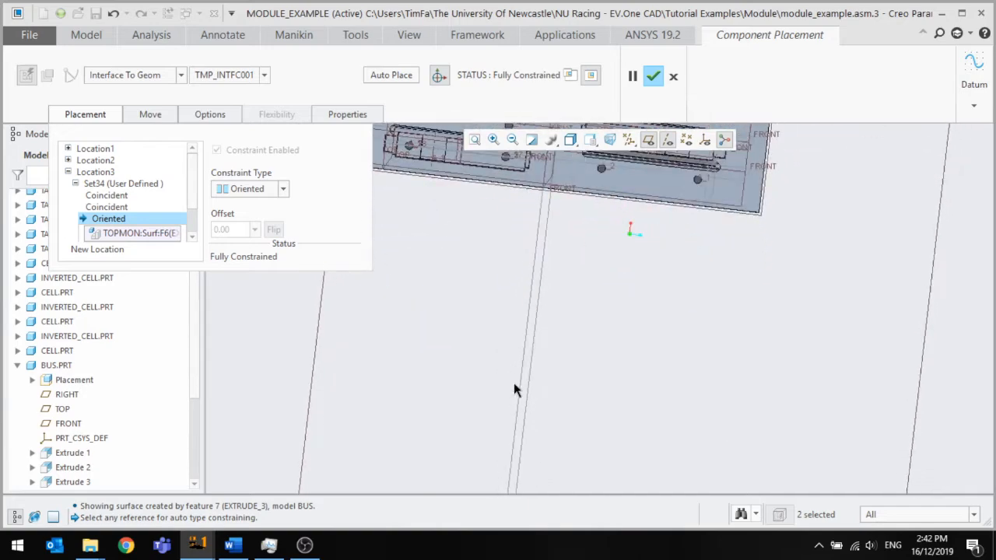
{"action": "middle_click_drag", "start_coordinate": [507, 382], "coordinate": [511, 460], "text": "ctrl"}
{"action": "mouse_move", "coordinate": [507, 244]}
{"action": "middle_mouse_down", "text": "ctrl"}
{"action": "mouse_move", "coordinate": [462, 491]}
{"action": "mouse_move", "coordinate": [533, 394]}
{"action": "mouse_move", "coordinate": [548, 405]}
{"action": "mouse_move", "coordinate": [555, 337]}
{"action": "middle_mouse_up", "text": "ctrl"}
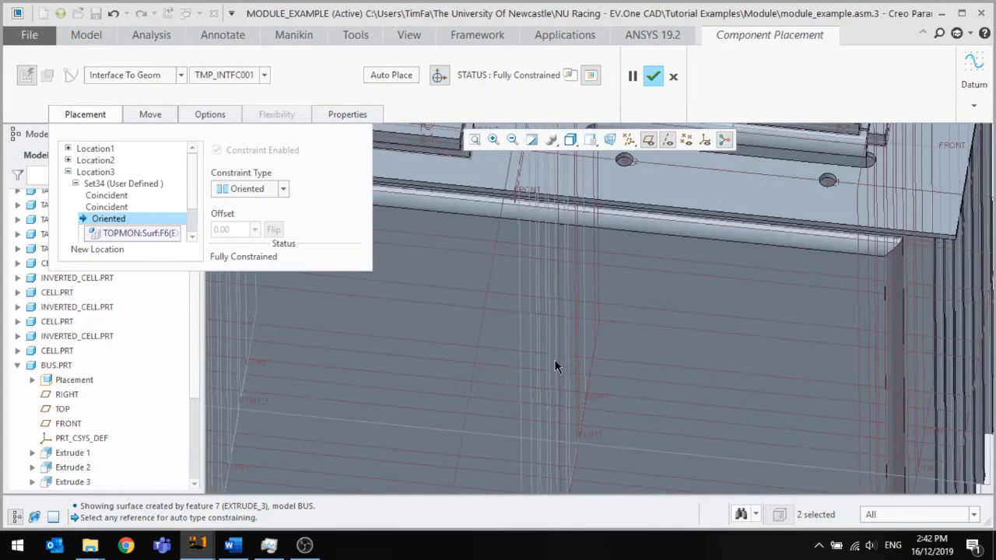
{"action": "scroll", "coordinate": [559, 365], "scroll_direction": "up", "scroll_amount": 3}
{"action": "scroll", "coordinate": [563, 371], "scroll_direction": "up", "scroll_amount": 3}
{"action": "scroll", "coordinate": [562, 250], "scroll_direction": "down", "scroll_amount": 5}
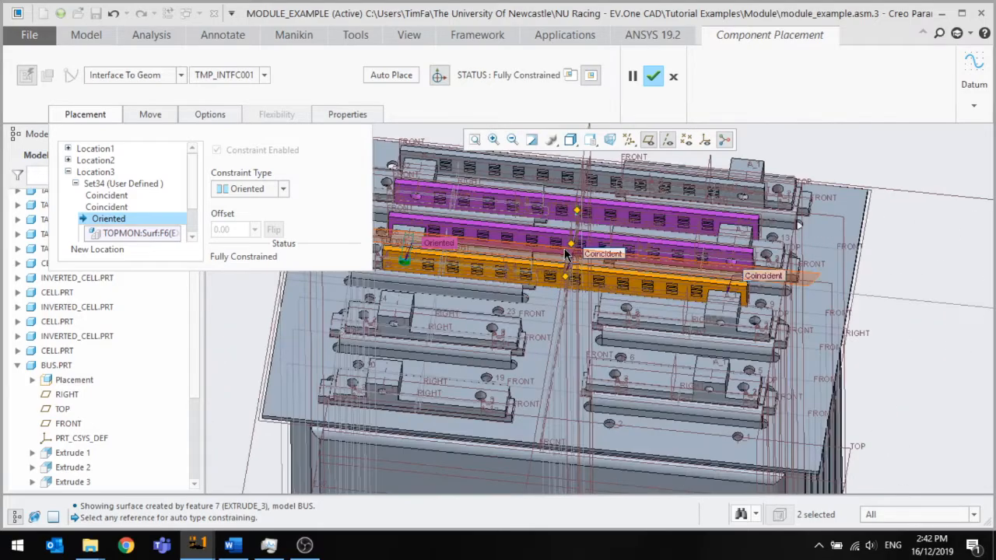
{"action": "scroll", "coordinate": [544, 302], "scroll_direction": "down", "scroll_amount": 4}
{"action": "scroll", "coordinate": [544, 301], "scroll_direction": "up", "scroll_amount": 4}
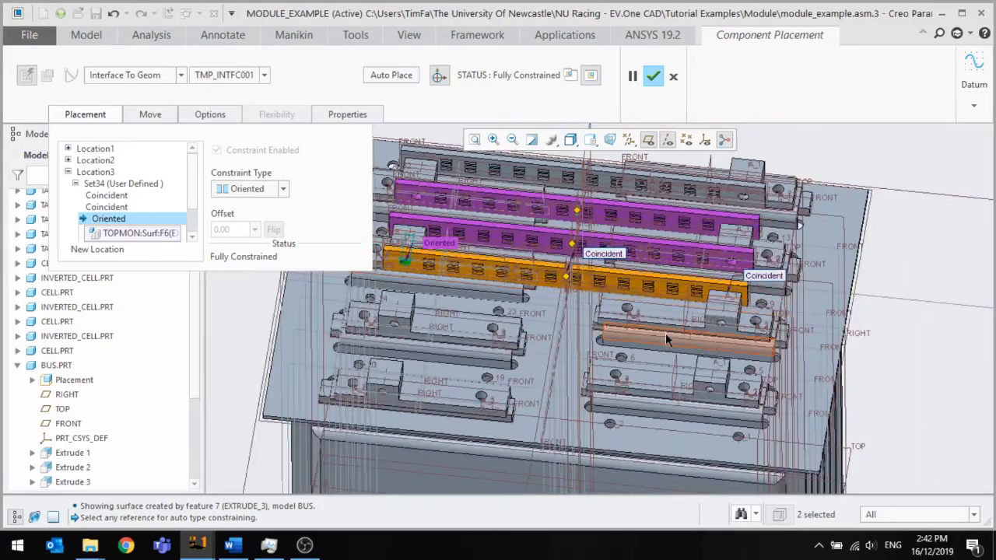
{"action": "scroll", "coordinate": [697, 286], "scroll_direction": "down", "scroll_amount": 2}
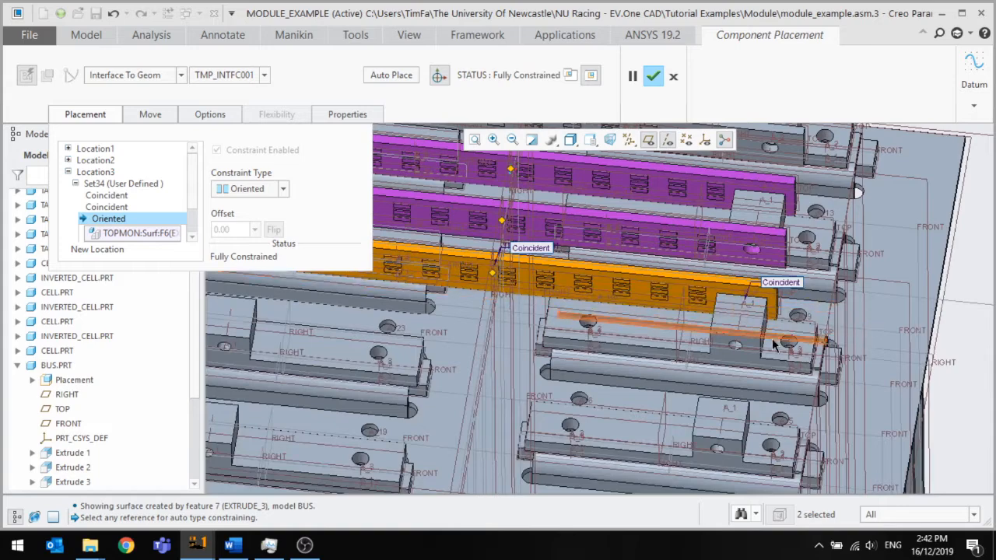
{"action": "scroll", "coordinate": [771, 339], "scroll_direction": "up", "scroll_amount": 1}
{"action": "scroll", "coordinate": [708, 346], "scroll_direction": "up", "scroll_amount": 1}
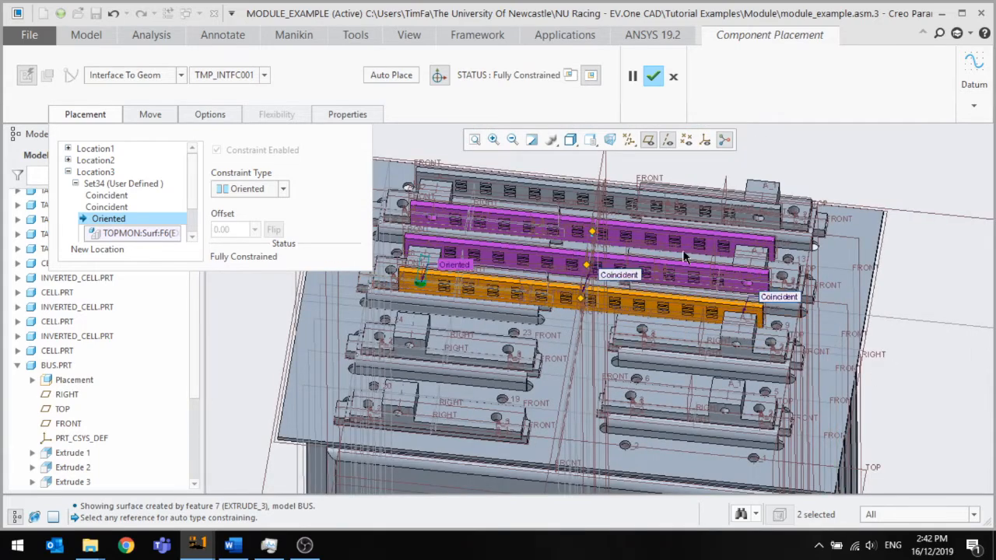
Add a fourth bar location using the third right-column bus's front face and hole plus the third left-column bus's hole
{"action": "scroll", "coordinate": [758, 347], "scroll_direction": "down", "scroll_amount": 3}
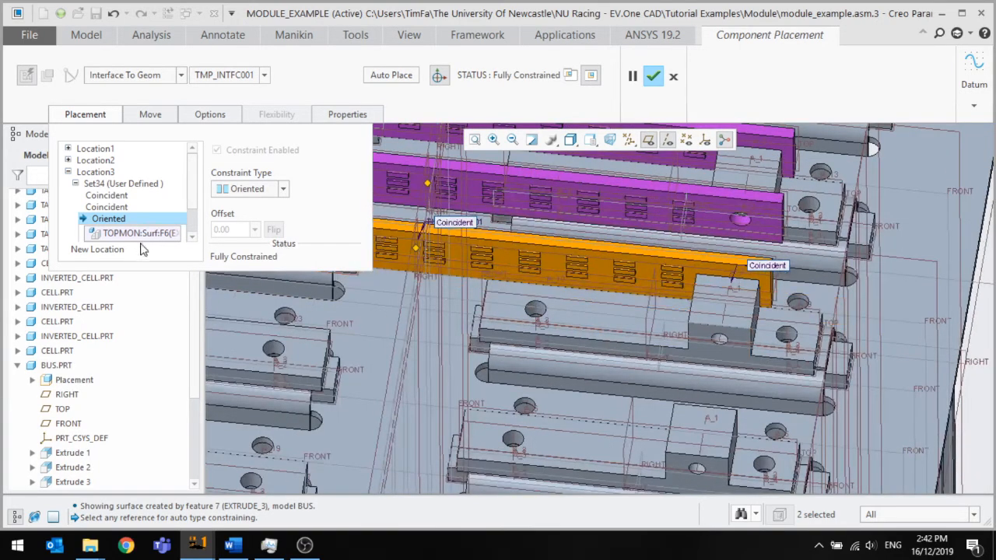
{"action": "left_click", "coordinate": [706, 347]}
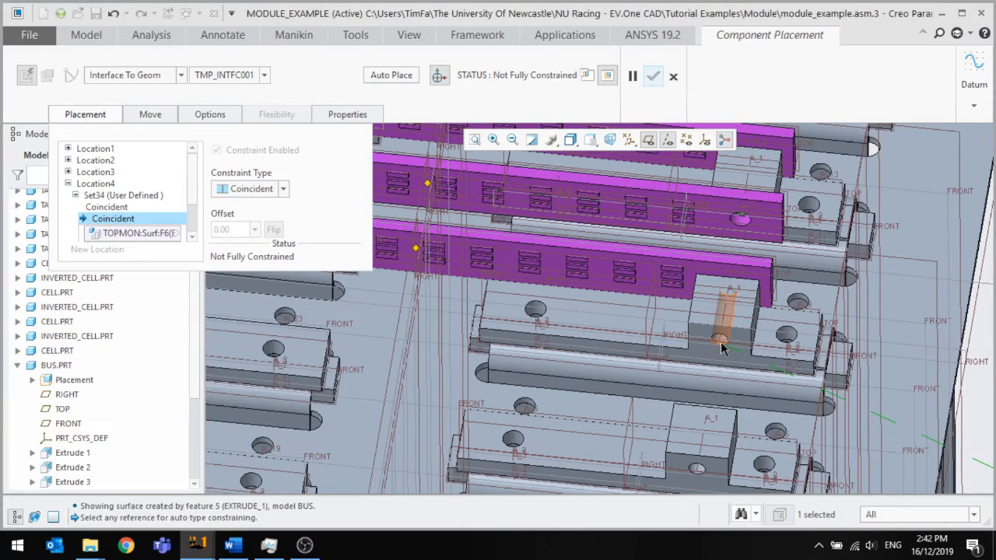
{"action": "left_click", "coordinate": [718, 343]}
{"action": "scroll", "coordinate": [789, 347], "scroll_direction": "up", "scroll_amount": 4}
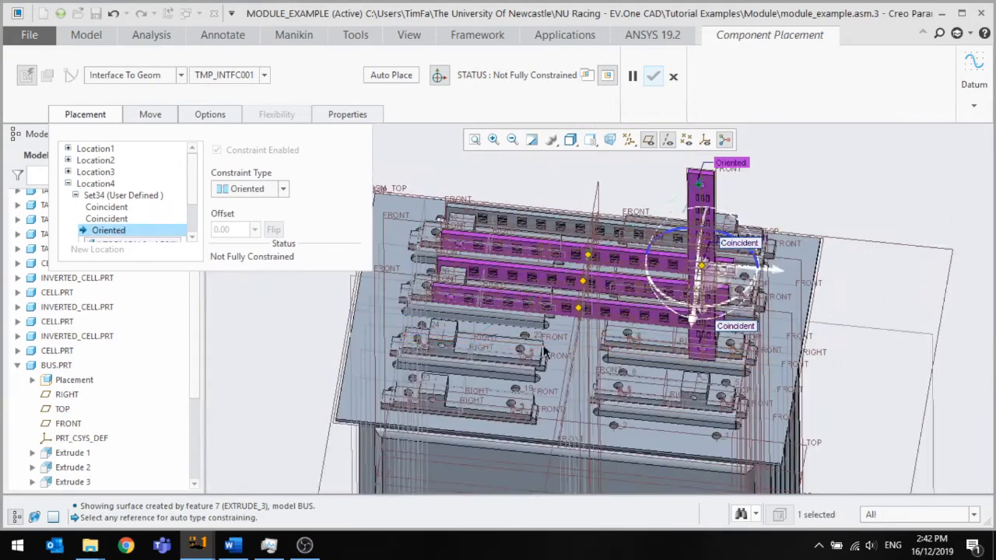
{"action": "scroll", "coordinate": [435, 350], "scroll_direction": "down", "scroll_amount": 2}
{"action": "left_click", "coordinate": [447, 343]}
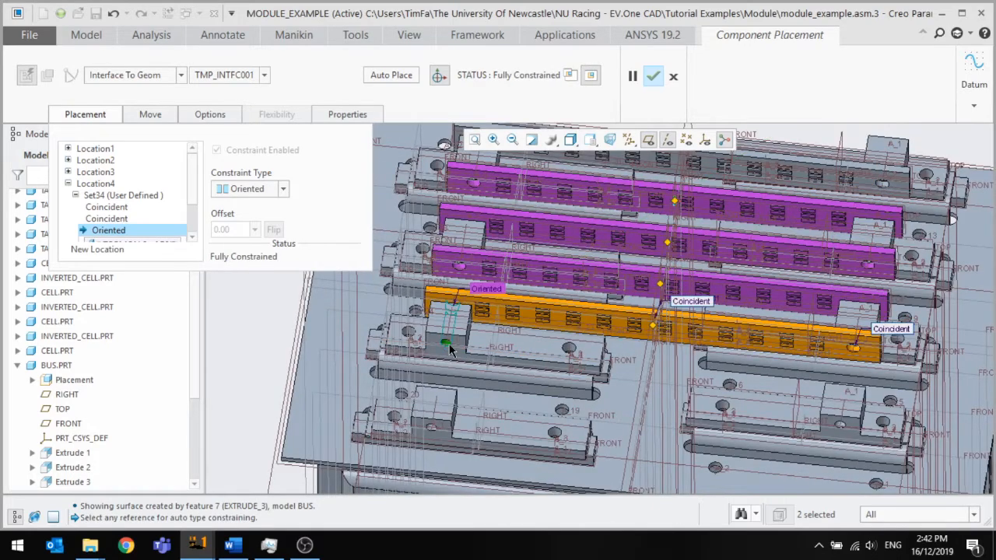
Add a fifth bar location using the third left-column bus's front face and hole plus the fourth right-column bus's hole
{"action": "left_click", "coordinate": [121, 255]}
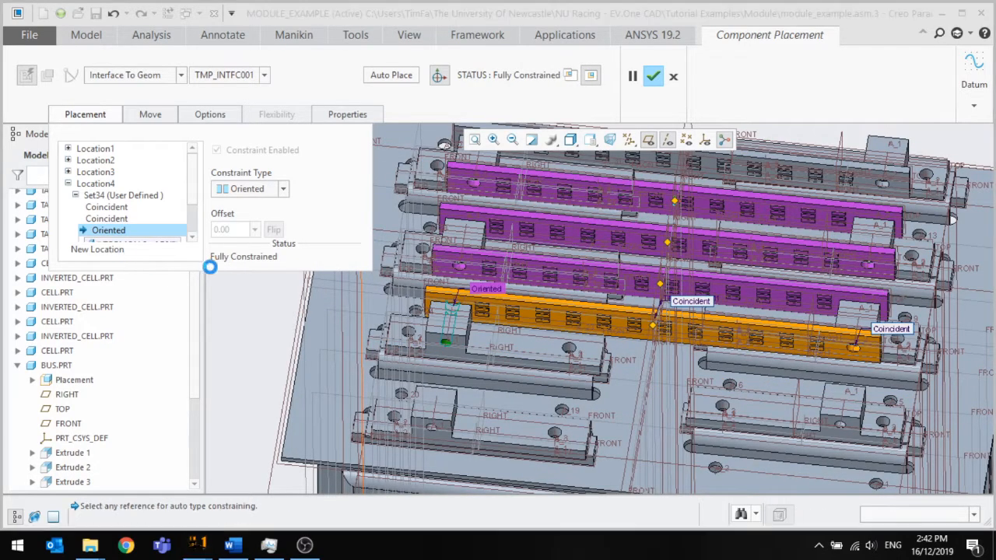
{"action": "left_click", "coordinate": [466, 345]}
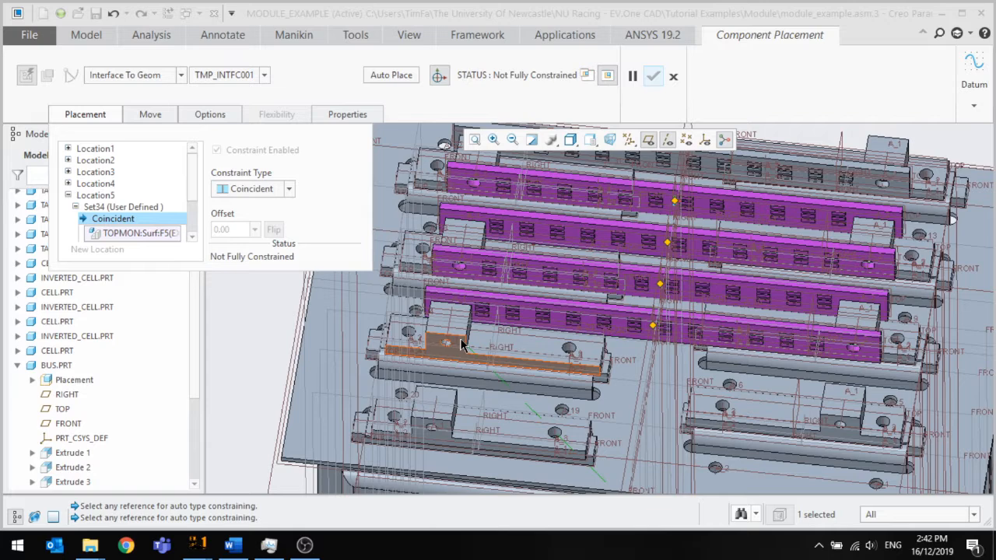
{"action": "left_click", "coordinate": [463, 343]}
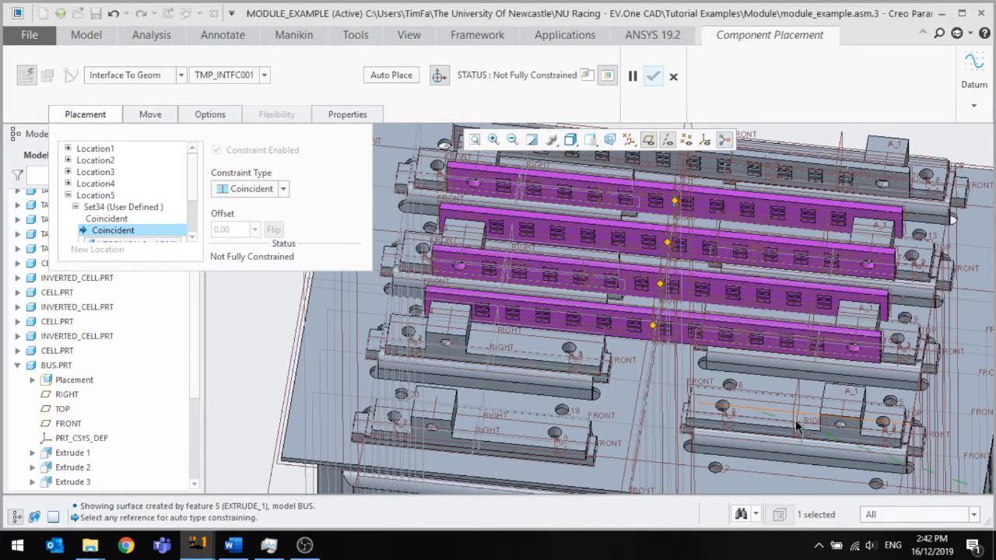
{"action": "left_click", "coordinate": [845, 430]}
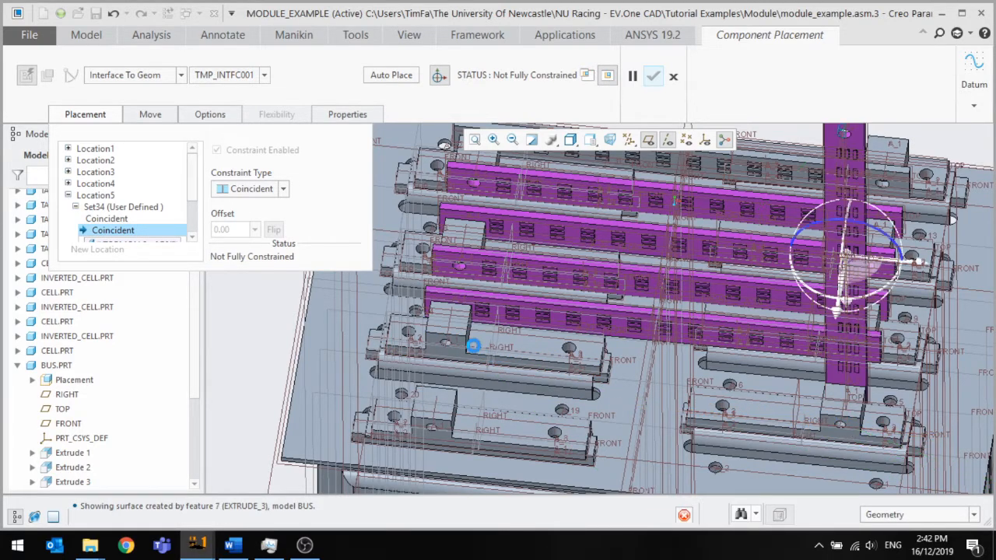
{"action": "left_click", "coordinate": [447, 342]}
{"action": "scroll", "coordinate": [482, 342], "scroll_direction": "up", "scroll_amount": 2}
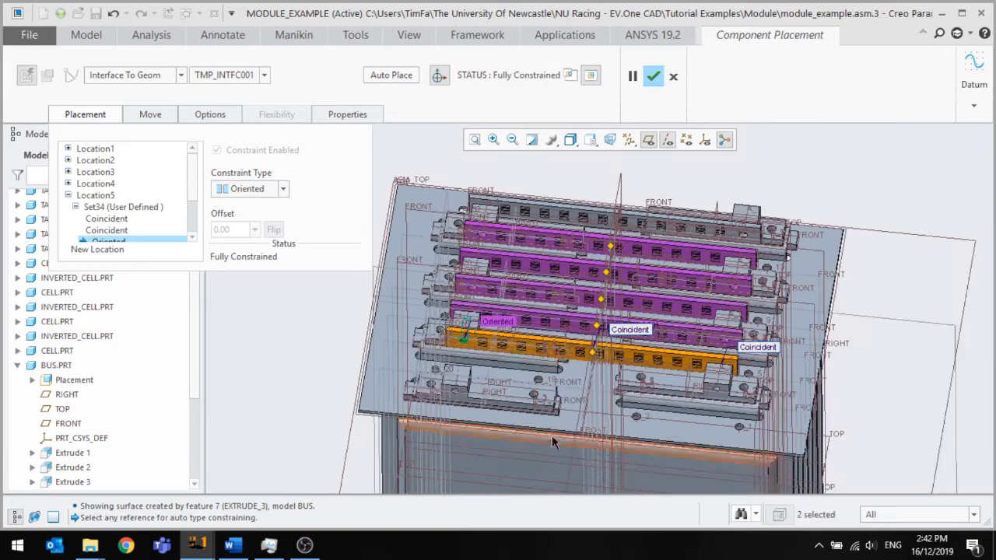
Try to add a sixth bar location using the fourth right-column bus's front face and hole plus the fourth left-column bus's hole
{"action": "scroll", "coordinate": [551, 435], "scroll_direction": "down", "scroll_amount": 4}
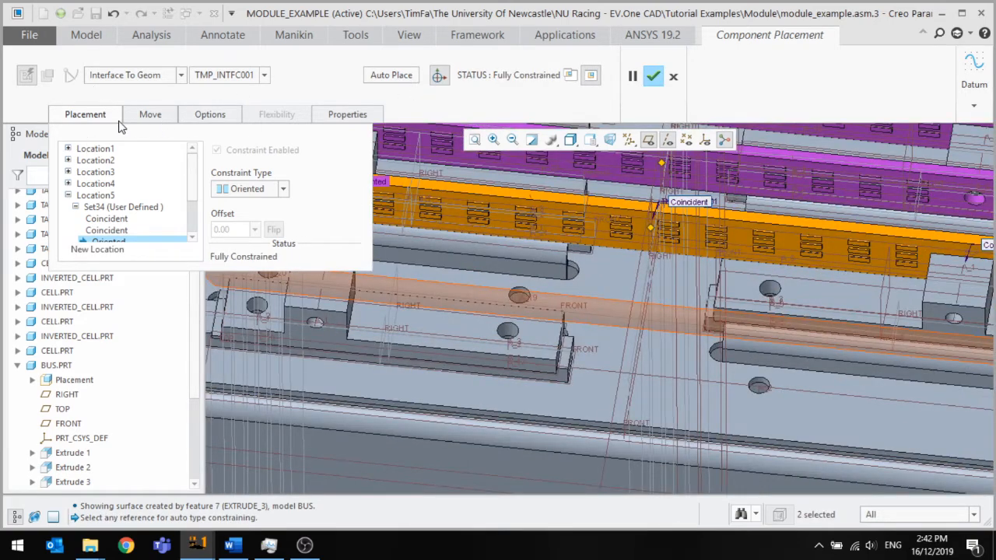
{"action": "left_click", "coordinate": [97, 249]}
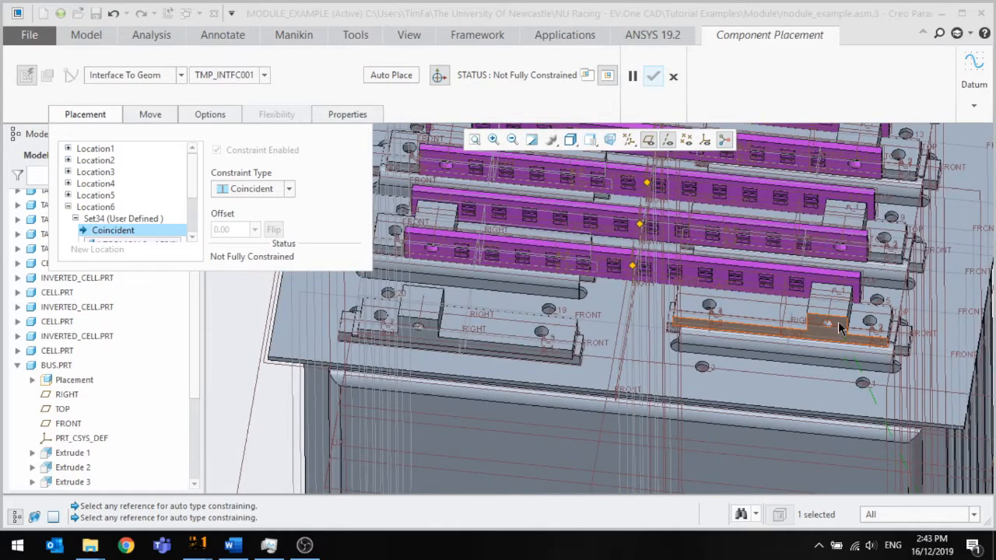
{"action": "left_click", "coordinate": [834, 322]}
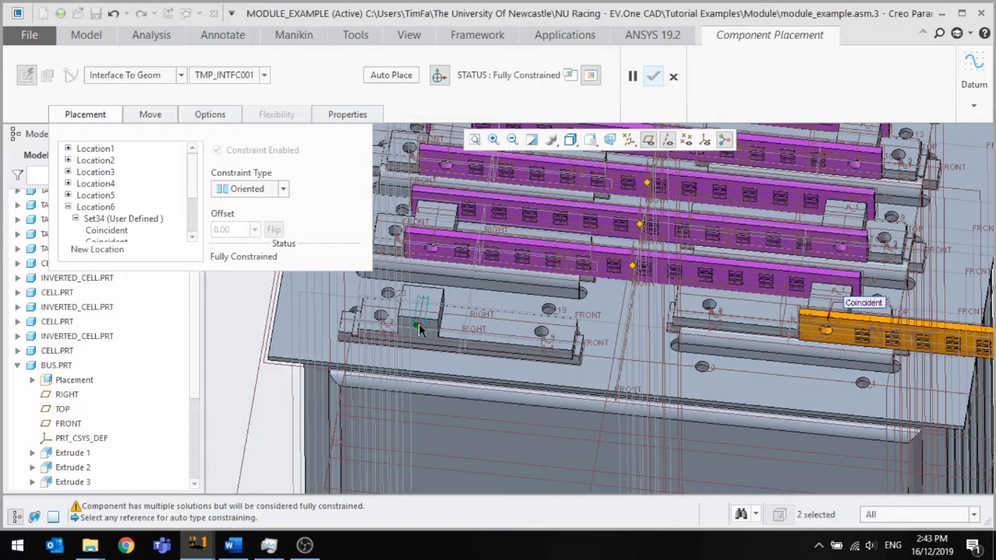
{"action": "scroll", "coordinate": [420, 323], "scroll_direction": "down", "scroll_amount": 3}
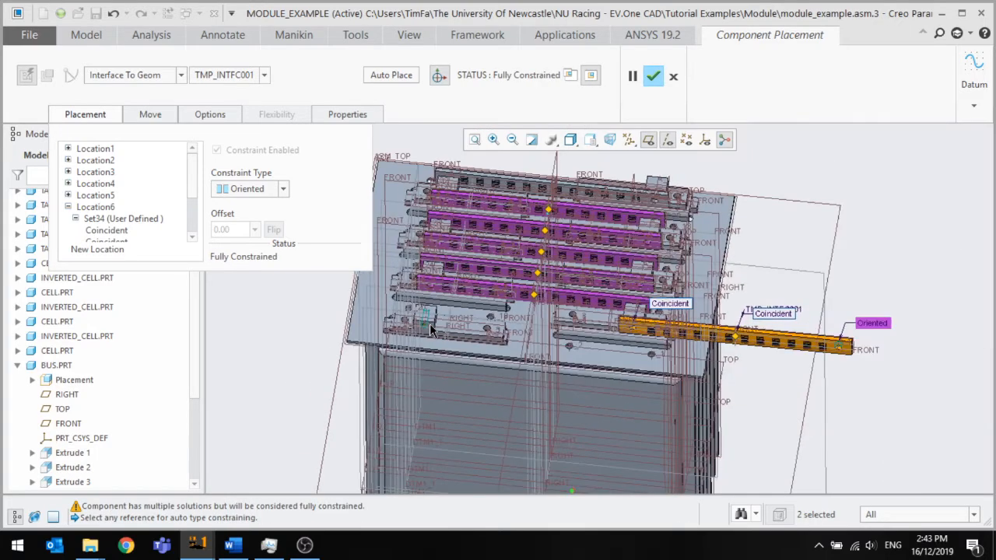
{"action": "scroll", "coordinate": [430, 324], "scroll_direction": "up", "scroll_amount": 5}
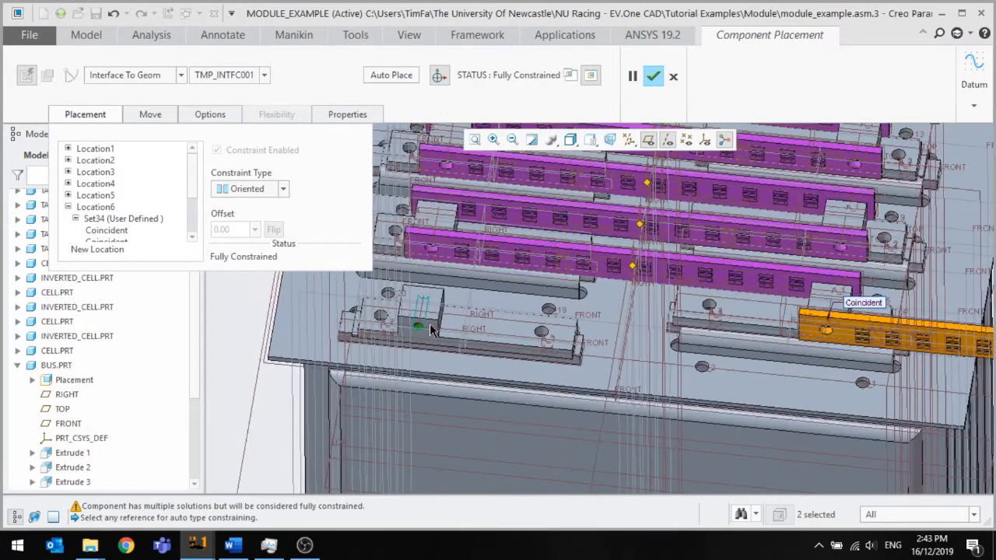
{"action": "left_click", "coordinate": [430, 324]}
{"action": "scroll", "coordinate": [541, 366], "scroll_direction": "down", "scroll_amount": 5}
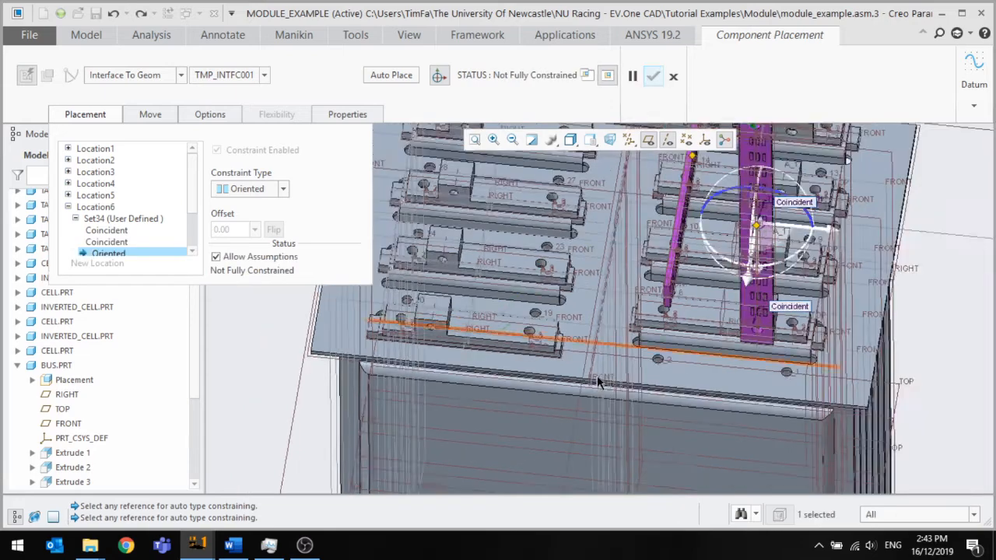
{"action": "scroll", "coordinate": [541, 365], "scroll_direction": "up", "scroll_amount": 5}
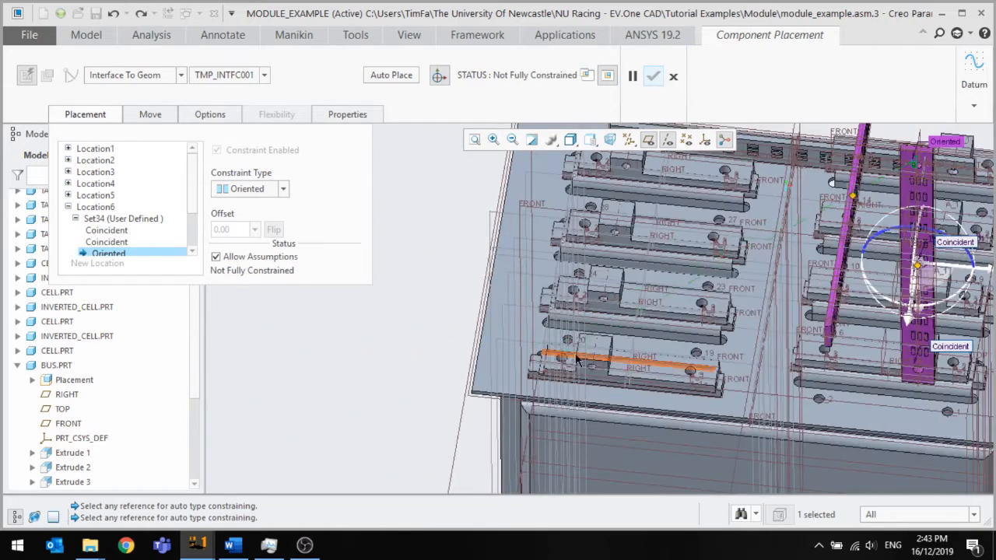
{"action": "left_click", "coordinate": [592, 368]}
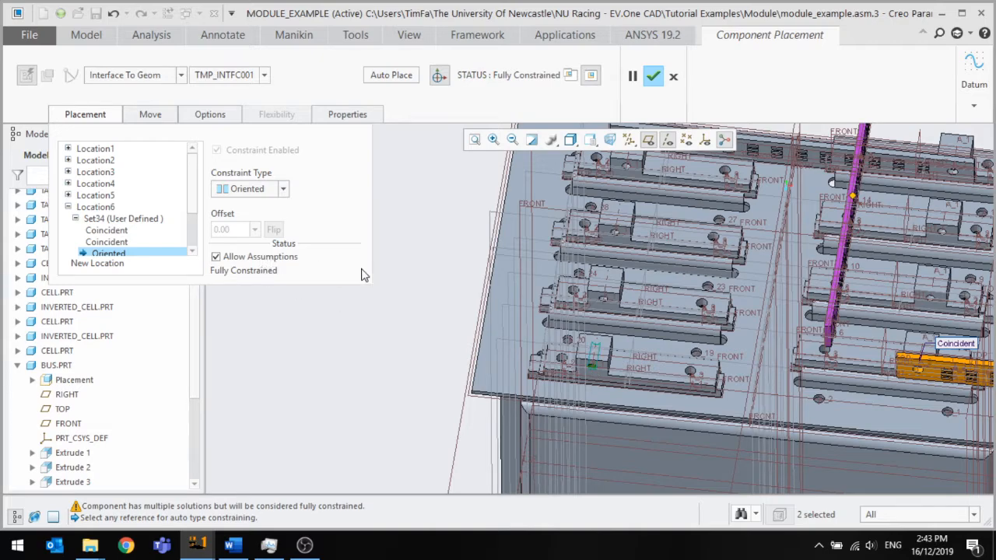
{"action": "key", "text": "ctrl+z"}
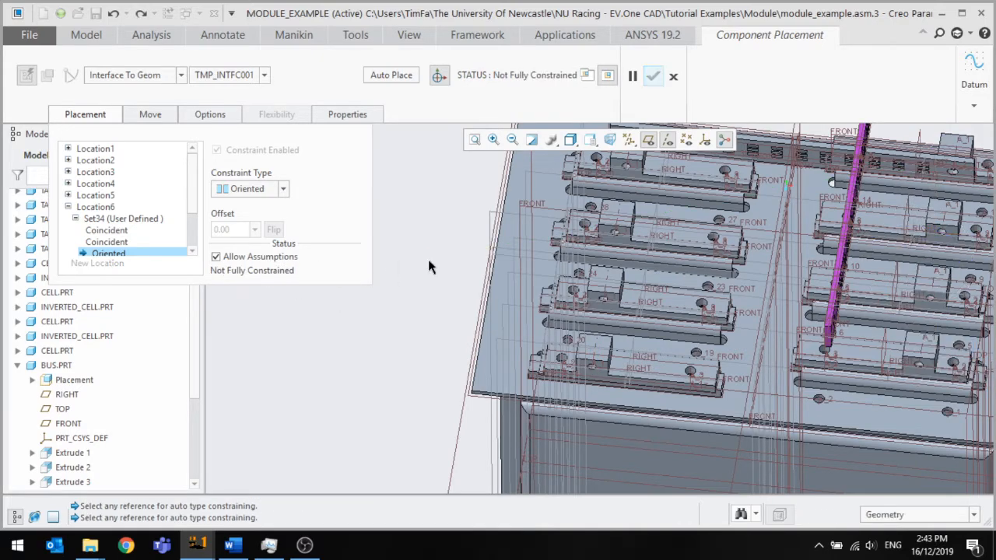
Reselect the fourth right-column bus's front face and hole as the coincident references for the sixth bar location
{"action": "scroll", "coordinate": [439, 271], "scroll_direction": "down", "scroll_amount": 3}
{"action": "scroll", "coordinate": [666, 330], "scroll_direction": "up", "scroll_amount": 4}
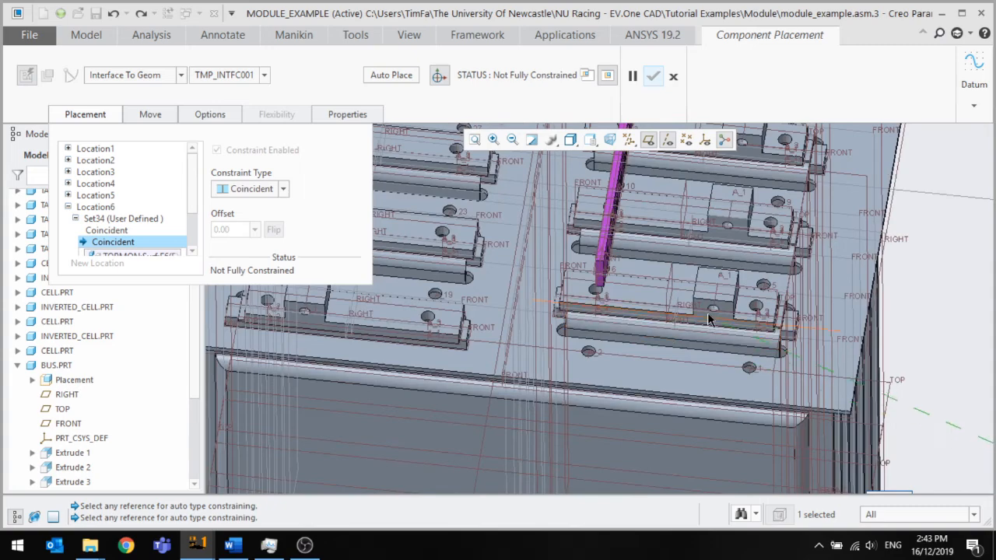
{"action": "scroll", "coordinate": [720, 309], "scroll_direction": "up", "scroll_amount": 3}
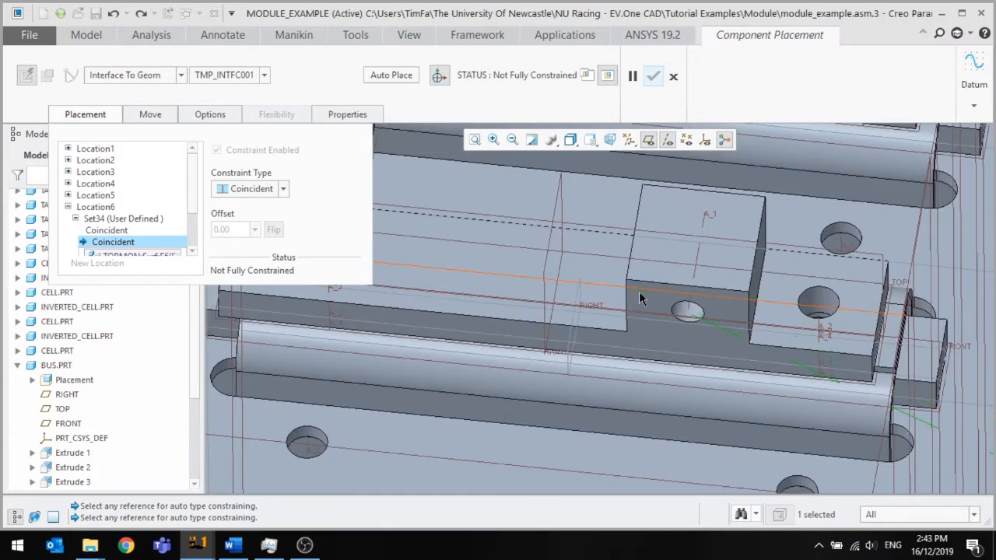
{"action": "scroll", "coordinate": [638, 290], "scroll_direction": "down", "scroll_amount": 6}
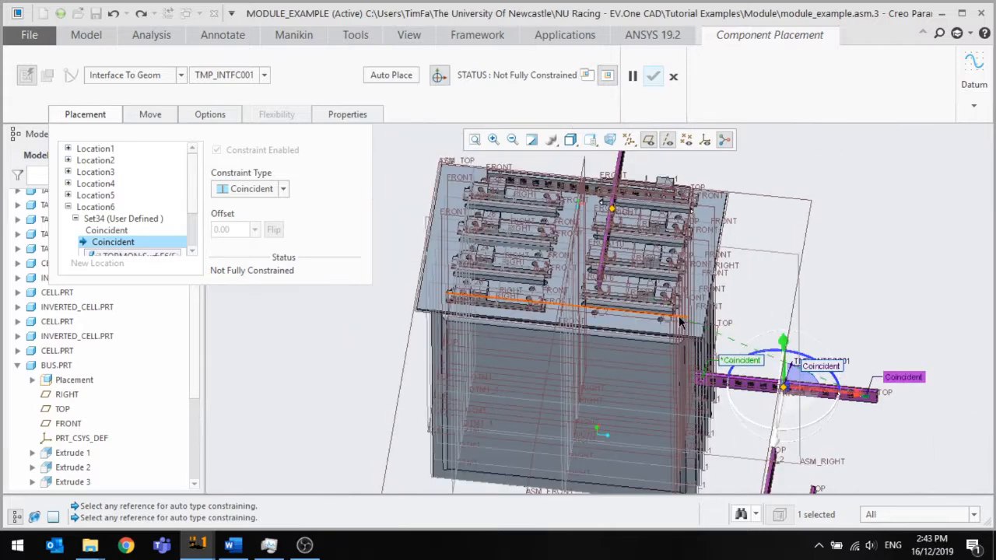
{"action": "scroll", "coordinate": [724, 346], "scroll_direction": "down", "scroll_amount": 2}
{"action": "mouse_move", "coordinate": [765, 375]}
{"action": "middle_mouse_down"}
{"action": "mouse_move", "coordinate": [720, 350]}
{"action": "mouse_move", "coordinate": [771, 368]}
{"action": "middle_mouse_up"}
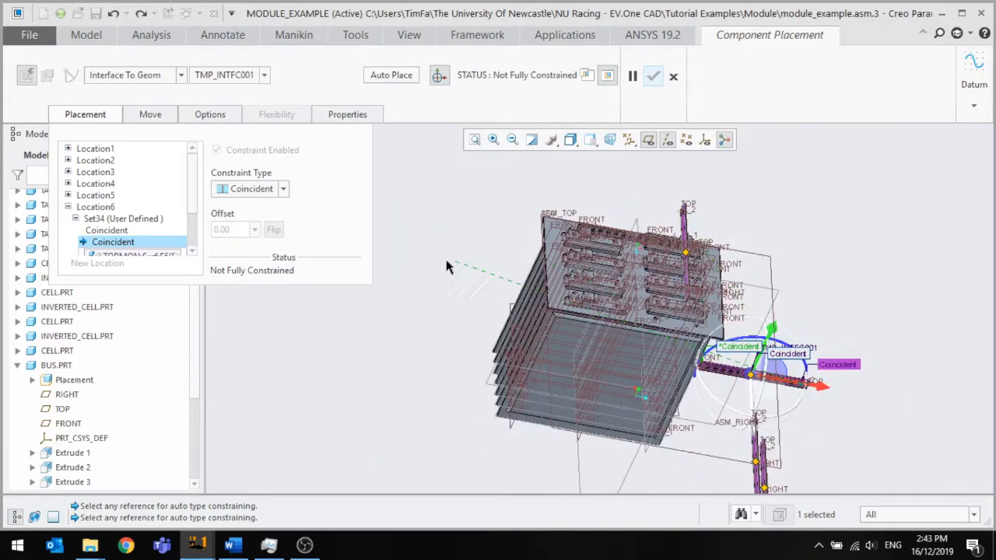
{"action": "scroll", "coordinate": [644, 288], "scroll_direction": "up", "scroll_amount": 3}
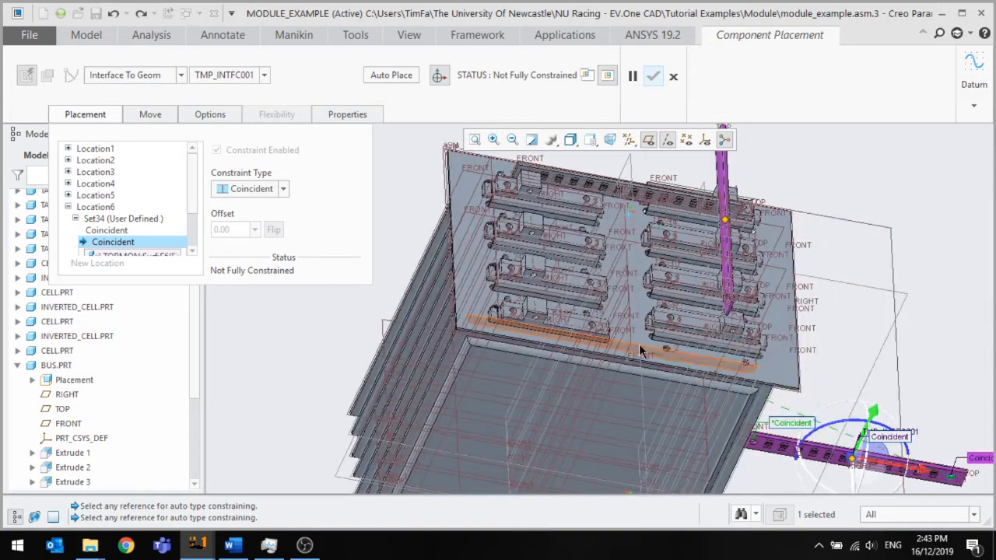
{"action": "scroll", "coordinate": [740, 335], "scroll_direction": "up", "scroll_amount": 2}
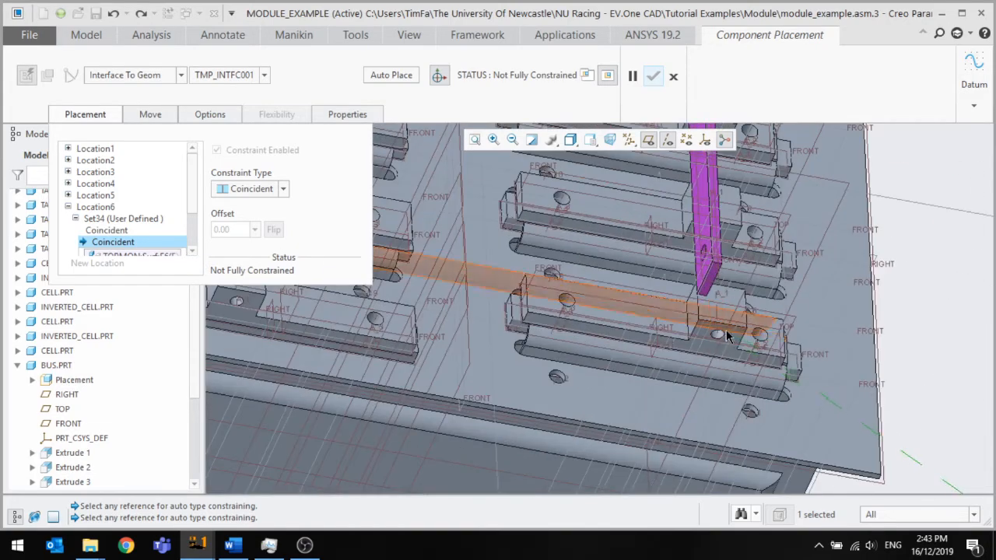
{"action": "left_click", "coordinate": [717, 330]}
Orient the sixth location with the fourth left-column bus's hole and accept the multi-location bar placement
{"action": "scroll", "coordinate": [683, 339], "scroll_direction": "down", "scroll_amount": 3}
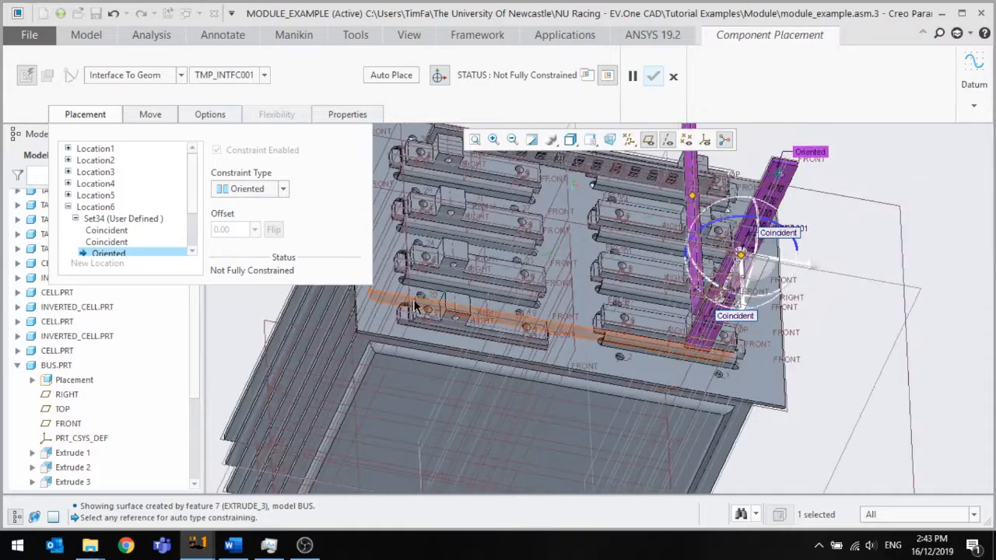
{"action": "scroll", "coordinate": [470, 319], "scroll_direction": "up", "scroll_amount": 3}
{"action": "scroll", "coordinate": [479, 329], "scroll_direction": "up", "scroll_amount": 3}
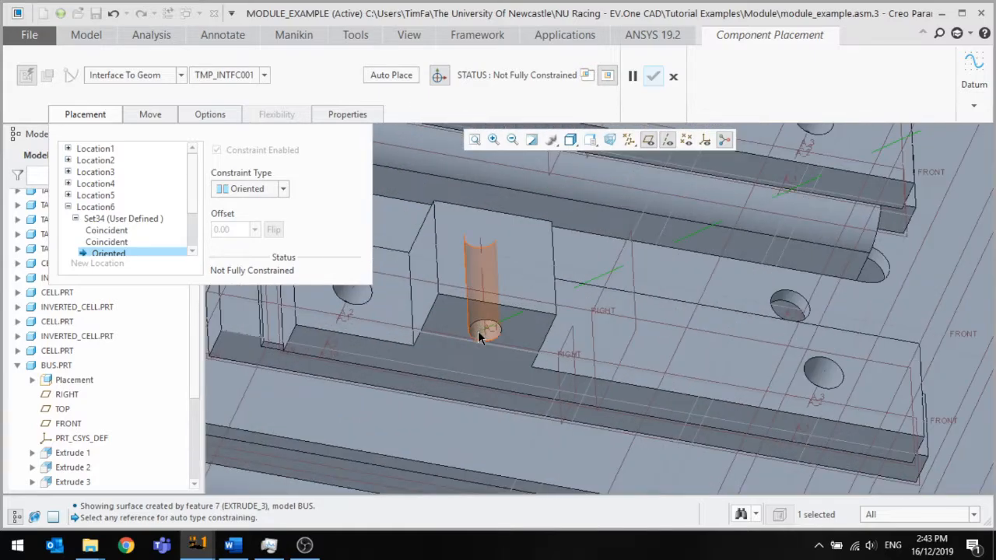
{"action": "left_click", "coordinate": [478, 330]}
{"action": "scroll", "coordinate": [480, 332], "scroll_direction": "down", "scroll_amount": 4}
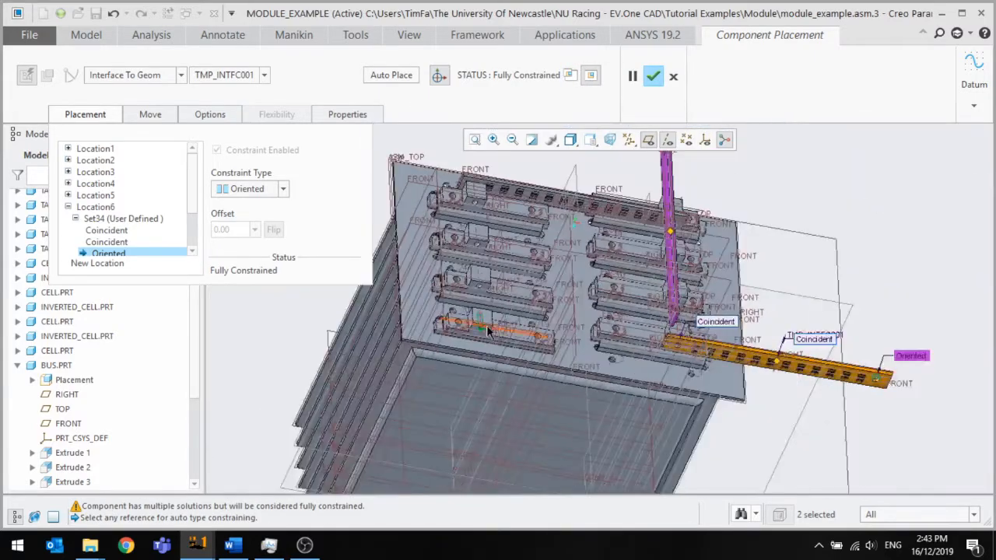
{"action": "left_click", "coordinate": [653, 78]}
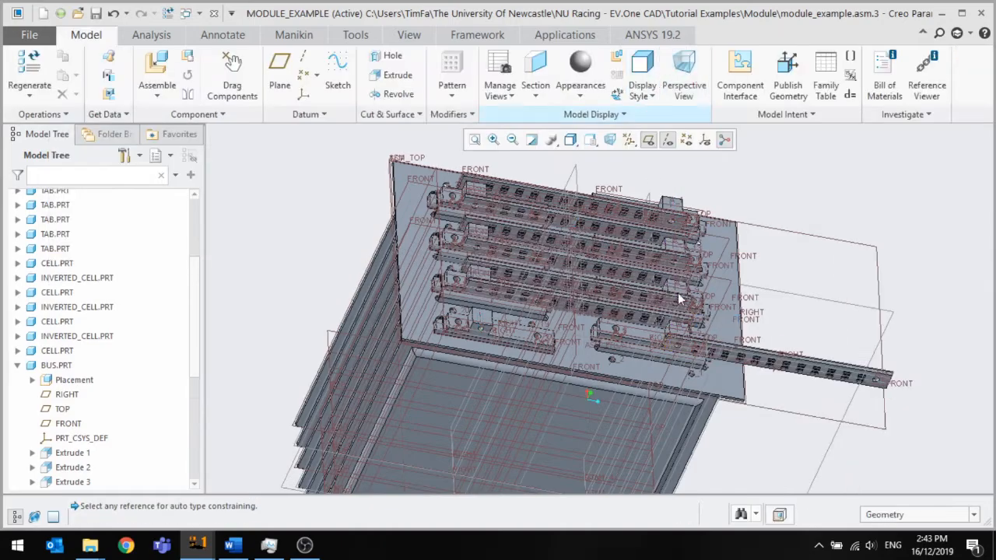
Delete the TOPMON bar that extends outward past the module's edge from the fourth right-column bus
{"action": "scroll", "coordinate": [861, 359], "scroll_direction": "up", "scroll_amount": 3}
{"action": "left_click", "coordinate": [861, 359]}
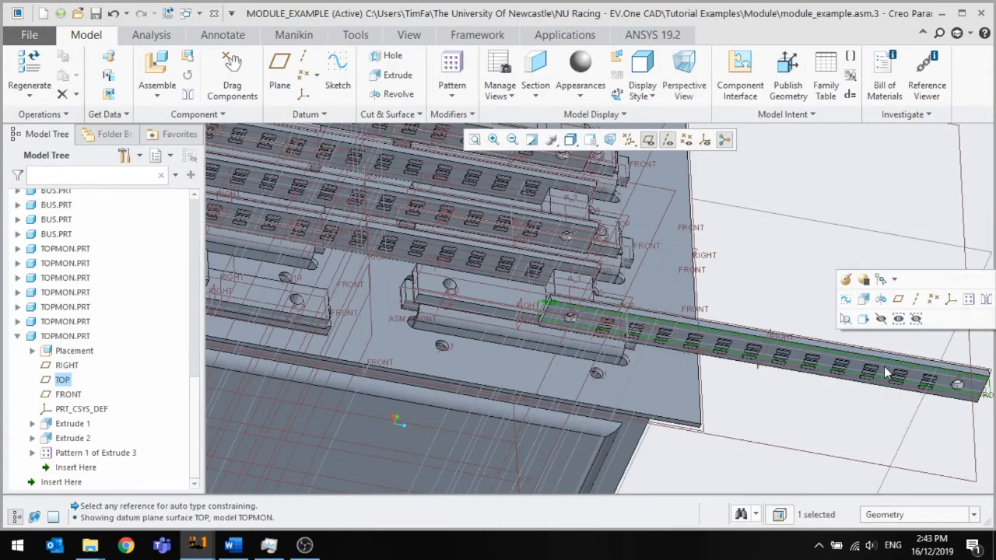
{"action": "middle_click_drag", "start_coordinate": [883, 363], "coordinate": [787, 366]}
{"action": "scroll", "coordinate": [782, 399], "scroll_direction": "up", "scroll_amount": 3}
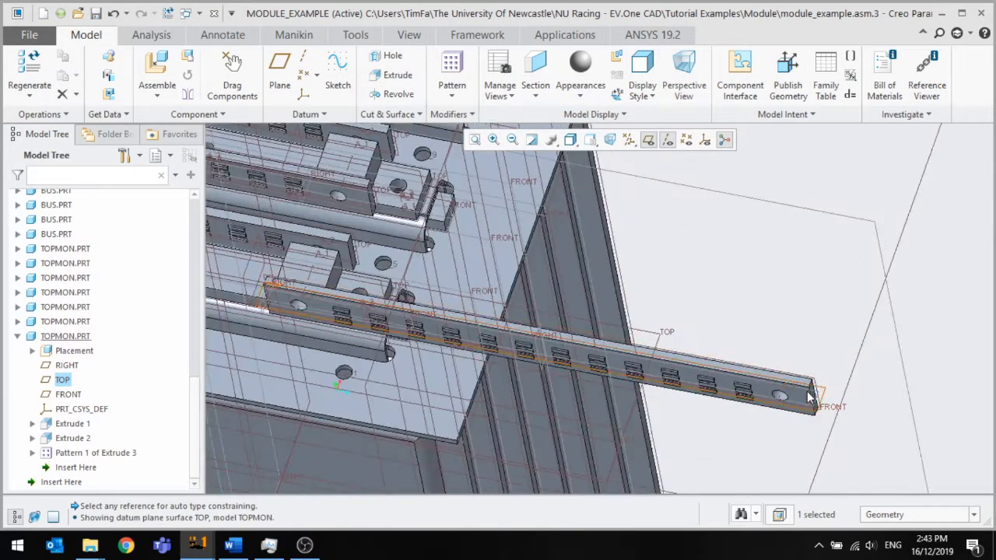
{"action": "left_click", "coordinate": [809, 396]}
{"action": "key", "text": "Delete"}
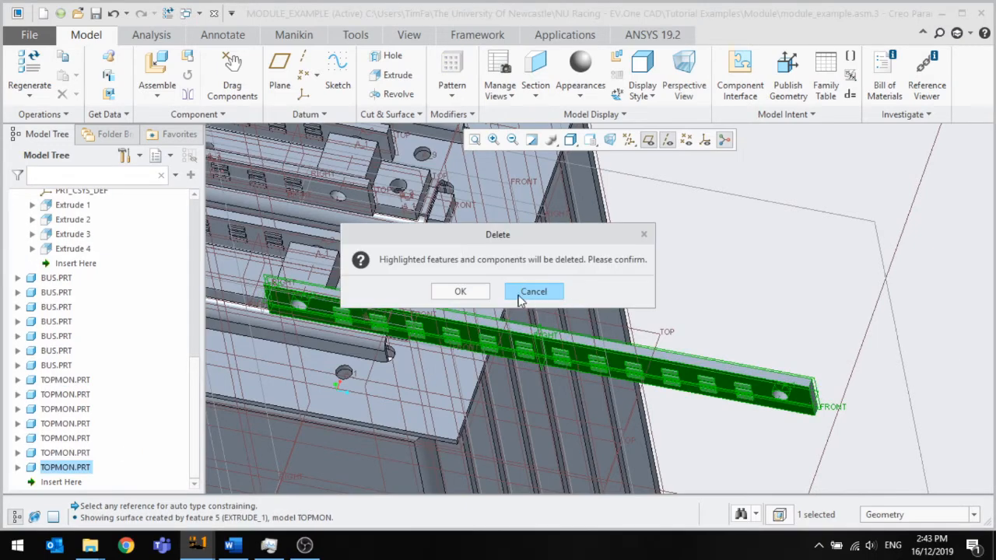
{"action": "left_click", "coordinate": [459, 291]}
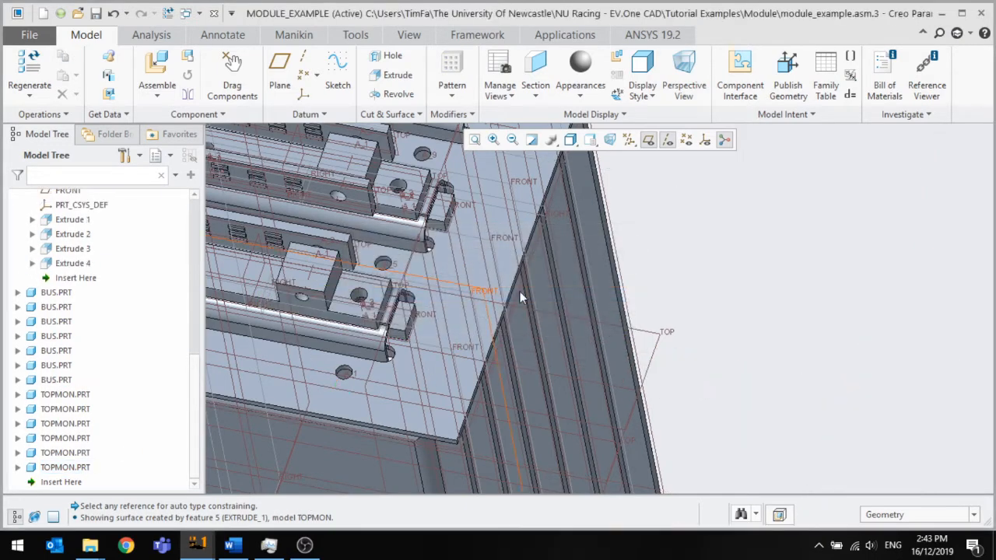
Hide the datum planes to leave a clear view of the placed bars and the uncovered fourth-row buses
{"action": "scroll", "coordinate": [726, 256], "scroll_direction": "down", "scroll_amount": 3}
{"action": "left_click", "coordinate": [648, 139]}
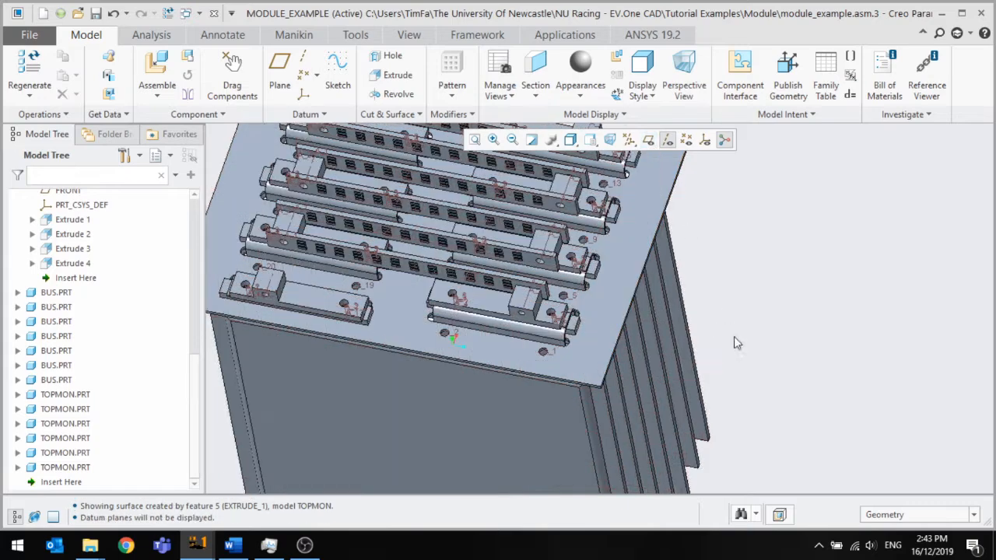
{"action": "scroll", "coordinate": [651, 234], "scroll_direction": "down", "scroll_amount": 3}
{"action": "middle_click_drag", "start_coordinate": [650, 233], "coordinate": [630, 373]}
{"action": "scroll", "coordinate": [560, 326], "scroll_direction": "up", "scroll_amount": 2}
{"action": "scroll", "coordinate": [560, 326], "scroll_direction": "down", "scroll_amount": 3}
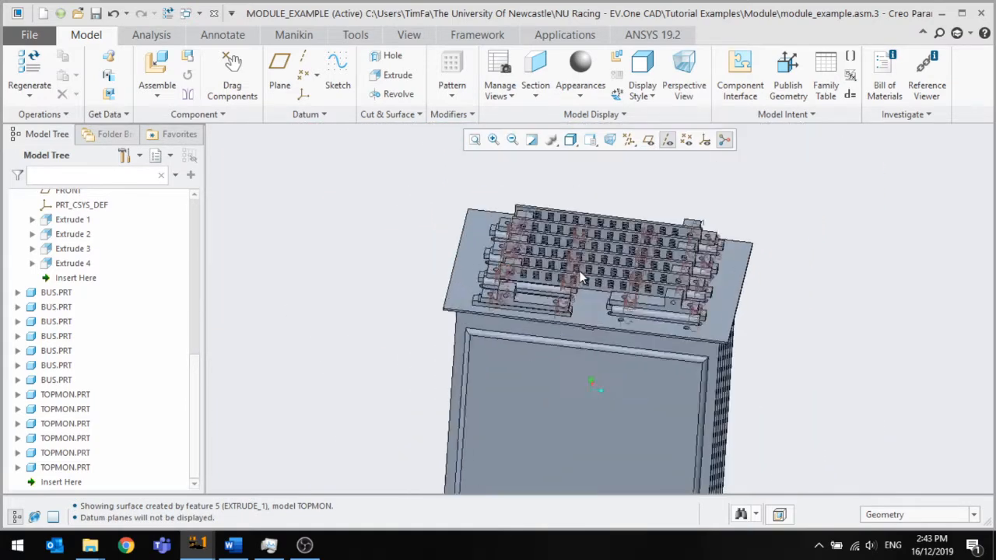
{"action": "scroll", "coordinate": [548, 358], "scroll_direction": "up", "scroll_amount": 3}
Assemble another topmon.prt using the fourth right-column bus's front face and hole plus the fourth left-column bus's hole
{"action": "left_click", "coordinate": [157, 74]}
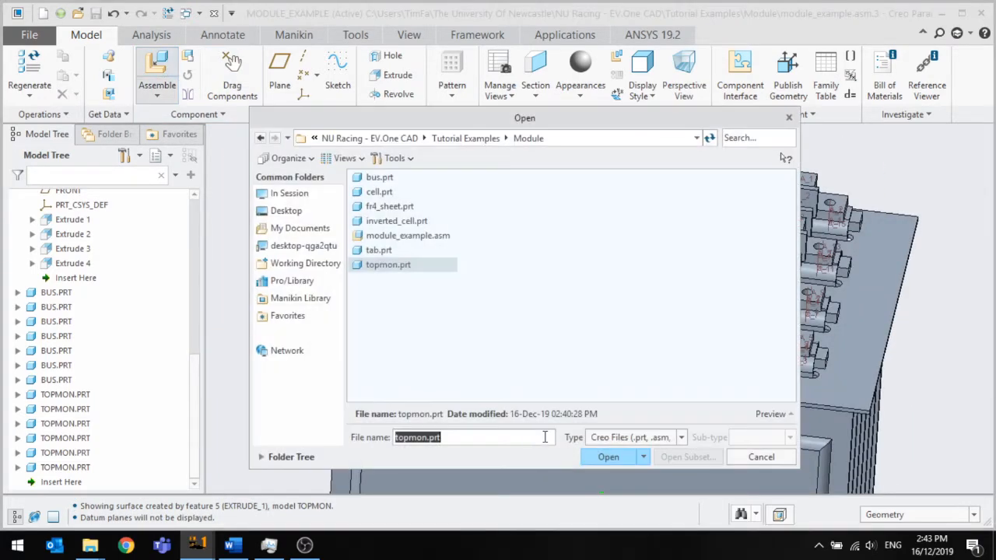
{"action": "left_click", "coordinate": [608, 458]}
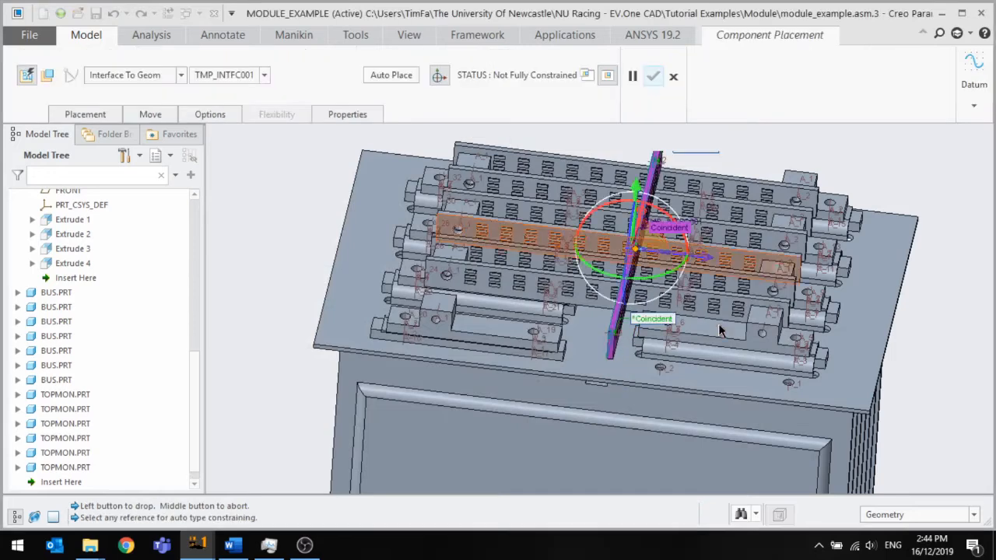
{"action": "scroll", "coordinate": [766, 338], "scroll_direction": "up", "scroll_amount": 2}
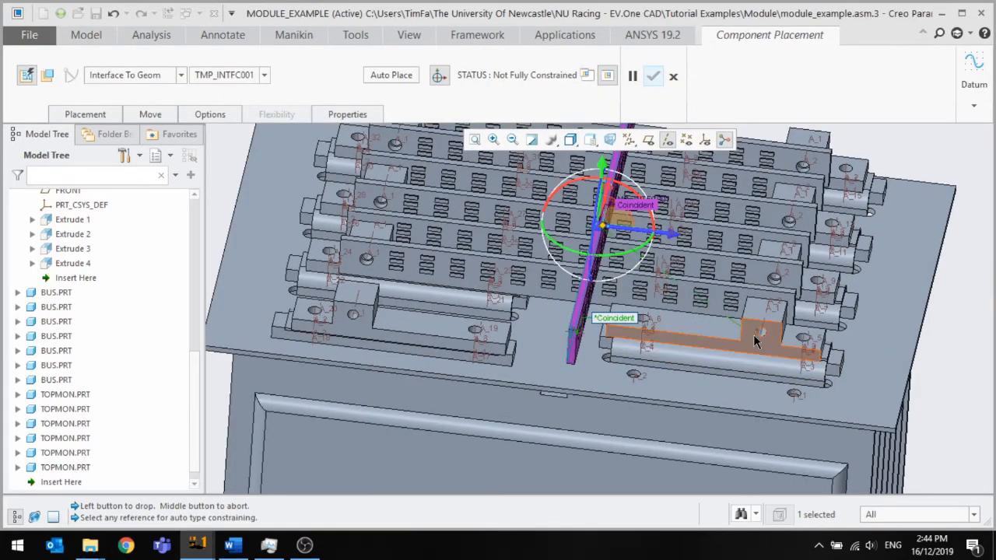
{"action": "left_click", "coordinate": [753, 335]}
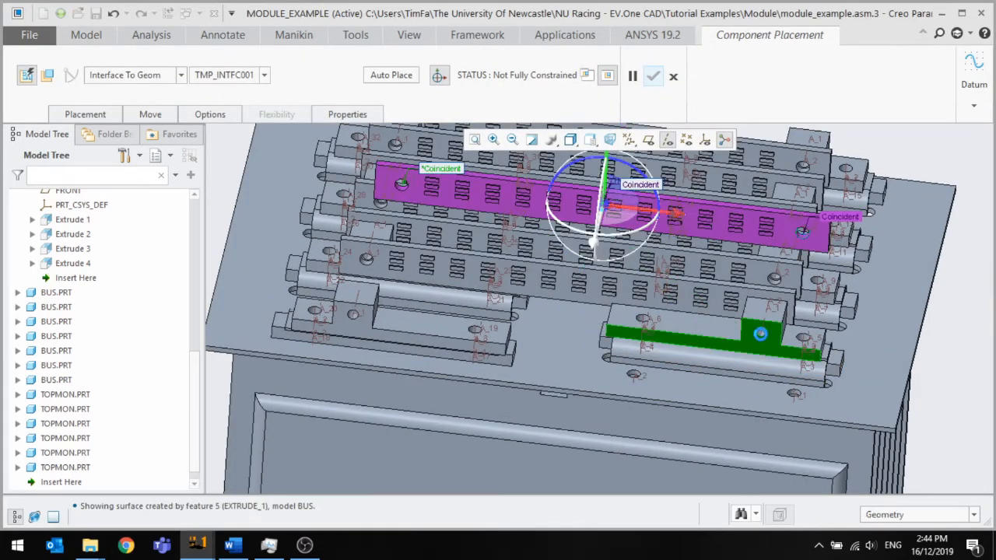
{"action": "left_click", "coordinate": [351, 313]}
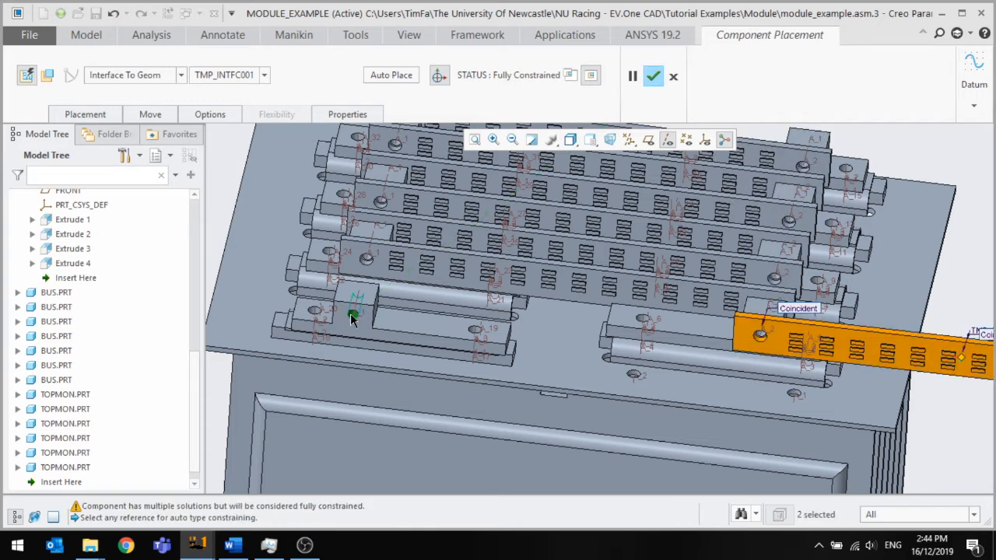
{"action": "scroll", "coordinate": [350, 312], "scroll_direction": "down", "scroll_amount": 3}
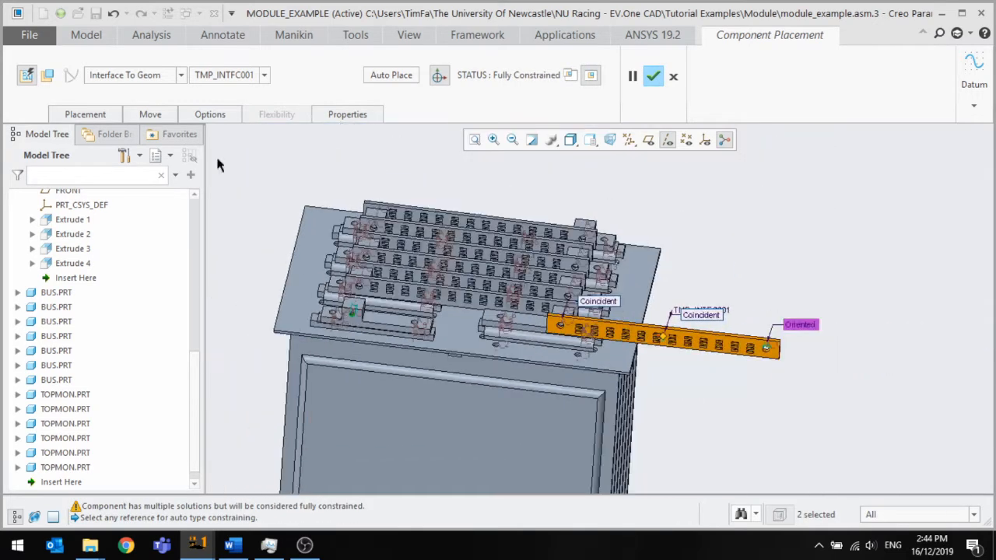
Try to make the TOPMON bar's third placement constraint Coincident, and discard the bar's placement
{"action": "left_click", "coordinate": [85, 115]}
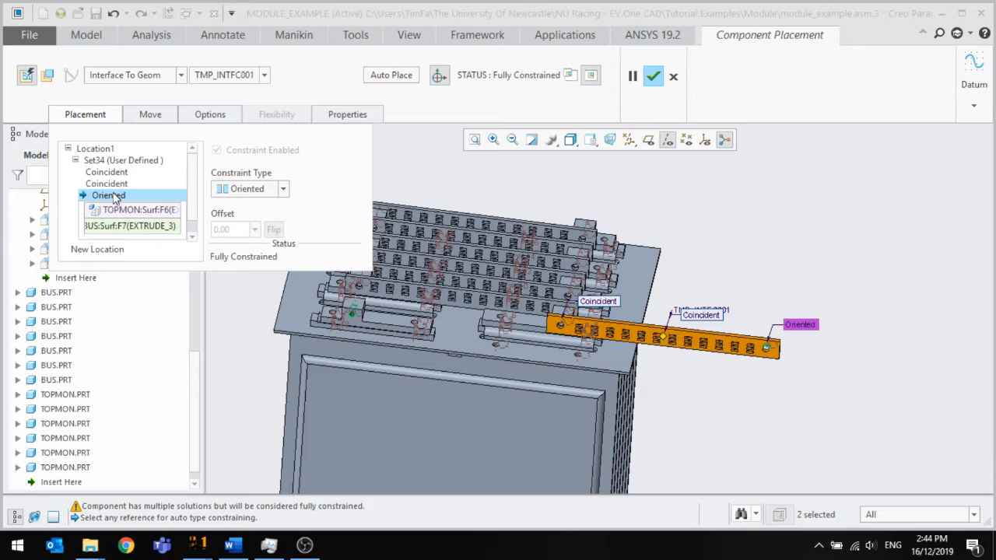
{"action": "left_click", "coordinate": [272, 190]}
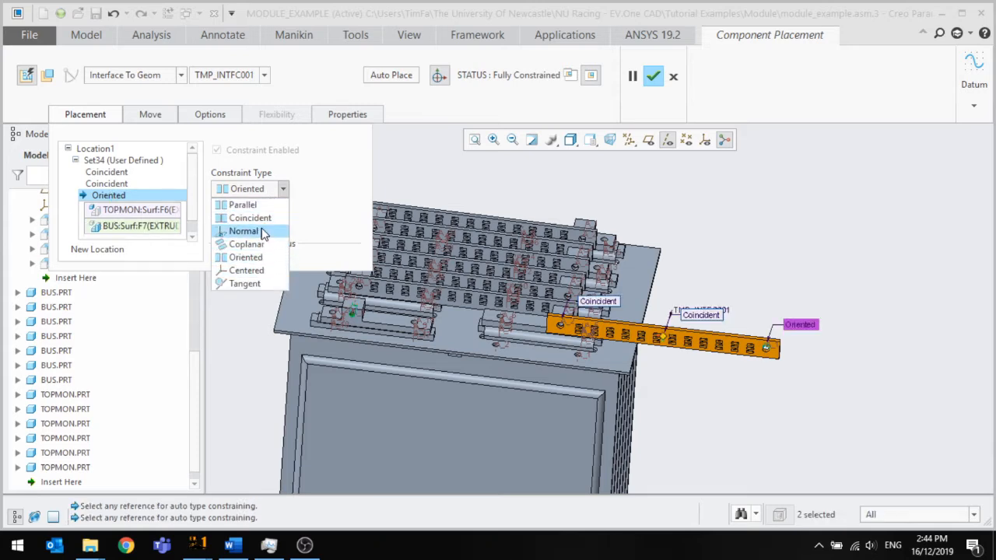
{"action": "left_click", "coordinate": [259, 219]}
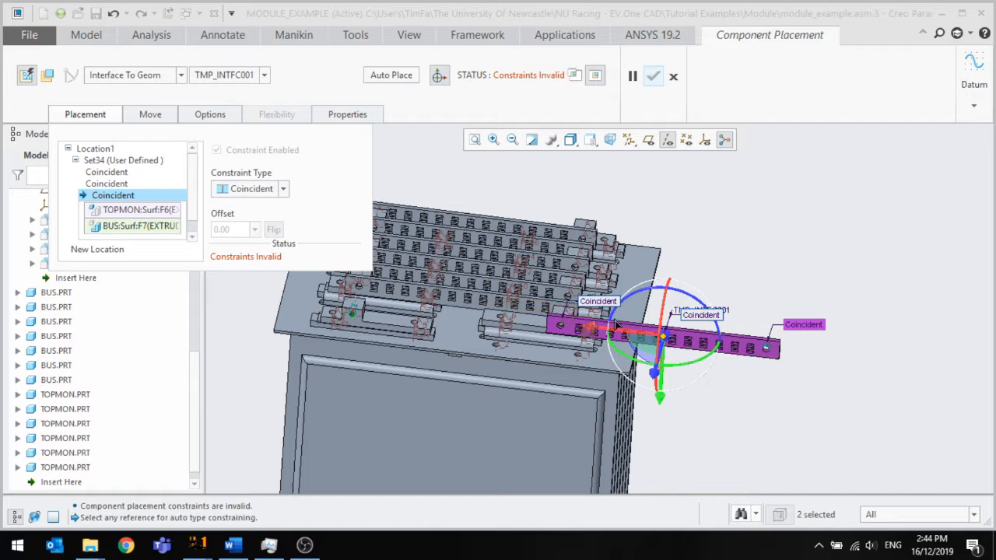
{"action": "left_click_drag", "start_coordinate": [693, 305], "coordinate": [565, 434]}
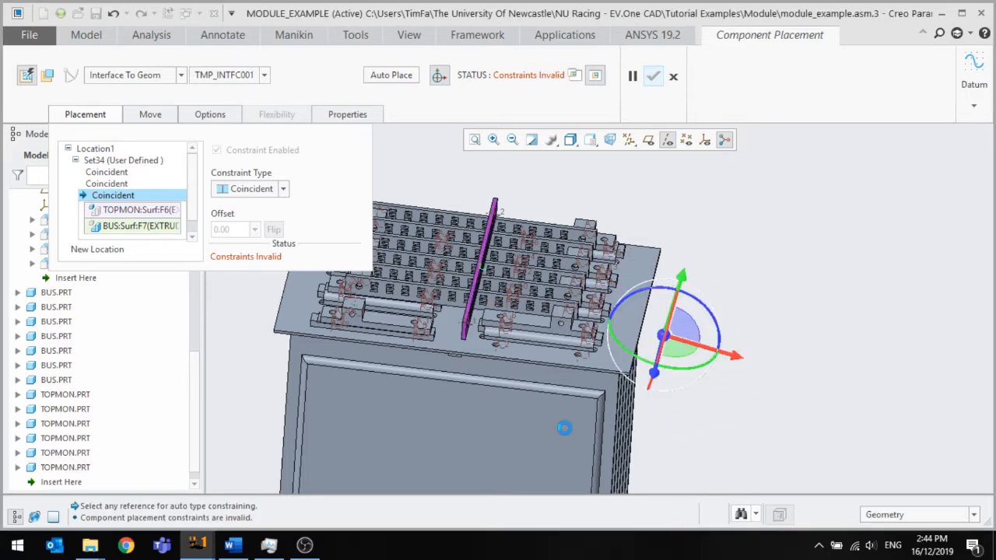
{"action": "left_click", "coordinate": [674, 77]}
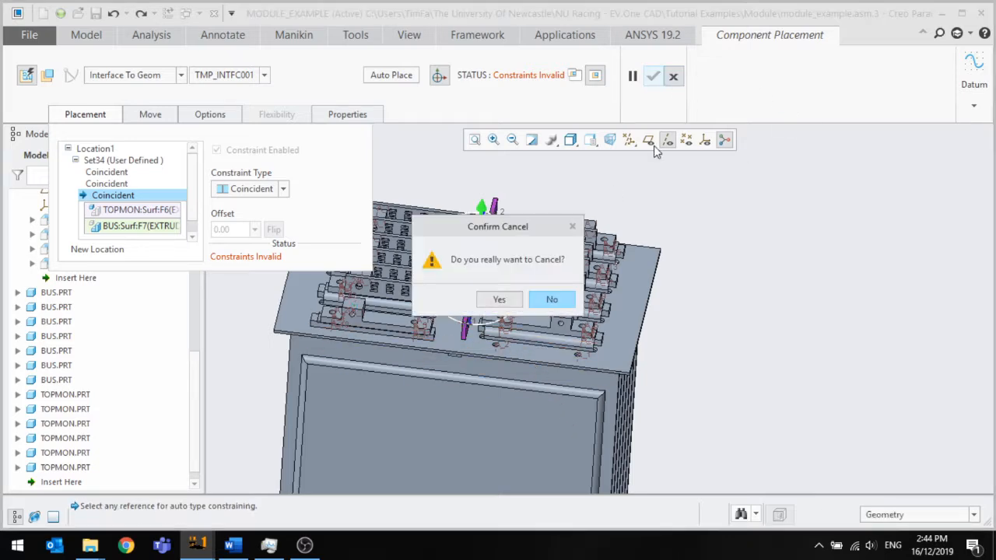
{"action": "left_click", "coordinate": [502, 305]}
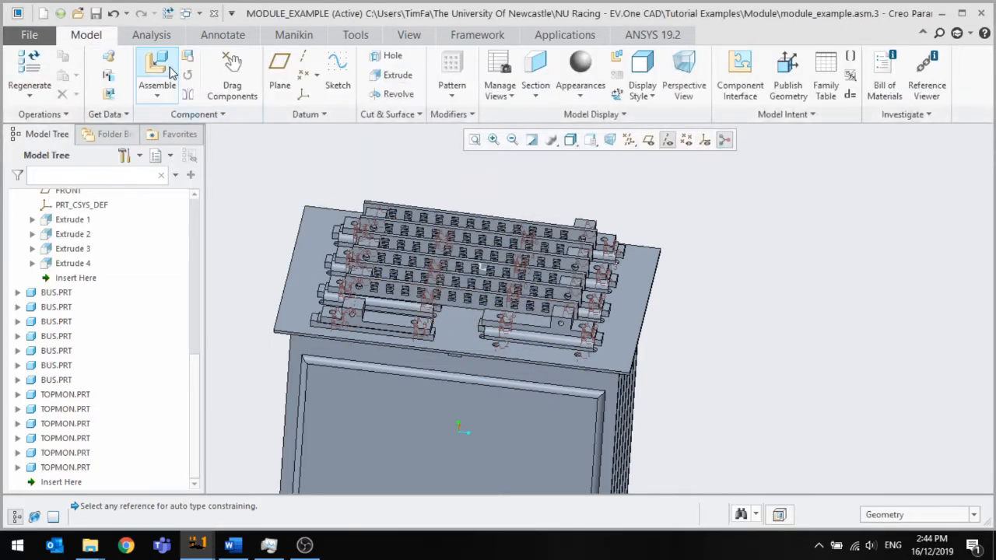
Assemble topmon.prt on the fourth right-column bus's front face, aligned to the fourth left-column bus's hole and oriented by the right bus's hole
{"action": "left_click", "coordinate": [171, 72]}
{"action": "left_click", "coordinate": [611, 456]}
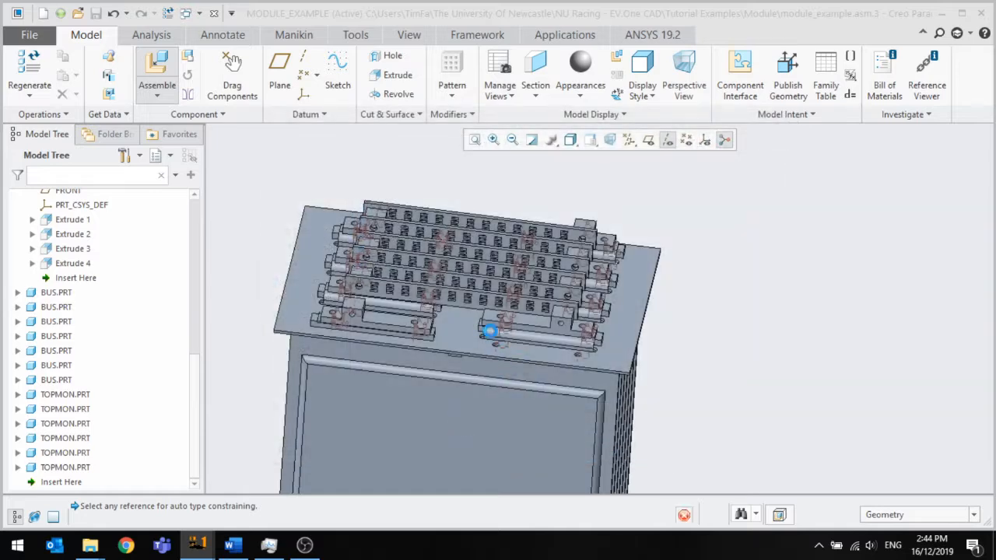
{"action": "scroll", "coordinate": [393, 321], "scroll_direction": "up", "scroll_amount": 5}
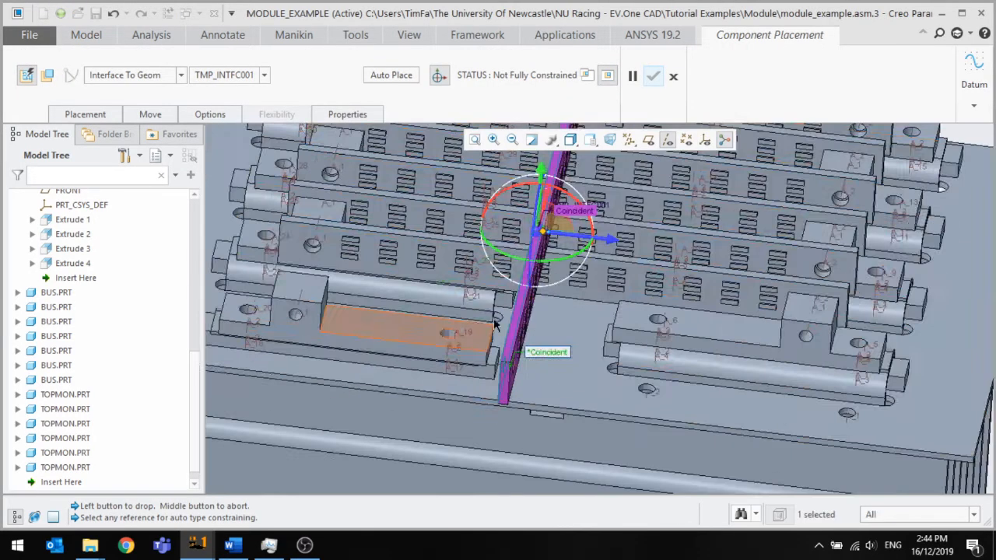
{"action": "left_click", "coordinate": [793, 327]}
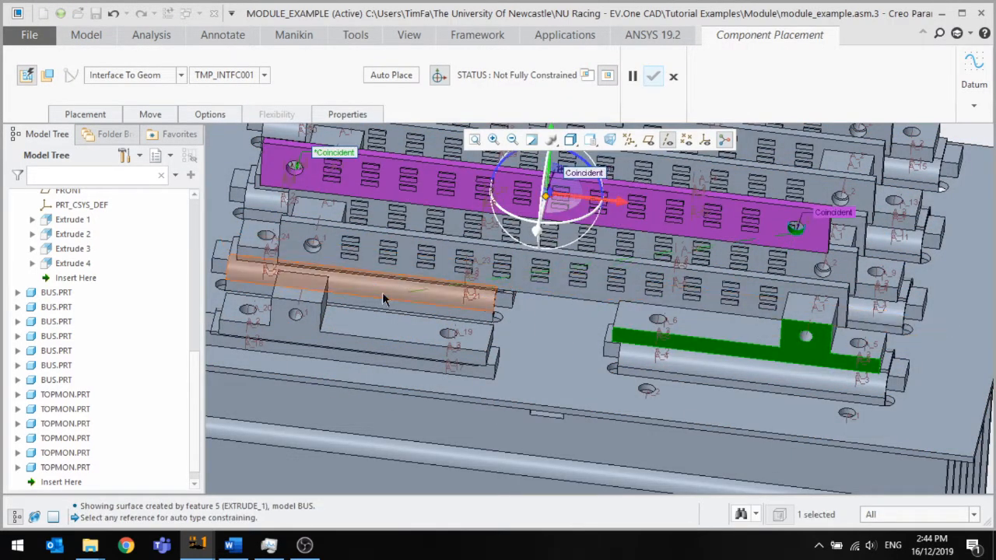
{"action": "left_click", "coordinate": [294, 316]}
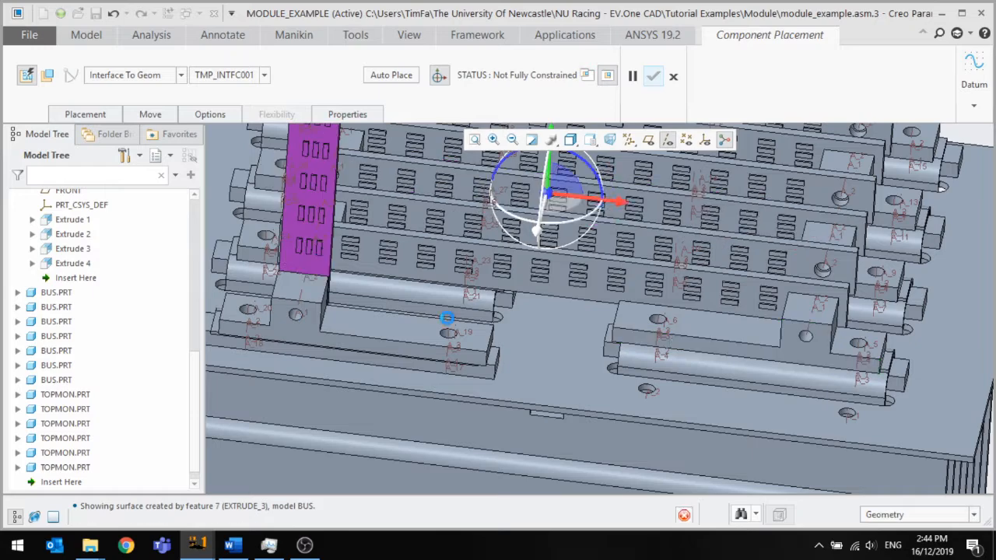
{"action": "left_click", "coordinate": [810, 336]}
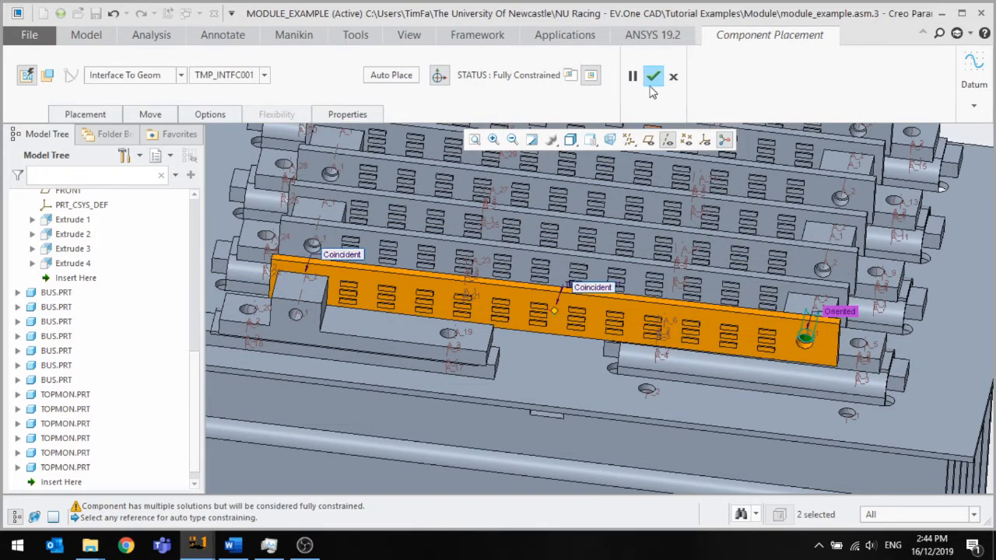
{"action": "left_click", "coordinate": [653, 76]}
Open the module's FR4 sheet part from the assembly in its own window
{"action": "middle_click_drag", "start_coordinate": [661, 342], "coordinate": [600, 350]}
{"action": "scroll", "coordinate": [620, 330], "scroll_direction": "up", "scroll_amount": 3}
{"action": "scroll", "coordinate": [572, 334], "scroll_direction": "down", "scroll_amount": 3}
{"action": "scroll", "coordinate": [600, 350], "scroll_direction": "down", "scroll_amount": 3}
{"action": "scroll", "coordinate": [599, 345], "scroll_direction": "up", "scroll_amount": 3}
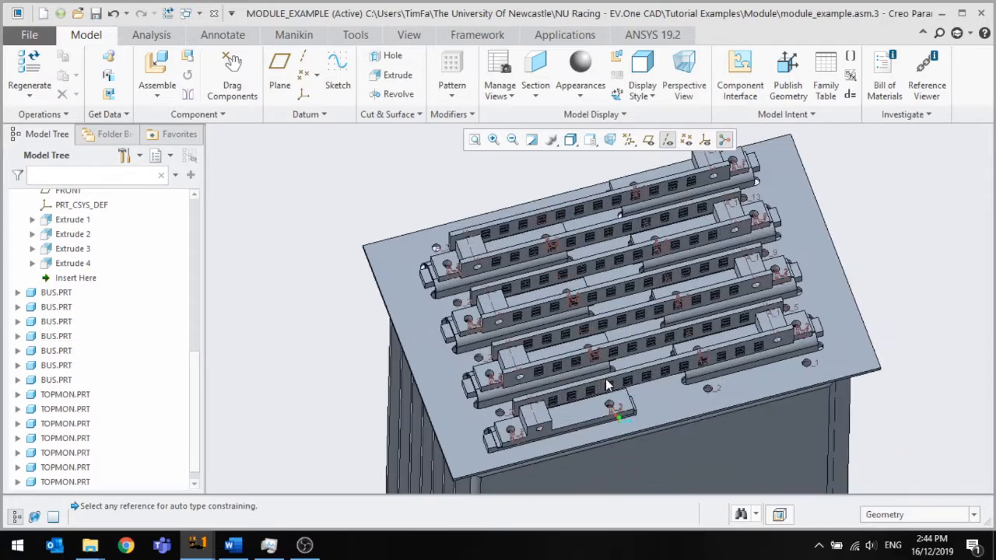
{"action": "left_click", "coordinate": [812, 301]}
{"action": "left_click", "coordinate": [838, 210]}
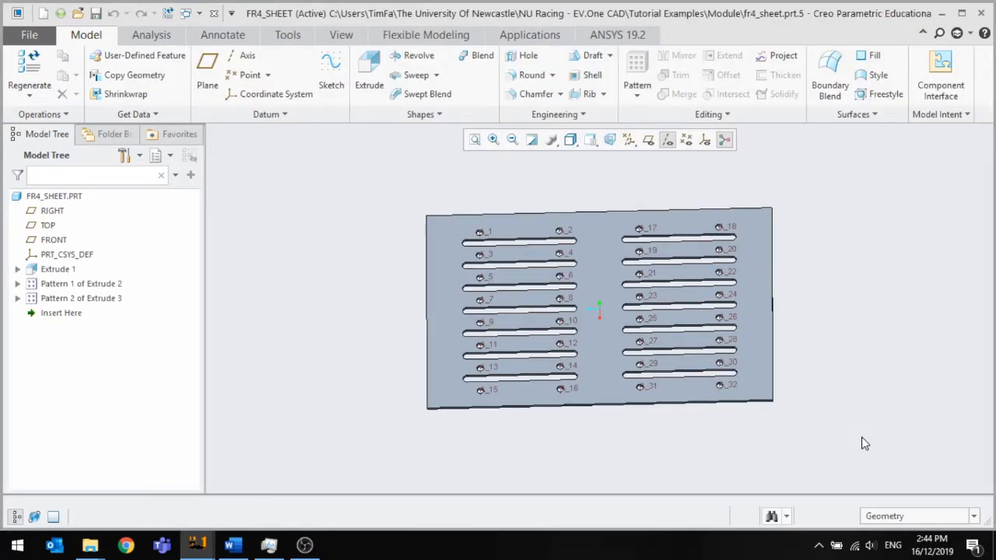
Apply the bright green appearance to all surfaces of the FR4 sheet, and save and close the part
{"action": "left_click_drag", "start_coordinate": [925, 482], "coordinate": [309, 175]}
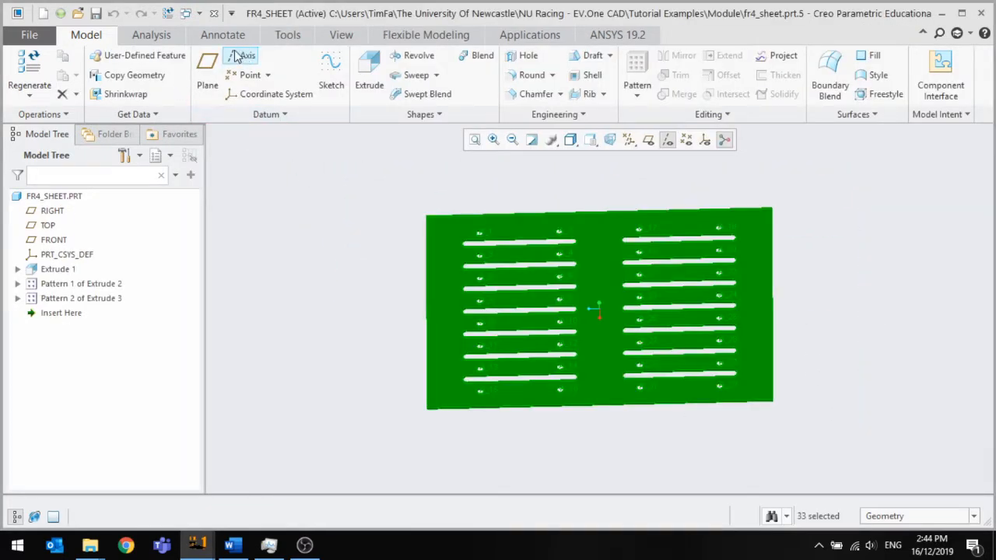
{"action": "left_click", "coordinate": [340, 37]}
{"action": "left_click", "coordinate": [164, 97]}
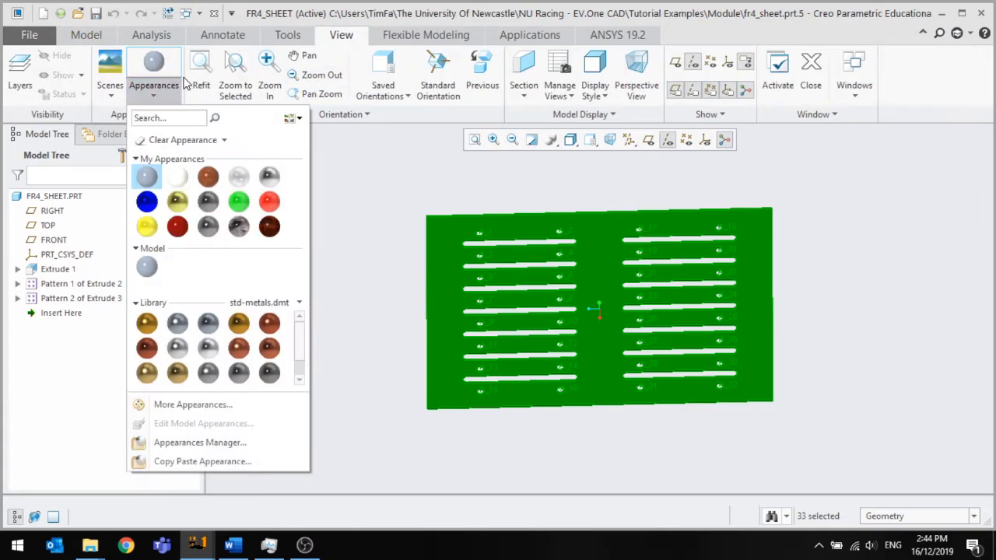
{"action": "left_click", "coordinate": [238, 202]}
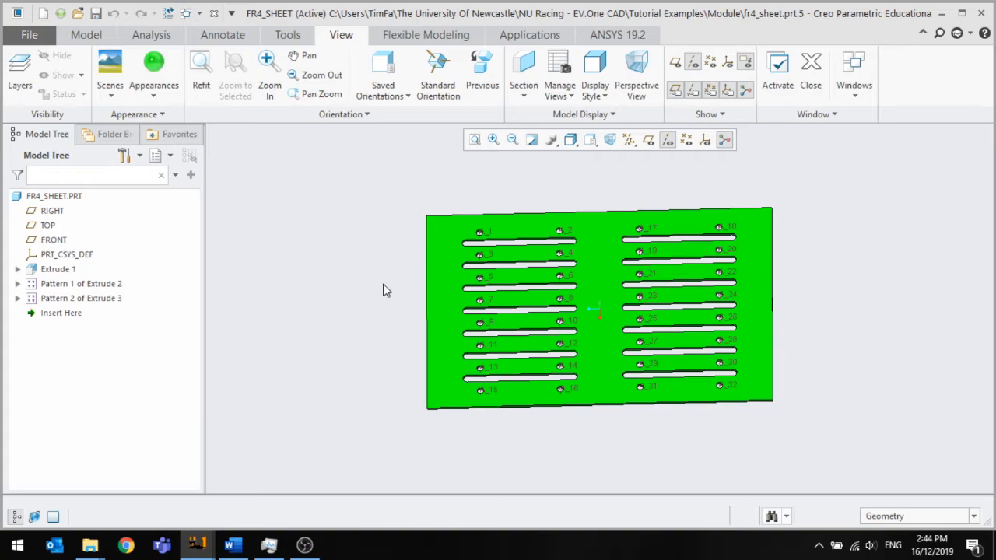
{"action": "mouse_move", "coordinate": [383, 290]}
{"action": "middle_mouse_down"}
{"action": "mouse_move", "coordinate": [369, 205]}
{"action": "mouse_move", "coordinate": [379, 288]}
{"action": "middle_mouse_up"}
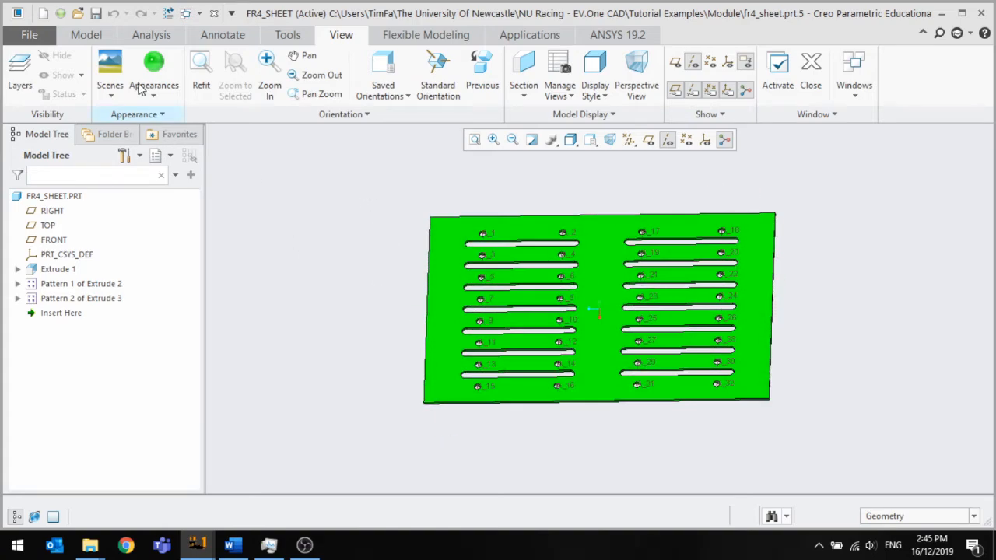
{"action": "left_click", "coordinate": [96, 14]}
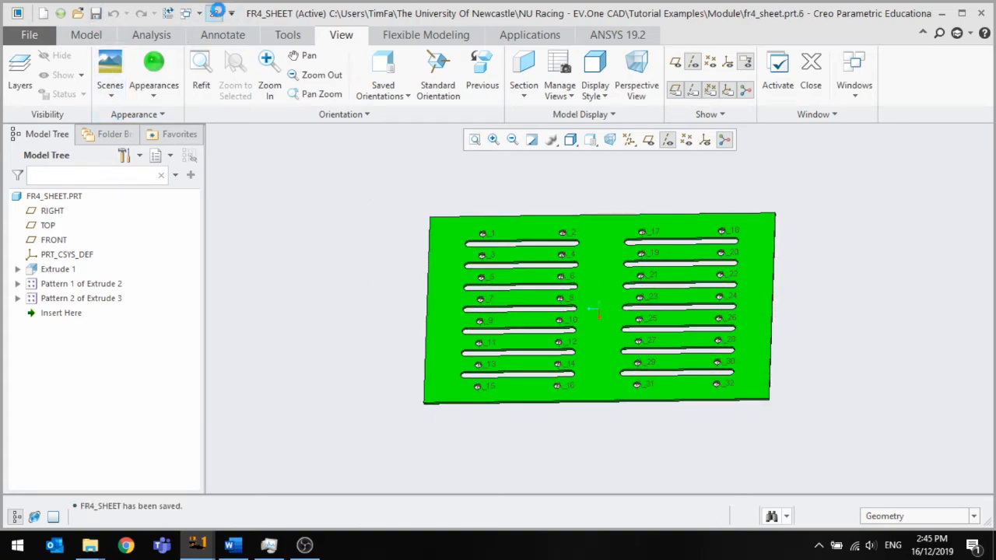
{"action": "left_click", "coordinate": [214, 13]}
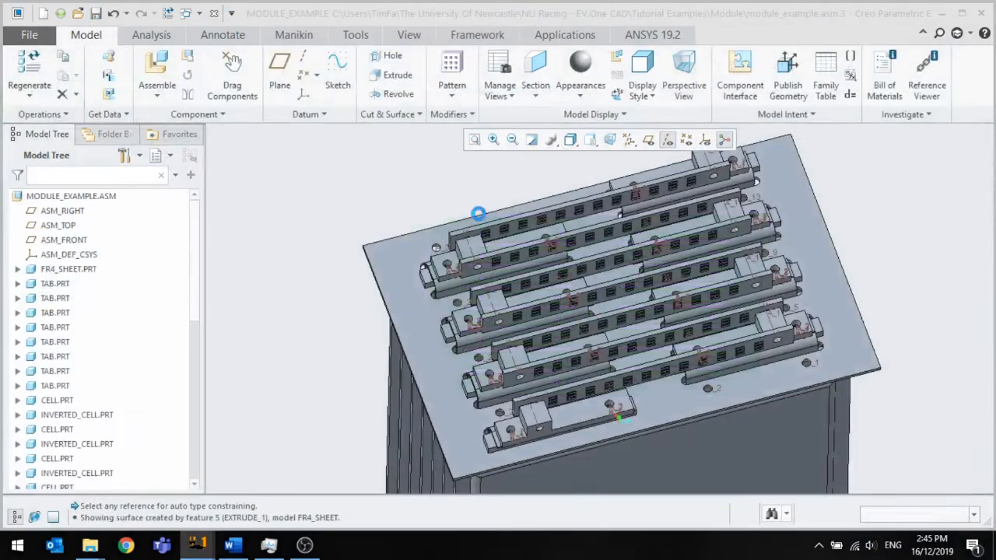
Open the TOPMON bar part from the assembly and select its whole geometry for a new appearance
{"action": "left_click", "coordinate": [590, 206]}
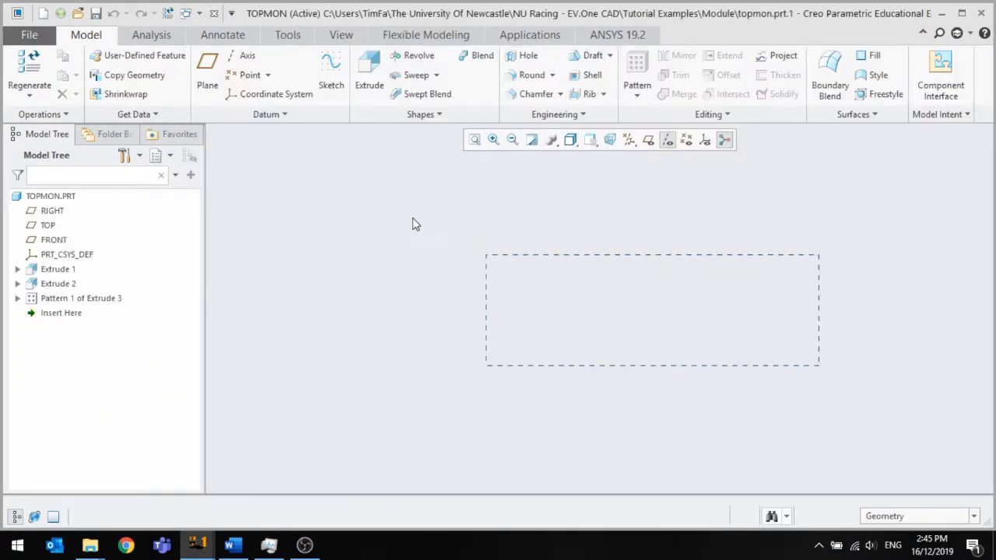
{"action": "left_click_drag", "start_coordinate": [395, 218], "coordinate": [389, 215]}
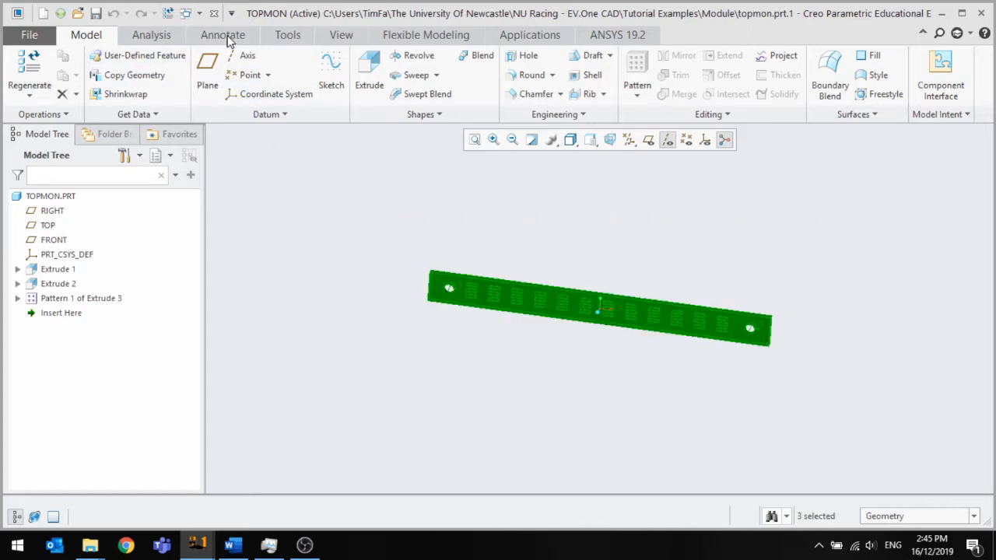
{"action": "left_click", "coordinate": [341, 35]}
{"action": "left_click", "coordinate": [154, 95]}
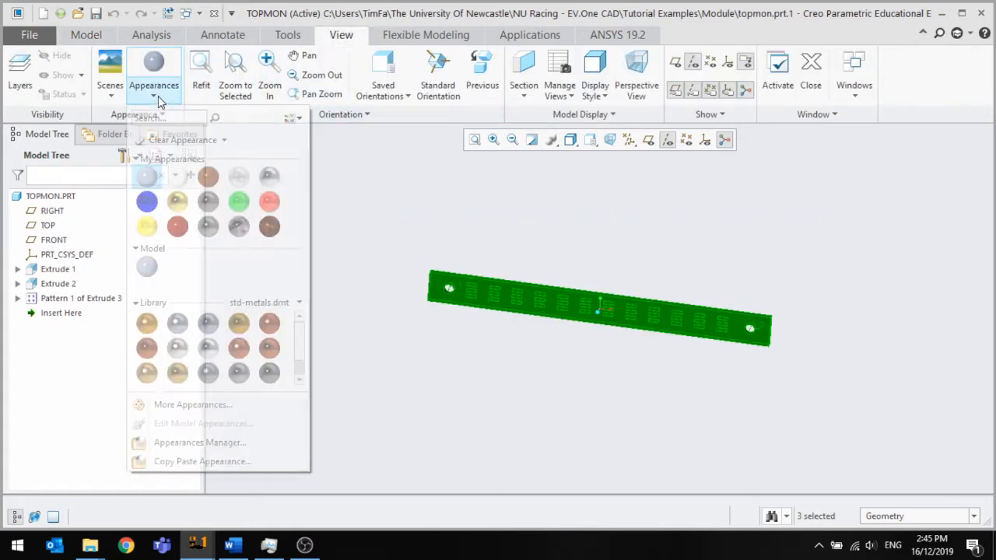
Apply the black appearance from the Plastics-Injected.dmt library to the selected bar geometry, and save and close the part
{"action": "left_click", "coordinate": [268, 302]}
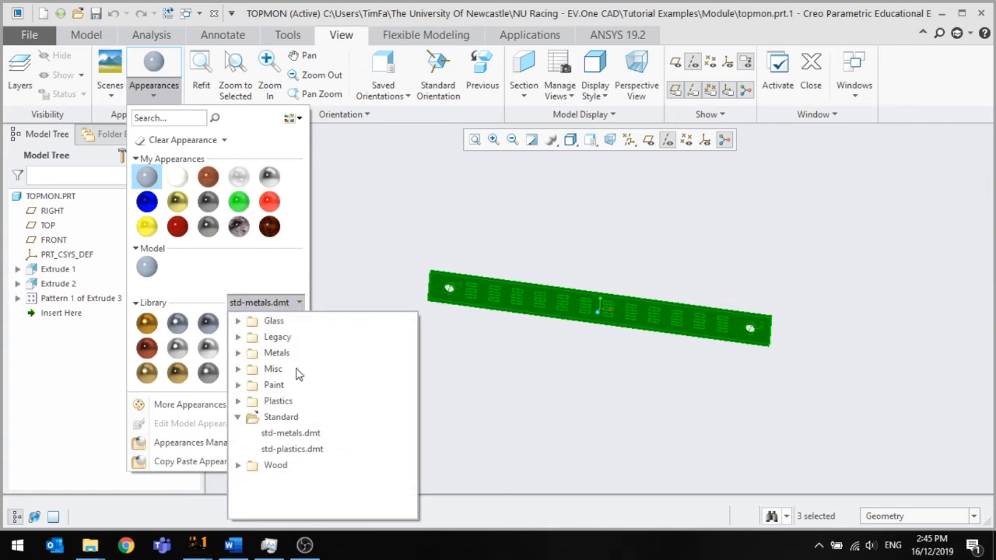
{"action": "left_click", "coordinate": [278, 401]}
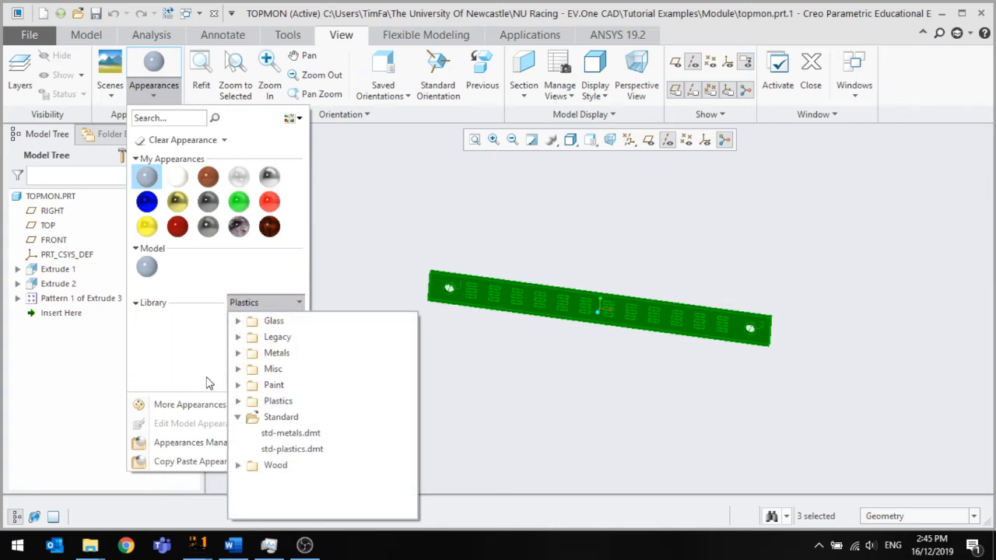
{"action": "left_click", "coordinate": [239, 400]}
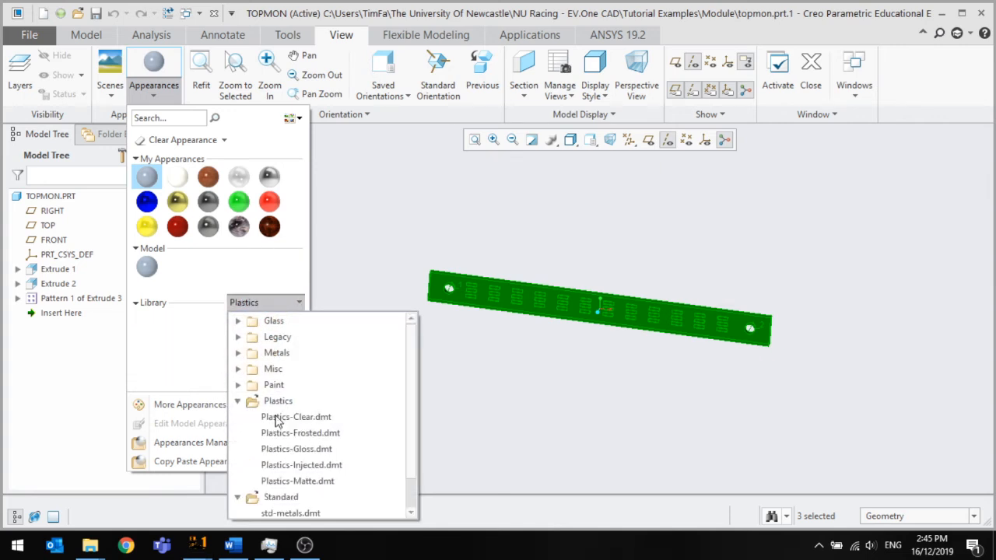
{"action": "left_click", "coordinate": [326, 433]}
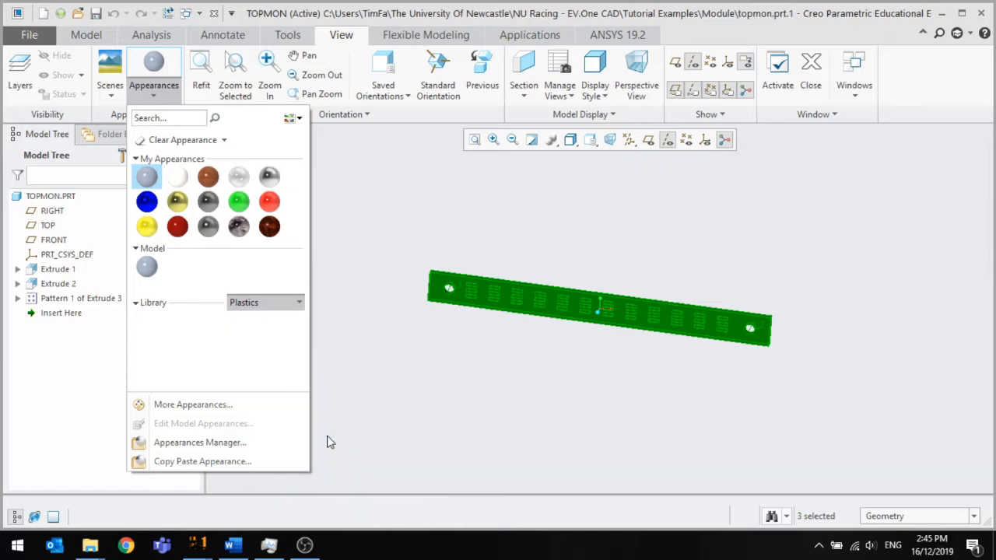
{"action": "left_click", "coordinate": [285, 303]}
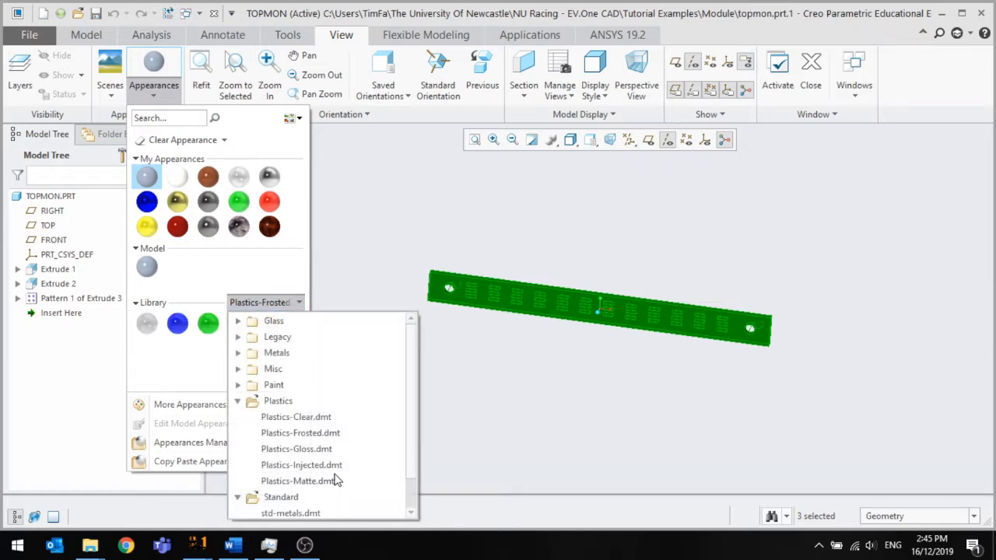
{"action": "left_click", "coordinate": [336, 469]}
{"action": "left_click", "coordinate": [146, 323]}
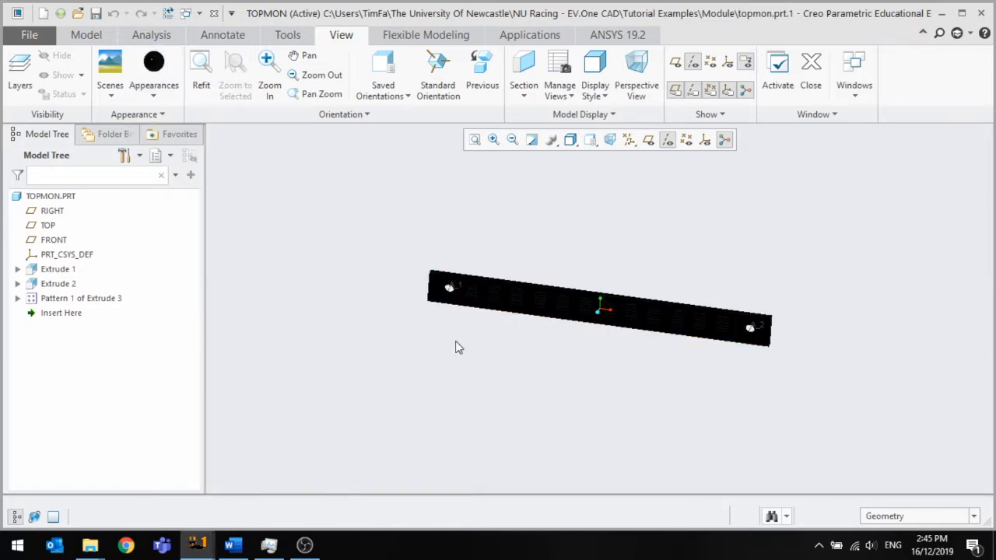
{"action": "left_click", "coordinate": [95, 13]}
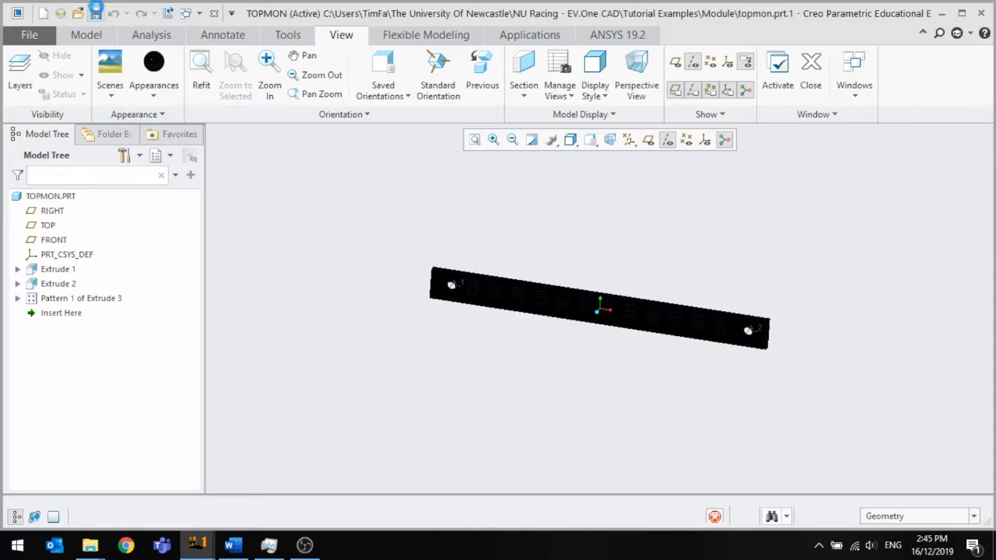
{"action": "left_click", "coordinate": [213, 13]}
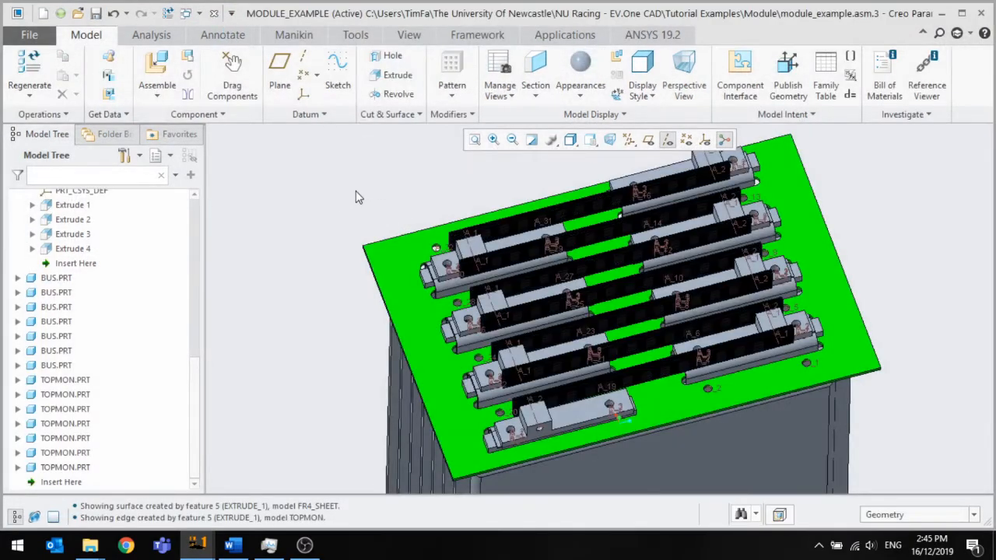
Open the bus part from the assembly in its own window and select its whole geometry
{"action": "mouse_move", "coordinate": [355, 195]}
{"action": "middle_mouse_down"}
{"action": "mouse_move", "coordinate": [353, 184]}
{"action": "mouse_move", "coordinate": [362, 210]}
{"action": "middle_mouse_up"}
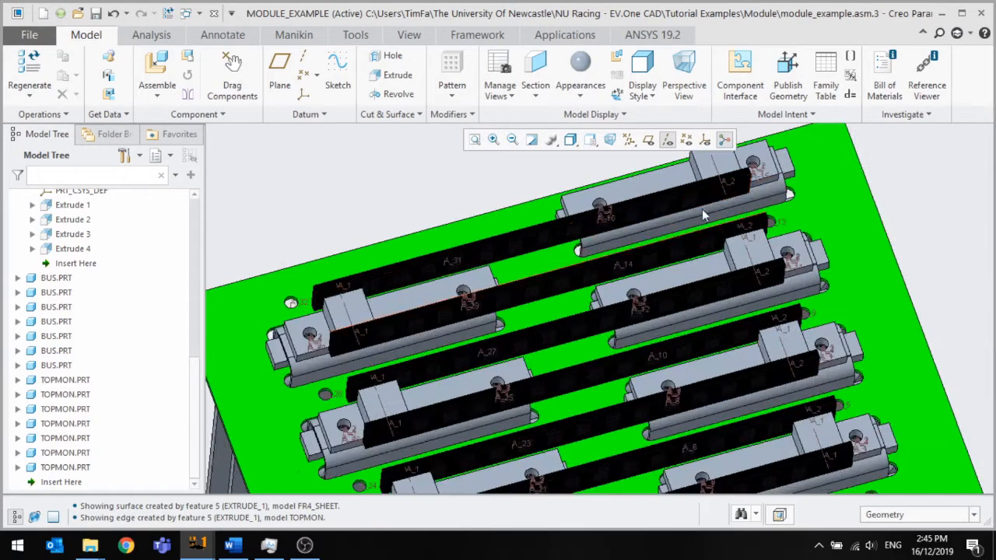
{"action": "scroll", "coordinate": [669, 242], "scroll_direction": "down", "scroll_amount": 3}
{"action": "left_click", "coordinate": [709, 161]}
{"action": "left_click", "coordinate": [752, 77]}
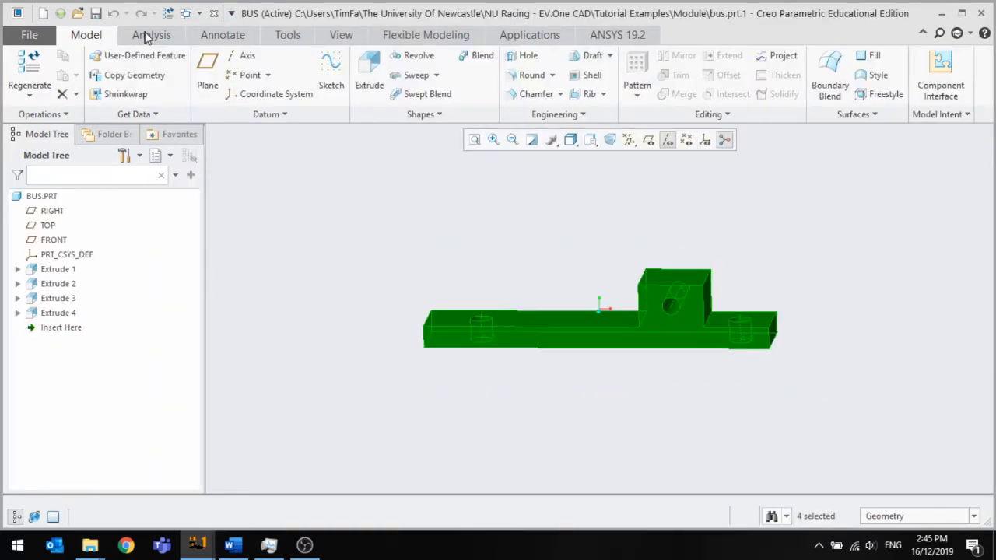
Apply the first brass appearance from the Metal-Brass.dmt library to the selected bus geometry
{"action": "left_click", "coordinate": [342, 35]}
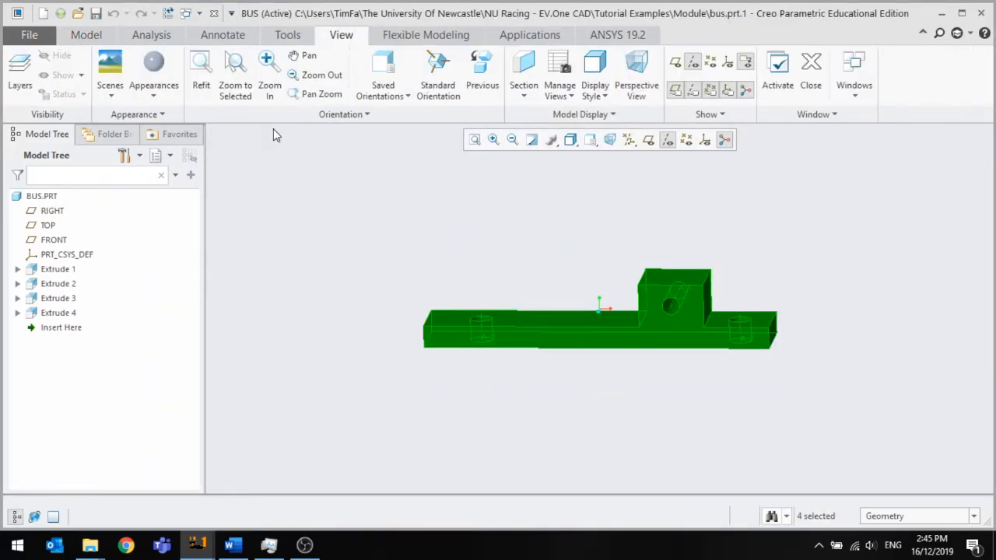
{"action": "left_click", "coordinate": [152, 86]}
{"action": "left_click", "coordinate": [281, 302]}
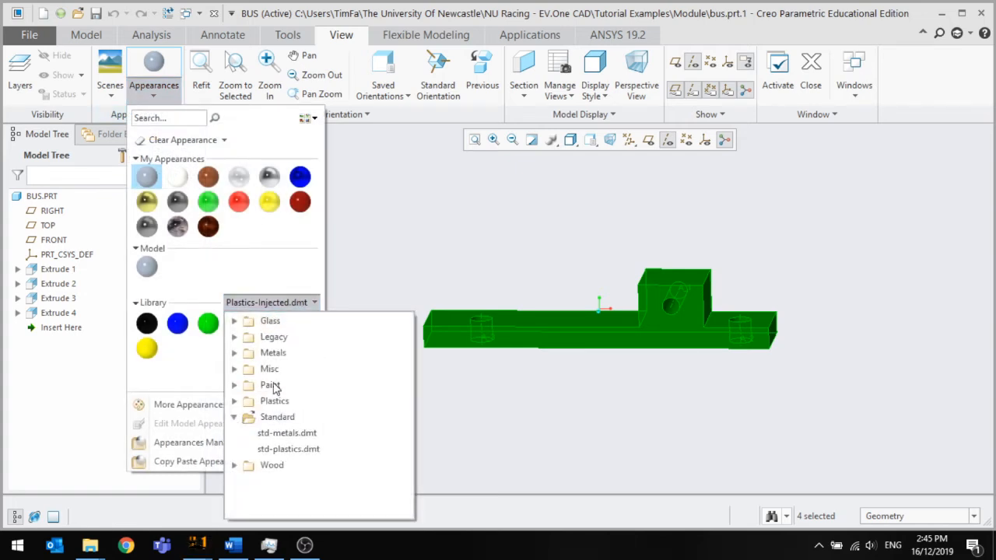
{"action": "left_click", "coordinate": [233, 353]}
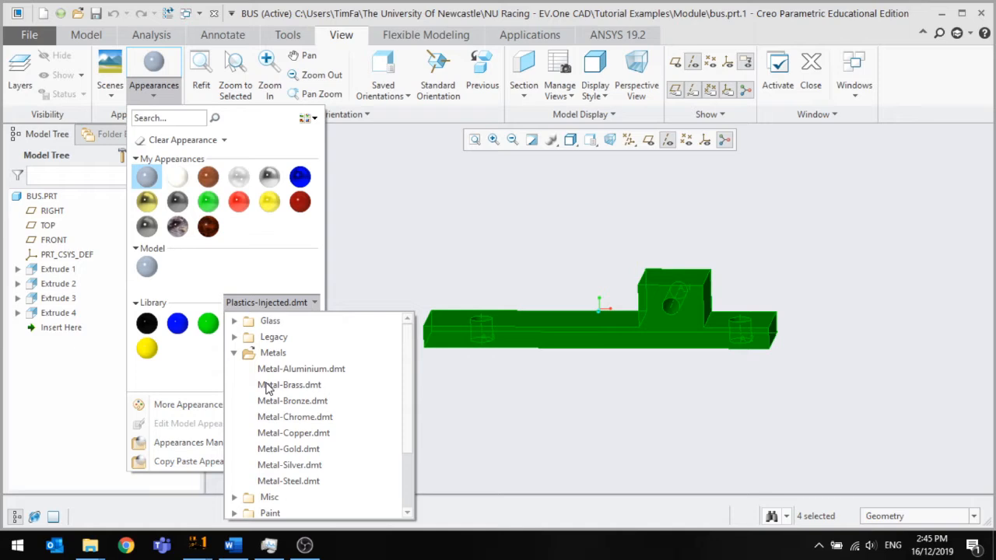
{"action": "left_click", "coordinate": [307, 385]}
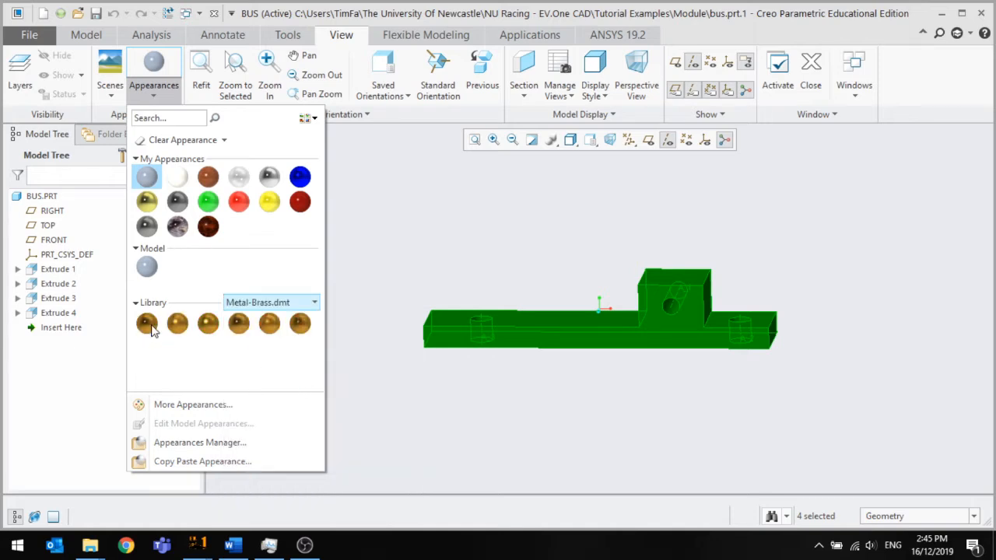
{"action": "left_click", "coordinate": [147, 324]}
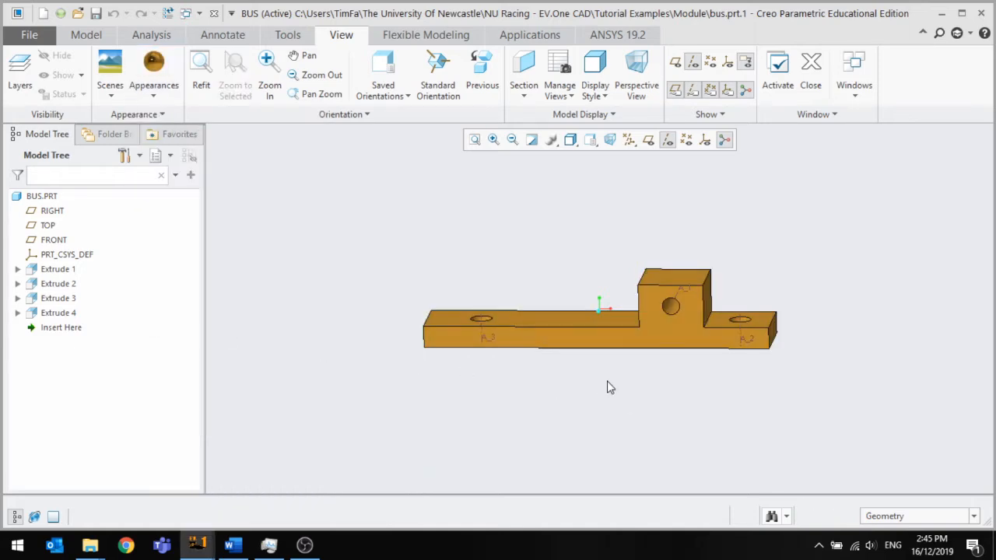
Apply the third Metal-Brass.dmt appearance to the bus's whole geometry, and save and close the part
{"action": "left_click", "coordinate": [153, 95]}
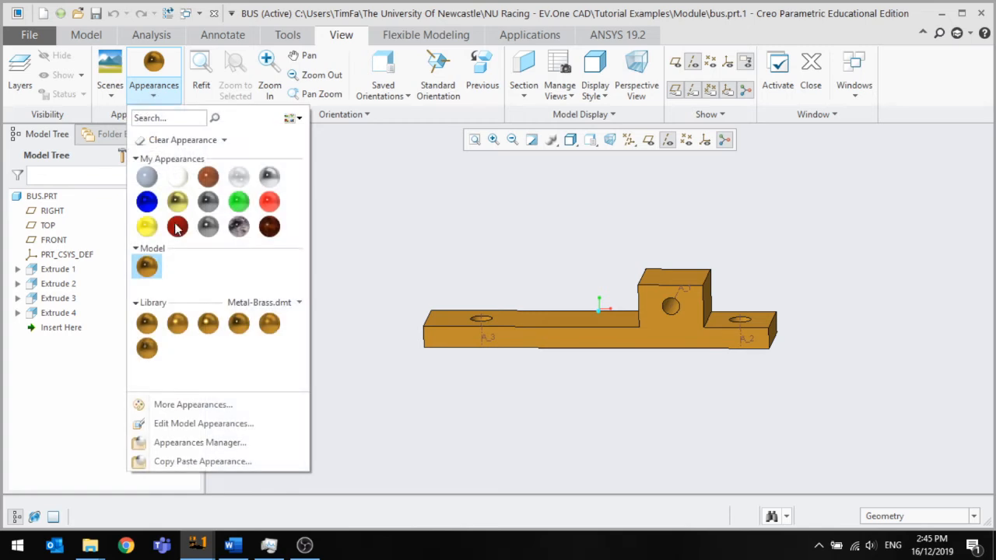
{"action": "left_click", "coordinate": [208, 324]}
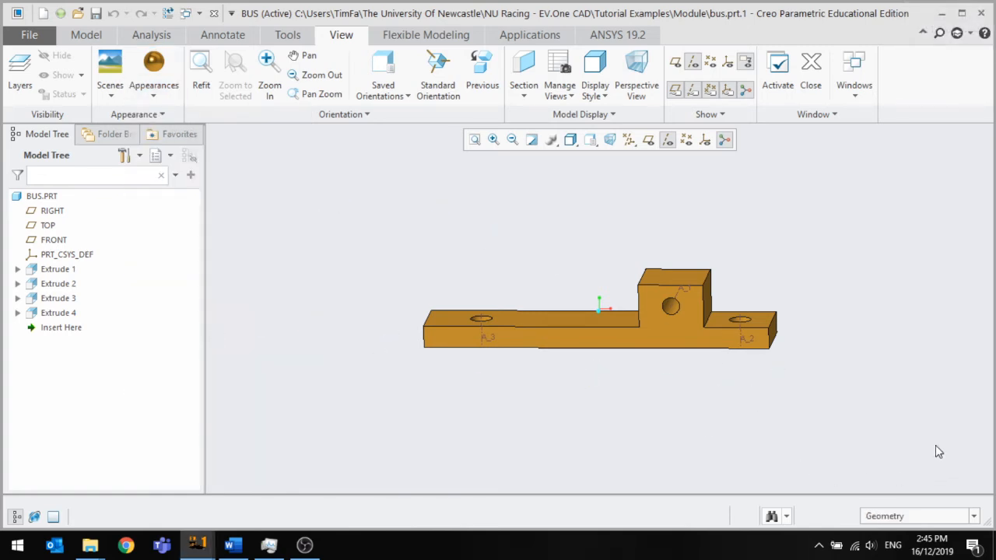
{"action": "left_click_drag", "start_coordinate": [935, 446], "coordinate": [378, 224]}
{"action": "left_click", "coordinate": [153, 65]}
{"action": "middle_click_drag", "start_coordinate": [418, 226], "coordinate": [435, 268]}
{"action": "left_click", "coordinate": [96, 13]}
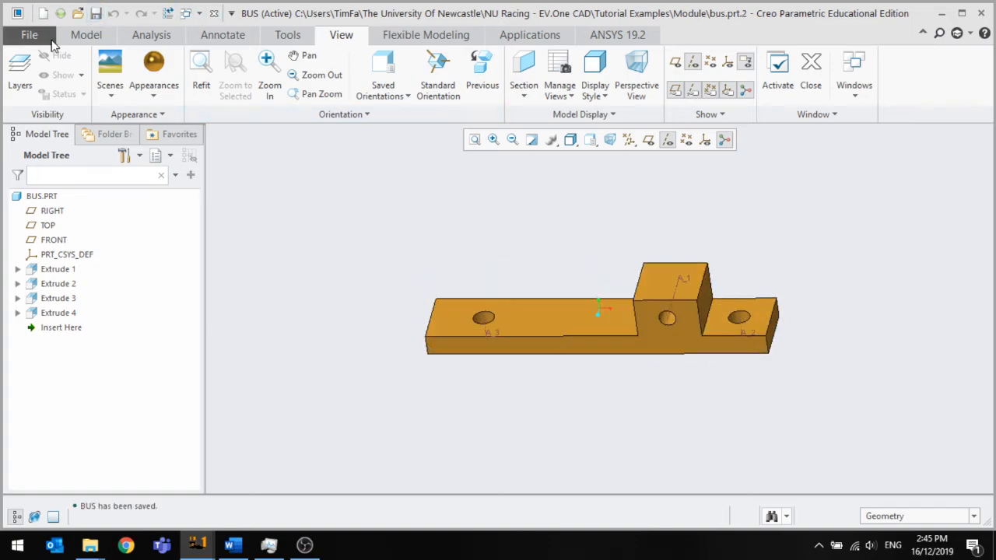
{"action": "left_click", "coordinate": [215, 13]}
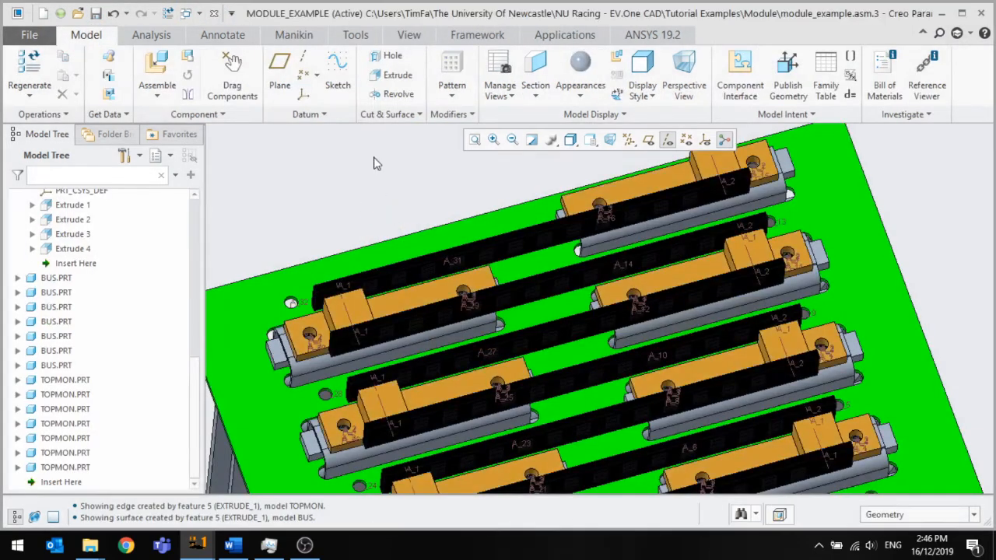
Open the tab part from the assembly in its own window and select its whole geometry
{"action": "scroll", "coordinate": [378, 171], "scroll_direction": "up", "scroll_amount": 3}
{"action": "mouse_move", "coordinate": [459, 270]}
{"action": "middle_mouse_down"}
{"action": "mouse_move", "coordinate": [456, 202]}
{"action": "mouse_move", "coordinate": [449, 266]}
{"action": "mouse_move", "coordinate": [549, 265]}
{"action": "middle_mouse_up"}
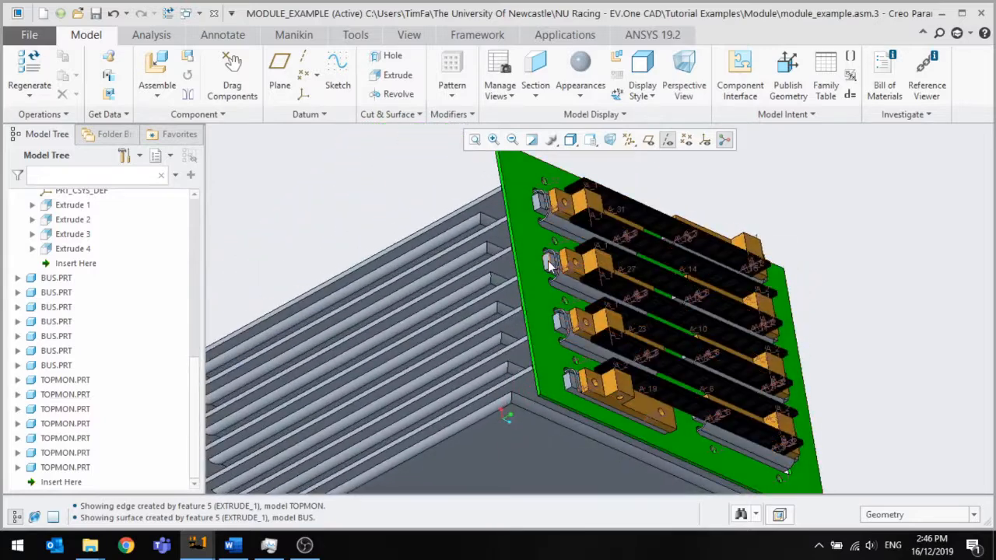
{"action": "left_click", "coordinate": [549, 264]}
{"action": "left_click", "coordinate": [575, 171]}
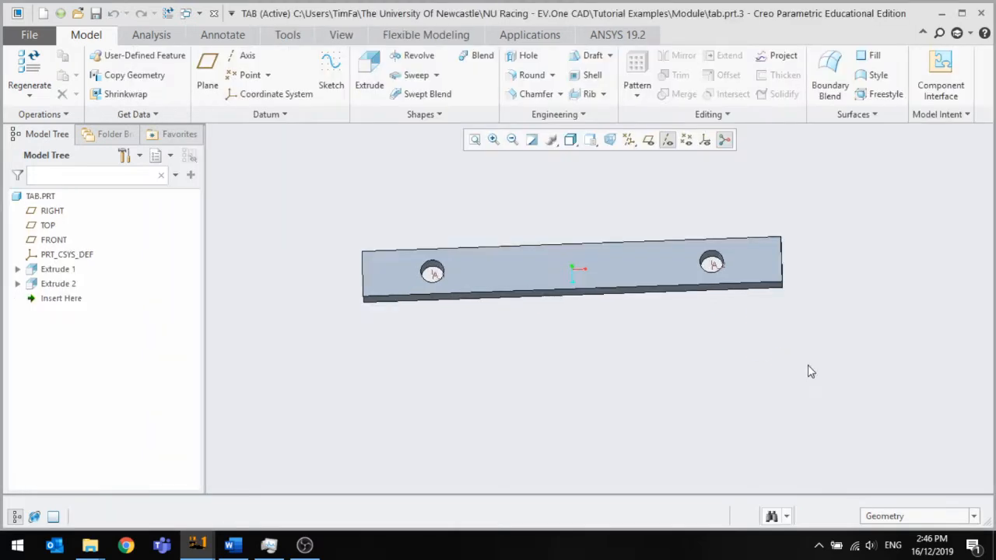
{"action": "left_click_drag", "start_coordinate": [775, 434], "coordinate": [377, 251]}
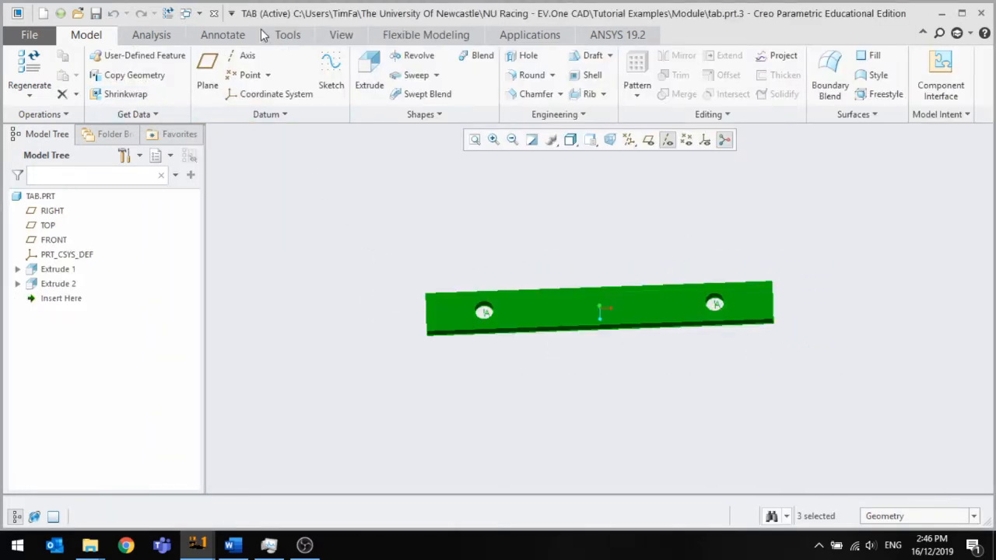
Apply the third Metal-Brass.dmt appearance to the selected tab geometry
{"action": "left_click", "coordinate": [287, 34]}
{"action": "left_click", "coordinate": [358, 36]}
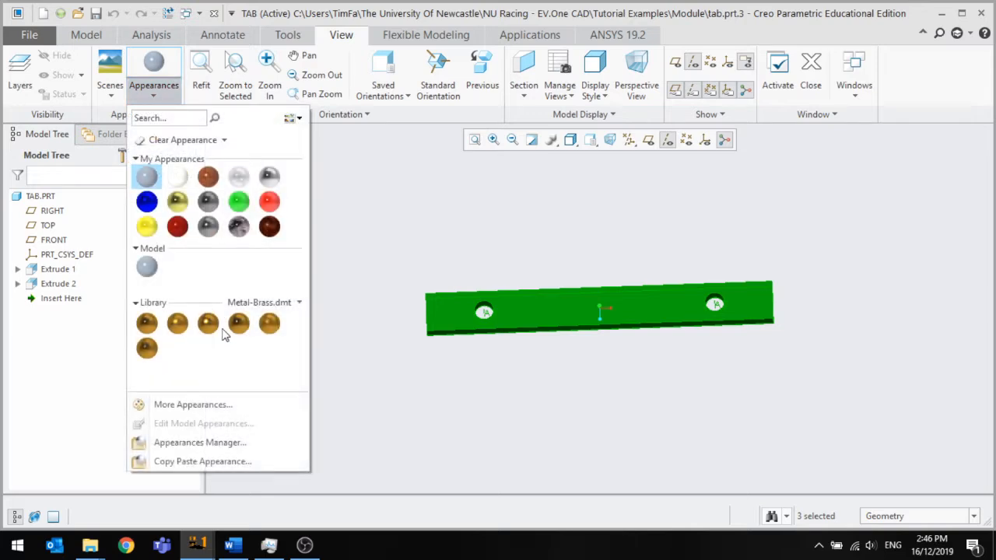
{"action": "left_click", "coordinate": [208, 323]}
{"action": "middle_click_drag", "start_coordinate": [341, 279], "coordinate": [327, 264]}
{"action": "scroll", "coordinate": [414, 308], "scroll_direction": "up", "scroll_amount": 1}
{"action": "scroll", "coordinate": [415, 308], "scroll_direction": "down", "scroll_amount": 3}
{"action": "scroll", "coordinate": [349, 253], "scroll_direction": "up", "scroll_amount": 2}
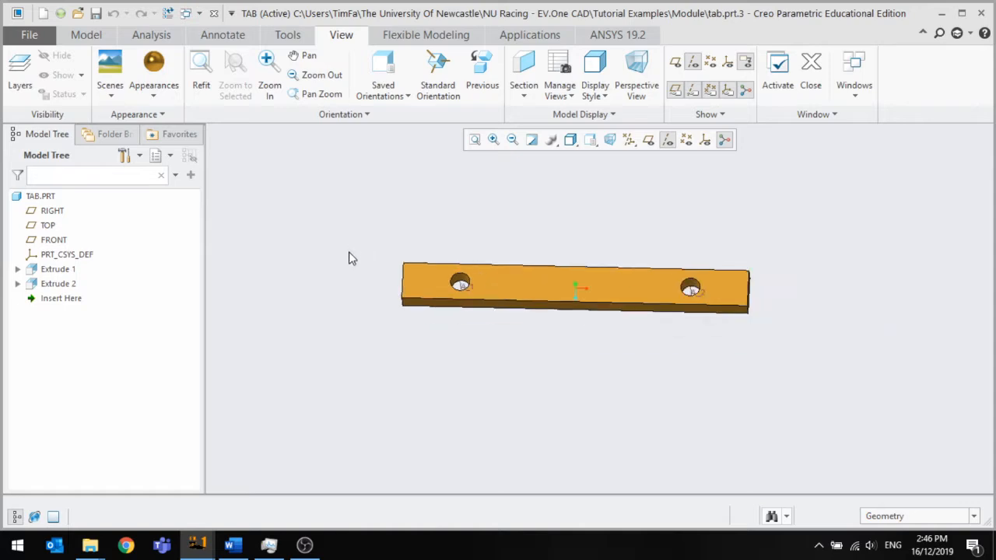
{"action": "scroll", "coordinate": [350, 253], "scroll_direction": "up", "scroll_amount": 1}
{"action": "left_click_drag", "start_coordinate": [349, 218], "coordinate": [349, 217]}
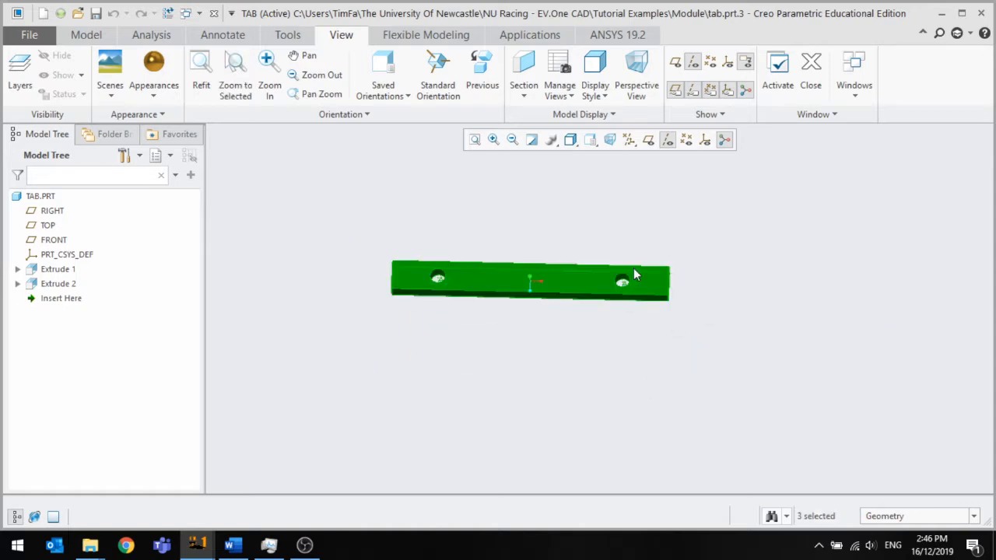
{"action": "left_click", "coordinate": [393, 245]}
{"action": "scroll", "coordinate": [500, 288], "scroll_direction": "down", "scroll_amount": 5}
{"action": "scroll", "coordinate": [320, 249], "scroll_direction": "up", "scroll_amount": 1}
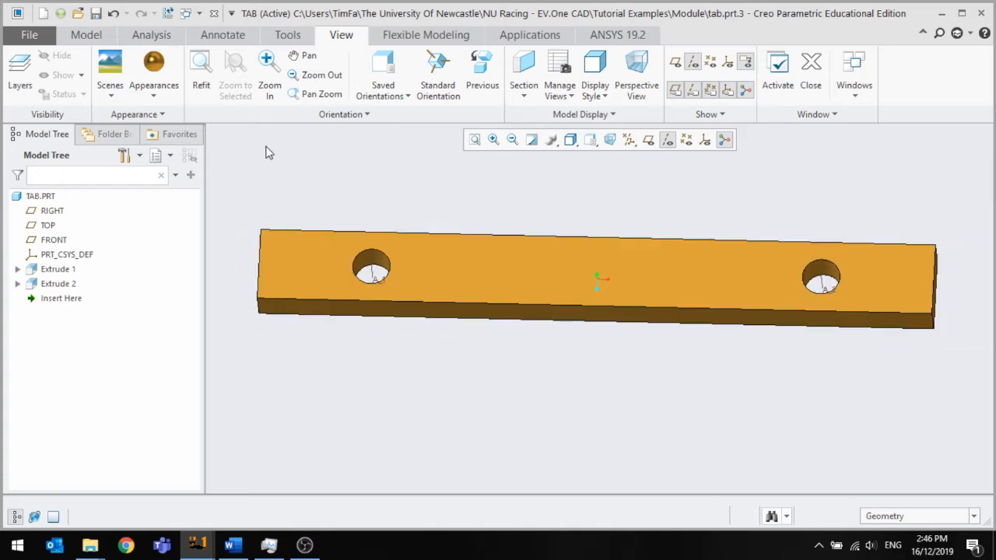
Apply the current brass appearance to the wall surfaces of the tab's A_1 hole and the face around it
{"action": "left_click", "coordinate": [164, 103]}
{"action": "left_click", "coordinate": [164, 102]}
{"action": "left_click", "coordinate": [155, 66]}
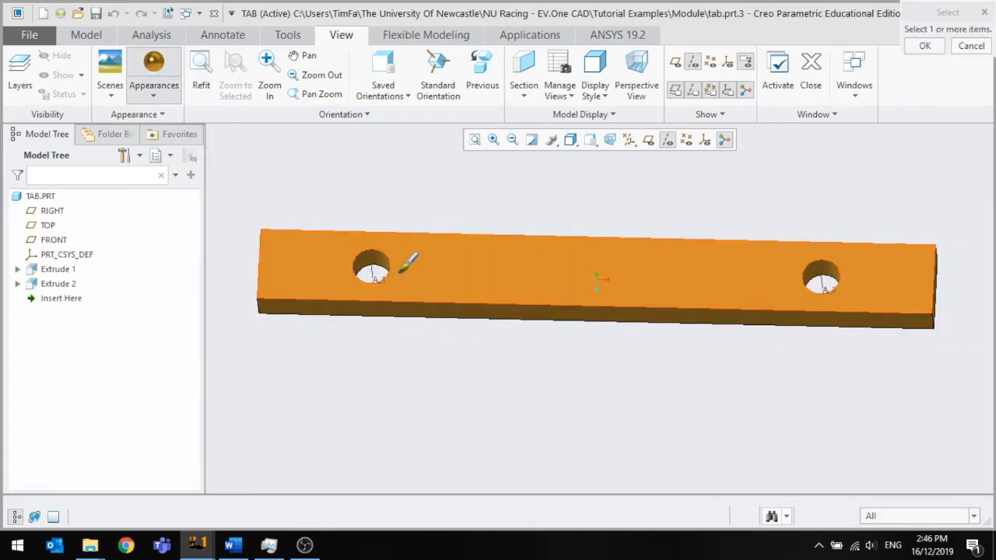
{"action": "scroll", "coordinate": [381, 269], "scroll_direction": "down", "scroll_amount": 5}
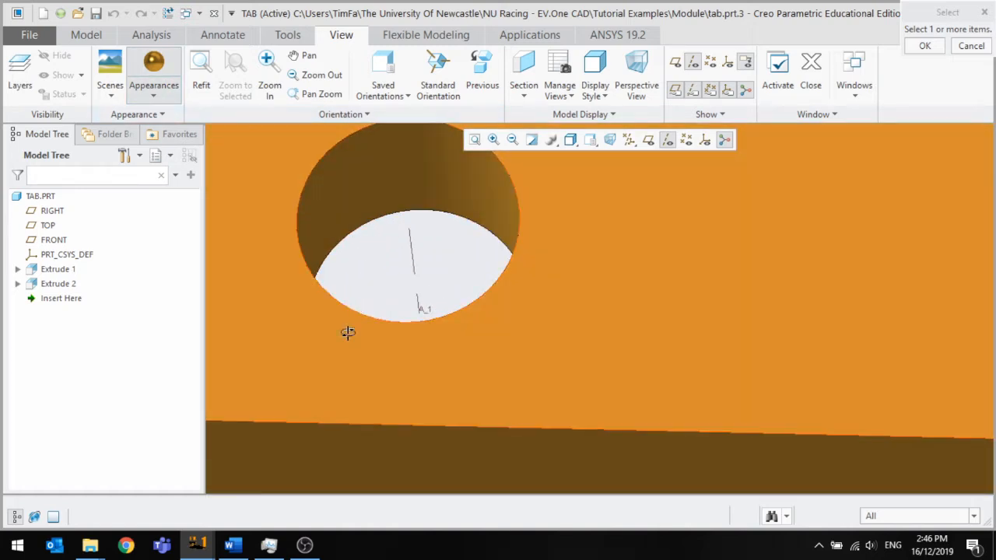
{"action": "mouse_move", "coordinate": [347, 333]}
{"action": "middle_mouse_down"}
{"action": "mouse_move", "coordinate": [342, 355]}
{"action": "mouse_move", "coordinate": [351, 329]}
{"action": "mouse_move", "coordinate": [345, 340]}
{"action": "middle_mouse_up"}
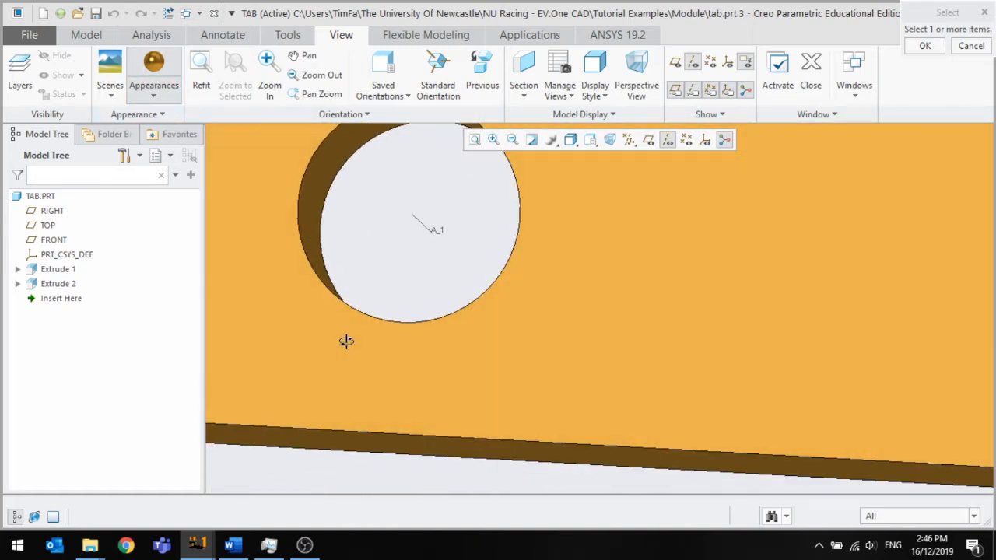
{"action": "left_click", "coordinate": [332, 170]}
{"action": "middle_click_drag", "start_coordinate": [334, 219], "coordinate": [332, 244]}
{"action": "left_click", "coordinate": [345, 244], "text": "ctrl"}
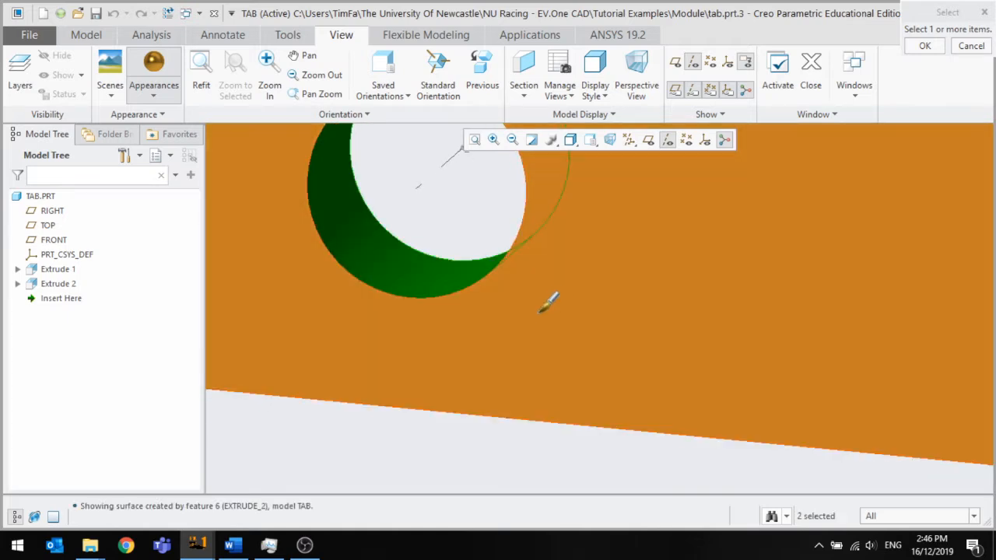
{"action": "left_click", "coordinate": [526, 322], "text": "ctrl"}
{"action": "scroll", "coordinate": [502, 365], "scroll_direction": "up", "scroll_amount": 6}
{"action": "middle_click", "coordinate": [579, 241]}
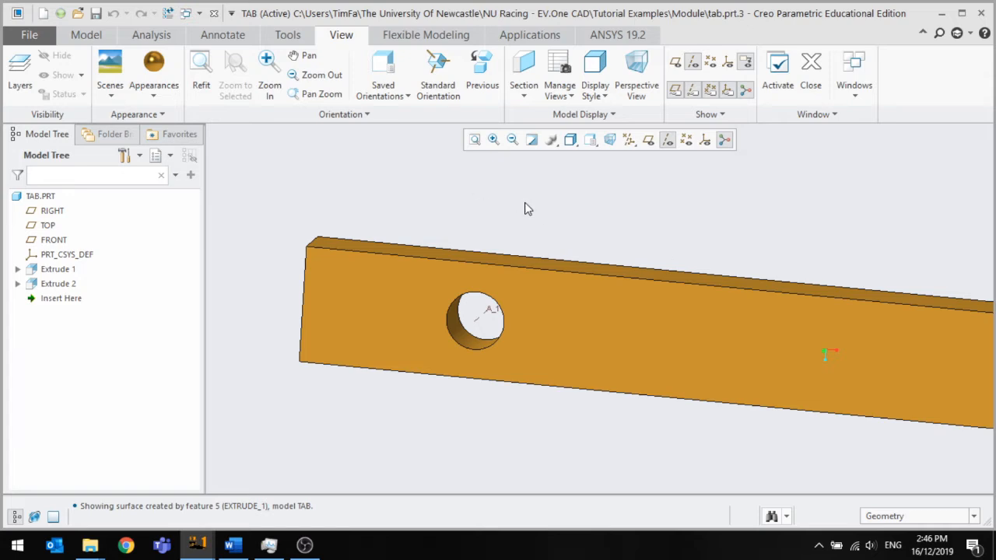
Save the tab part and close it to return to the module assembly
{"action": "scroll", "coordinate": [576, 249], "scroll_direction": "up", "scroll_amount": 4}
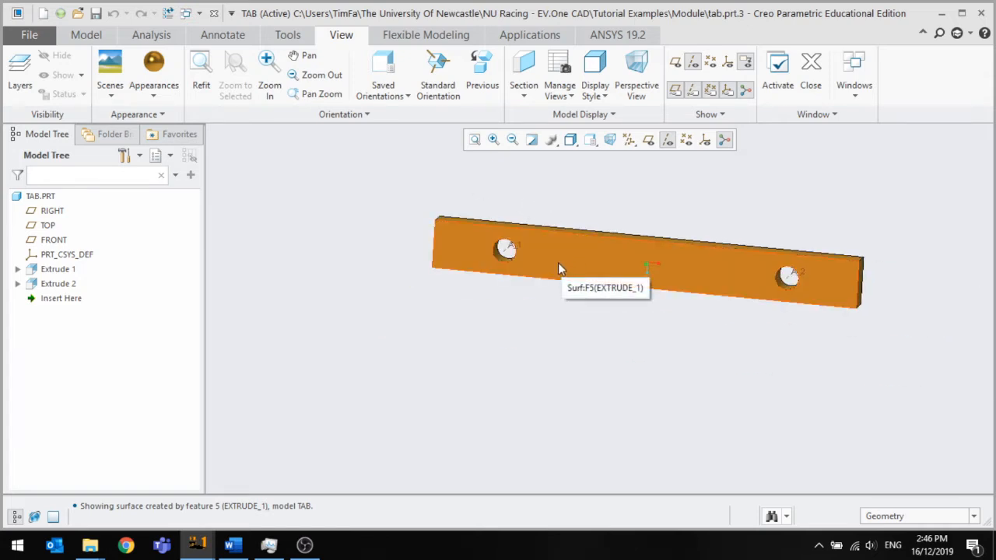
{"action": "scroll", "coordinate": [557, 262], "scroll_direction": "up", "scroll_amount": 3}
{"action": "scroll", "coordinate": [557, 269], "scroll_direction": "down", "scroll_amount": 4}
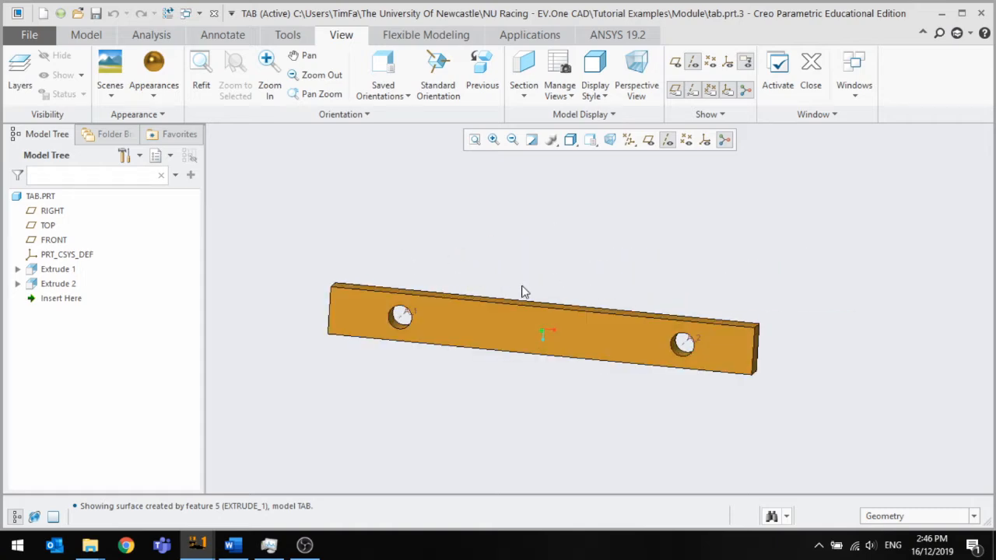
{"action": "left_click", "coordinate": [96, 13]}
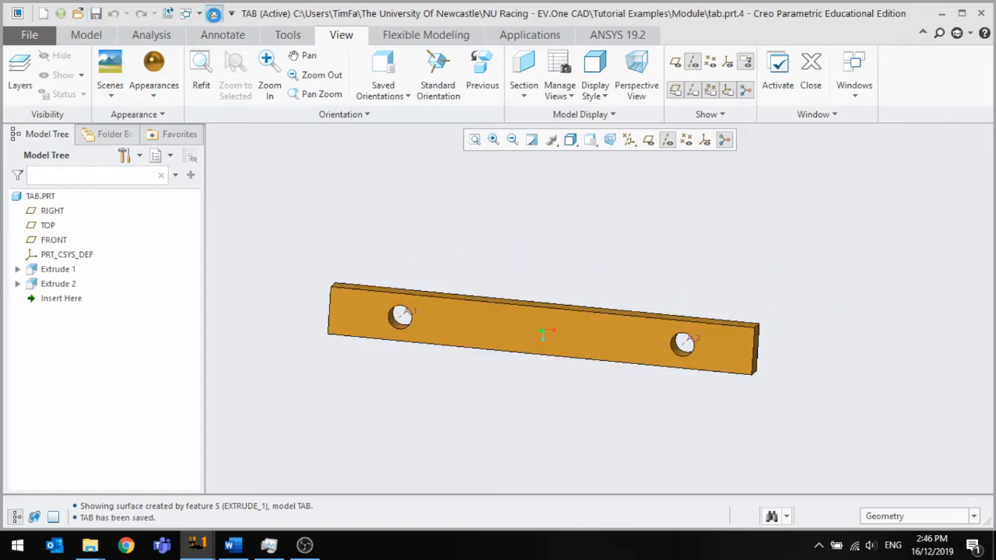
{"action": "left_click", "coordinate": [213, 13]}
{"action": "middle_click_drag", "start_coordinate": [591, 295], "coordinate": [636, 259]}
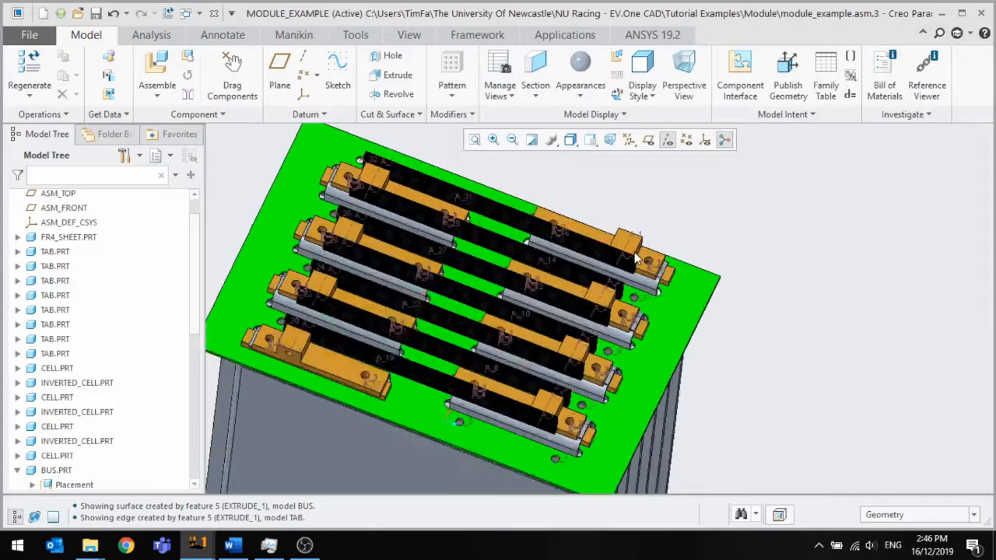
{"action": "scroll", "coordinate": [636, 259], "scroll_direction": "down", "scroll_amount": 4}
{"action": "scroll", "coordinate": [645, 270], "scroll_direction": "up", "scroll_amount": 4}
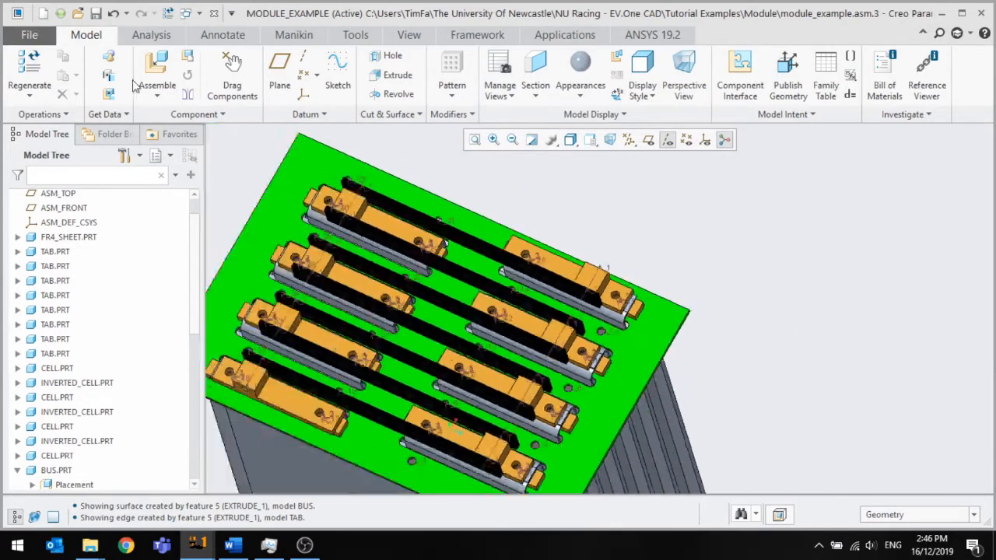
Create solid part STUDS from the nuracing_prt template with material BRASS, the author's name, part number B100010 and title STUD
{"action": "left_click", "coordinate": [43, 14]}
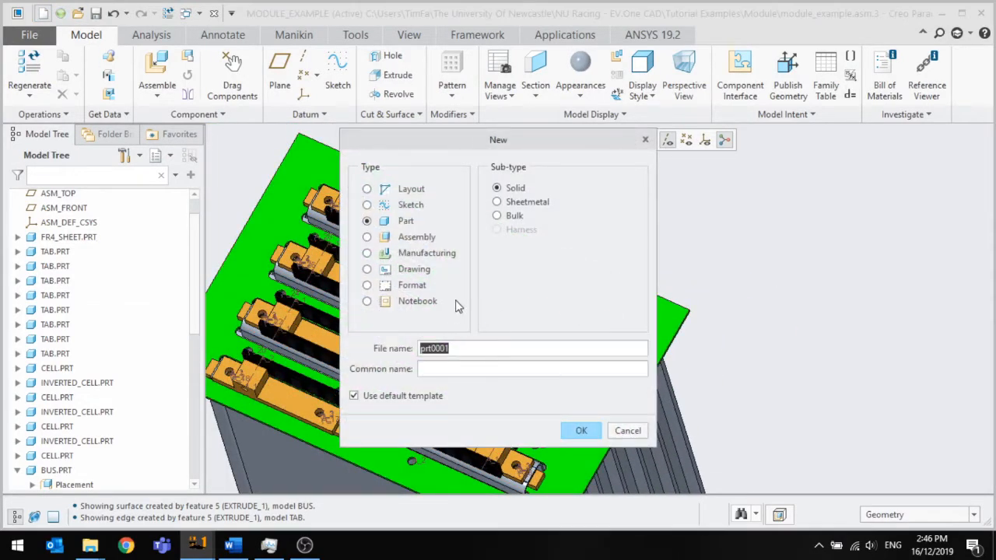
{"action": "type", "text": "STUDS"}
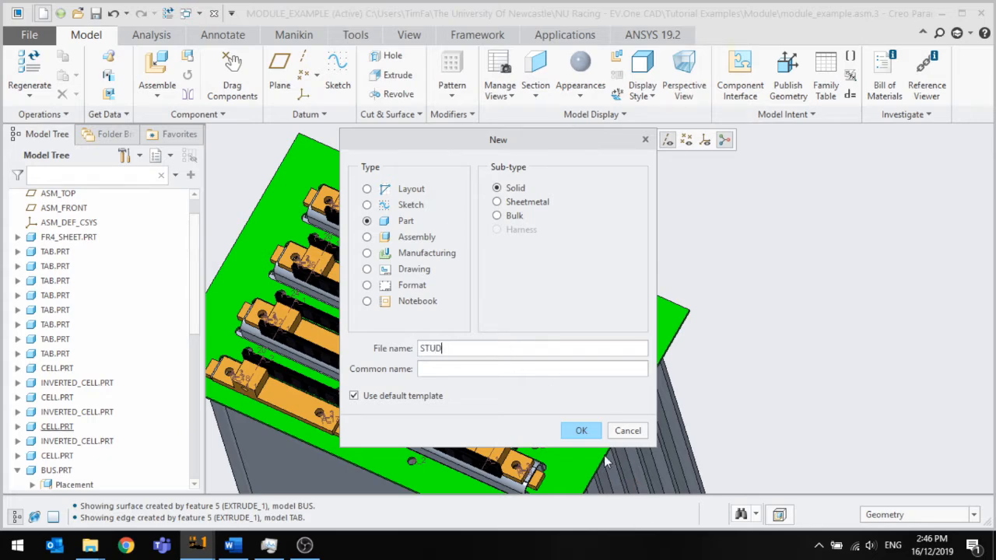
{"action": "left_click", "coordinate": [436, 398]}
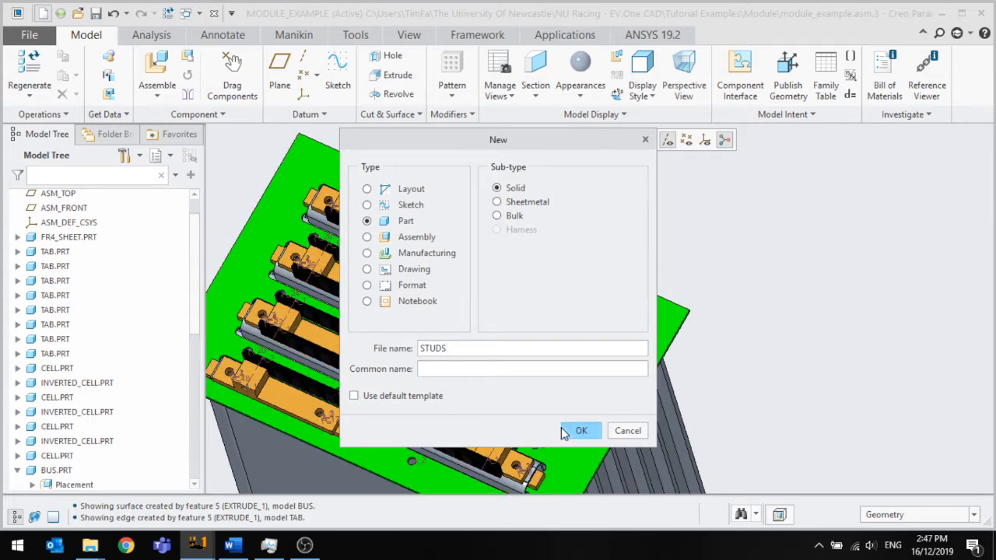
{"action": "left_click", "coordinate": [568, 431]}
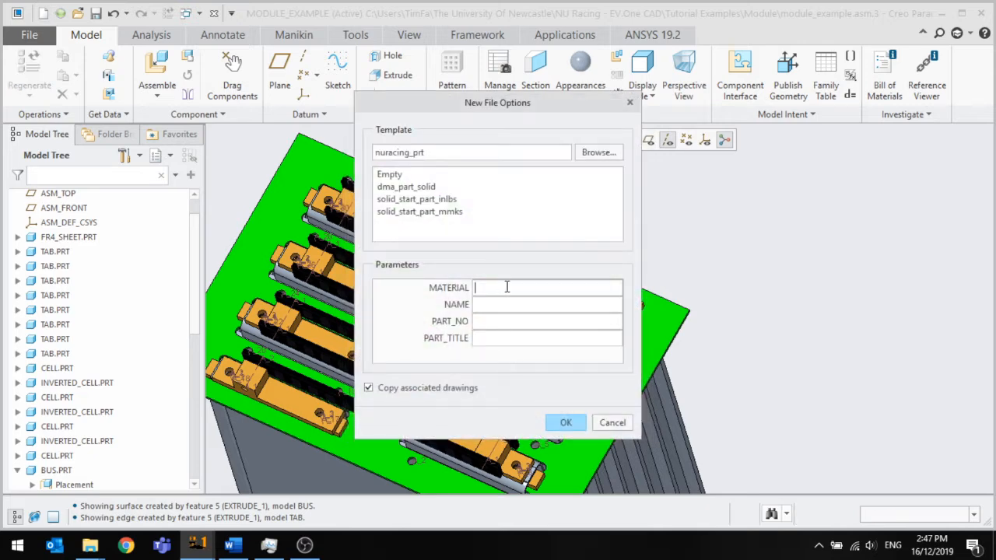
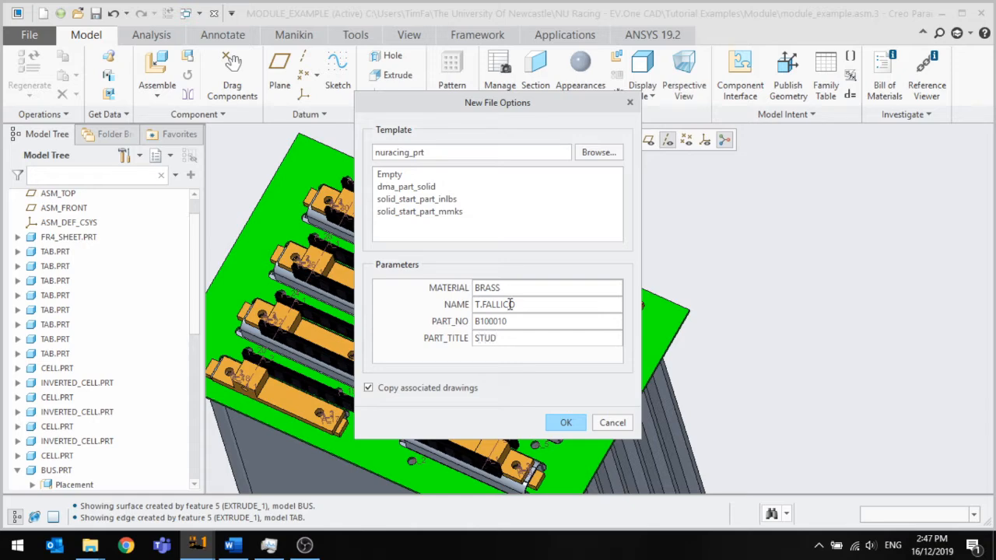
{"action": "left_click", "coordinate": [570, 424]}
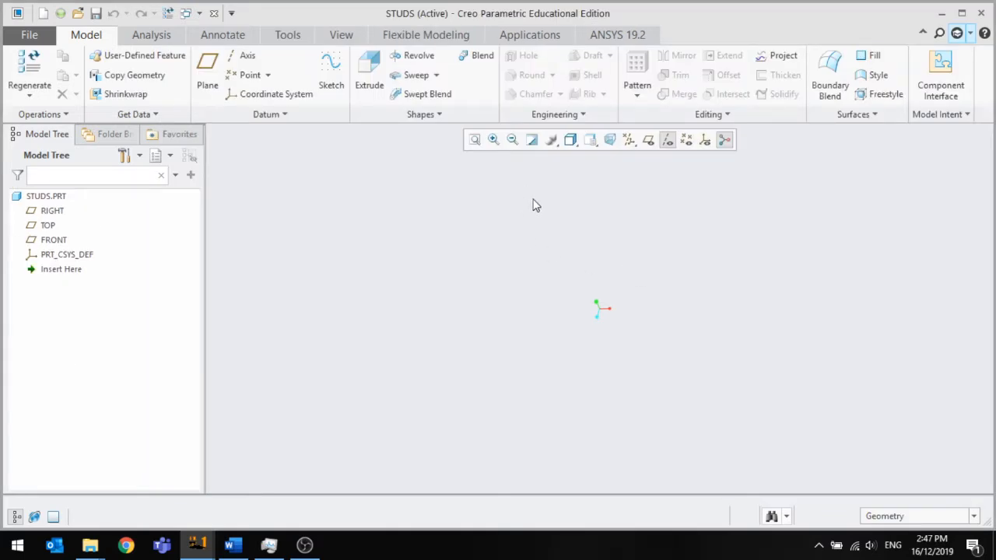
Switch to the MODULE_EXAMPLE assembly and examine the holes in the brass bus ends and the green sheet around them
{"action": "mouse_move", "coordinate": [197, 544]}
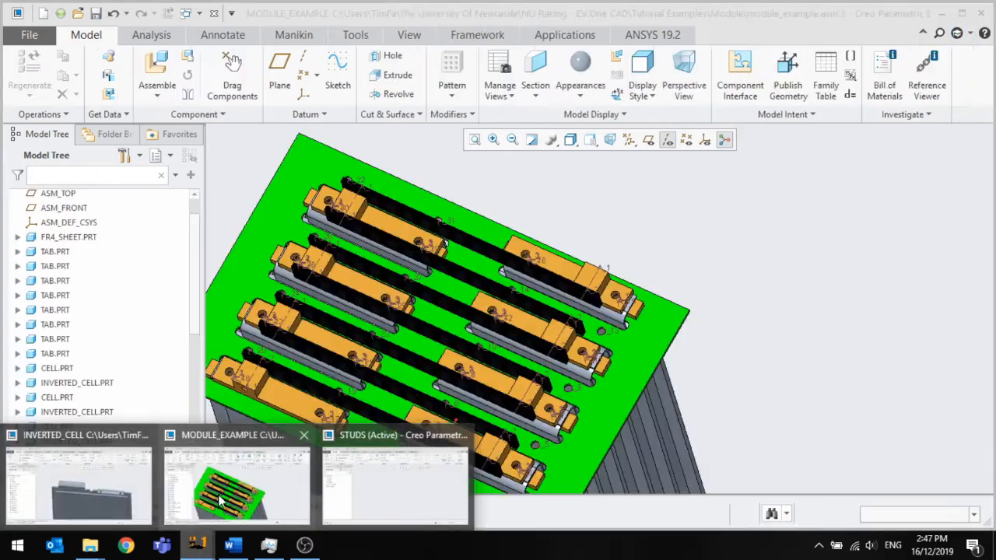
{"action": "left_click", "coordinate": [237, 482]}
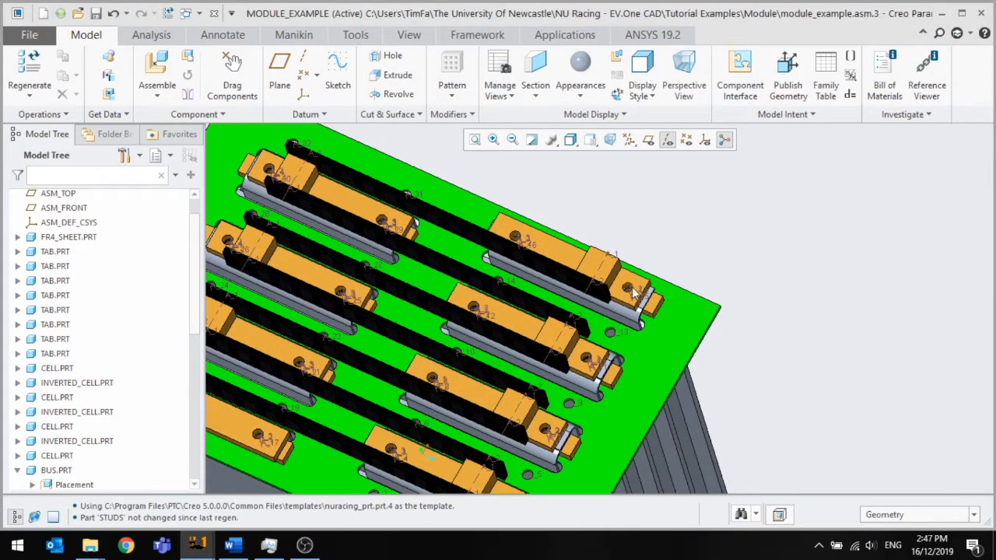
{"action": "scroll", "coordinate": [633, 289], "scroll_direction": "down", "scroll_amount": 2}
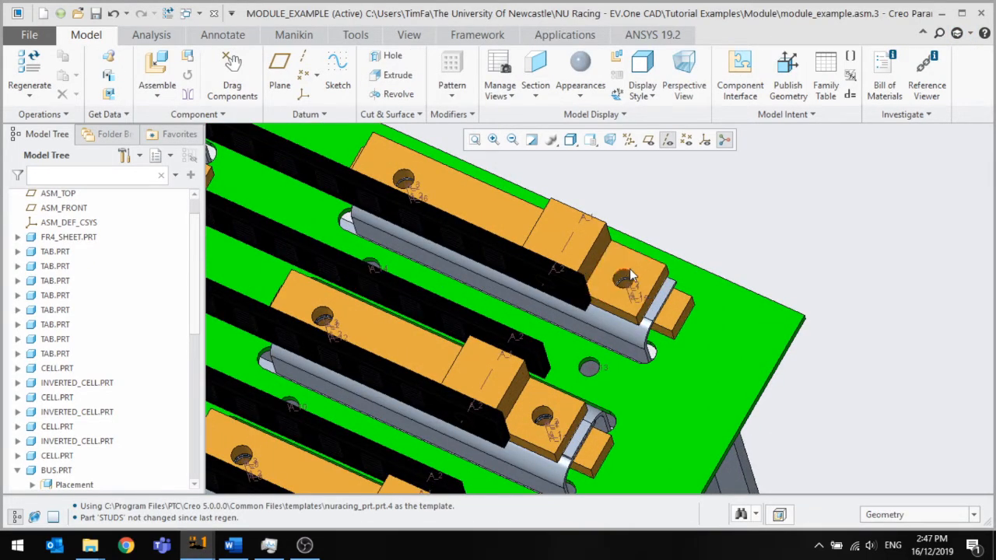
{"action": "scroll", "coordinate": [630, 276], "scroll_direction": "up", "scroll_amount": 5}
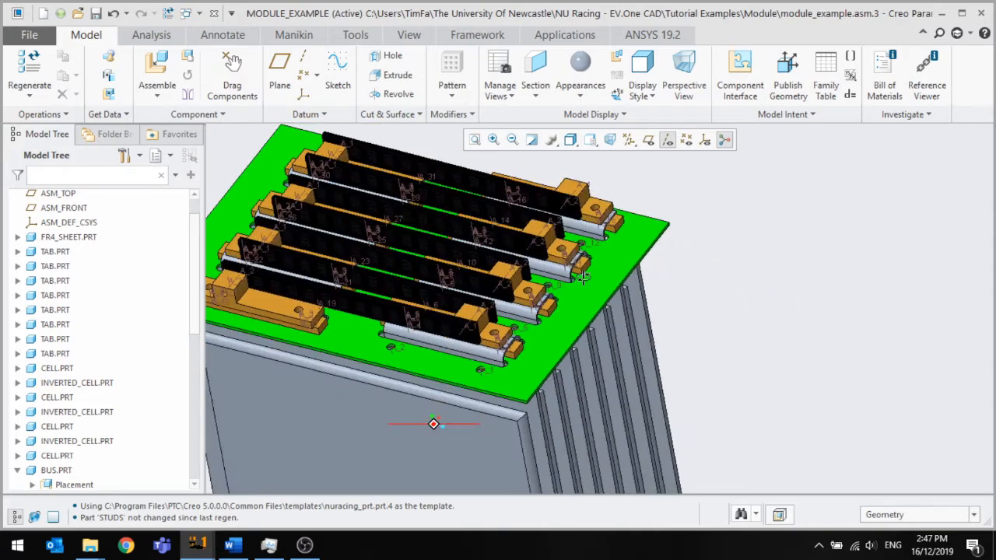
{"action": "middle_click_drag", "start_coordinate": [582, 279], "coordinate": [621, 227]}
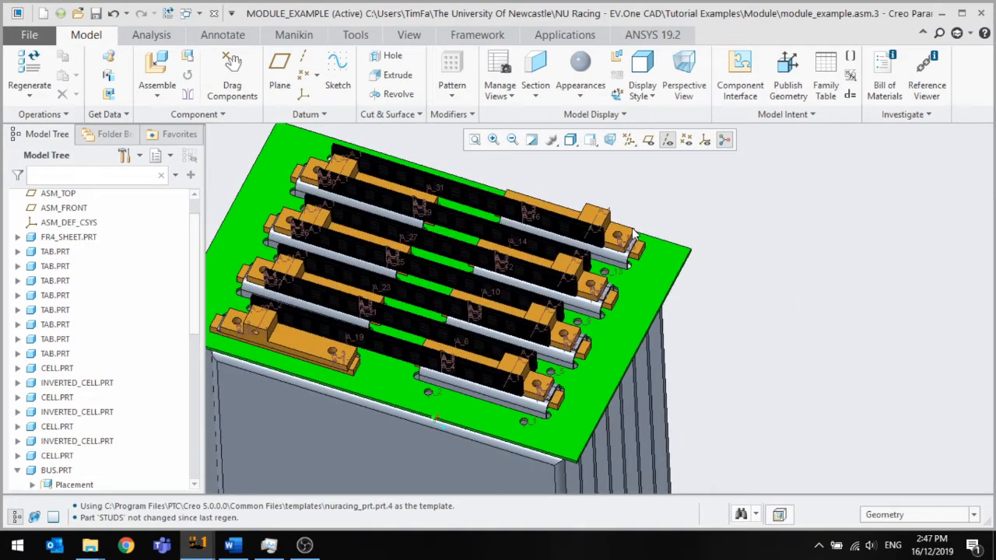
{"action": "scroll", "coordinate": [628, 237], "scroll_direction": "down", "scroll_amount": 3}
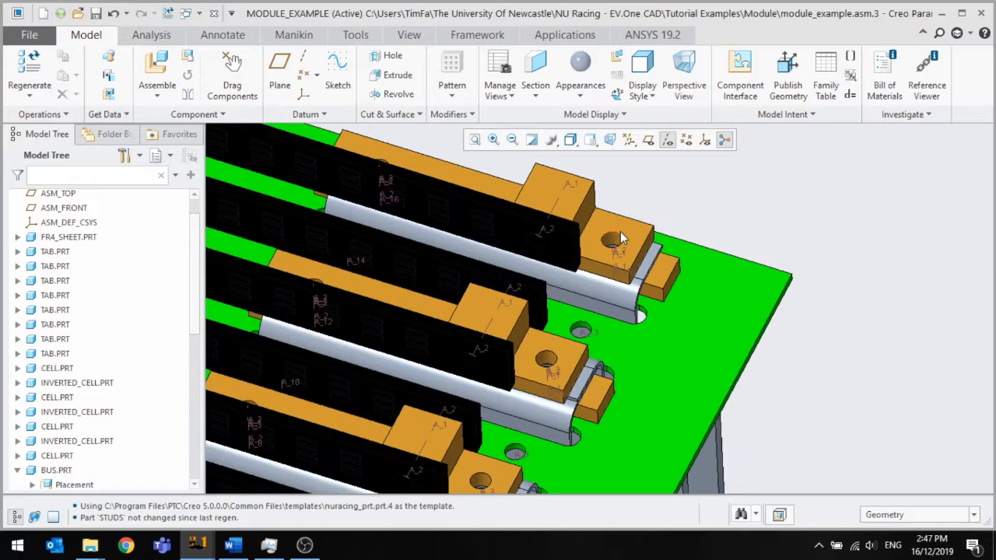
{"action": "scroll", "coordinate": [615, 256], "scroll_direction": "up", "scroll_amount": 2}
{"action": "scroll", "coordinate": [598, 273], "scroll_direction": "down", "scroll_amount": 3}
{"action": "scroll", "coordinate": [599, 273], "scroll_direction": "up", "scroll_amount": 2}
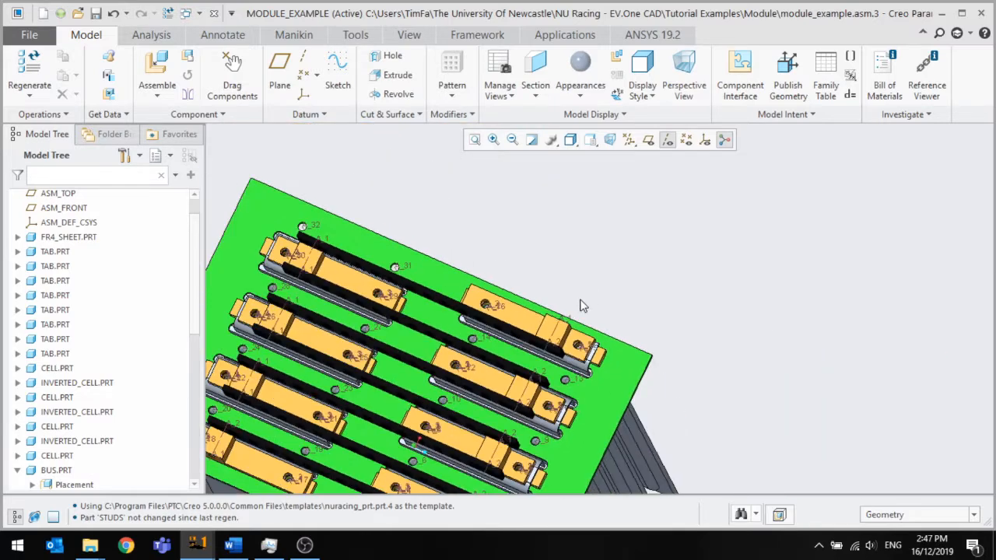
{"action": "scroll", "coordinate": [564, 328], "scroll_direction": "down", "scroll_amount": 3}
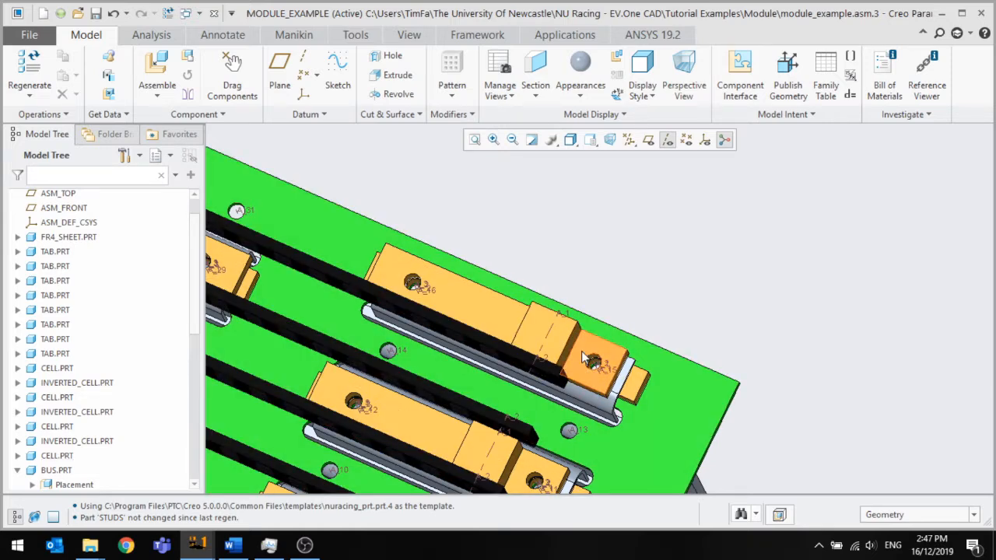
{"action": "middle_click_drag", "start_coordinate": [585, 357], "coordinate": [595, 333]}
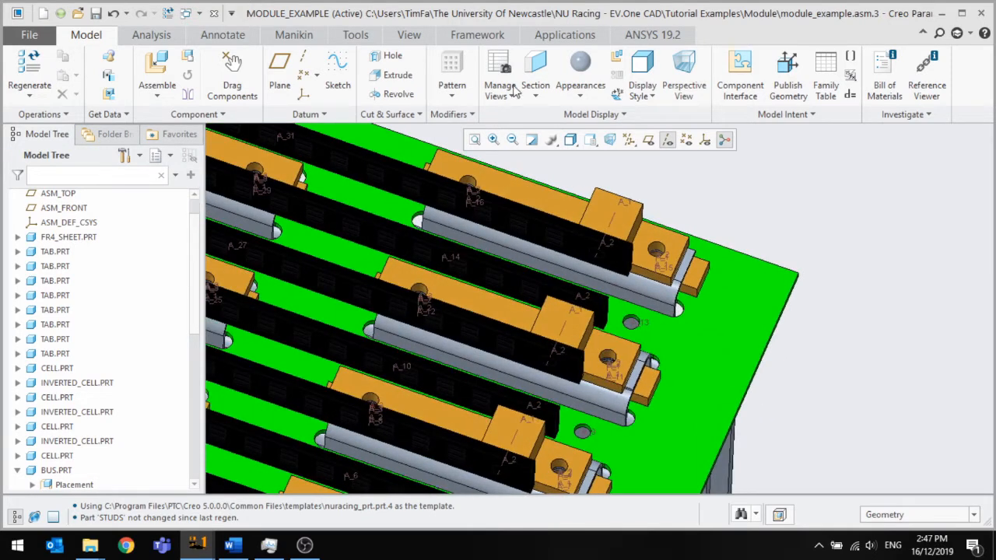
Measure the circular edges of the cell and bus holes at the end of the outermost brass bus
{"action": "left_click", "coordinate": [177, 35]}
{"action": "left_click", "coordinate": [427, 74]}
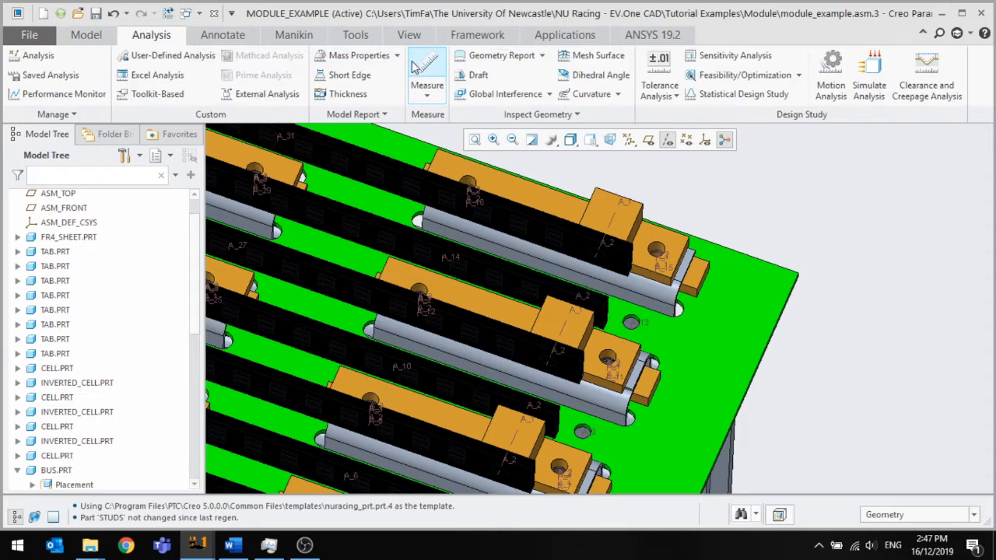
{"action": "left_click", "coordinate": [657, 257]}
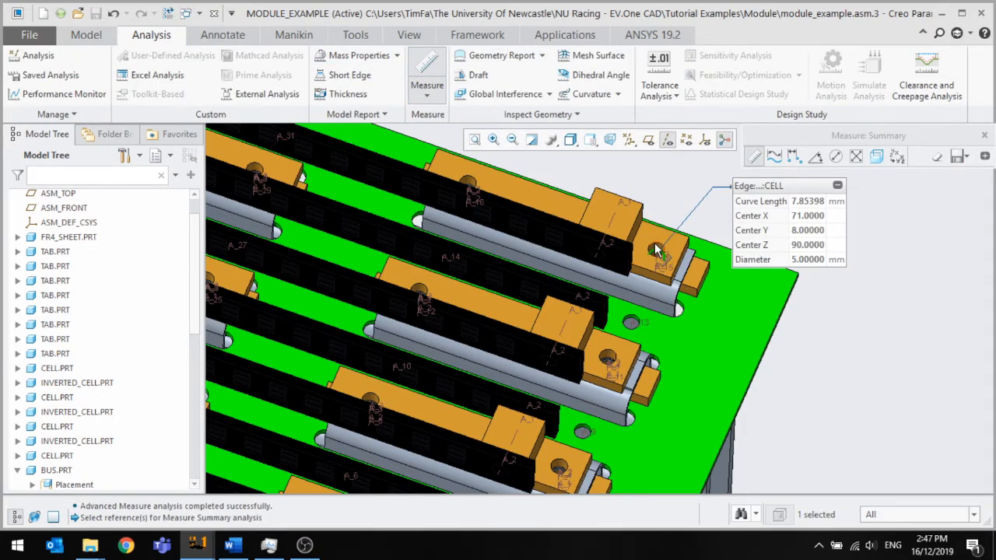
{"action": "left_click", "coordinate": [655, 250]}
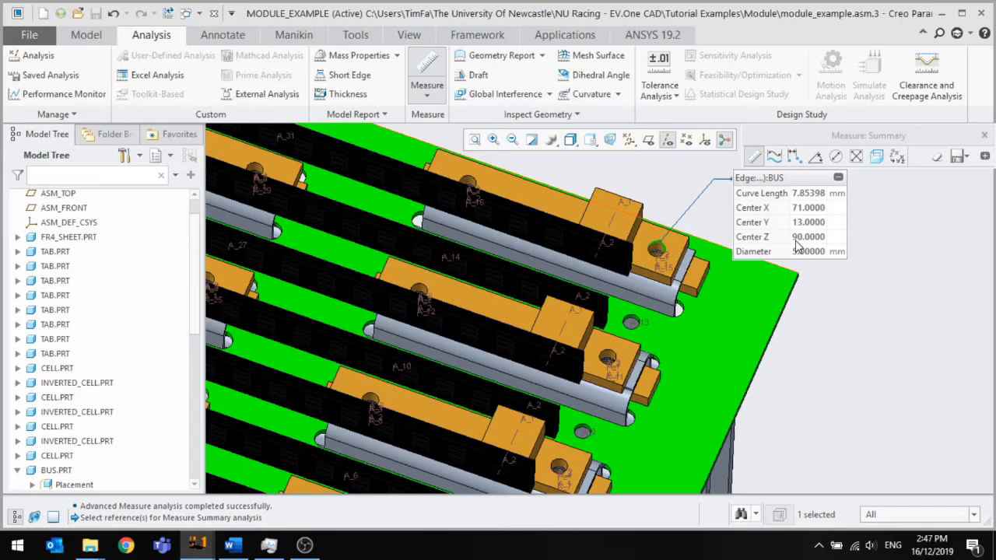
{"action": "key", "text": "Escape"}
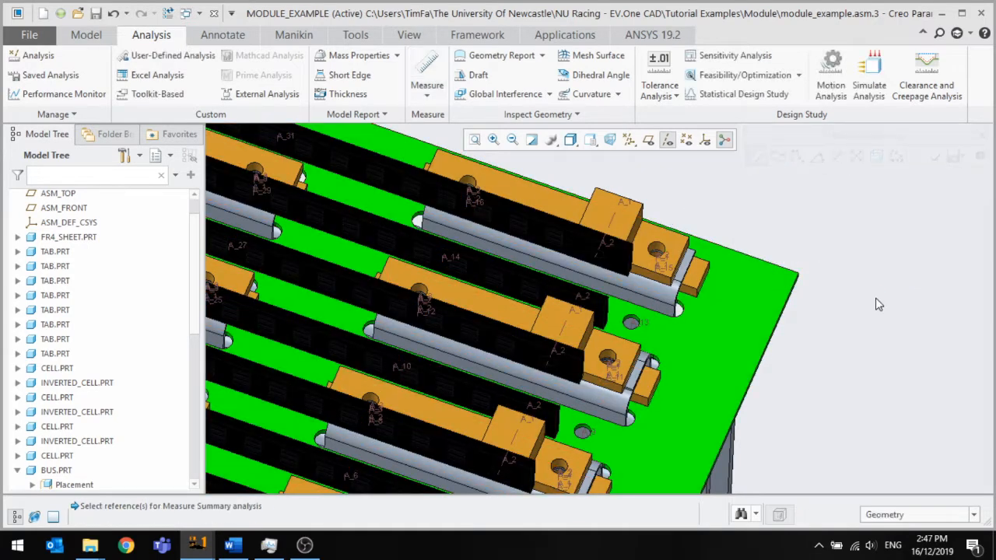
Return to the STUDS part, display its datum planes and start a sketch on the FRONT plane
{"action": "scroll", "coordinate": [745, 307], "scroll_direction": "up", "scroll_amount": 2}
{"action": "mouse_move", "coordinate": [198, 544]}
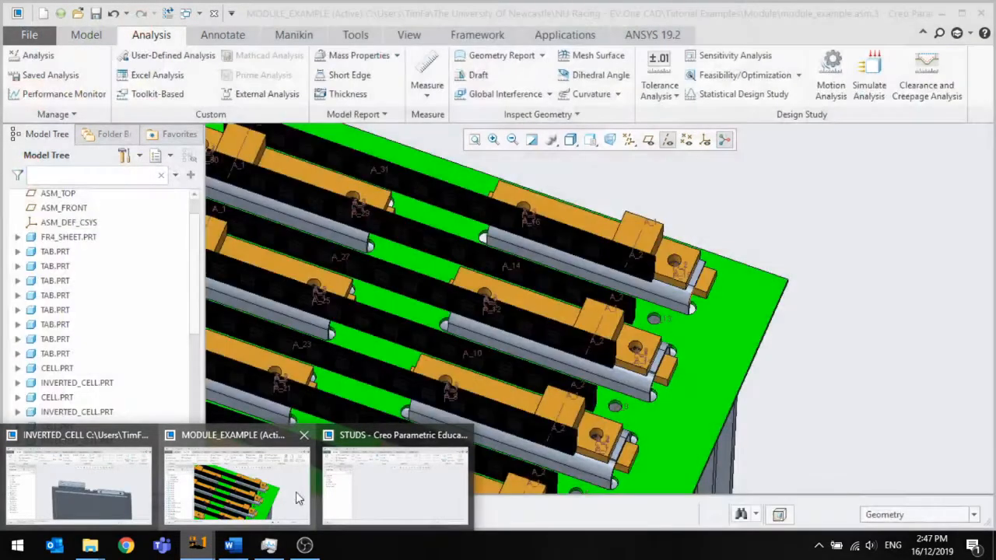
{"action": "left_click", "coordinate": [384, 490]}
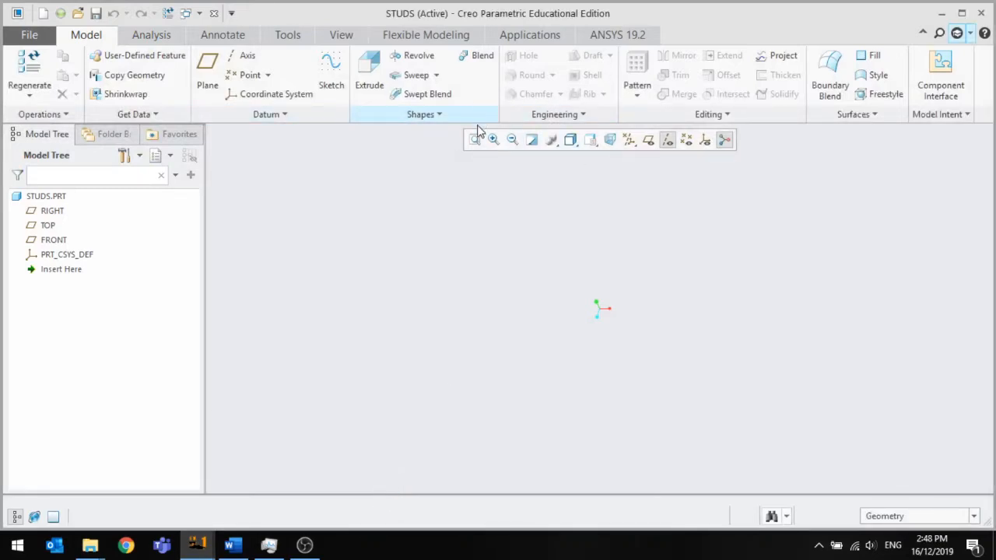
{"action": "left_click", "coordinate": [648, 140]}
{"action": "middle_click_drag", "start_coordinate": [625, 214], "coordinate": [591, 227]}
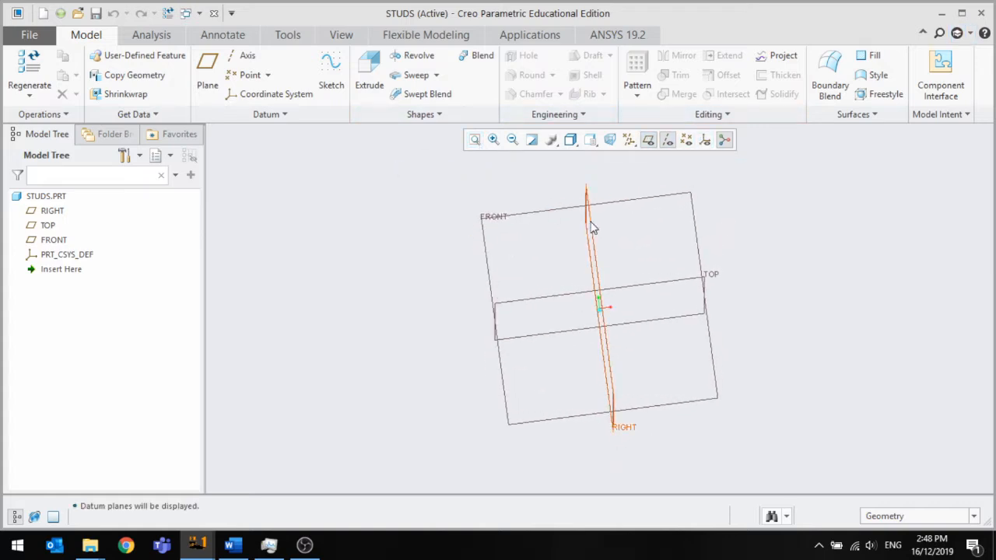
{"action": "left_click", "coordinate": [615, 227]}
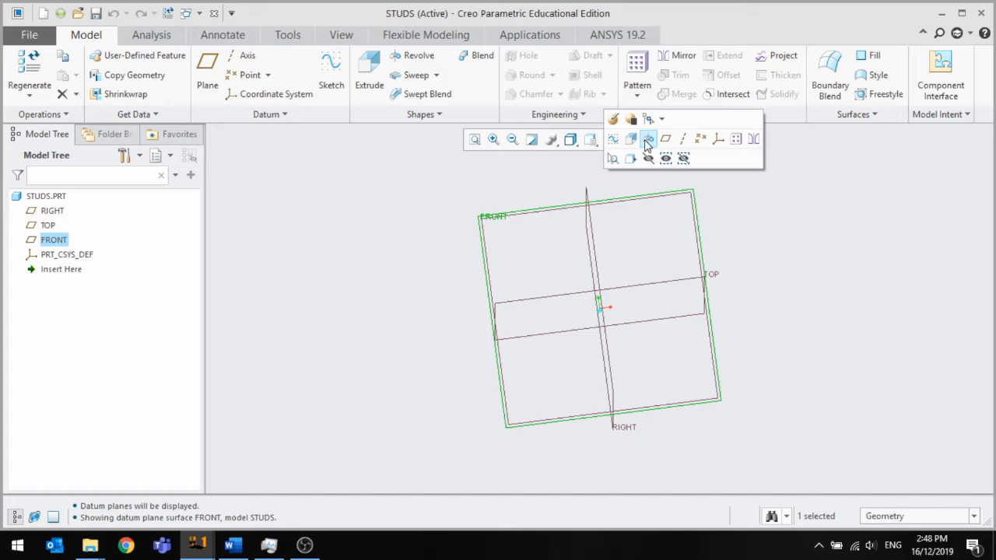
{"action": "left_click", "coordinate": [611, 146]}
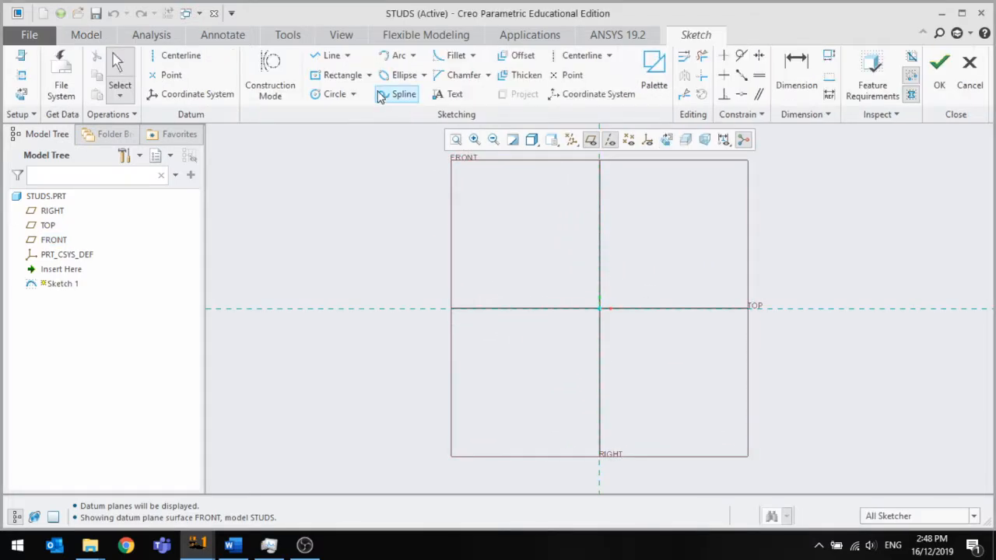
{"action": "left_click", "coordinate": [332, 57]}
{"action": "left_click", "coordinate": [599, 377]}
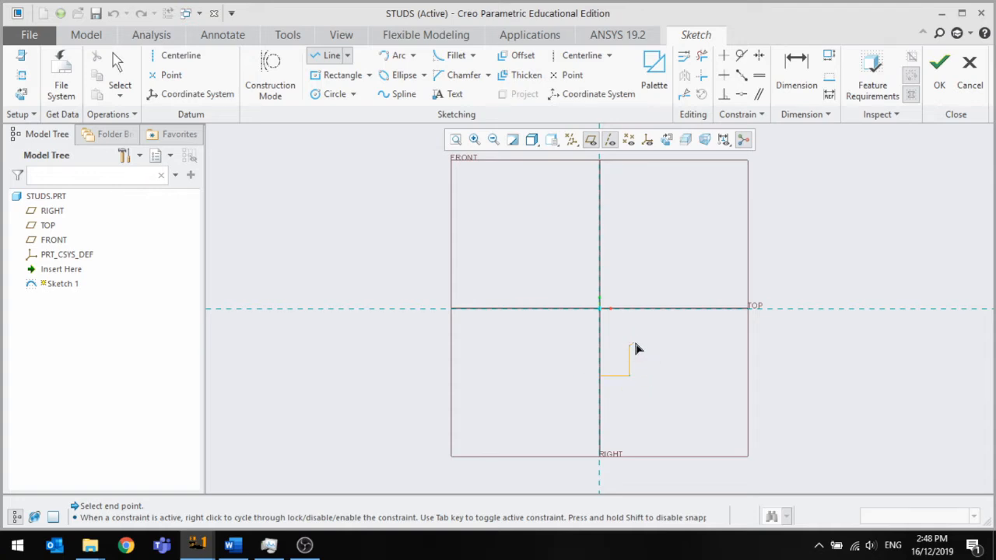
{"action": "middle_click", "coordinate": [677, 333]}
{"action": "key", "text": "ctrl+z"}
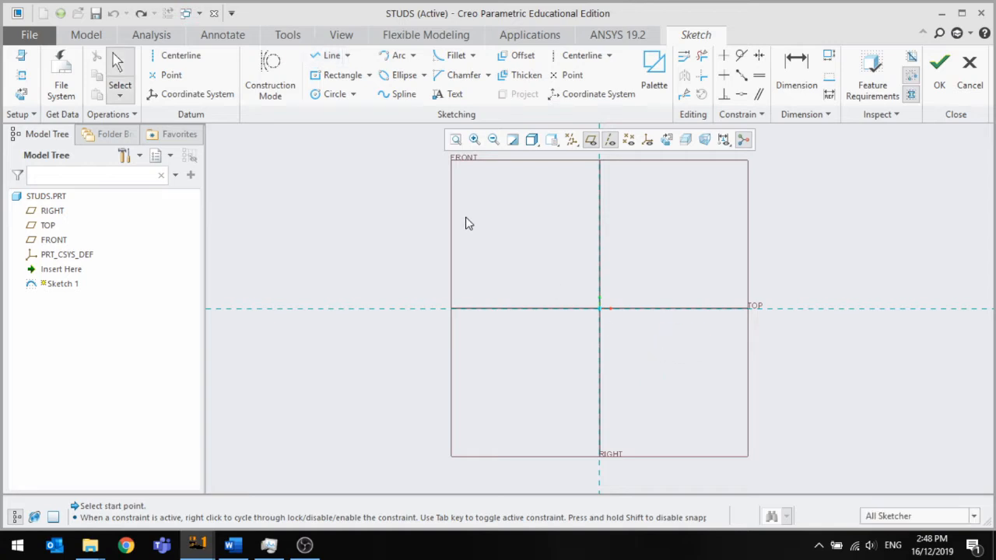
Sketch a closed stepped half-profile of the stud along the vertical reference, with a short lower pin, wide flange, long shank and grooved head, and finish the sketch
{"action": "left_click", "coordinate": [332, 56]}
{"action": "left_click", "coordinate": [603, 366]}
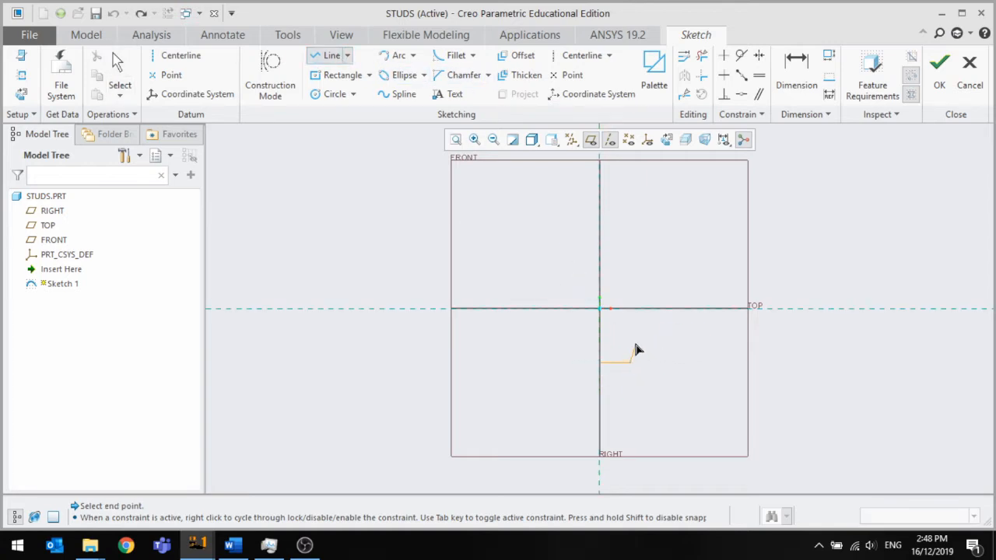
{"action": "left_click", "coordinate": [671, 338]}
{"action": "left_click", "coordinate": [671, 290]}
{"action": "left_click", "coordinate": [634, 291]}
{"action": "left_click", "coordinate": [623, 204]}
{"action": "left_click", "coordinate": [623, 203]}
{"action": "left_click", "coordinate": [623, 191]}
{"action": "left_click", "coordinate": [630, 191]}
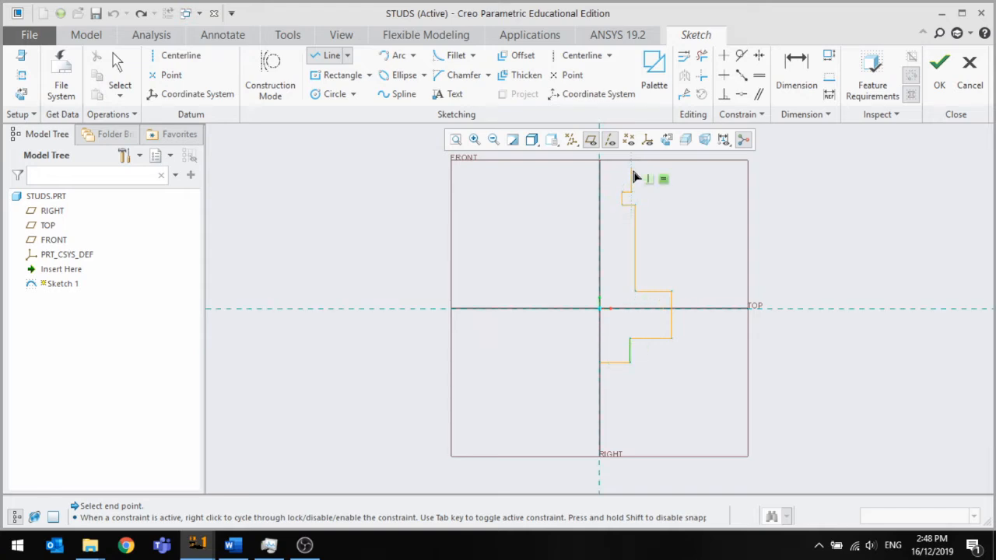
{"action": "left_click", "coordinate": [631, 168]}
{"action": "left_click", "coordinate": [598, 168]}
{"action": "left_click", "coordinate": [599, 362]}
{"action": "middle_click", "coordinate": [514, 371]}
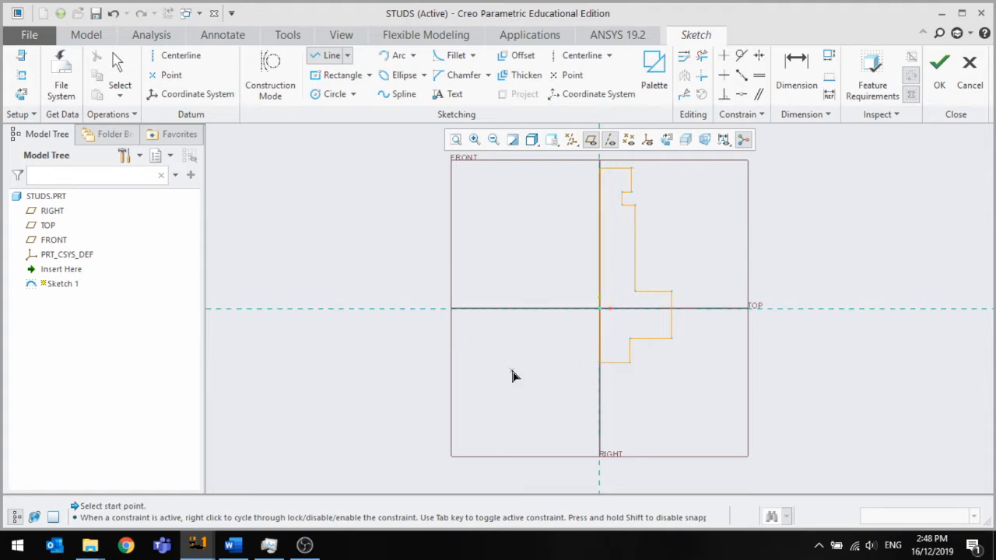
{"action": "middle_click", "coordinate": [516, 371]}
{"action": "scroll", "coordinate": [650, 342], "scroll_direction": "down", "scroll_amount": 2}
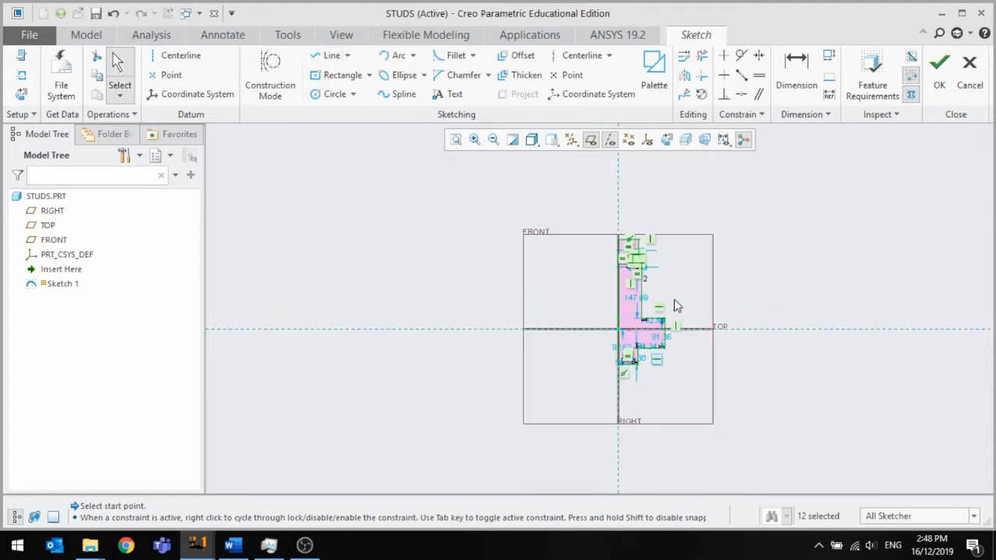
{"action": "left_click", "coordinate": [930, 95]}
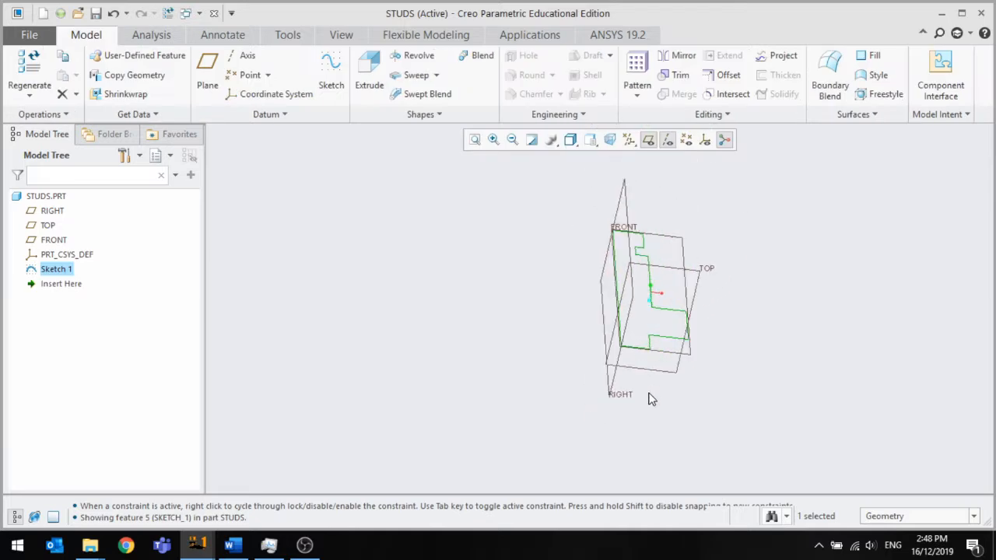
Revolve the stud profile 360 degrees about its straight vertical edge into a solid
{"action": "scroll", "coordinate": [649, 393], "scroll_direction": "down", "scroll_amount": 1}
{"action": "left_click_drag", "start_coordinate": [702, 301], "coordinate": [537, 173]}
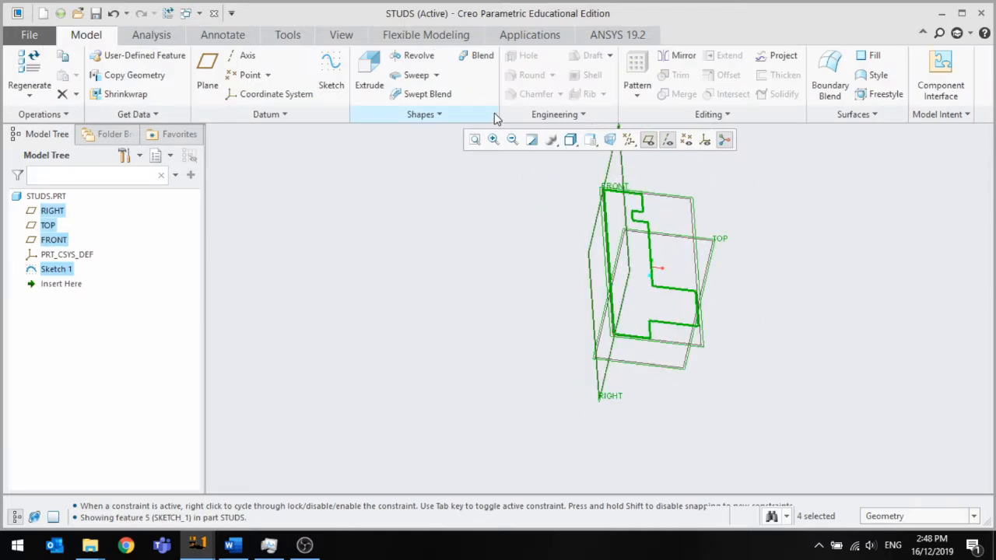
{"action": "left_click", "coordinate": [415, 55]}
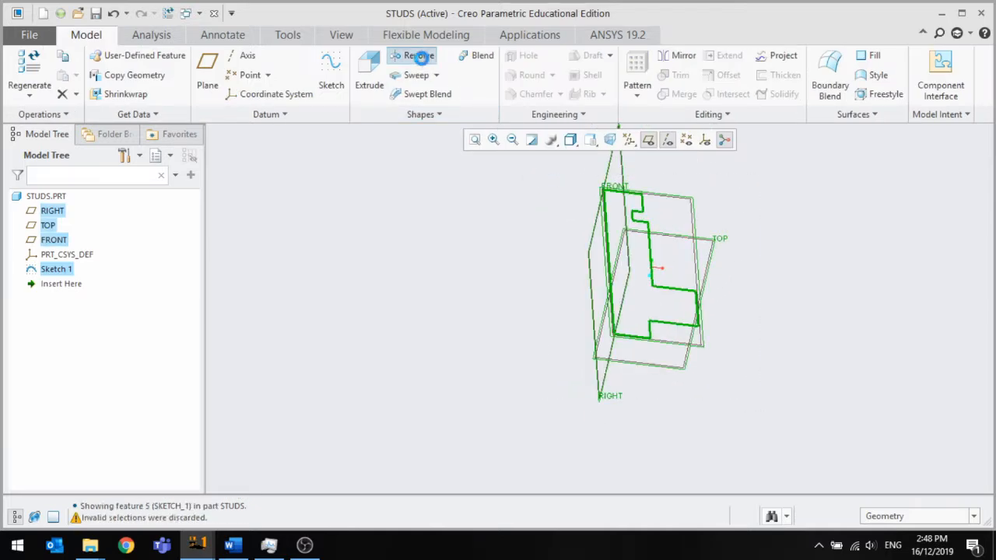
{"action": "left_click", "coordinate": [608, 256]}
{"action": "mouse_move", "coordinate": [581, 284]}
{"action": "middle_mouse_down"}
{"action": "mouse_move", "coordinate": [581, 234]}
{"action": "mouse_move", "coordinate": [622, 225]}
{"action": "mouse_move", "coordinate": [656, 238]}
{"action": "mouse_move", "coordinate": [645, 267]}
{"action": "middle_mouse_up"}
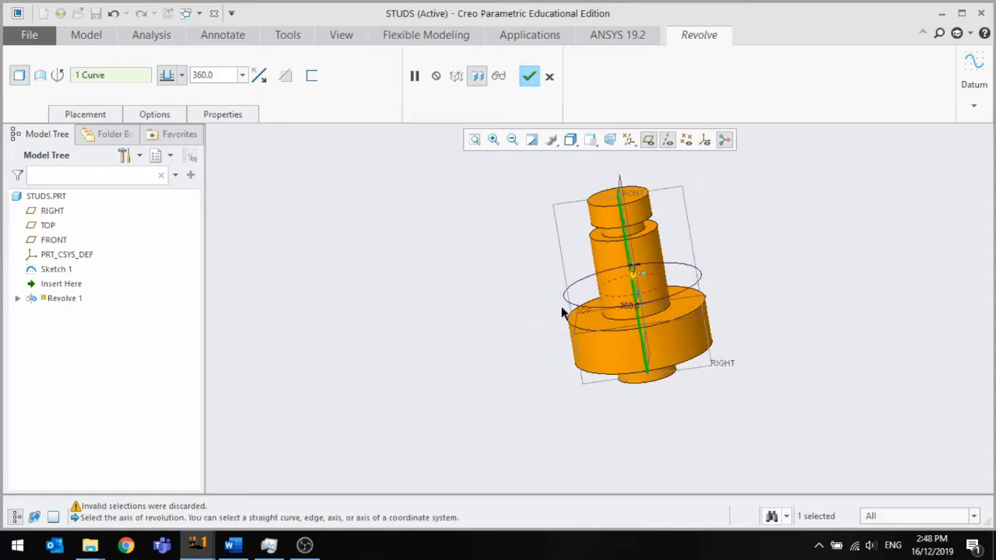
{"action": "scroll", "coordinate": [560, 312], "scroll_direction": "up", "scroll_amount": 1}
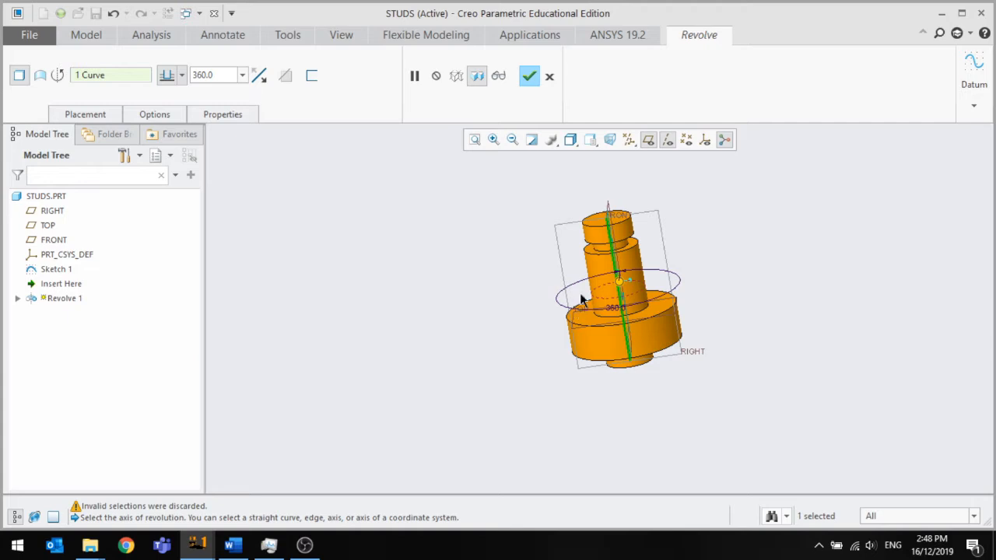
{"action": "scroll", "coordinate": [581, 300], "scroll_direction": "up", "scroll_amount": 2}
{"action": "scroll", "coordinate": [589, 298], "scroll_direction": "down", "scroll_amount": 4}
{"action": "scroll", "coordinate": [589, 298], "scroll_direction": "up", "scroll_amount": 2}
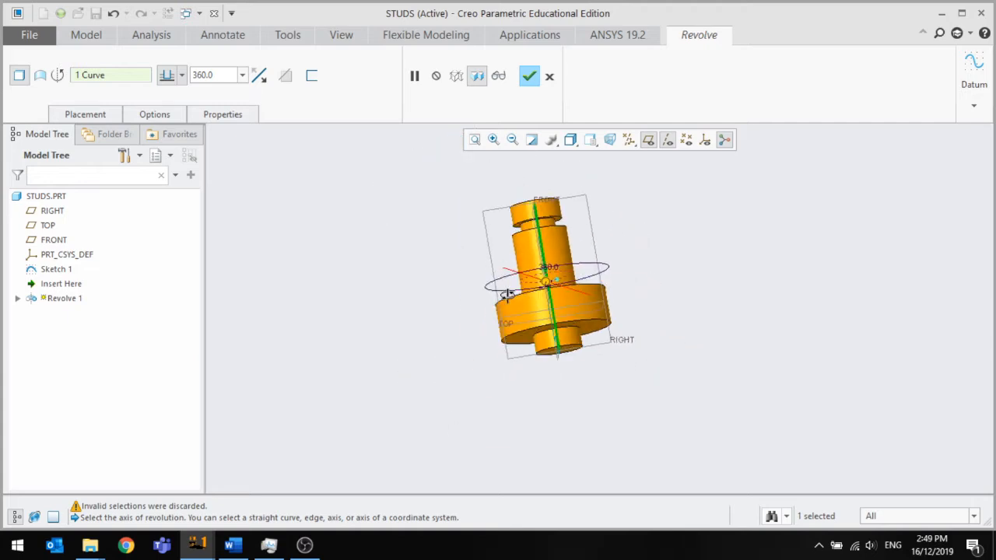
{"action": "left_click", "coordinate": [528, 78]}
Examine the revolved stud's lower pin, flange, shank and upper groove surfaces
{"action": "scroll", "coordinate": [575, 254], "scroll_direction": "down", "scroll_amount": 3}
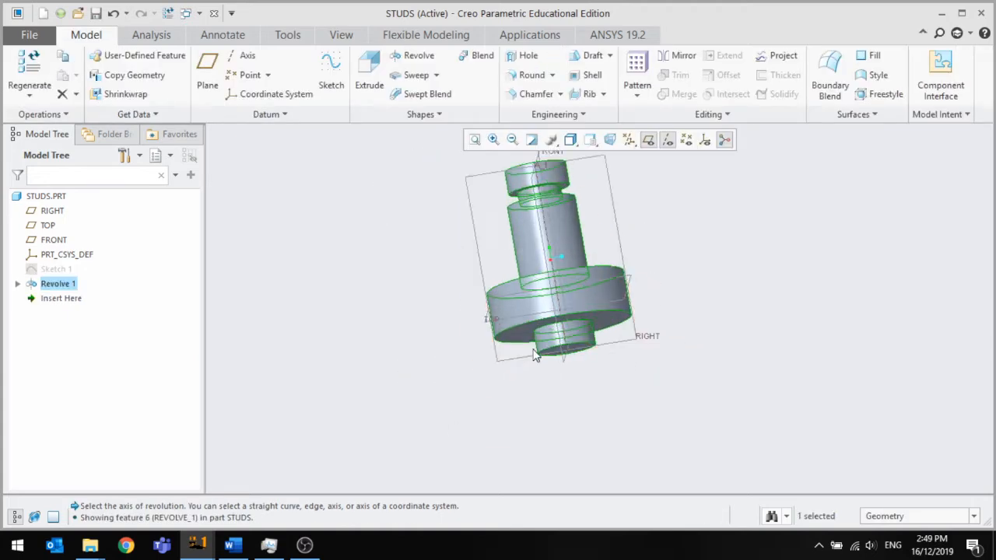
{"action": "left_click", "coordinate": [589, 319]}
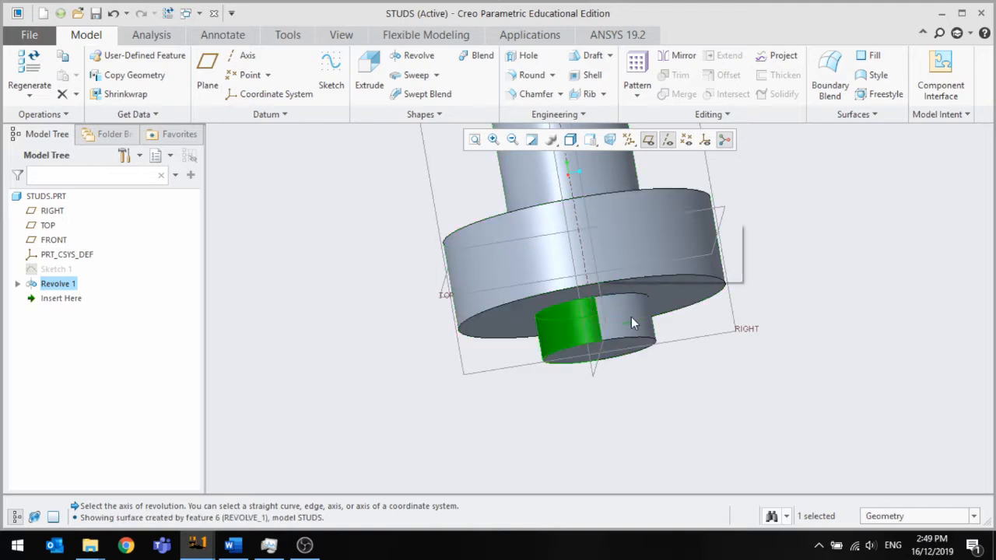
{"action": "middle_click_drag", "start_coordinate": [630, 316], "coordinate": [574, 351]}
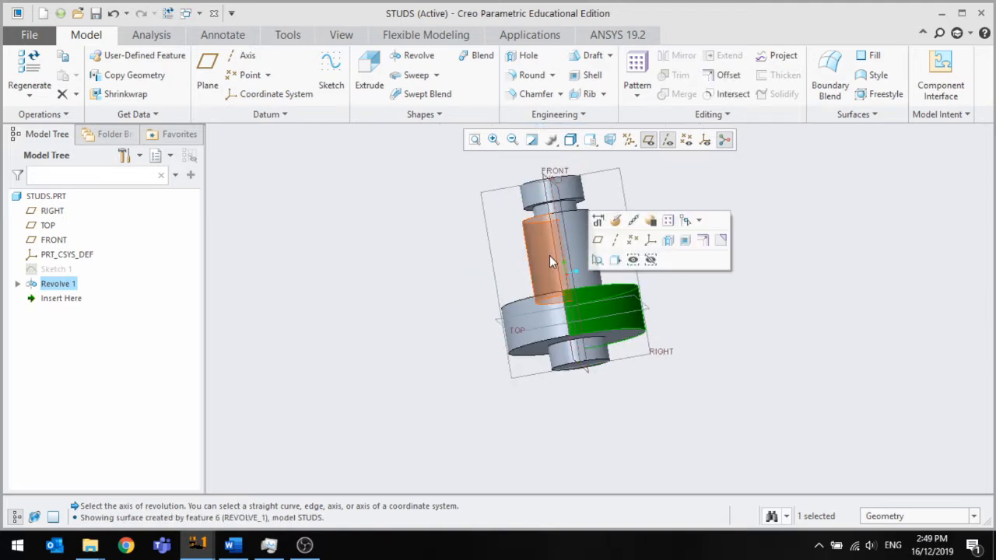
{"action": "left_click", "coordinate": [568, 258]}
{"action": "left_click", "coordinate": [570, 257]}
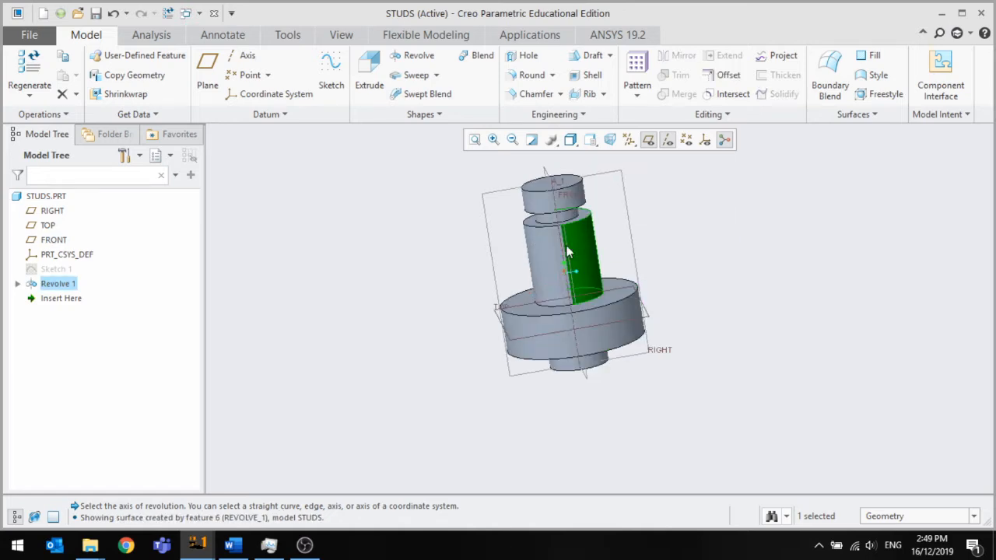
{"action": "left_click", "coordinate": [569, 214]}
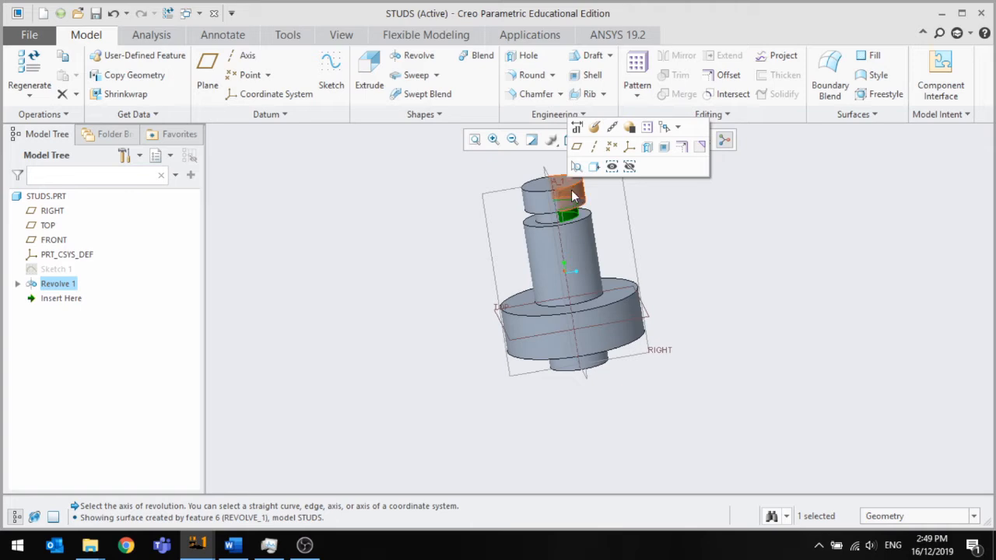
Open the revolve feature's section sketch for editing and review its existing dimensions
{"action": "scroll", "coordinate": [573, 290], "scroll_direction": "up", "scroll_amount": 3}
{"action": "scroll", "coordinate": [574, 288], "scroll_direction": "up", "scroll_amount": 2}
{"action": "scroll", "coordinate": [580, 290], "scroll_direction": "down", "scroll_amount": 4}
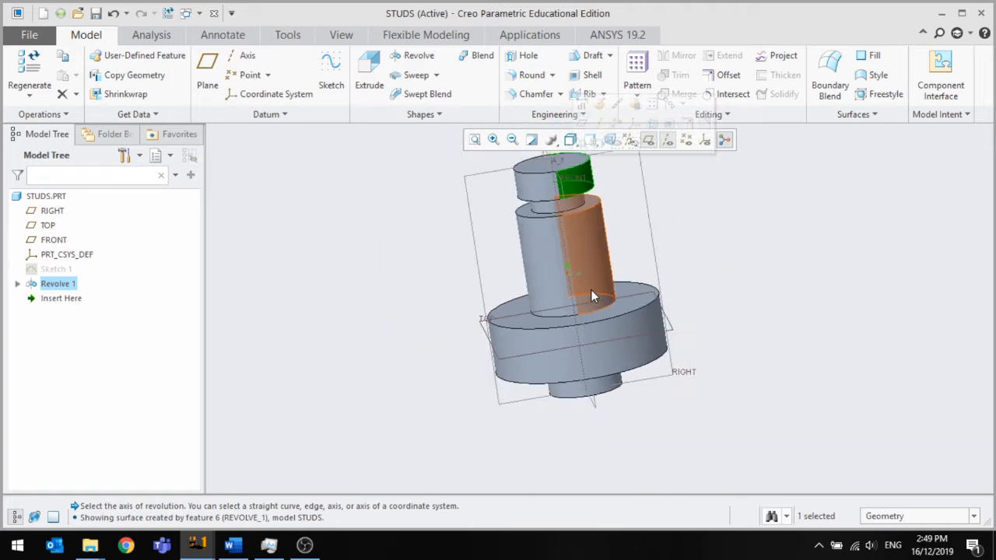
{"action": "scroll", "coordinate": [594, 290], "scroll_direction": "down", "scroll_amount": 2}
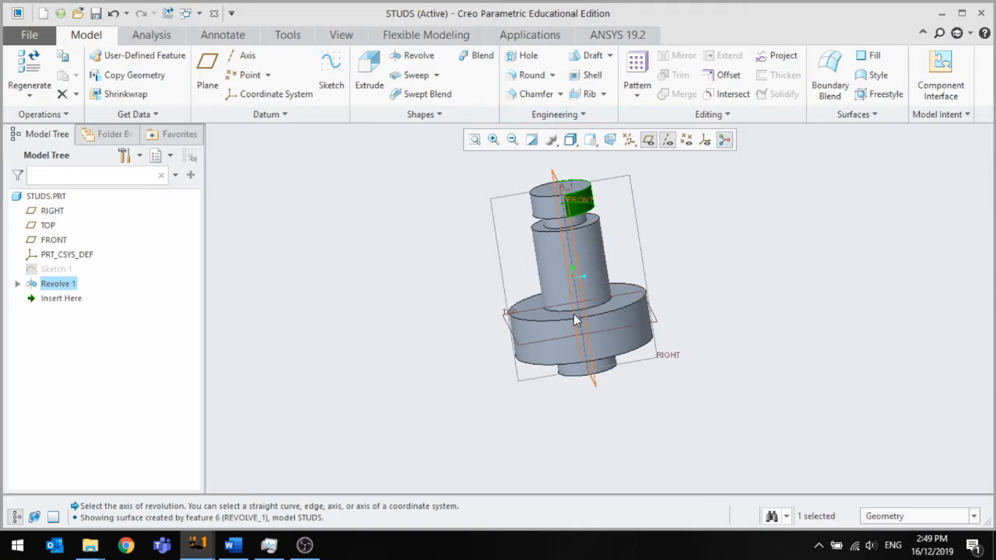
{"action": "left_click", "coordinate": [17, 284]}
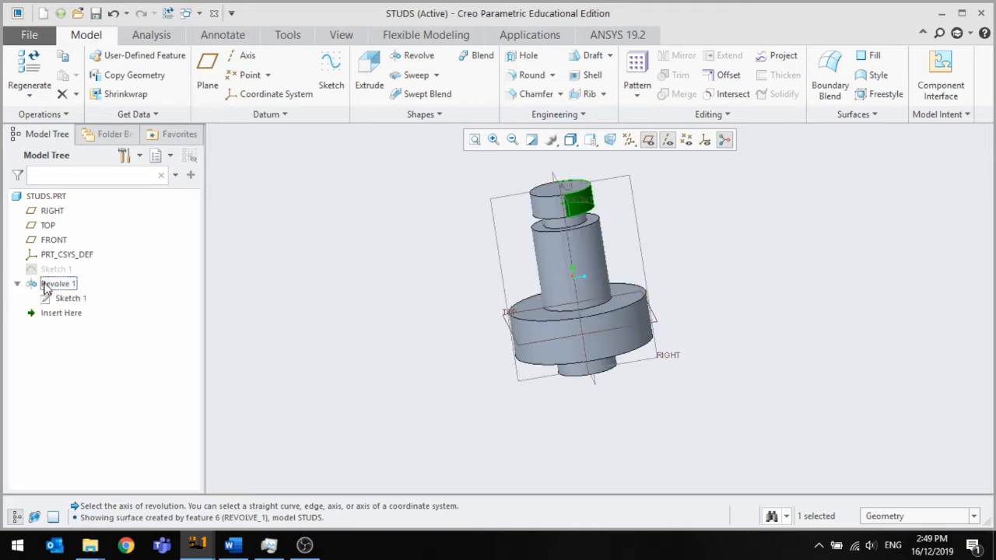
{"action": "left_click", "coordinate": [70, 298]}
{"action": "left_click", "coordinate": [102, 231]}
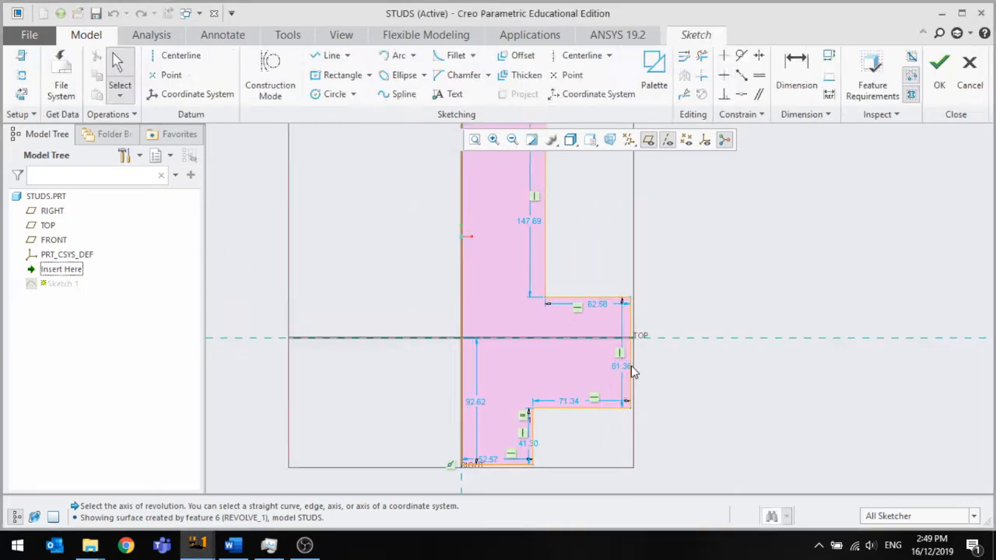
{"action": "scroll", "coordinate": [625, 398], "scroll_direction": "down", "scroll_amount": 3}
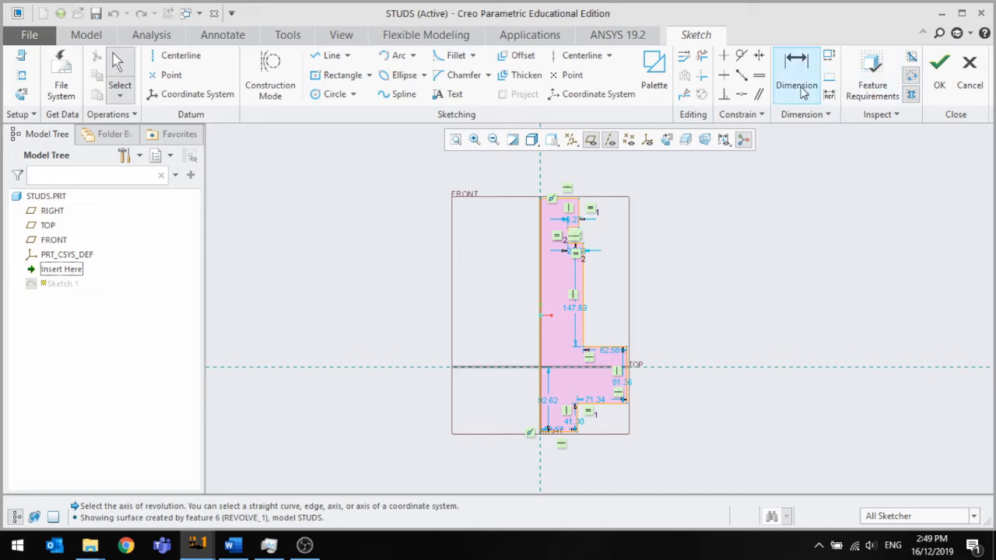
{"action": "scroll", "coordinate": [622, 380], "scroll_direction": "up", "scroll_amount": 3}
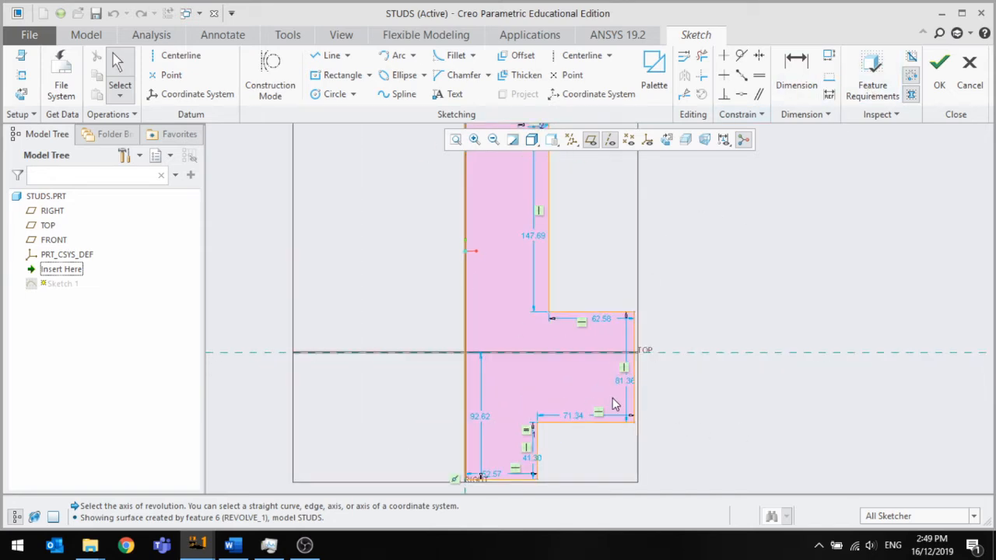
{"action": "scroll", "coordinate": [681, 428], "scroll_direction": "down", "scroll_amount": 3}
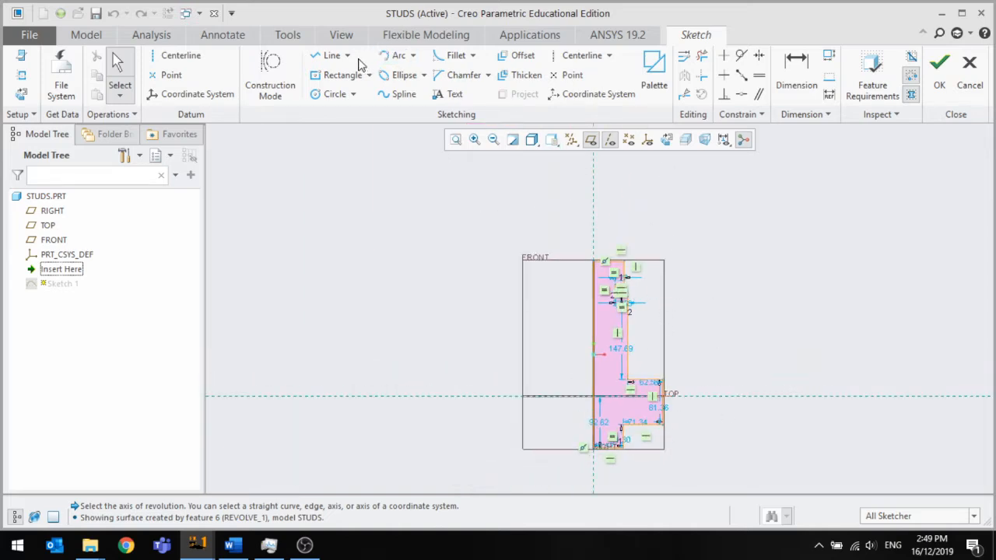
{"action": "left_click", "coordinate": [327, 55]}
{"action": "left_click", "coordinate": [686, 275]}
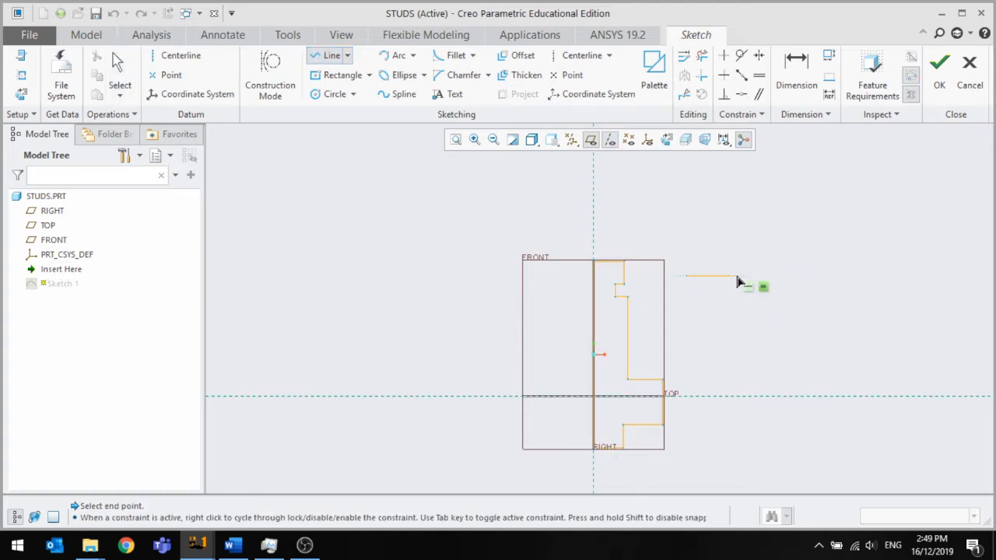
{"action": "left_click", "coordinate": [739, 276]}
{"action": "middle_click", "coordinate": [718, 310]}
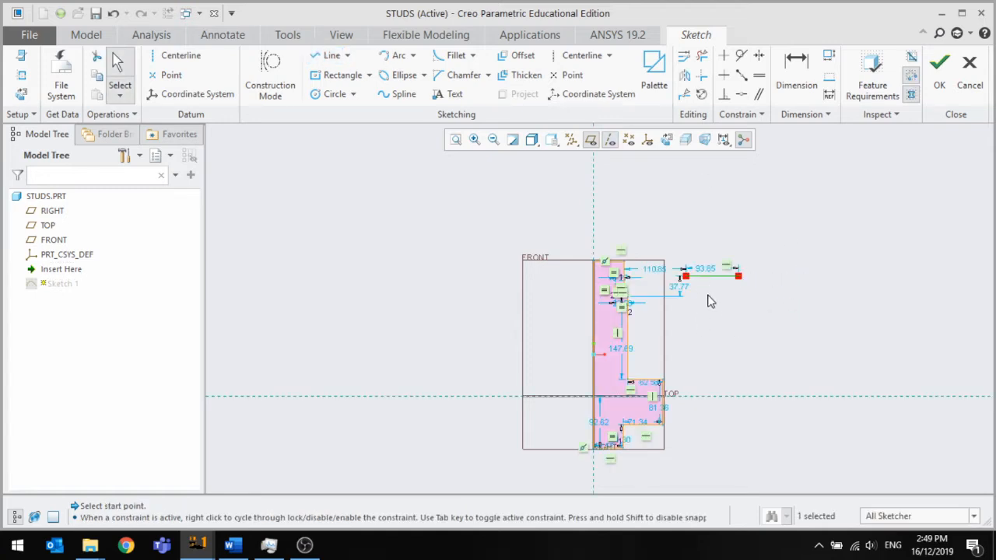
{"action": "scroll", "coordinate": [710, 285], "scroll_direction": "up", "scroll_amount": 5}
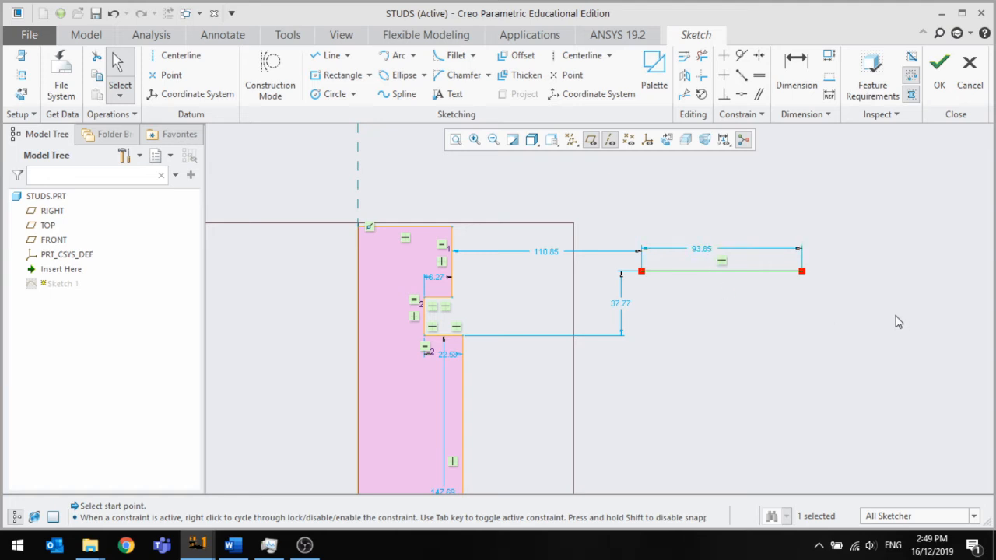
{"action": "left_click_drag", "start_coordinate": [898, 322], "coordinate": [621, 227]}
{"action": "key", "text": "Delete"}
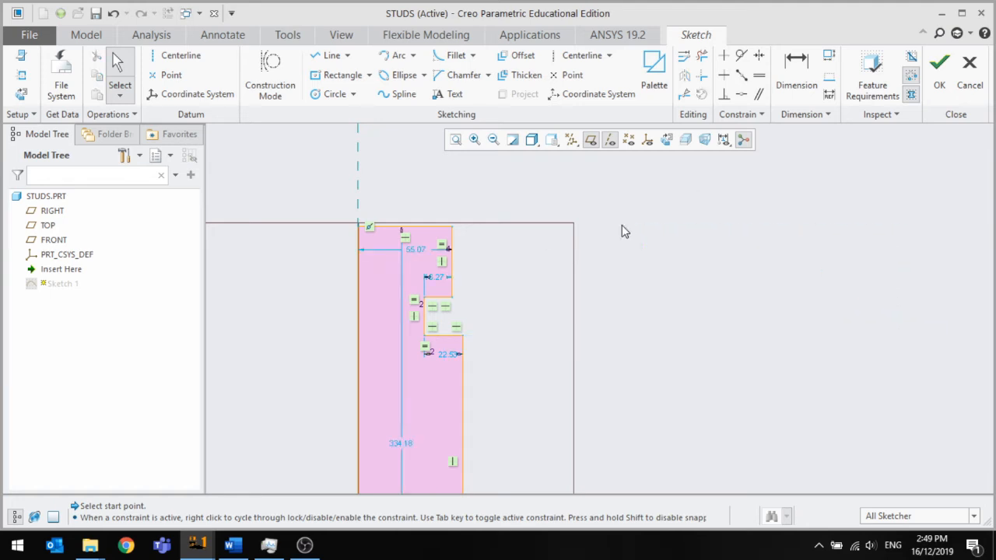
Set the lower pin's half-width to 2.5 and its height to 20 in the stud profile
{"action": "scroll", "coordinate": [614, 228], "scroll_direction": "down", "scroll_amount": 4}
{"action": "scroll", "coordinate": [488, 376], "scroll_direction": "up", "scroll_amount": 10}
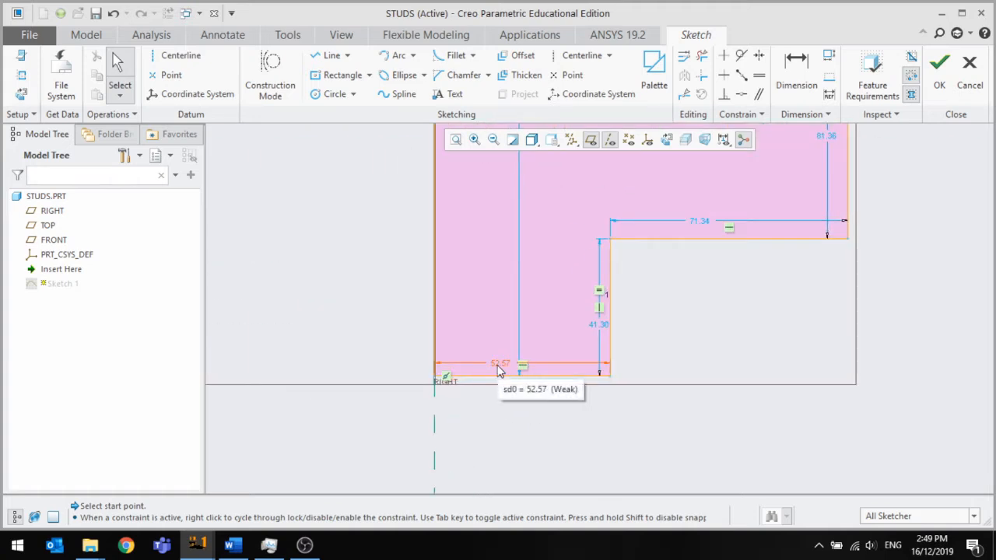
{"action": "double_click", "coordinate": [499, 365]}
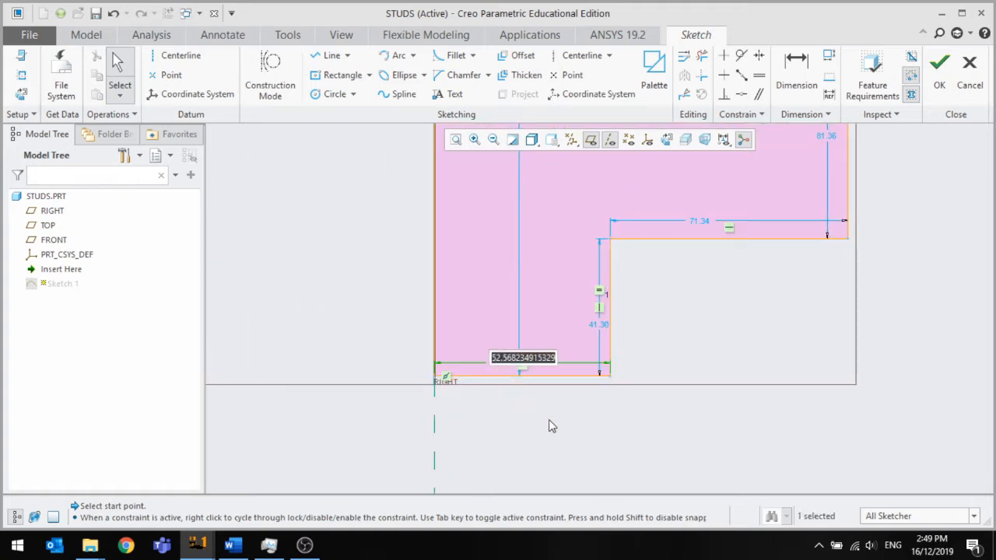
{"action": "type", "text": "2.5"}
{"action": "key", "text": "Return"}
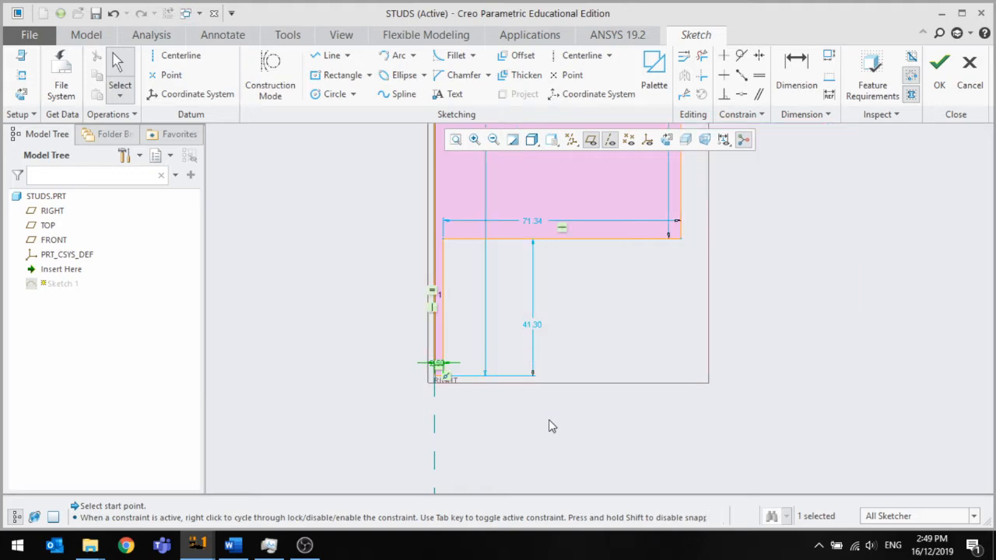
{"action": "double_click", "coordinate": [533, 326]}
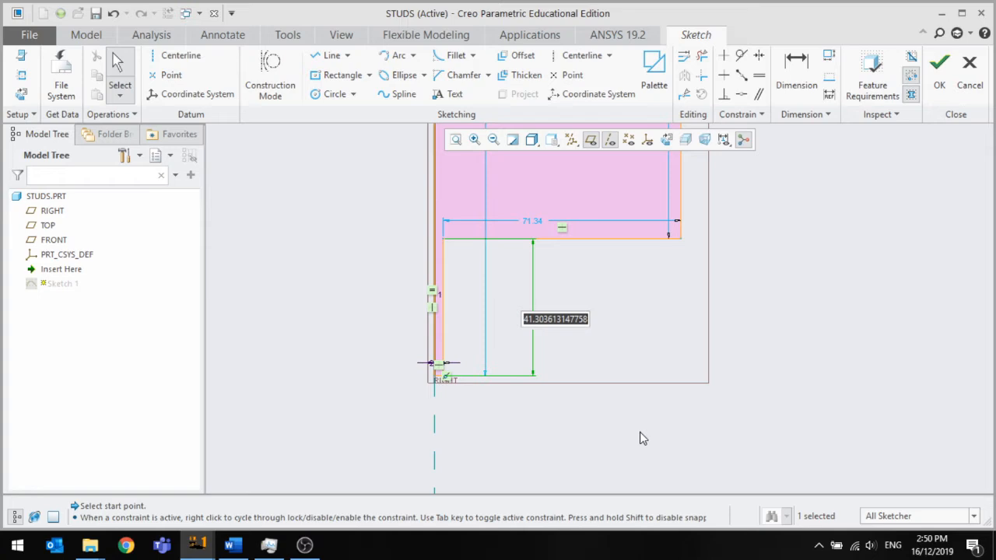
{"action": "type", "text": "20"}
{"action": "key", "text": "Return"}
{"action": "scroll", "coordinate": [369, 340], "scroll_direction": "up", "scroll_amount": 1}
{"action": "scroll", "coordinate": [369, 340], "scroll_direction": "up", "scroll_amount": 1}
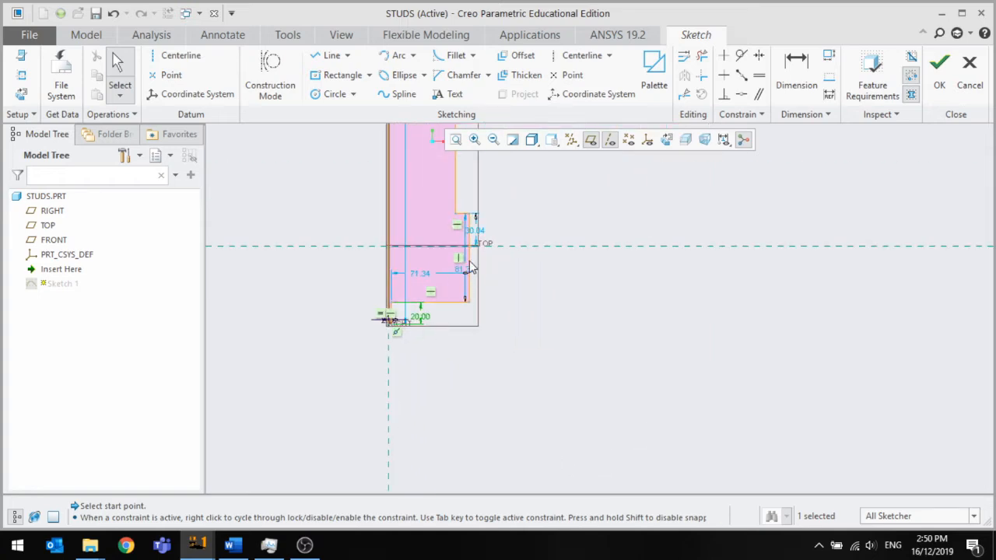
Set the horizontal step between the lower pin's side and the flange's outer edge to 10
{"action": "double_click", "coordinate": [376, 285]}
{"action": "scroll", "coordinate": [383, 333], "scroll_direction": "up", "scroll_amount": 1}
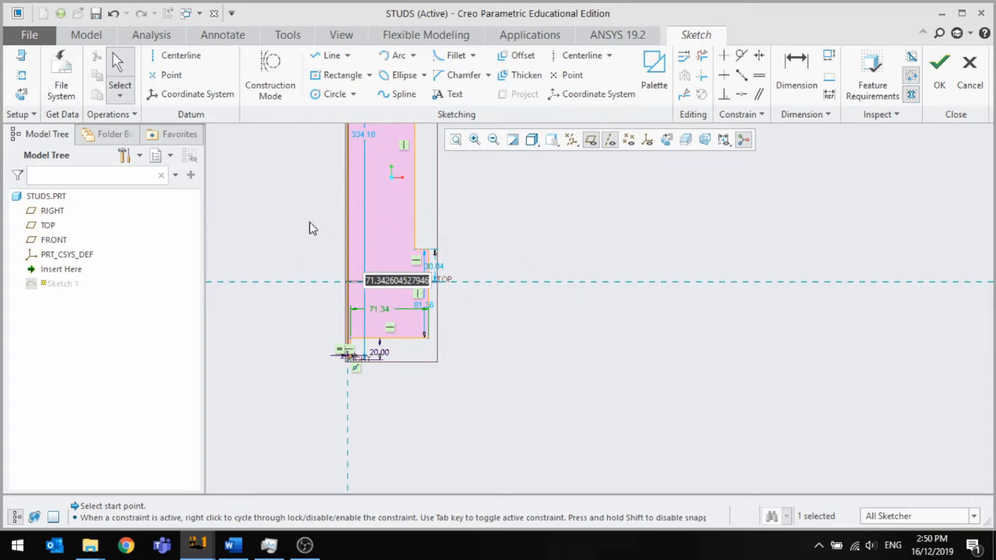
{"action": "scroll", "coordinate": [493, 321], "scroll_direction": "up", "scroll_amount": 4}
{"action": "scroll", "coordinate": [431, 288], "scroll_direction": "down", "scroll_amount": 6}
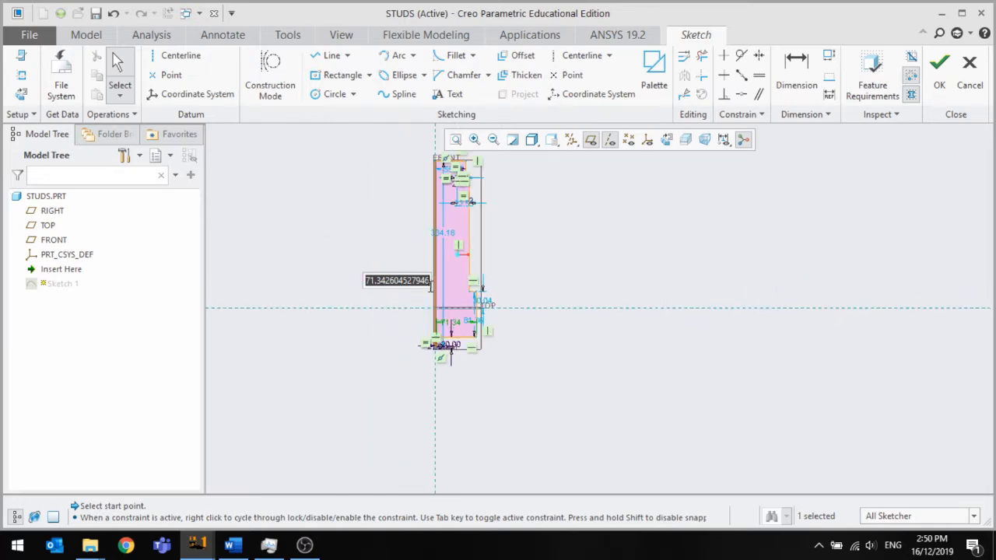
{"action": "scroll", "coordinate": [478, 438], "scroll_direction": "down", "scroll_amount": 4}
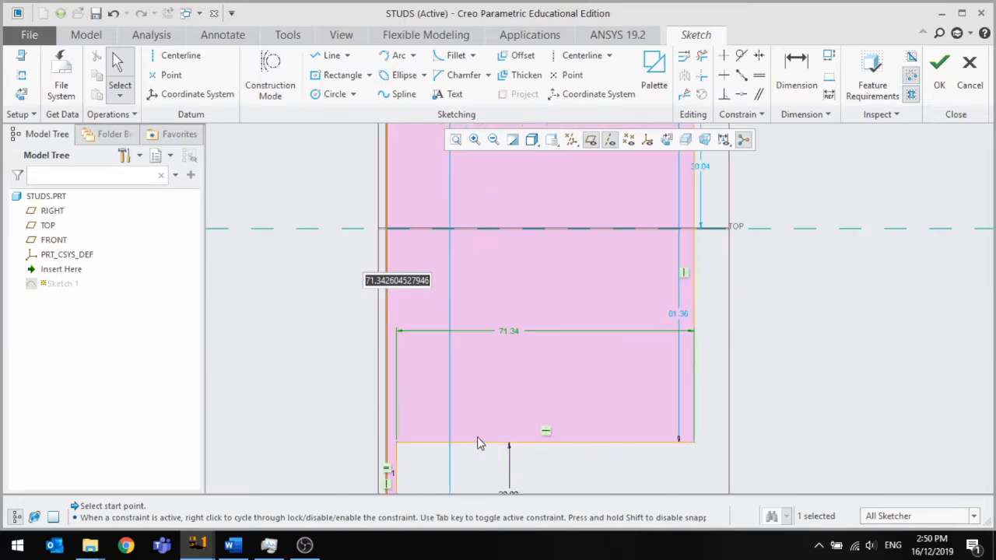
{"action": "scroll", "coordinate": [482, 430], "scroll_direction": "up", "scroll_amount": 3}
{"action": "scroll", "coordinate": [495, 396], "scroll_direction": "down", "scroll_amount": 2}
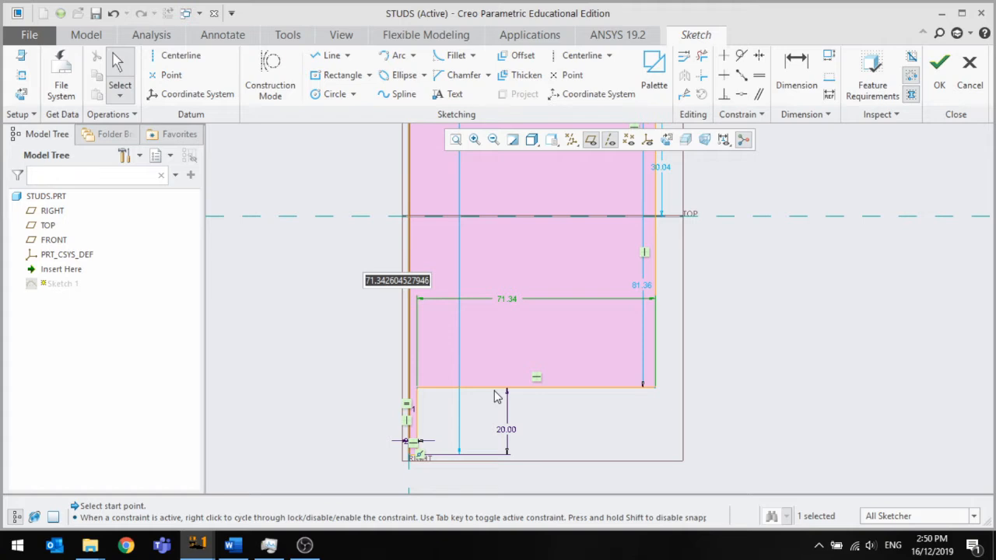
{"action": "scroll", "coordinate": [495, 397], "scroll_direction": "up", "scroll_amount": 2}
{"action": "scroll", "coordinate": [417, 398], "scroll_direction": "up", "scroll_amount": 2}
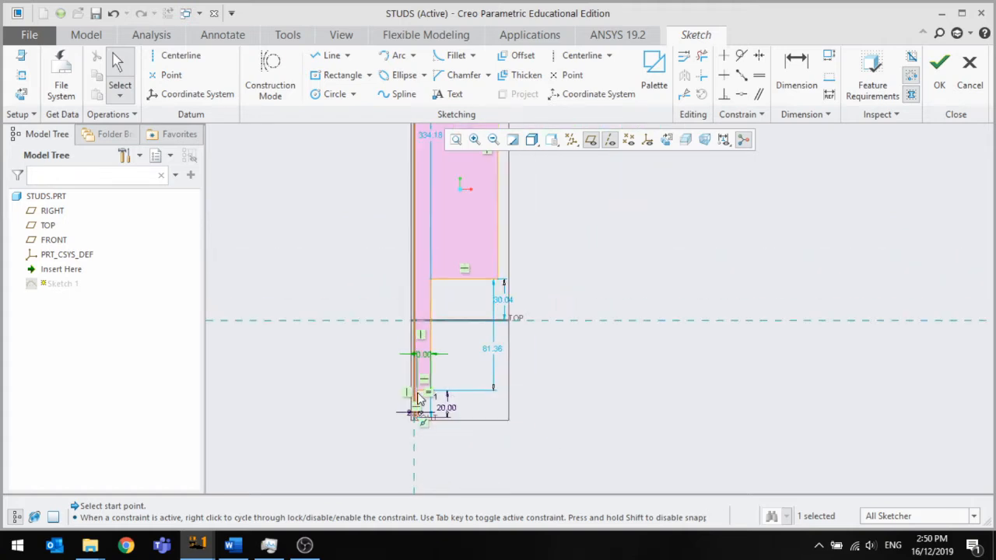
{"action": "scroll", "coordinate": [442, 250], "scroll_direction": "down", "scroll_amount": 2}
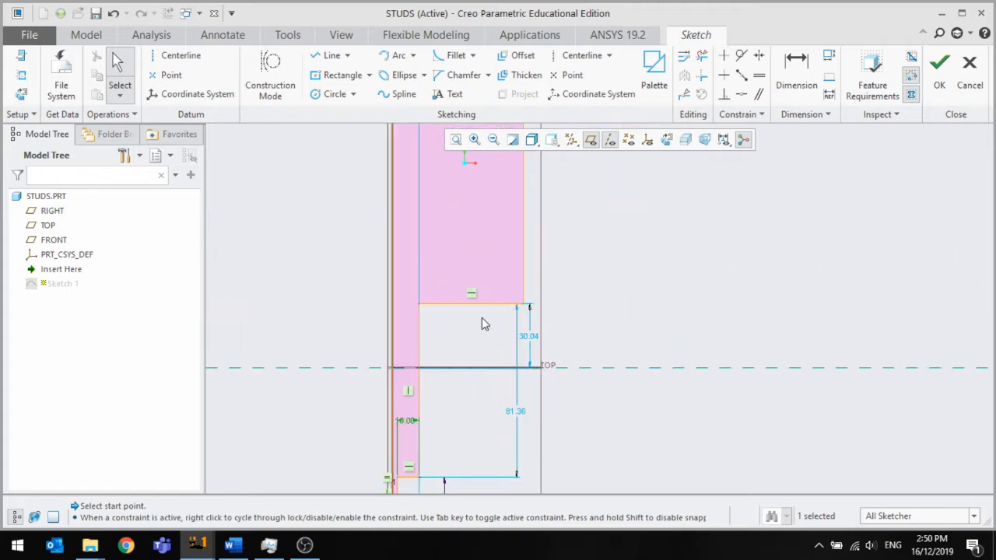
Dimension the shank's half-width from the profile's straight vertical edge to the shank's outer edge
{"action": "scroll", "coordinate": [470, 326], "scroll_direction": "up", "scroll_amount": 2}
{"action": "scroll", "coordinate": [462, 277], "scroll_direction": "down", "scroll_amount": 2}
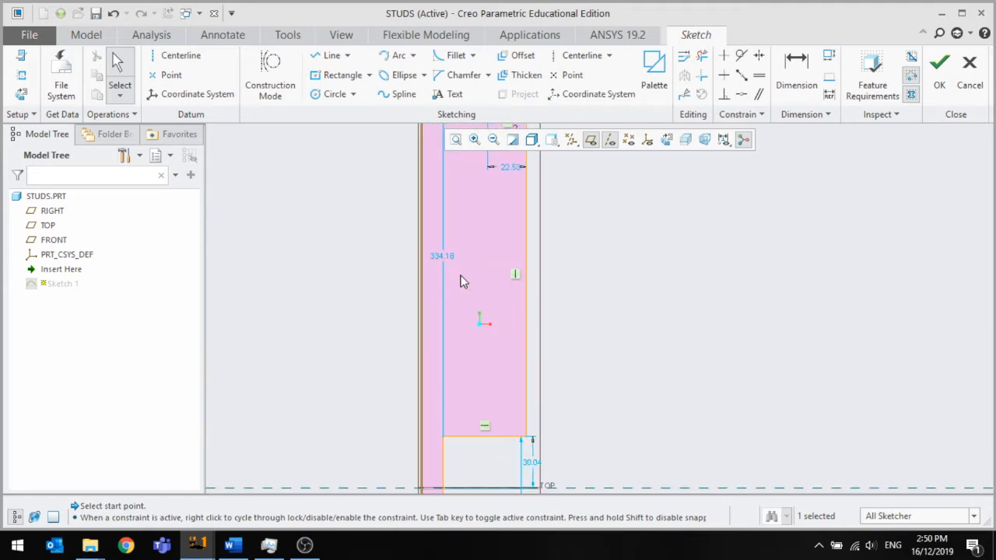
{"action": "scroll", "coordinate": [462, 278], "scroll_direction": "up", "scroll_amount": 2}
{"action": "left_click", "coordinate": [796, 74]}
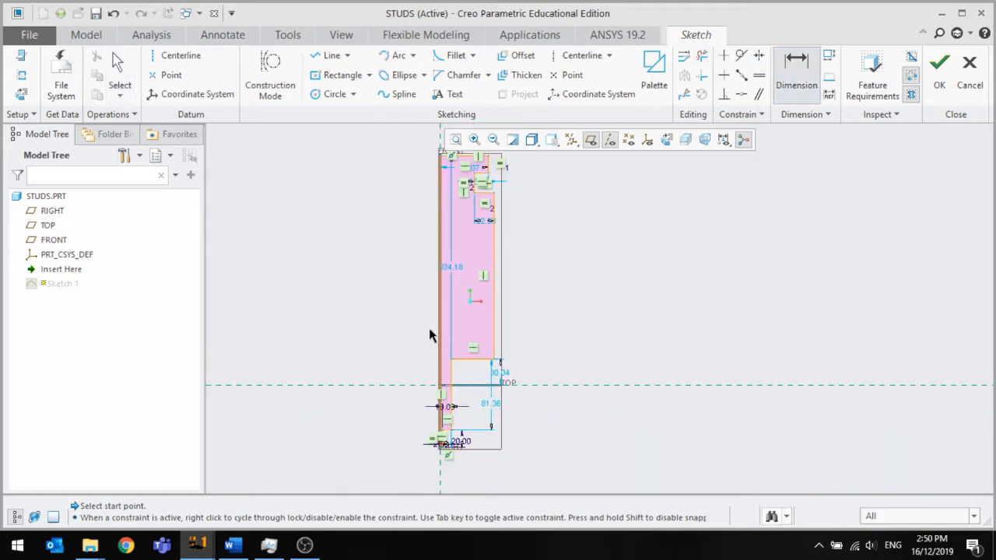
{"action": "scroll", "coordinate": [428, 327], "scroll_direction": "down", "scroll_amount": 3}
{"action": "left_click", "coordinate": [558, 340]}
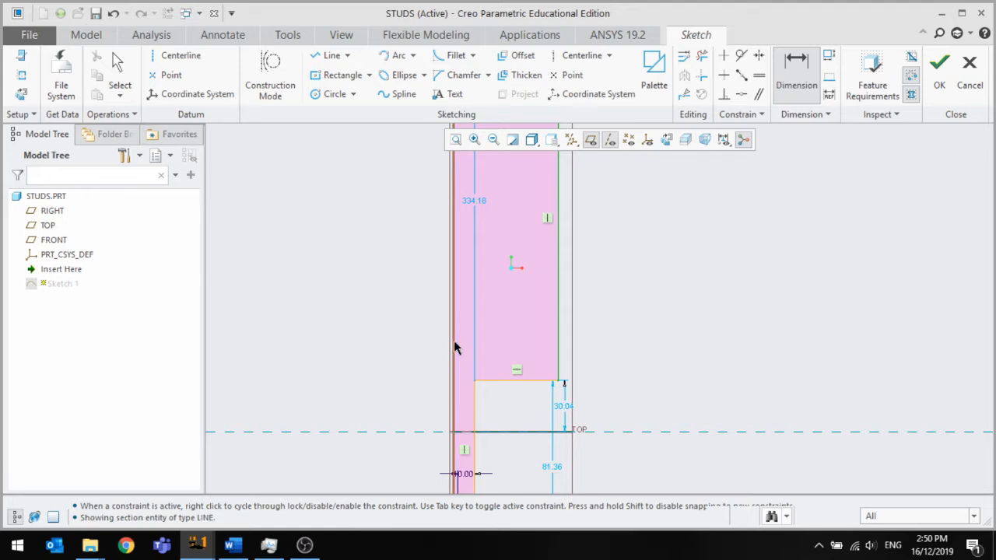
{"action": "left_click", "coordinate": [454, 340]}
{"action": "middle_click", "coordinate": [499, 345]}
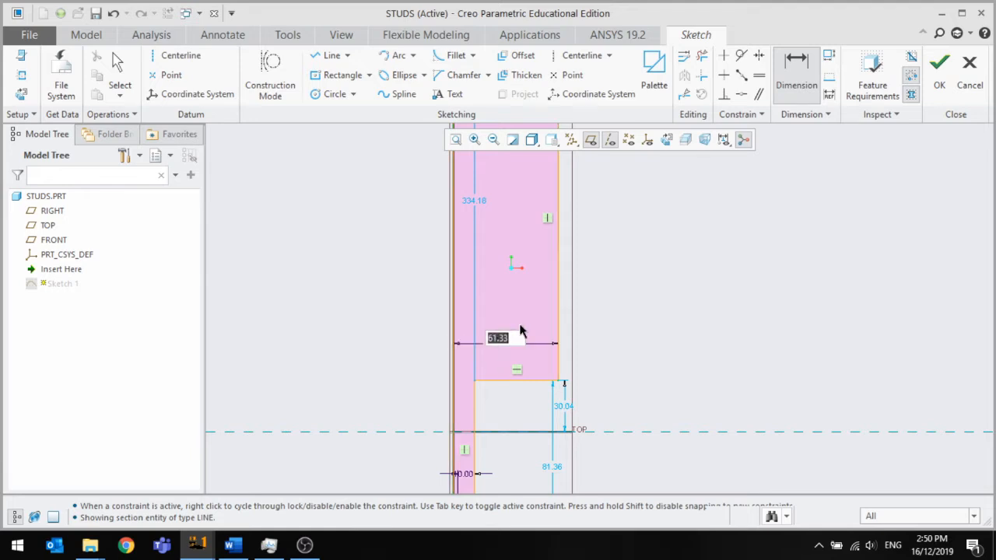
{"action": "scroll", "coordinate": [521, 332], "scroll_direction": "up", "scroll_amount": 5}
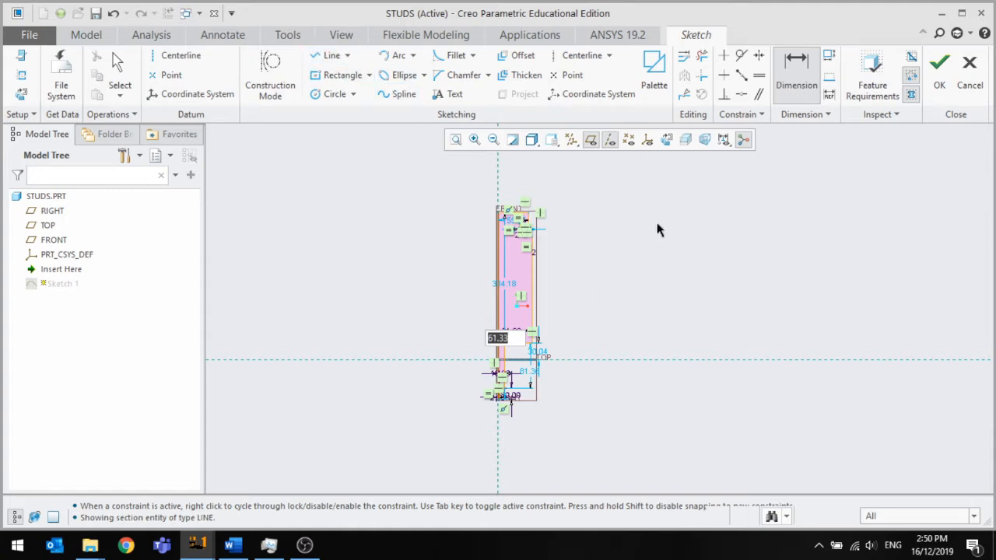
Draw a separate vertical line up from the TOP reference, clear of the stud profile, and set its length to 5
{"action": "left_click", "coordinate": [326, 55]}
{"action": "left_click", "coordinate": [676, 359]}
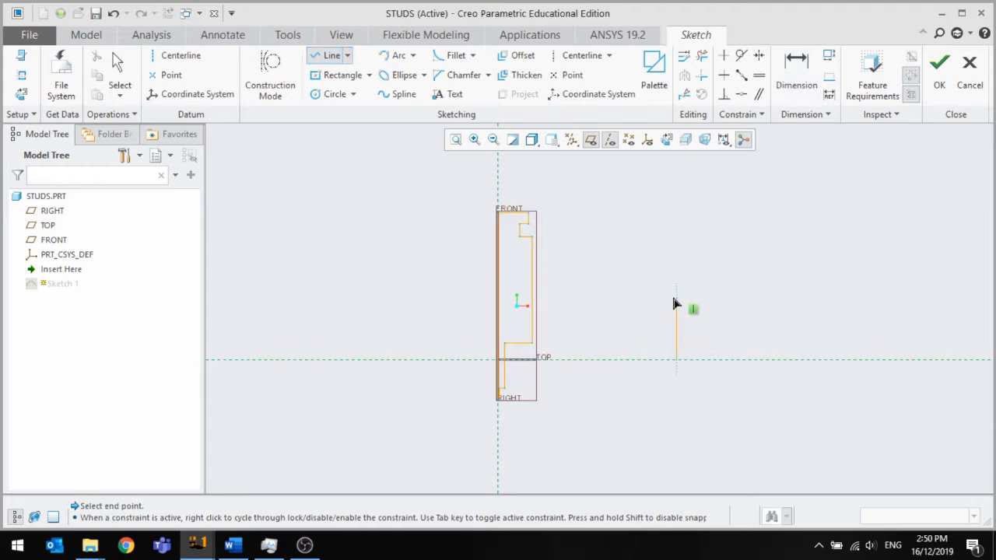
{"action": "left_click", "coordinate": [711, 298]}
{"action": "middle_click", "coordinate": [715, 342]}
{"action": "middle_click", "coordinate": [712, 345]}
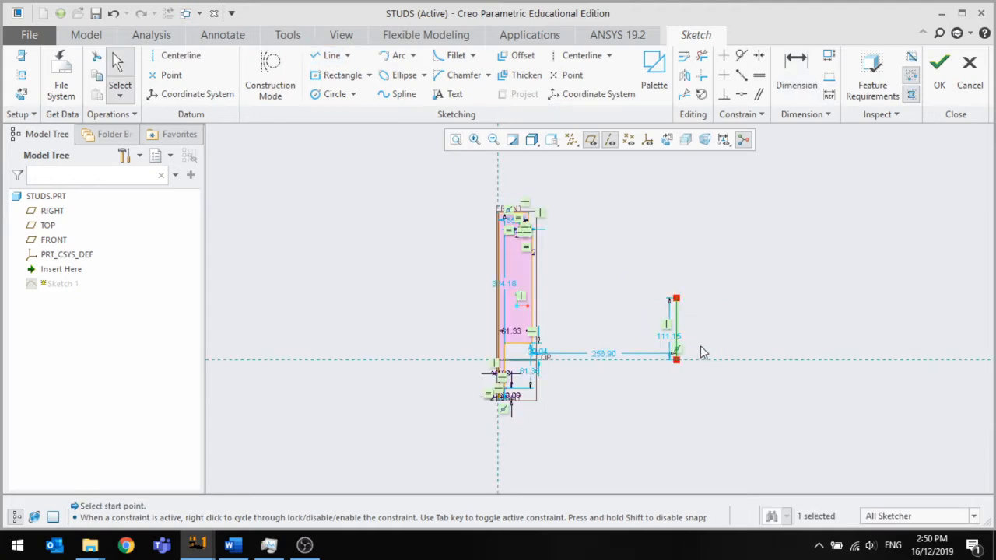
{"action": "scroll", "coordinate": [670, 339], "scroll_direction": "up", "scroll_amount": 3}
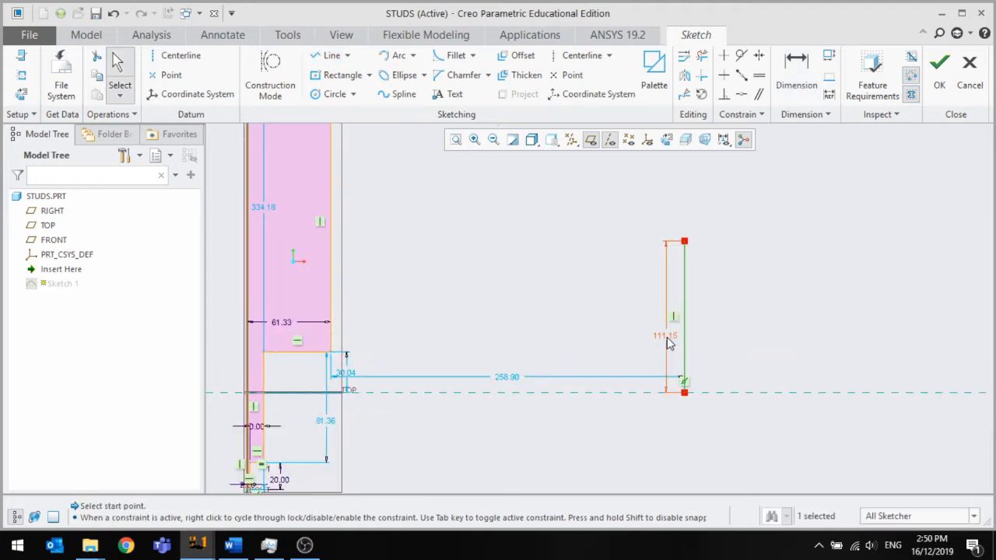
{"action": "double_click", "coordinate": [668, 341]}
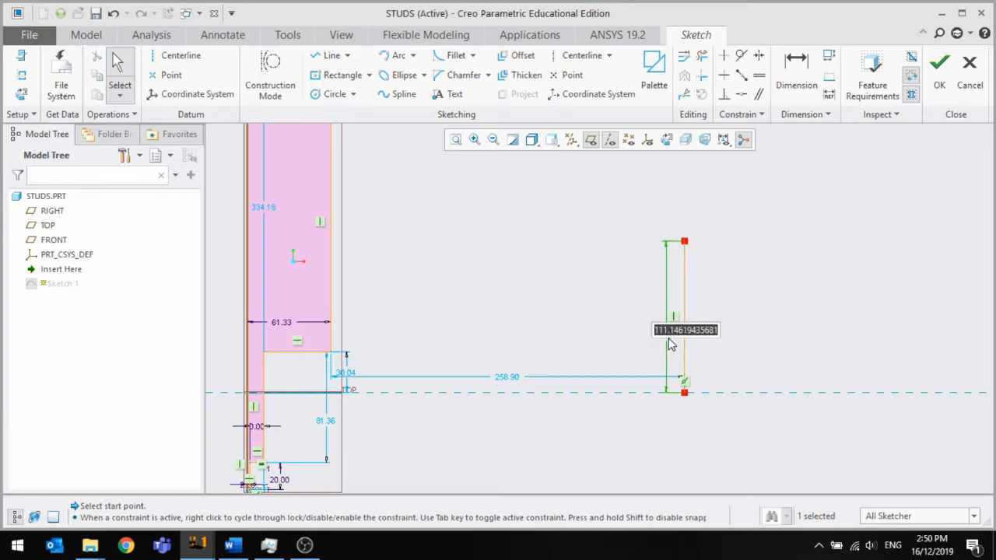
{"action": "type", "text": "5"}
{"action": "key", "text": "Return"}
Draw a horizontal line outward from the upper end of the separate vertical line, with equal length
{"action": "scroll", "coordinate": [685, 377], "scroll_direction": "up", "scroll_amount": 5}
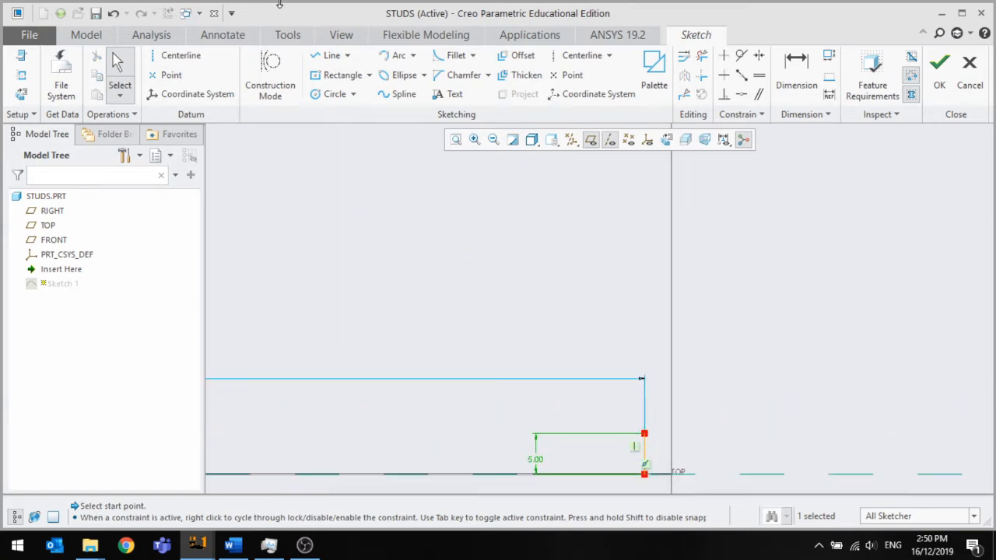
{"action": "left_click", "coordinate": [327, 55]}
{"action": "left_click", "coordinate": [644, 433]}
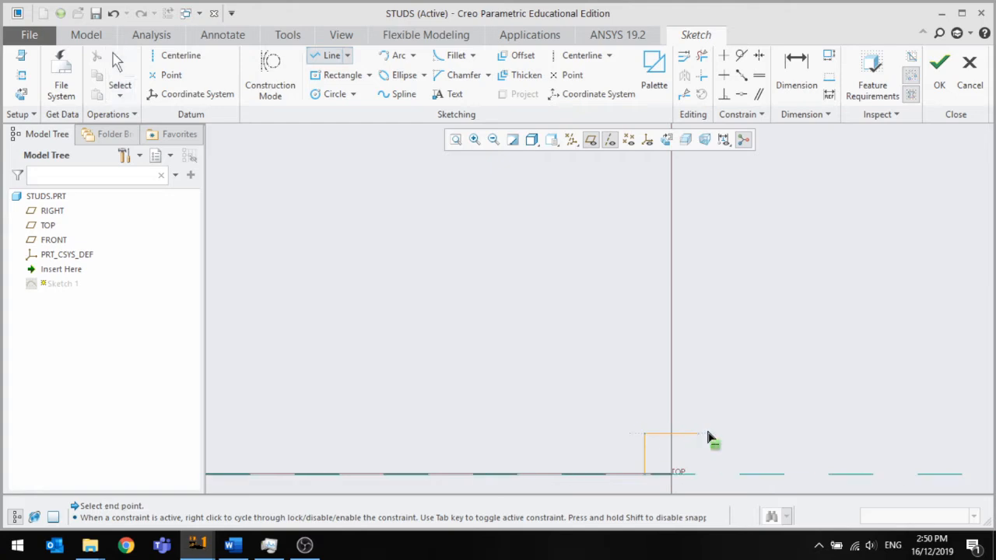
{"action": "left_click", "coordinate": [724, 433]}
{"action": "middle_click", "coordinate": [727, 412]}
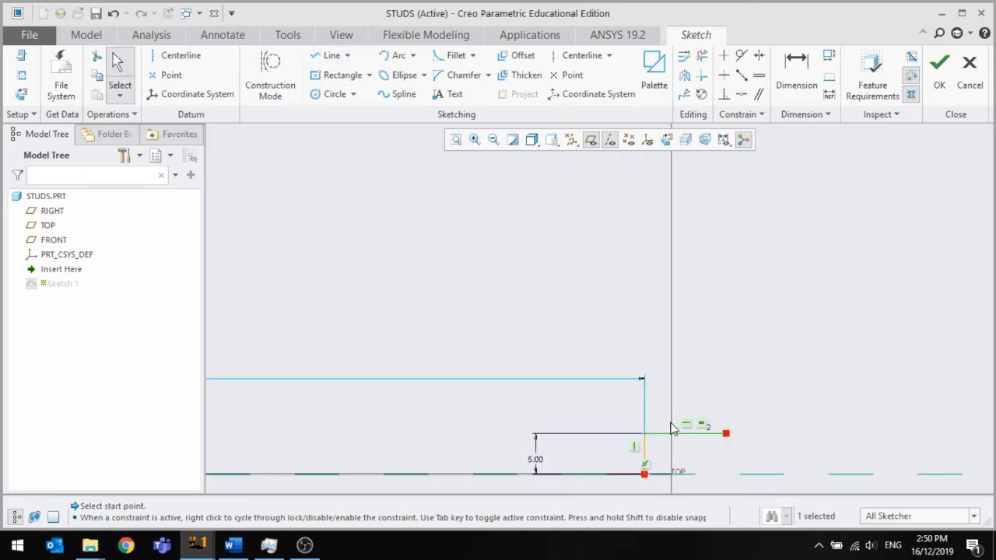
{"action": "scroll", "coordinate": [574, 446], "scroll_direction": "down", "scroll_amount": 3}
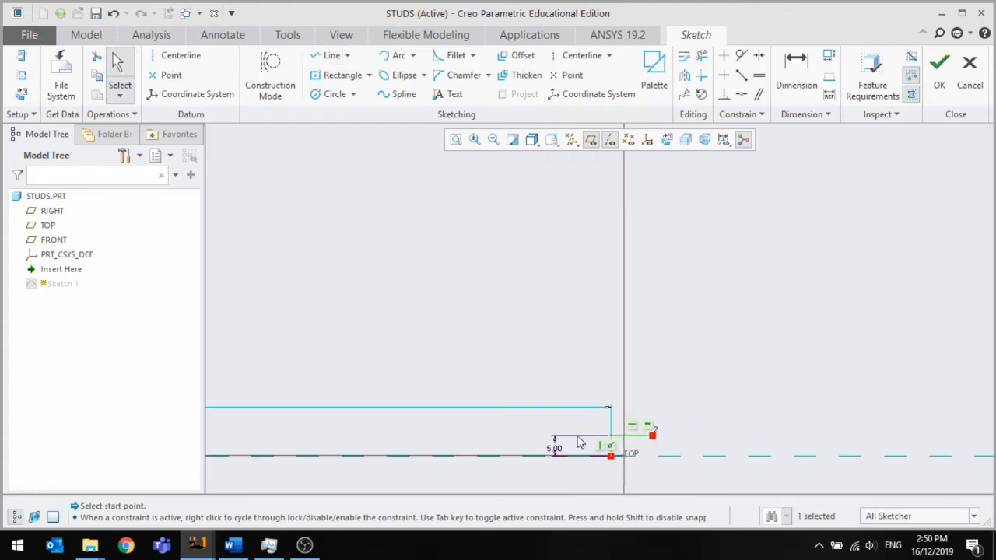
Delete the separate vertical and horizontal lines drawn clear of the stud profile
{"action": "scroll", "coordinate": [607, 446], "scroll_direction": "up", "scroll_amount": 4}
{"action": "scroll", "coordinate": [616, 456], "scroll_direction": "down", "scroll_amount": 1}
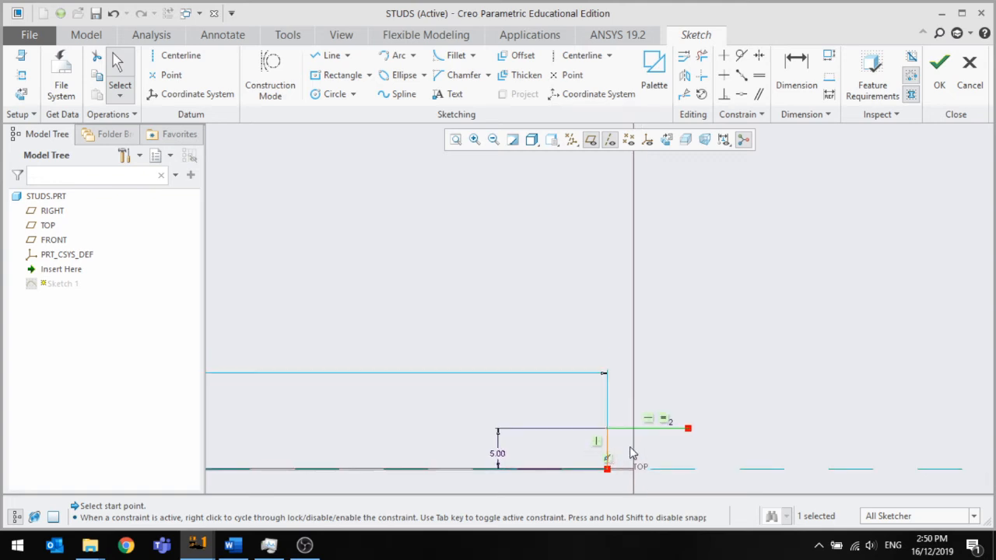
{"action": "scroll", "coordinate": [628, 451], "scroll_direction": "down", "scroll_amount": 2}
{"action": "scroll", "coordinate": [723, 427], "scroll_direction": "up", "scroll_amount": 2}
{"action": "left_click_drag", "start_coordinate": [762, 442], "coordinate": [643, 394]}
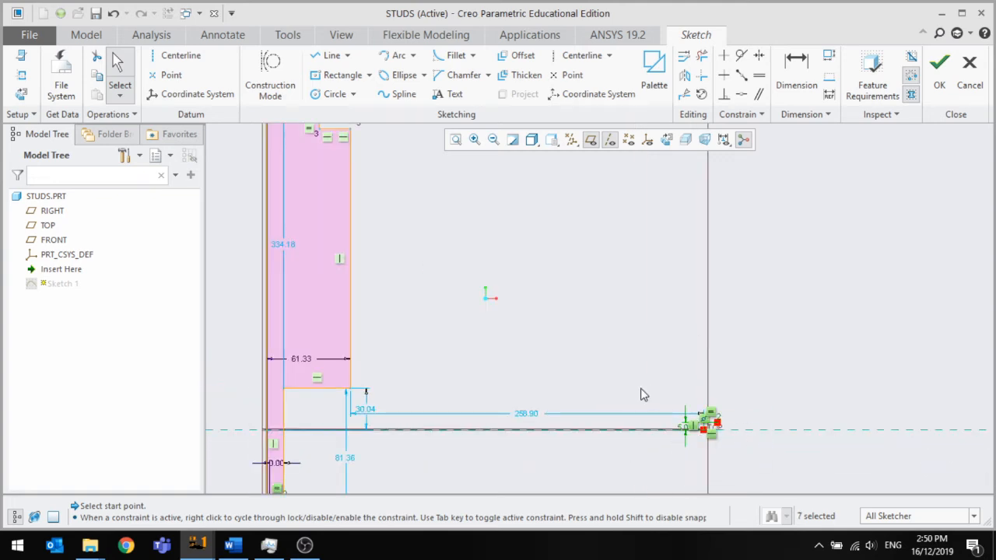
{"action": "key", "text": "Delete"}
Delete all remaining sketch geometry and quit Sketcher without saving the modifications
{"action": "scroll", "coordinate": [707, 377], "scroll_direction": "down", "scroll_amount": 3}
{"action": "key", "text": "ctrl+a"}
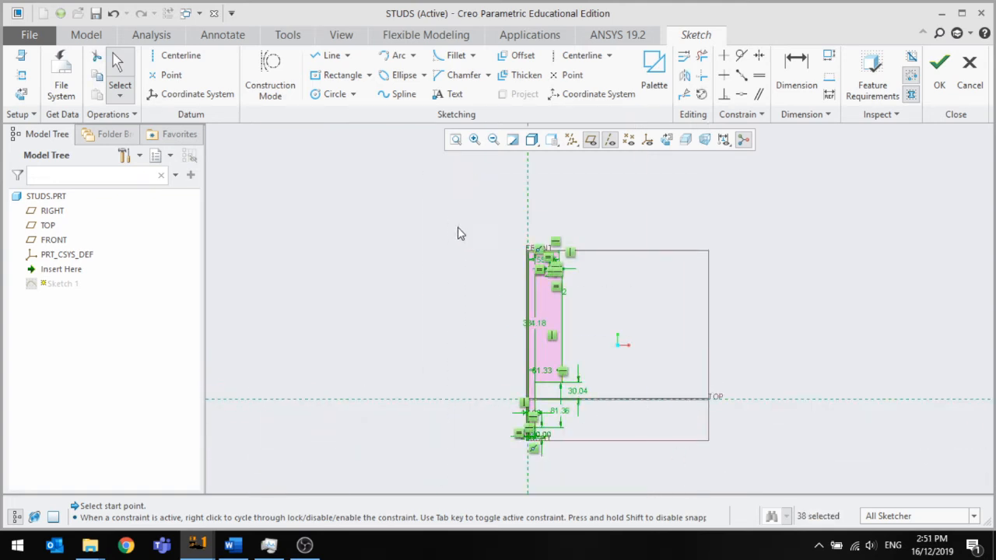
{"action": "key", "text": "Delete"}
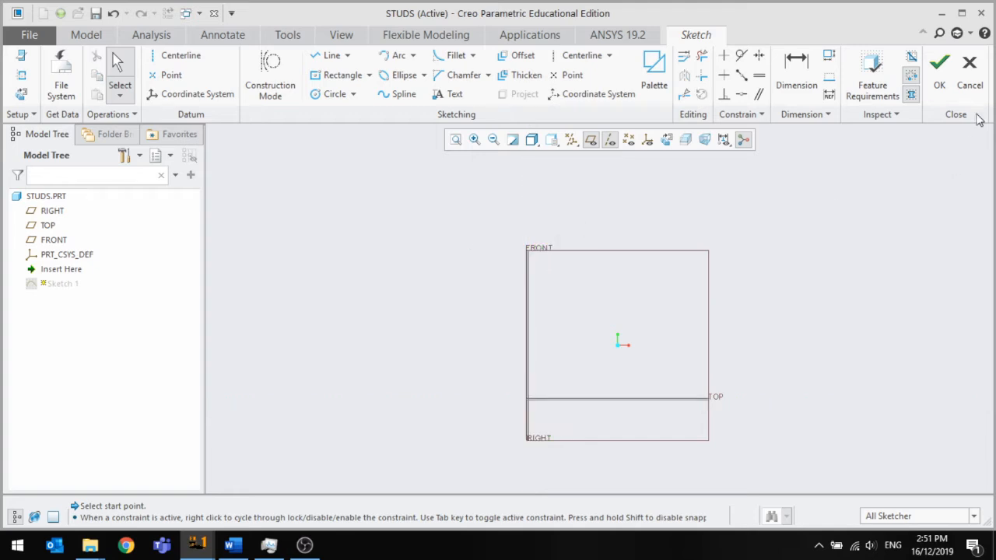
{"action": "left_click", "coordinate": [969, 76]}
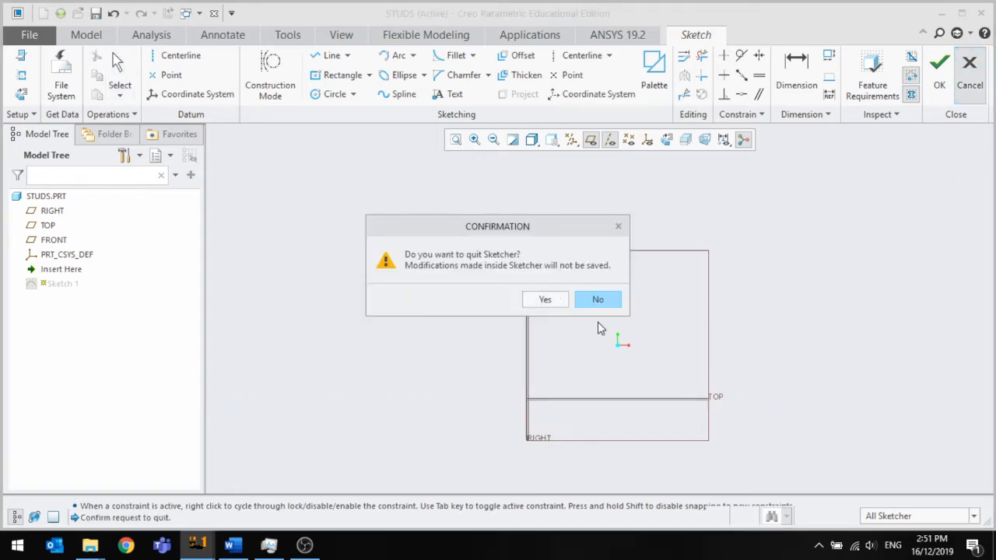
{"action": "left_click", "coordinate": [548, 299]}
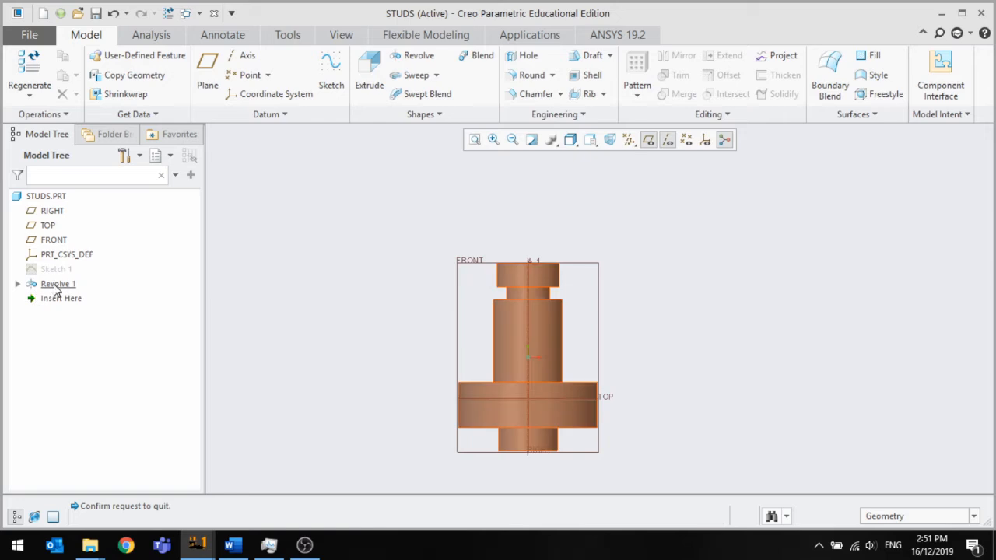
Delete the Revolve 1 feature and its Sketch 1 from the STUDS part
{"action": "left_click", "coordinate": [56, 285]}
{"action": "right_click", "coordinate": [65, 289]}
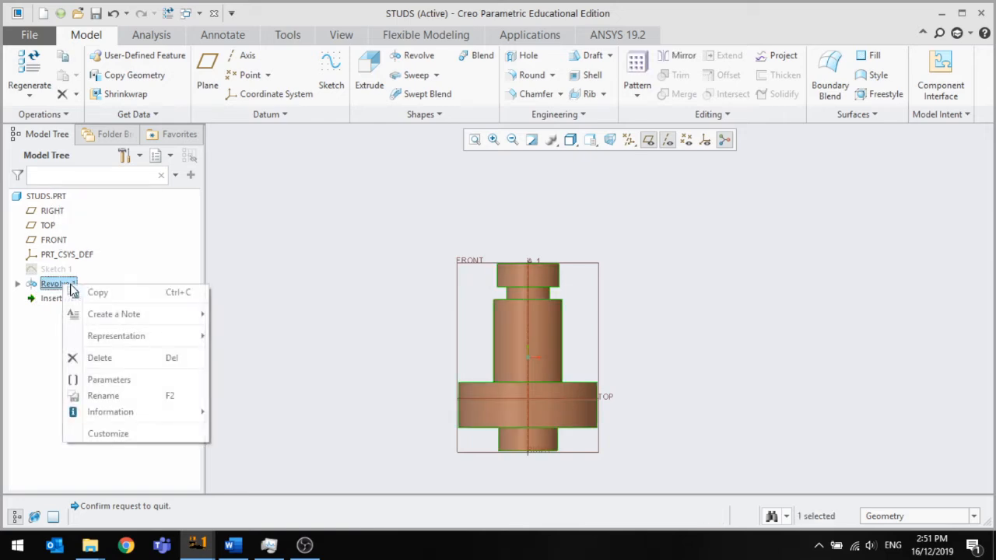
{"action": "left_click", "coordinate": [101, 357]}
{"action": "left_click", "coordinate": [467, 295]}
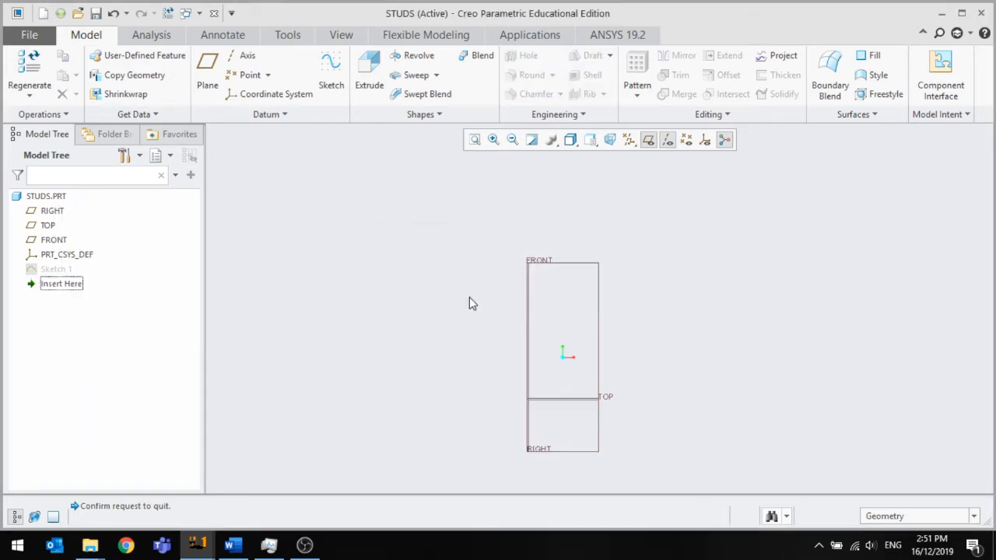
{"action": "left_click", "coordinate": [57, 269]}
{"action": "right_click", "coordinate": [60, 270]}
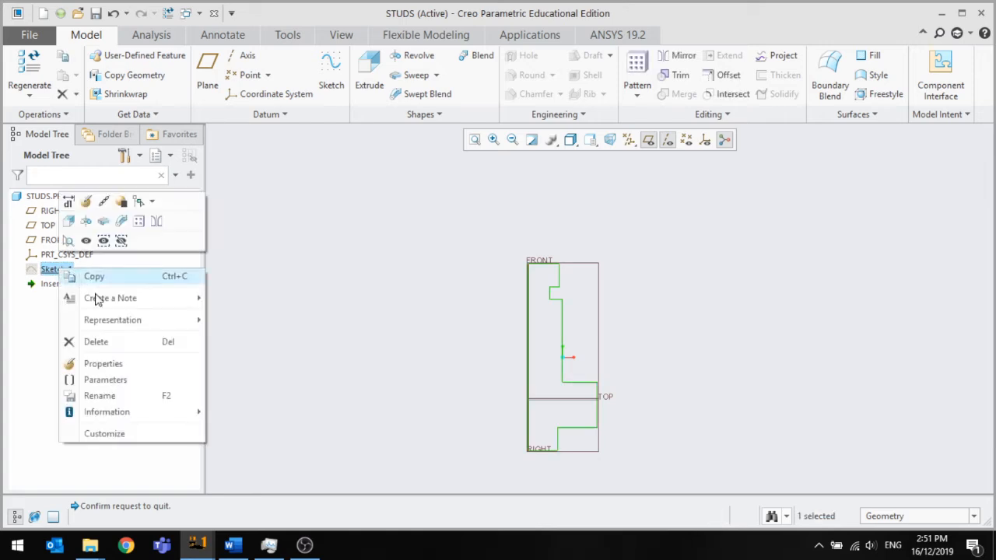
{"action": "left_click", "coordinate": [102, 339]}
{"action": "left_click", "coordinate": [458, 293]}
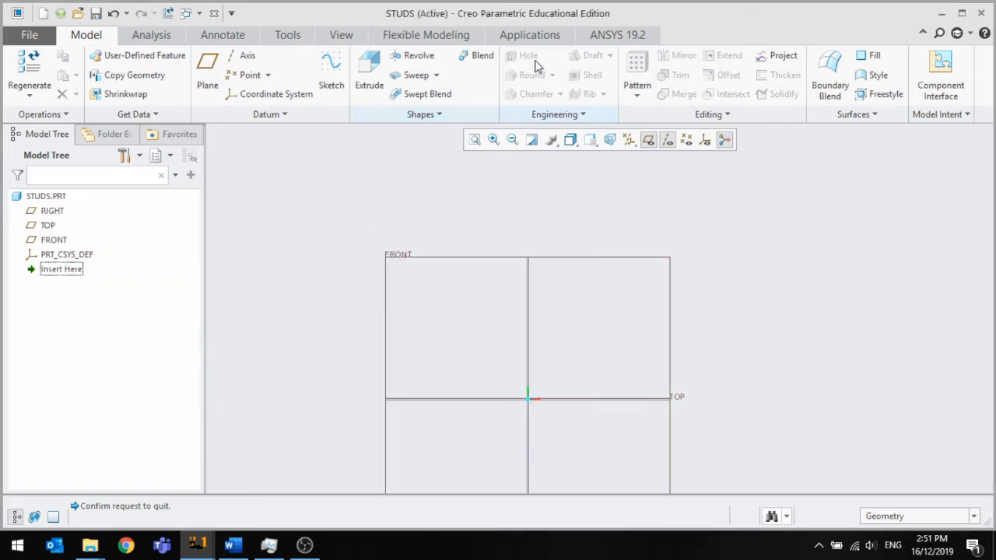
Start a new sketch on the FRONT plane, with the RIGHT plane as reference oriented Right
{"action": "left_click", "coordinate": [331, 78]}
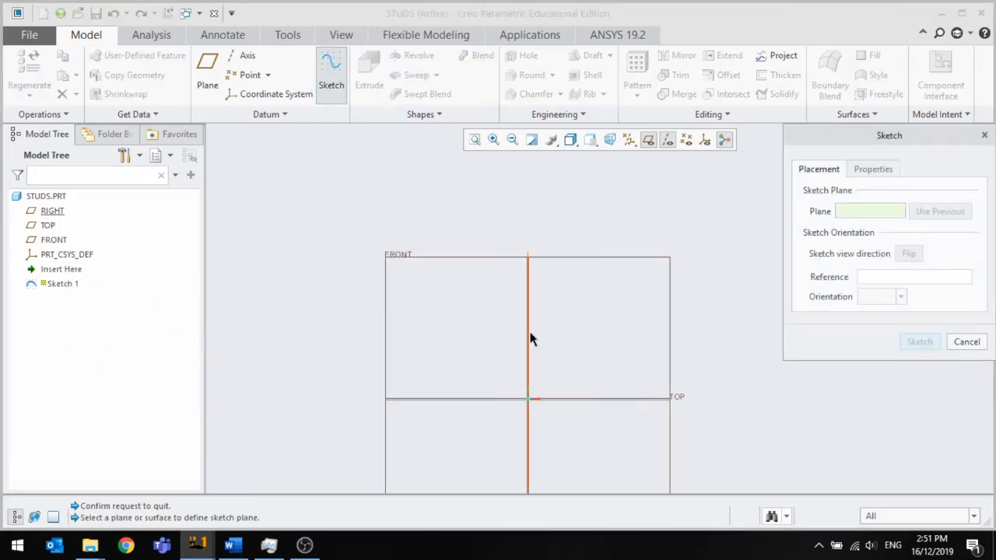
{"action": "left_click", "coordinate": [669, 369]}
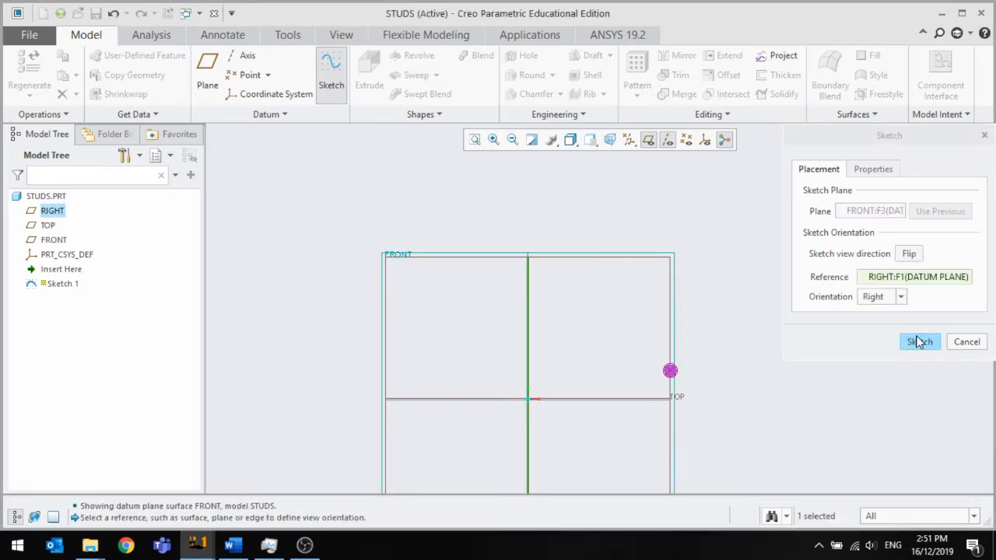
{"action": "left_click", "coordinate": [918, 342]}
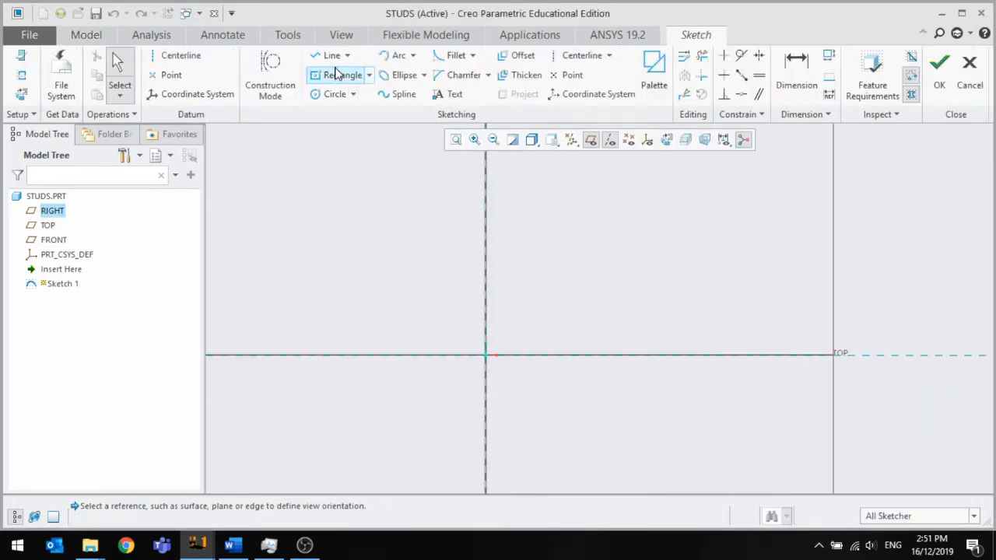
Draw a vertical line up from the origin and set its length to 50
{"action": "left_click", "coordinate": [326, 55]}
{"action": "left_click", "coordinate": [486, 356]}
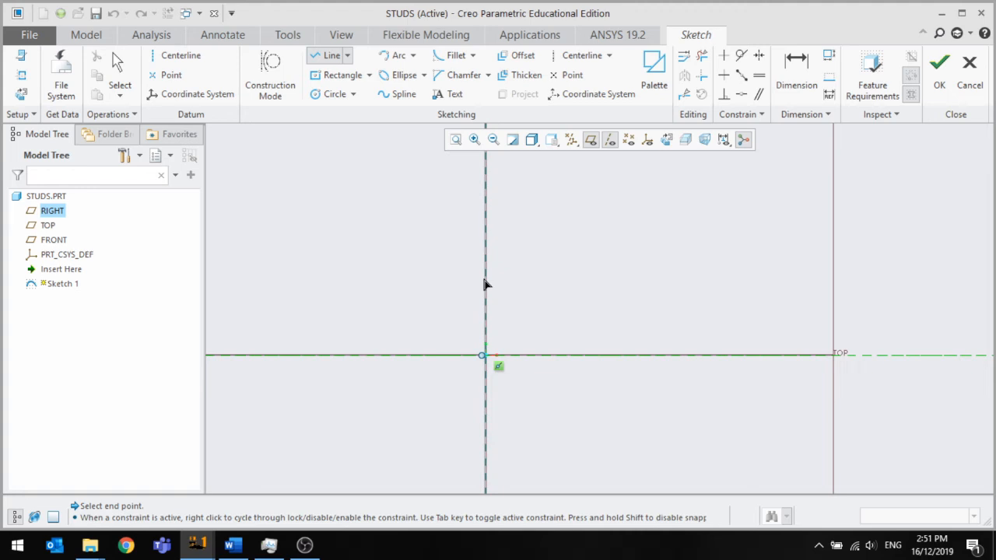
{"action": "left_click", "coordinate": [485, 214]}
{"action": "middle_click", "coordinate": [398, 266]}
{"action": "middle_click", "coordinate": [454, 304]}
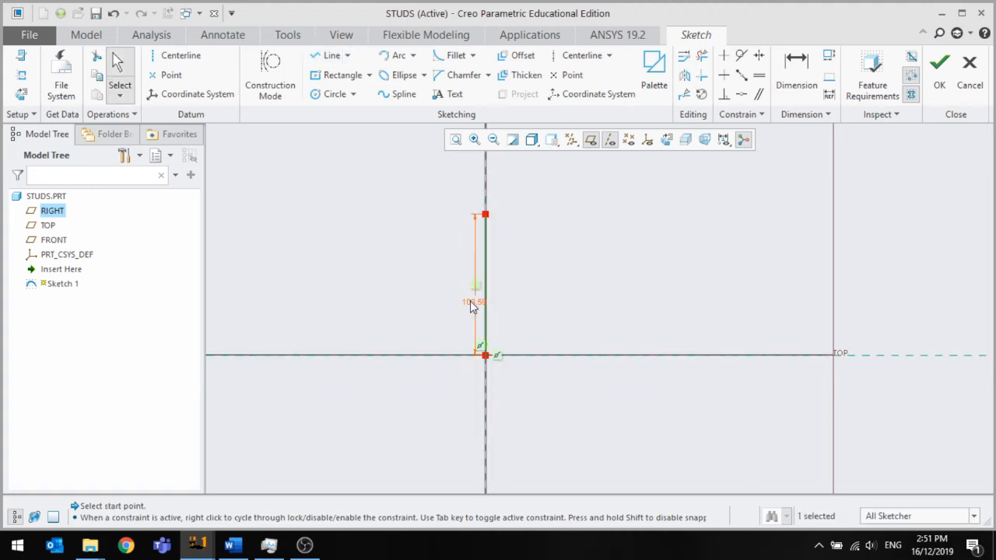
{"action": "double_click", "coordinate": [471, 302]}
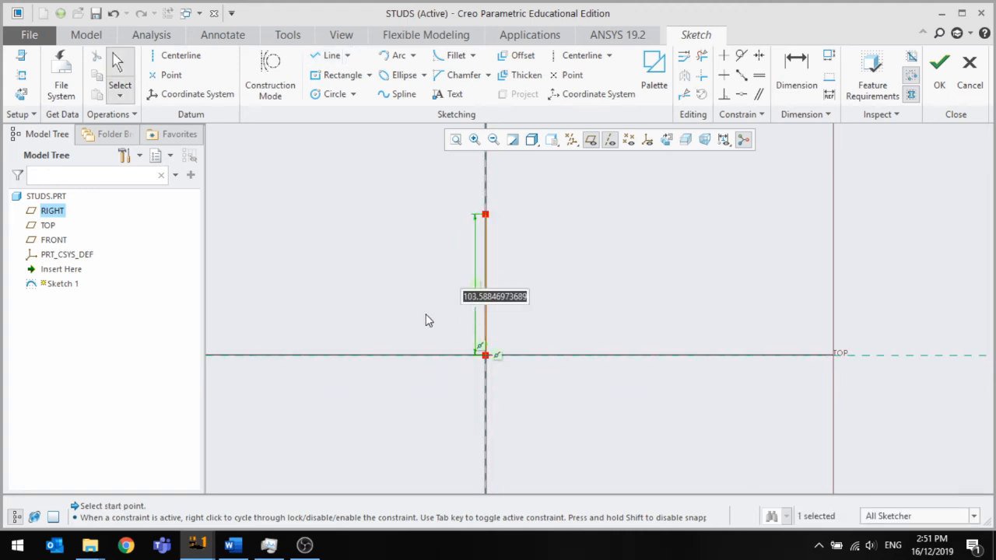
{"action": "type", "text": "50"}
{"action": "key", "text": "Return"}
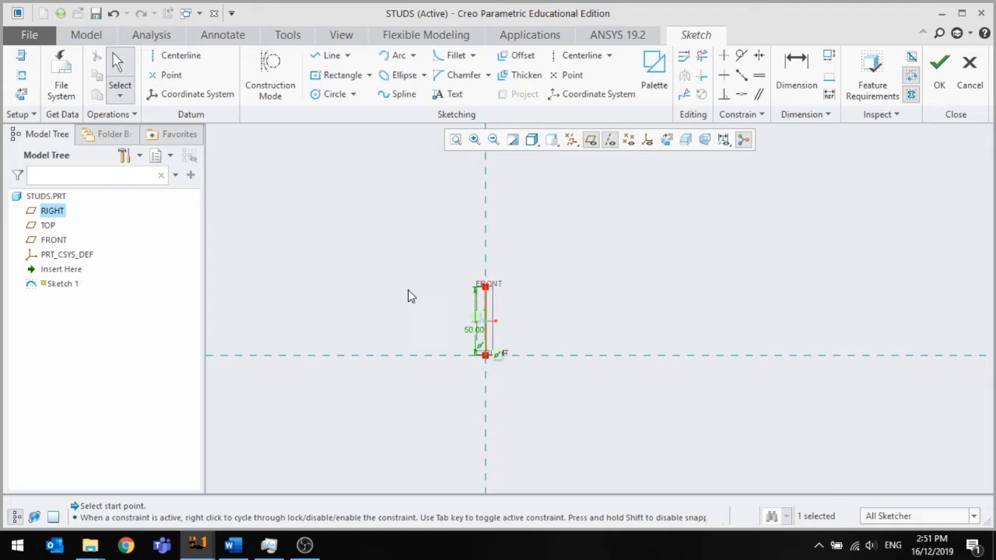
Outline the lower pin, about 2.08 wide and 5.56 high, and the wider flange, about 3.27 high, from the axis line's lower end
{"action": "scroll", "coordinate": [449, 334], "scroll_direction": "up", "scroll_amount": 6}
{"action": "scroll", "coordinate": [610, 408], "scroll_direction": "down", "scroll_amount": 3}
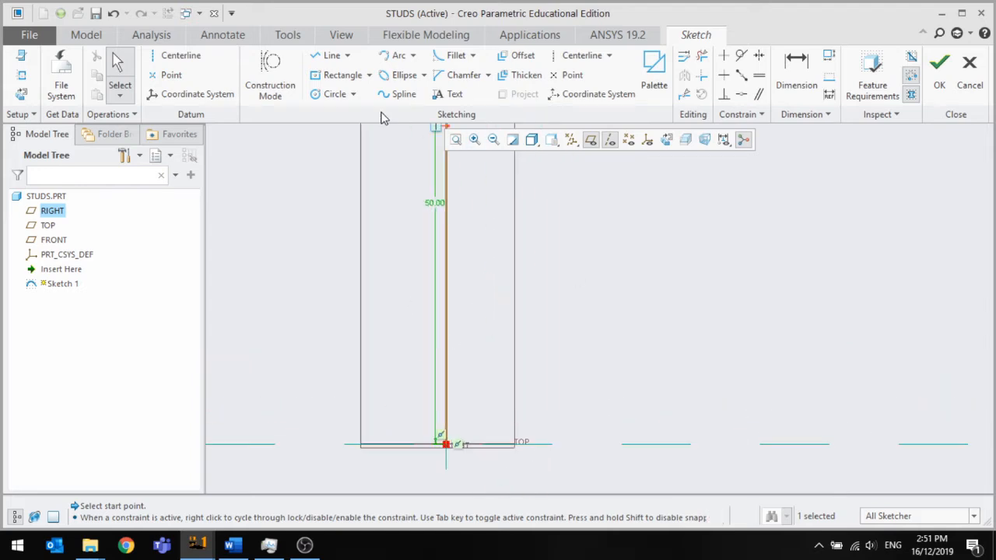
{"action": "left_click", "coordinate": [331, 55]}
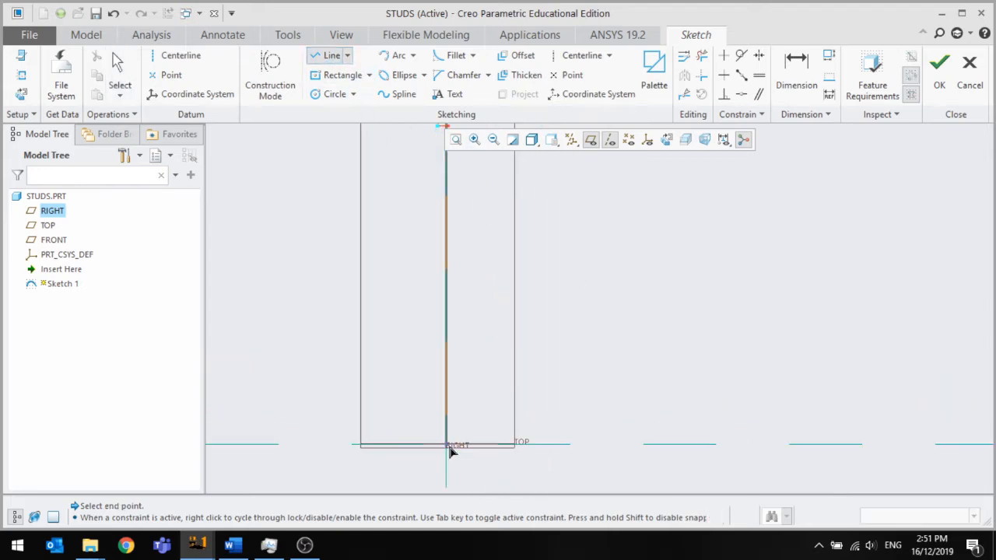
{"action": "left_click", "coordinate": [472, 445]}
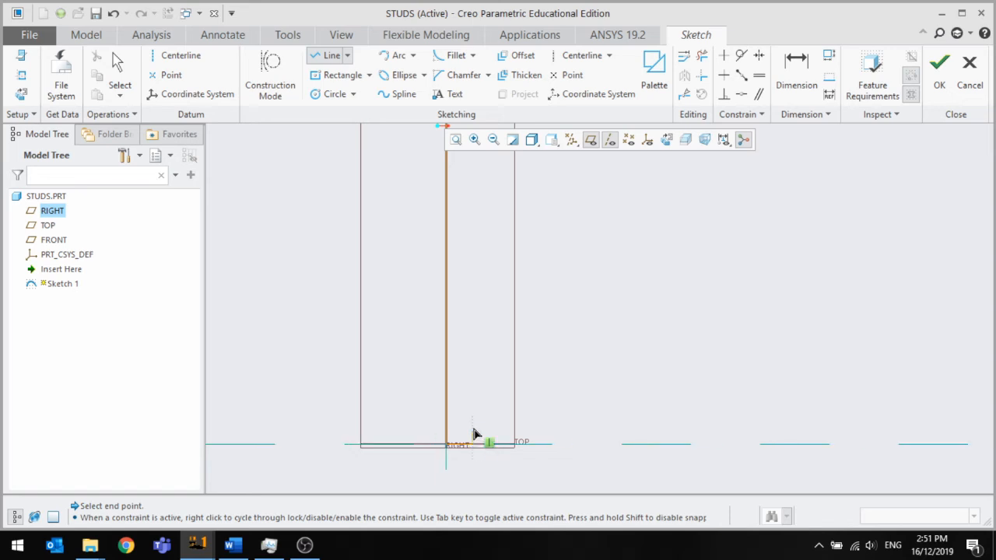
{"action": "left_click", "coordinate": [472, 374]}
{"action": "left_click", "coordinate": [499, 374]}
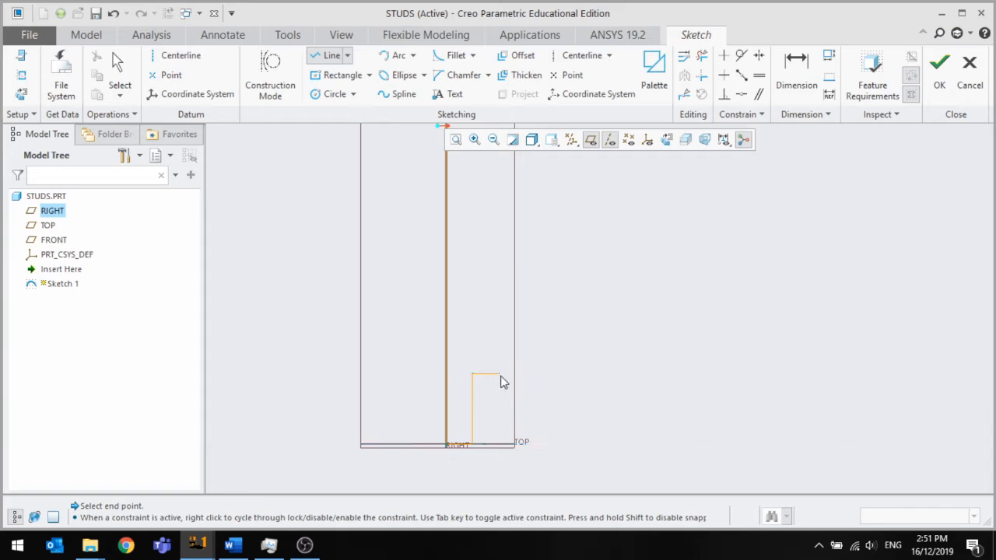
{"action": "left_click", "coordinate": [500, 333]}
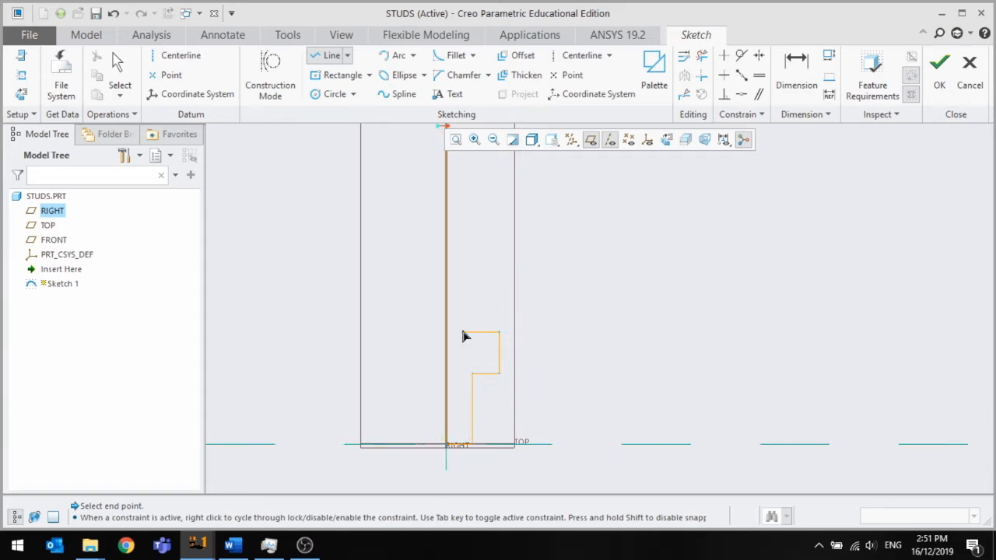
Continue the outline with a shank about 12.3 high, a groove about 2.31 high and the head, closing at the 50 line's upper end
{"action": "scroll", "coordinate": [471, 359], "scroll_direction": "down", "scroll_amount": 3}
{"action": "left_click", "coordinate": [468, 350]}
{"action": "left_click", "coordinate": [467, 285]}
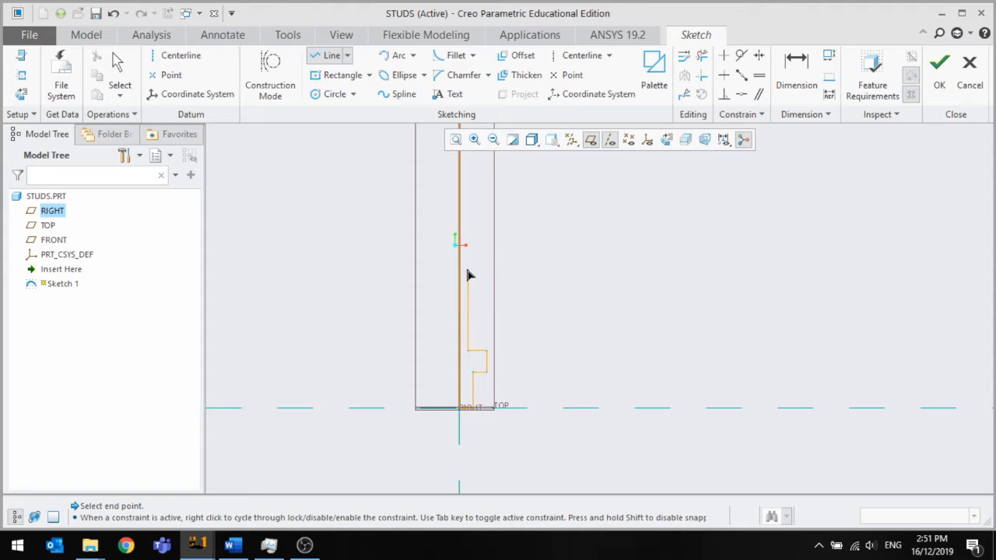
{"action": "scroll", "coordinate": [467, 280], "scroll_direction": "up", "scroll_amount": 5}
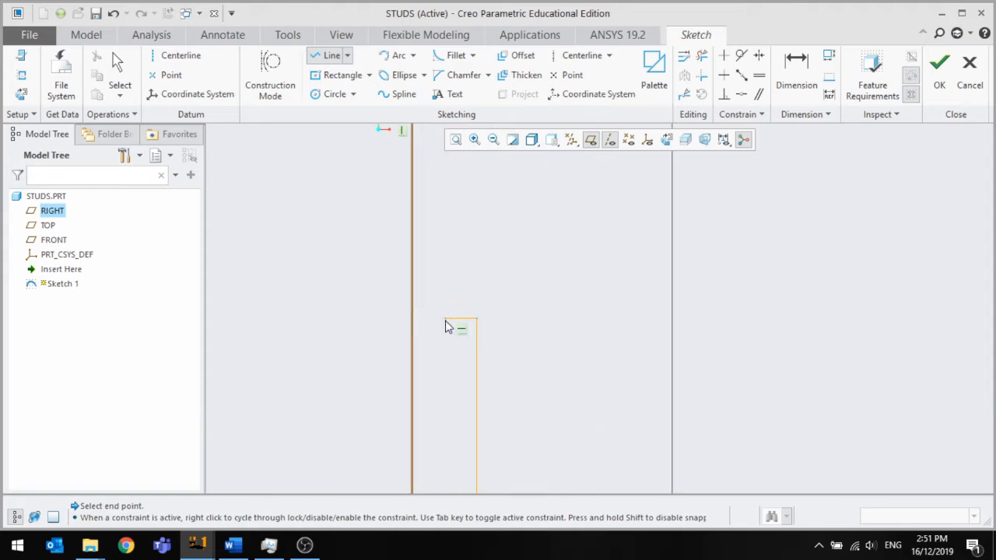
{"action": "left_click", "coordinate": [444, 319]}
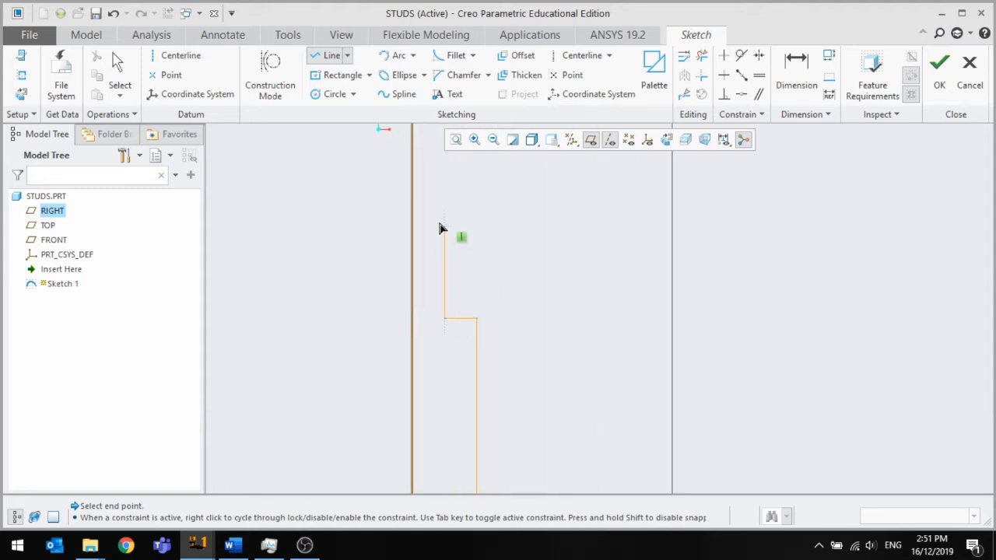
{"action": "left_click", "coordinate": [477, 205]}
{"action": "scroll", "coordinate": [479, 206], "scroll_direction": "down", "scroll_amount": 2}
{"action": "scroll", "coordinate": [480, 167], "scroll_direction": "down", "scroll_amount": 5}
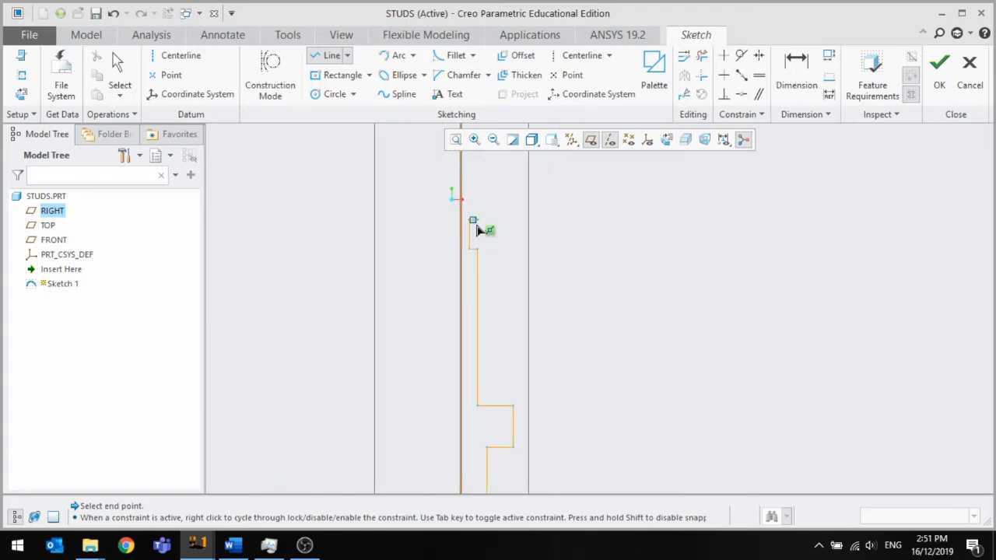
{"action": "scroll", "coordinate": [484, 178], "scroll_direction": "up", "scroll_amount": 5}
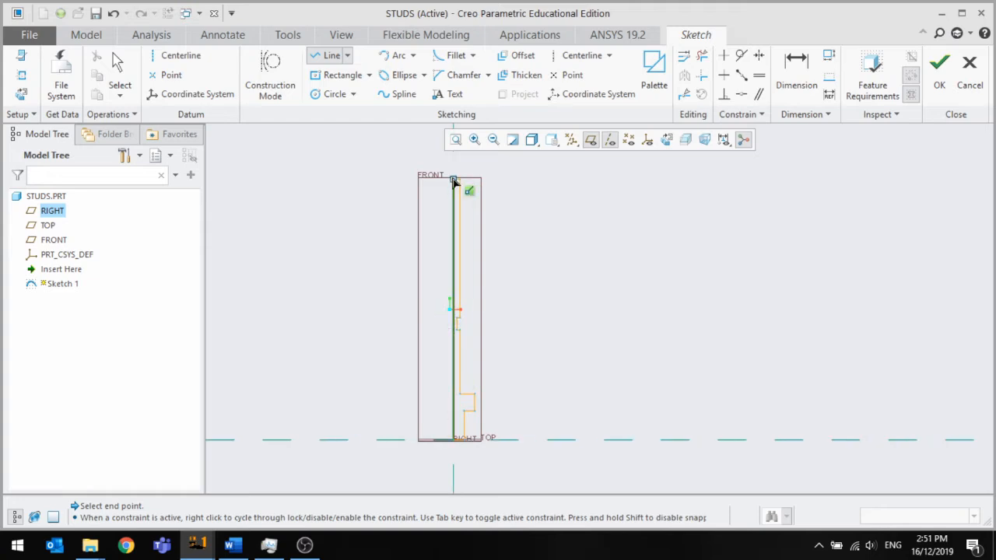
{"action": "left_click", "coordinate": [454, 180]}
{"action": "middle_click", "coordinate": [427, 204]}
{"action": "key", "text": "ctrl+alt+a"}
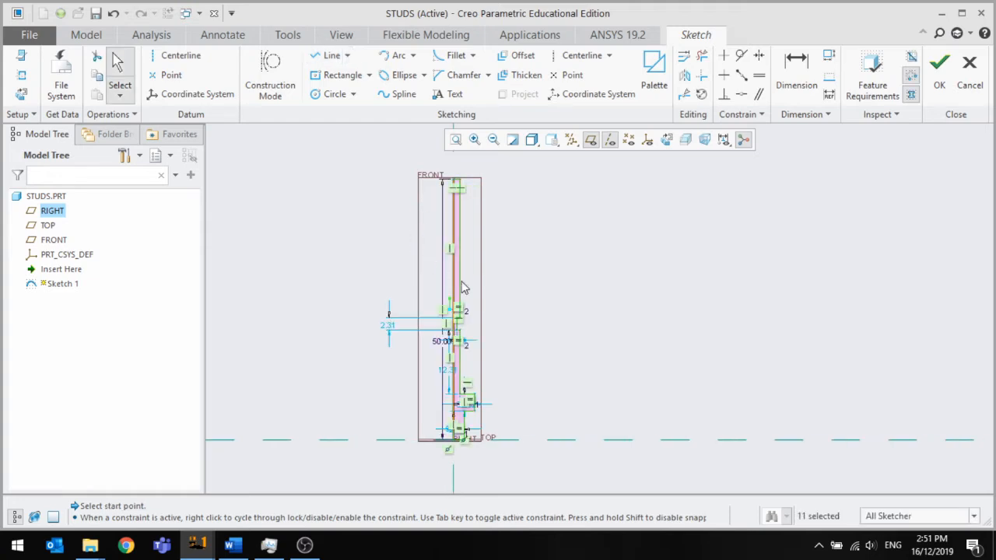
Set the lower pin's half-width to 2.5
{"action": "scroll", "coordinate": [482, 307], "scroll_direction": "up", "scroll_amount": 3}
{"action": "scroll", "coordinate": [488, 373], "scroll_direction": "down", "scroll_amount": 3}
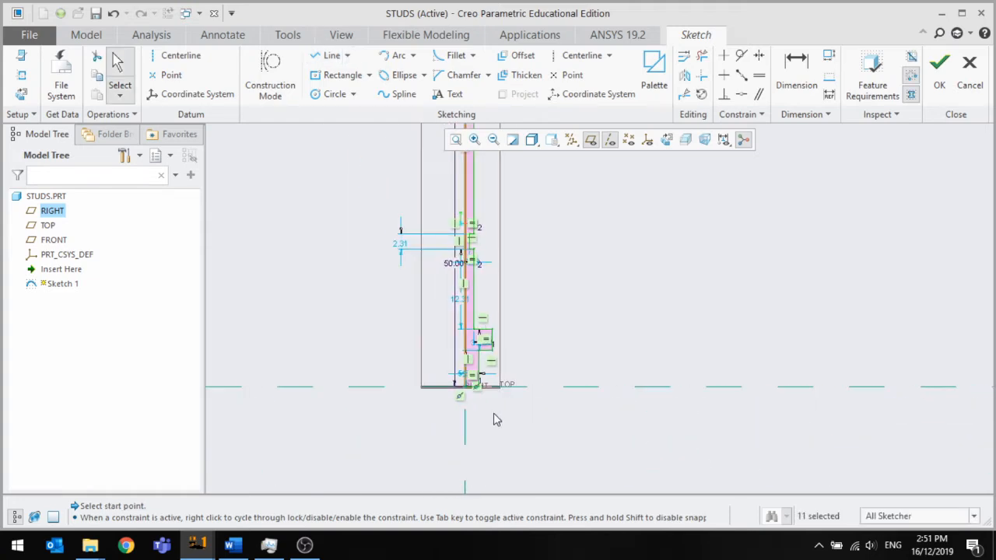
{"action": "scroll", "coordinate": [451, 350], "scroll_direction": "up", "scroll_amount": 5}
{"action": "double_click", "coordinate": [435, 310]}
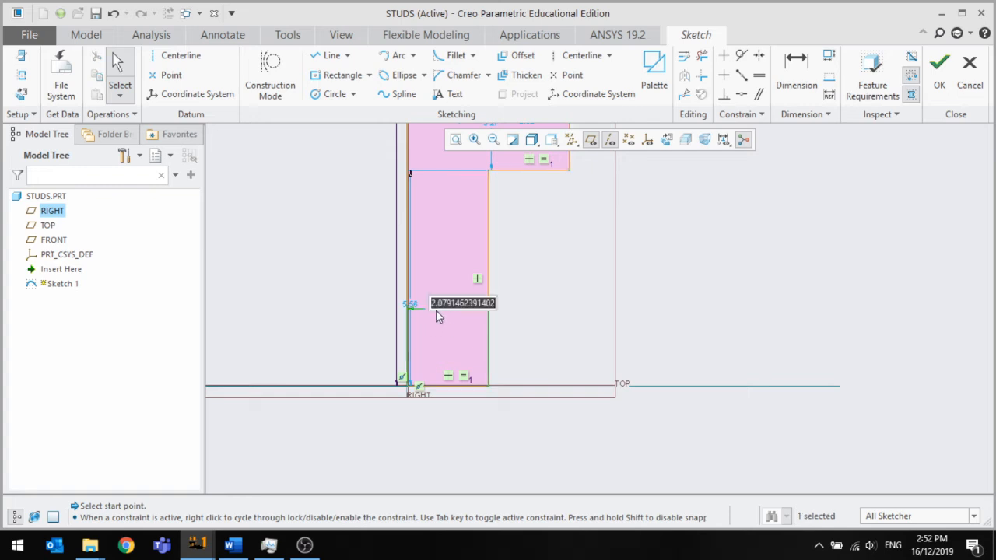
{"action": "type", "text": "2.5"}
{"action": "key", "text": "Return"}
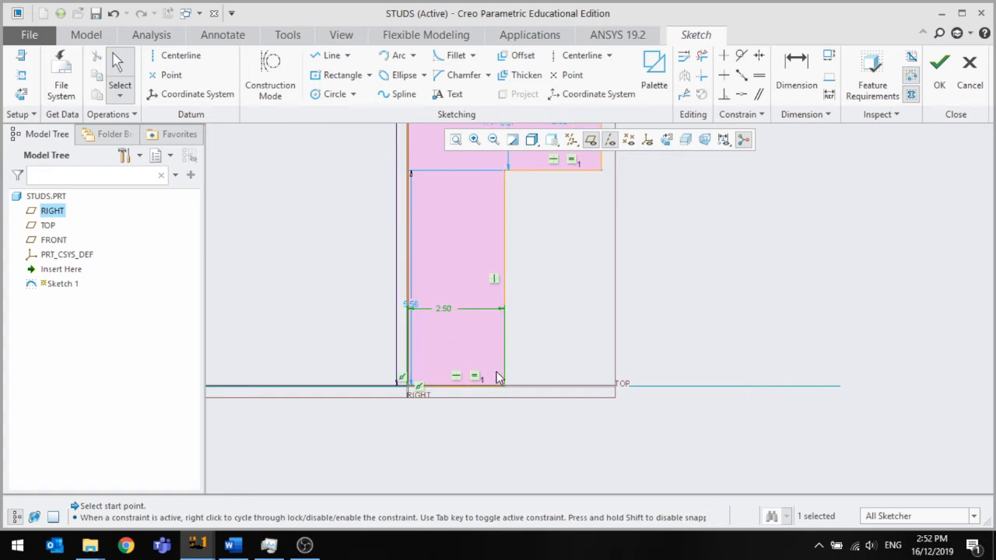
Dimension the flange's outer edge from the axis line, deleting the lower pin edge's conflicting Vertical constraint
{"action": "scroll", "coordinate": [498, 377], "scroll_direction": "down", "scroll_amount": 3}
{"action": "scroll", "coordinate": [502, 248], "scroll_direction": "up", "scroll_amount": 3}
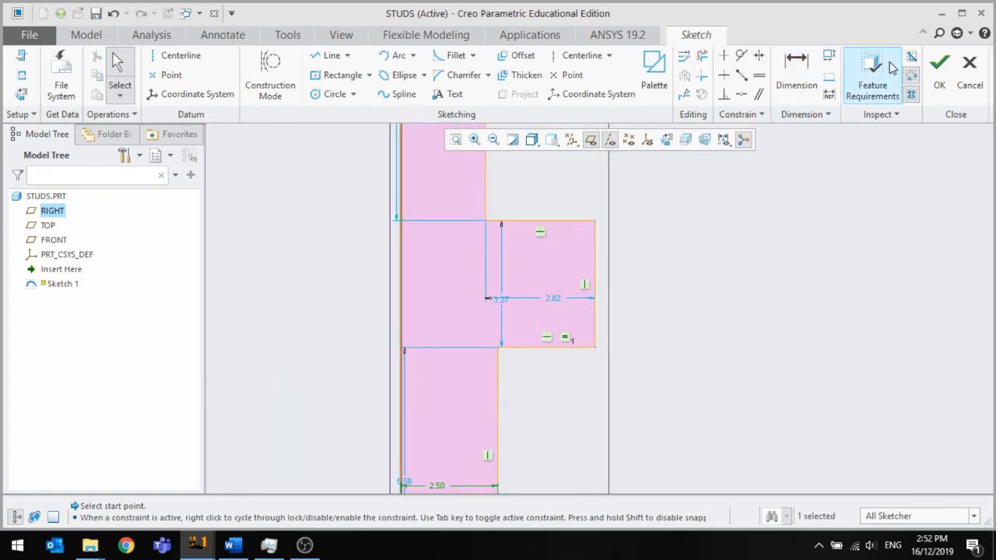
{"action": "left_click", "coordinate": [795, 74]}
{"action": "left_click", "coordinate": [591, 263]}
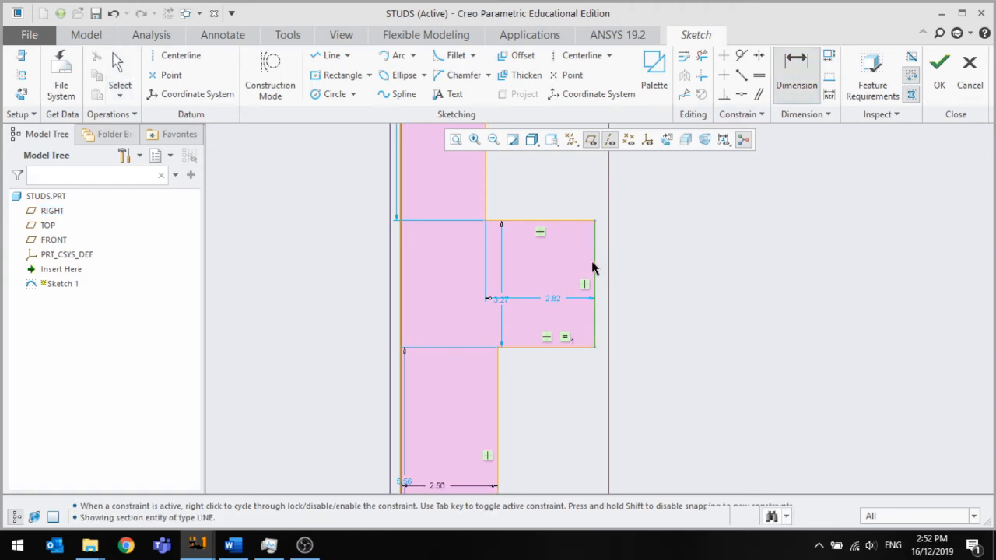
{"action": "left_click", "coordinate": [421, 286]}
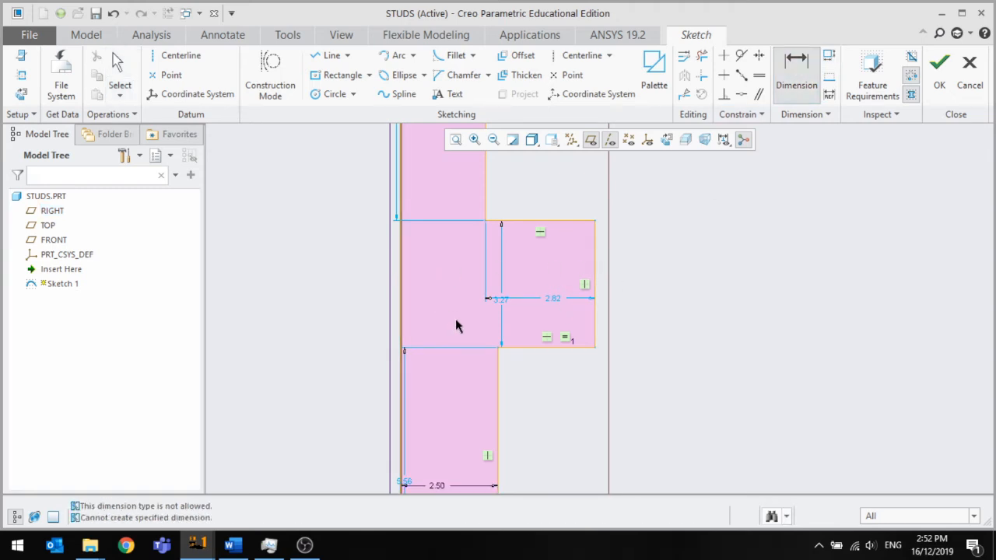
{"action": "left_click", "coordinate": [592, 262]}
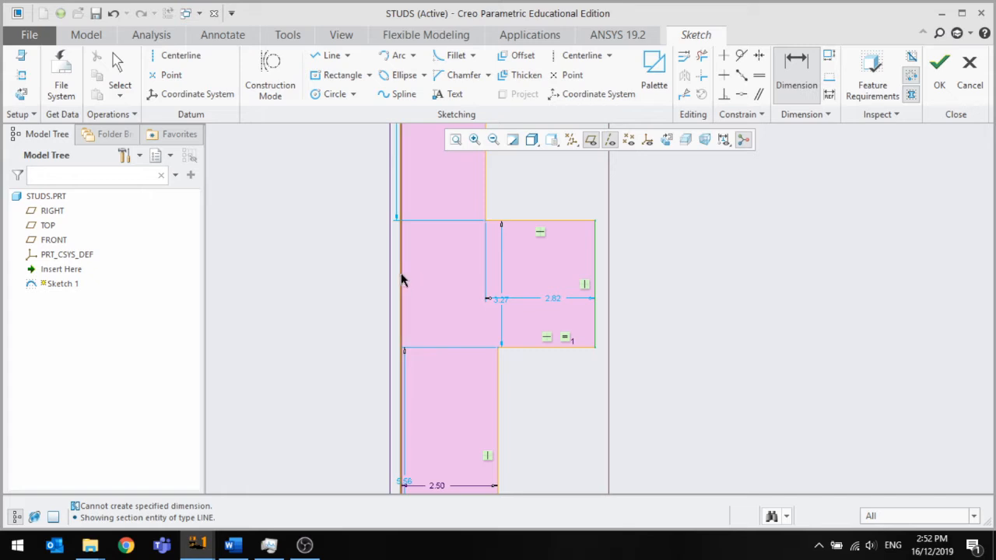
{"action": "middle_click", "coordinate": [455, 278]}
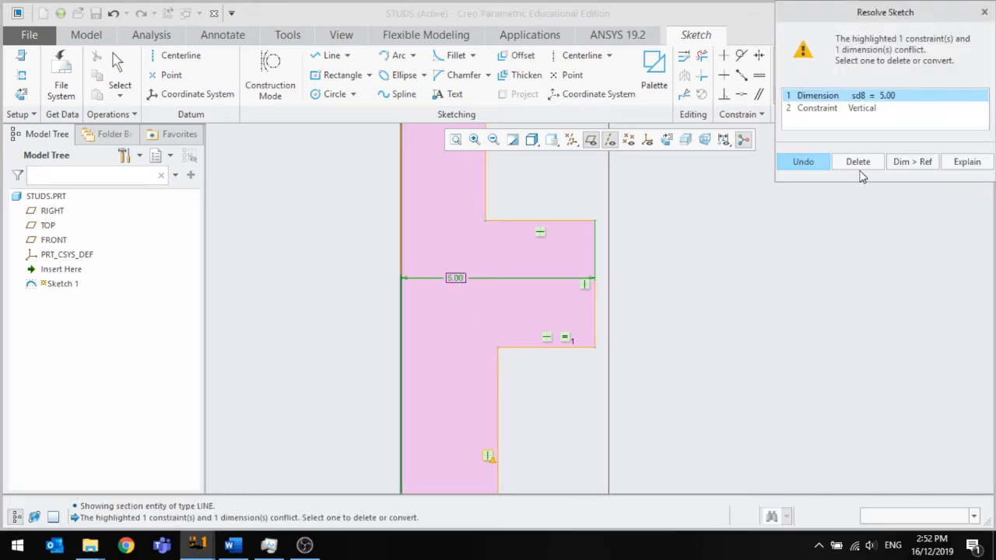
{"action": "left_click", "coordinate": [856, 109]}
{"action": "left_click", "coordinate": [860, 162]}
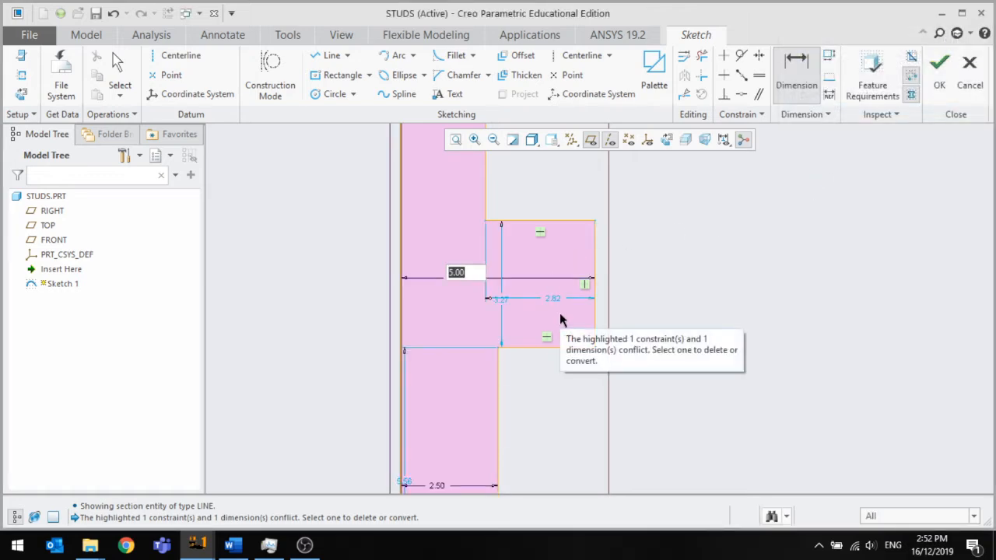
Accept the flange's half-width dimension and set the lower pin's height to 10
{"action": "scroll", "coordinate": [498, 371], "scroll_direction": "down", "scroll_amount": 3}
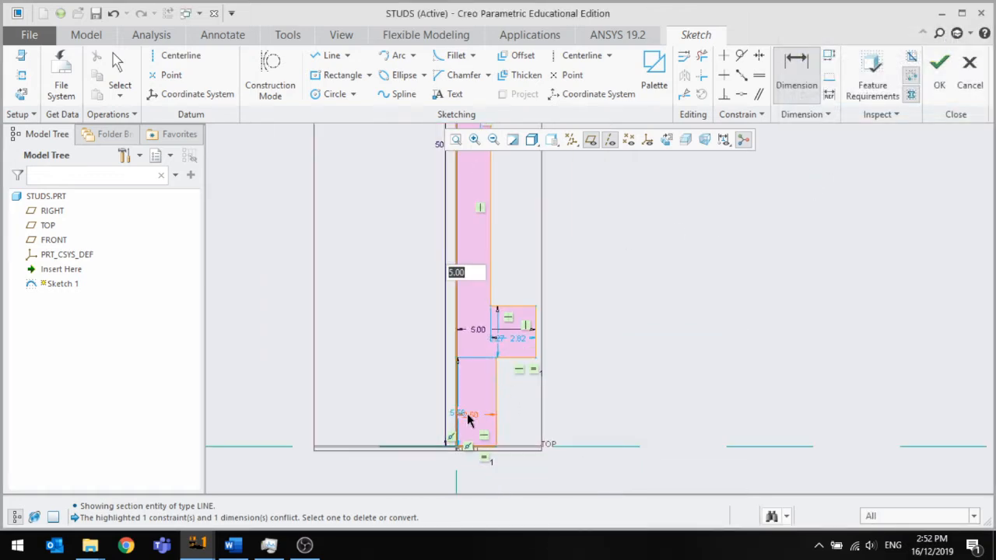
{"action": "scroll", "coordinate": [467, 413], "scroll_direction": "up", "scroll_amount": 2}
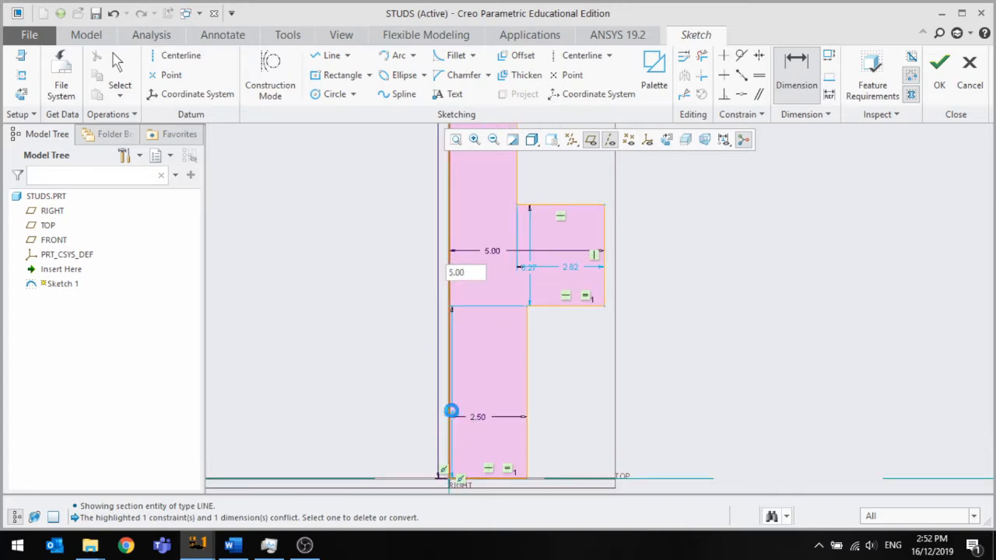
{"action": "left_click", "coordinate": [453, 418]}
{"action": "middle_click", "coordinate": [434, 405]}
{"action": "middle_click", "coordinate": [447, 408]}
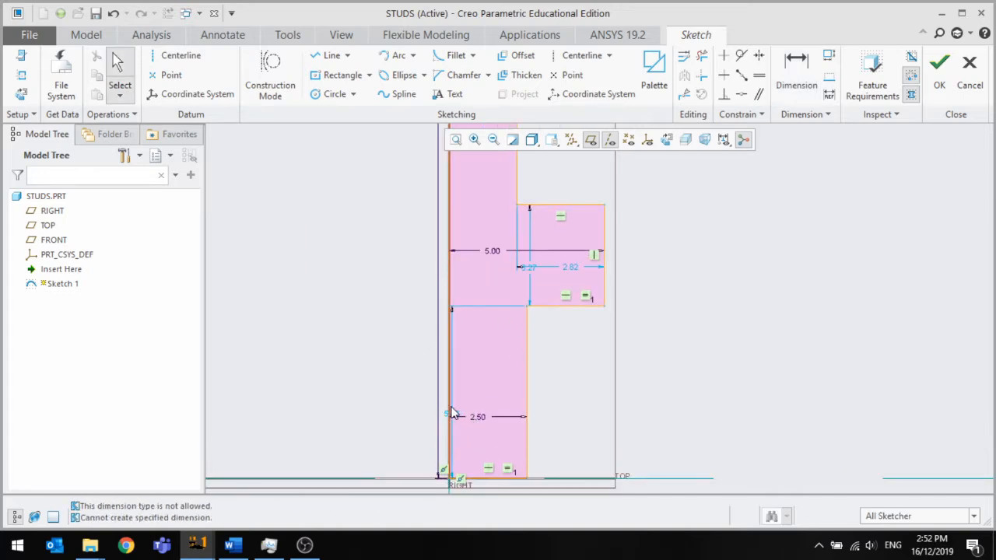
{"action": "double_click", "coordinate": [455, 415]}
{"action": "type", "text": "50"}
{"action": "key", "text": "Return"}
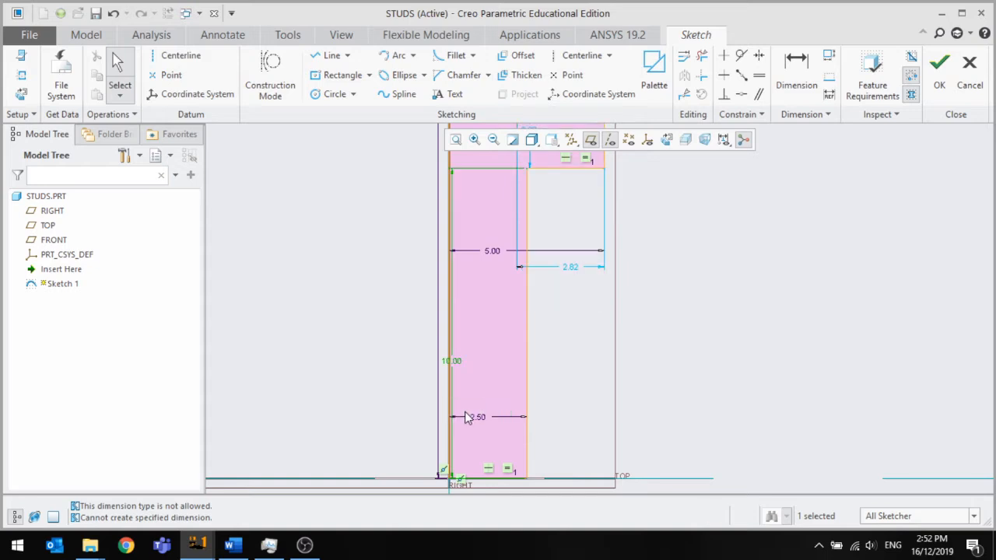
Set the flange's half-width from the axis line to 12
{"action": "scroll", "coordinate": [533, 412], "scroll_direction": "down", "scroll_amount": 3}
{"action": "scroll", "coordinate": [549, 335], "scroll_direction": "up", "scroll_amount": 2}
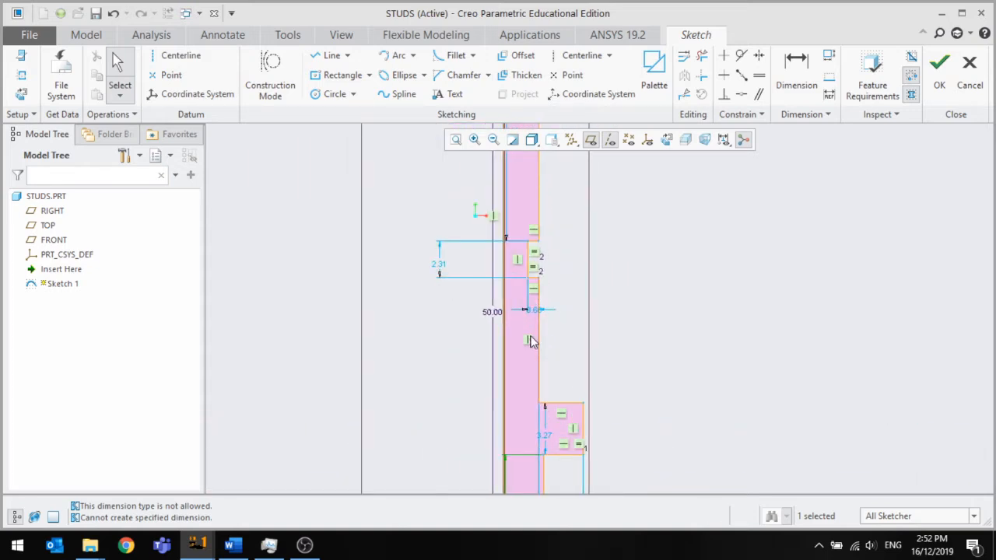
{"action": "scroll", "coordinate": [535, 318], "scroll_direction": "down", "scroll_amount": 2}
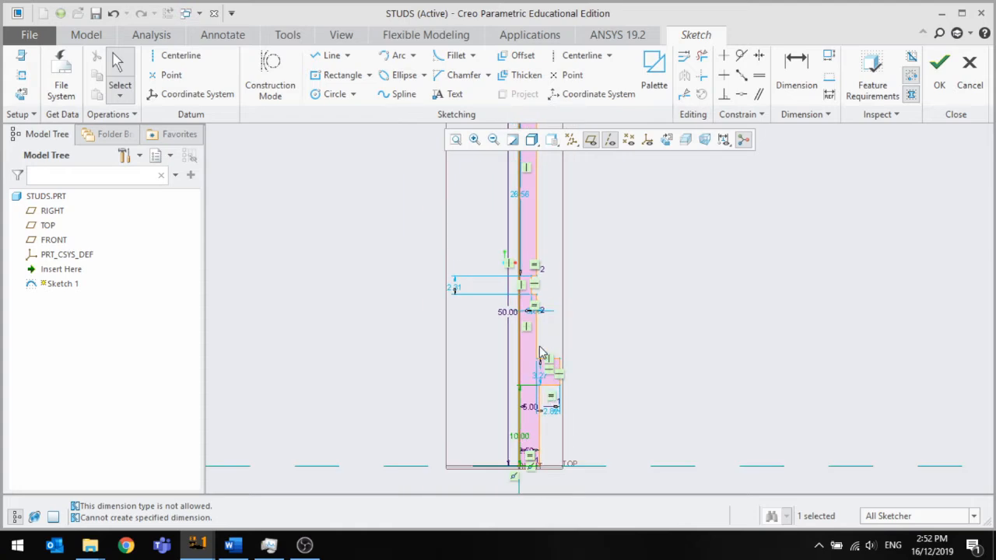
{"action": "scroll", "coordinate": [544, 399], "scroll_direction": "up", "scroll_amount": 3}
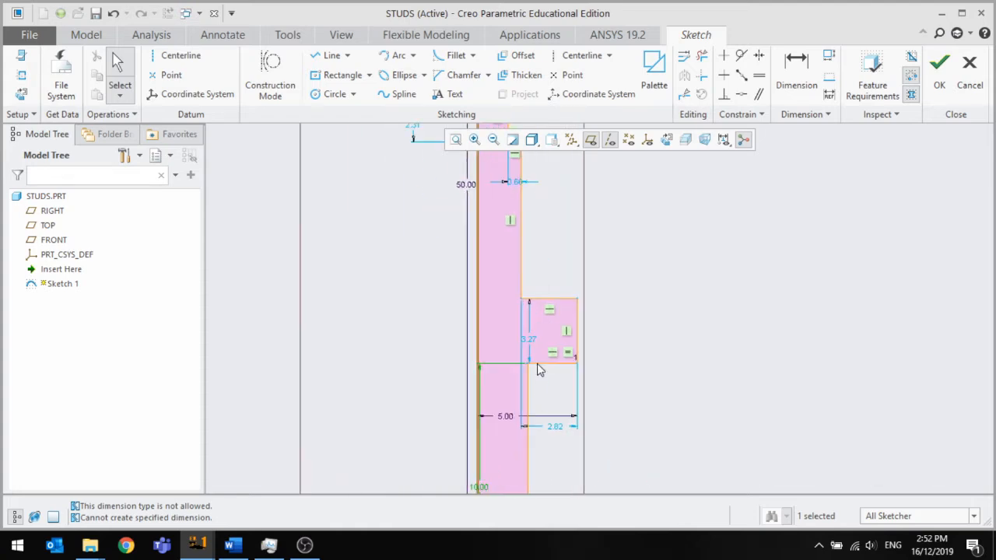
{"action": "double_click", "coordinate": [504, 416]}
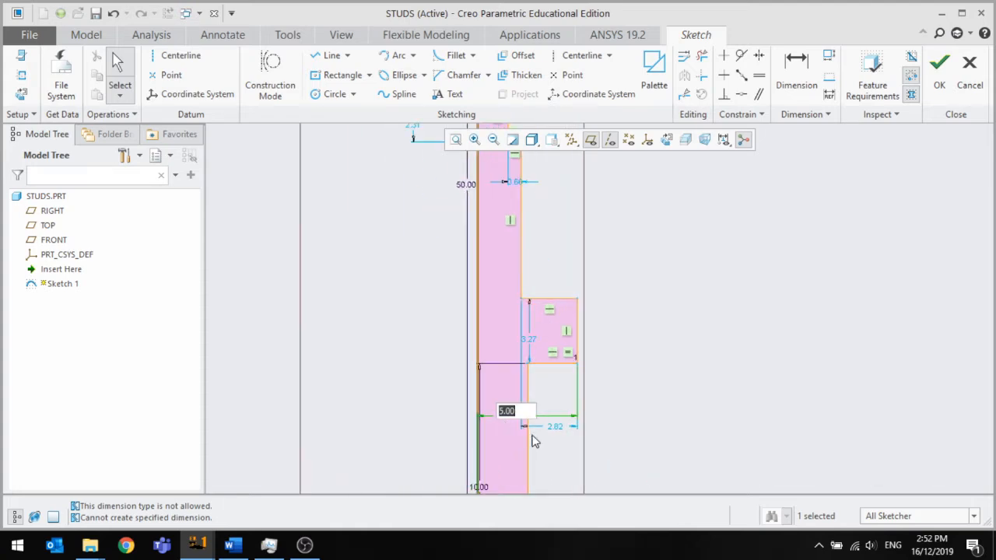
{"action": "type", "text": "12"}
{"action": "key", "text": "Return"}
{"action": "scroll", "coordinate": [593, 335], "scroll_direction": "up", "scroll_amount": 4}
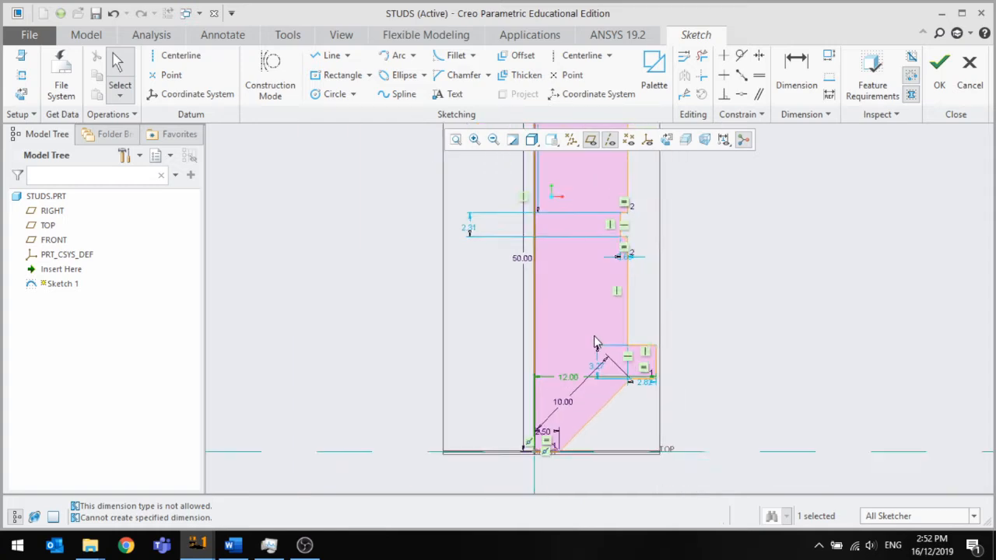
Constrain the flange's lower edge perpendicular to the slanted pin edge, deleting the conflicting 12 dimension
{"action": "scroll", "coordinate": [590, 413], "scroll_direction": "down", "scroll_amount": 2}
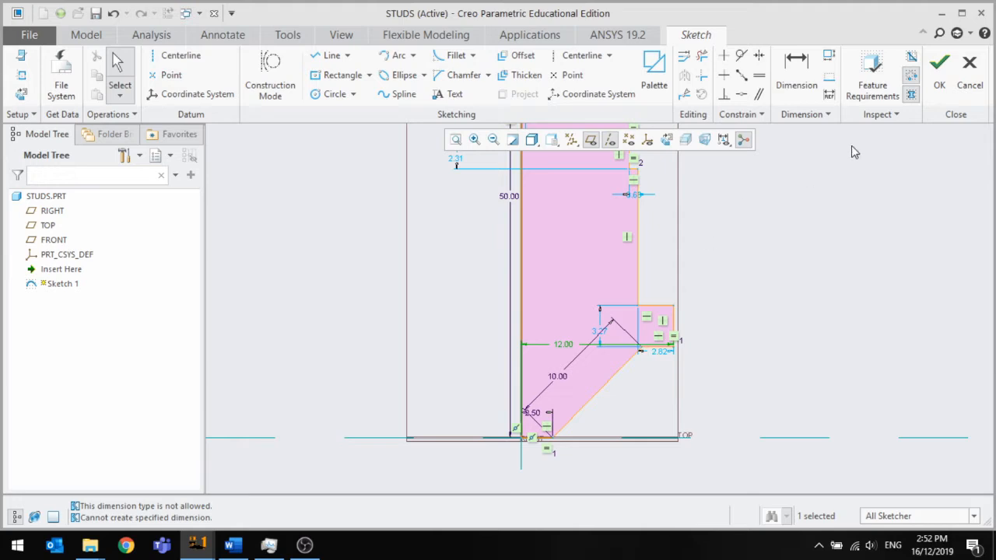
{"action": "left_click", "coordinate": [724, 94]}
{"action": "left_click", "coordinate": [654, 350]}
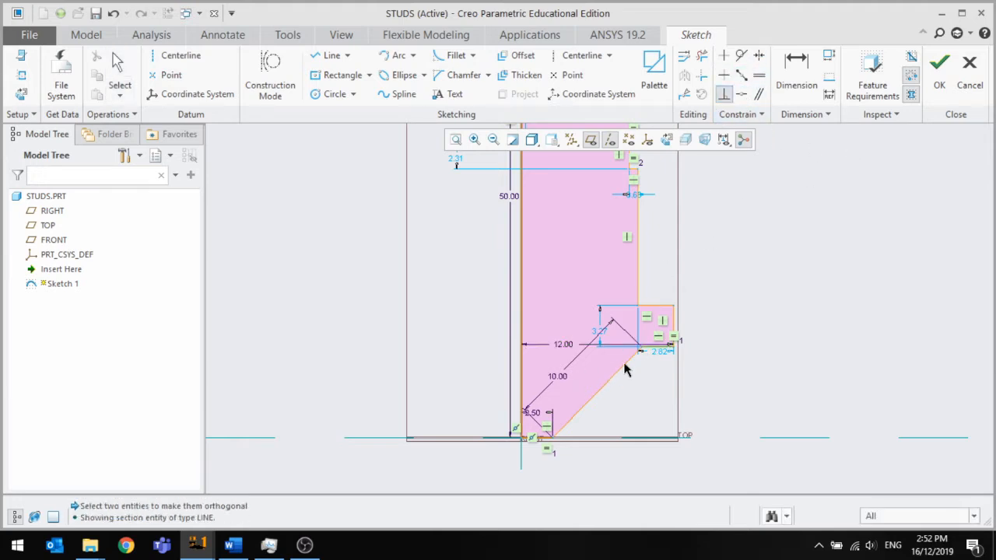
{"action": "left_click", "coordinate": [629, 365]}
{"action": "left_click", "coordinate": [865, 164]}
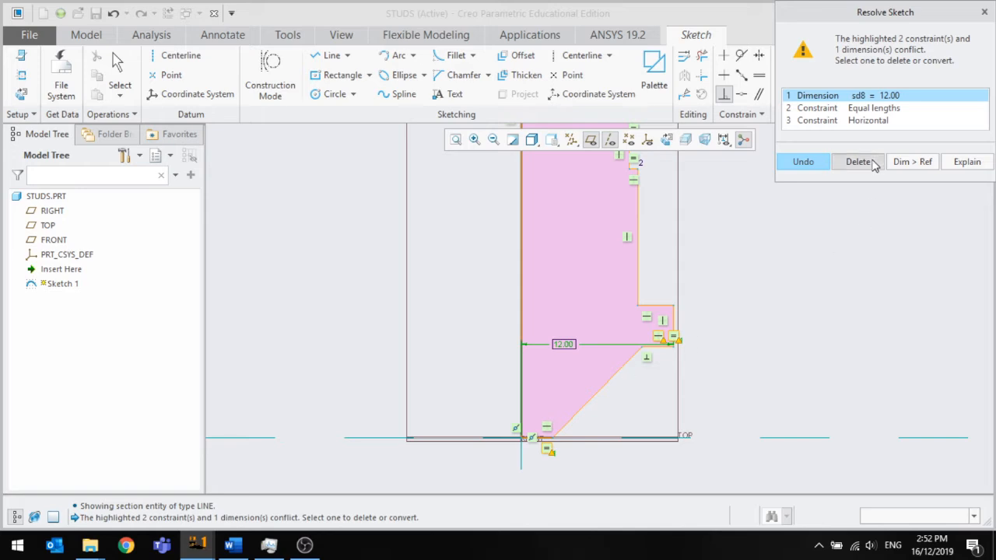
Examine the reshaped profile around the pin, flange and groove, and leave the Perpendicular constraint command
{"action": "scroll", "coordinate": [597, 373], "scroll_direction": "up", "scroll_amount": 5}
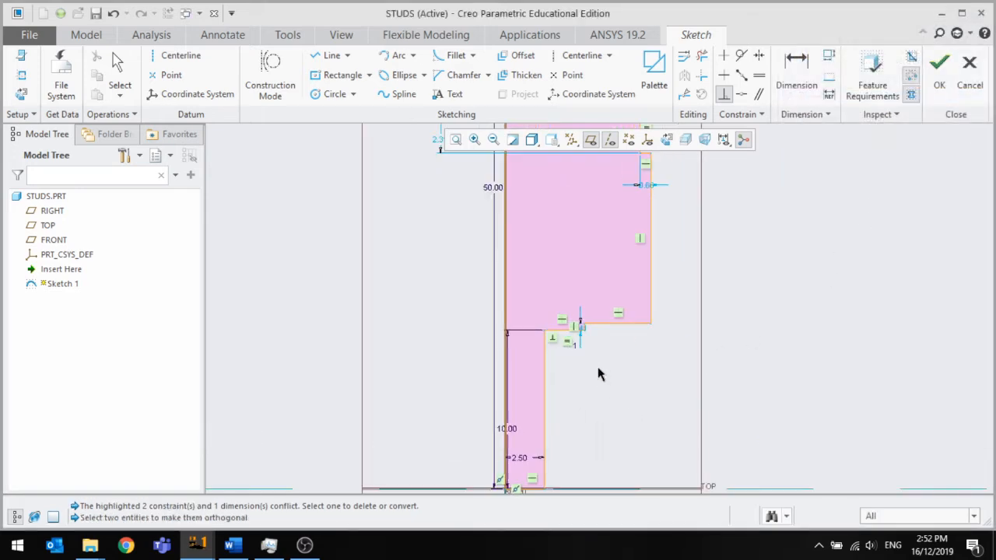
{"action": "scroll", "coordinate": [583, 358], "scroll_direction": "down", "scroll_amount": 6}
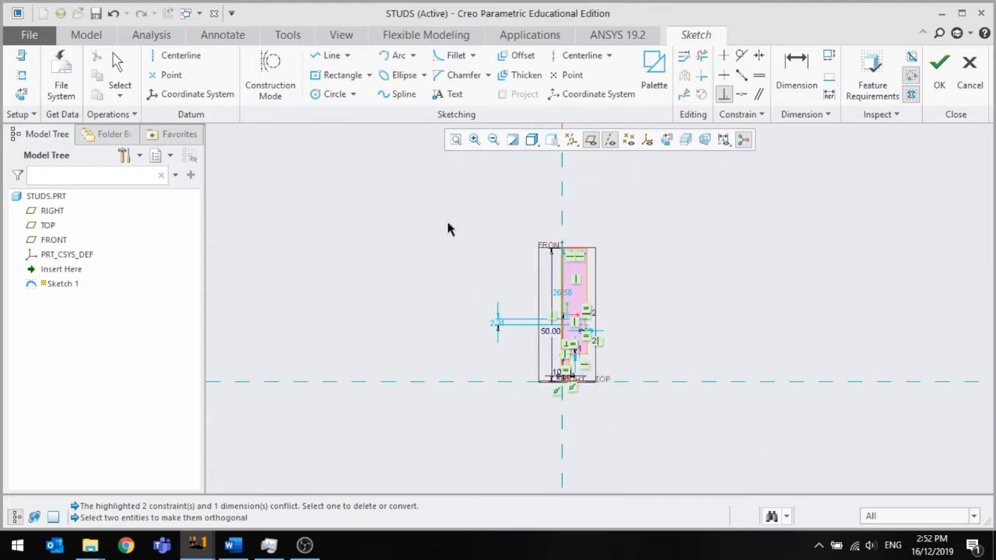
{"action": "scroll", "coordinate": [577, 294], "scroll_direction": "up", "scroll_amount": 3}
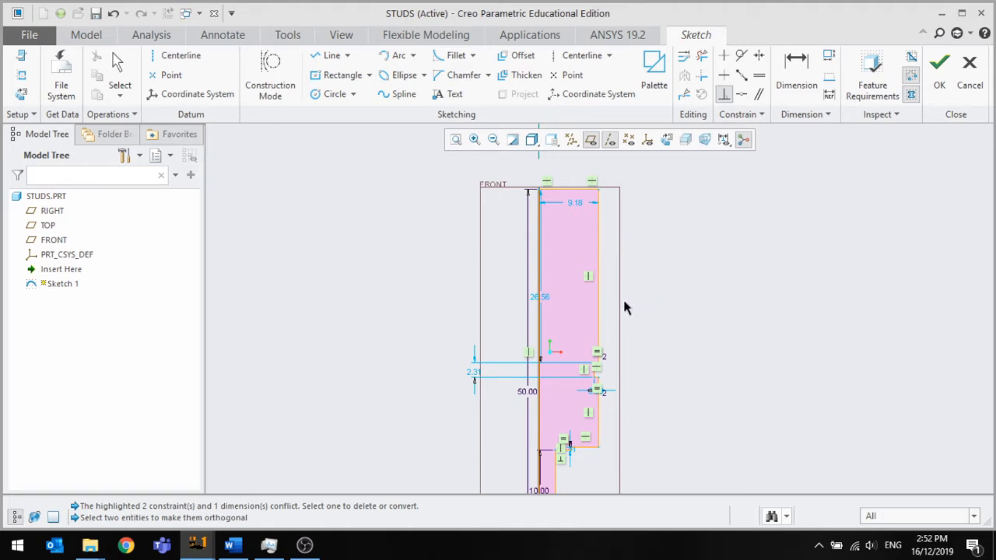
{"action": "scroll", "coordinate": [626, 305], "scroll_direction": "down", "scroll_amount": 3}
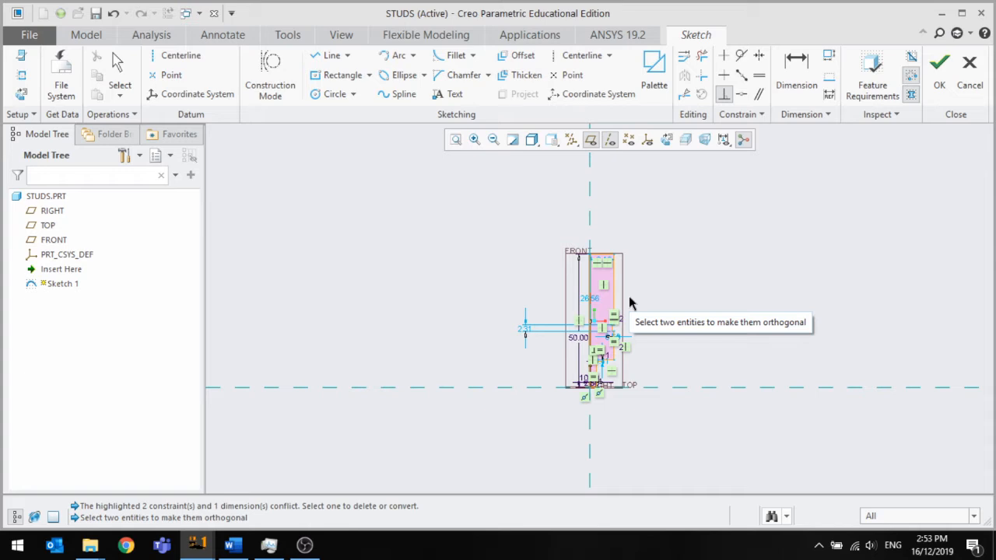
{"action": "scroll", "coordinate": [628, 304], "scroll_direction": "up", "scroll_amount": 3}
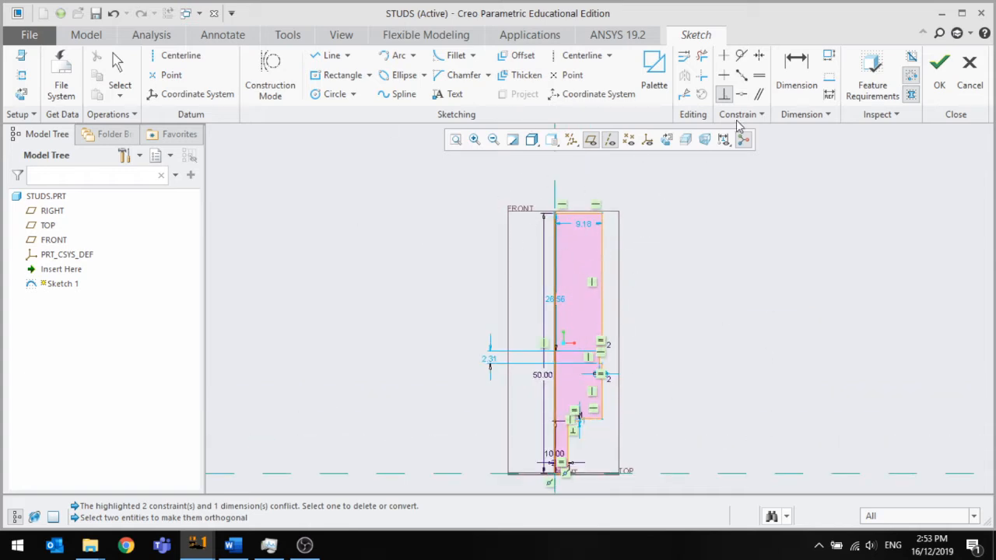
{"action": "scroll", "coordinate": [768, 258], "scroll_direction": "down", "scroll_amount": 2}
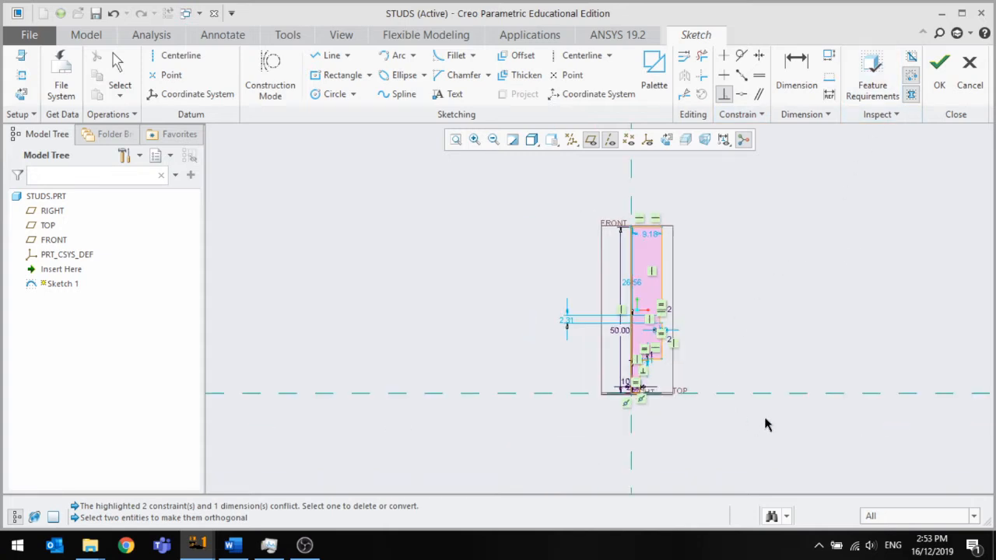
{"action": "scroll", "coordinate": [662, 350], "scroll_direction": "up", "scroll_amount": 6}
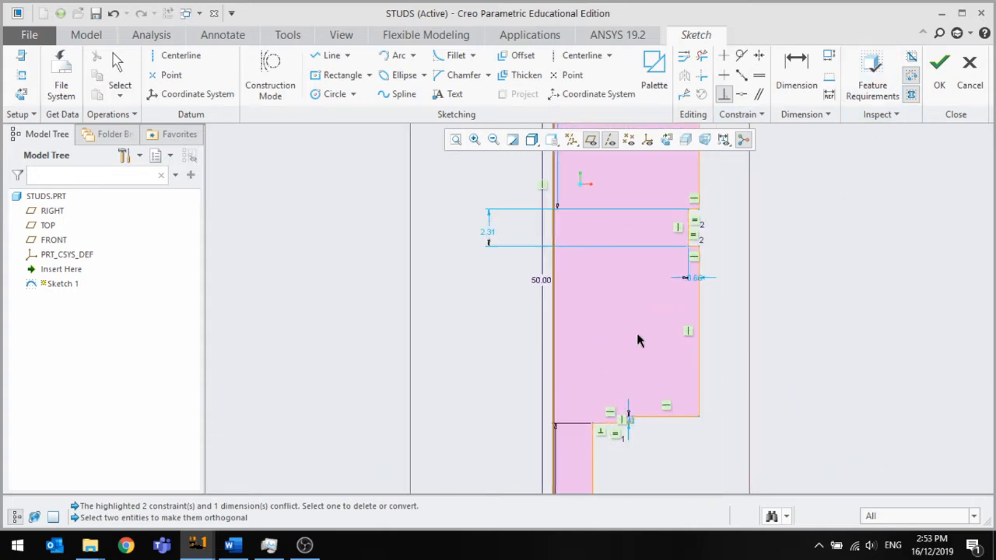
{"action": "scroll", "coordinate": [630, 306], "scroll_direction": "down", "scroll_amount": 2}
{"action": "scroll", "coordinate": [623, 379], "scroll_direction": "up", "scroll_amount": 2}
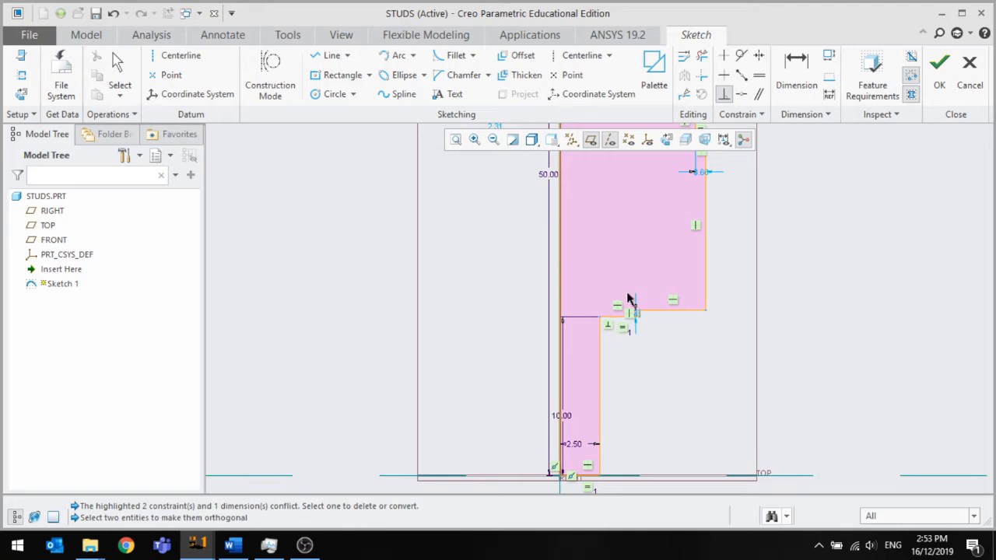
{"action": "scroll", "coordinate": [630, 323], "scroll_direction": "down", "scroll_amount": 1}
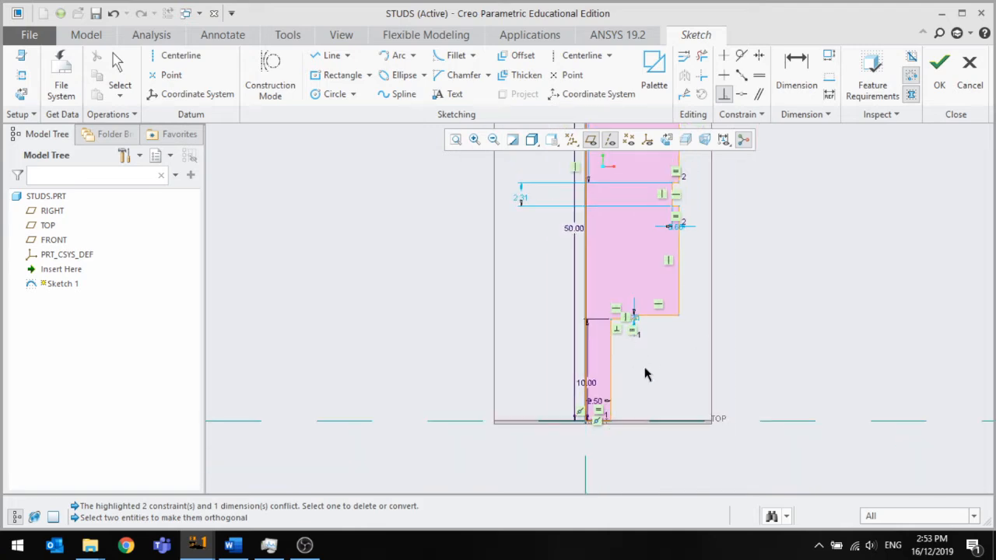
{"action": "scroll", "coordinate": [644, 366], "scroll_direction": "down", "scroll_amount": 2}
{"action": "scroll", "coordinate": [648, 384], "scroll_direction": "up", "scroll_amount": 1}
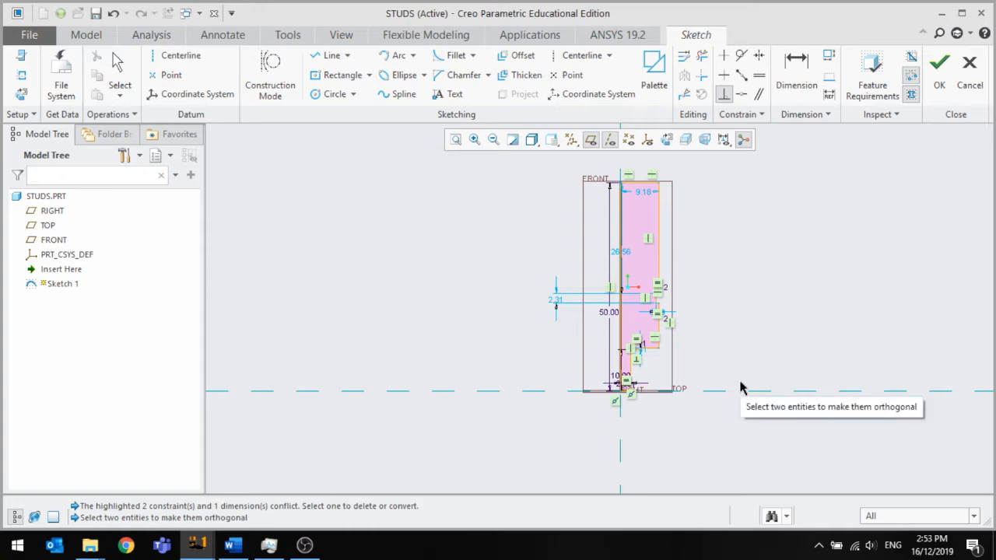
{"action": "scroll", "coordinate": [673, 310], "scroll_direction": "up", "scroll_amount": 1}
{"action": "scroll", "coordinate": [672, 315], "scroll_direction": "down", "scroll_amount": 2}
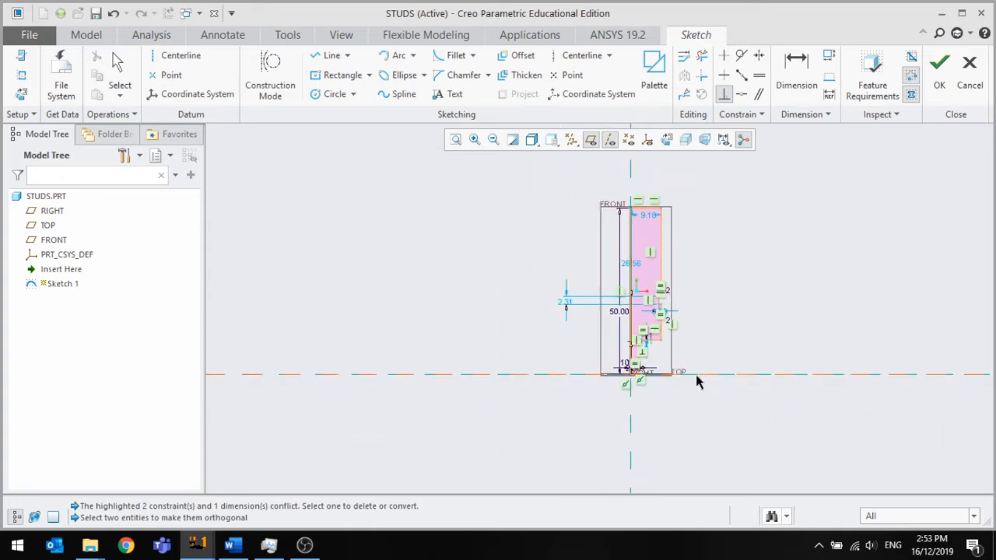
{"action": "middle_click", "coordinate": [585, 188]}
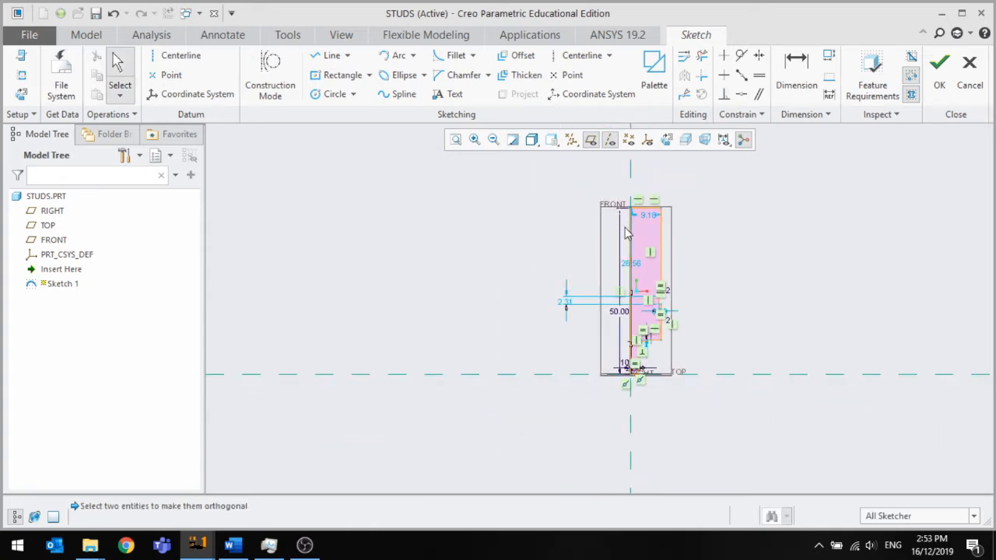
Open the flange's height dimension for editing without changing it, and undo the perpendicular constraint with its dimension deletion
{"action": "scroll", "coordinate": [623, 365], "scroll_direction": "up", "scroll_amount": 4}
{"action": "scroll", "coordinate": [619, 371], "scroll_direction": "down", "scroll_amount": 1}
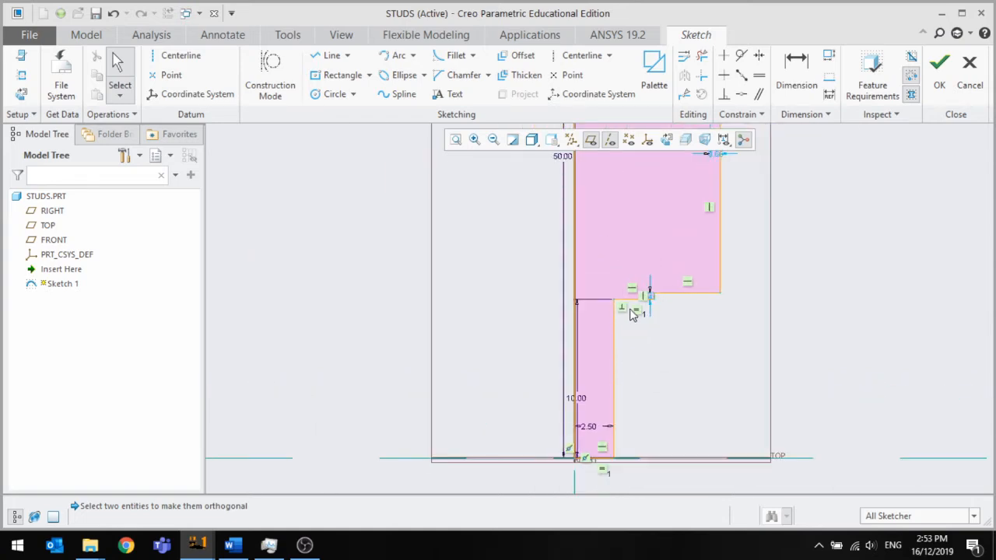
{"action": "scroll", "coordinate": [654, 304], "scroll_direction": "up", "scroll_amount": 2}
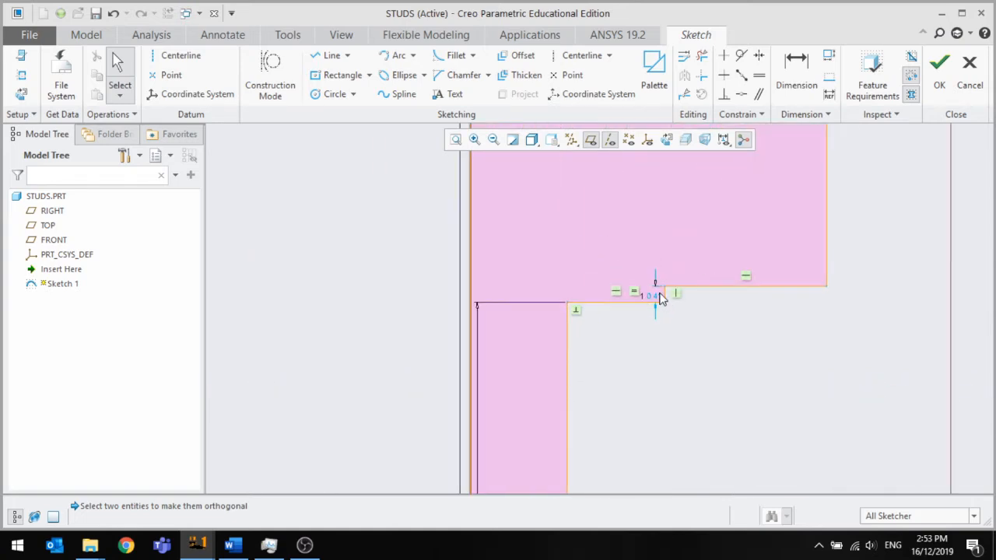
{"action": "left_click", "coordinate": [657, 298]}
{"action": "scroll", "coordinate": [657, 335], "scroll_direction": "down", "scroll_amount": 3}
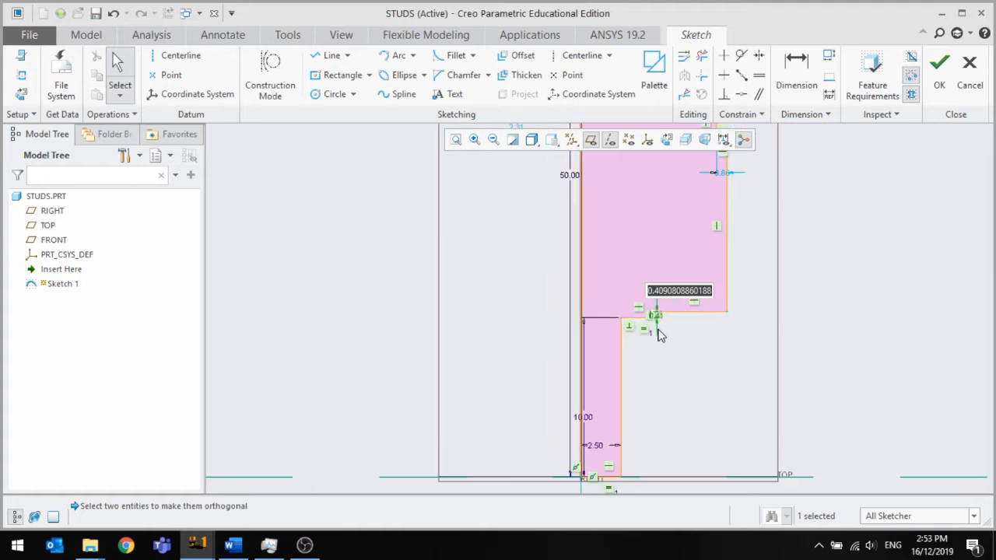
{"action": "scroll", "coordinate": [658, 342], "scroll_direction": "up", "scroll_amount": 1}
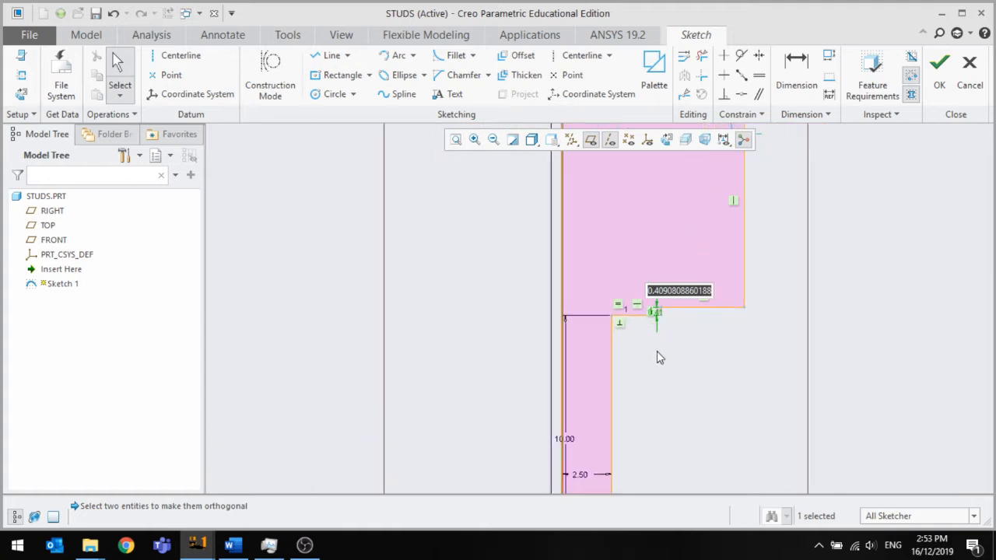
{"action": "scroll", "coordinate": [659, 350], "scroll_direction": "down", "scroll_amount": 1}
{"action": "scroll", "coordinate": [661, 336], "scroll_direction": "up", "scroll_amount": 2}
{"action": "key", "text": "ctrl+z"}
{"action": "key", "text": "ctrl+z"}
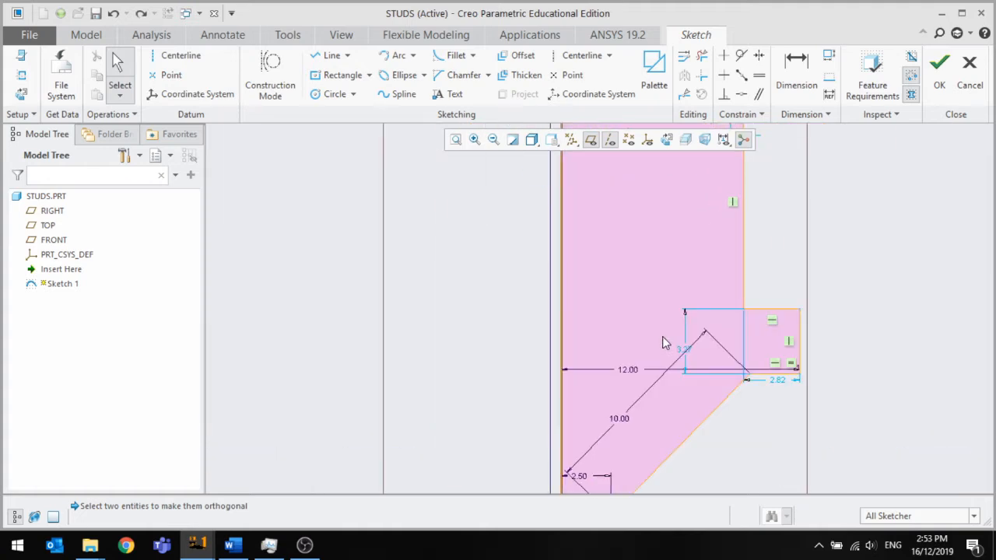
Try to dimension the flange's outer edge from the axis line, deleting the duplicate dimension sd10 to resolve the conflict
{"action": "scroll", "coordinate": [663, 342], "scroll_direction": "down", "scroll_amount": 1}
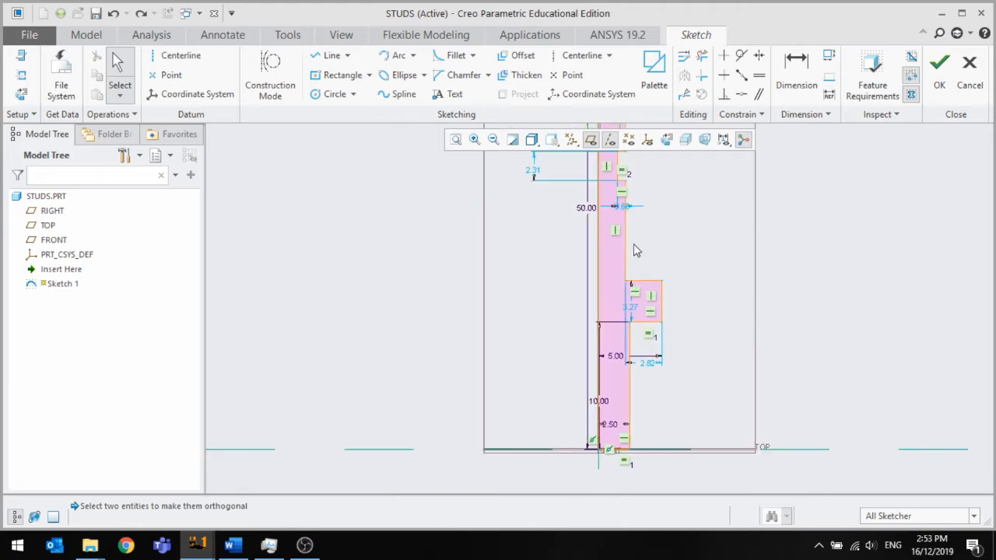
{"action": "scroll", "coordinate": [684, 369], "scroll_direction": "down", "scroll_amount": 1}
{"action": "scroll", "coordinate": [661, 296], "scroll_direction": "up", "scroll_amount": 4}
{"action": "left_click", "coordinate": [796, 73]}
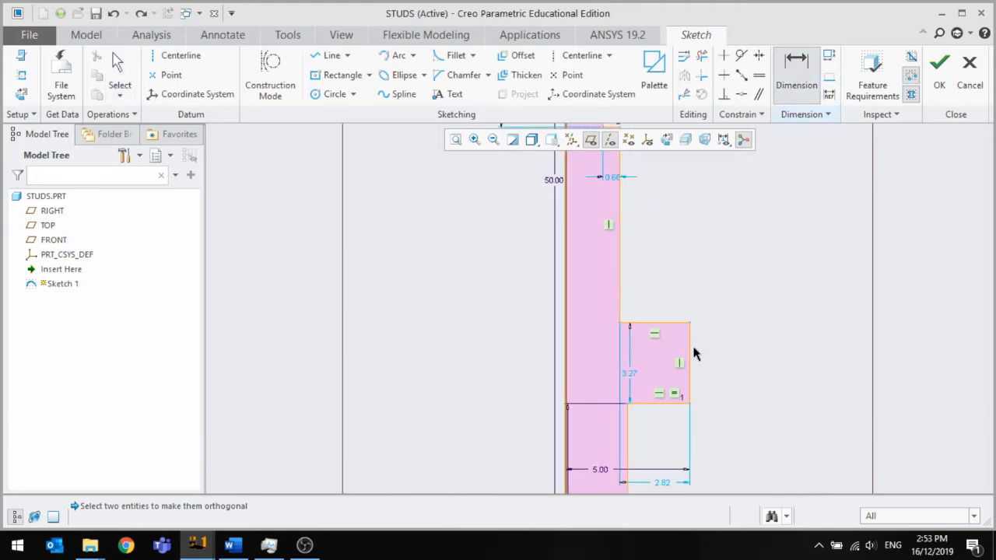
{"action": "scroll", "coordinate": [694, 353], "scroll_direction": "up", "scroll_amount": 3}
{"action": "left_click", "coordinate": [691, 342]}
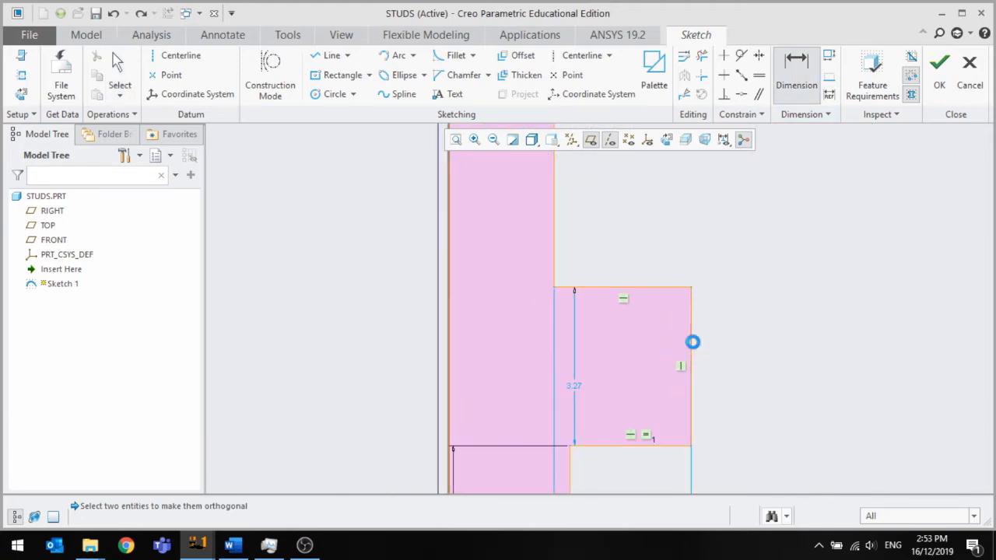
{"action": "middle_click", "coordinate": [459, 344]}
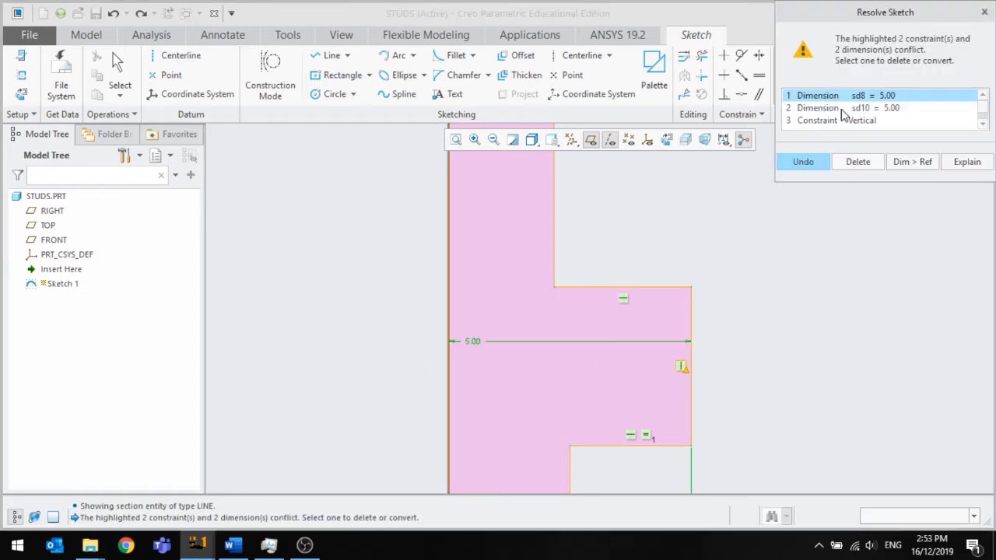
{"action": "left_click", "coordinate": [849, 108]}
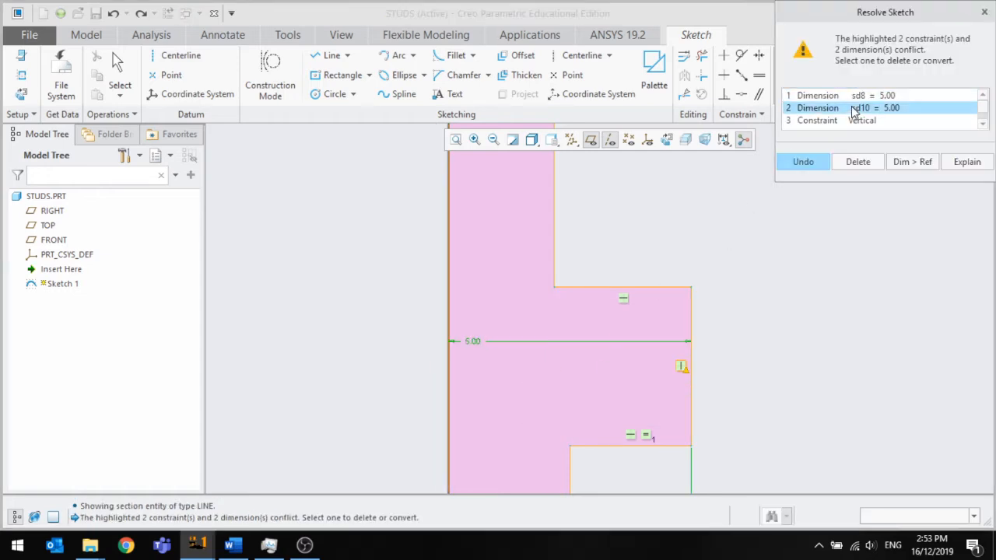
{"action": "left_click", "coordinate": [858, 162]}
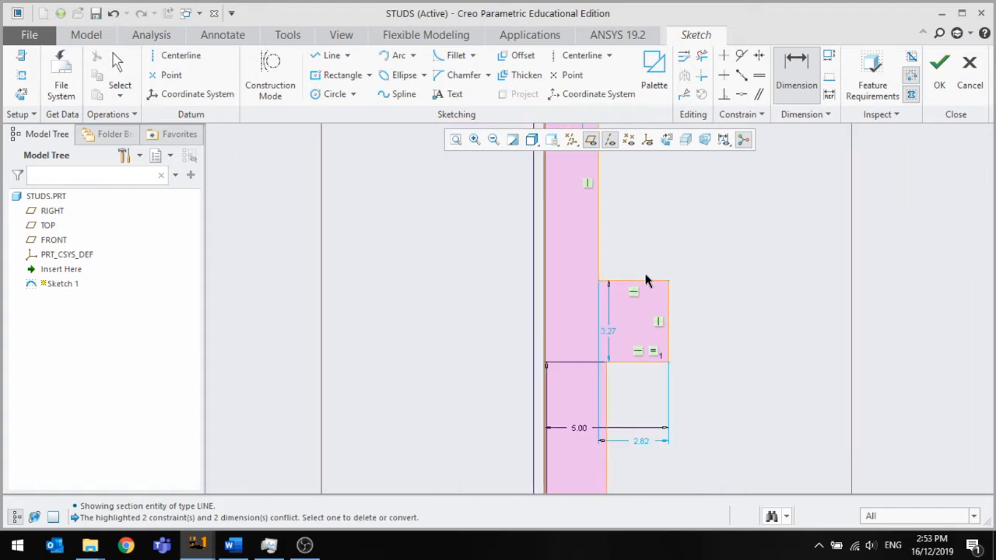
Set the flange's half-width from the axis line to 10
{"action": "double_click", "coordinate": [578, 427]}
{"action": "type", "text": "10"}
{"action": "key", "text": "Return"}
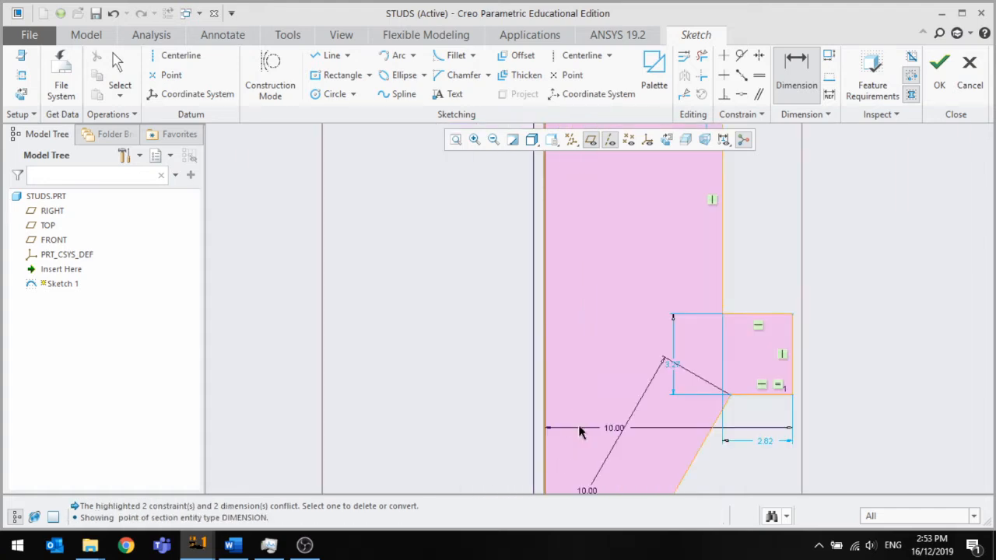
Dimension the upper shank's outer edge from the axis line and set its half-width to 4
{"action": "scroll", "coordinate": [578, 427], "scroll_direction": "up", "scroll_amount": 6}
{"action": "scroll", "coordinate": [603, 345], "scroll_direction": "down", "scroll_amount": 4}
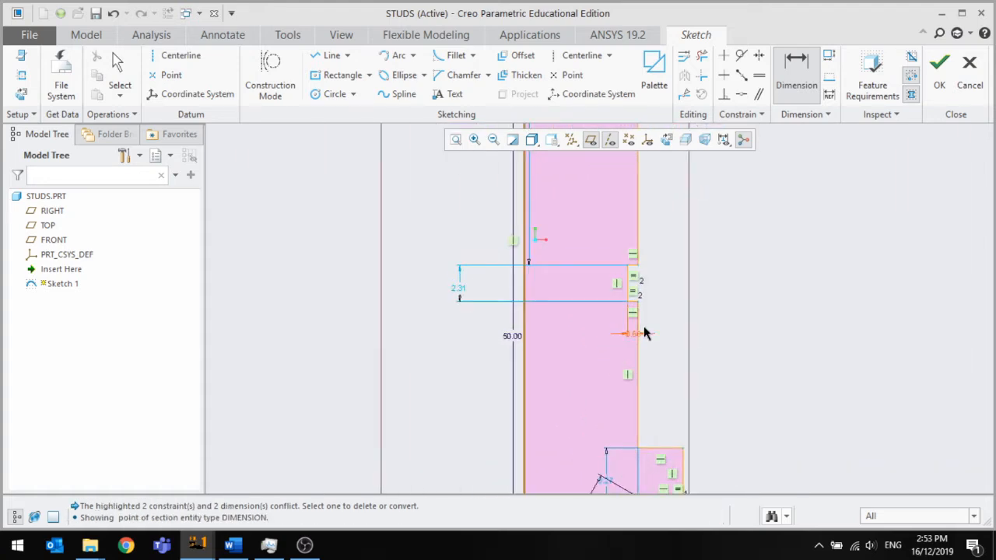
{"action": "scroll", "coordinate": [591, 344], "scroll_direction": "up", "scroll_amount": 2}
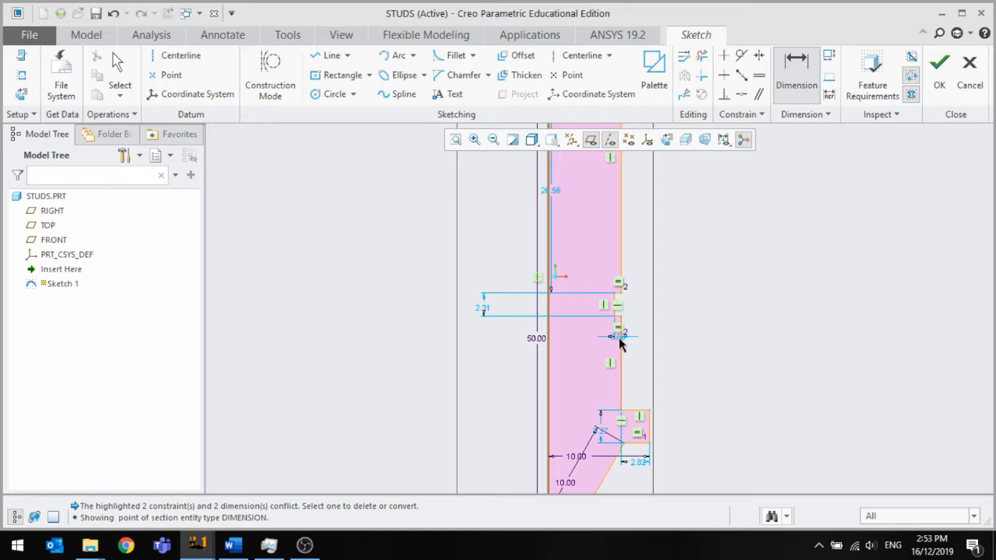
{"action": "scroll", "coordinate": [616, 358], "scroll_direction": "up", "scroll_amount": 3}
{"action": "scroll", "coordinate": [612, 292], "scroll_direction": "down", "scroll_amount": 2}
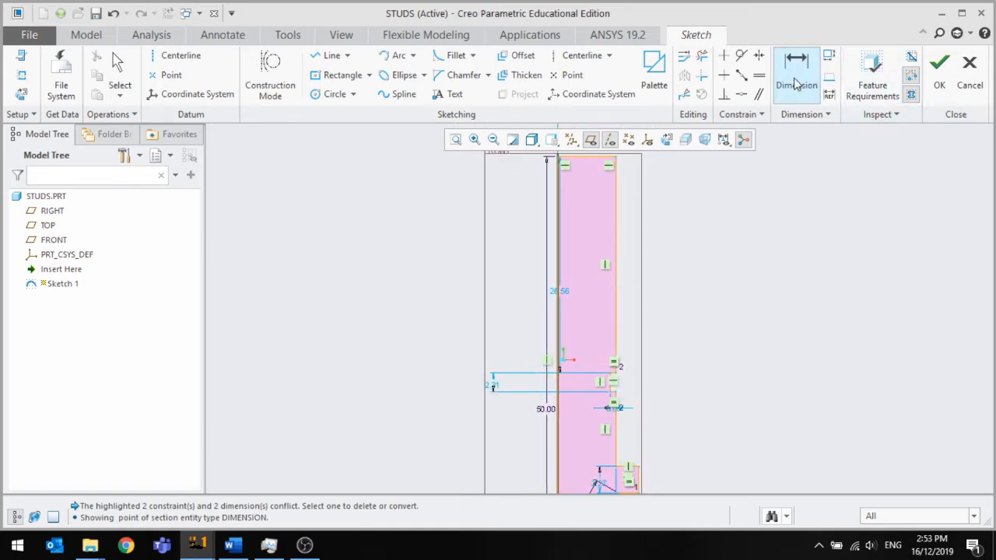
{"action": "left_click", "coordinate": [558, 332]}
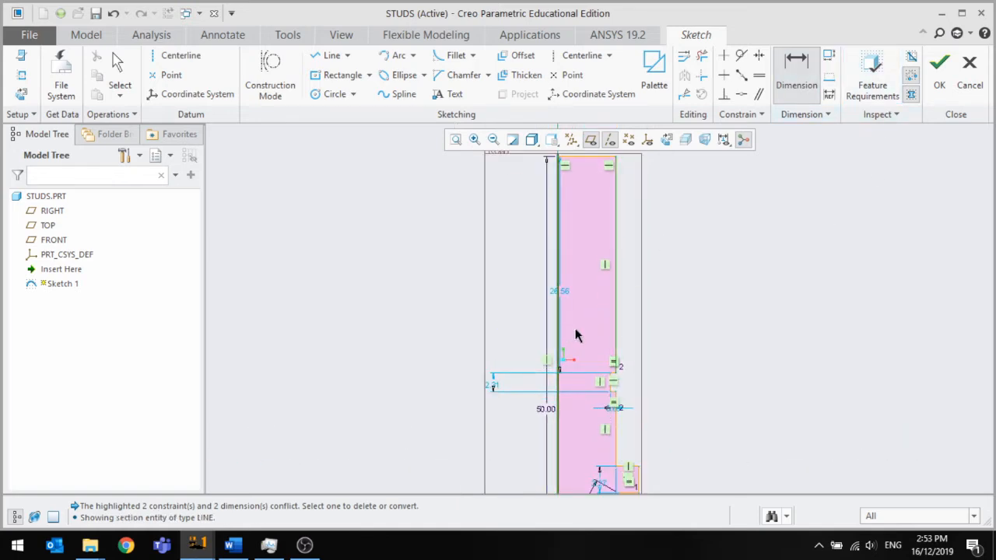
{"action": "middle_click", "coordinate": [583, 329]}
{"action": "type", "text": "4"}
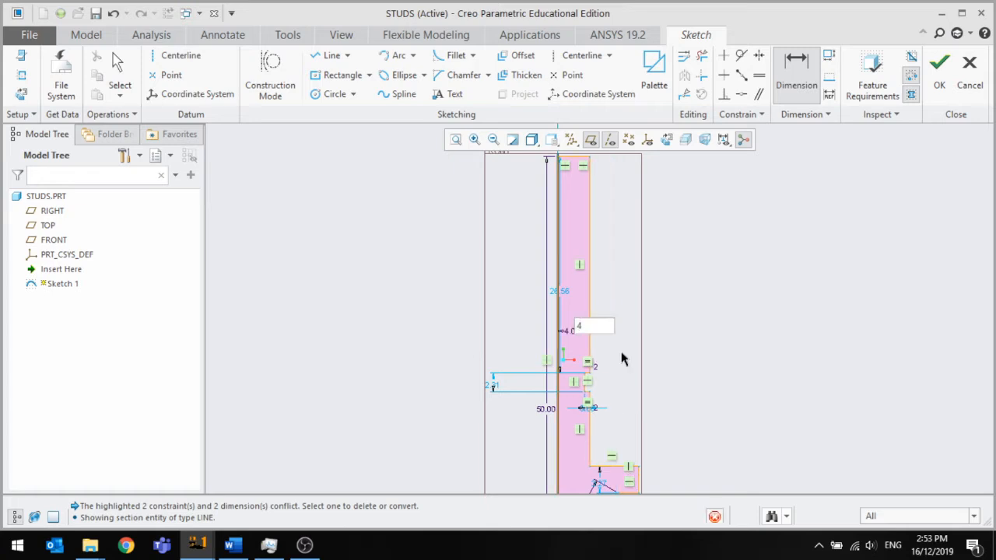
{"action": "key", "text": "Return"}
Dimension the length of the upper shank's outer edge above the groove
{"action": "scroll", "coordinate": [606, 361], "scroll_direction": "up", "scroll_amount": 2}
{"action": "scroll", "coordinate": [575, 291], "scroll_direction": "down", "scroll_amount": 1}
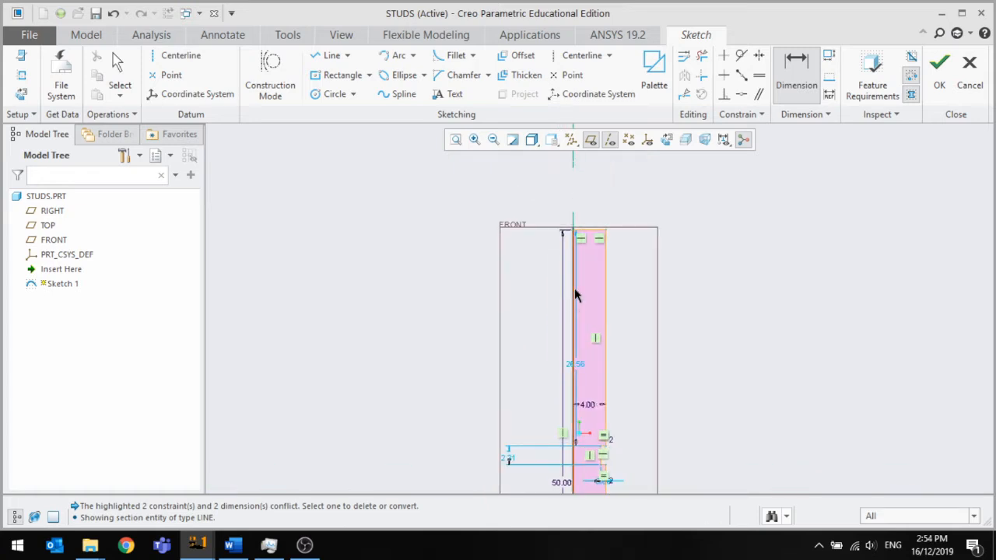
{"action": "scroll", "coordinate": [595, 412], "scroll_direction": "up", "scroll_amount": 2}
{"action": "scroll", "coordinate": [605, 389], "scroll_direction": "down", "scroll_amount": 4}
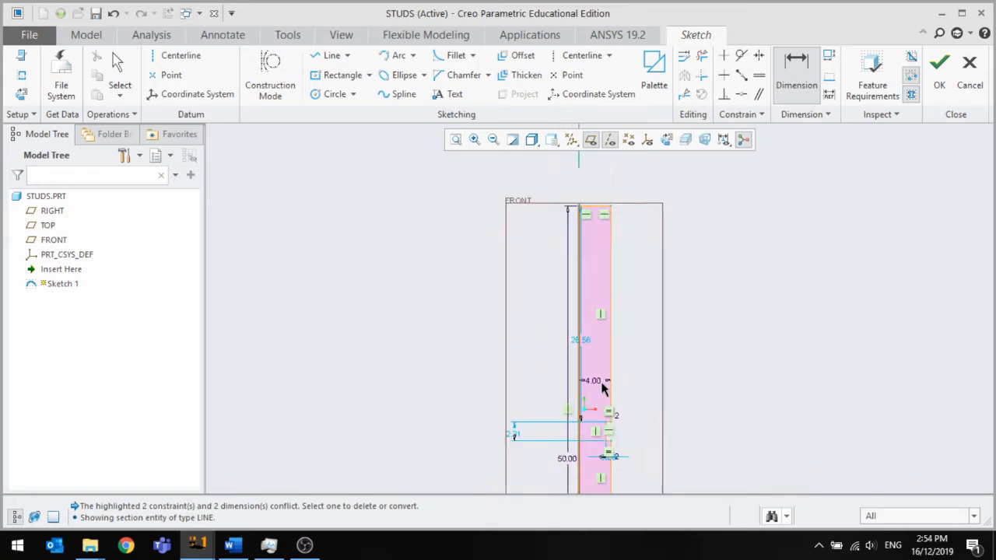
{"action": "left_click", "coordinate": [616, 328]}
{"action": "middle_click", "coordinate": [666, 319]}
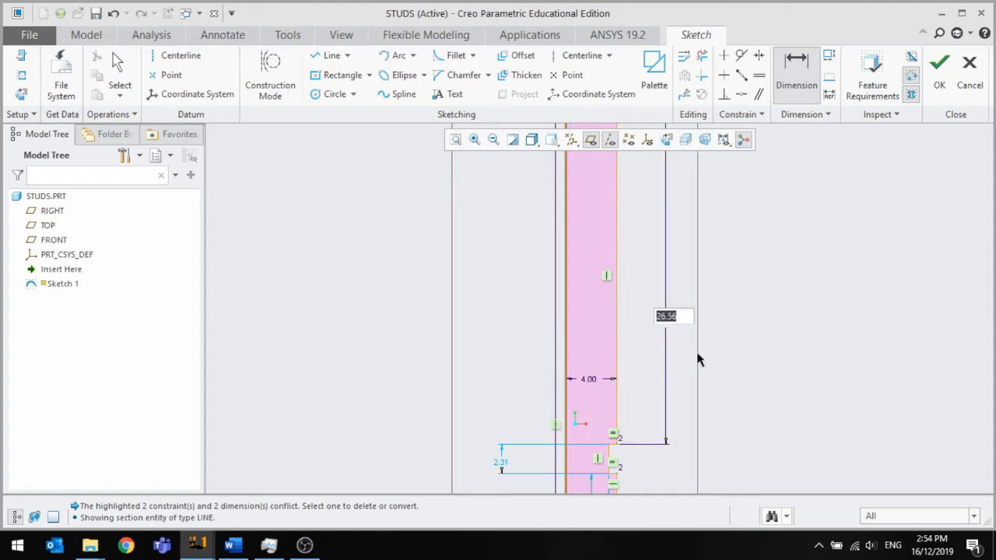
Set the height of the collar above the groove in the stud profile to 2
{"action": "key", "text": "BackSpace"}
{"action": "scroll", "coordinate": [696, 351], "scroll_direction": "up", "scroll_amount": 2}
{"action": "scroll", "coordinate": [658, 373], "scroll_direction": "up", "scroll_amount": 2}
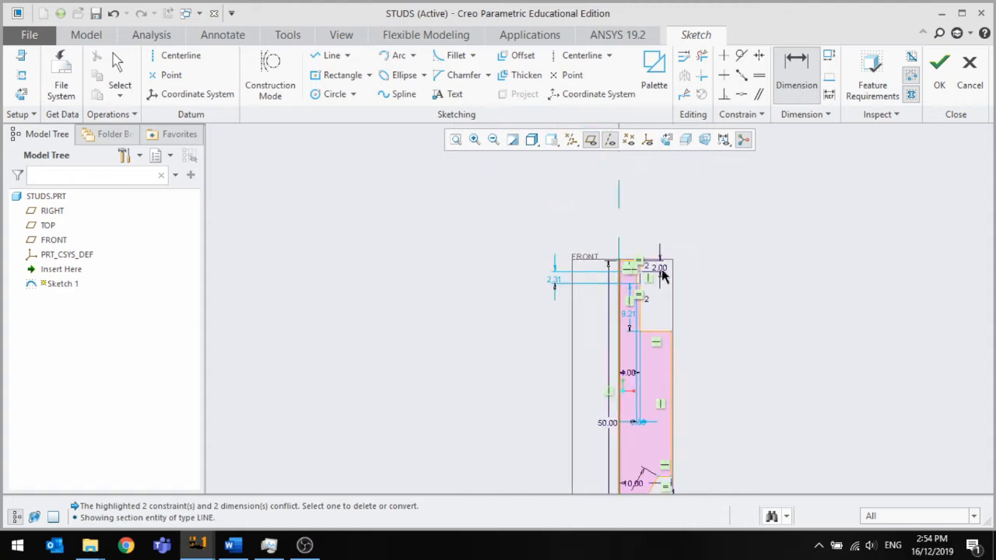
Set the vertical height of the groove near the profile's upper end to 2
{"action": "scroll", "coordinate": [663, 276], "scroll_direction": "down", "scroll_amount": 3}
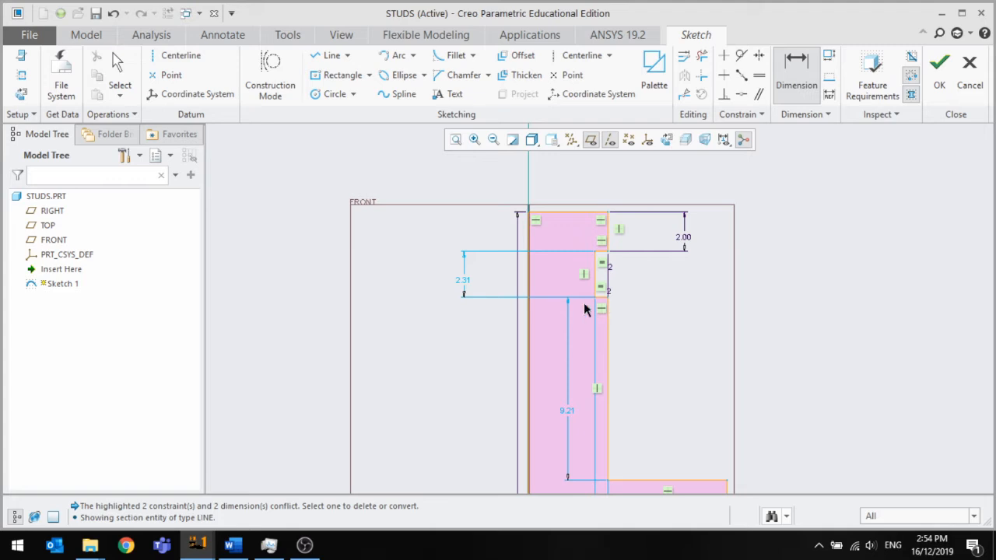
{"action": "double_click", "coordinate": [470, 285]}
{"action": "key", "text": "BackSpace"}
{"action": "type", "text": "2"}
{"action": "key", "text": "Return"}
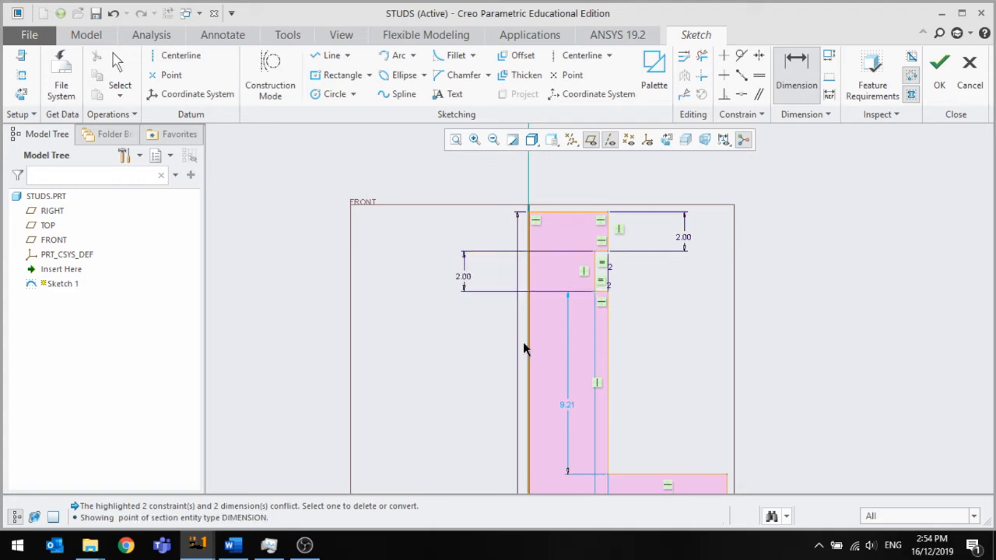
Dimension the vertical edge between the groove and the wide flange
{"action": "scroll", "coordinate": [651, 329], "scroll_direction": "up", "scroll_amount": 3}
{"action": "scroll", "coordinate": [623, 377], "scroll_direction": "down", "scroll_amount": 3}
{"action": "left_click", "coordinate": [627, 302]}
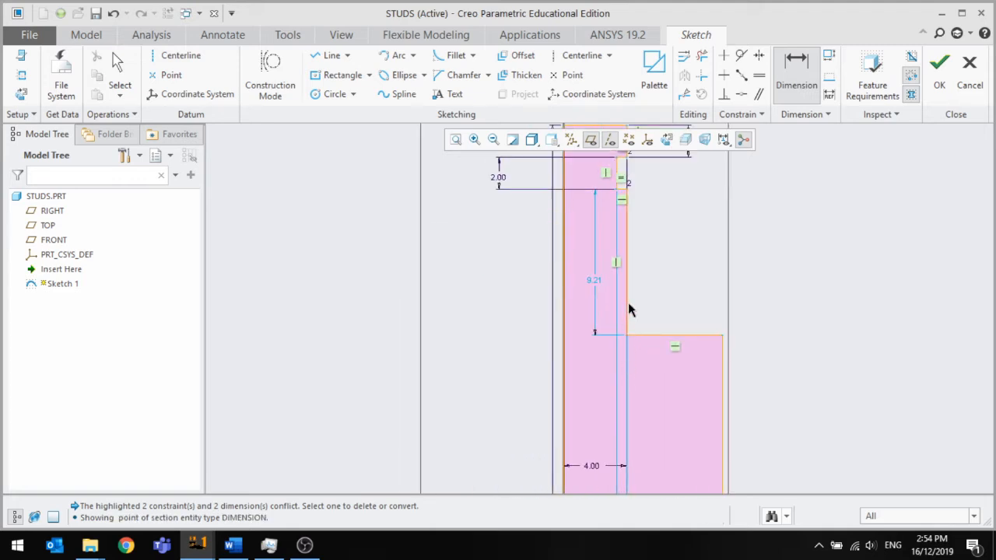
{"action": "middle_click", "coordinate": [778, 286]}
{"action": "scroll", "coordinate": [721, 356], "scroll_direction": "up", "scroll_amount": 3}
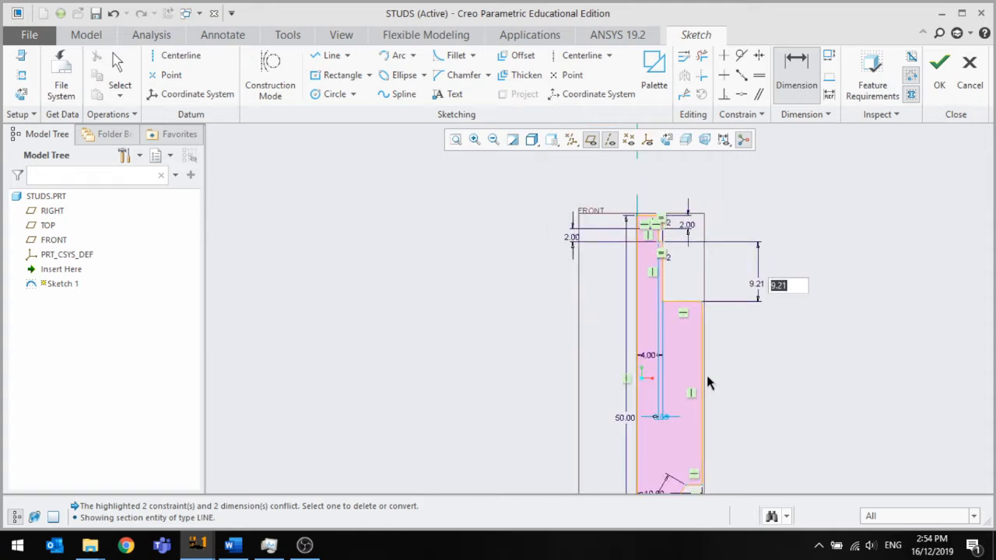
Dimension the flange's outer vertical edge, deleting the conflicting dimension between the groove and the flange
{"action": "left_click", "coordinate": [702, 385]}
{"action": "middle_click", "coordinate": [744, 386]}
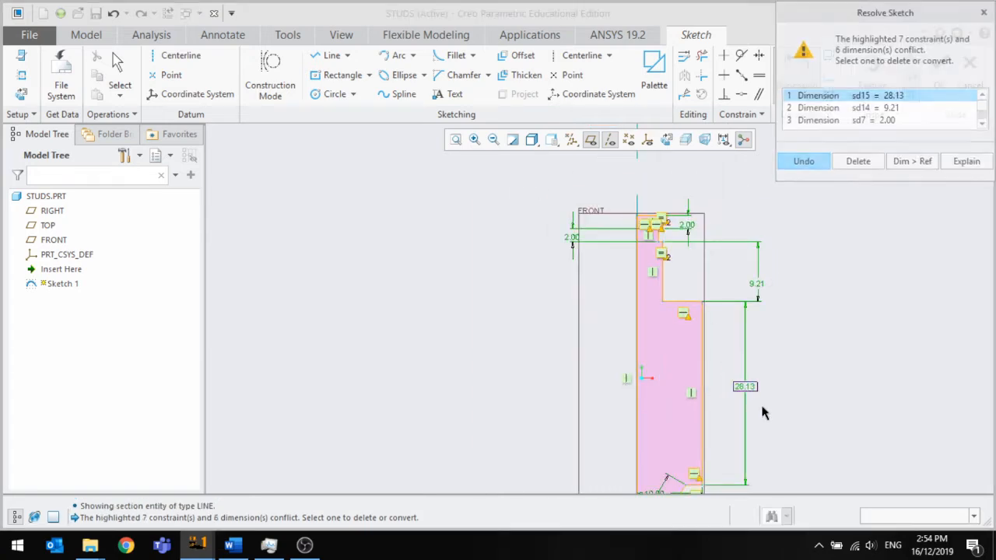
{"action": "left_click", "coordinate": [904, 107]}
{"action": "left_click", "coordinate": [856, 162]}
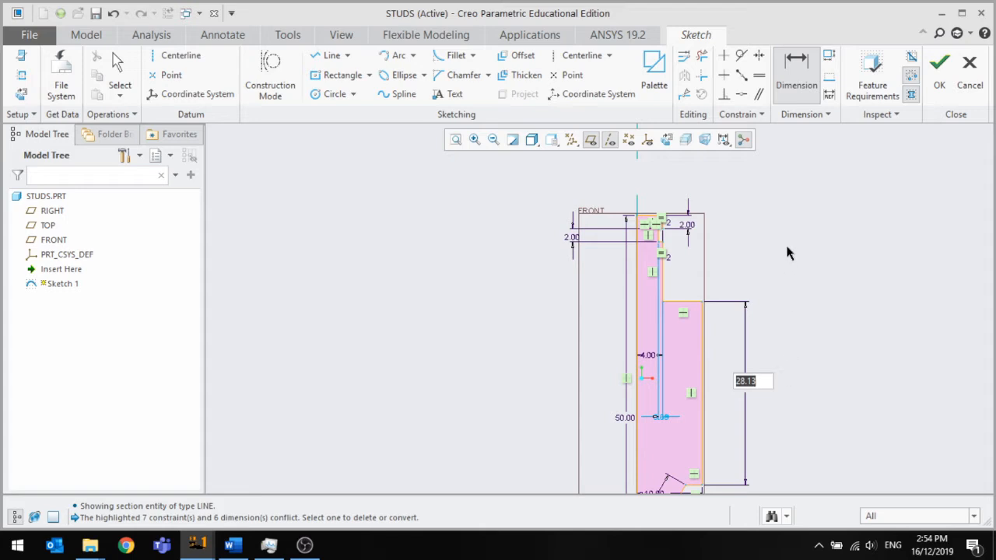
Set the height of the flange's outer vertical edge to 10
{"action": "scroll", "coordinate": [787, 247], "scroll_direction": "up", "scroll_amount": 3}
{"action": "scroll", "coordinate": [789, 340], "scroll_direction": "down", "scroll_amount": 3}
{"action": "scroll", "coordinate": [775, 307], "scroll_direction": "up", "scroll_amount": 2}
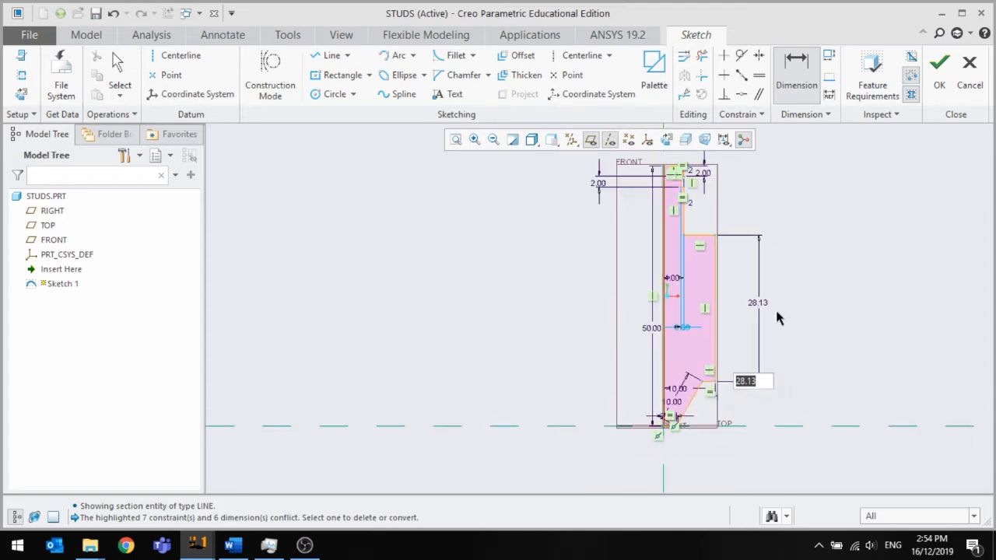
{"action": "scroll", "coordinate": [779, 310], "scroll_direction": "down", "scroll_amount": 2}
{"action": "type", "text": "10"}
{"action": "key", "text": "Return"}
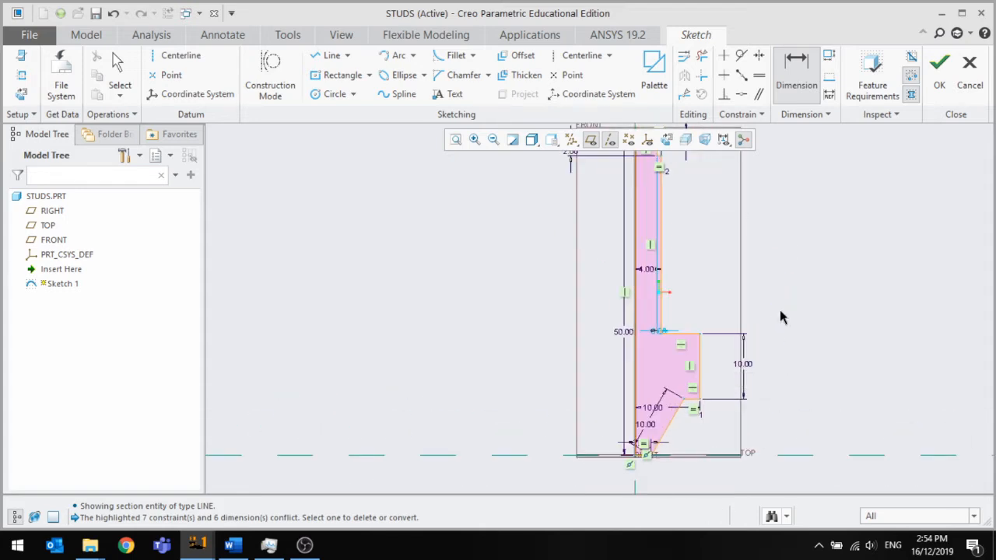
Draw lines from the slanted edge's upper corner inward and down to the base, plus a vertical line up from the base's outer corner
{"action": "scroll", "coordinate": [668, 366], "scroll_direction": "up", "scroll_amount": 2}
{"action": "scroll", "coordinate": [658, 374], "scroll_direction": "down", "scroll_amount": 3}
{"action": "scroll", "coordinate": [657, 378], "scroll_direction": "up", "scroll_amount": 1}
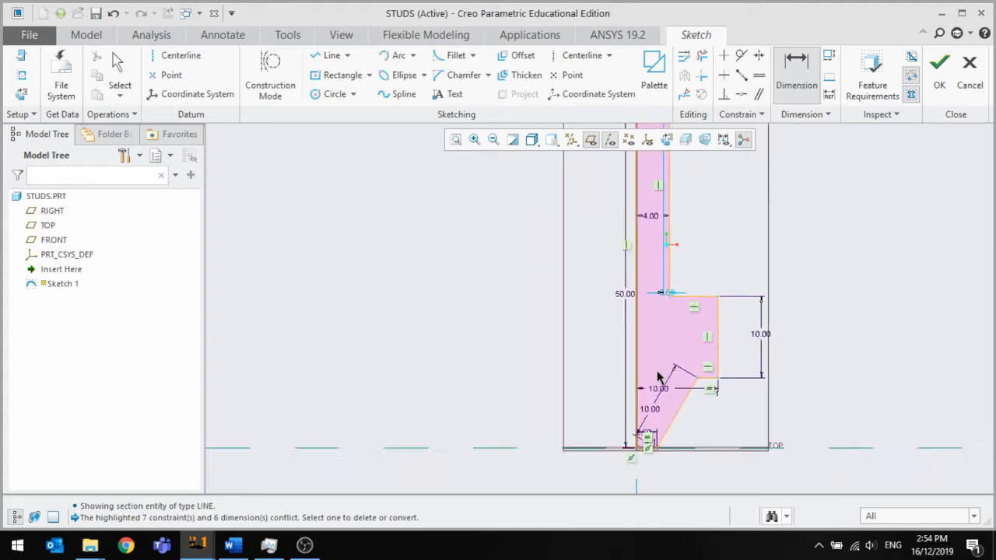
{"action": "scroll", "coordinate": [669, 378], "scroll_direction": "down", "scroll_amount": 2}
{"action": "left_click", "coordinate": [328, 55]}
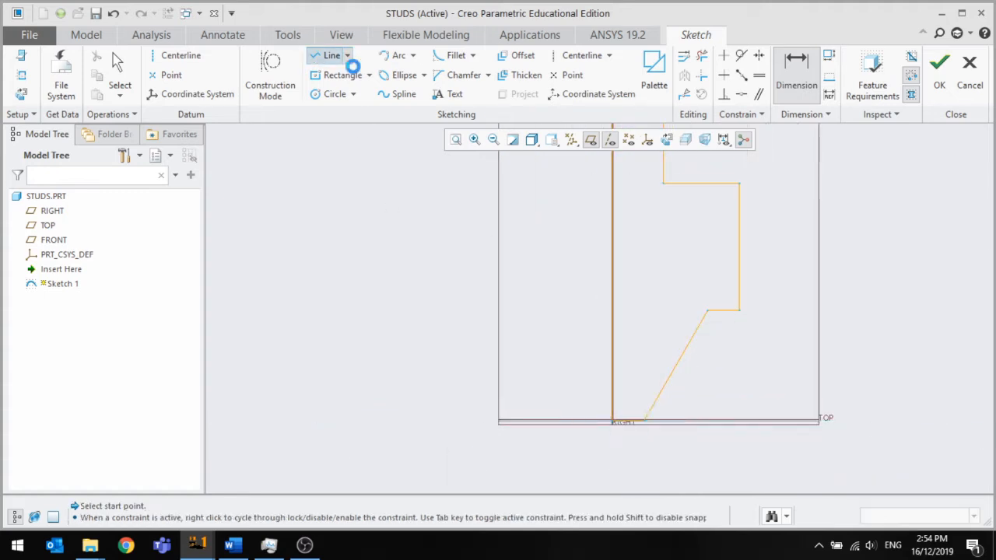
{"action": "left_click", "coordinate": [707, 310]}
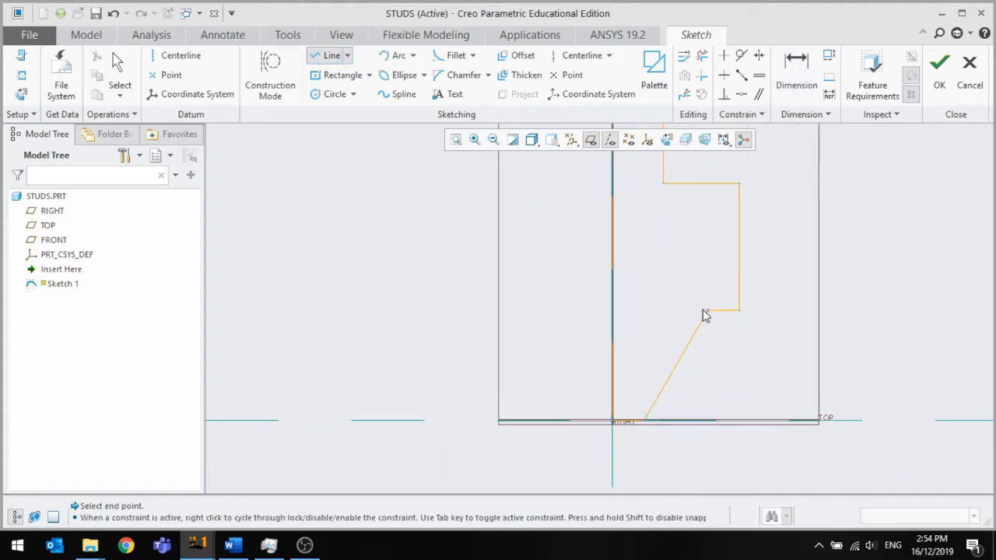
{"action": "left_click", "coordinate": [631, 310]}
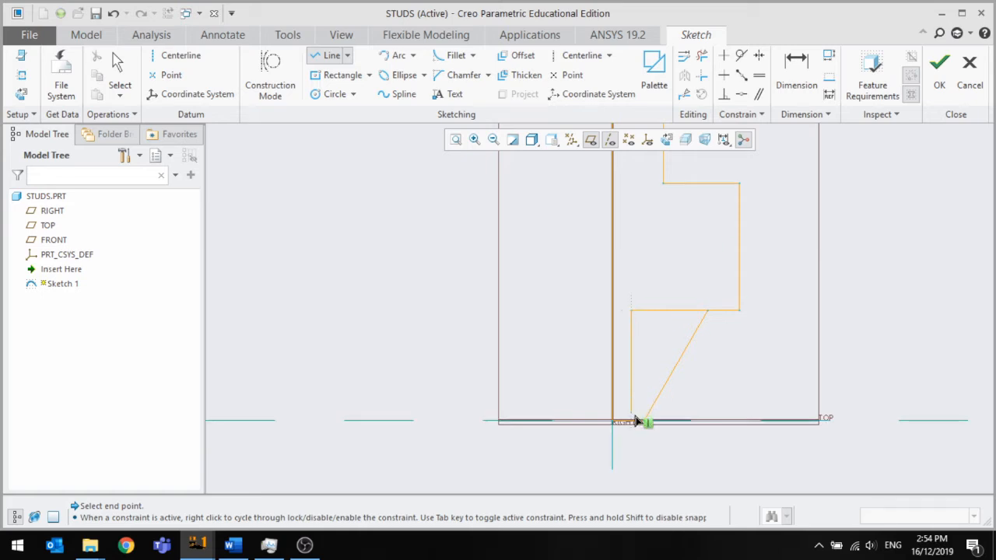
{"action": "left_click", "coordinate": [637, 421]}
{"action": "scroll", "coordinate": [640, 423], "scroll_direction": "down", "scroll_amount": 2}
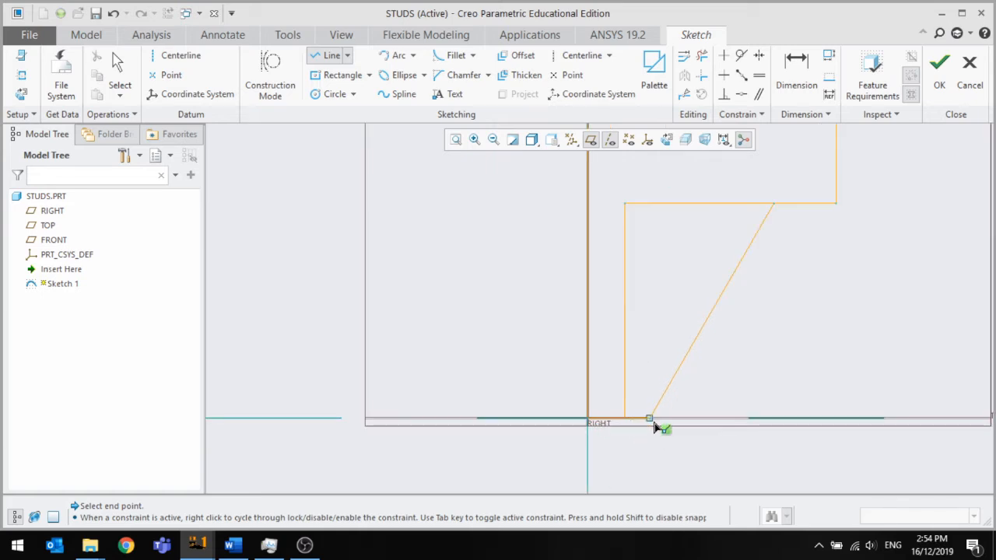
{"action": "left_click", "coordinate": [649, 419]}
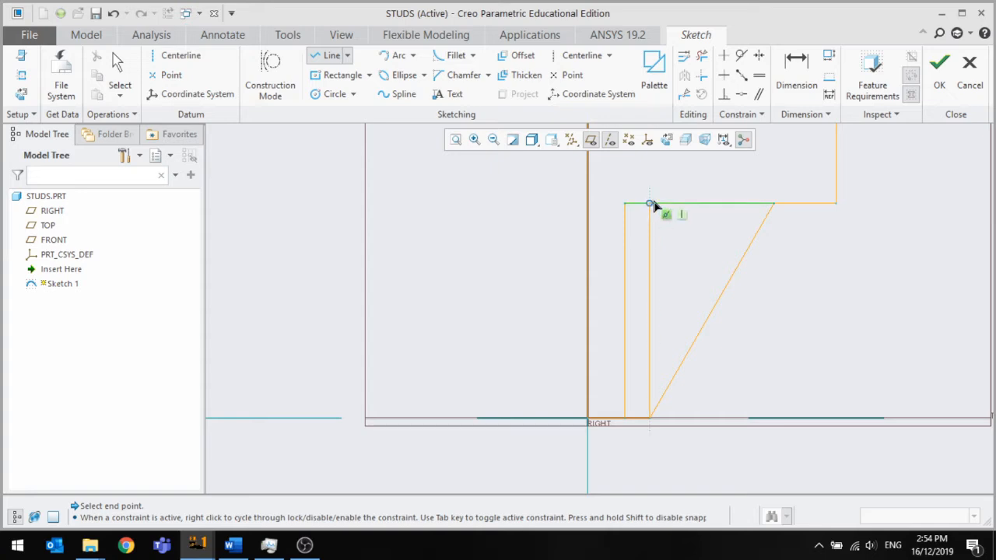
{"action": "left_click", "coordinate": [650, 204]}
{"action": "middle_click", "coordinate": [607, 252]}
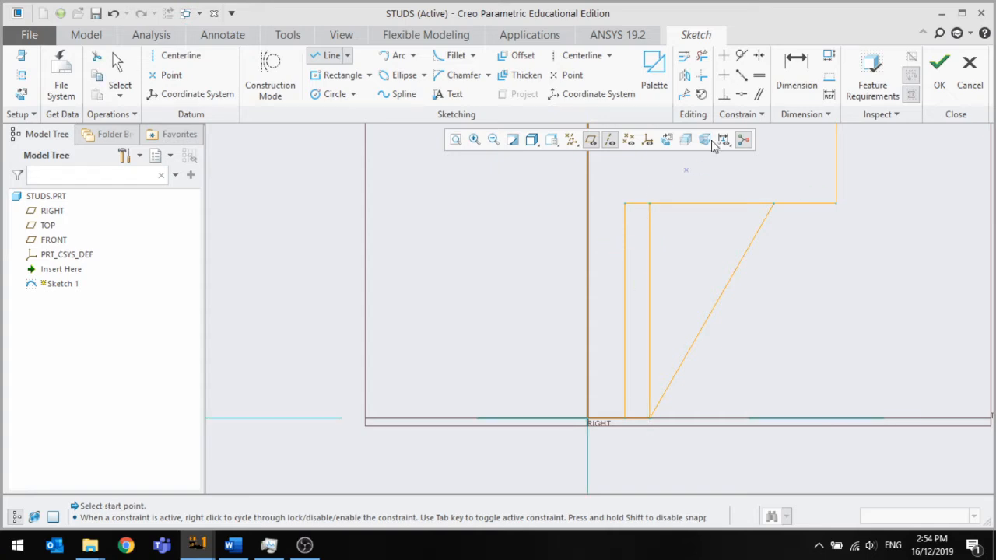
Trim away the slanted edge and the surplus inner lines to leave a straight lower shank, and finish the sketch
{"action": "left_click", "coordinate": [701, 56]}
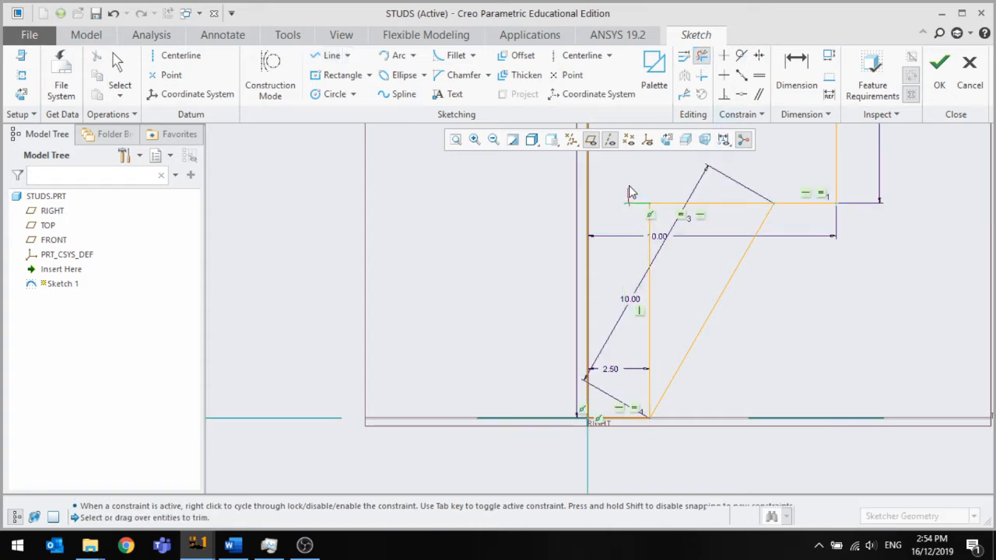
{"action": "left_click_drag", "start_coordinate": [630, 187], "coordinate": [754, 318]}
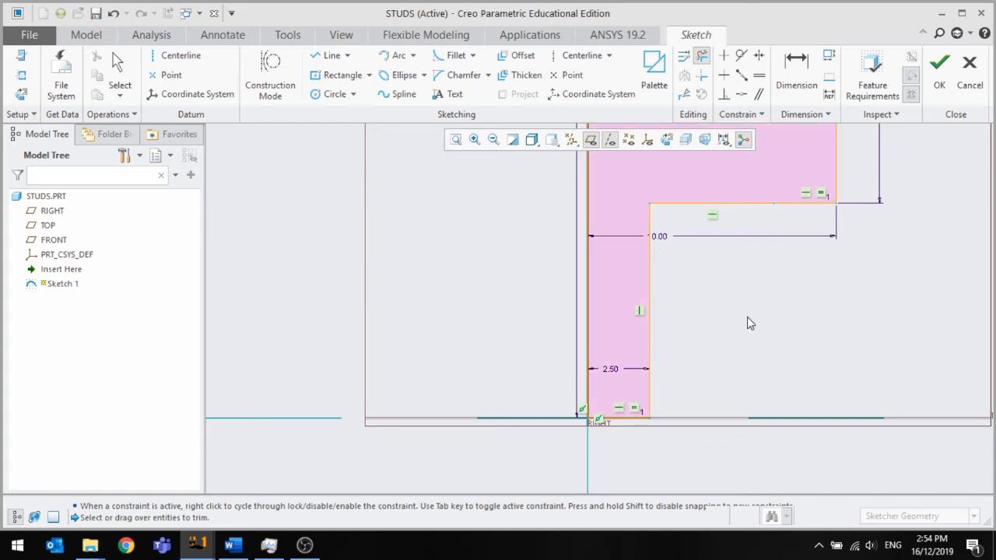
{"action": "middle_click", "coordinate": [747, 317]}
{"action": "scroll", "coordinate": [688, 411], "scroll_direction": "down", "scroll_amount": 8}
{"action": "scroll", "coordinate": [690, 204], "scroll_direction": "up", "scroll_amount": 5}
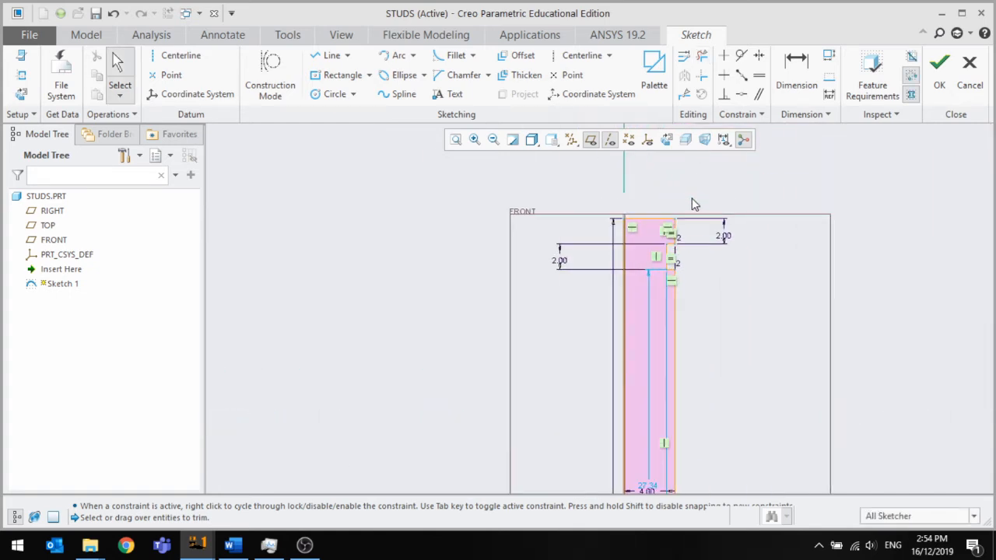
{"action": "left_click", "coordinate": [933, 74]}
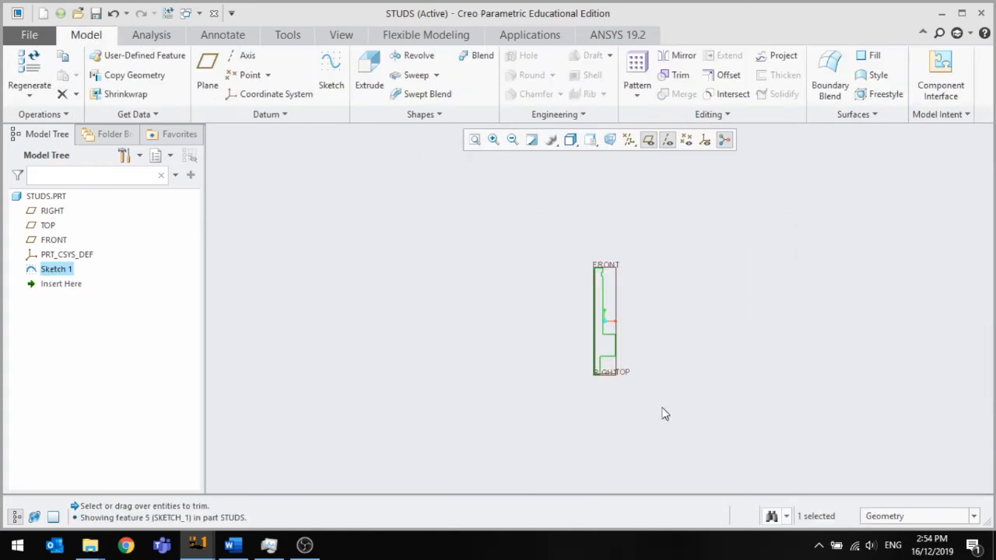
Revolve the stud profile 360° about its long vertical centre edge and view the solid in the default orientation
{"action": "left_click_drag", "start_coordinate": [537, 233], "coordinate": [537, 233]}
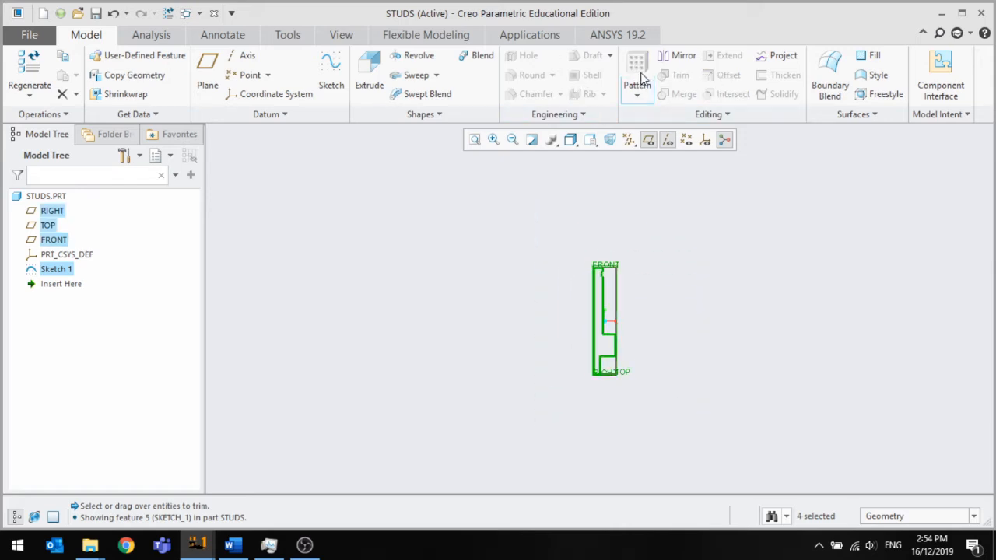
{"action": "left_click", "coordinate": [419, 57]}
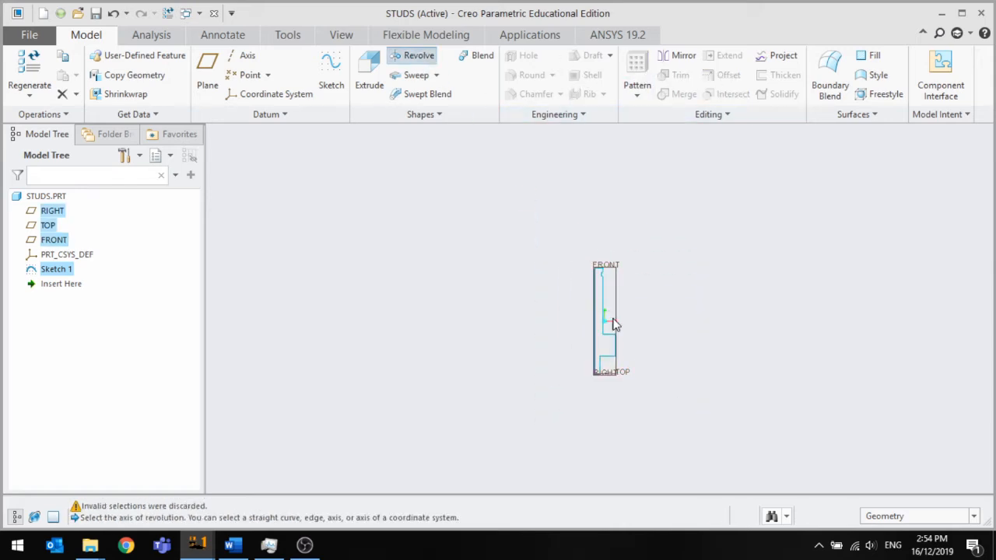
{"action": "left_click", "coordinate": [581, 322]}
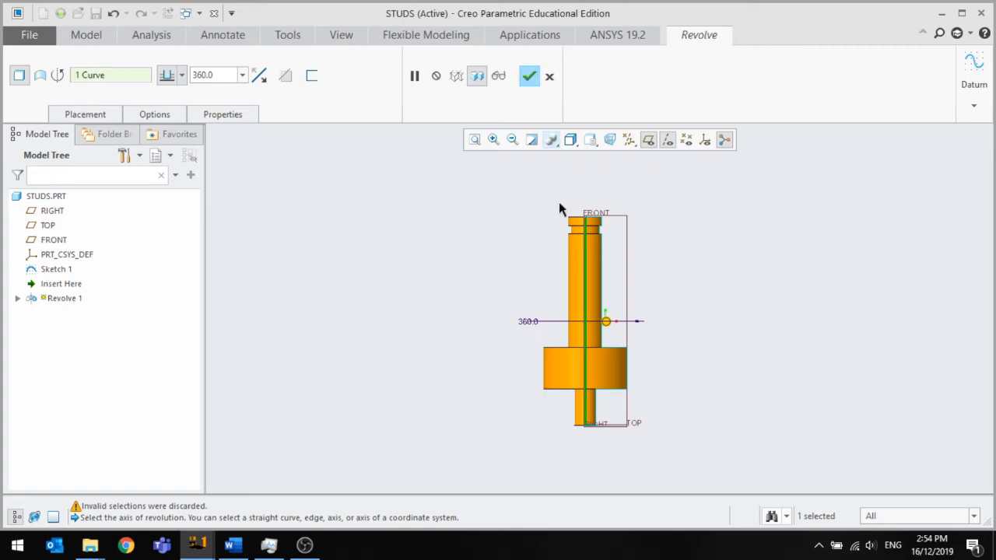
{"action": "key", "text": "ctrl+d"}
{"action": "left_click", "coordinate": [528, 76]}
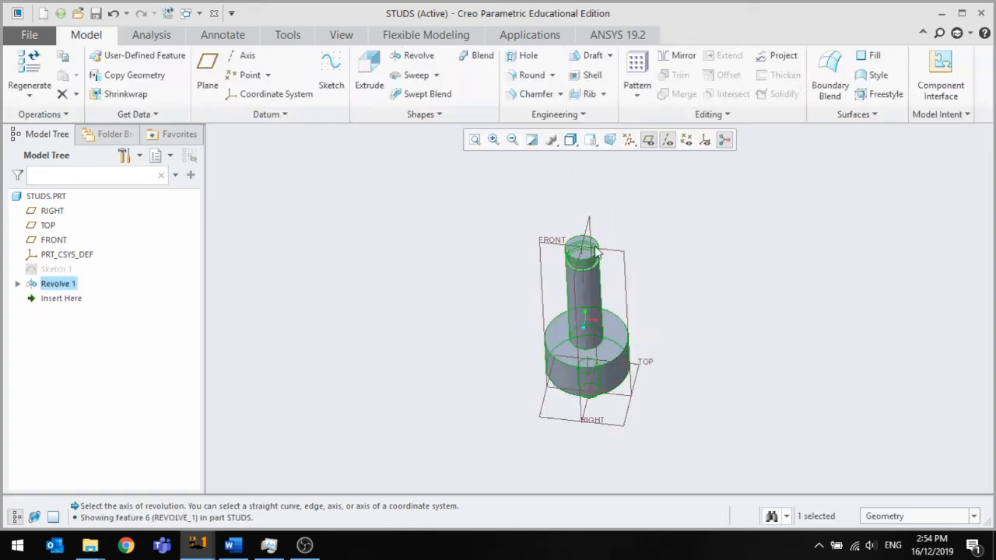
Start an Extrude sketch on the flange's upper ring-shaped face
{"action": "scroll", "coordinate": [602, 346], "scroll_direction": "down", "scroll_amount": 4}
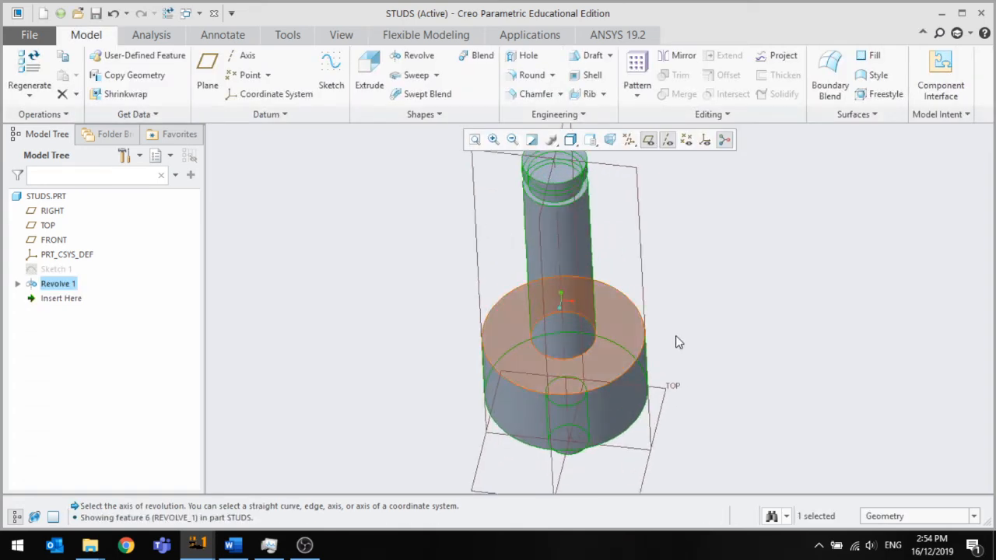
{"action": "left_click", "coordinate": [610, 332]}
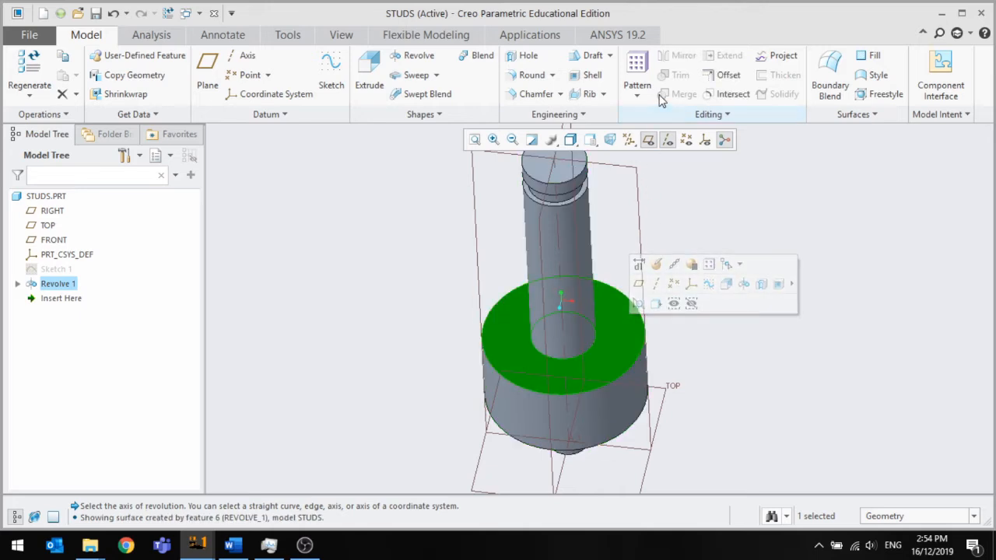
{"action": "left_click", "coordinate": [368, 78]}
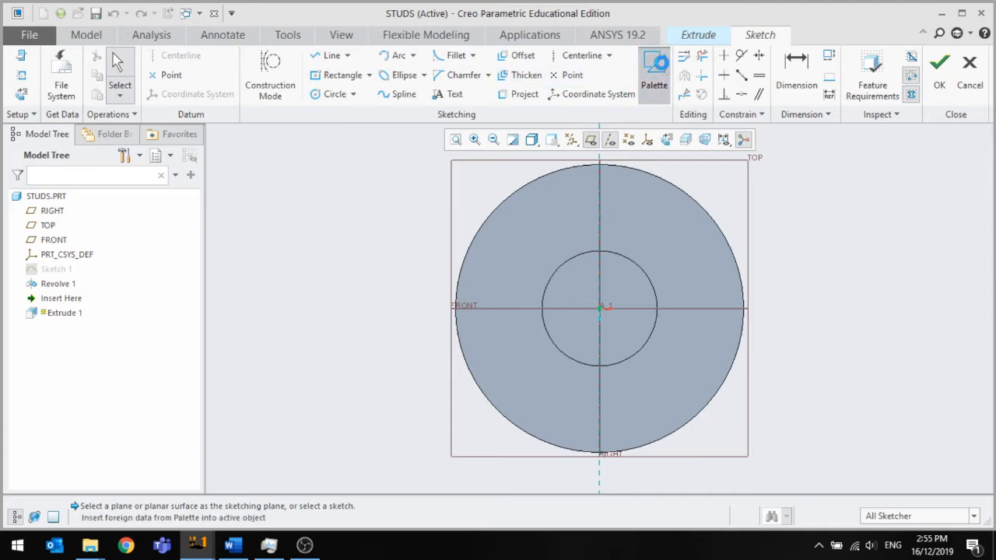
Insert a 6-Sided Hexagon from the sketcher palette, centred on the stud axis and scaled to about 9.62, just inside the flange's outline
{"action": "left_click", "coordinate": [654, 74]}
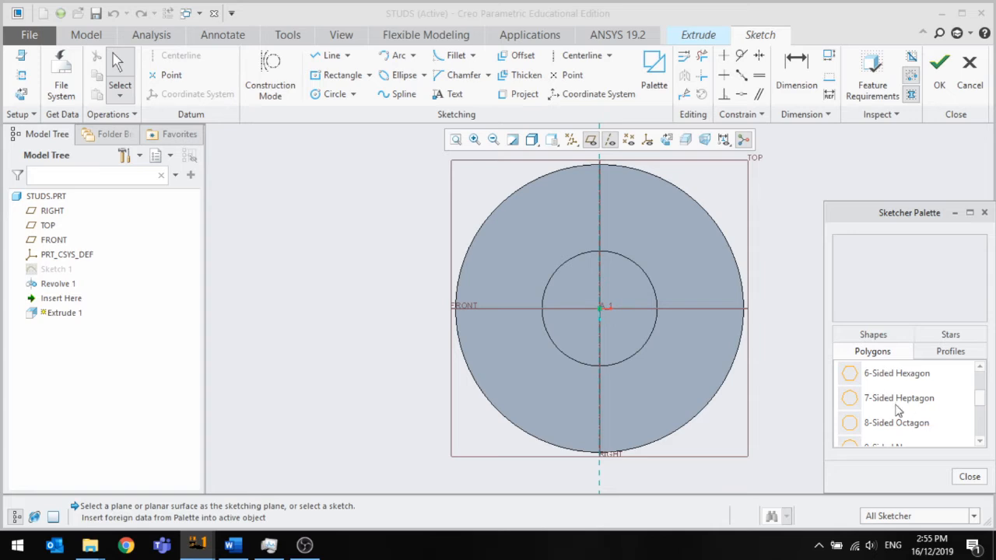
{"action": "left_click", "coordinate": [908, 380]}
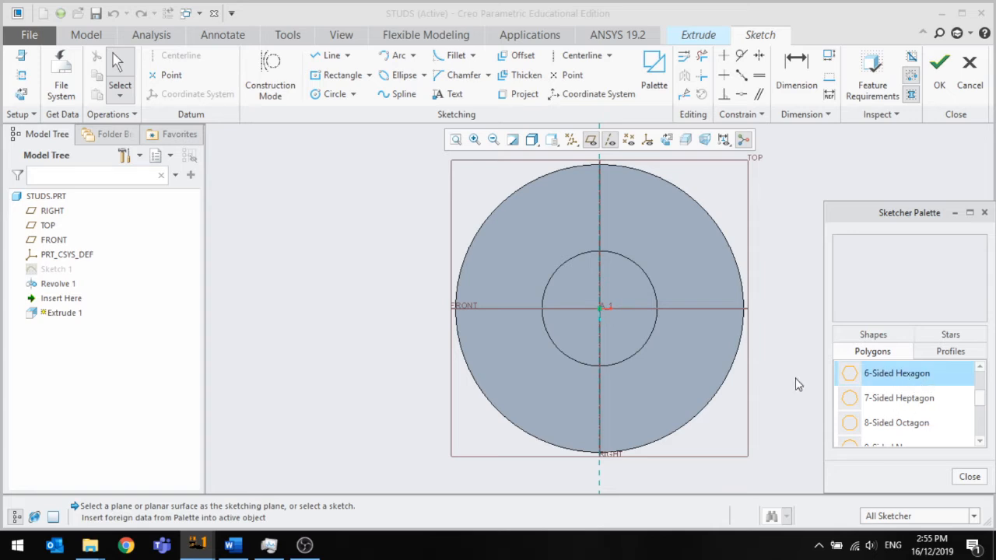
{"action": "left_click", "coordinate": [303, 310]}
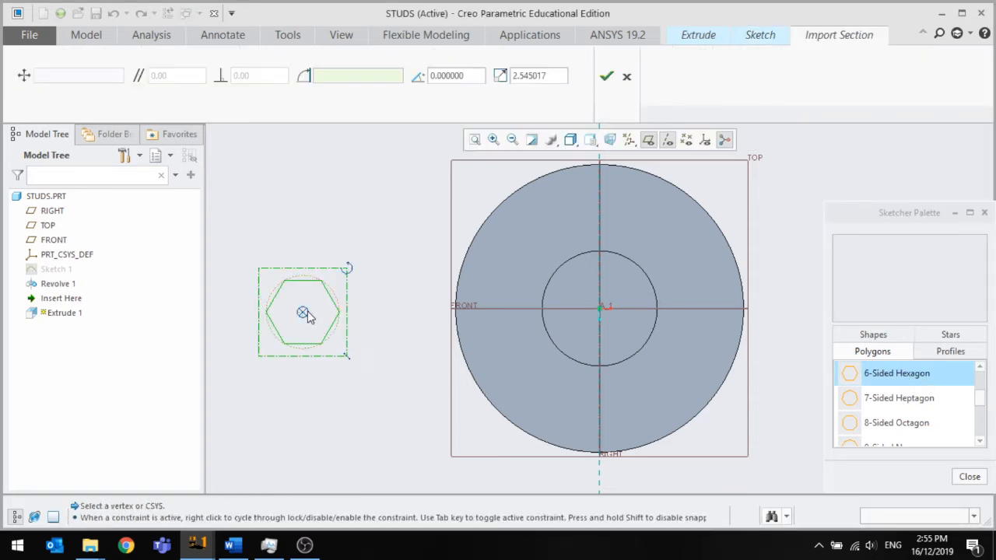
{"action": "left_click_drag", "start_coordinate": [305, 311], "coordinate": [600, 309]}
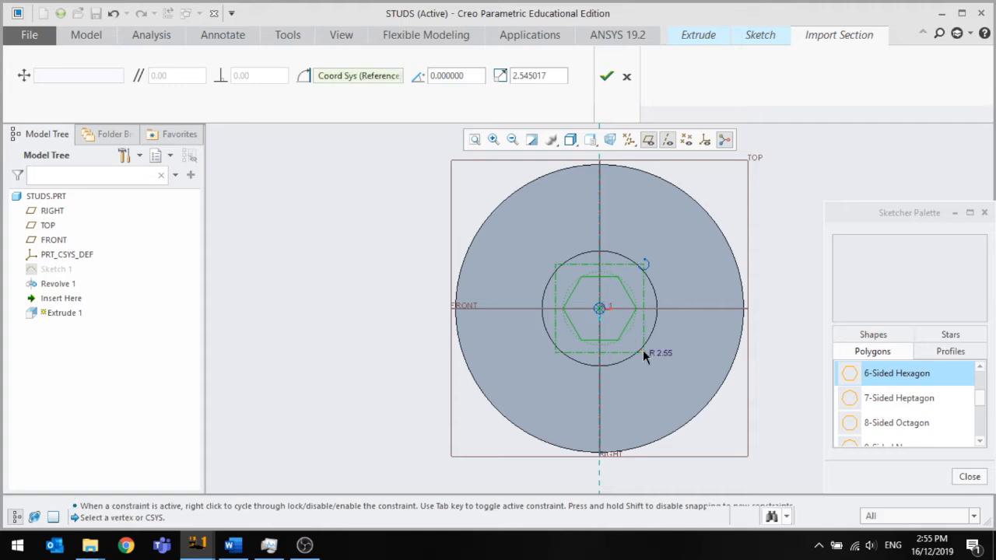
{"action": "left_click_drag", "start_coordinate": [643, 351], "coordinate": [755, 489]}
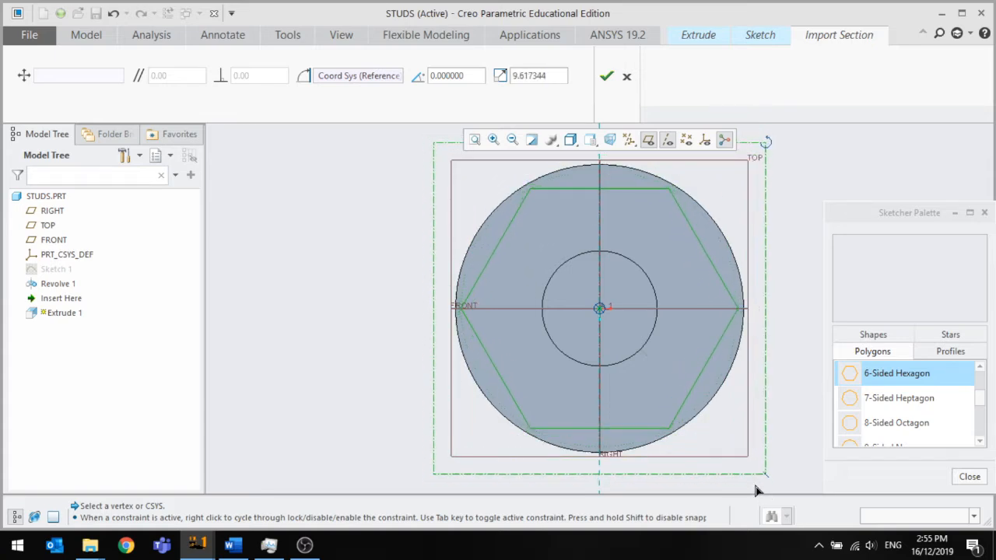
{"action": "left_click", "coordinate": [970, 476]}
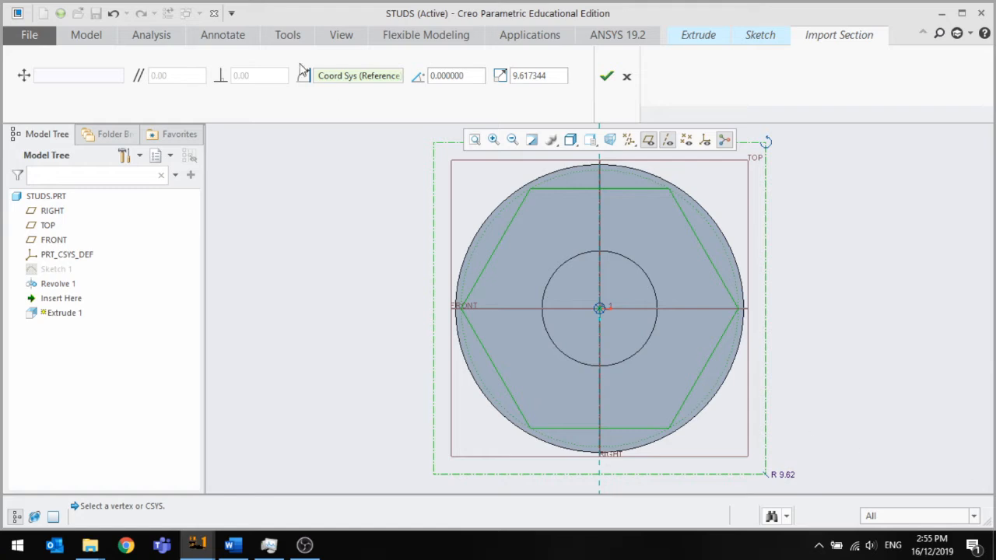
{"action": "middle_click", "coordinate": [797, 246]}
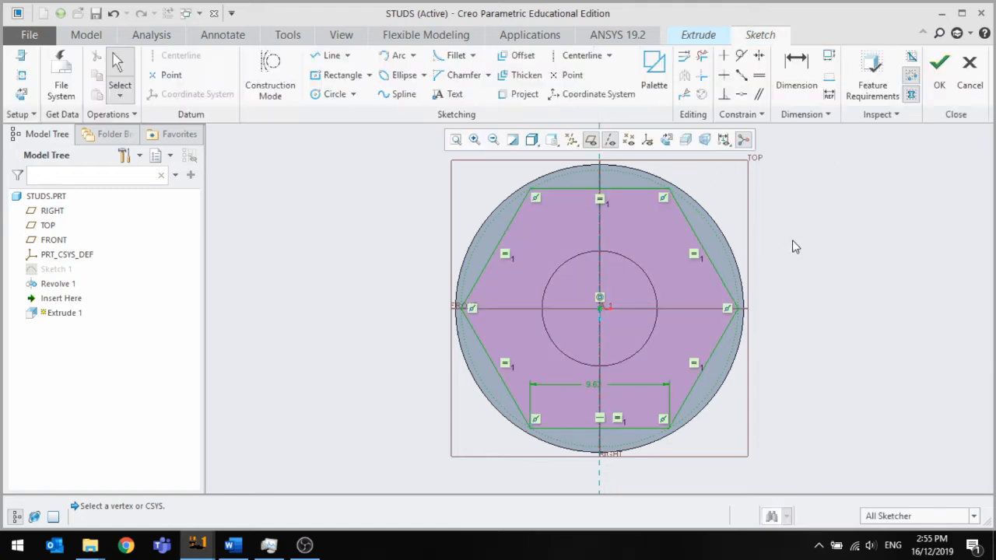
Draw a circle centred on the stud axis around the hexagon, matching the flange's outer edge, and finish the sketch
{"action": "left_click", "coordinate": [336, 94]}
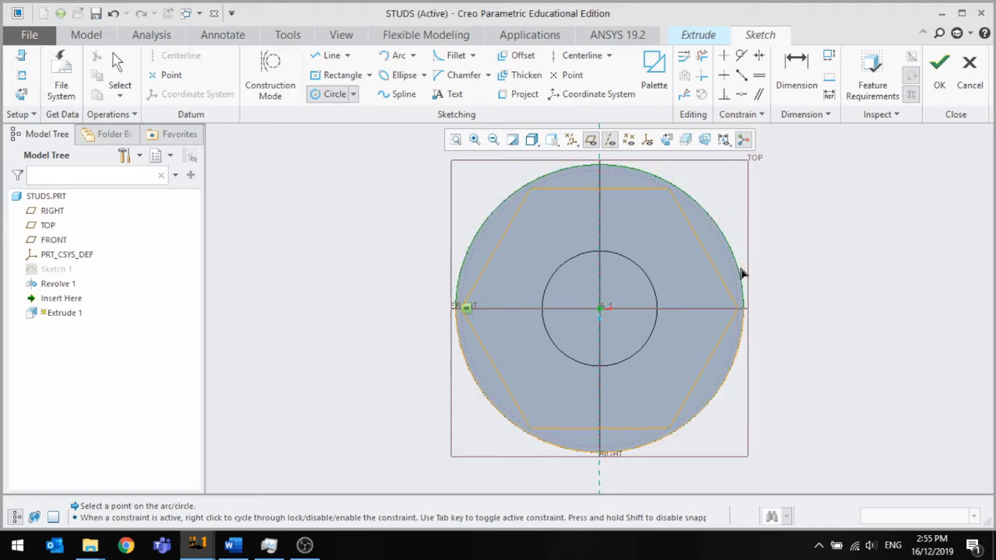
{"action": "left_click", "coordinate": [740, 271]}
{"action": "middle_click", "coordinate": [774, 273]}
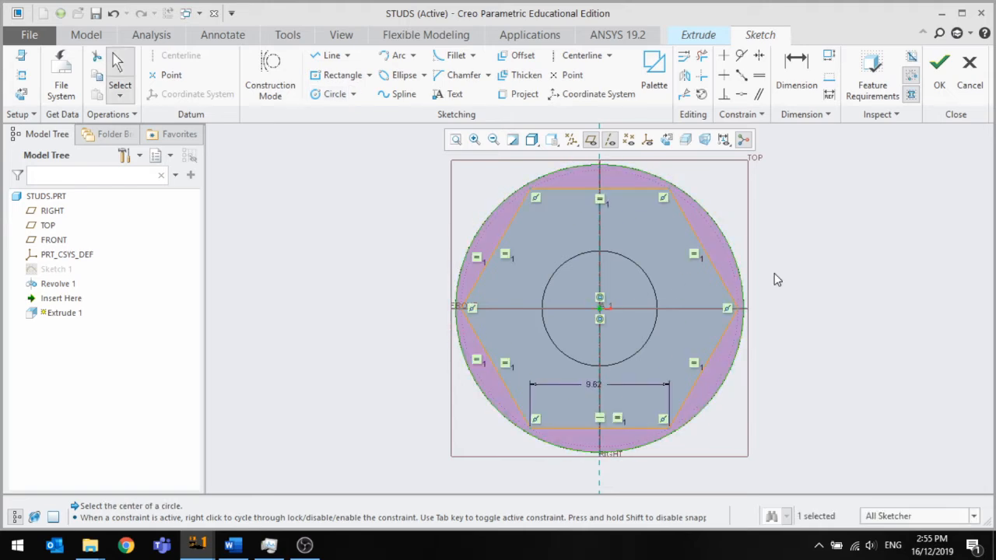
{"action": "left_click", "coordinate": [939, 65]}
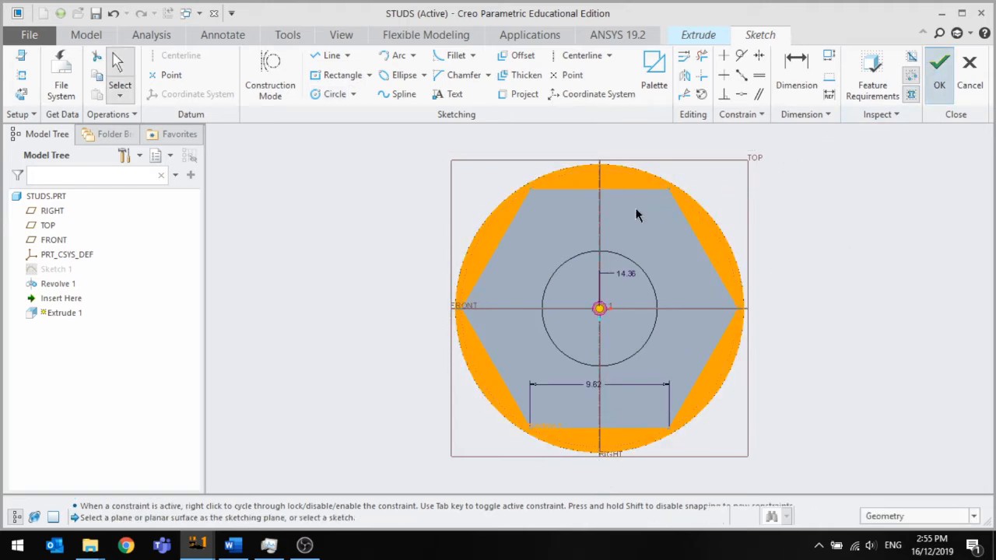
Make the extrusion remove the material outside the hexagon, reversed to run down through the flange at a depth of 14.36
{"action": "scroll", "coordinate": [633, 178], "scroll_direction": "down", "scroll_amount": 4}
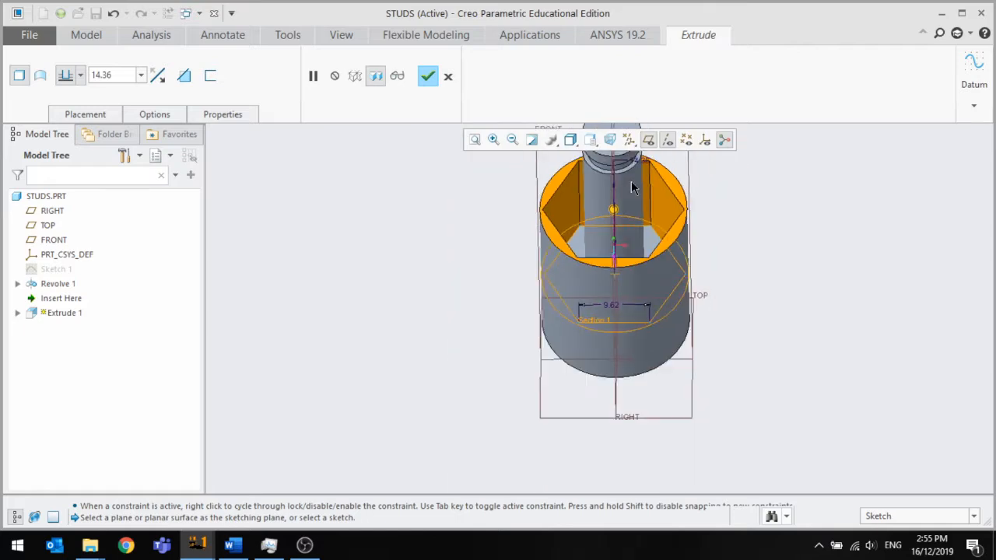
{"action": "left_click", "coordinate": [186, 79]}
{"action": "left_click", "coordinate": [158, 78]}
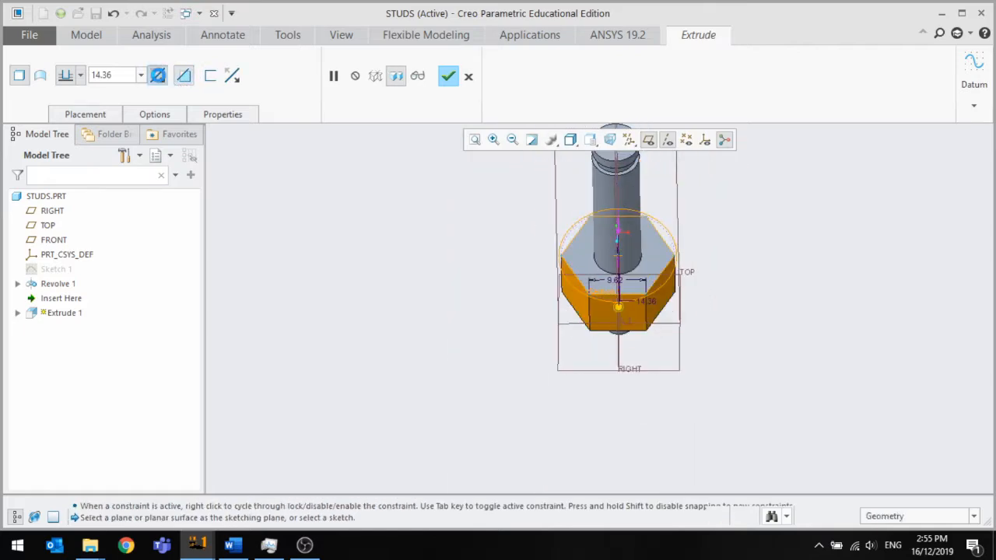
{"action": "middle_click_drag", "start_coordinate": [533, 247], "coordinate": [552, 226]}
{"action": "scroll", "coordinate": [565, 276], "scroll_direction": "up", "scroll_amount": 2}
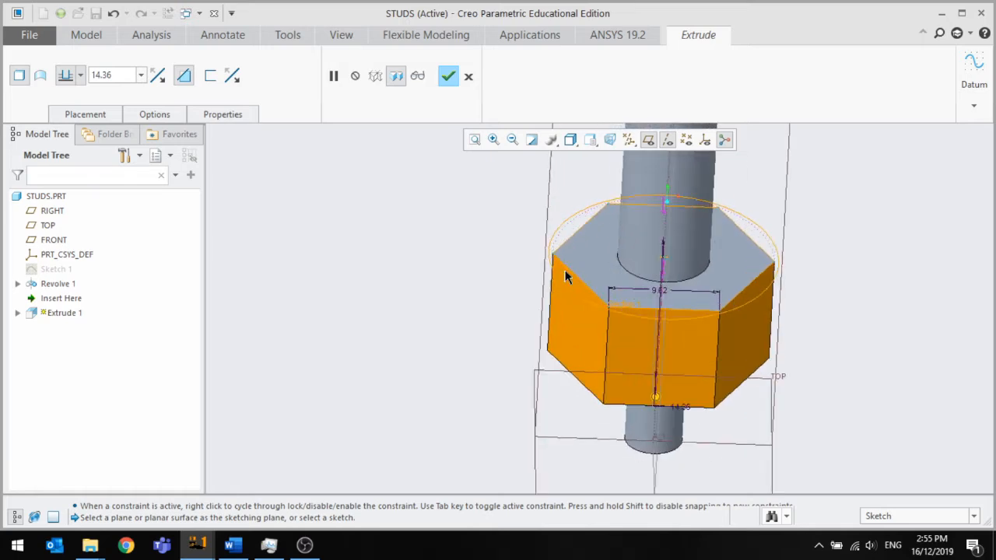
{"action": "scroll", "coordinate": [563, 267], "scroll_direction": "up", "scroll_amount": 2}
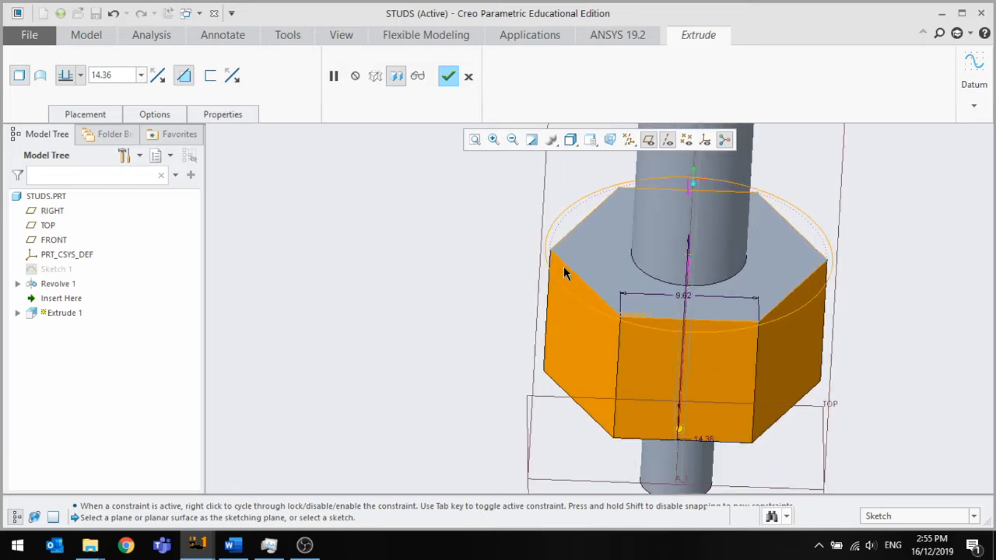
Set the hexagon's side length to 9 and complete the flange cut
{"action": "double_click", "coordinate": [685, 299]}
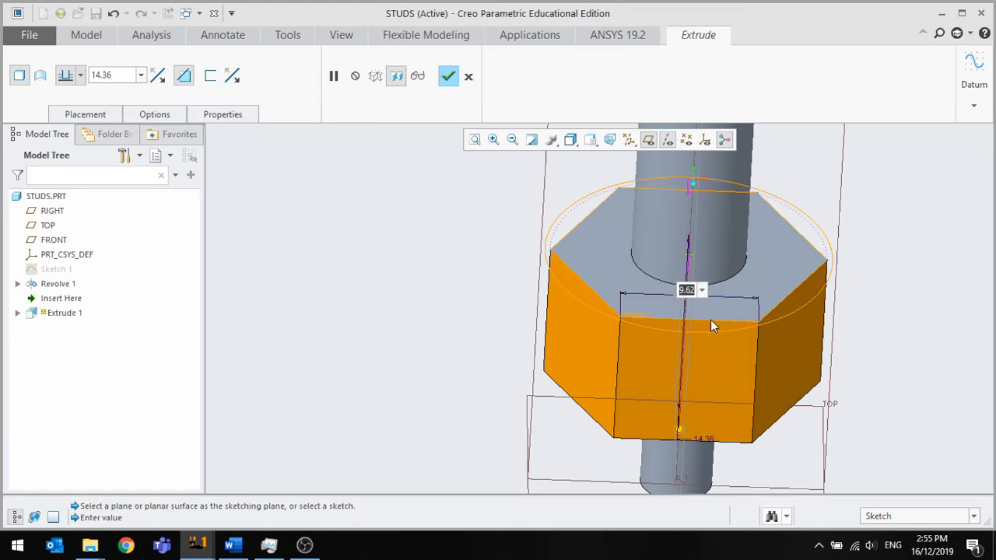
{"action": "type", "text": "8"}
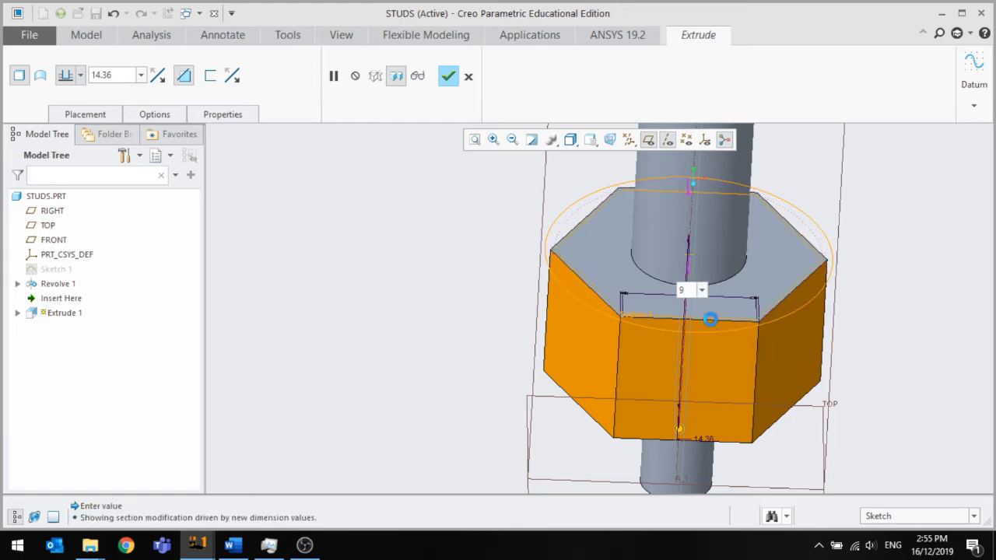
{"action": "key", "text": "Return"}
{"action": "left_click", "coordinate": [448, 75]}
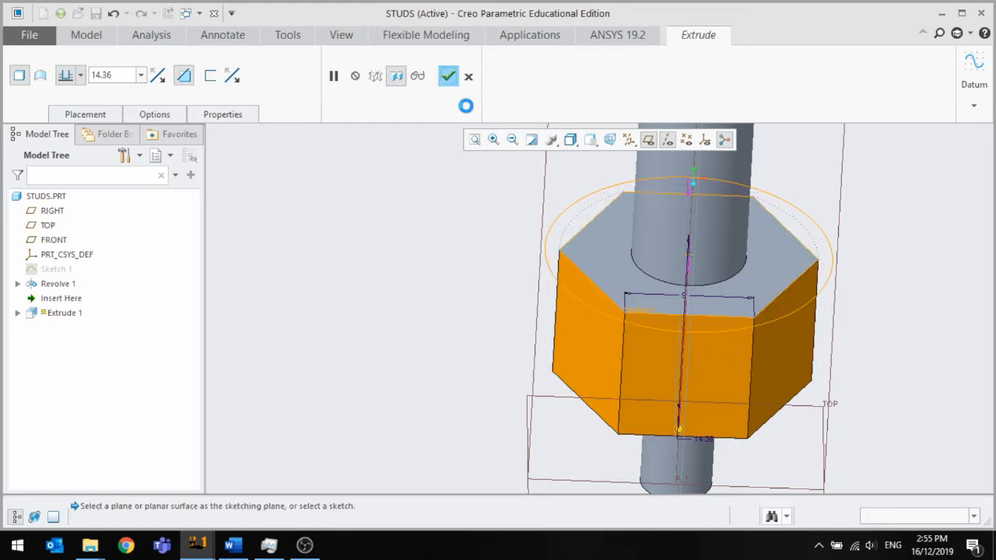
Round the shank's groove-side shoulder edge, the head's upper rim and the corner between head underside and neck with a 0.65 radius
{"action": "scroll", "coordinate": [432, 244], "scroll_direction": "down", "scroll_amount": 5}
{"action": "middle_click_drag", "start_coordinate": [436, 251], "coordinate": [493, 216]}
{"action": "scroll", "coordinate": [548, 342], "scroll_direction": "up", "scroll_amount": 5}
{"action": "scroll", "coordinate": [545, 350], "scroll_direction": "down", "scroll_amount": 5}
{"action": "scroll", "coordinate": [506, 202], "scroll_direction": "up", "scroll_amount": 5}
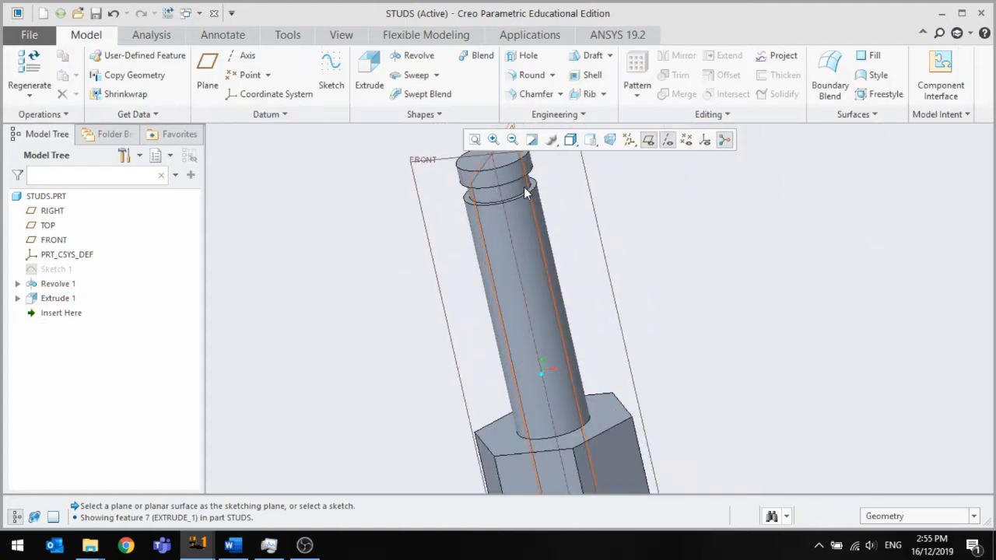
{"action": "scroll", "coordinate": [538, 351], "scroll_direction": "down", "scroll_amount": 2}
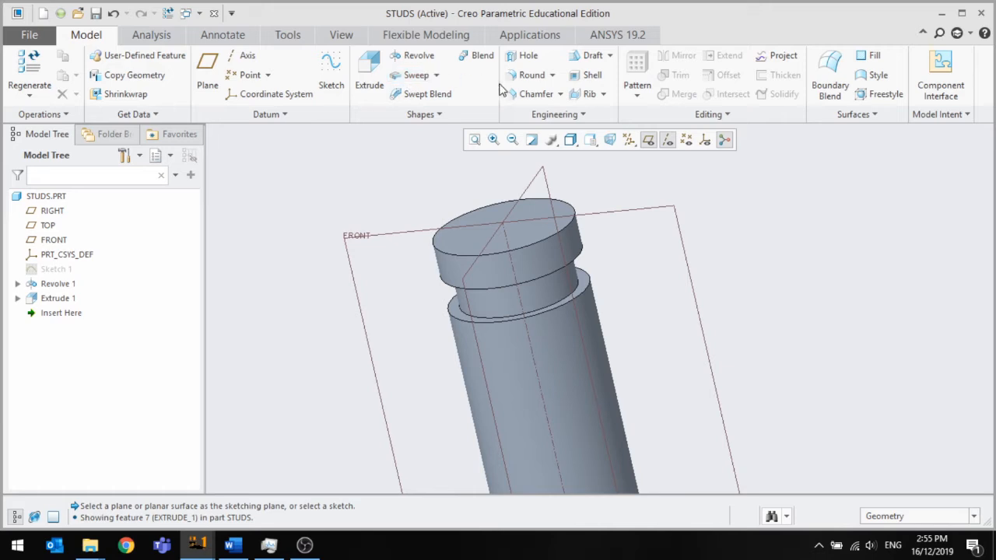
{"action": "scroll", "coordinate": [579, 304], "scroll_direction": "up", "scroll_amount": 3}
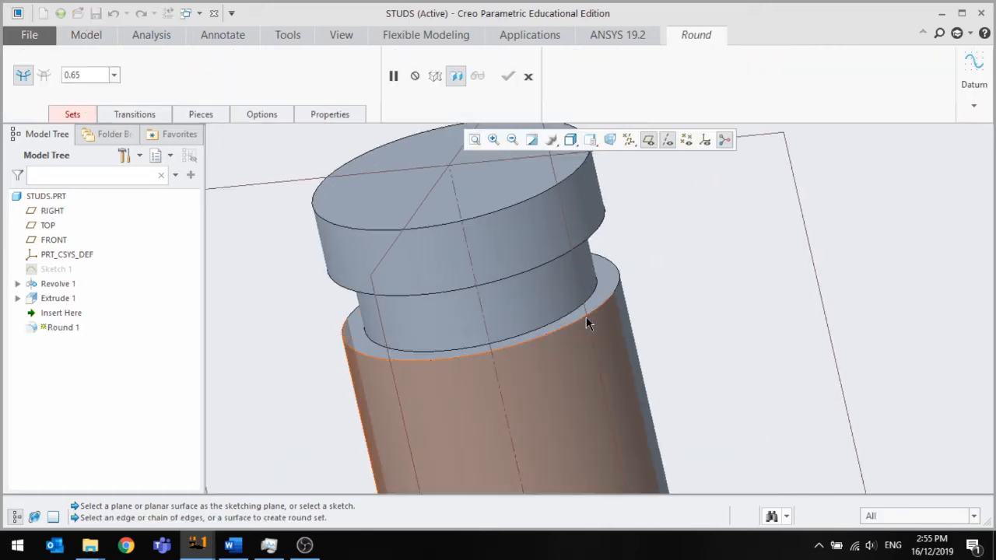
{"action": "left_click", "coordinate": [587, 315]}
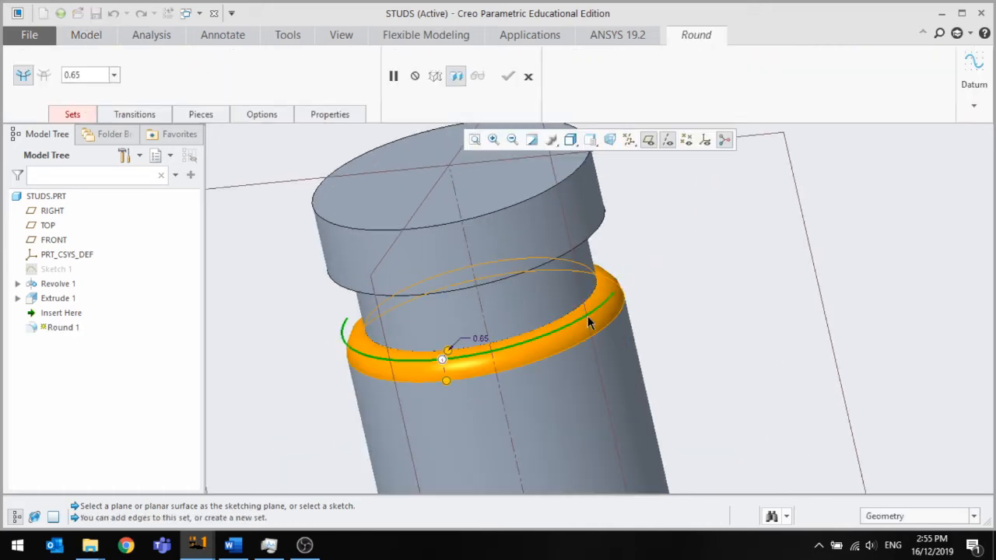
{"action": "left_click", "coordinate": [521, 199], "text": "ctrl"}
{"action": "middle_click_drag", "start_coordinate": [516, 282], "coordinate": [487, 260]}
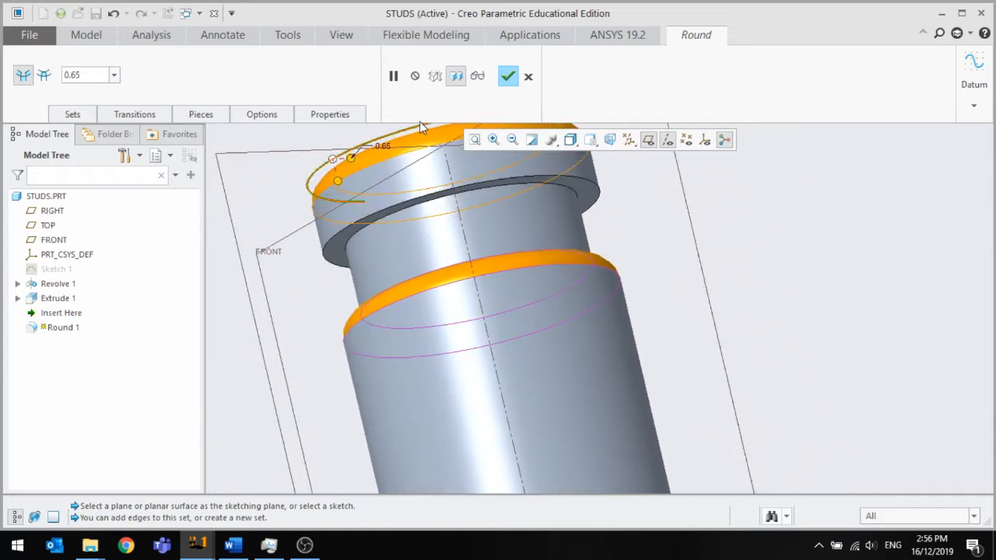
{"action": "left_click", "coordinate": [466, 191], "text": "ctrl"}
{"action": "middle_click_drag", "start_coordinate": [497, 231], "coordinate": [513, 248]}
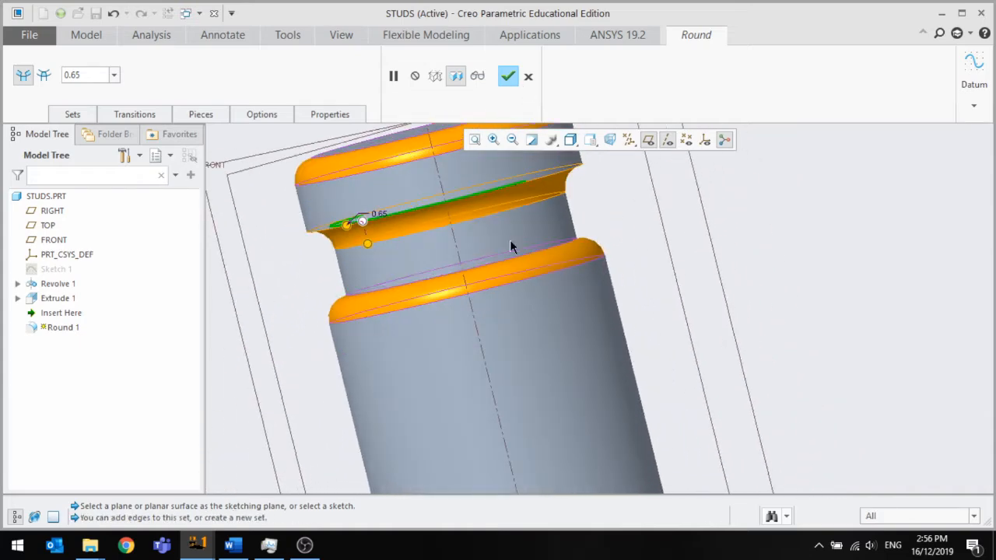
{"action": "left_click", "coordinate": [508, 77]}
Examine the rounded stud end, the hexagonal flange and the whole part from several angles
{"action": "left_click", "coordinate": [677, 280]}
{"action": "scroll", "coordinate": [718, 280], "scroll_direction": "up", "scroll_amount": 3}
{"action": "middle_click_drag", "start_coordinate": [718, 280], "coordinate": [780, 280]}
{"action": "scroll", "coordinate": [689, 295], "scroll_direction": "up", "scroll_amount": 2}
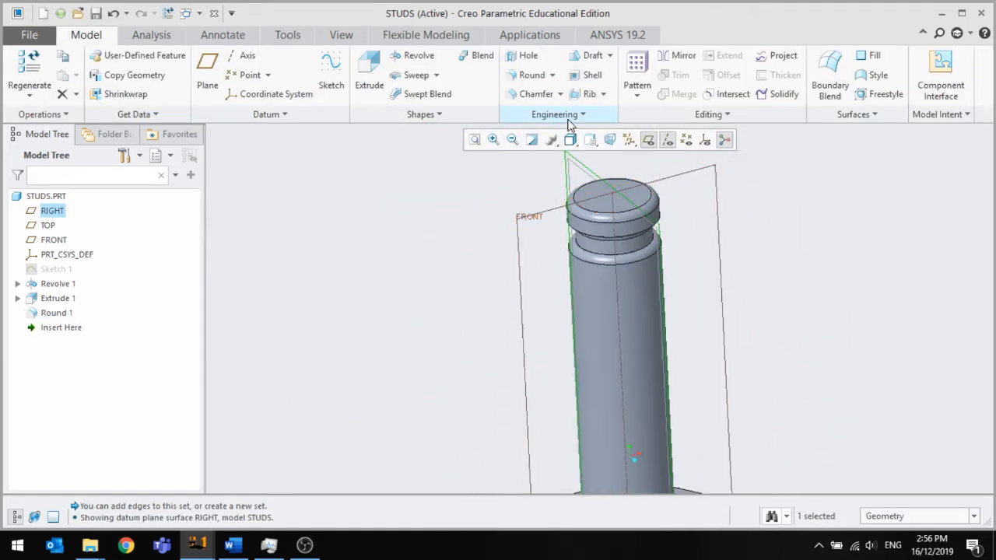
{"action": "scroll", "coordinate": [610, 249], "scroll_direction": "up", "scroll_amount": 2}
{"action": "scroll", "coordinate": [610, 254], "scroll_direction": "up", "scroll_amount": 2}
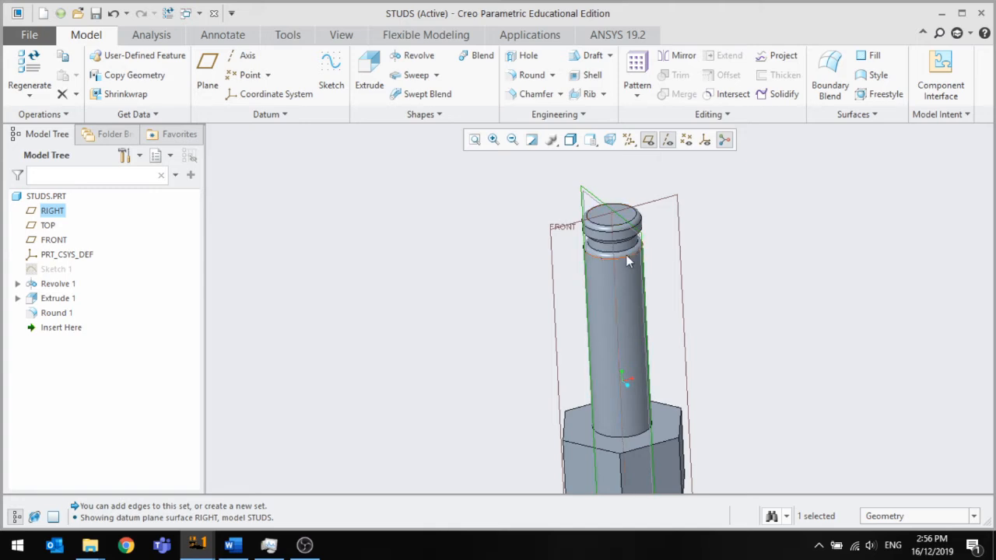
{"action": "scroll", "coordinate": [627, 256], "scroll_direction": "down", "scroll_amount": 3}
{"action": "mouse_move", "coordinate": [602, 252]}
{"action": "middle_mouse_down"}
{"action": "mouse_move", "coordinate": [576, 208]}
{"action": "mouse_move", "coordinate": [560, 224]}
{"action": "mouse_move", "coordinate": [562, 242]}
{"action": "middle_mouse_up"}
{"action": "scroll", "coordinate": [534, 175], "scroll_direction": "up", "scroll_amount": 5}
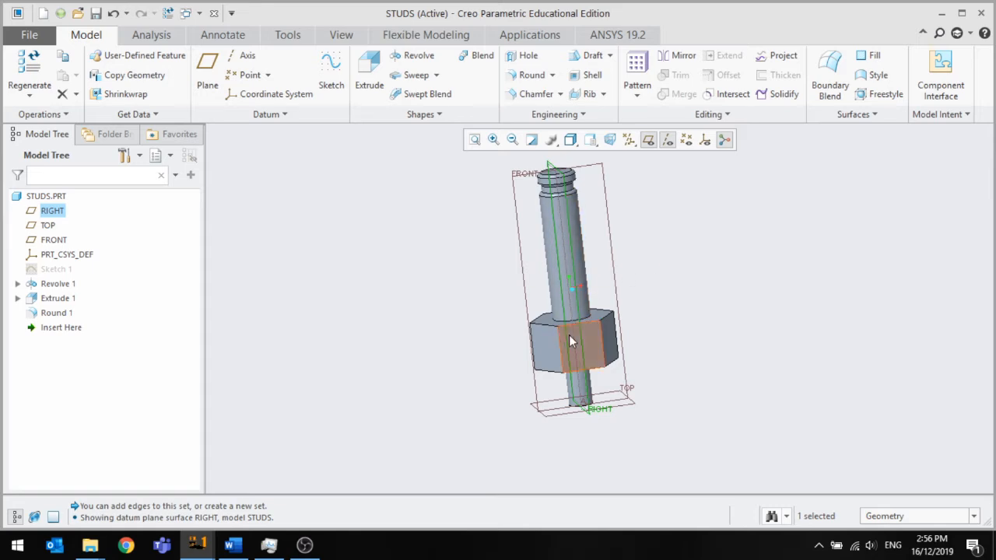
{"action": "middle_click_drag", "start_coordinate": [569, 334], "coordinate": [556, 324]}
{"action": "scroll", "coordinate": [698, 291], "scroll_direction": "up", "scroll_amount": 3}
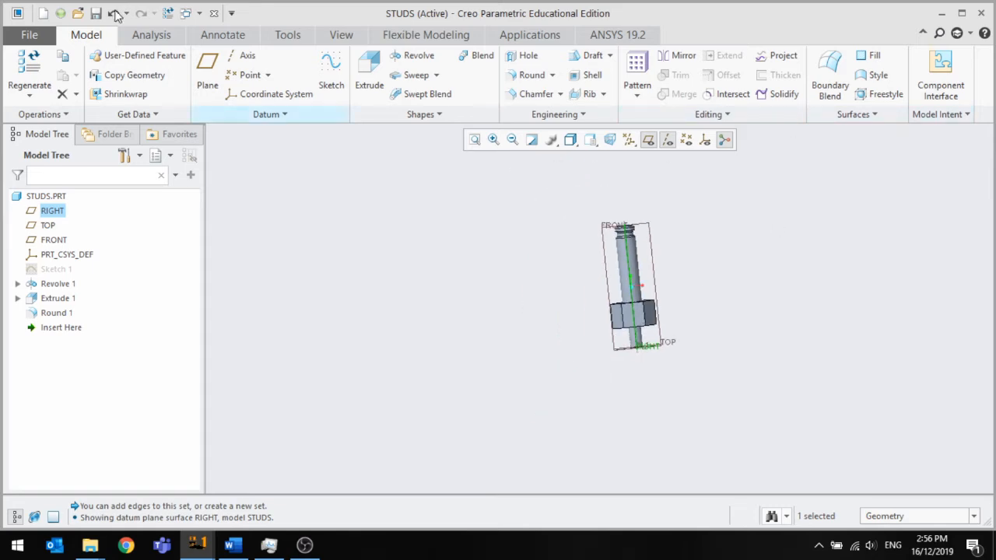
Save the part and apply the second Metal-Brass library appearance to the whole stud
{"action": "left_click", "coordinate": [96, 13]}
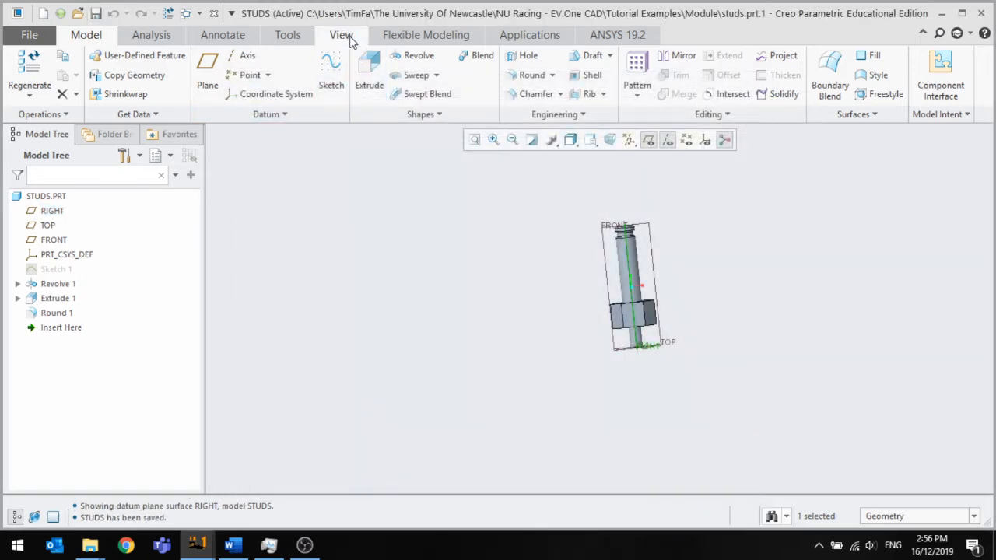
{"action": "left_click", "coordinate": [342, 35]}
{"action": "left_click", "coordinate": [155, 91]}
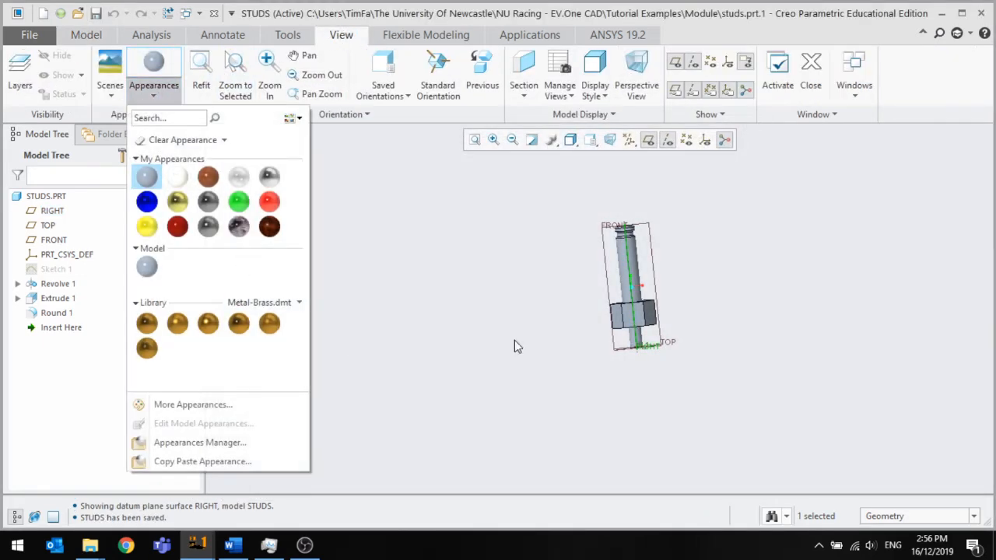
{"action": "left_click", "coordinate": [589, 246]}
{"action": "left_click_drag", "start_coordinate": [699, 350], "coordinate": [713, 366]}
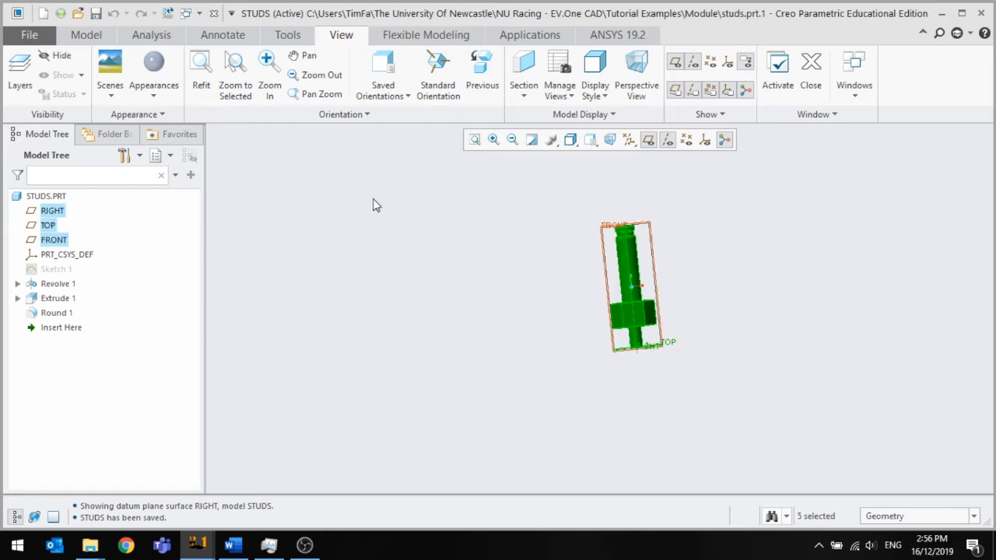
{"action": "left_click", "coordinate": [159, 95]}
{"action": "left_click", "coordinate": [178, 326]}
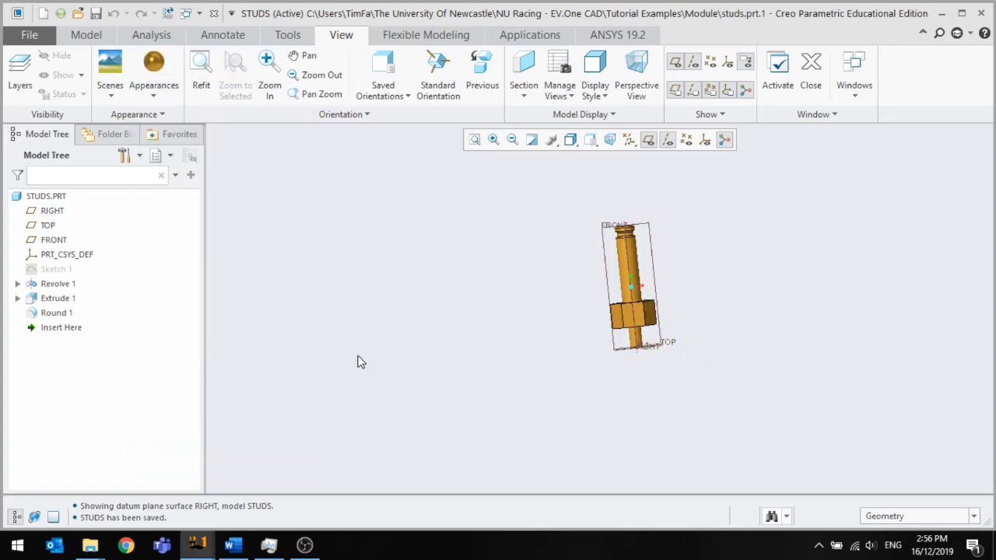
Save the brass-coloured stud part and close it to return to the module assembly
{"action": "middle_click_drag", "start_coordinate": [489, 312], "coordinate": [398, 241]}
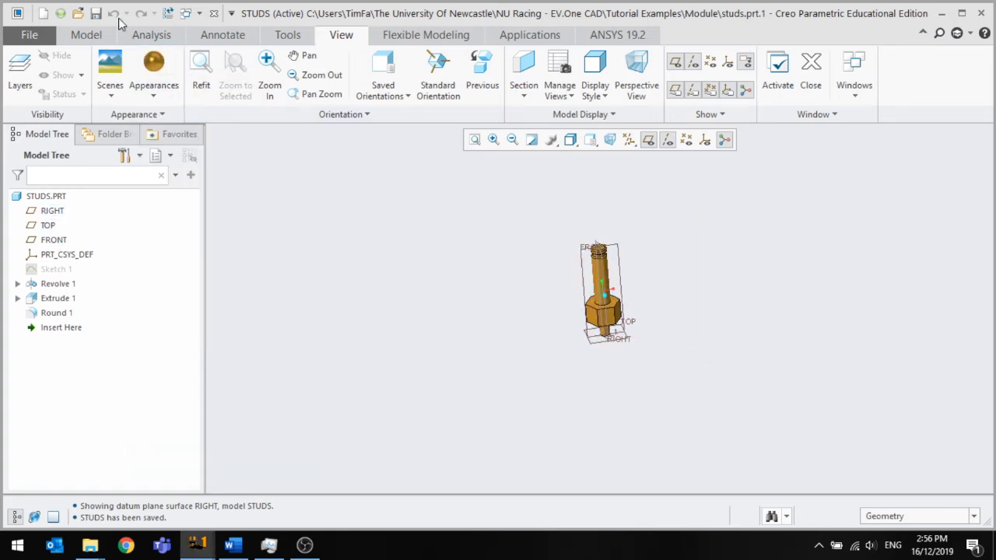
{"action": "left_click", "coordinate": [29, 34]}
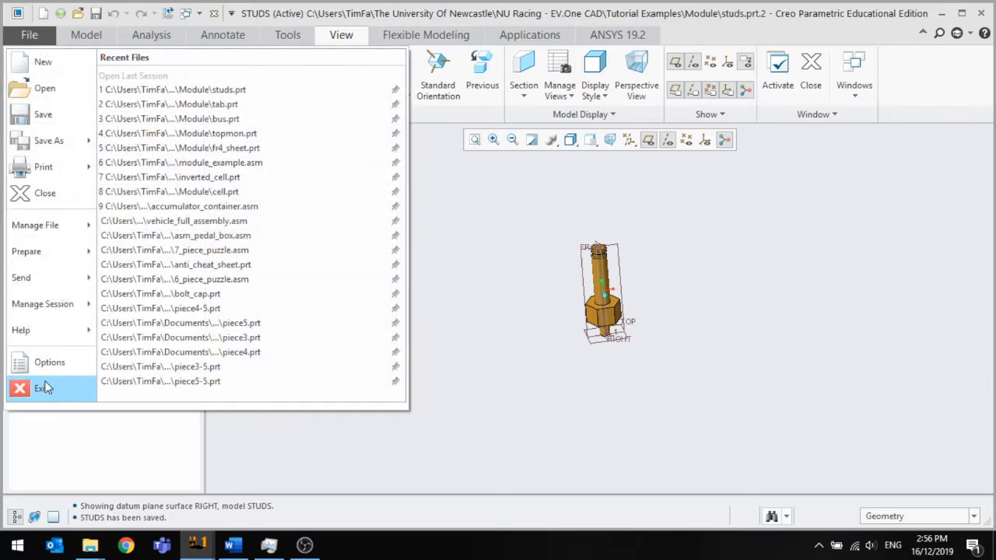
{"action": "left_click", "coordinate": [46, 192]}
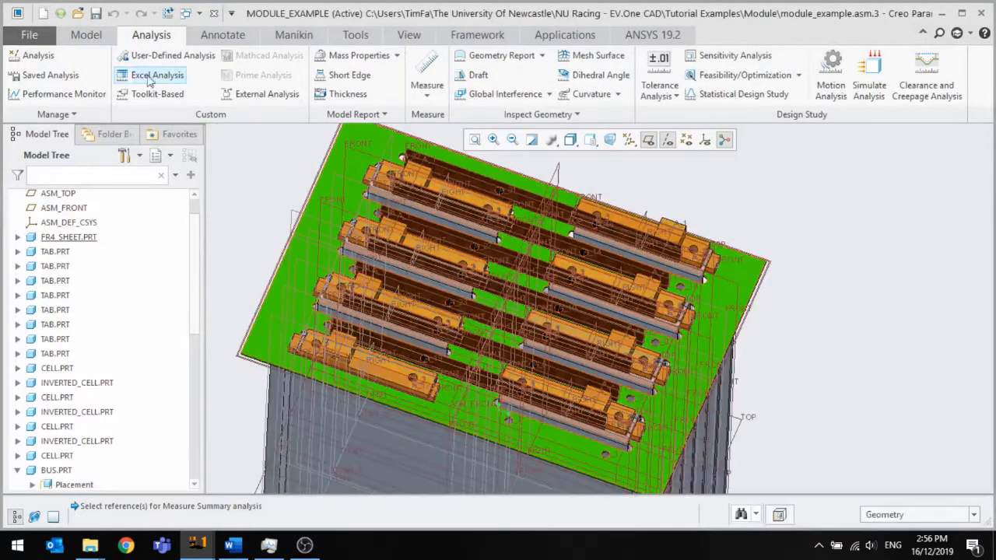
Hide the datum planes in the module assembly and insert studs.prt as a new component
{"action": "left_click", "coordinate": [667, 140]}
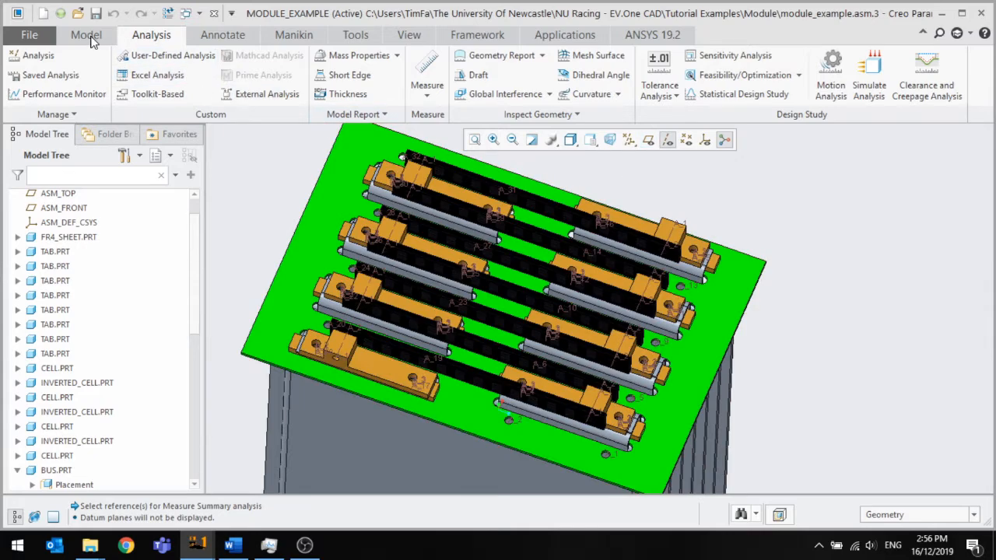
{"action": "left_click", "coordinate": [94, 33]}
{"action": "left_click", "coordinate": [158, 68]}
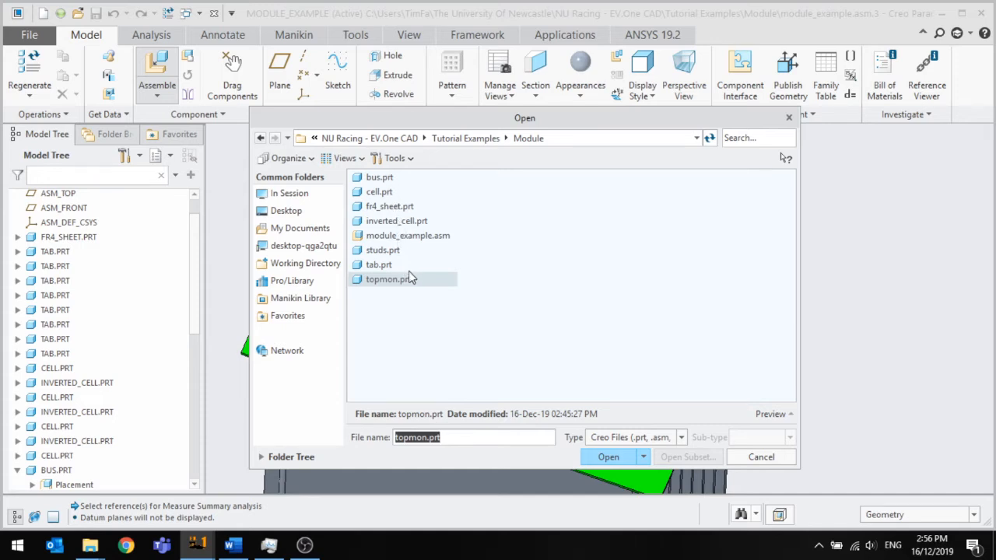
{"action": "left_click", "coordinate": [381, 250]}
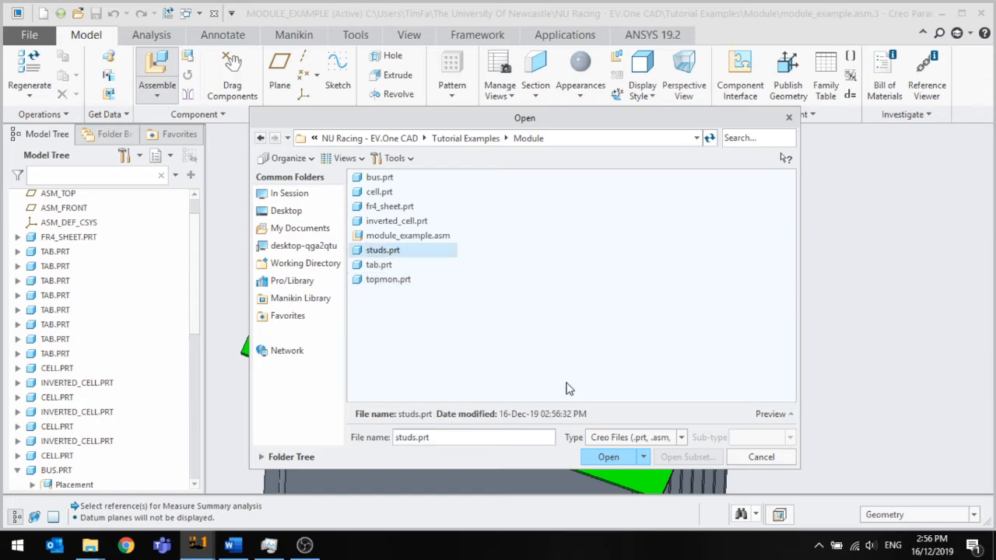
{"action": "left_click", "coordinate": [609, 457]}
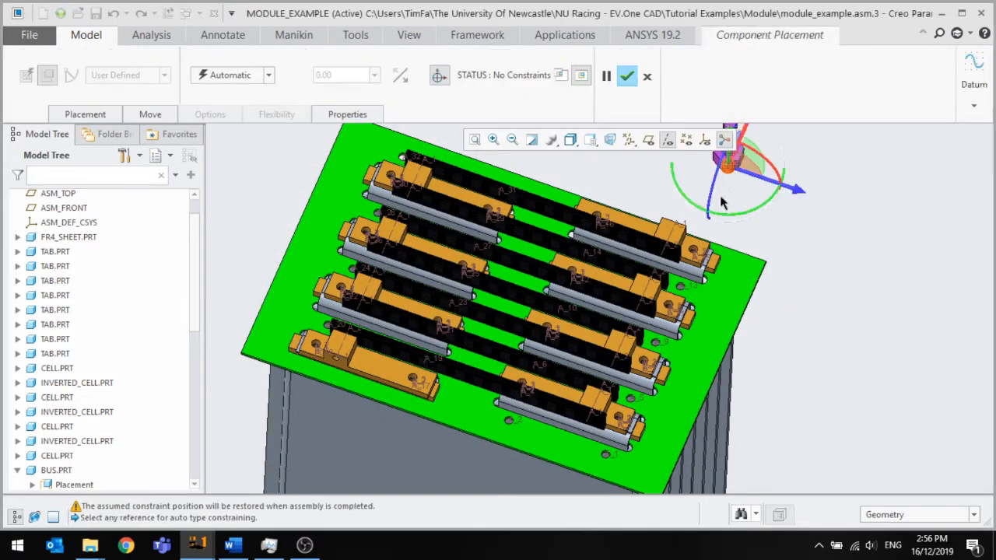
Constrain the underside of the stud's hexagonal flange as Coincident with the top face of the corner bus bar
{"action": "scroll", "coordinate": [675, 294], "scroll_direction": "up", "scroll_amount": 4}
{"action": "scroll", "coordinate": [679, 286], "scroll_direction": "down", "scroll_amount": 3}
{"action": "middle_click_drag", "start_coordinate": [604, 315], "coordinate": [598, 220]}
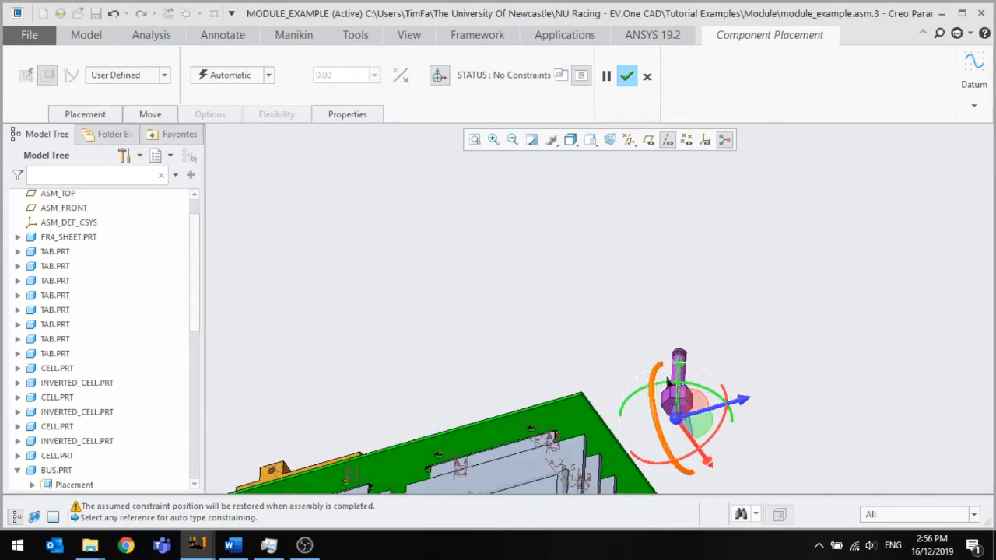
{"action": "scroll", "coordinate": [668, 383], "scroll_direction": "down", "scroll_amount": 5}
{"action": "left_click", "coordinate": [654, 395]}
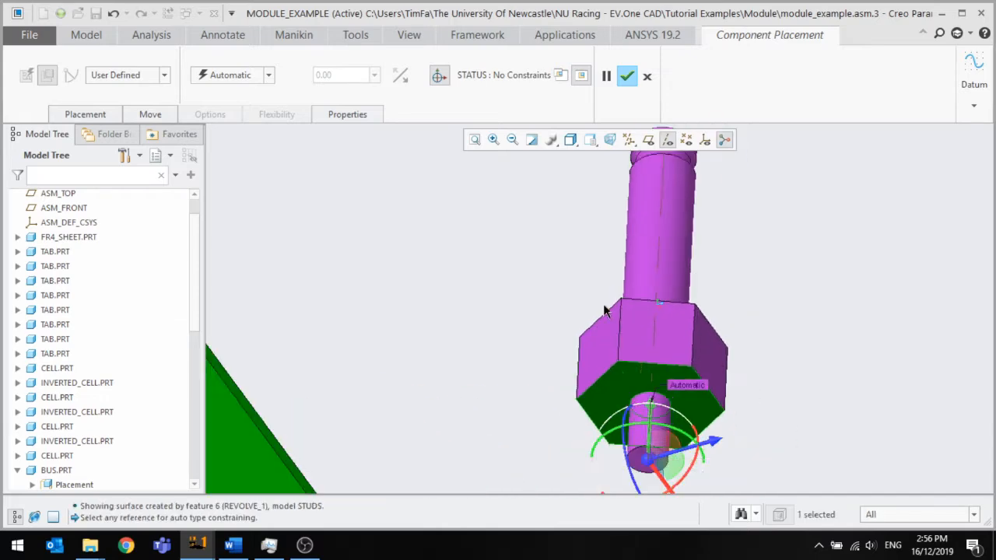
{"action": "scroll", "coordinate": [604, 306], "scroll_direction": "up", "scroll_amount": 4}
{"action": "middle_click_drag", "start_coordinate": [590, 302], "coordinate": [562, 401]}
{"action": "scroll", "coordinate": [567, 222], "scroll_direction": "up", "scroll_amount": 1}
{"action": "scroll", "coordinate": [567, 222], "scroll_direction": "down", "scroll_amount": 2}
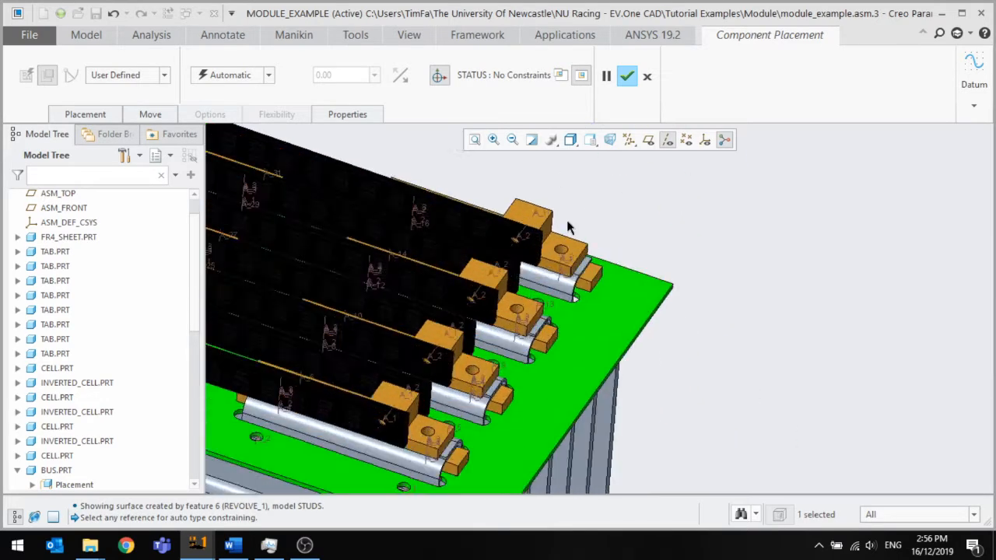
{"action": "scroll", "coordinate": [568, 227], "scroll_direction": "down", "scroll_amount": 1}
{"action": "left_click", "coordinate": [571, 250]}
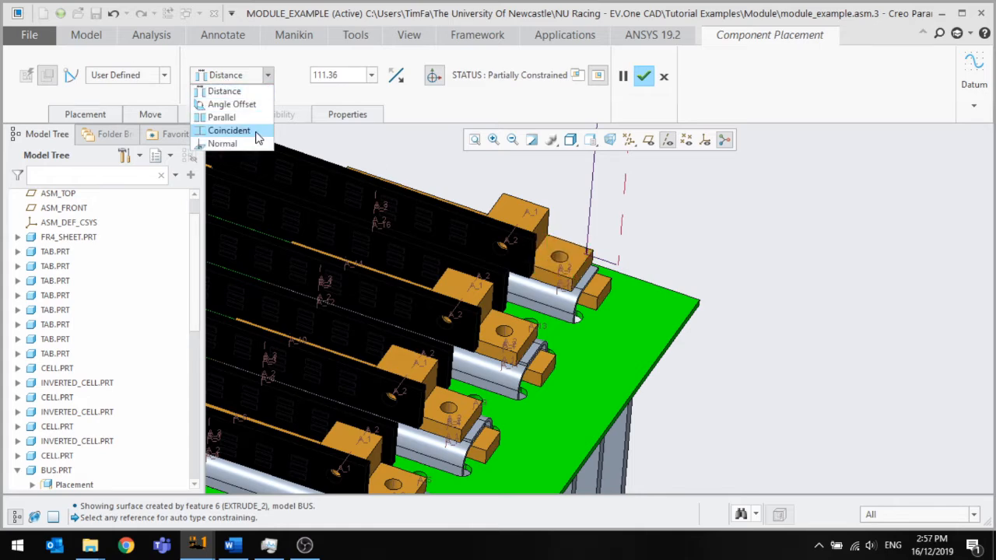
{"action": "left_click", "coordinate": [229, 130]}
Align the stud's lower cylindrical shank with the corner bus bar's hole using a coincident constraint and accept the placement
{"action": "middle_click_drag", "start_coordinate": [591, 233], "coordinate": [602, 256]}
{"action": "scroll", "coordinate": [604, 258], "scroll_direction": "up", "scroll_amount": 2}
{"action": "scroll", "coordinate": [686, 377], "scroll_direction": "down", "scroll_amount": 2}
{"action": "left_click", "coordinate": [686, 398]}
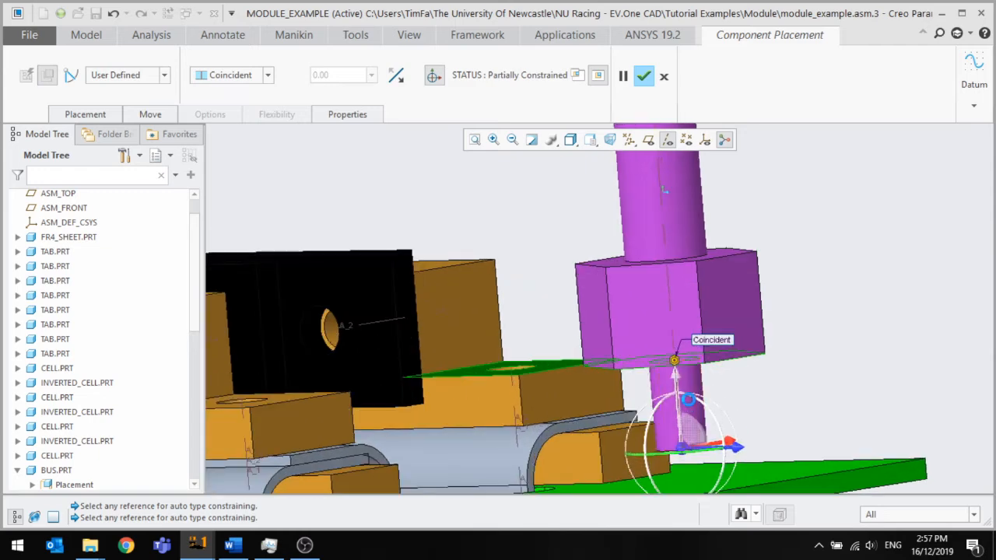
{"action": "scroll", "coordinate": [511, 371], "scroll_direction": "up", "scroll_amount": 3}
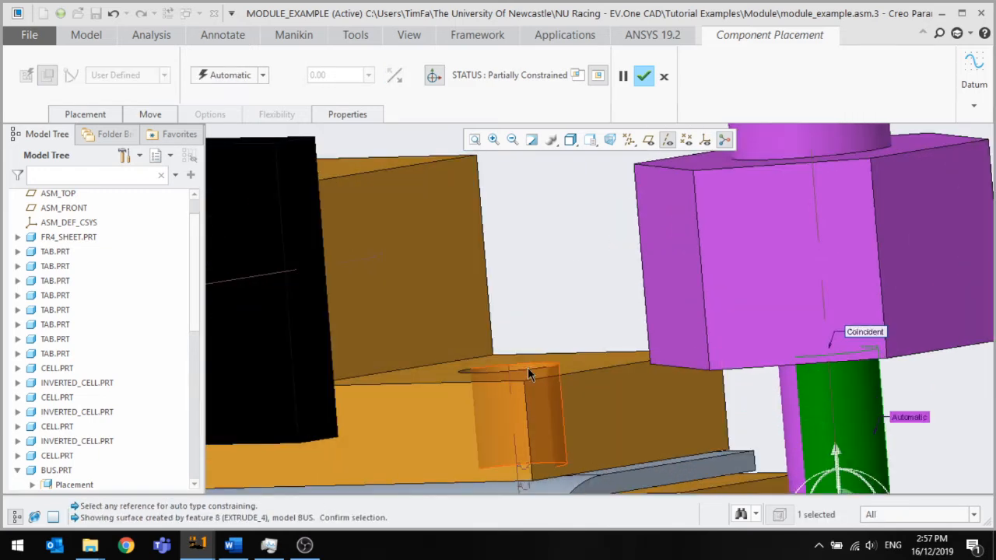
{"action": "left_click", "coordinate": [527, 367]}
{"action": "key", "text": "ctrl+d"}
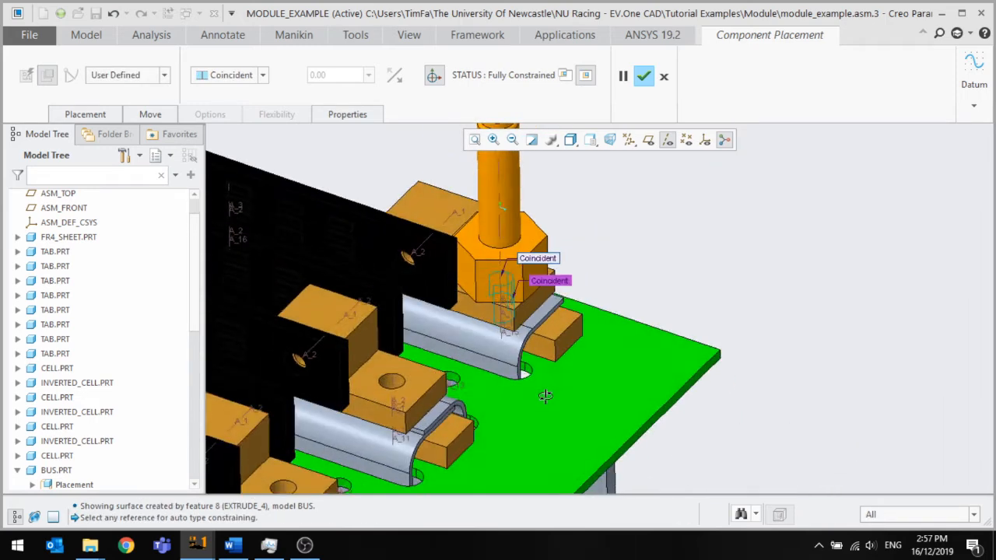
{"action": "middle_click_drag", "start_coordinate": [549, 414], "coordinate": [507, 339]}
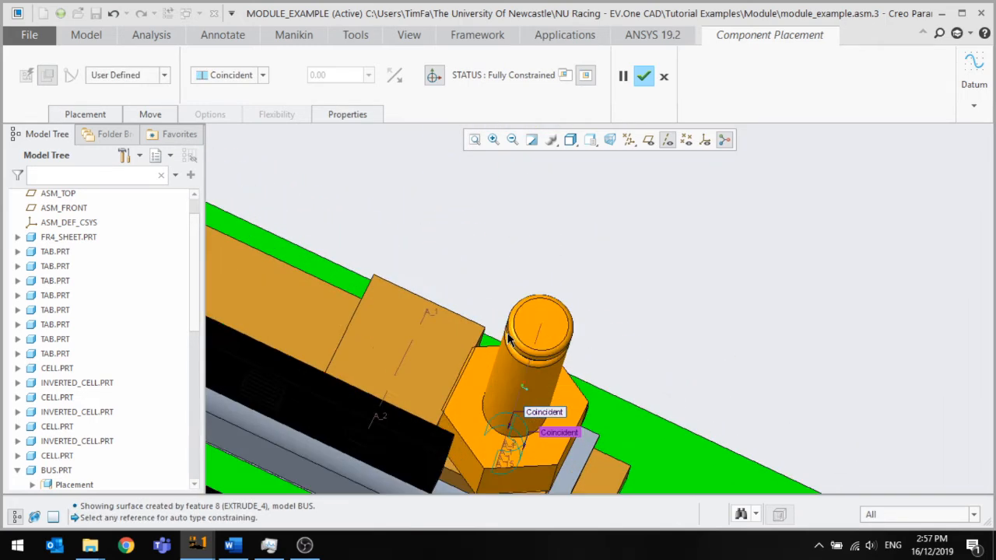
{"action": "left_click", "coordinate": [644, 78]}
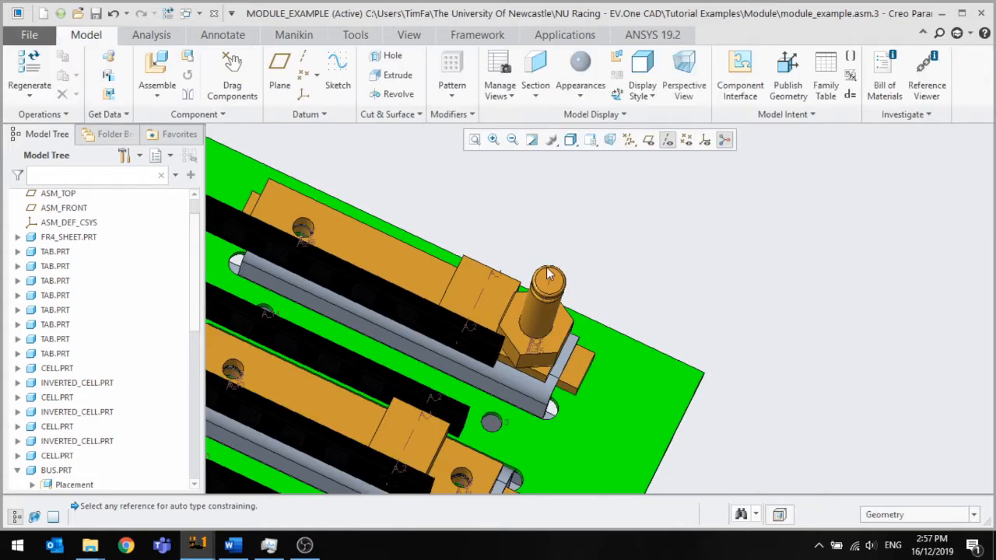
{"action": "middle_click_drag", "start_coordinate": [565, 342], "coordinate": [545, 230]}
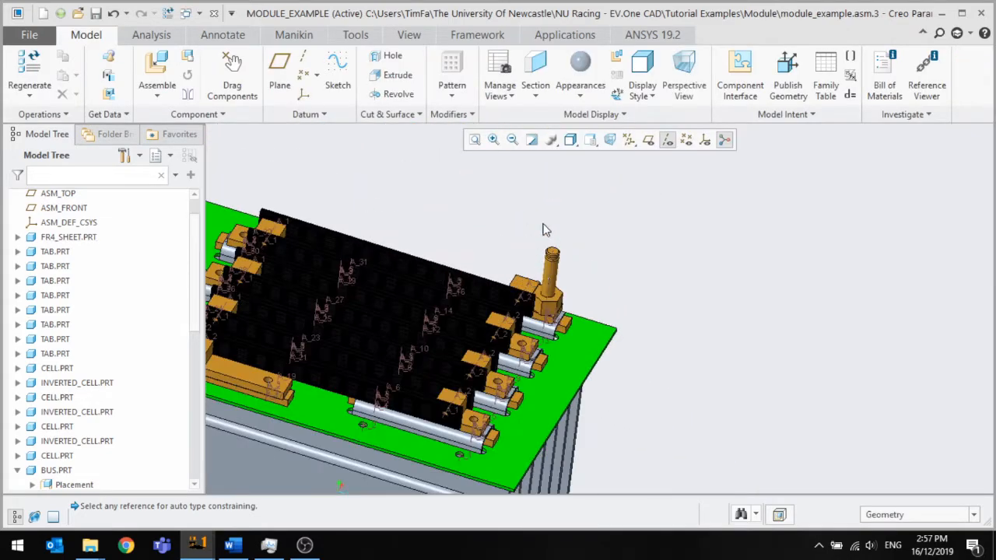
Delete the STUDS.PRT component from the module assembly
{"action": "scroll", "coordinate": [76, 435], "scroll_direction": "down", "scroll_amount": 9}
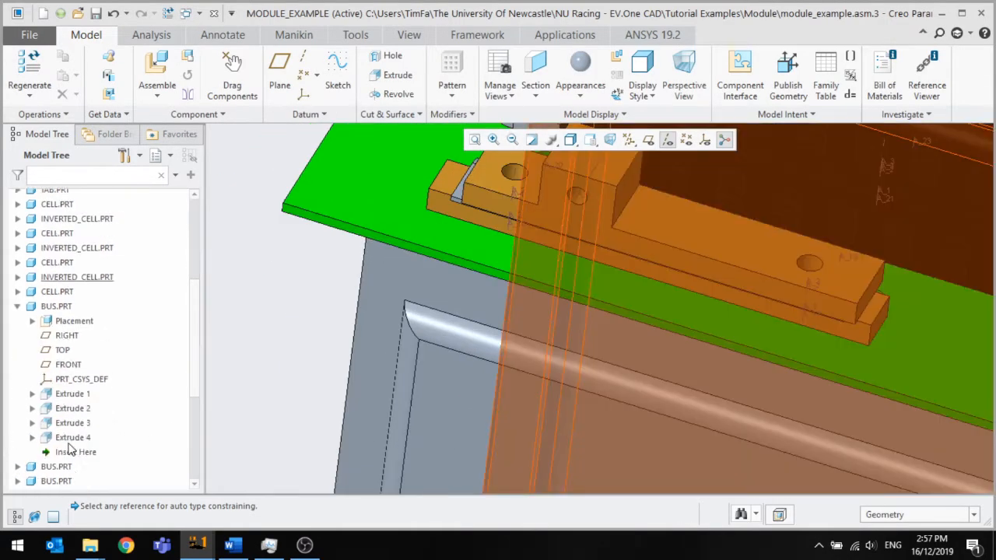
{"action": "left_click", "coordinate": [62, 468]}
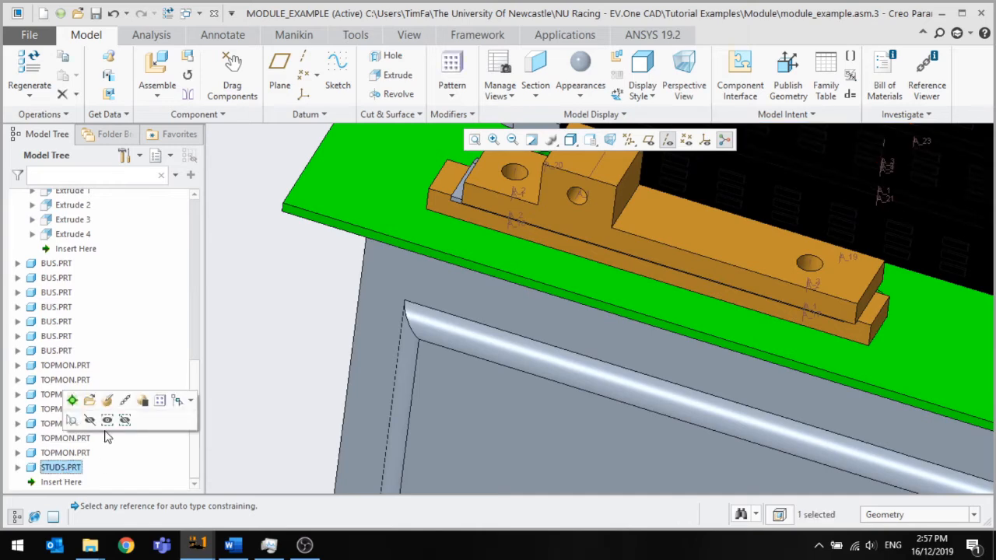
{"action": "right_click", "coordinate": [65, 470]}
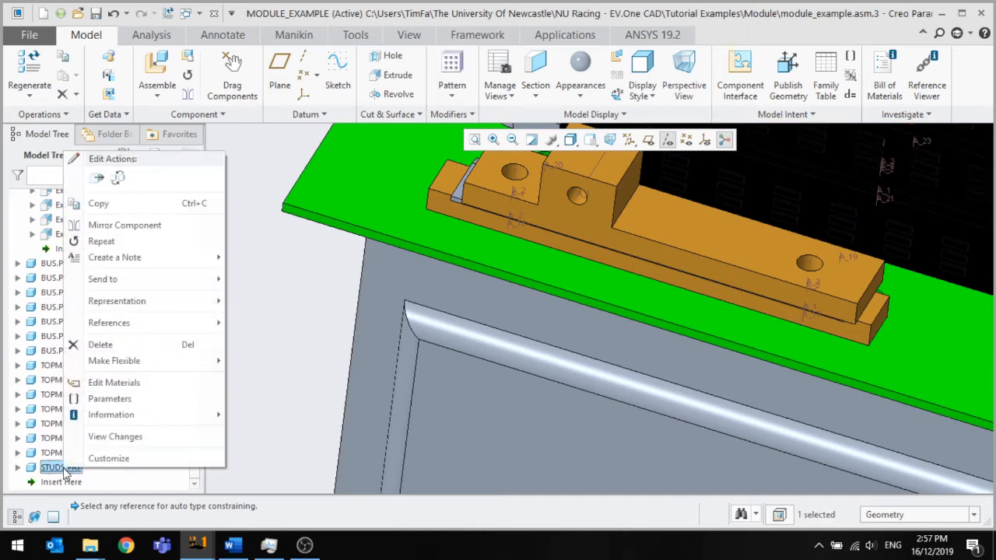
{"action": "left_click", "coordinate": [101, 344]}
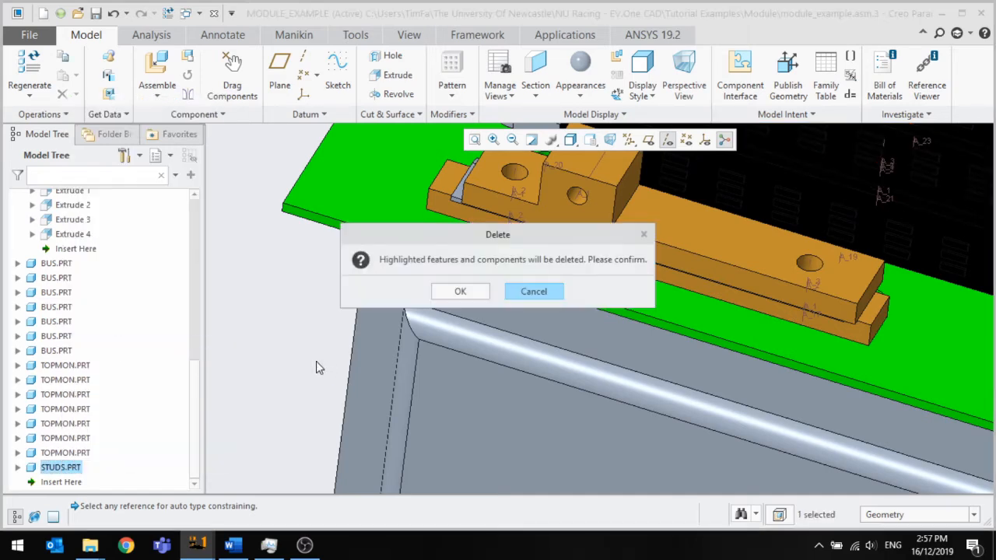
{"action": "left_click", "coordinate": [461, 291]}
{"action": "scroll", "coordinate": [331, 342], "scroll_direction": "down", "scroll_amount": 5}
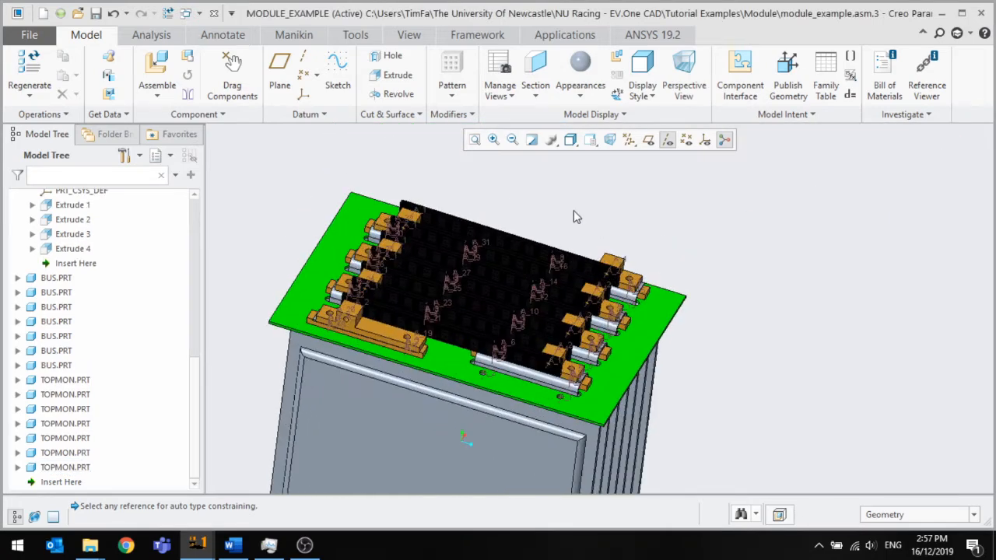
Insert studs.prt into the assembly and constrain its lower shank coincident with the corner bus bar's hole
{"action": "left_click", "coordinate": [159, 60]}
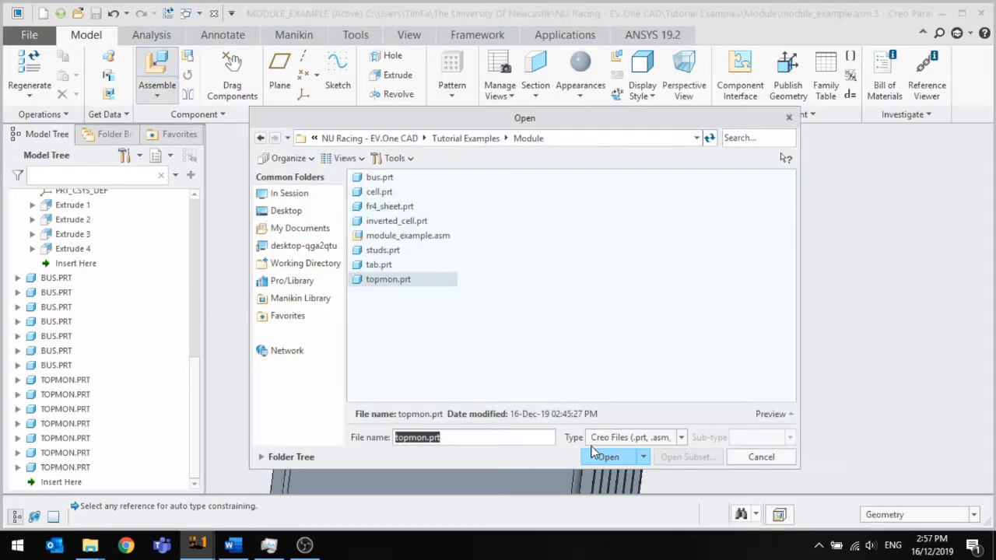
{"action": "key", "text": "Up"}
{"action": "key", "text": "Up"}
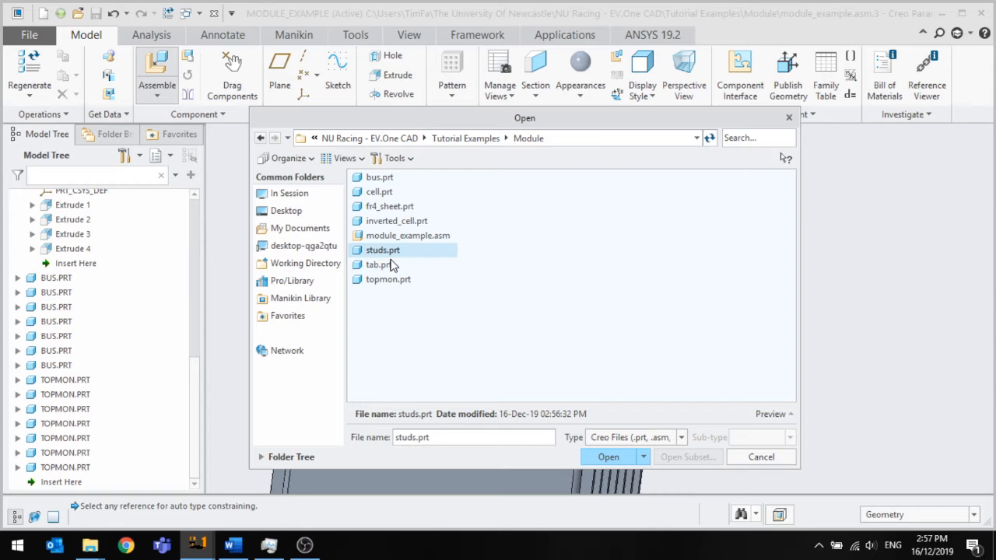
{"action": "left_click", "coordinate": [607, 458]}
{"action": "scroll", "coordinate": [670, 248], "scroll_direction": "up", "scroll_amount": 3}
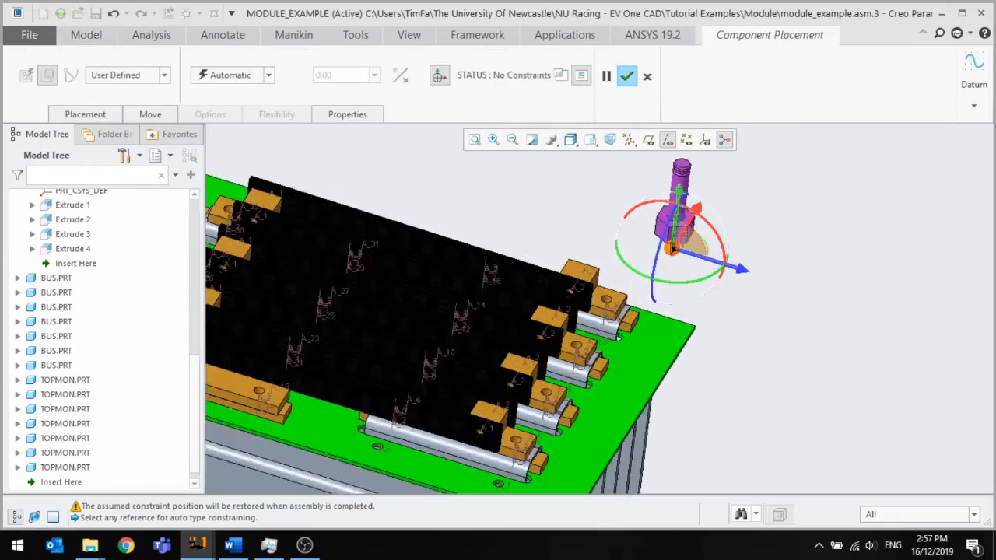
{"action": "scroll", "coordinate": [670, 248], "scroll_direction": "up", "scroll_amount": 3}
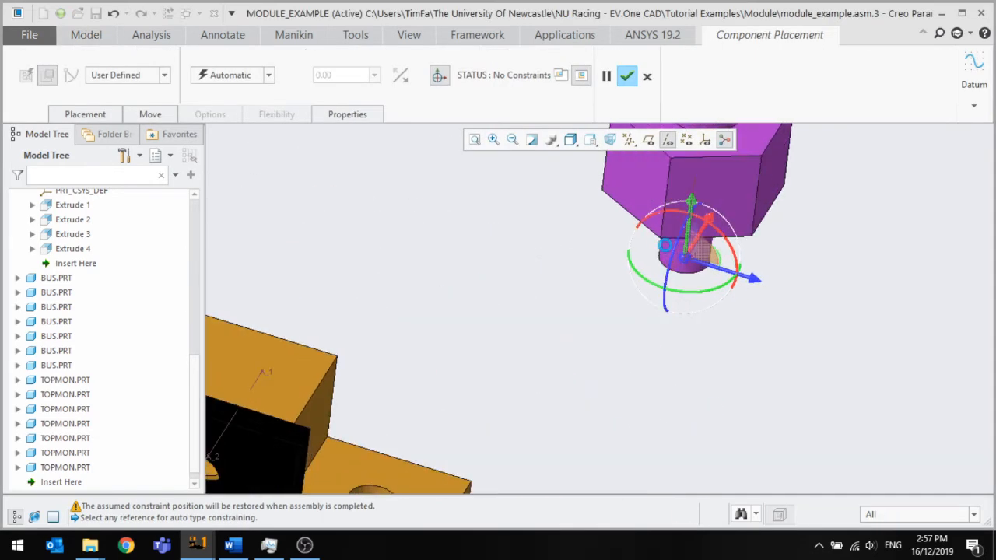
{"action": "scroll", "coordinate": [593, 295], "scroll_direction": "down", "scroll_amount": 3}
{"action": "left_click", "coordinate": [463, 415]}
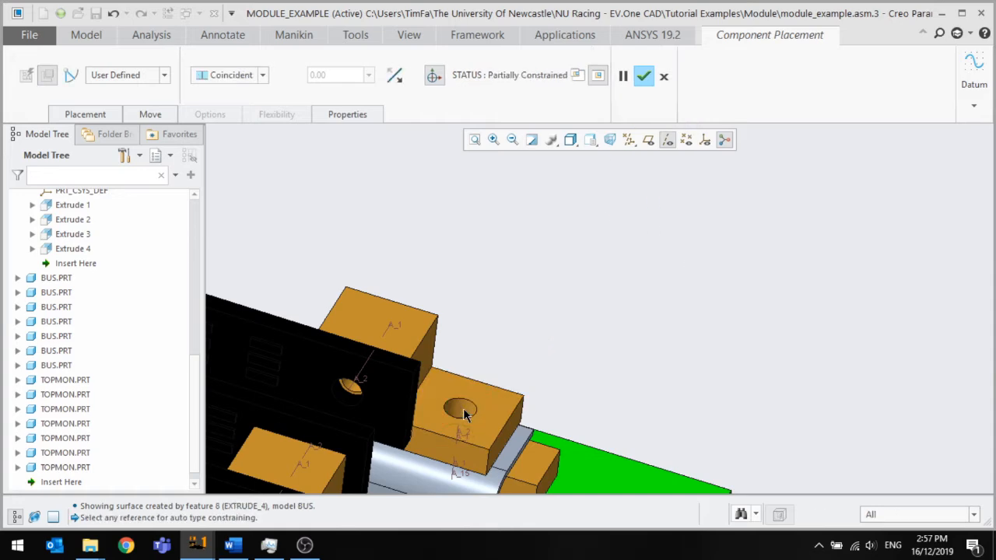
Try sliding the stud up and down along the hole's axis and cancel the component placement
{"action": "scroll", "coordinate": [475, 350], "scroll_direction": "down", "scroll_amount": 5}
{"action": "scroll", "coordinate": [480, 321], "scroll_direction": "up", "scroll_amount": 4}
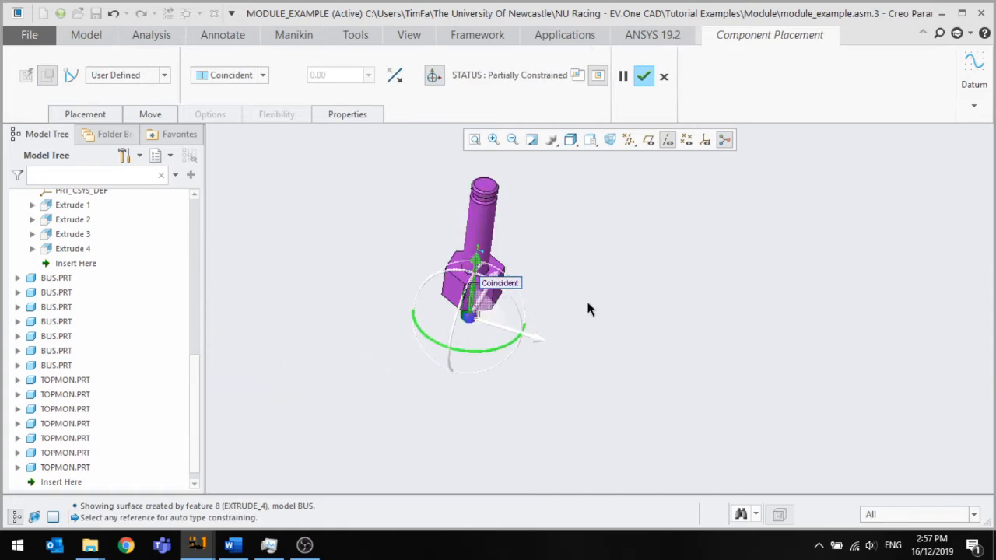
{"action": "middle_click_drag", "start_coordinate": [479, 274], "coordinate": [429, 486], "text": "shift"}
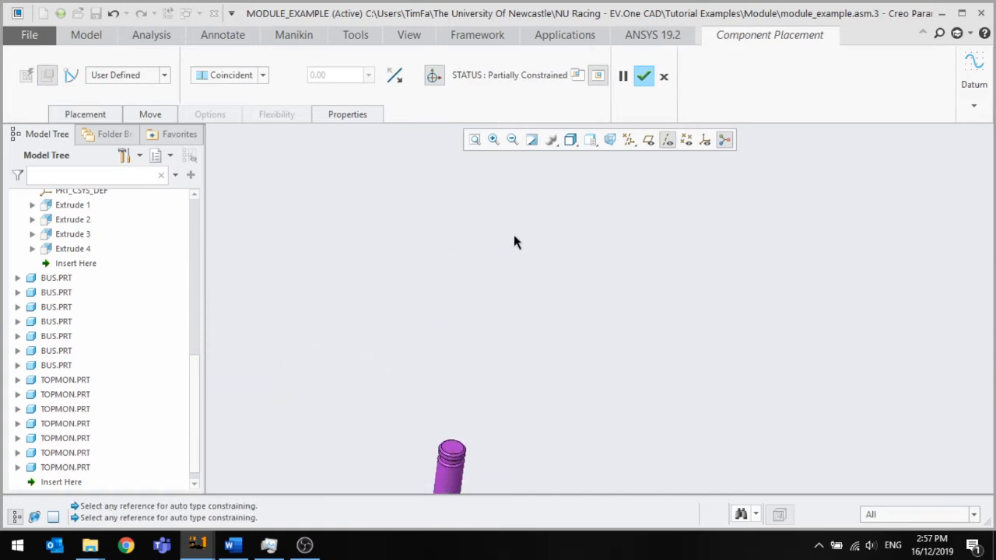
{"action": "scroll", "coordinate": [516, 240], "scroll_direction": "down", "scroll_amount": 4}
{"action": "scroll", "coordinate": [529, 288], "scroll_direction": "up", "scroll_amount": 3}
{"action": "scroll", "coordinate": [528, 289], "scroll_direction": "up", "scroll_amount": 1}
{"action": "left_click_drag", "start_coordinate": [509, 211], "coordinate": [479, 312]}
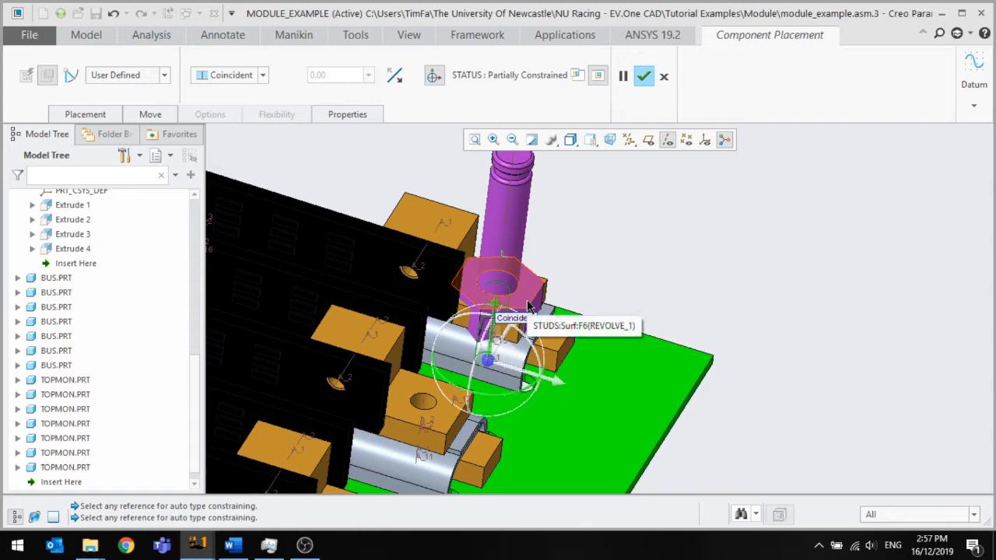
{"action": "left_click_drag", "start_coordinate": [493, 350], "coordinate": [498, 256]}
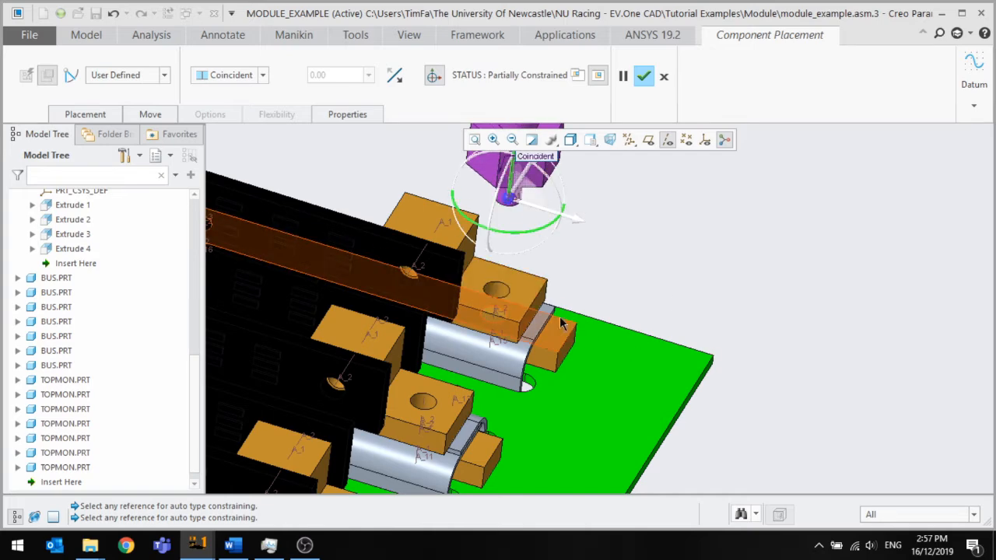
{"action": "scroll", "coordinate": [558, 333], "scroll_direction": "down", "scroll_amount": 3}
{"action": "left_click", "coordinate": [664, 77]}
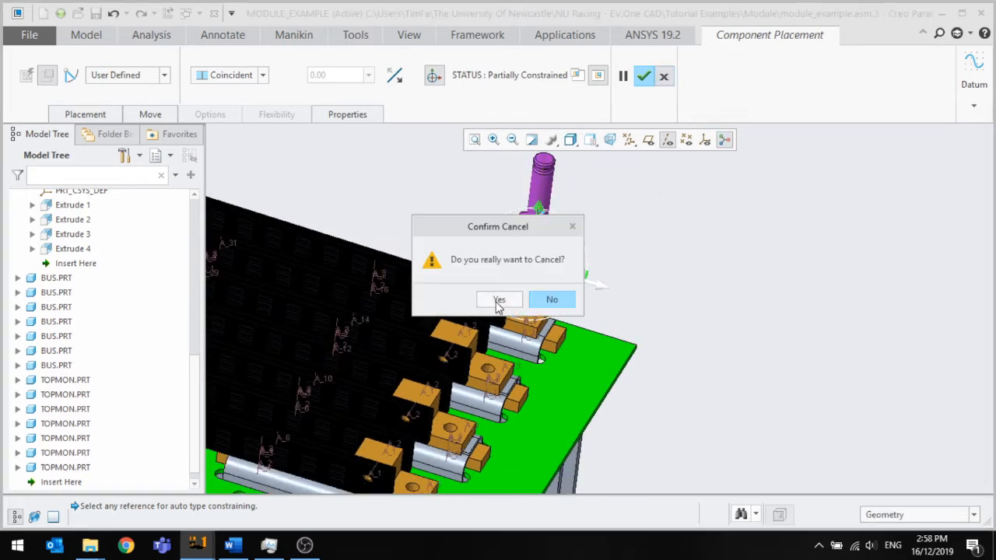
{"action": "left_click", "coordinate": [498, 300]}
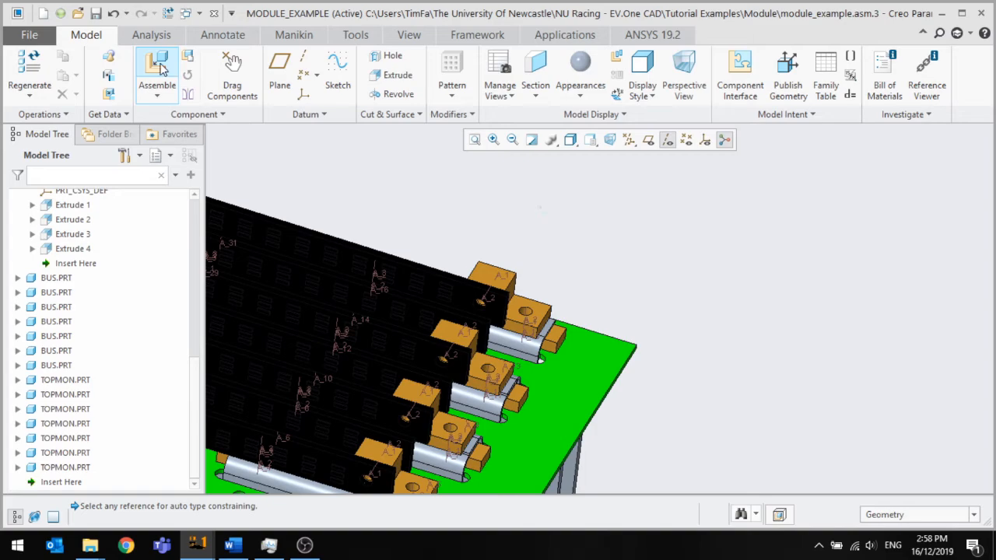
Insert studs.prt again and make its hexagonal flange's underside Coincident with the corner bus bar's top face
{"action": "left_click", "coordinate": [159, 67]}
{"action": "left_click", "coordinate": [382, 250]}
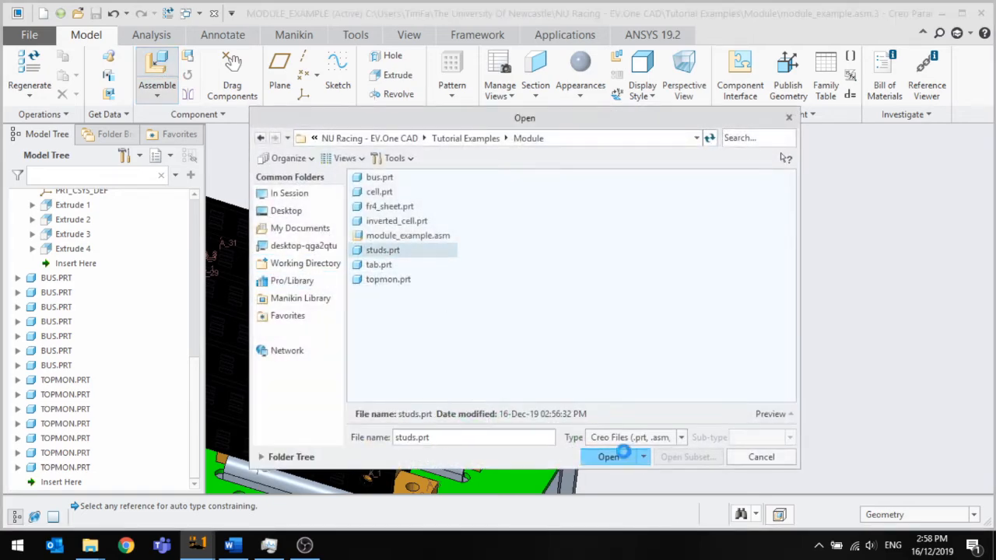
{"action": "left_click", "coordinate": [622, 456]}
{"action": "middle_click_drag", "start_coordinate": [638, 195], "coordinate": [599, 246]}
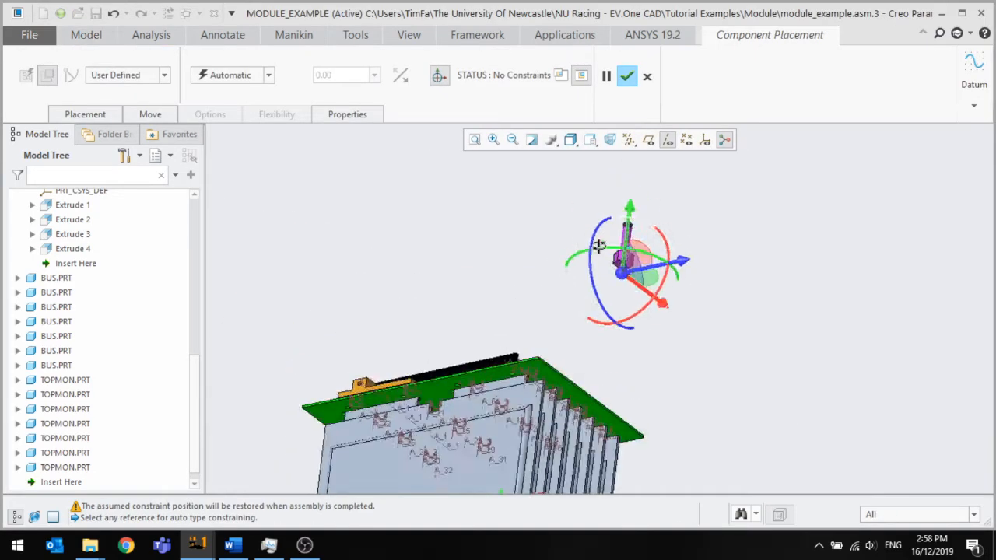
{"action": "scroll", "coordinate": [599, 246], "scroll_direction": "down", "scroll_amount": 6}
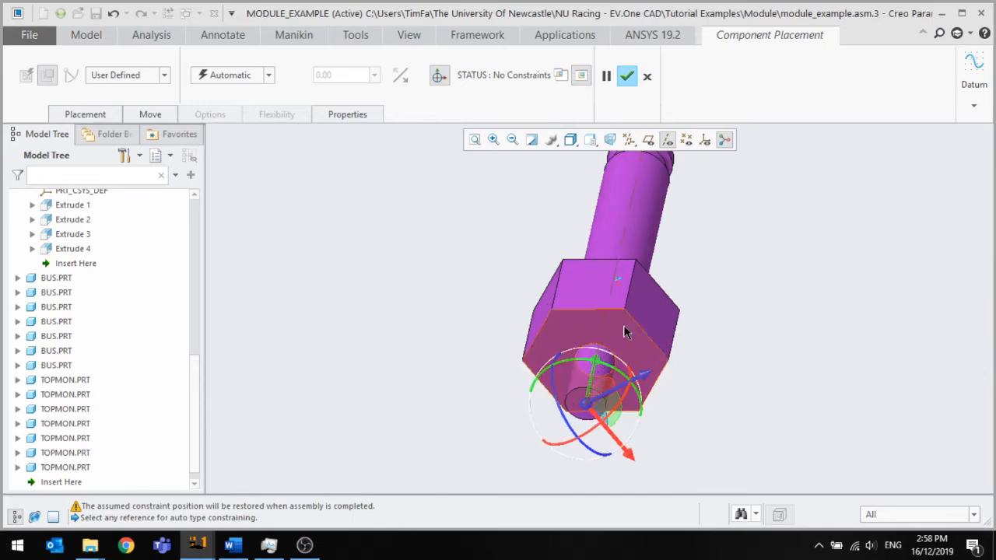
{"action": "left_click", "coordinate": [631, 300]}
{"action": "scroll", "coordinate": [631, 300], "scroll_direction": "up", "scroll_amount": 6}
{"action": "middle_click_drag", "start_coordinate": [594, 336], "coordinate": [603, 381]}
{"action": "scroll", "coordinate": [599, 314], "scroll_direction": "down", "scroll_amount": 5}
{"action": "left_click", "coordinate": [623, 328]}
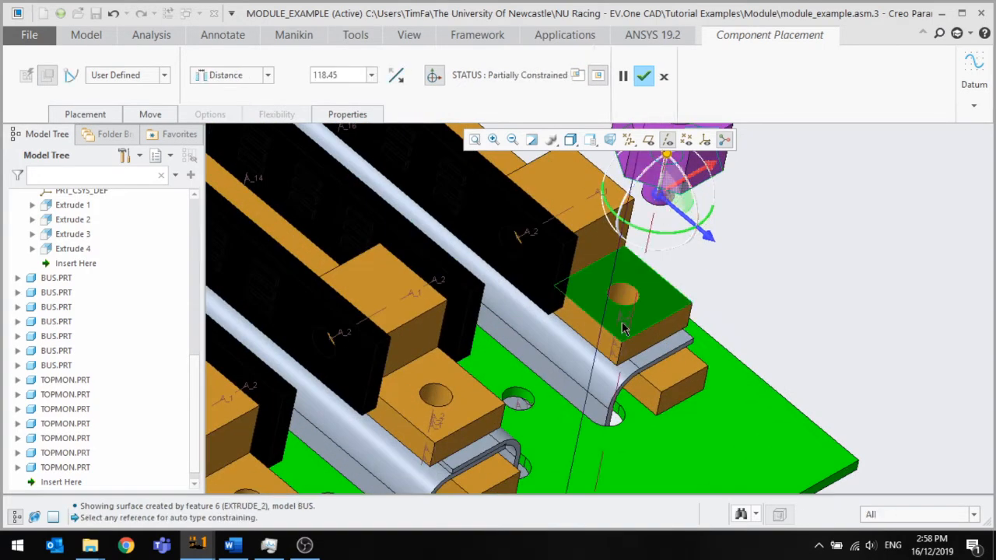
{"action": "left_click", "coordinate": [268, 75]}
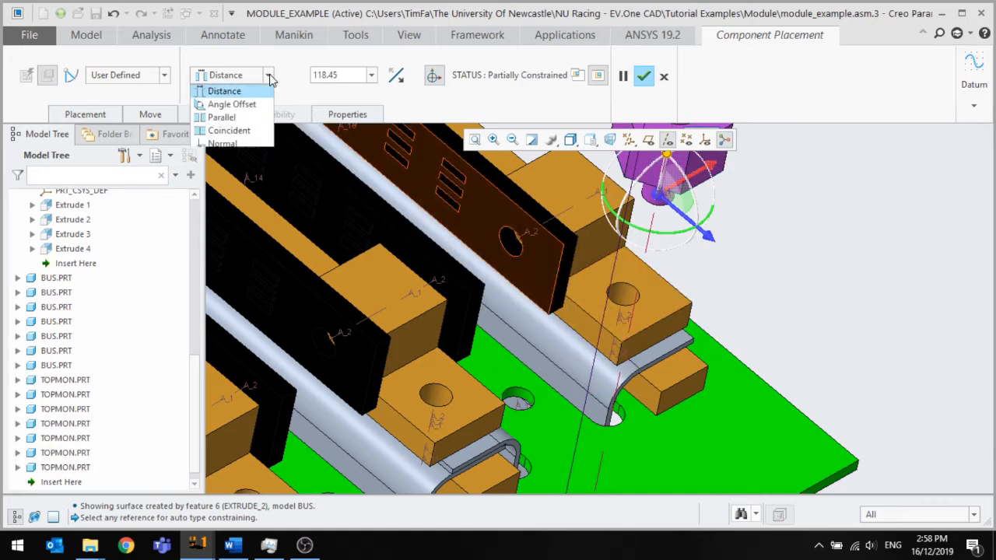
{"action": "left_click", "coordinate": [254, 130]}
Move the partially constrained stud within the bus bar's top-face plane to beside the sheet's corner
{"action": "scroll", "coordinate": [441, 200], "scroll_direction": "up", "scroll_amount": 3}
{"action": "scroll", "coordinate": [459, 366], "scroll_direction": "up", "scroll_amount": 4}
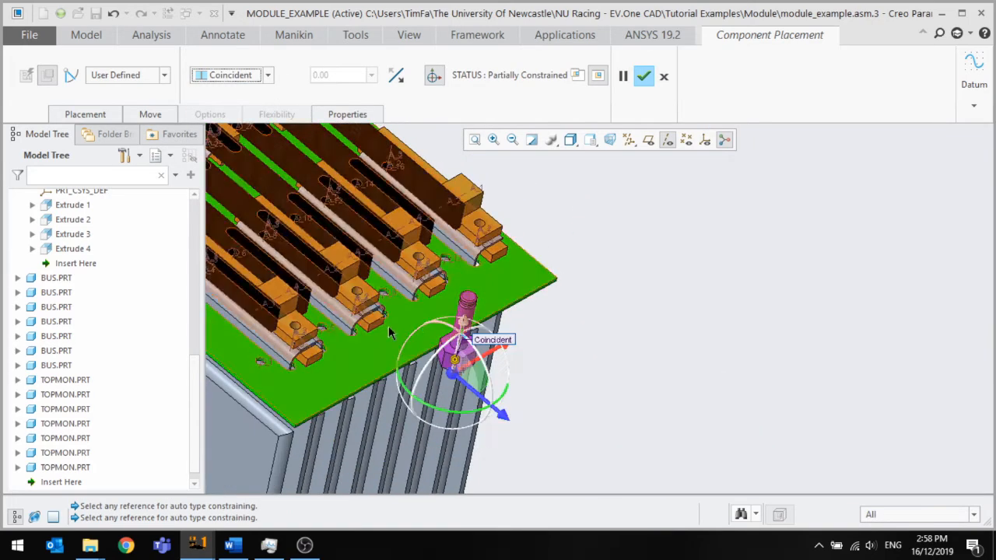
{"action": "left_click_drag", "start_coordinate": [464, 379], "coordinate": [536, 227]}
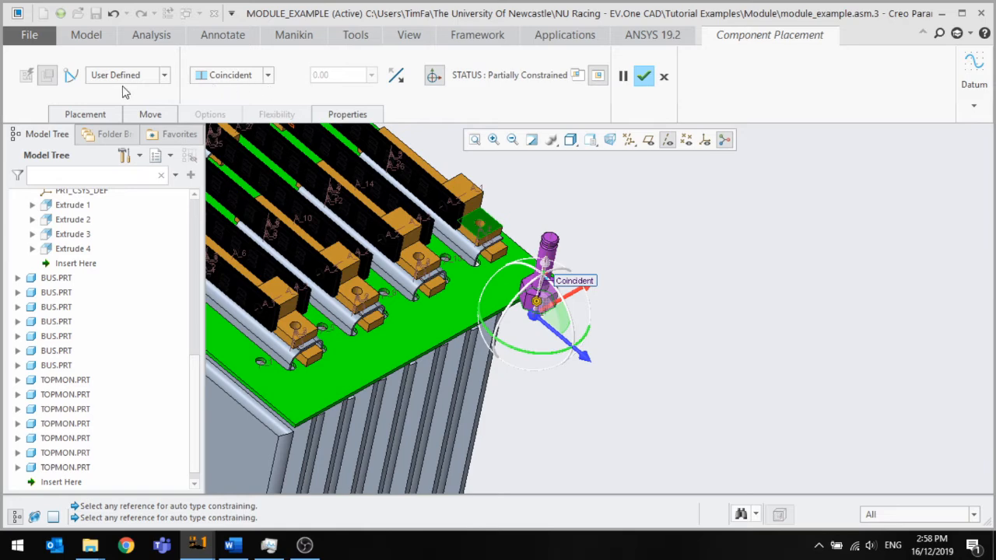
Add a second constraint making the stud's lower shank Coincident with the corner bus bar's hole
{"action": "left_click", "coordinate": [82, 111]}
{"action": "left_click", "coordinate": [114, 212]}
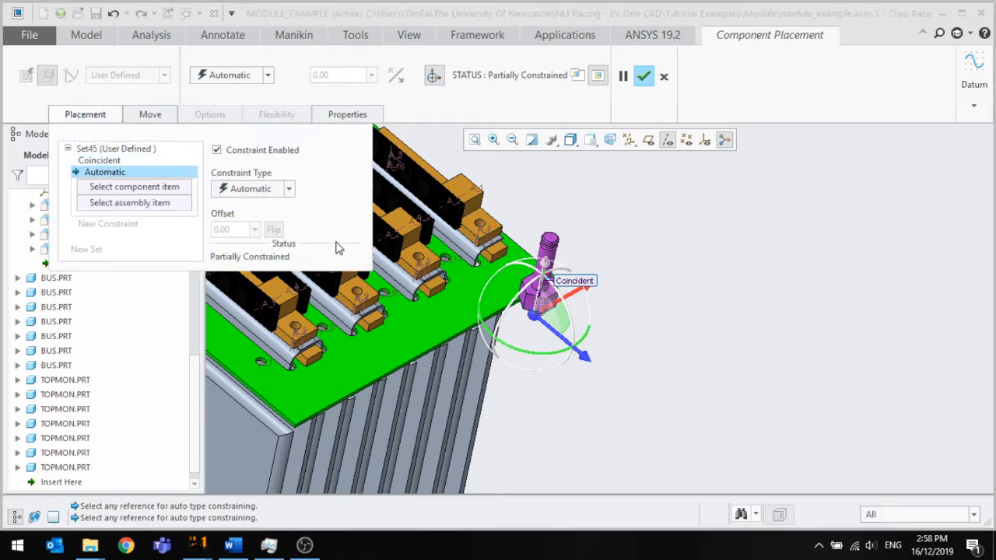
{"action": "scroll", "coordinate": [539, 259], "scroll_direction": "down", "scroll_amount": 6}
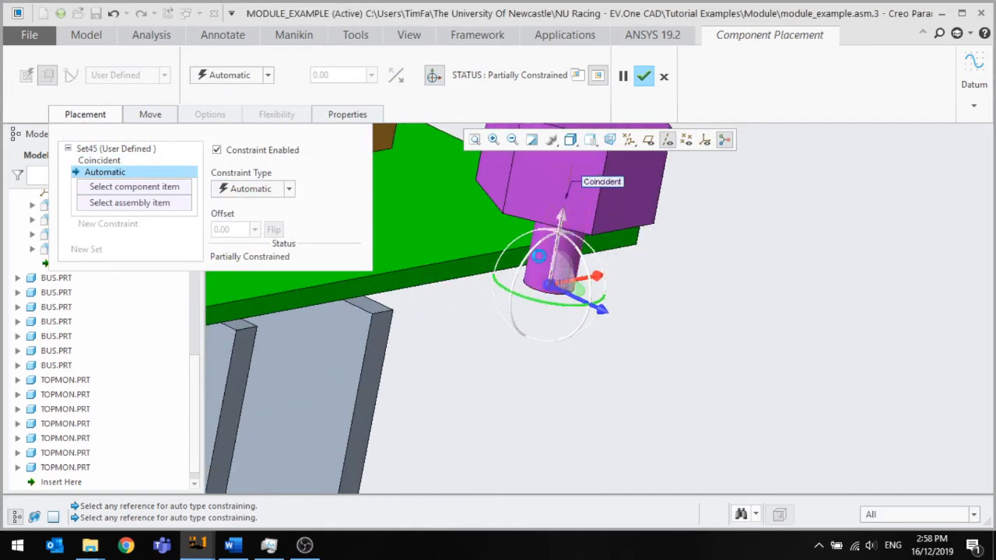
{"action": "middle_click_drag", "start_coordinate": [539, 259], "coordinate": [615, 351]}
{"action": "left_click", "coordinate": [616, 351]}
{"action": "scroll", "coordinate": [403, 134], "scroll_direction": "down", "scroll_amount": 3}
{"action": "left_click", "coordinate": [403, 134]}
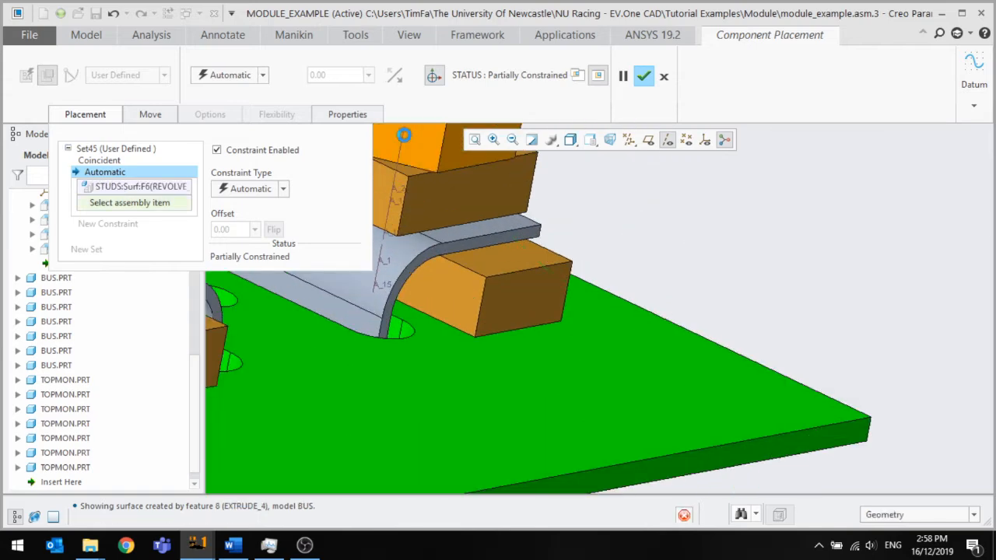
{"action": "scroll", "coordinate": [563, 356], "scroll_direction": "up", "scroll_amount": 5}
{"action": "scroll", "coordinate": [555, 326], "scroll_direction": "down", "scroll_amount": 3}
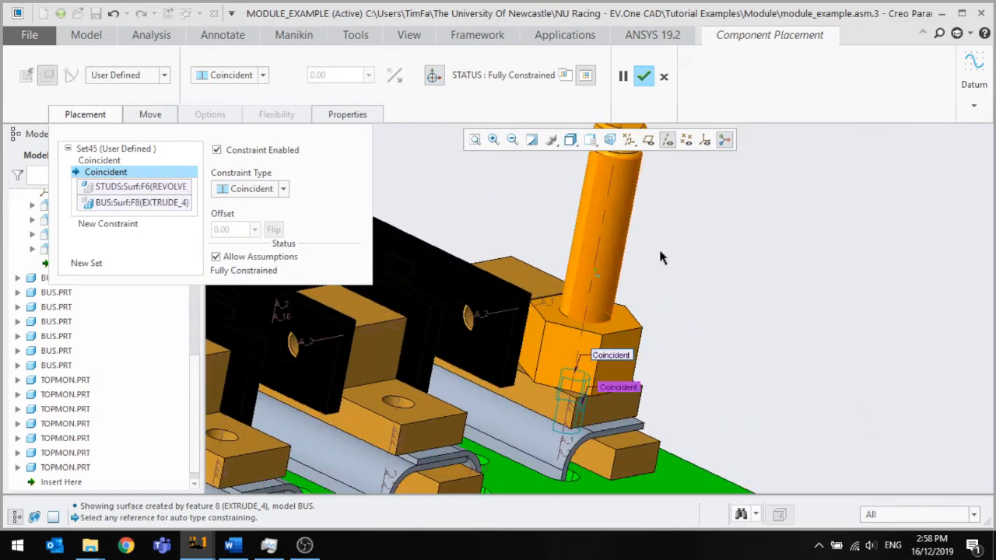
{"action": "scroll", "coordinate": [587, 317], "scroll_direction": "up", "scroll_amount": 1}
{"action": "scroll", "coordinate": [587, 317], "scroll_direction": "up", "scroll_amount": 3}
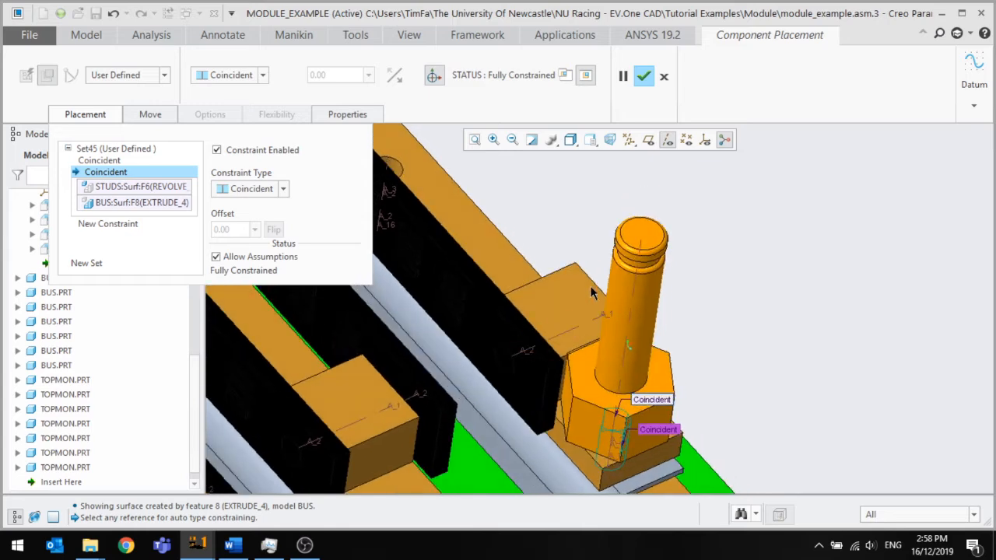
{"action": "scroll", "coordinate": [615, 310], "scroll_direction": "down", "scroll_amount": 2}
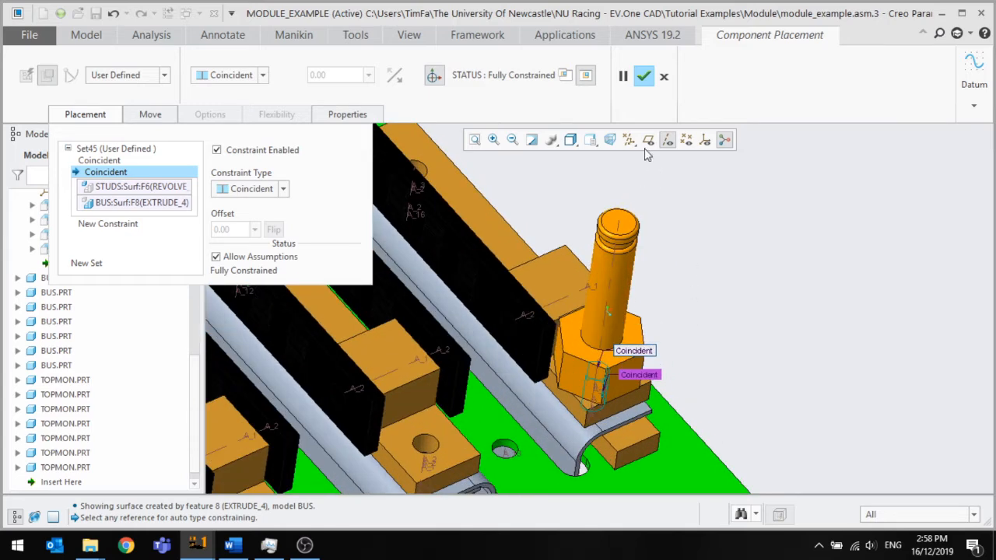
Inspect the stud's orientation with the datum planes displayed, accept its placement and hide the planes again
{"action": "left_click", "coordinate": [647, 141]}
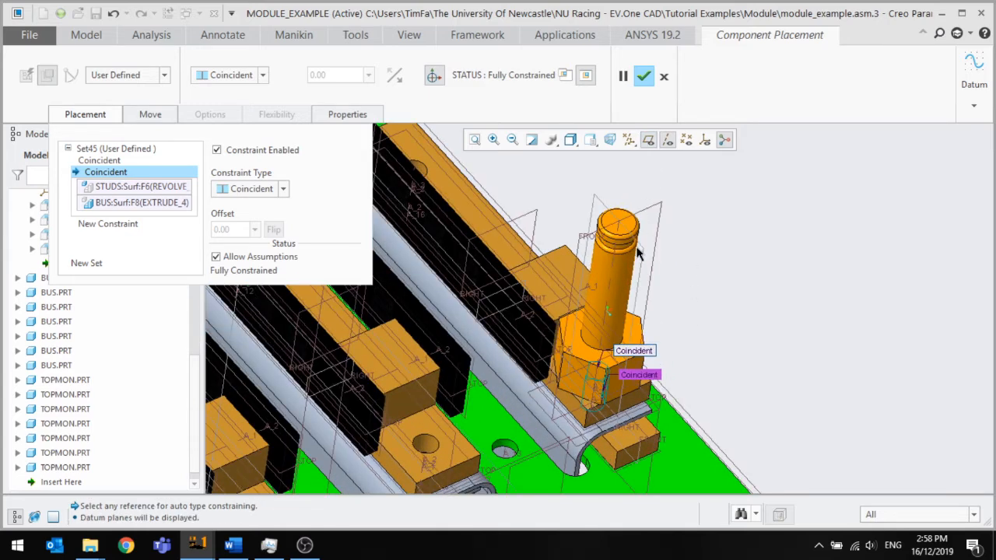
{"action": "scroll", "coordinate": [587, 207], "scroll_direction": "down", "scroll_amount": 2}
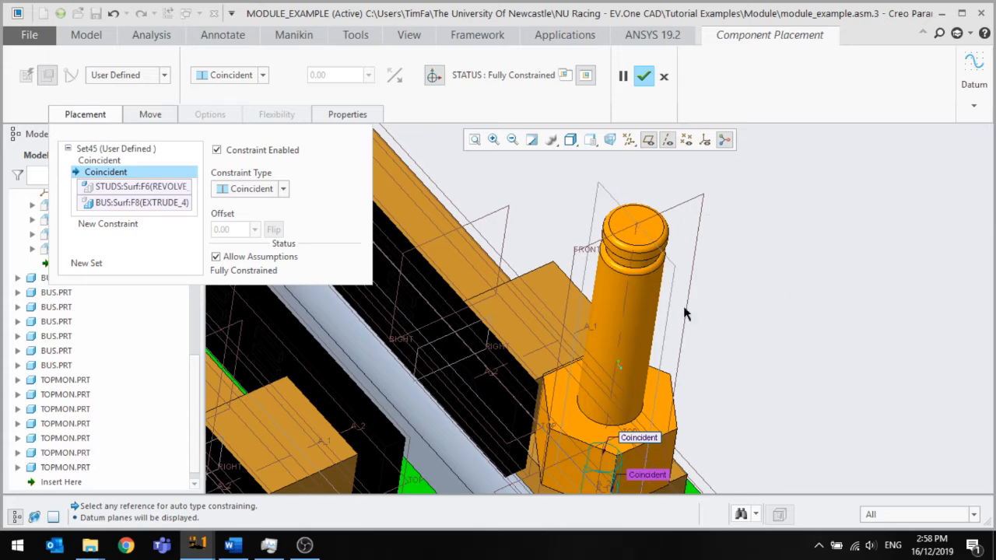
{"action": "middle_click_drag", "start_coordinate": [703, 269], "coordinate": [572, 237]}
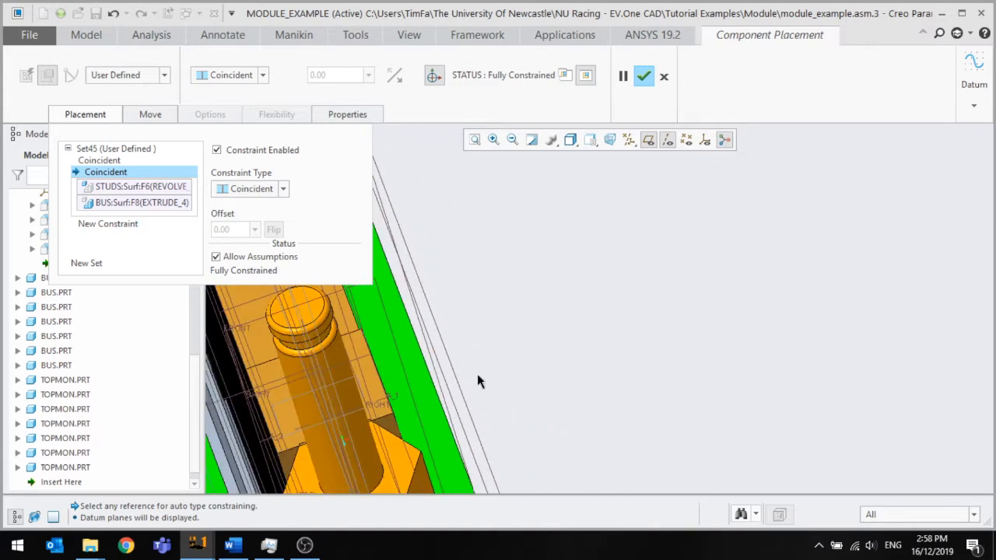
{"action": "scroll", "coordinate": [740, 155], "scroll_direction": "up", "scroll_amount": 3}
{"action": "left_click", "coordinate": [644, 75]}
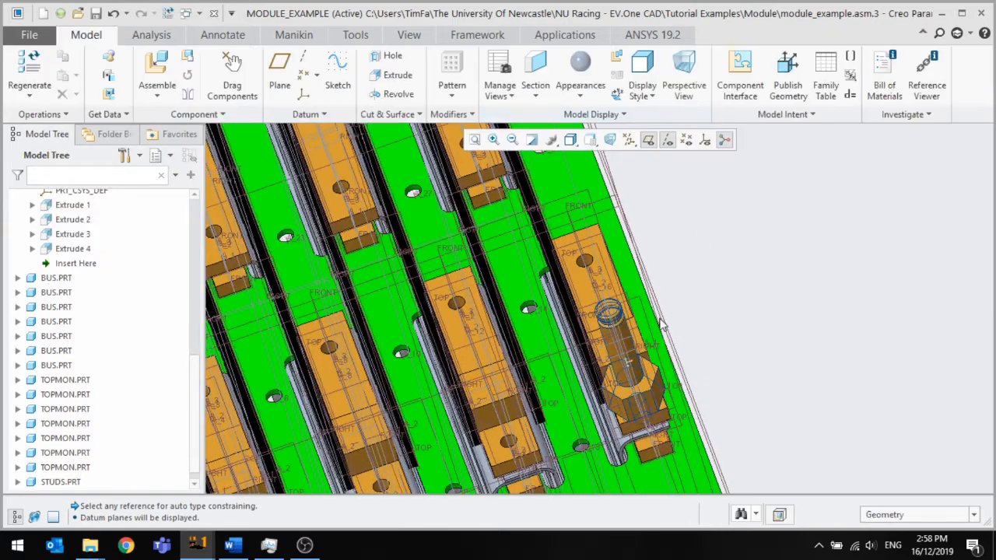
{"action": "middle_click_drag", "start_coordinate": [661, 326], "coordinate": [669, 338]}
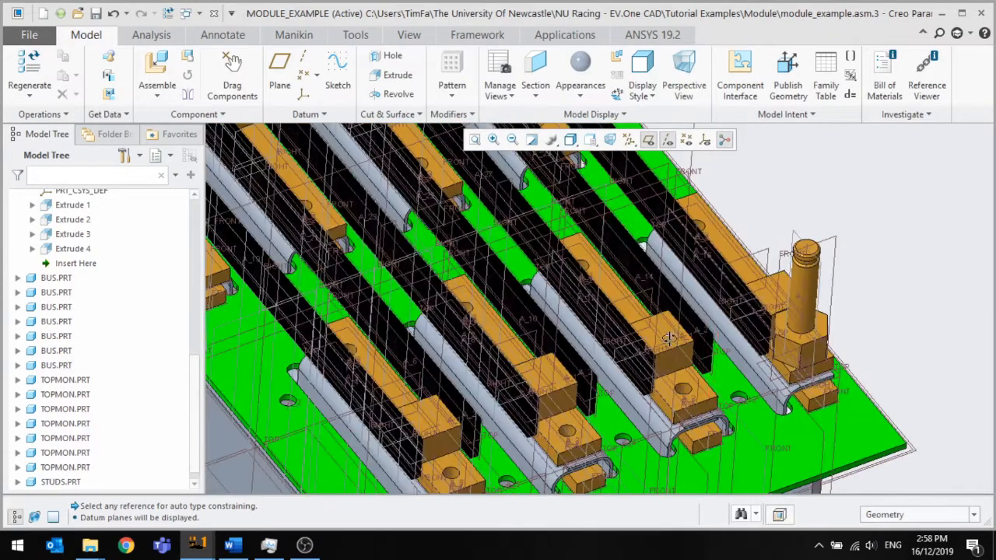
{"action": "left_click", "coordinate": [649, 142]}
Activate the placed stud part within the assembly and open its hexagonal flange extrusion, Extrude 1, for redefinition
{"action": "scroll", "coordinate": [661, 228], "scroll_direction": "down", "scroll_amount": 2}
{"action": "left_click", "coordinate": [660, 230]}
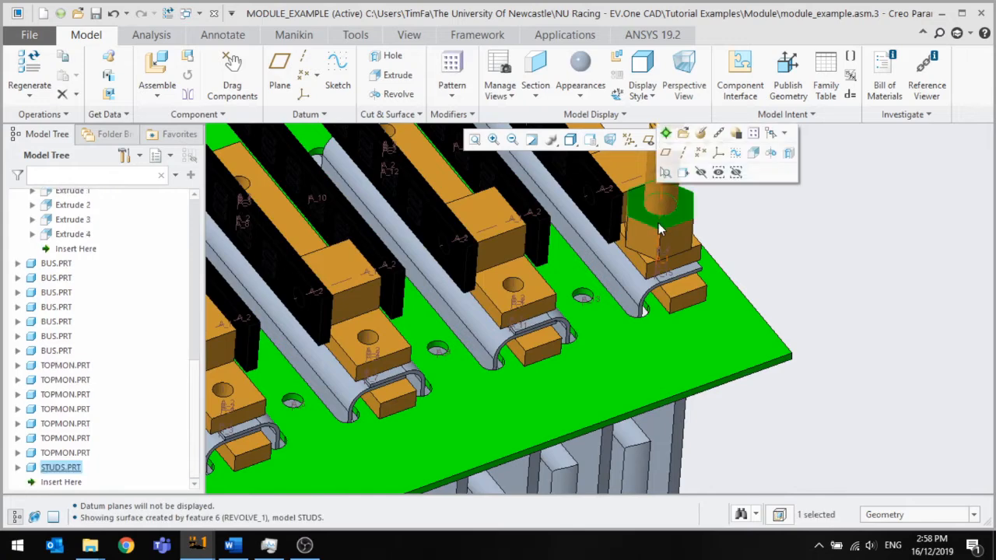
{"action": "left_click", "coordinate": [666, 133]}
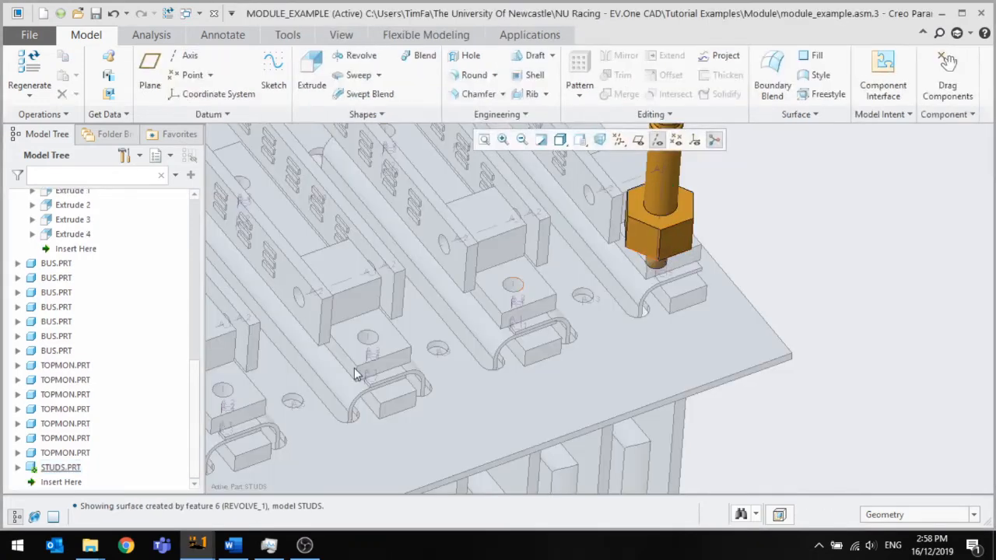
{"action": "left_click", "coordinate": [18, 468]}
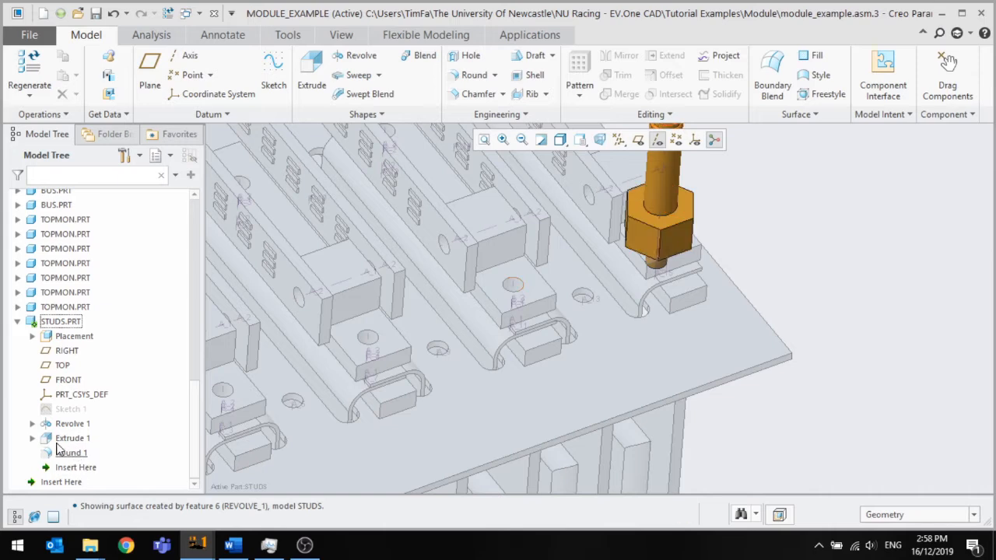
{"action": "left_click", "coordinate": [70, 438]}
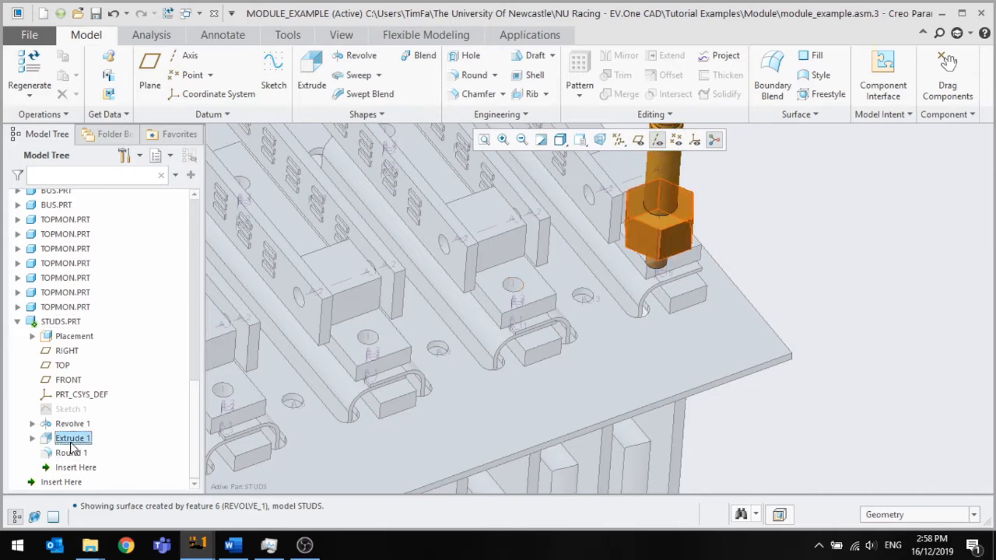
{"action": "left_click", "coordinate": [32, 437]}
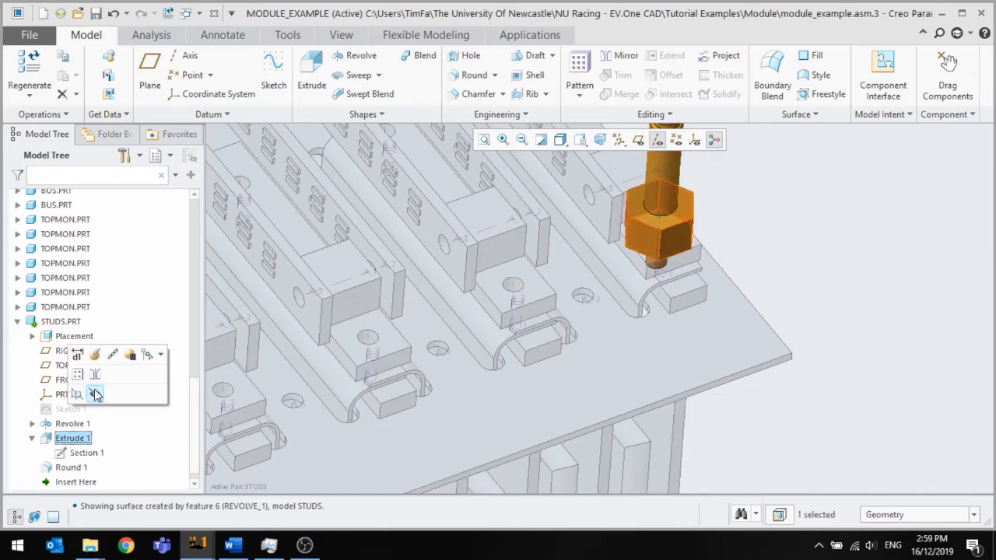
{"action": "left_click", "coordinate": [94, 354]}
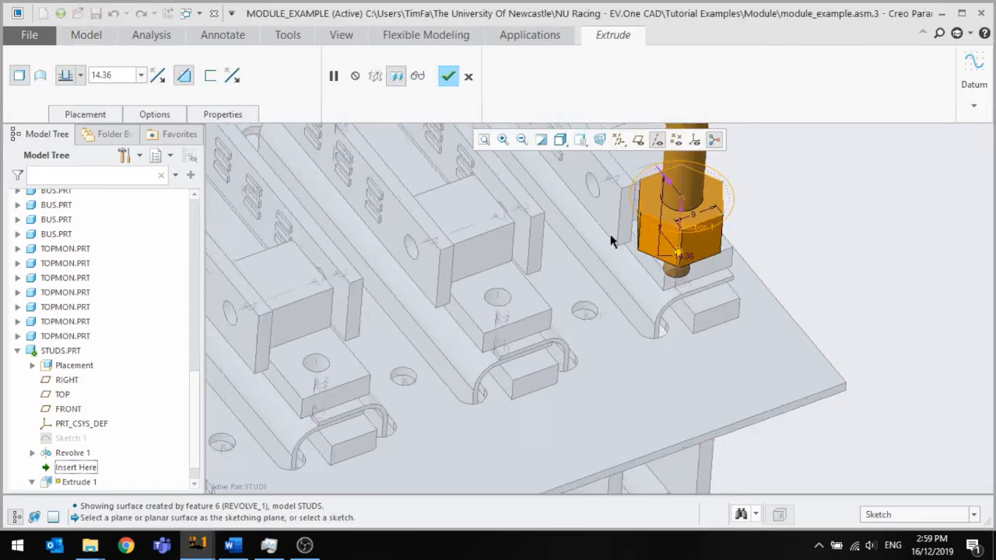
Set the side length of the stud's hexagonal flange to 5
{"action": "scroll", "coordinate": [755, 195], "scroll_direction": "up", "scroll_amount": 4}
{"action": "double_click", "coordinate": [756, 194]}
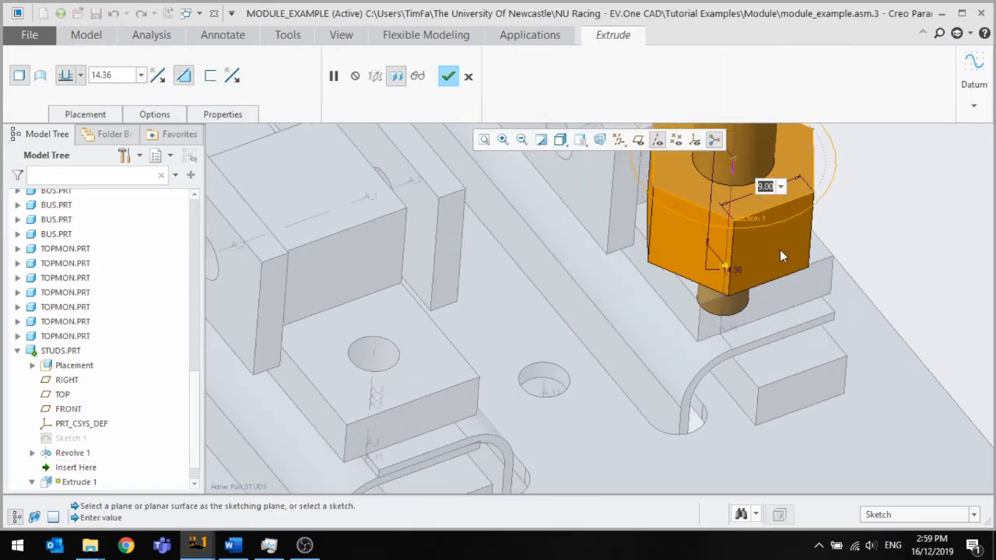
{"action": "type", "text": "5"}
{"action": "key", "text": "Return"}
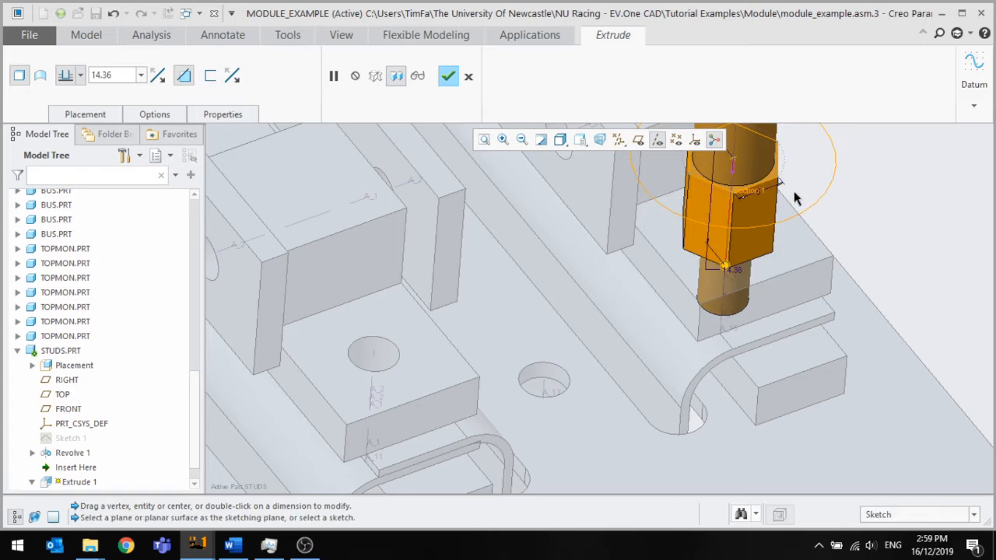
{"action": "scroll", "coordinate": [741, 205], "scroll_direction": "down", "scroll_amount": 3}
Set the hexagonal flange's side length to 7 and accept the redefined extrusion
{"action": "scroll", "coordinate": [746, 210], "scroll_direction": "up", "scroll_amount": 7}
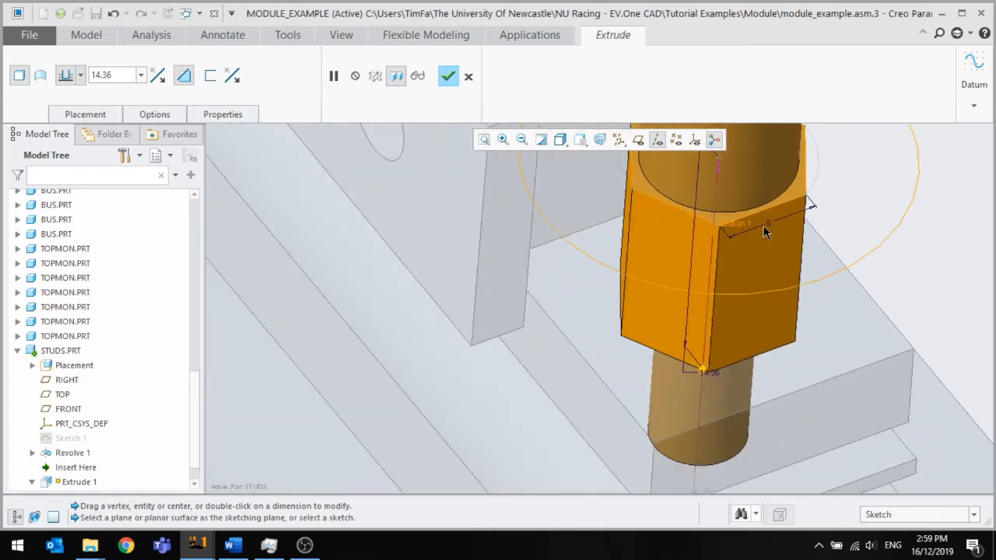
{"action": "double_click", "coordinate": [770, 228]}
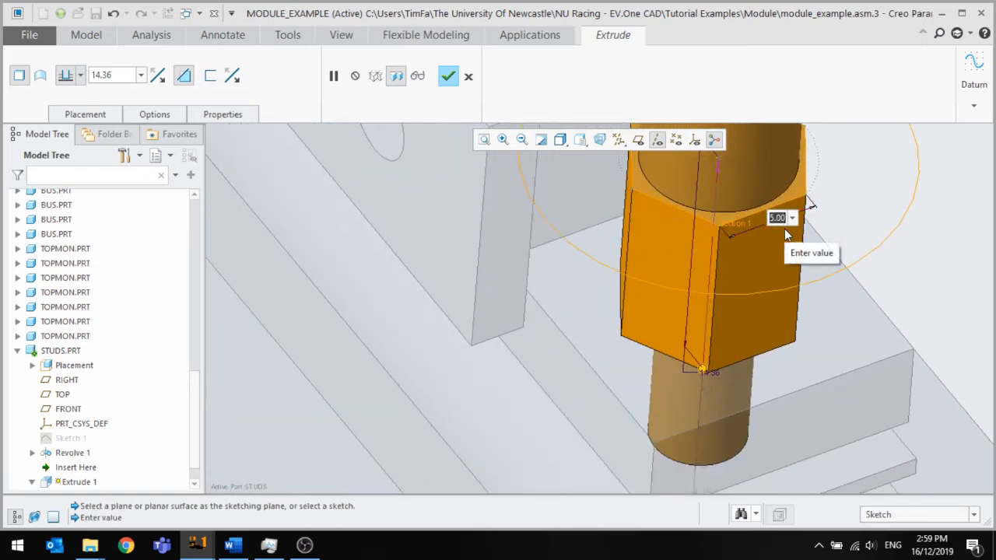
{"action": "type", "text": "7"}
{"action": "key", "text": "Return"}
{"action": "scroll", "coordinate": [648, 309], "scroll_direction": "down", "scroll_amount": 8}
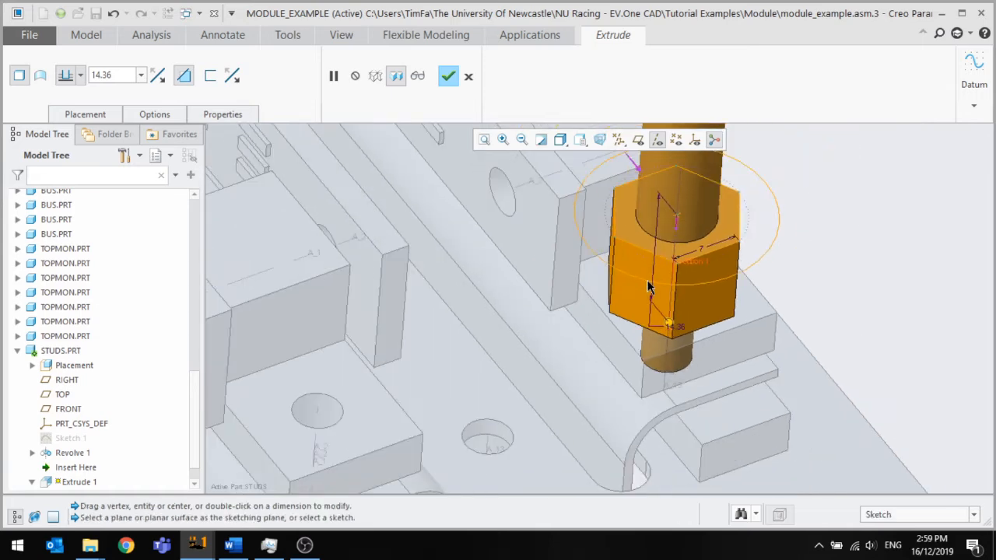
{"action": "scroll", "coordinate": [674, 379], "scroll_direction": "up", "scroll_amount": 8}
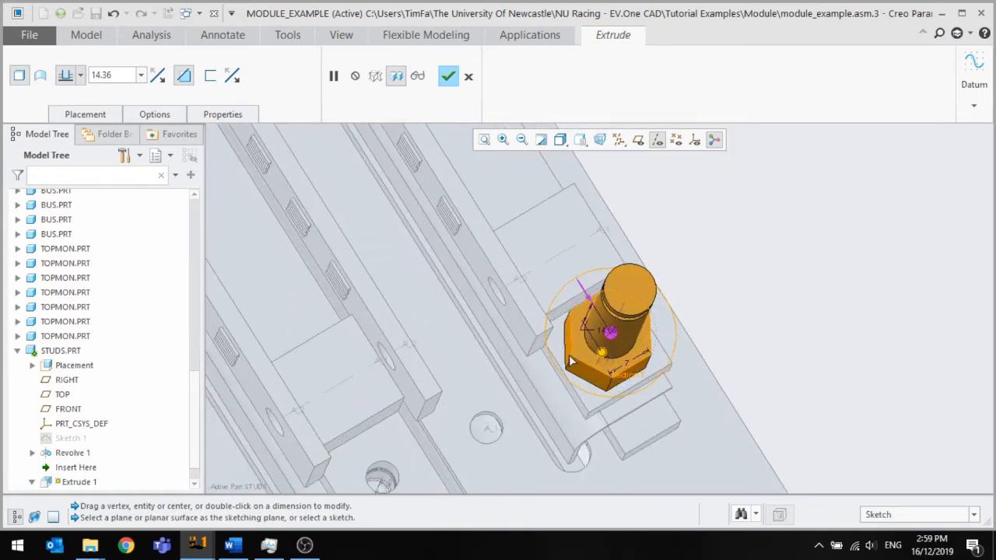
{"action": "scroll", "coordinate": [549, 347], "scroll_direction": "down", "scroll_amount": 5}
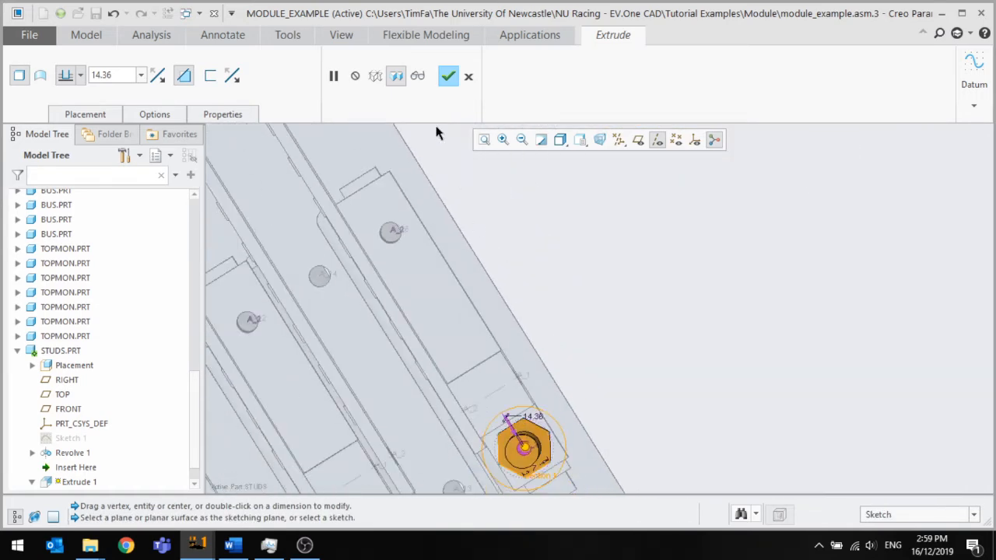
{"action": "left_click", "coordinate": [448, 75]}
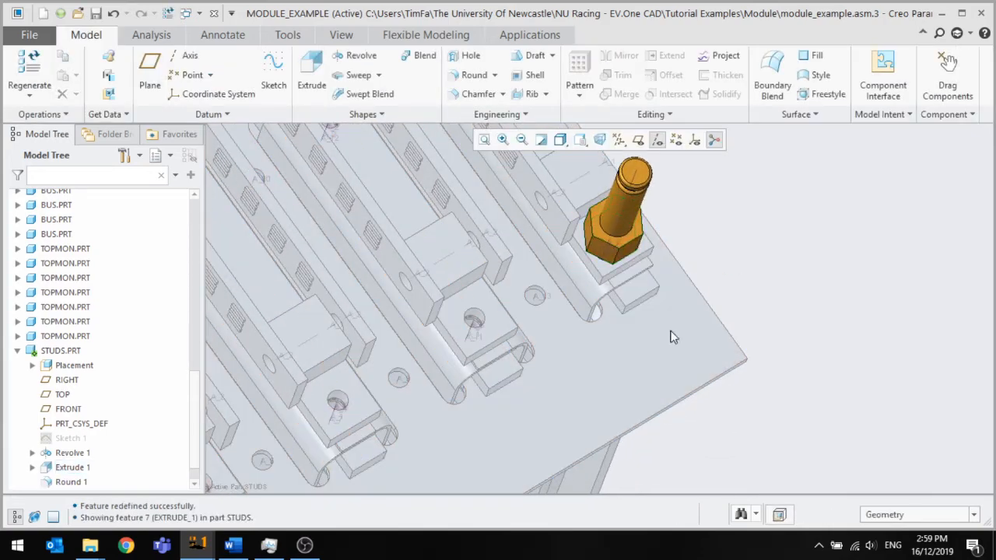
Reactivate the top-level MODULE_EXAMPLE.ASM assembly and restore the default view orientation
{"action": "scroll", "coordinate": [661, 343], "scroll_direction": "down", "scroll_amount": 4}
{"action": "middle_click_drag", "start_coordinate": [578, 302], "coordinate": [571, 238]}
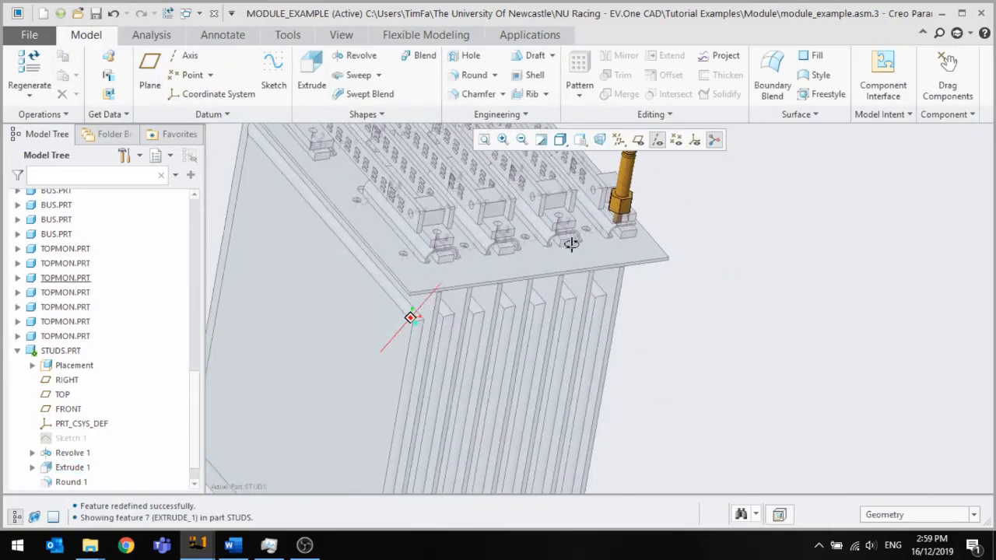
{"action": "scroll", "coordinate": [95, 262], "scroll_direction": "up", "scroll_amount": 10}
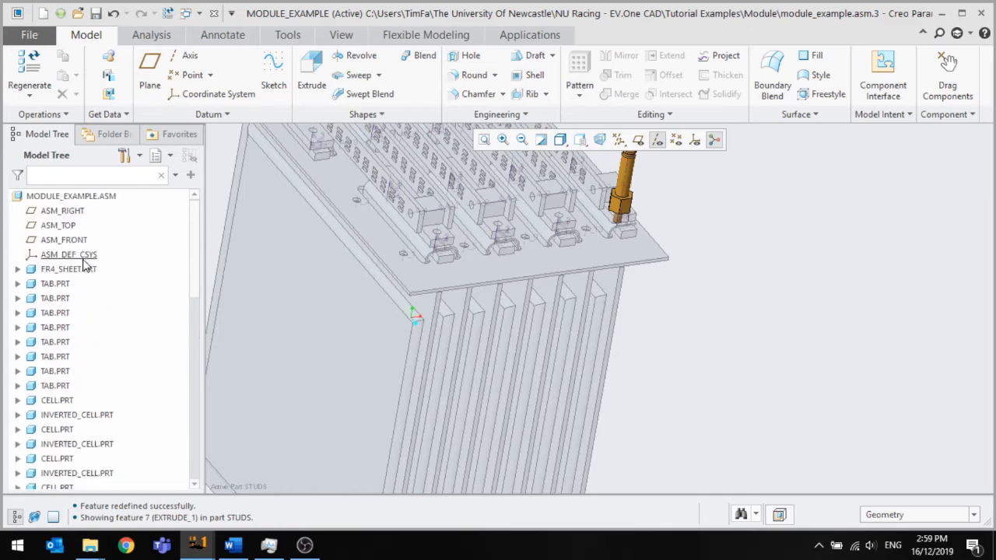
{"action": "left_click", "coordinate": [47, 199]}
{"action": "left_click", "coordinate": [55, 131]}
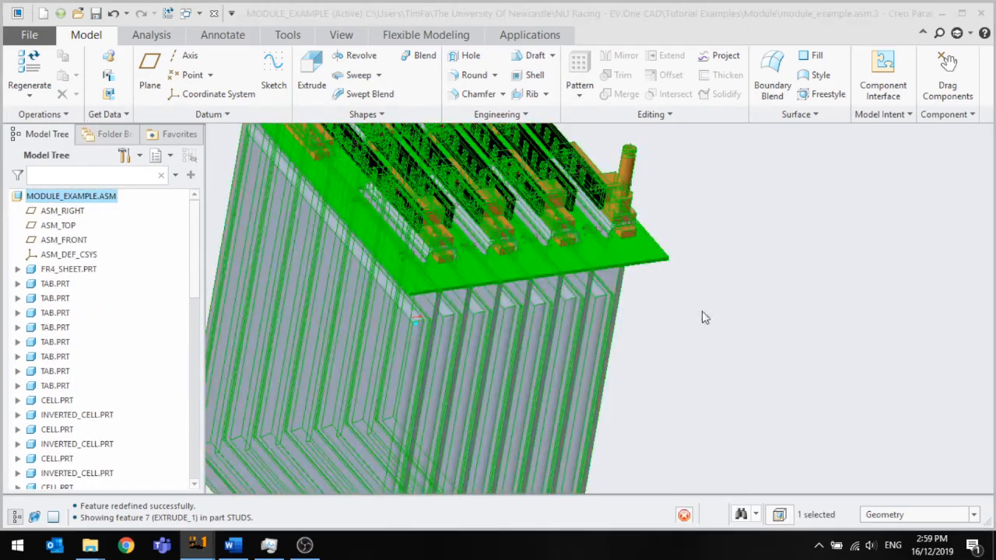
{"action": "key", "text": "ctrl+d"}
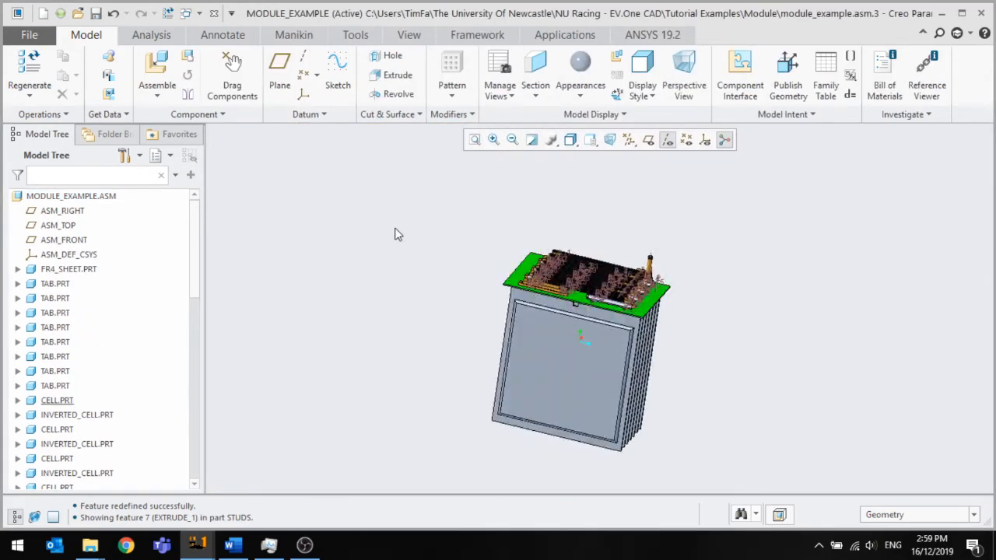
Insert another studs.prt, Coincident with the top face and hole of the bus bar at the sheet's opposite corner, and accept the placement
{"action": "left_click", "coordinate": [158, 71]}
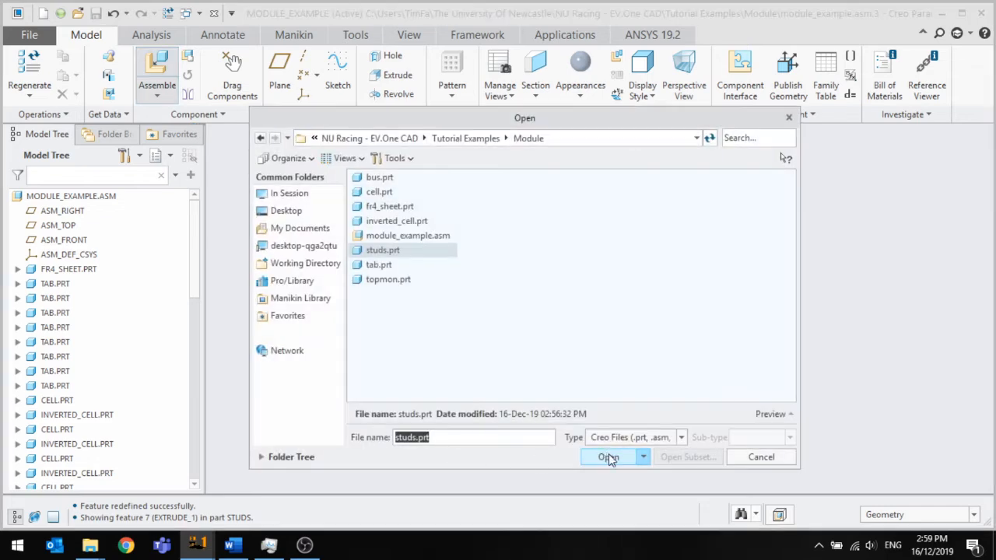
{"action": "left_click", "coordinate": [606, 457]}
{"action": "scroll", "coordinate": [533, 286], "scroll_direction": "down", "scroll_amount": 5}
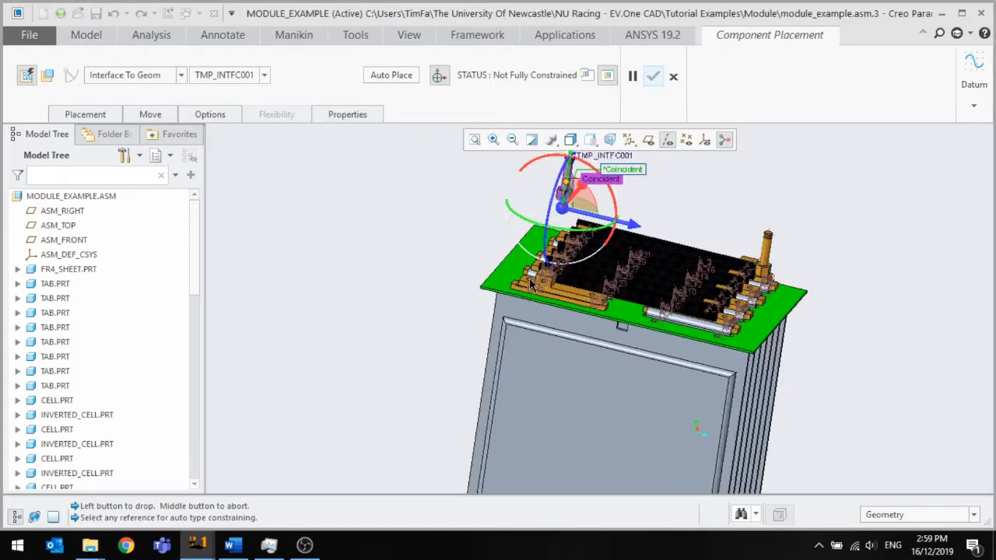
{"action": "scroll", "coordinate": [534, 285], "scroll_direction": "down", "scroll_amount": 3}
{"action": "left_click", "coordinate": [529, 283]}
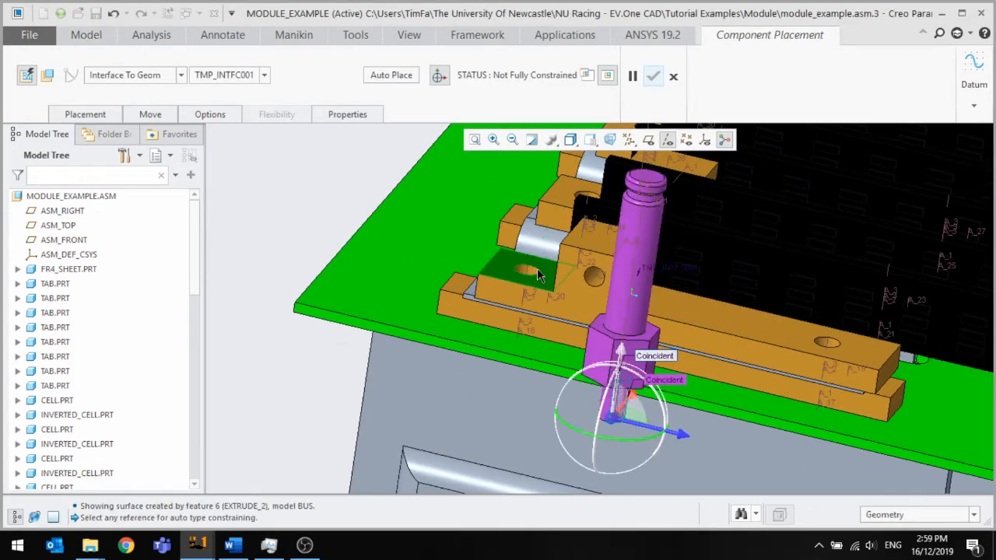
{"action": "left_click", "coordinate": [533, 272]}
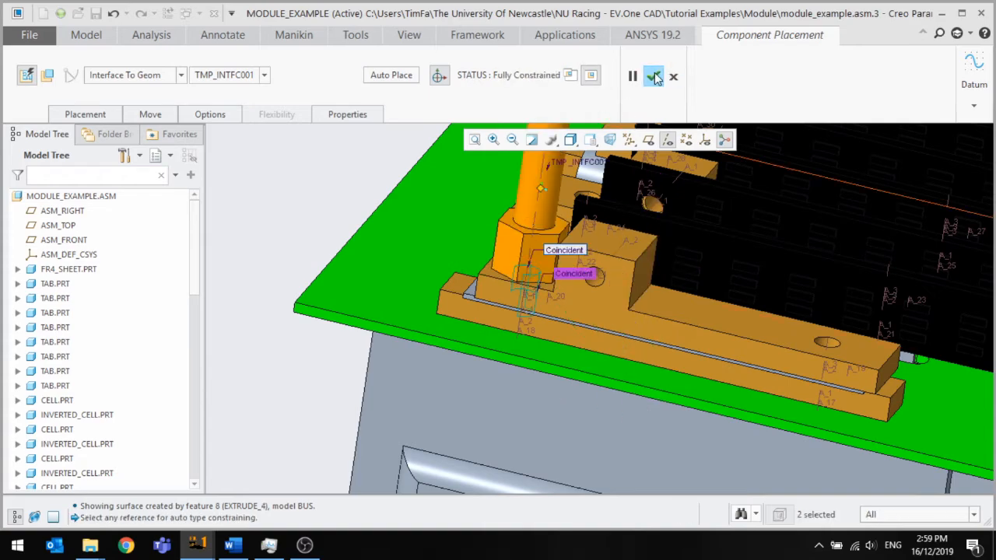
{"action": "middle_click", "coordinate": [502, 308]}
{"action": "scroll", "coordinate": [606, 188], "scroll_direction": "down", "scroll_amount": 3}
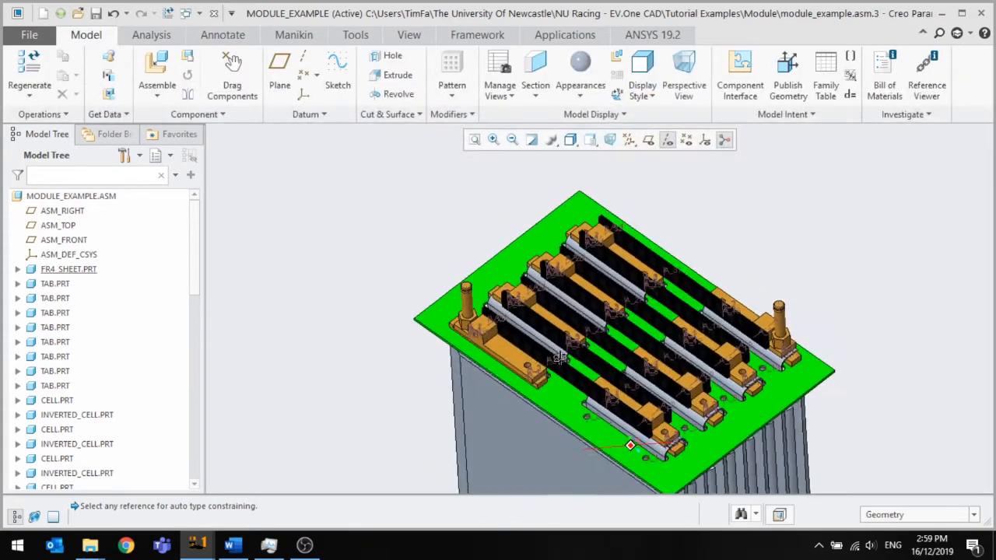
{"action": "mouse_move", "coordinate": [621, 310]}
{"action": "middle_mouse_down"}
{"action": "mouse_move", "coordinate": [676, 311]}
{"action": "mouse_move", "coordinate": [609, 315]}
{"action": "mouse_move", "coordinate": [620, 317]}
{"action": "middle_mouse_up"}
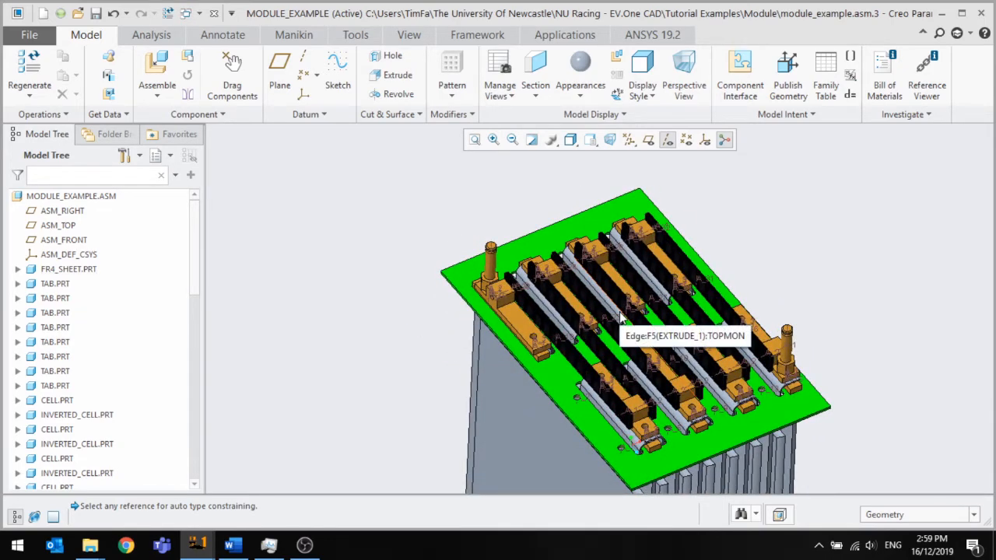
Create a new solid part named MODUEL_COVER in the assembly, copied from nuracing_prt.prt
{"action": "scroll", "coordinate": [620, 317], "scroll_direction": "down", "scroll_amount": 3}
{"action": "scroll", "coordinate": [576, 323], "scroll_direction": "up", "scroll_amount": 2}
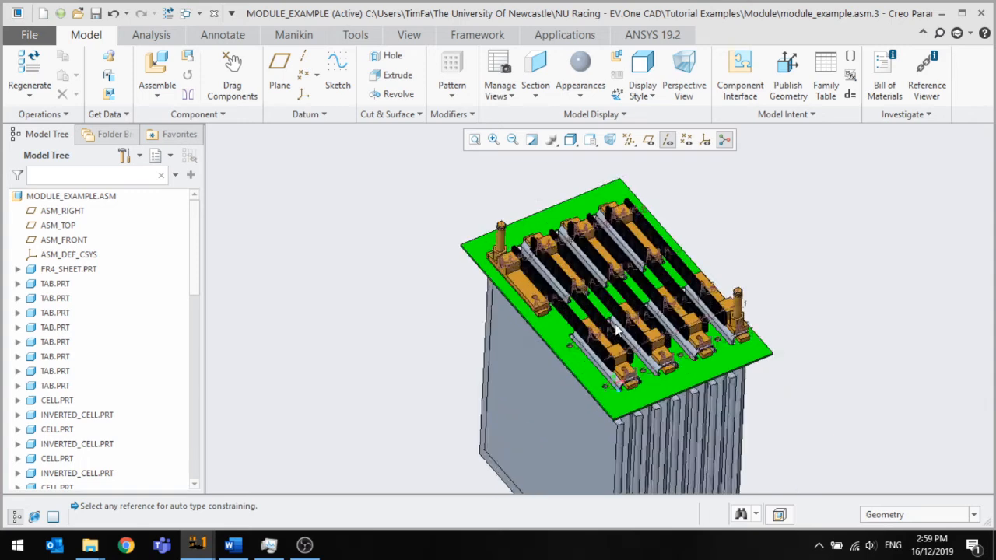
{"action": "scroll", "coordinate": [560, 325], "scroll_direction": "down", "scroll_amount": 2}
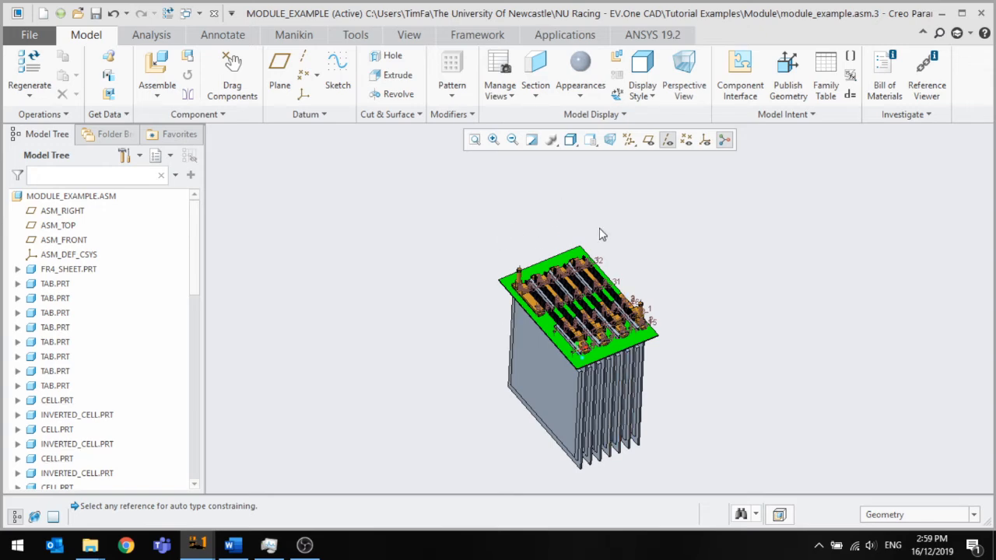
{"action": "mouse_move", "coordinate": [658, 356]}
{"action": "middle_mouse_down"}
{"action": "mouse_move", "coordinate": [618, 412]}
{"action": "mouse_move", "coordinate": [573, 323]}
{"action": "middle_mouse_up"}
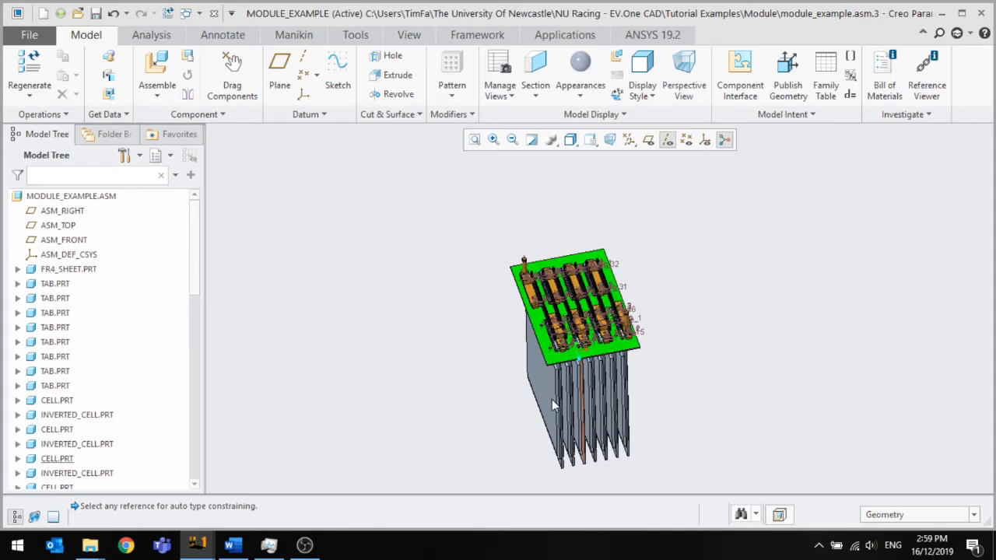
{"action": "left_click", "coordinate": [187, 62]}
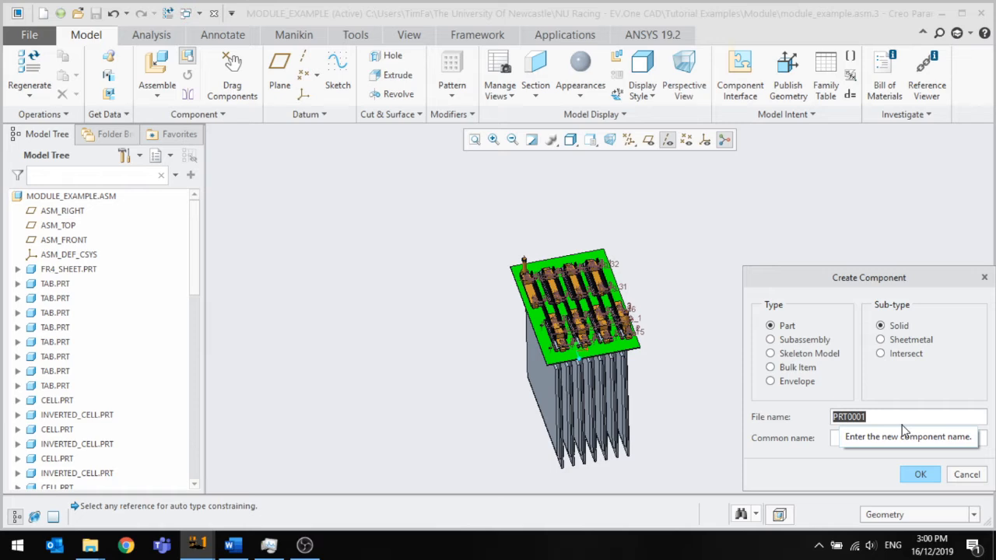
{"action": "type", "text": "MODUEL_COVER"}
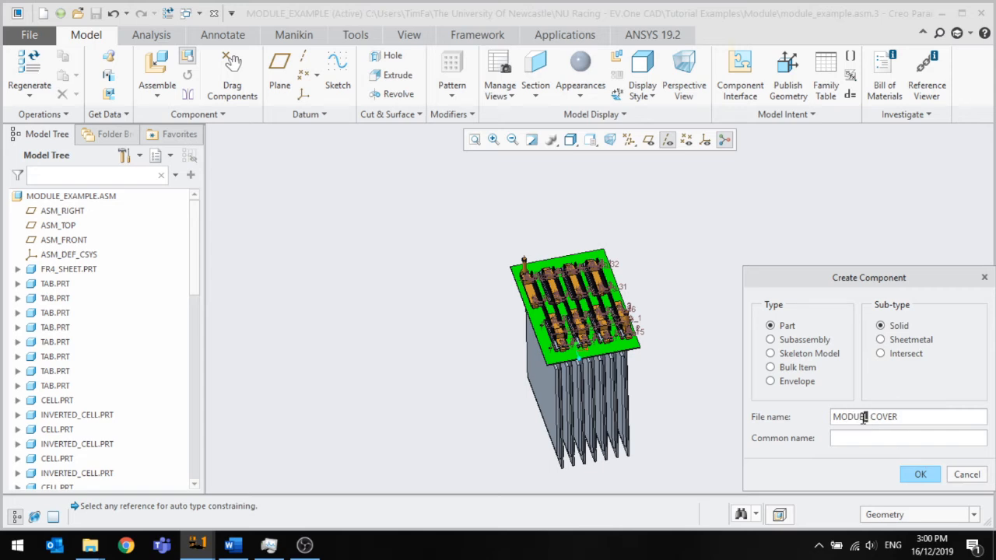
{"action": "type", "text": "L"}
{"action": "type", "text": "_"}
{"action": "left_click", "coordinate": [907, 476]}
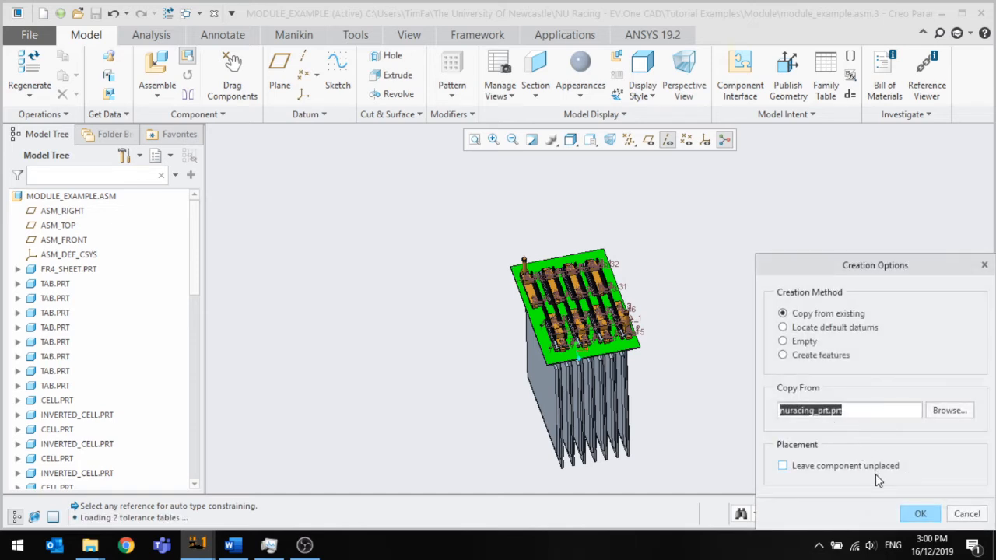
{"action": "left_click", "coordinate": [919, 513]}
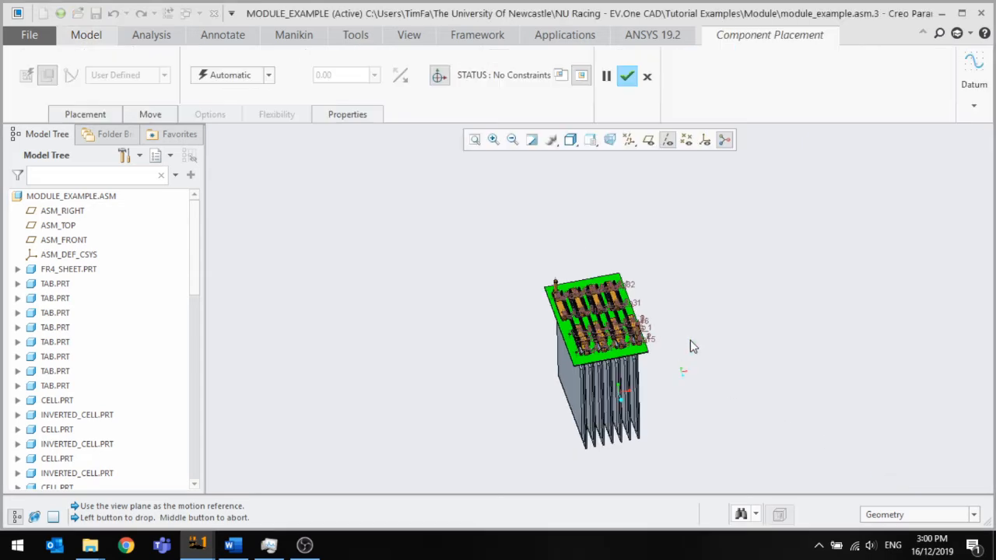
Display the datum planes, constrain the new cover part with the Default placement, and accept it
{"action": "left_click", "coordinate": [648, 140]}
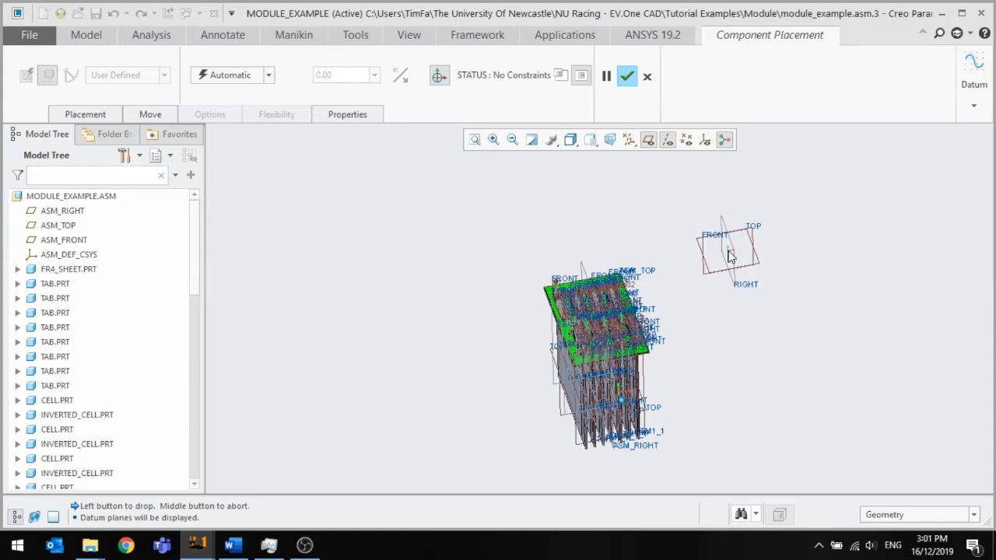
{"action": "left_click", "coordinate": [729, 257]}
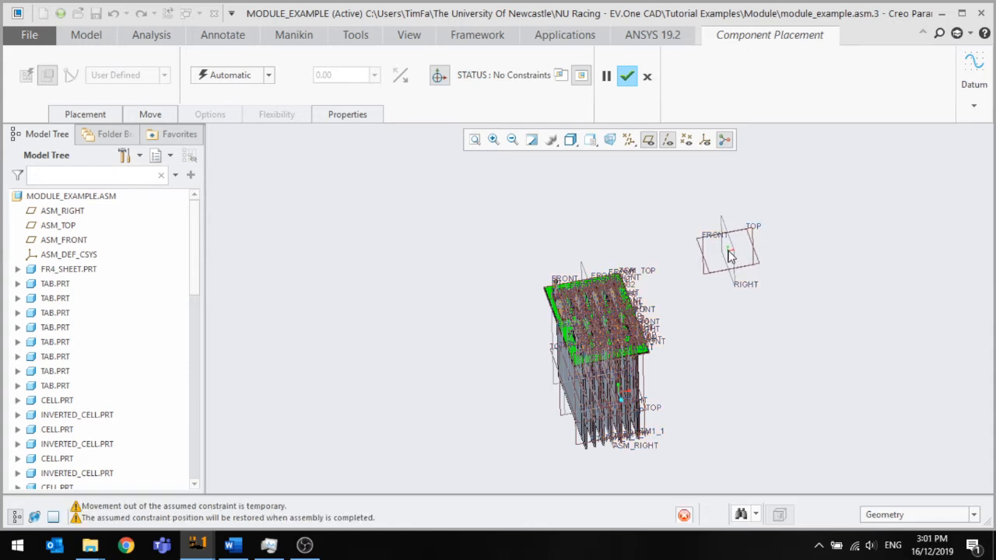
{"action": "left_click", "coordinate": [270, 76]}
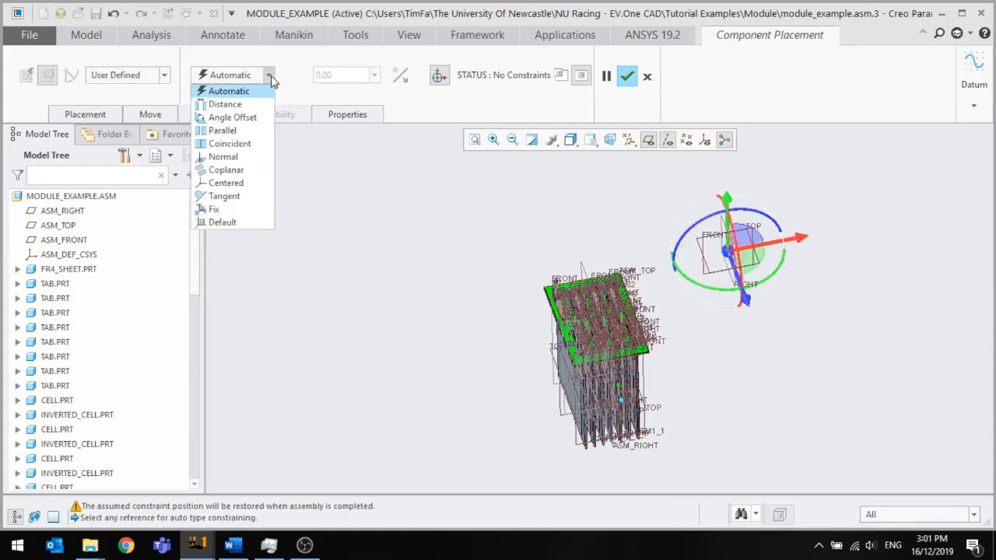
{"action": "left_click", "coordinate": [221, 222]}
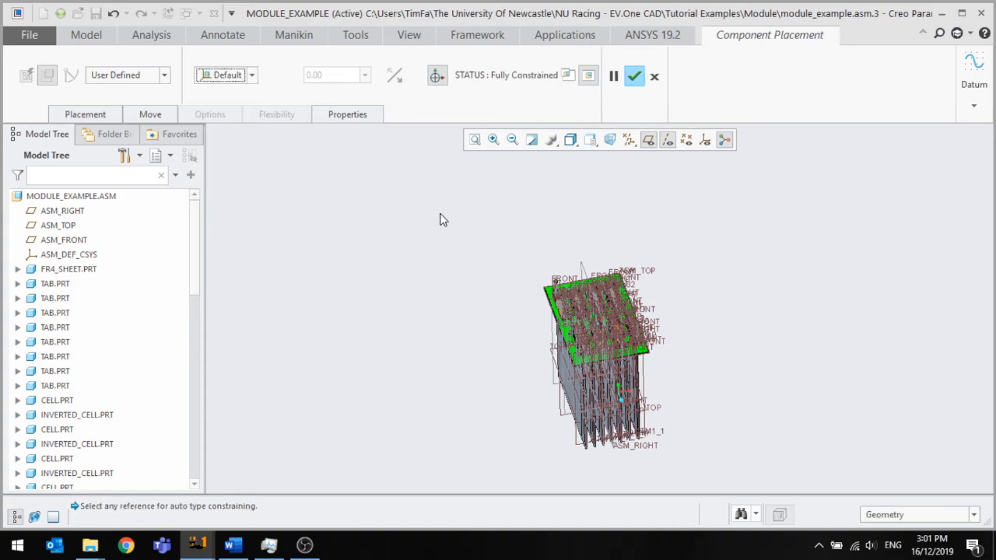
{"action": "scroll", "coordinate": [624, 332], "scroll_direction": "up", "scroll_amount": 5}
{"action": "middle_click_drag", "start_coordinate": [624, 332], "coordinate": [591, 318]}
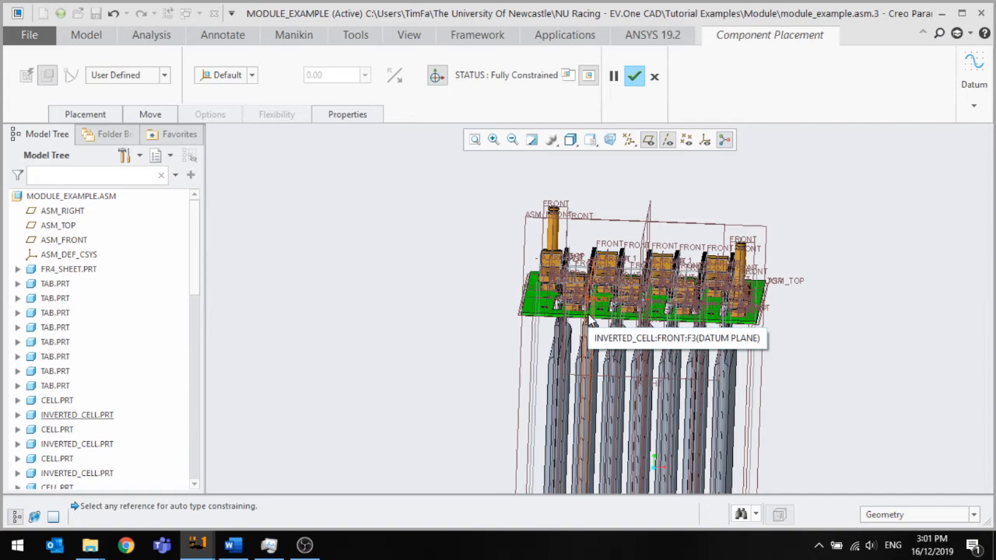
{"action": "middle_click_drag", "start_coordinate": [588, 317], "coordinate": [579, 291]}
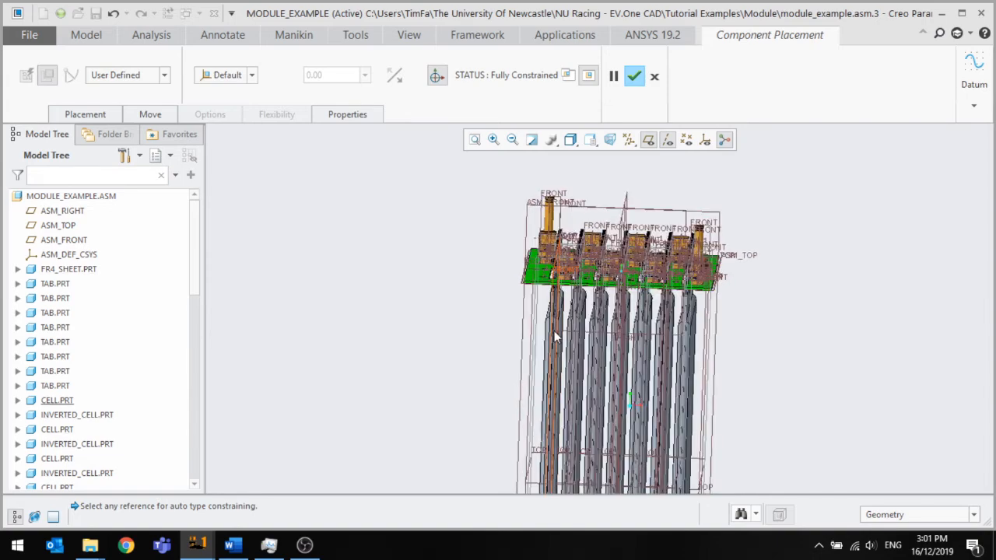
{"action": "middle_click_drag", "start_coordinate": [554, 331], "coordinate": [562, 232]}
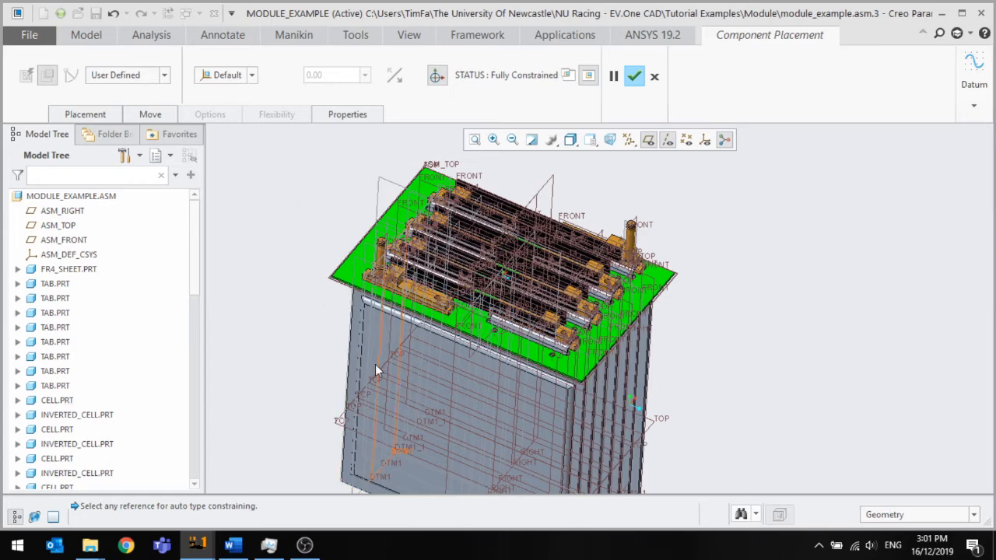
{"action": "scroll", "coordinate": [421, 371], "scroll_direction": "down", "scroll_amount": 5}
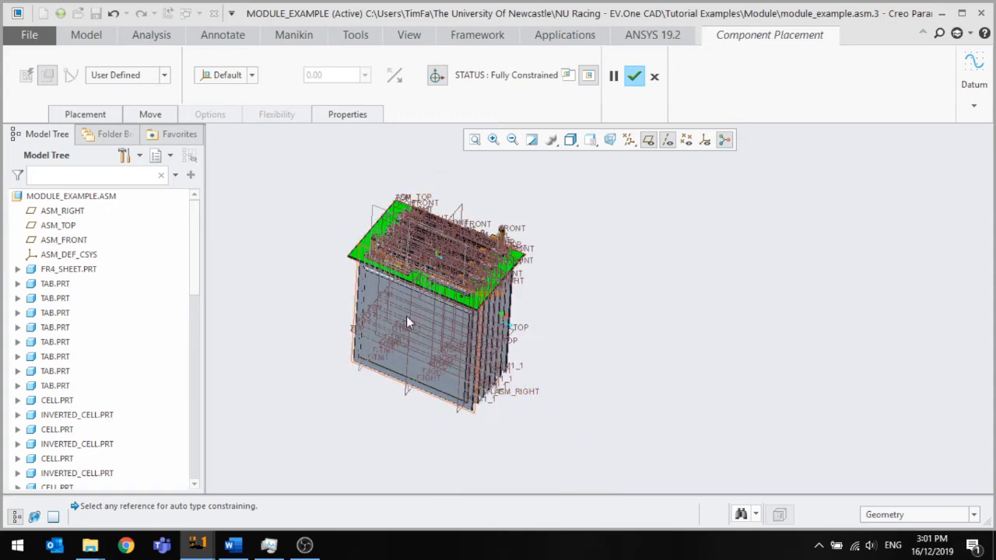
{"action": "left_click", "coordinate": [634, 76]}
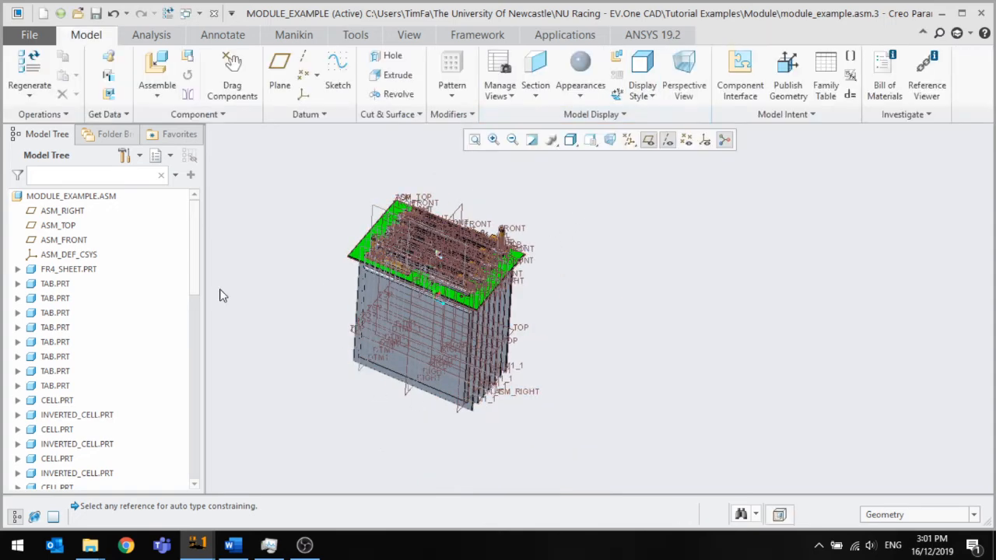
Activate MODUEL_COVER.PRT for editing within the assembly
{"action": "scroll", "coordinate": [122, 310], "scroll_direction": "down", "scroll_amount": 10}
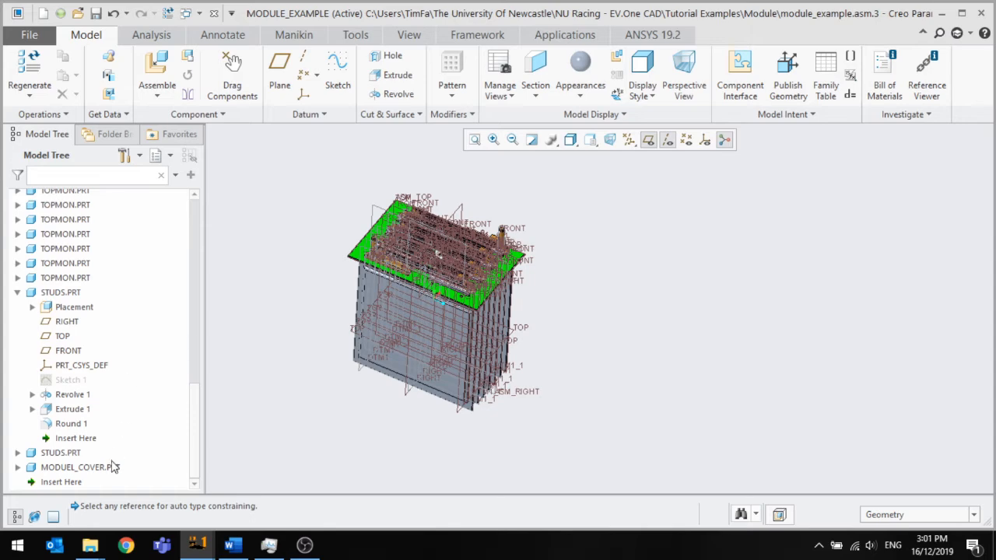
{"action": "left_click", "coordinate": [111, 471]}
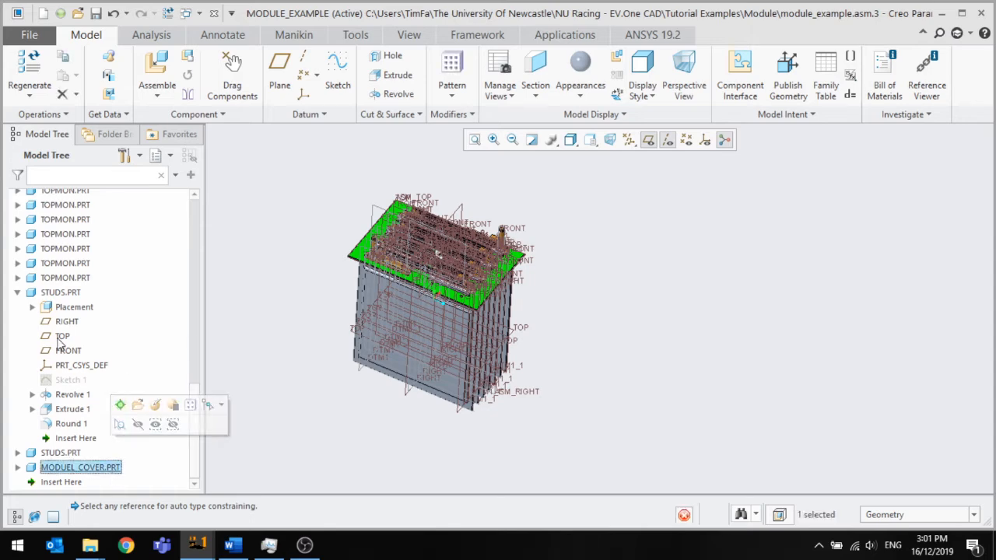
{"action": "middle_click_drag", "start_coordinate": [324, 320], "coordinate": [378, 263]}
{"action": "scroll", "coordinate": [397, 257], "scroll_direction": "down", "scroll_amount": 2}
{"action": "scroll", "coordinate": [378, 261], "scroll_direction": "up", "scroll_amount": 2}
{"action": "left_click", "coordinate": [101, 468]}
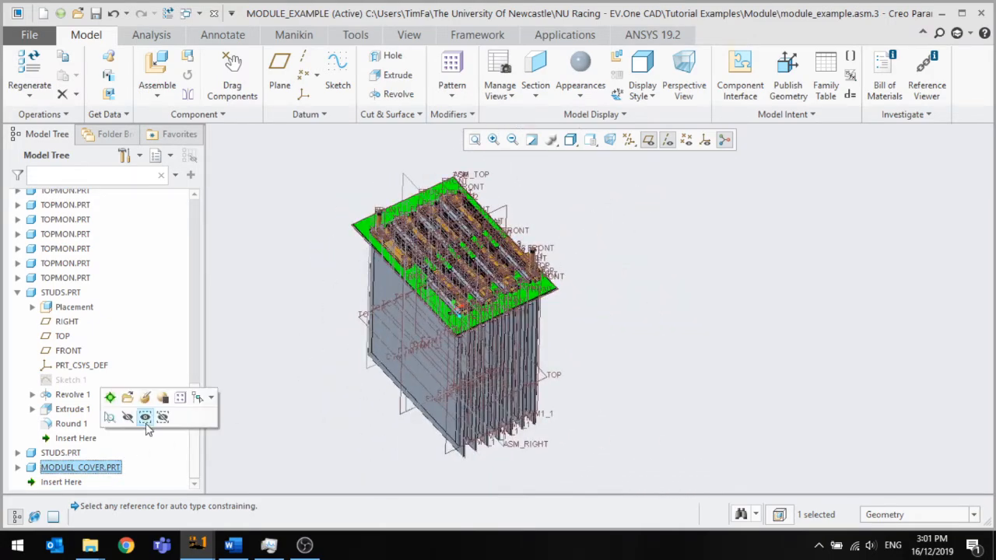
{"action": "left_click", "coordinate": [110, 398]}
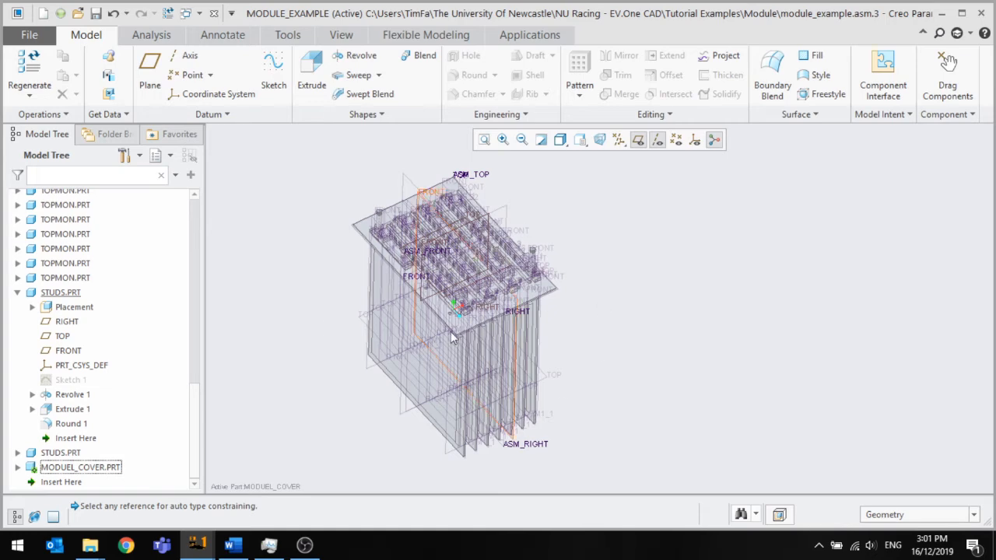
Start an Extrude in the cover part, using the large flat face of the FR4 sheet as the sketching plane
{"action": "middle_click_drag", "start_coordinate": [399, 314], "coordinate": [479, 303]}
{"action": "scroll", "coordinate": [449, 423], "scroll_direction": "up", "scroll_amount": 5}
{"action": "scroll", "coordinate": [459, 424], "scroll_direction": "down", "scroll_amount": 4}
{"action": "scroll", "coordinate": [479, 303], "scroll_direction": "up", "scroll_amount": 5}
{"action": "scroll", "coordinate": [479, 304], "scroll_direction": "up", "scroll_amount": 4}
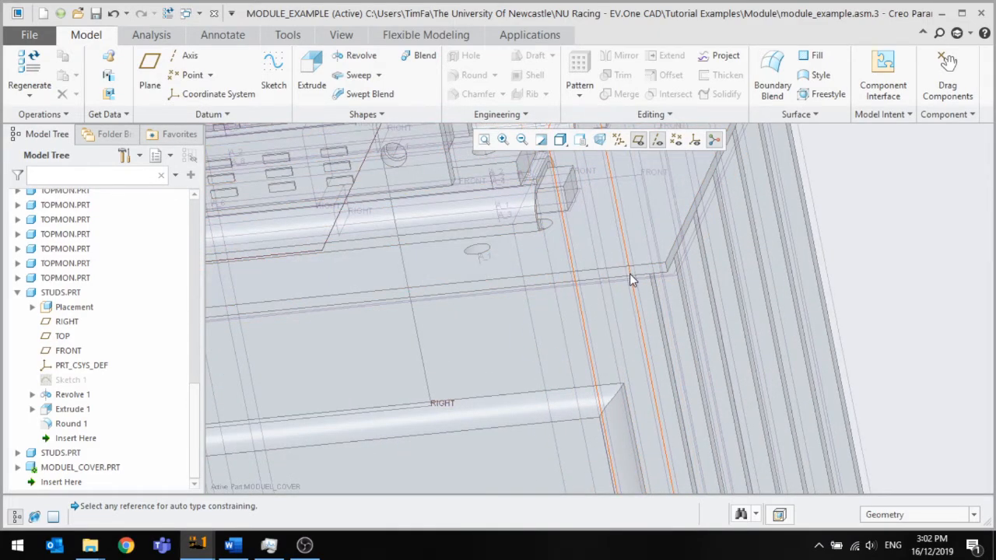
{"action": "scroll", "coordinate": [598, 280], "scroll_direction": "down", "scroll_amount": 6}
{"action": "mouse_move", "coordinate": [585, 286]}
{"action": "middle_mouse_down"}
{"action": "mouse_move", "coordinate": [607, 278]}
{"action": "mouse_move", "coordinate": [585, 221]}
{"action": "middle_mouse_up"}
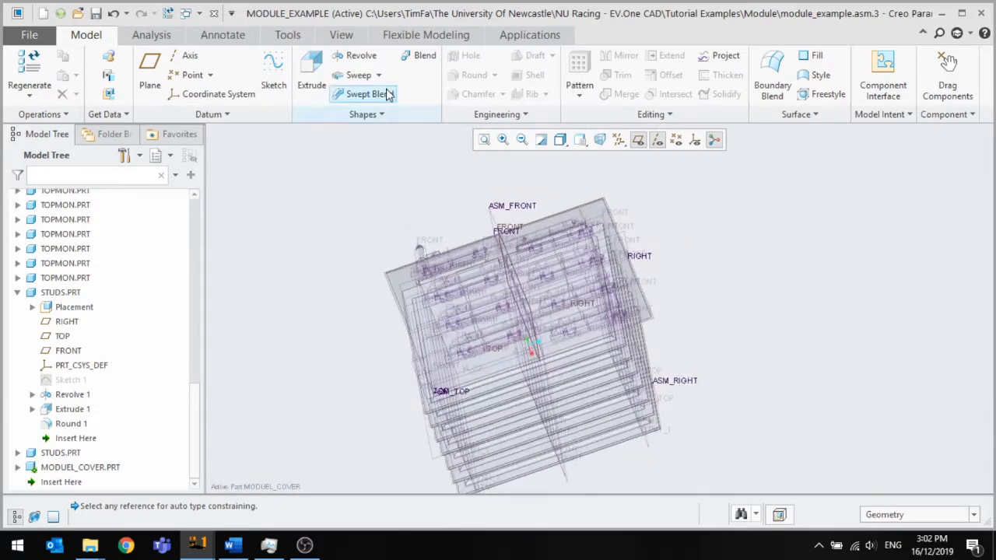
{"action": "left_click", "coordinate": [312, 78]}
{"action": "scroll", "coordinate": [610, 215], "scroll_direction": "up", "scroll_amount": 5}
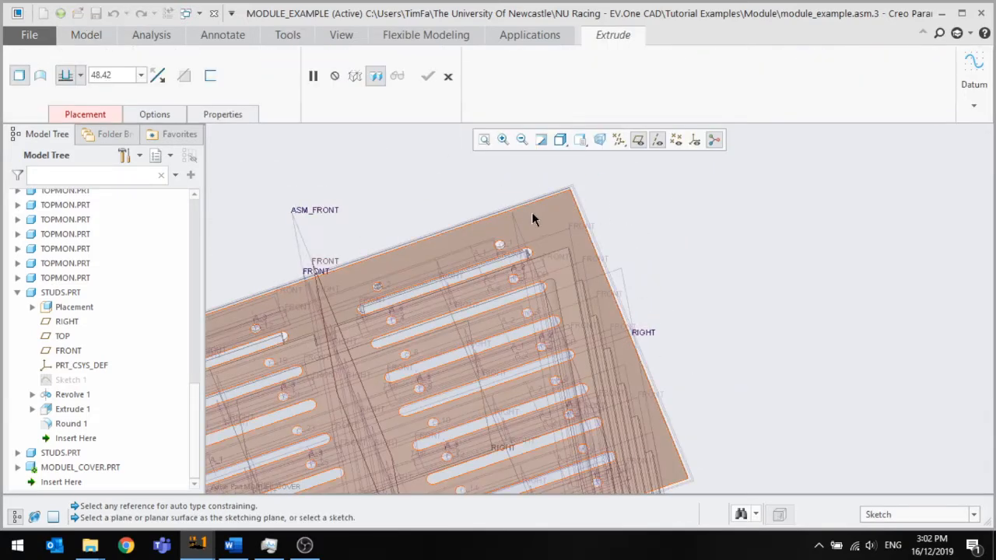
{"action": "left_click", "coordinate": [540, 215]}
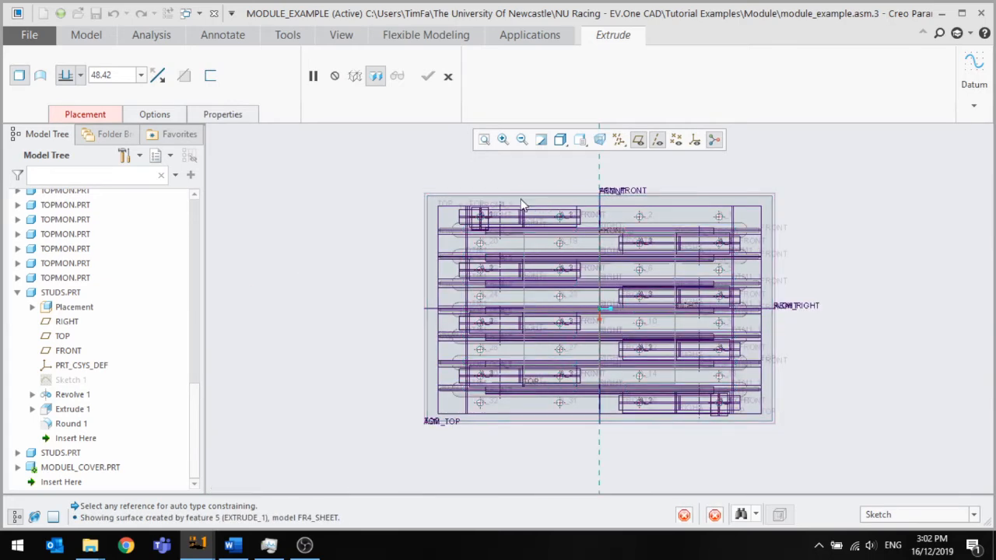
Sketch a vertical and a horizontal centerline through the centre of the sheet
{"action": "left_click", "coordinate": [344, 75]}
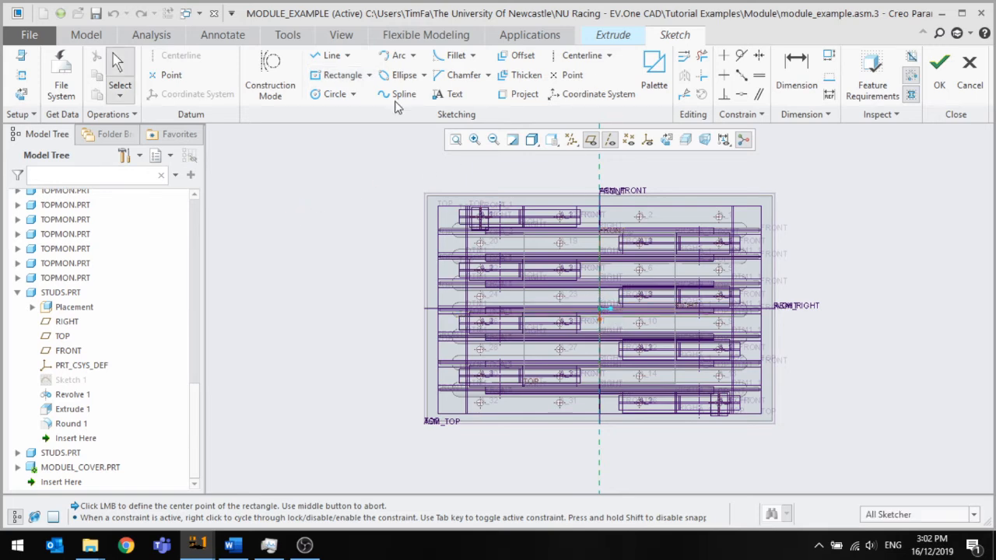
{"action": "left_click", "coordinate": [575, 56]}
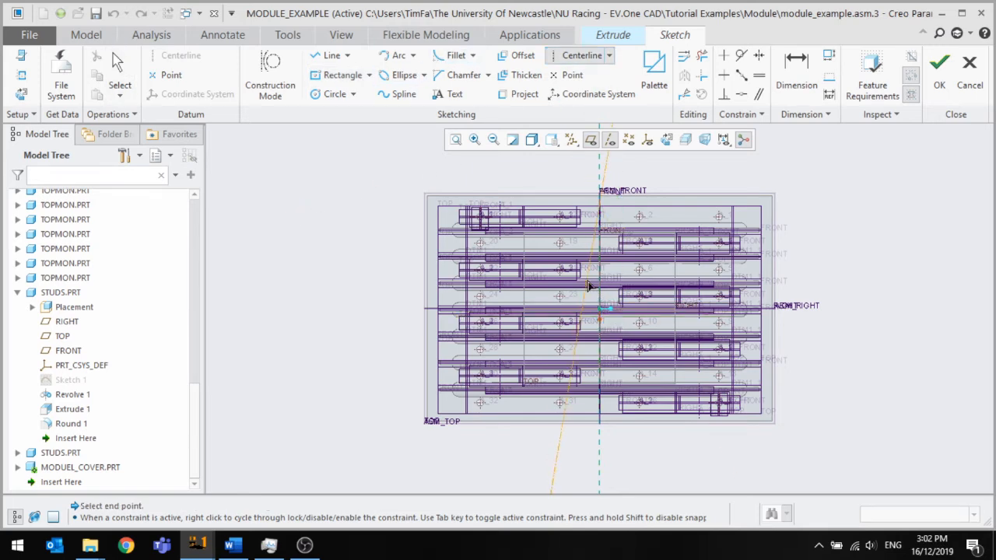
{"action": "left_click", "coordinate": [600, 303]}
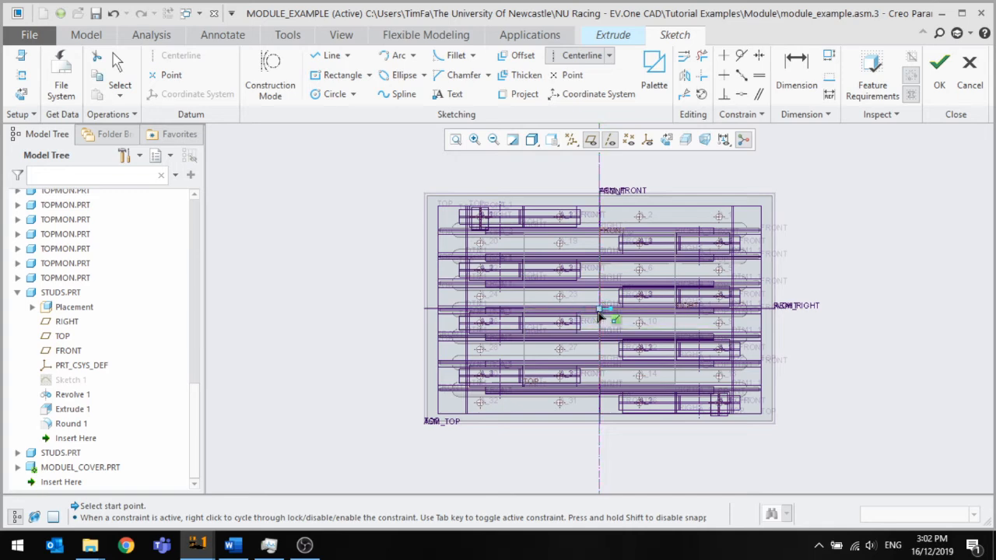
{"action": "left_click", "coordinate": [599, 310]}
{"action": "left_click", "coordinate": [529, 309]}
{"action": "middle_click", "coordinate": [360, 259]}
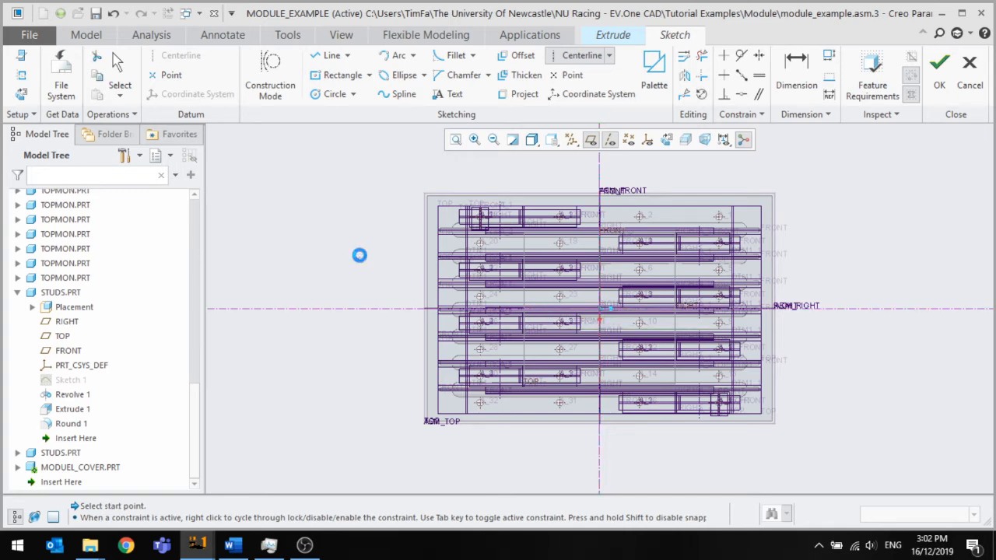
Hide the datum planes and sketch a center rectangle about 313 by 226 from the centerline intersection, enclosing the whole sheet
{"action": "left_click", "coordinate": [337, 75]}
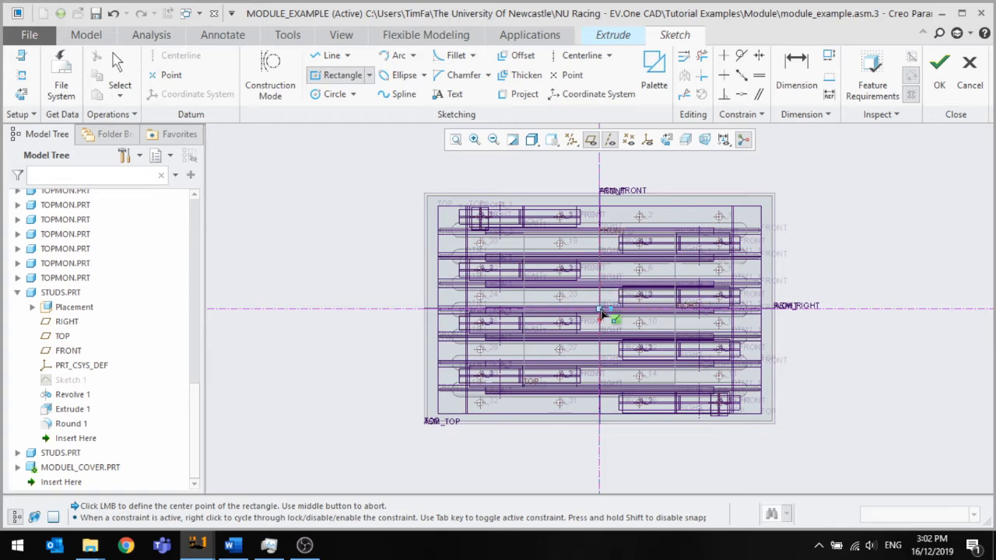
{"action": "left_click", "coordinate": [599, 309]}
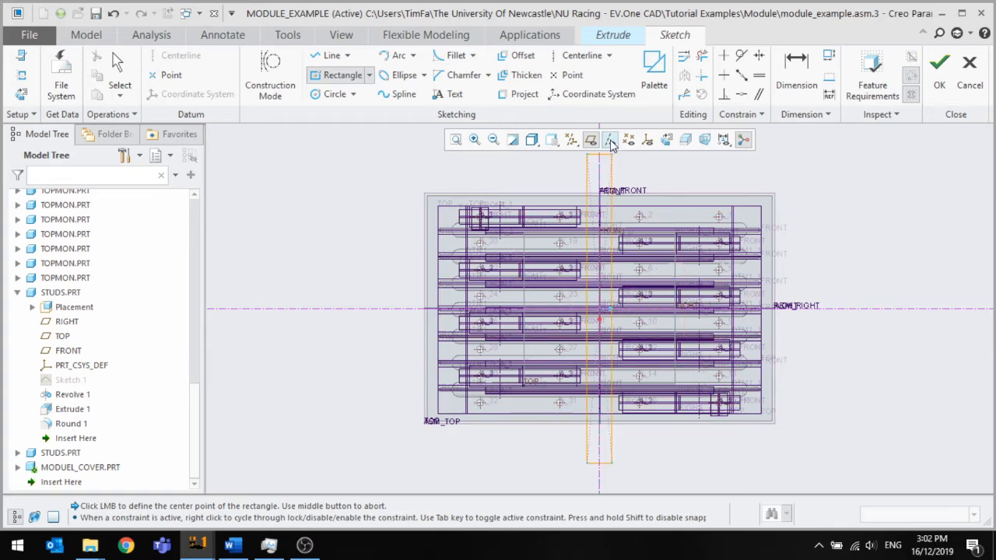
{"action": "left_click", "coordinate": [590, 141]}
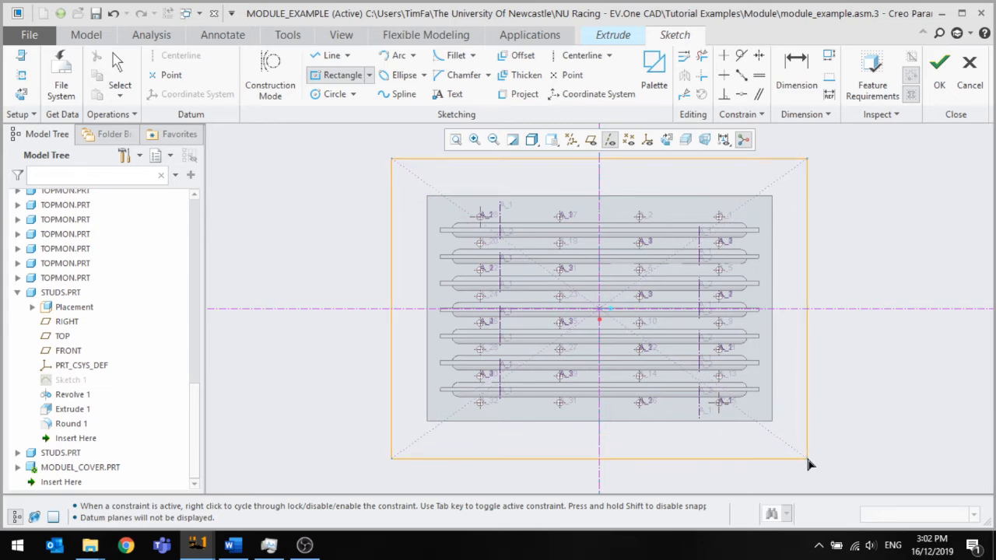
{"action": "left_click", "coordinate": [807, 458]}
{"action": "middle_click", "coordinate": [829, 434]}
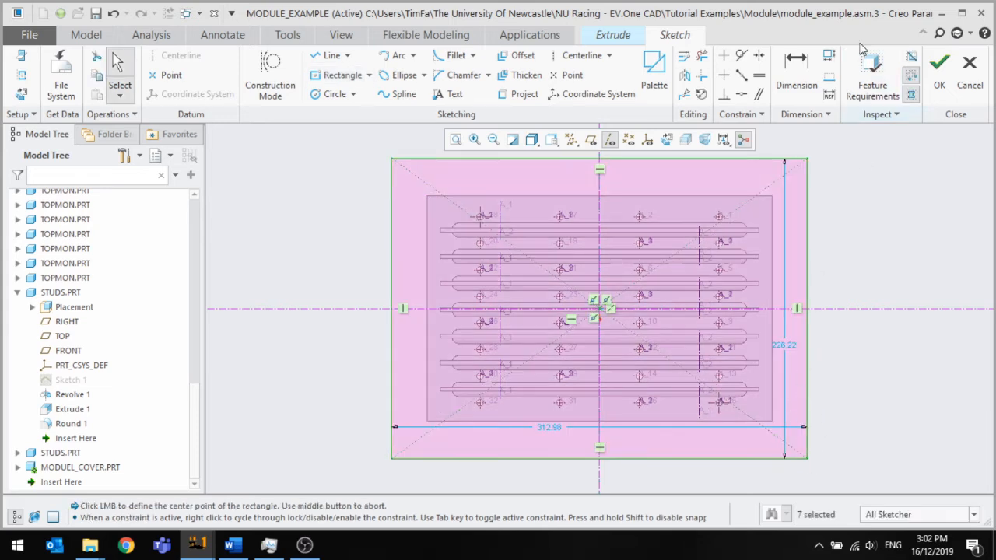
Dimension the gap between the FR4 sheet's short edge and the rectangle's adjacent side as 25
{"action": "left_click", "coordinate": [795, 78]}
{"action": "scroll", "coordinate": [801, 373], "scroll_direction": "up", "scroll_amount": 3}
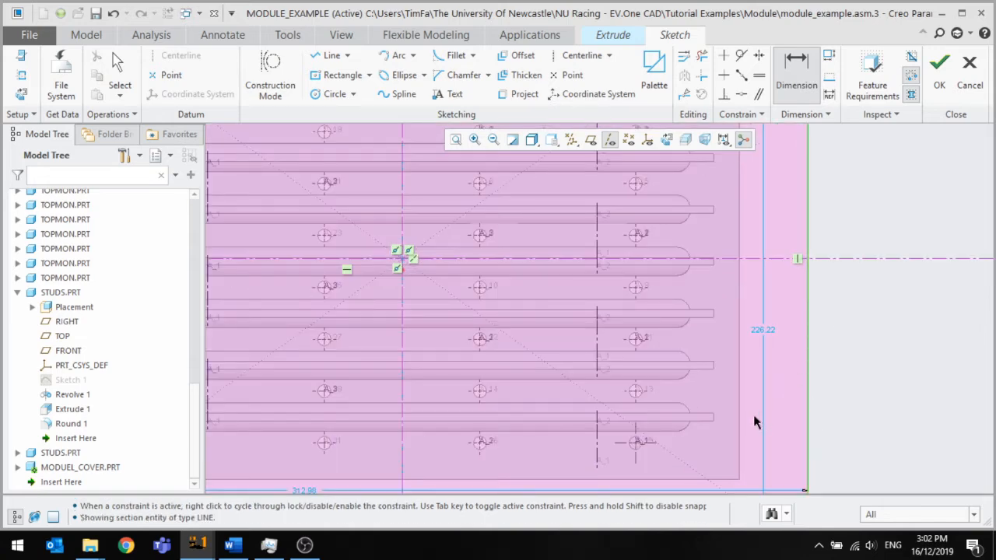
{"action": "left_click", "coordinate": [739, 418]}
{"action": "middle_click", "coordinate": [781, 427]}
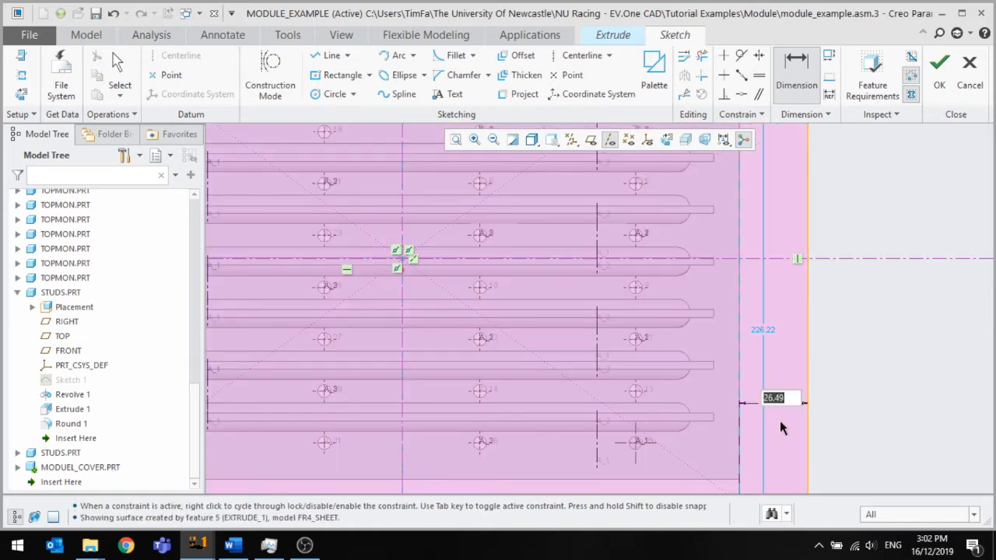
{"action": "type", "text": "25"}
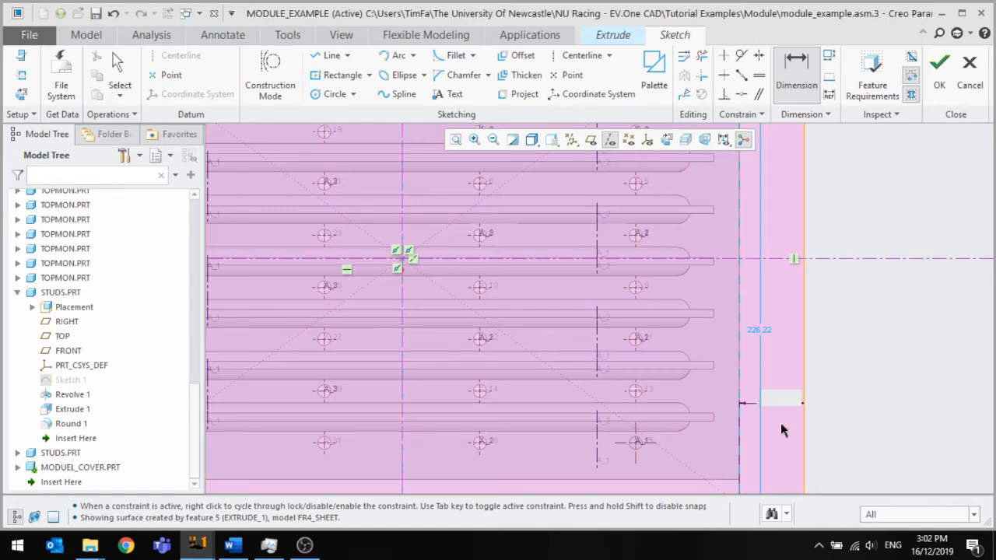
Confirm the 25 short-edge gap and dimension the gap between the FR4 sheet's long edge and the rectangle's adjacent side as 8
{"action": "key", "text": "Return"}
{"action": "scroll", "coordinate": [603, 394], "scroll_direction": "down", "scroll_amount": 4}
{"action": "scroll", "coordinate": [614, 451], "scroll_direction": "up", "scroll_amount": 2}
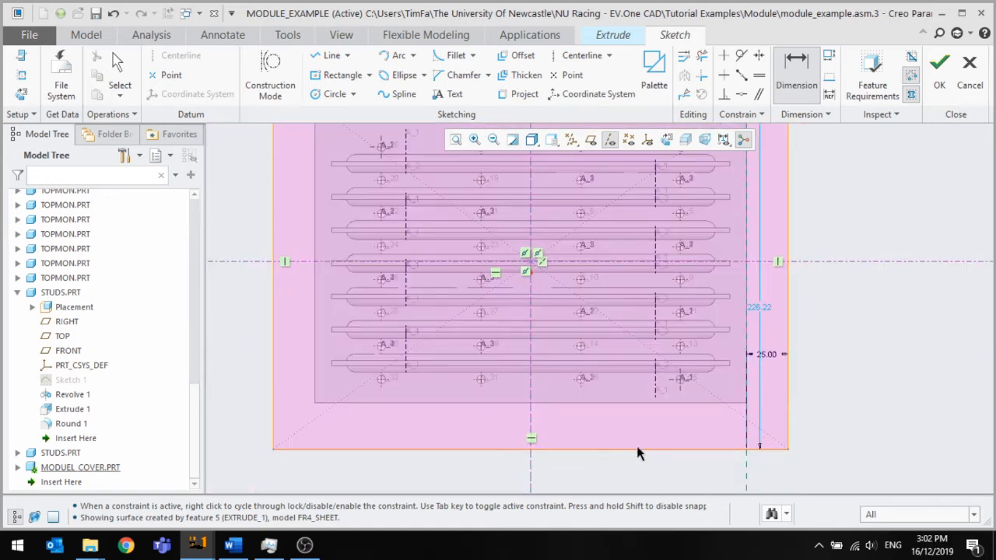
{"action": "left_click", "coordinate": [633, 402]}
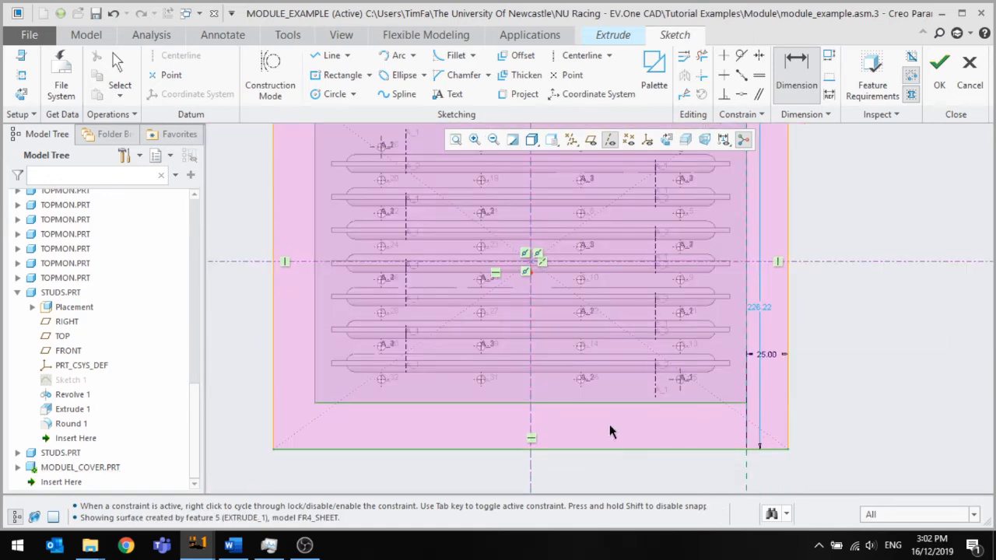
{"action": "middle_click", "coordinate": [605, 425]}
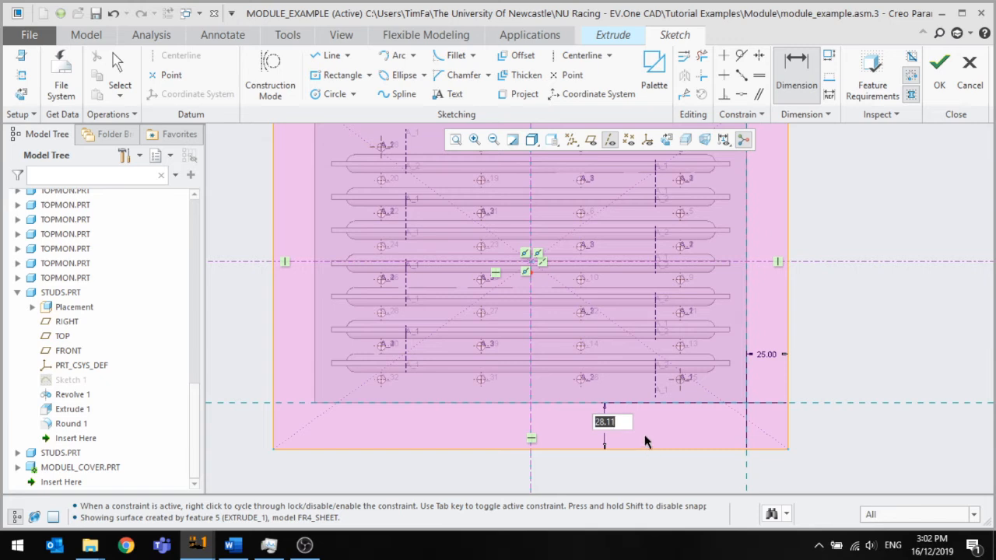
{"action": "type", "text": "8"}
{"action": "key", "text": "Return"}
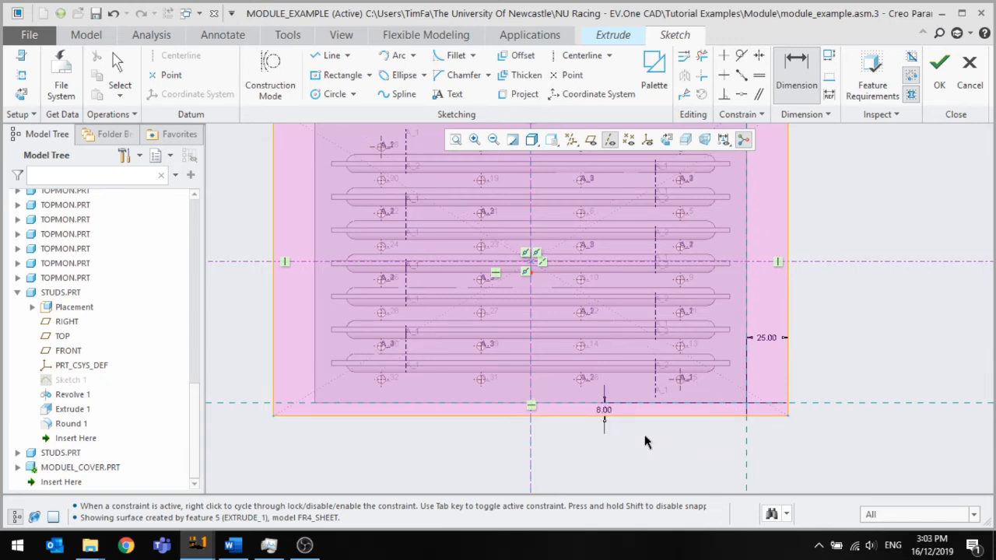
{"action": "scroll", "coordinate": [644, 434], "scroll_direction": "down", "scroll_amount": 3}
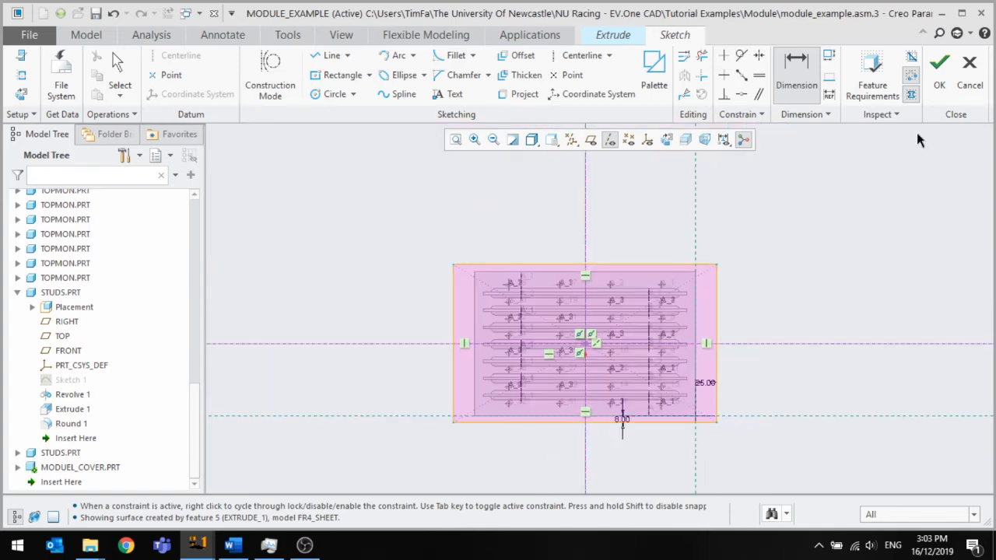
Finish the sketch and extrude the rectangle 300 so that the block encloses the module stack
{"action": "middle_click_drag", "start_coordinate": [813, 276], "coordinate": [808, 300]}
{"action": "left_click", "coordinate": [929, 82]}
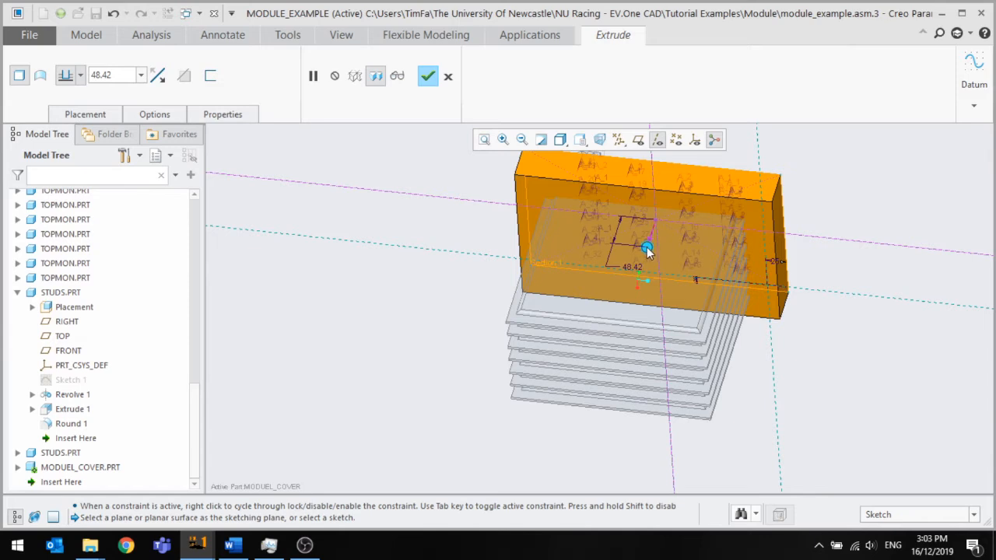
{"action": "left_click_drag", "start_coordinate": [630, 320], "coordinate": [600, 387]}
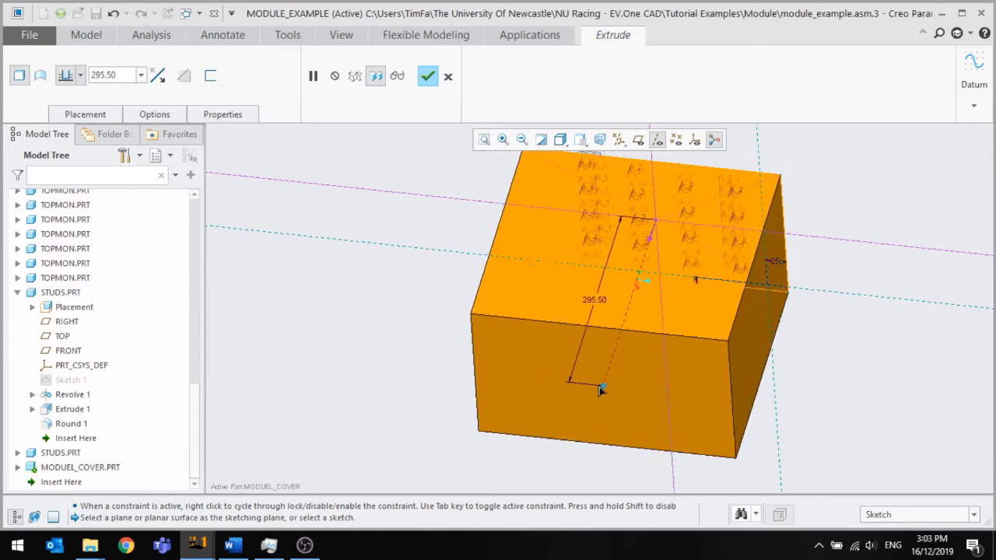
{"action": "double_click", "coordinate": [589, 301]}
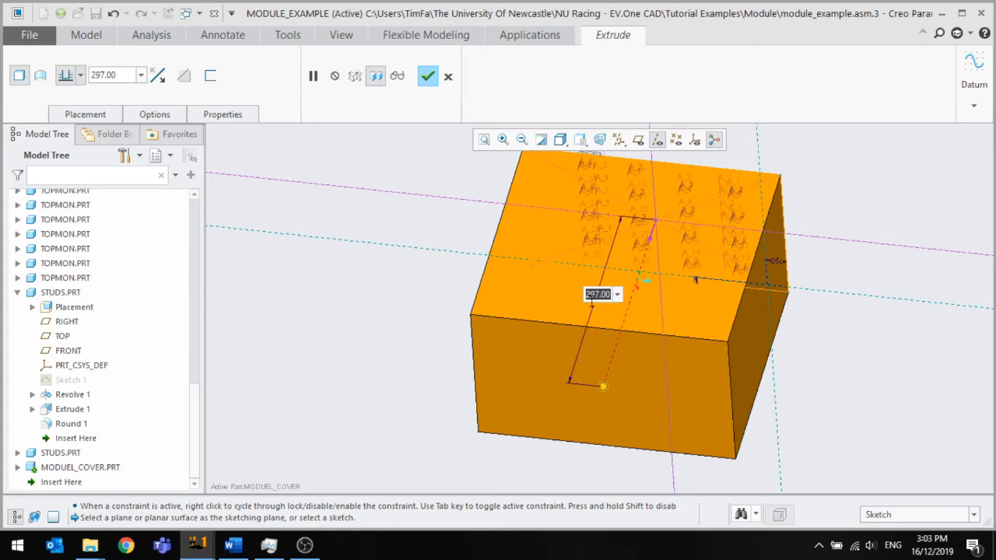
{"action": "key", "text": "Return"}
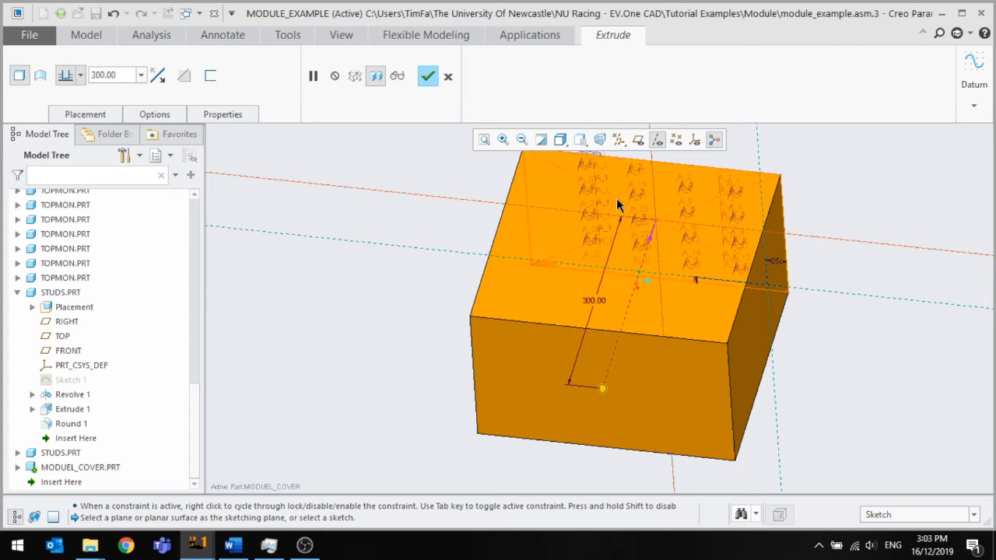
{"action": "mouse_move", "coordinate": [688, 272]}
{"action": "middle_mouse_down"}
{"action": "mouse_move", "coordinate": [594, 298]}
{"action": "mouse_move", "coordinate": [578, 270]}
{"action": "mouse_move", "coordinate": [700, 280]}
{"action": "middle_mouse_up"}
{"action": "left_click", "coordinate": [427, 76]}
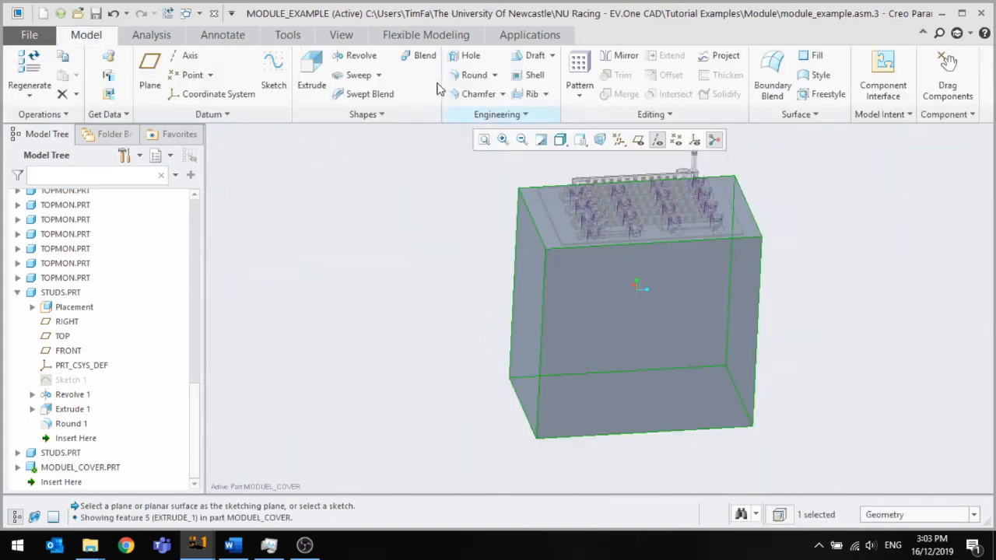
{"action": "middle_click_drag", "start_coordinate": [494, 282], "coordinate": [677, 330]}
{"action": "left_click", "coordinate": [311, 78]}
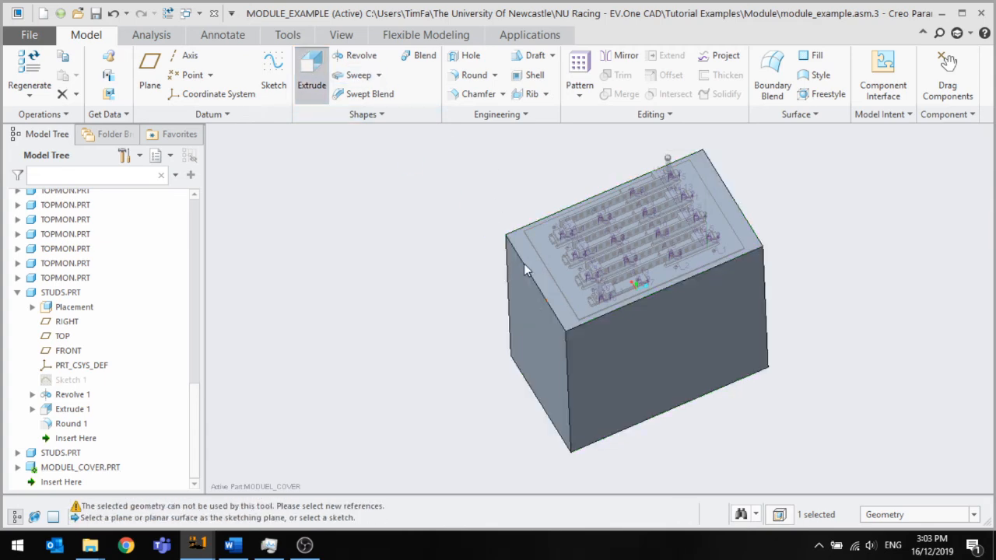
{"action": "left_click", "coordinate": [541, 272]}
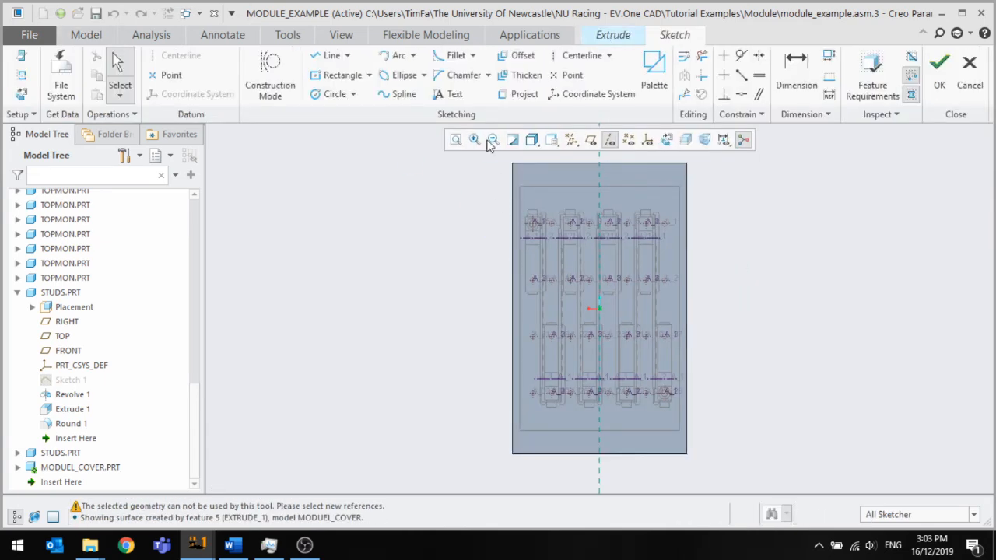
{"action": "left_click", "coordinate": [969, 74]}
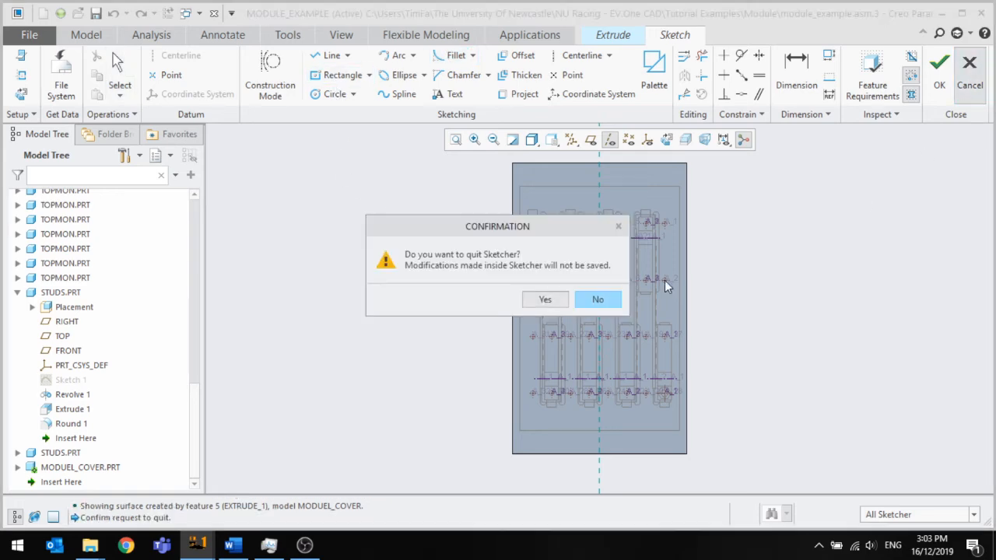
{"action": "left_click", "coordinate": [541, 300]}
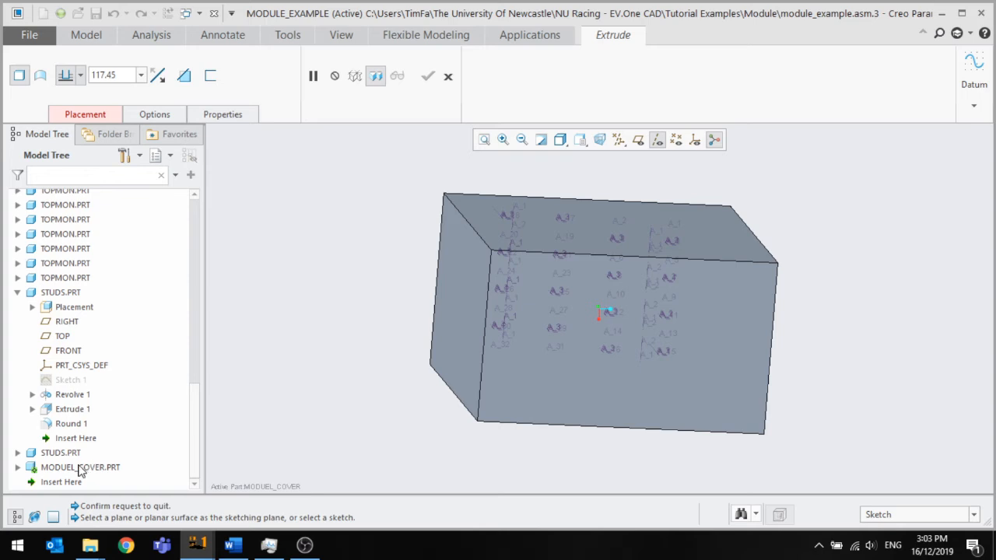
Abandon the newly started extrude and reopen the sketch of MODUEL_COVER's Extrude 1 for editing
{"action": "left_click", "coordinate": [18, 466]}
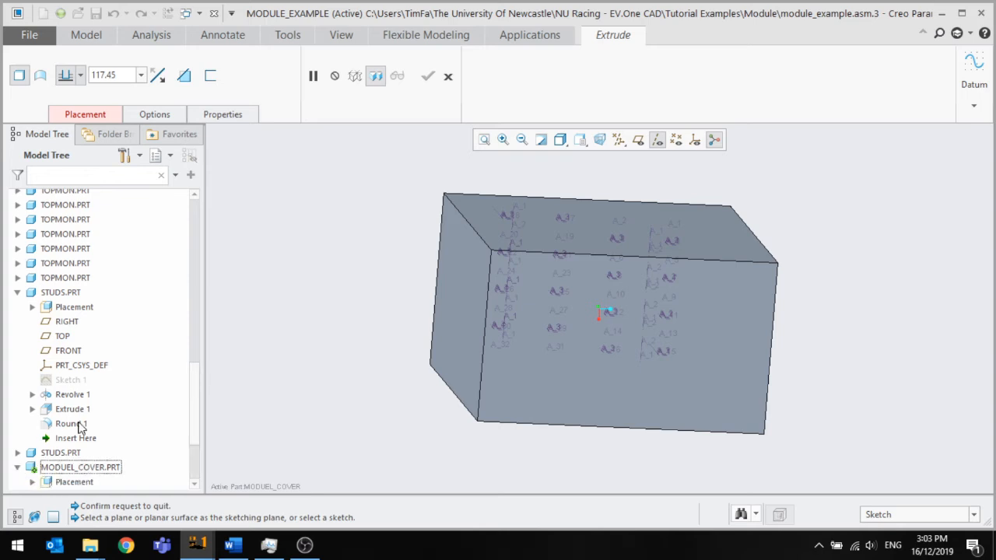
{"action": "scroll", "coordinate": [82, 427], "scroll_direction": "down", "scroll_amount": 3}
{"action": "left_click", "coordinate": [77, 466]}
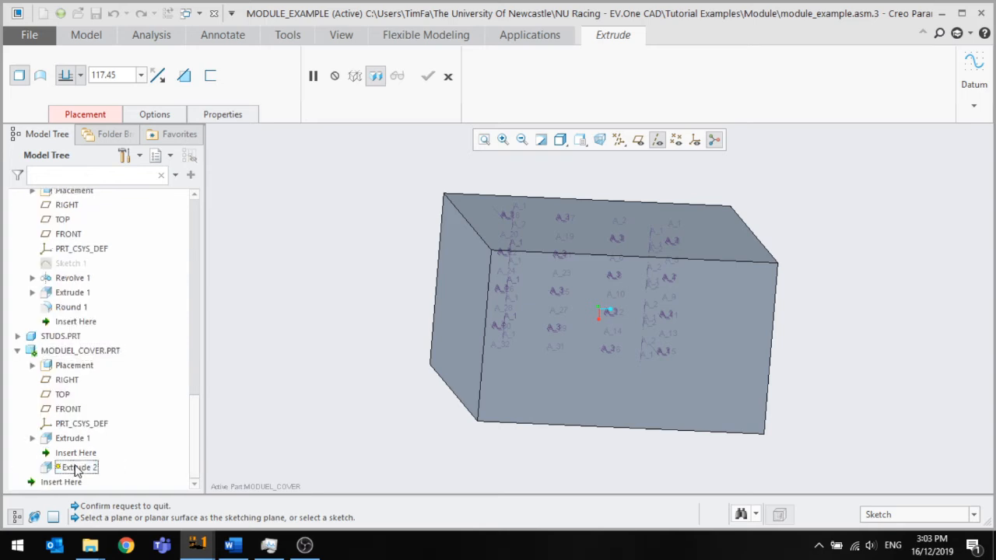
{"action": "left_click", "coordinate": [72, 439]}
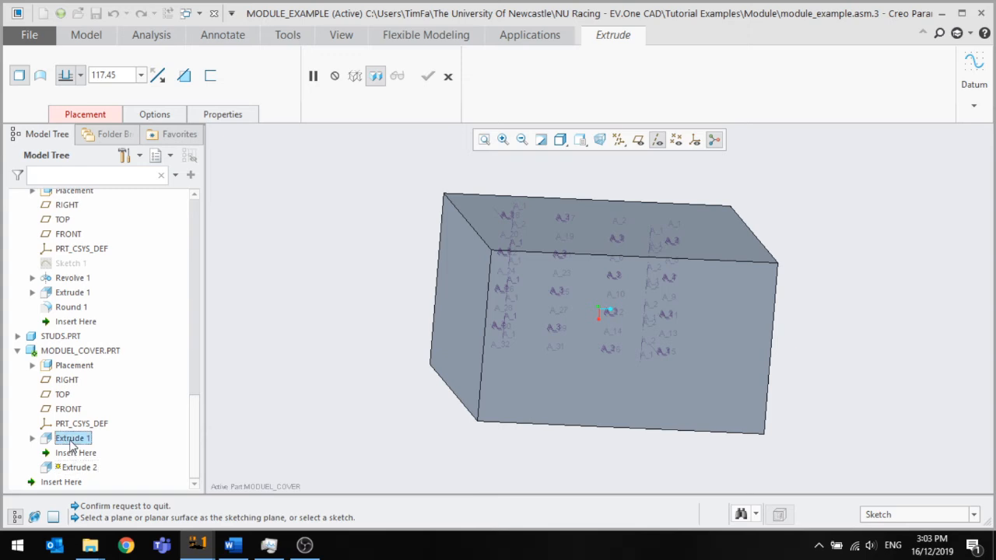
{"action": "left_click", "coordinate": [448, 76]}
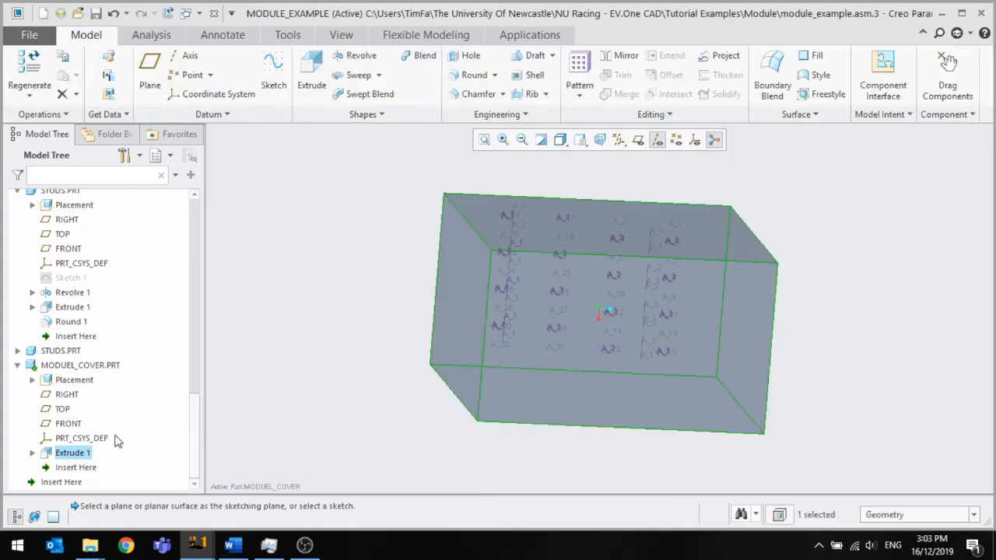
{"action": "left_click", "coordinate": [72, 451]}
{"action": "left_click", "coordinate": [109, 363]}
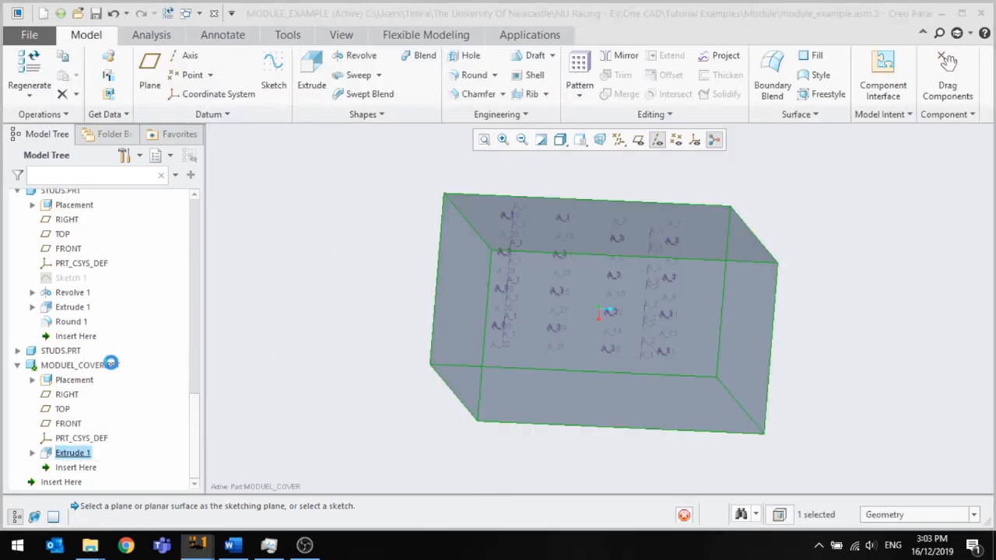
{"action": "right_click", "coordinate": [595, 303]}
{"action": "left_click", "coordinate": [622, 309]}
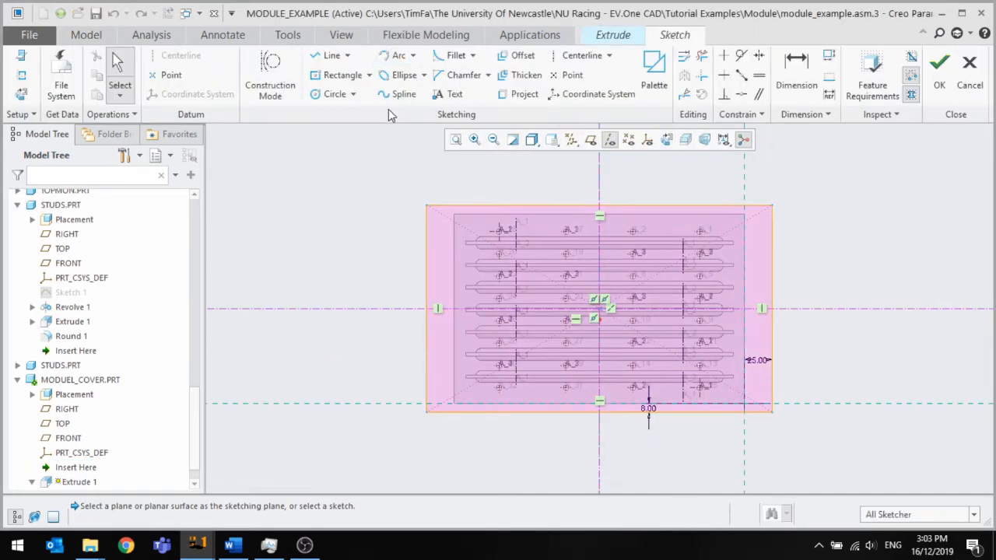
Sketch a second center rectangle about 281 by 149 from the centerline intersection, inside the outer rectangle
{"action": "left_click", "coordinate": [342, 75]}
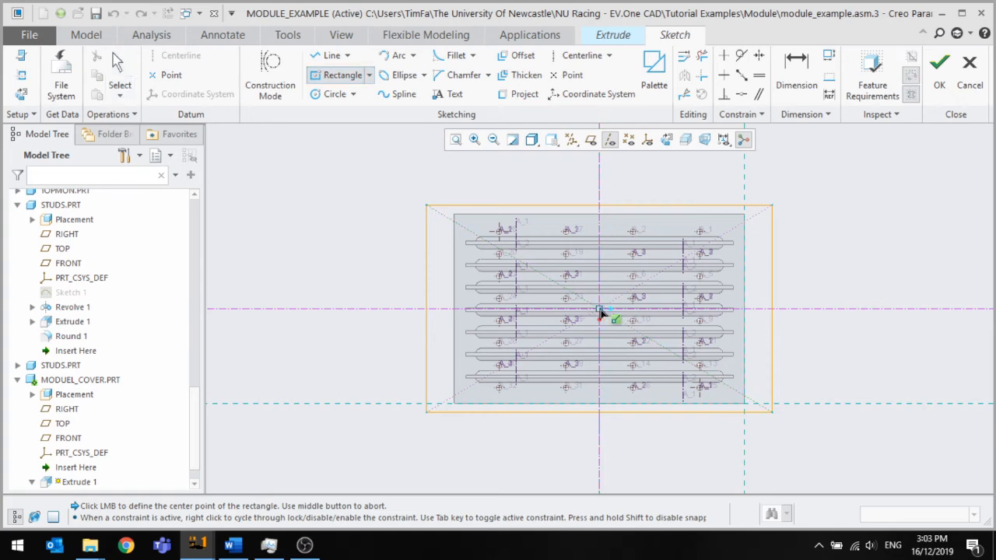
{"action": "left_click", "coordinate": [611, 315]}
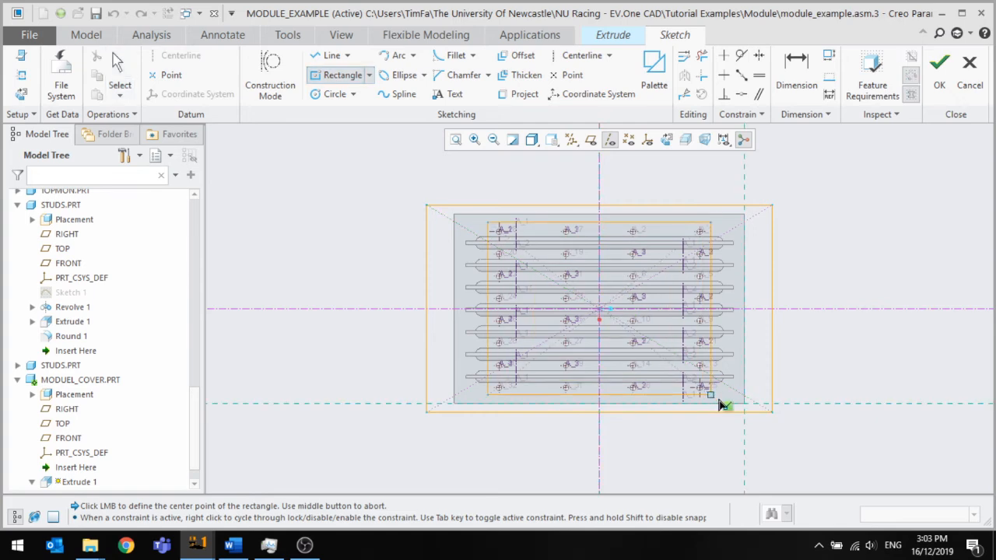
{"action": "scroll", "coordinate": [735, 398], "scroll_direction": "up", "scroll_amount": 3}
{"action": "scroll", "coordinate": [749, 400], "scroll_direction": "down", "scroll_amount": 2}
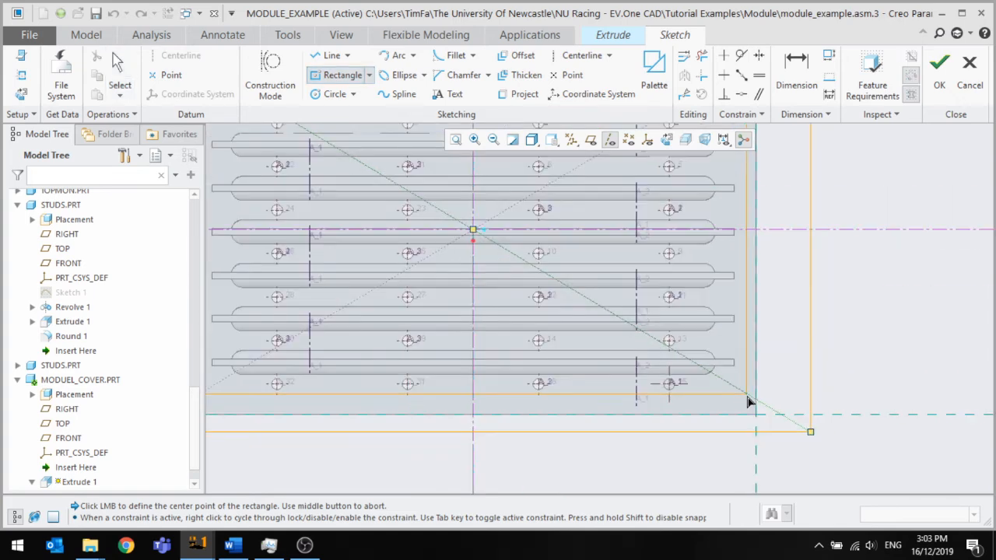
{"action": "scroll", "coordinate": [749, 401], "scroll_direction": "down", "scroll_amount": 2}
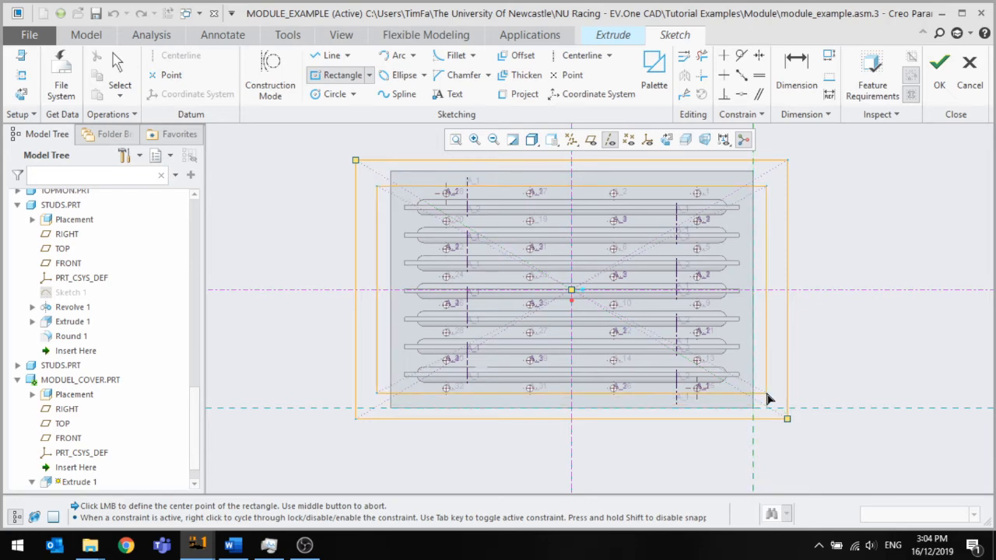
{"action": "left_click", "coordinate": [780, 420]}
{"action": "middle_click", "coordinate": [770, 423]}
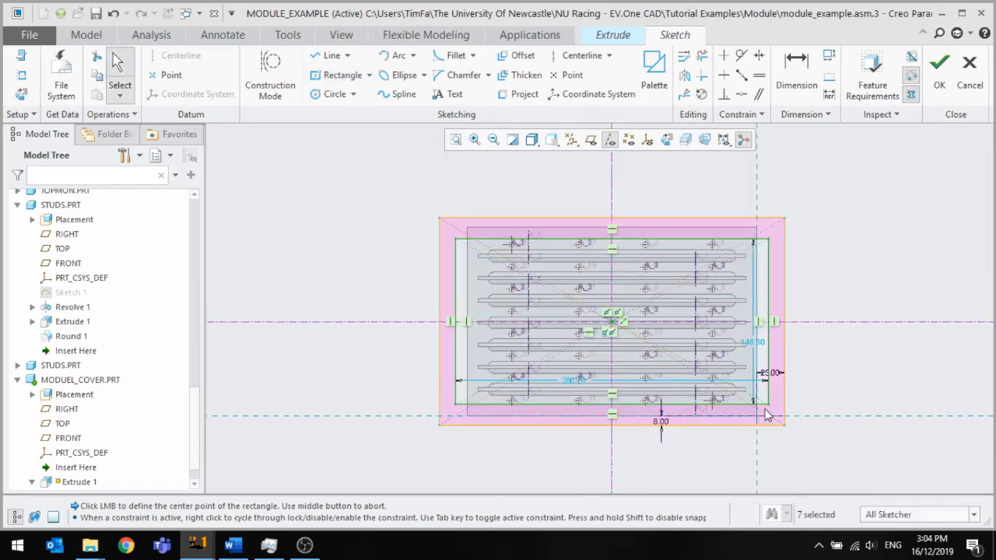
Dimension the gap between the short sides of the inner and outer rectangles as 15
{"action": "scroll", "coordinate": [774, 361], "scroll_direction": "up", "scroll_amount": 2}
{"action": "left_click", "coordinate": [796, 78]}
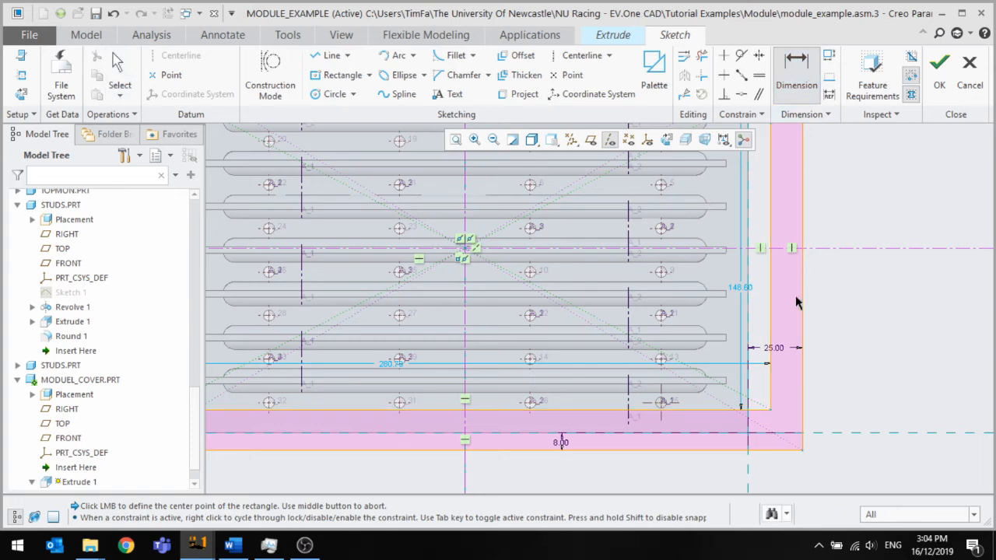
{"action": "left_click", "coordinate": [801, 309]}
{"action": "left_click", "coordinate": [771, 313]}
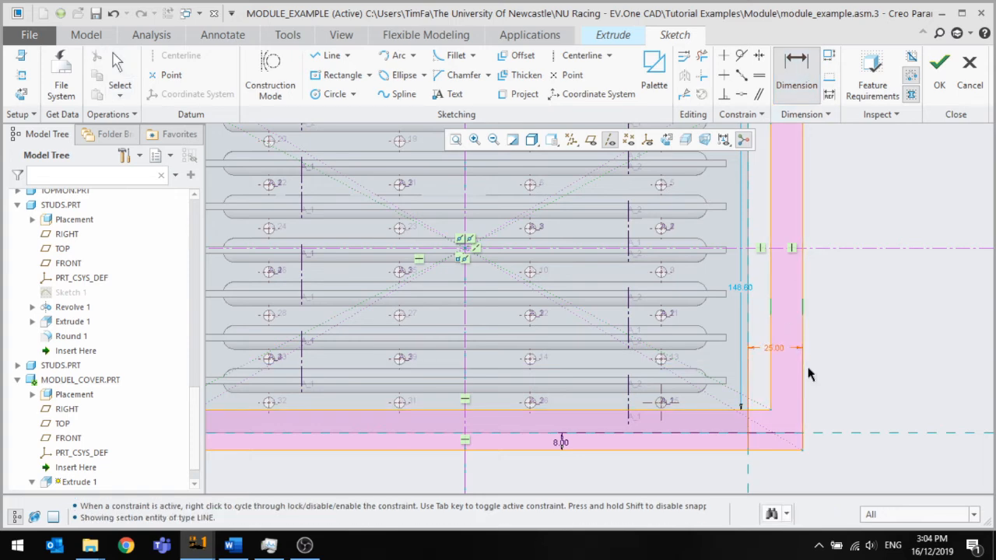
{"action": "middle_click", "coordinate": [805, 370]}
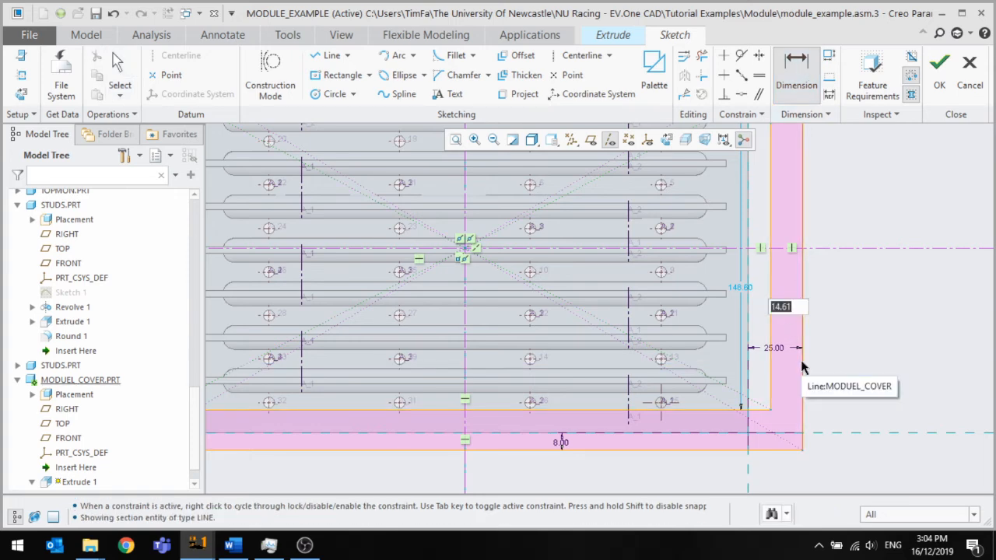
{"action": "type", "text": "5"}
{"action": "key", "text": "Return"}
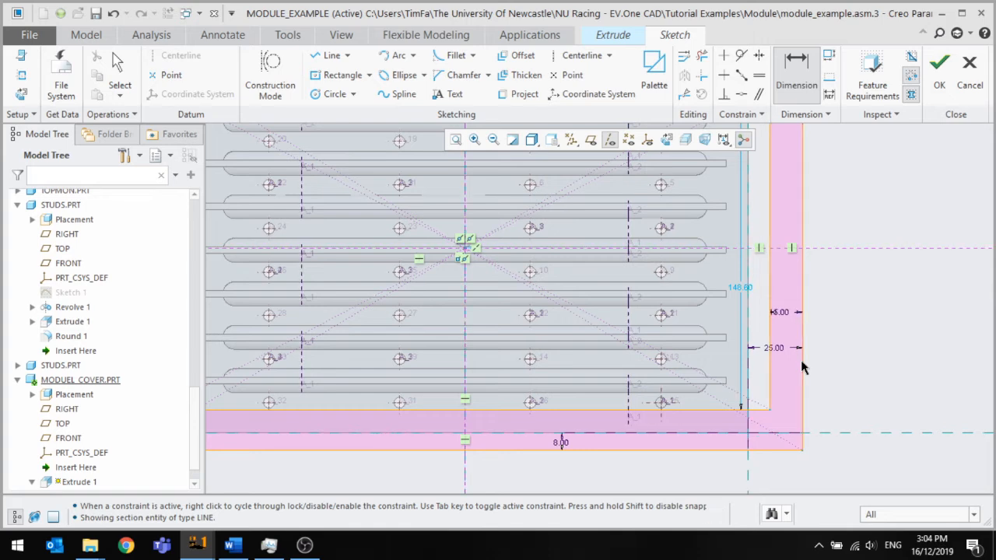
Dimension the gap between the long sides of the inner and outer rectangles as 10
{"action": "scroll", "coordinate": [803, 367], "scroll_direction": "down", "scroll_amount": 2}
{"action": "scroll", "coordinate": [629, 374], "scroll_direction": "up", "scroll_amount": 2}
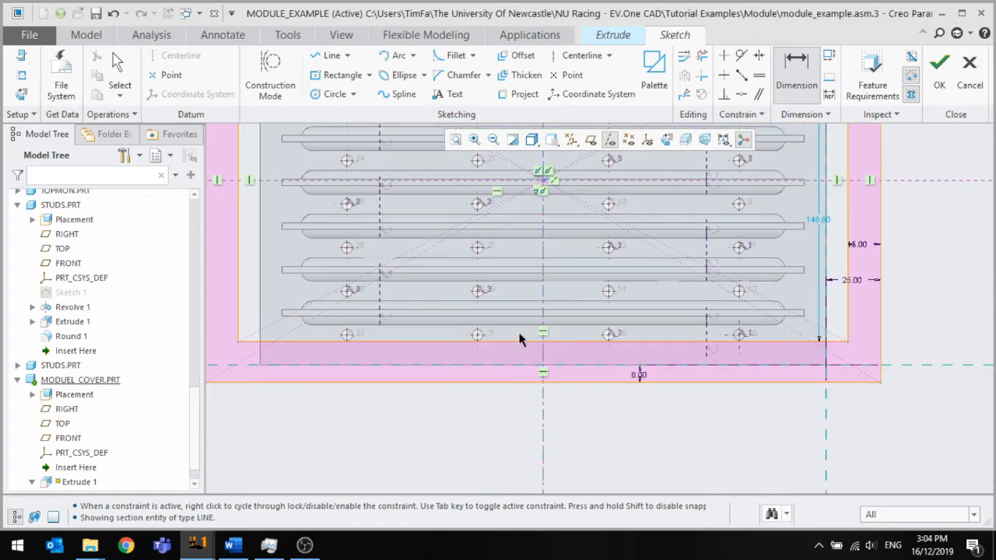
{"action": "left_click", "coordinate": [500, 340]}
{"action": "left_click", "coordinate": [500, 381]}
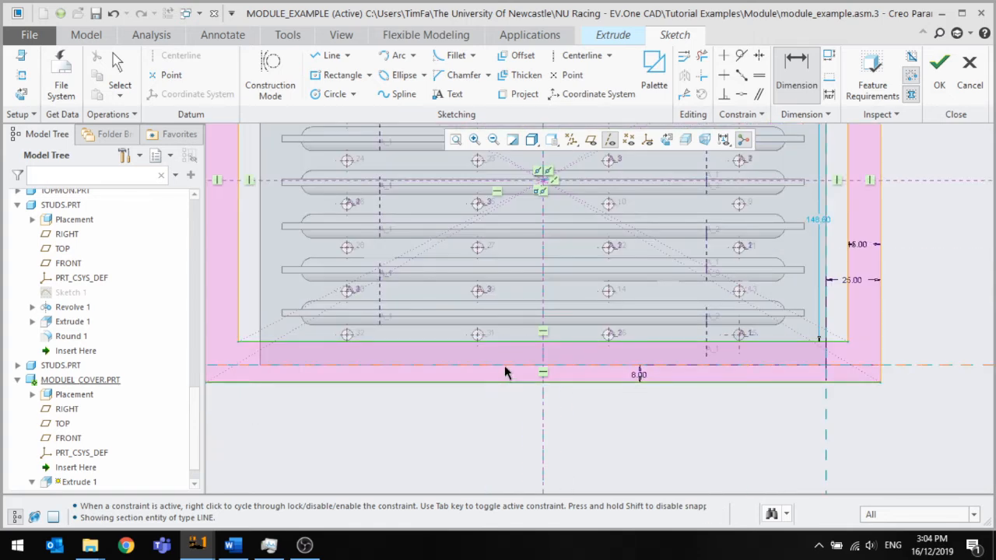
{"action": "middle_click", "coordinate": [512, 375]}
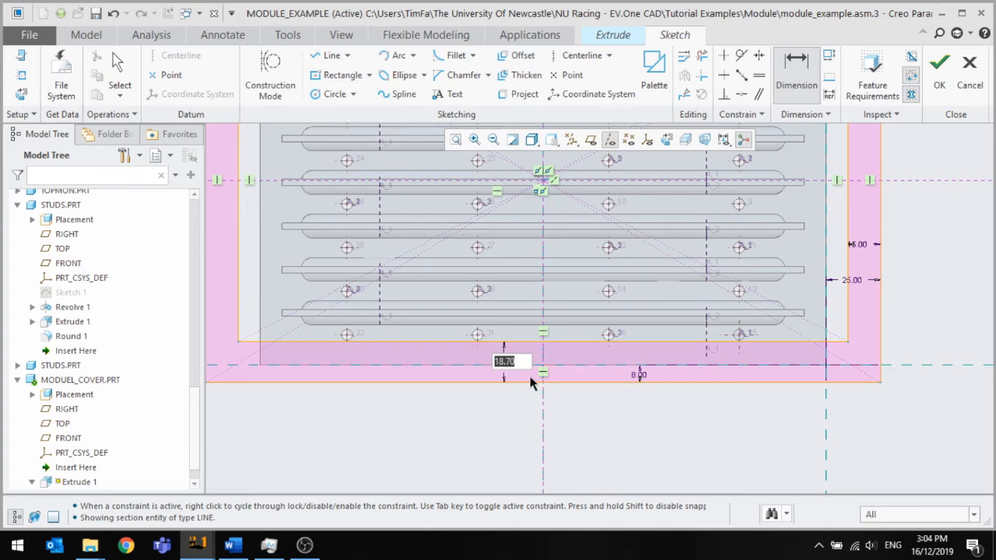
{"action": "scroll", "coordinate": [531, 381], "scroll_direction": "down", "scroll_amount": 1}
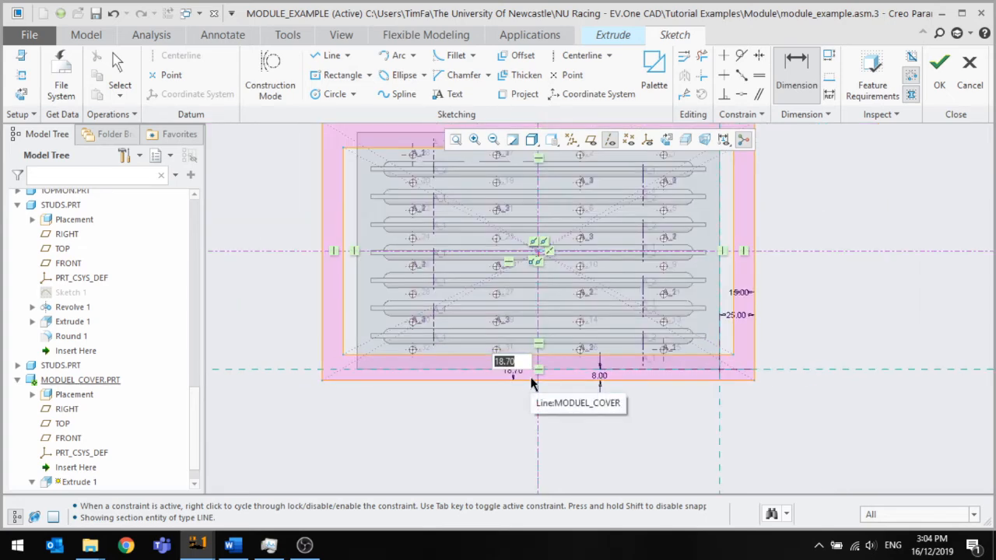
{"action": "type", "text": "10"}
{"action": "key", "text": "Return"}
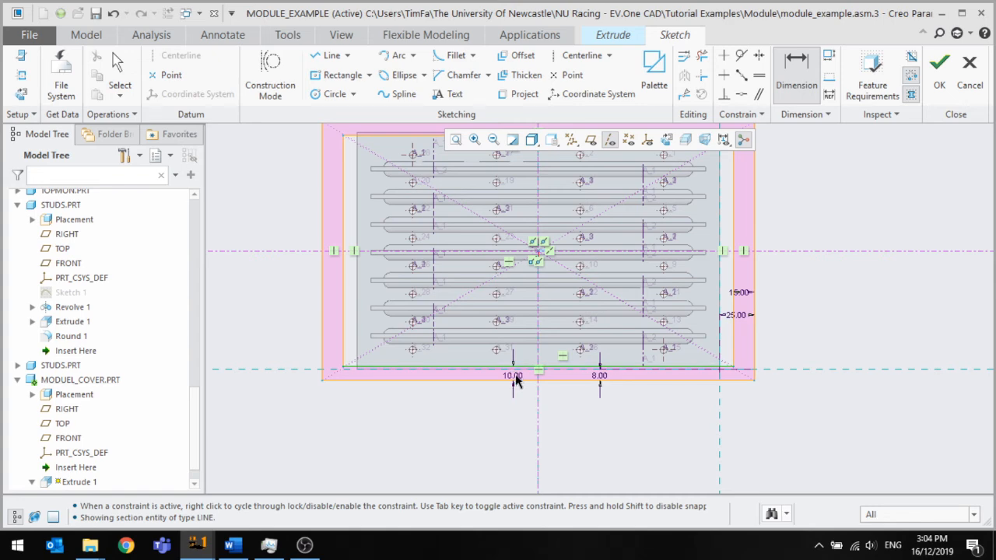
{"action": "left_click", "coordinate": [516, 380]}
{"action": "middle_click", "coordinate": [515, 394]}
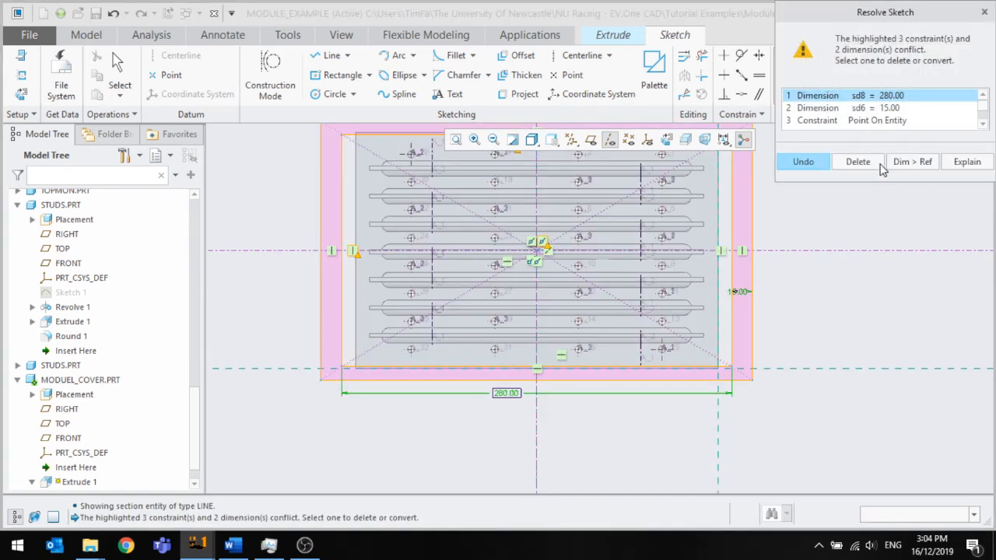
{"action": "left_click", "coordinate": [876, 166]}
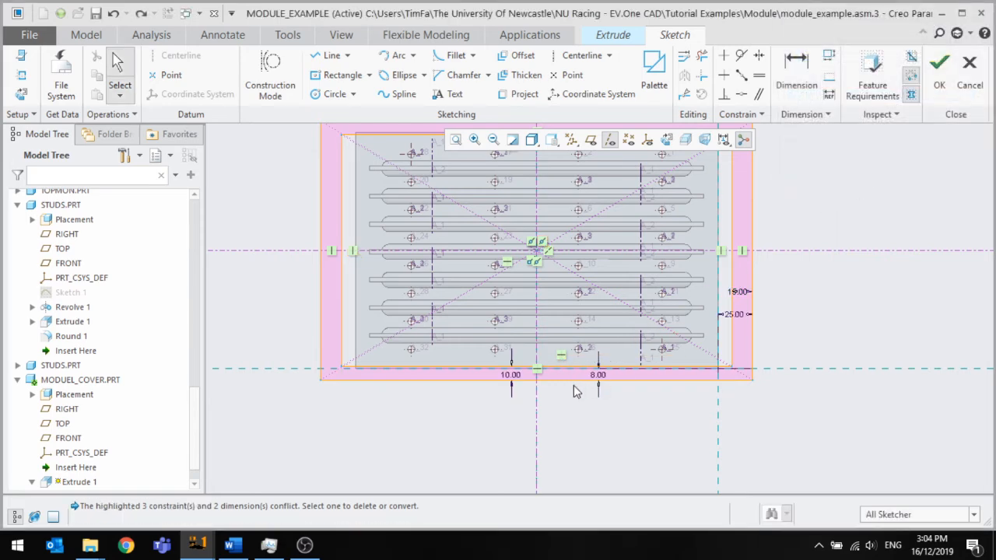
Set the gap between the long sides of the inner and outer rectangles to 15
{"action": "scroll", "coordinate": [524, 371], "scroll_direction": "down", "scroll_amount": 3}
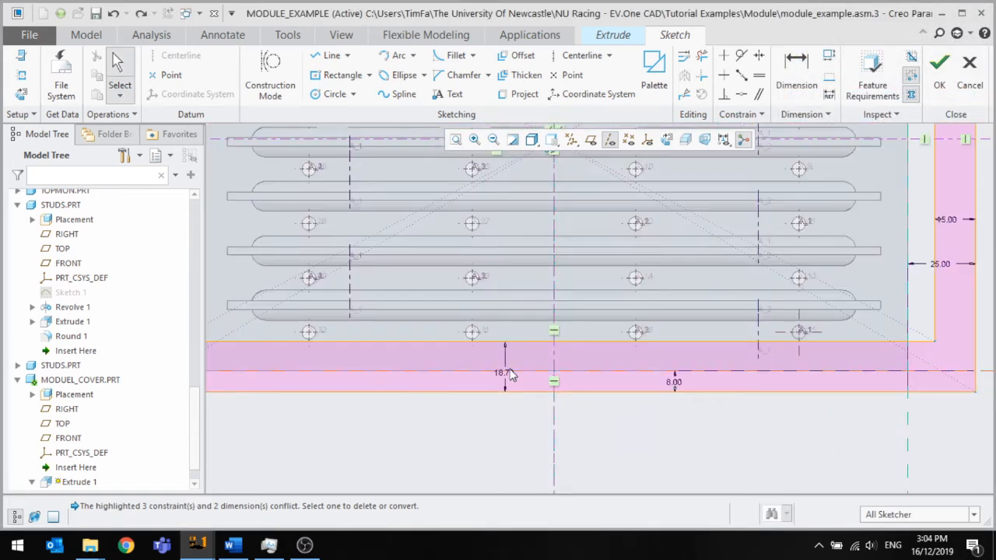
{"action": "double_click", "coordinate": [513, 373]}
{"action": "type", "text": "15"}
{"action": "key", "text": "Return"}
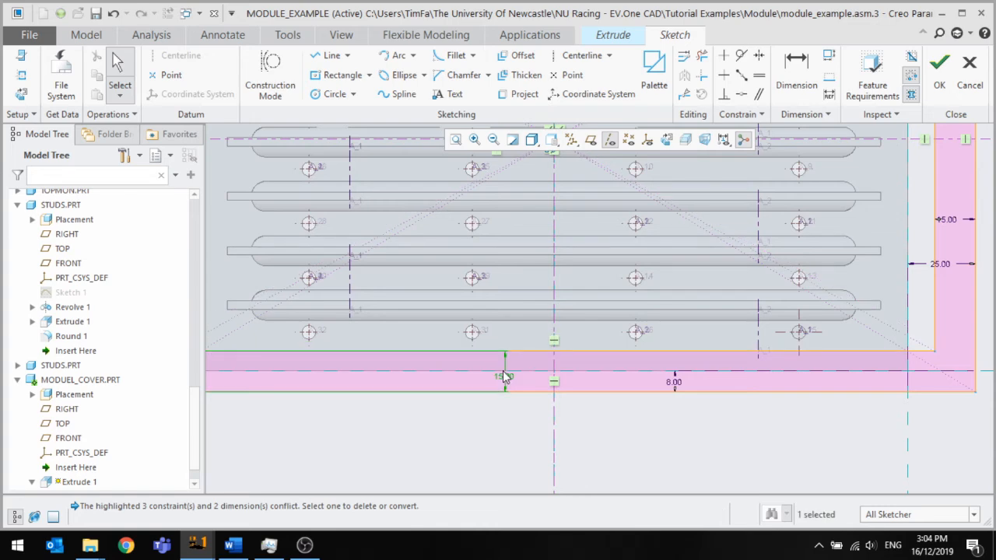
Set the gap between the short sides of the inner and outer rectangles to 30 and finish the sketch
{"action": "scroll", "coordinate": [793, 340], "scroll_direction": "up", "scroll_amount": 3}
{"action": "scroll", "coordinate": [778, 335], "scroll_direction": "down", "scroll_amount": 3}
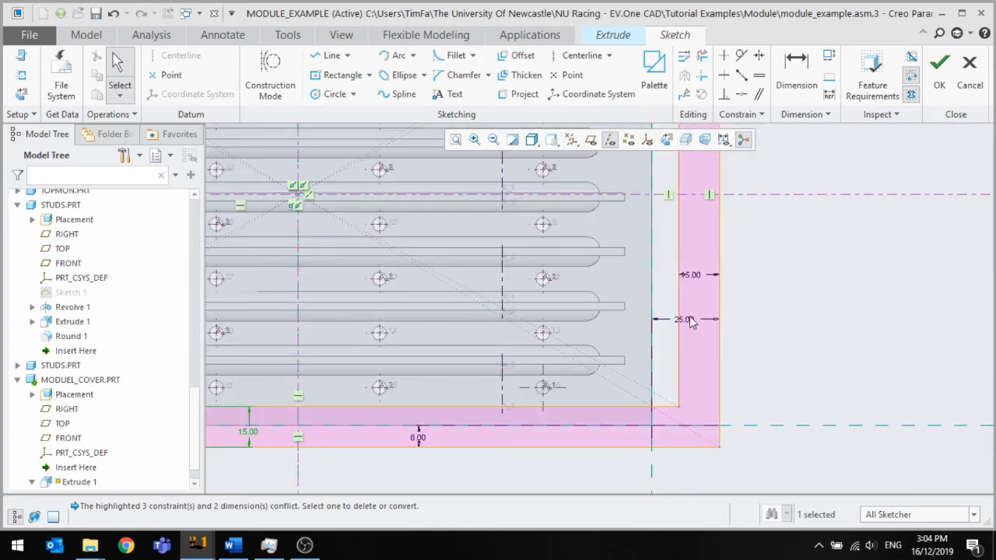
{"action": "double_click", "coordinate": [693, 274]}
{"action": "type", "text": "20"}
{"action": "key", "text": "Return"}
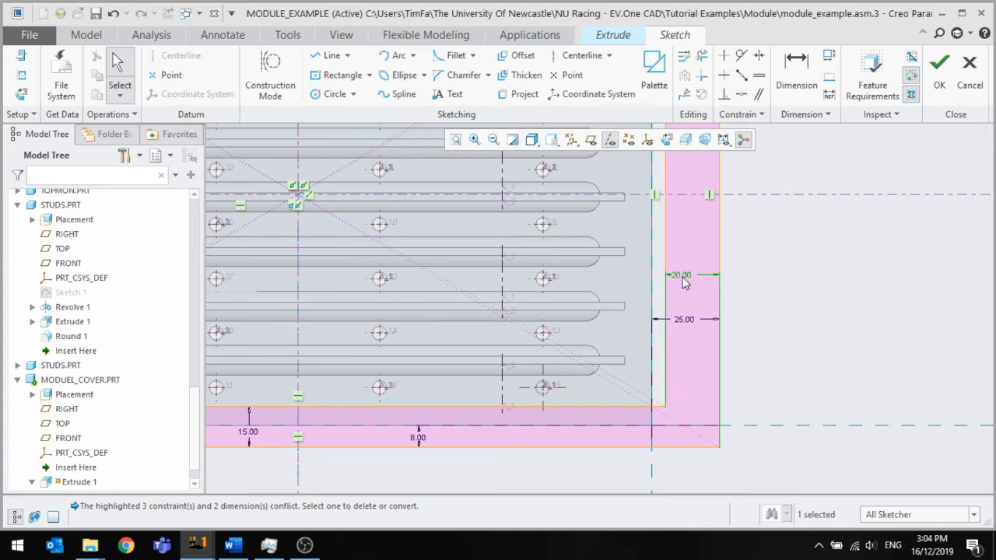
{"action": "double_click", "coordinate": [691, 274]}
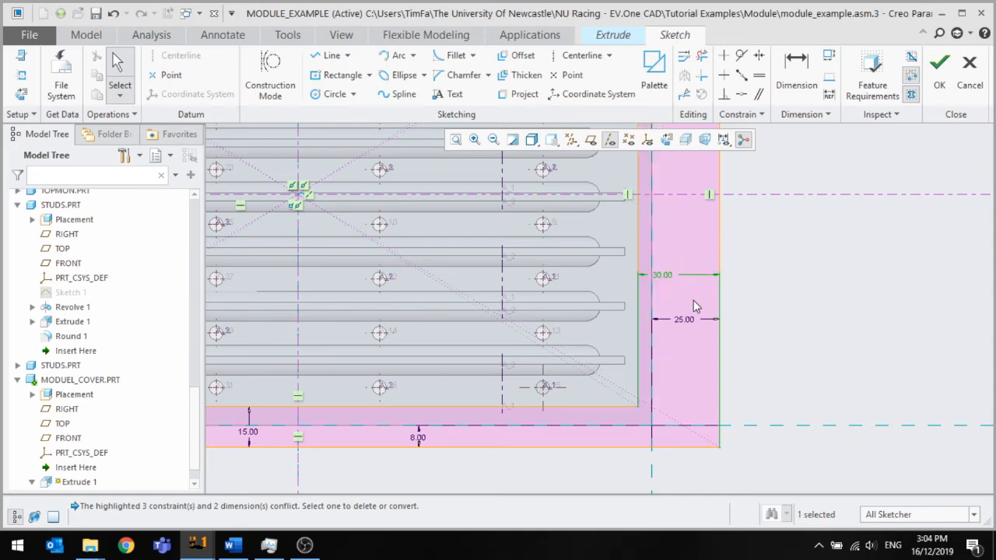
{"action": "scroll", "coordinate": [704, 315], "scroll_direction": "up", "scroll_amount": 3}
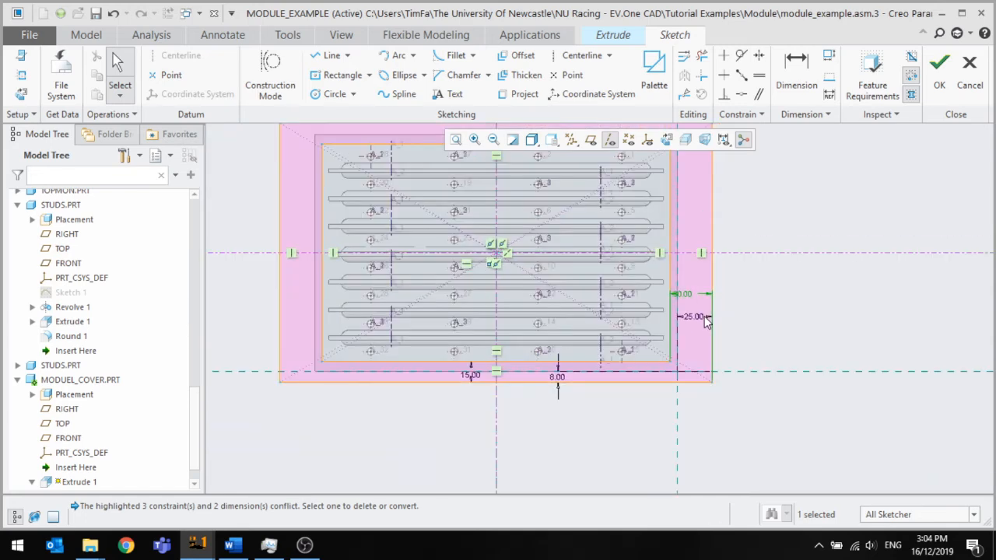
{"action": "left_click", "coordinate": [939, 65]}
Set the offset between the outer rectangle's short side and the FR4 sheet edge to 20
{"action": "middle_click_drag", "start_coordinate": [689, 281], "coordinate": [692, 313]}
{"action": "scroll", "coordinate": [699, 231], "scroll_direction": "up", "scroll_amount": 3}
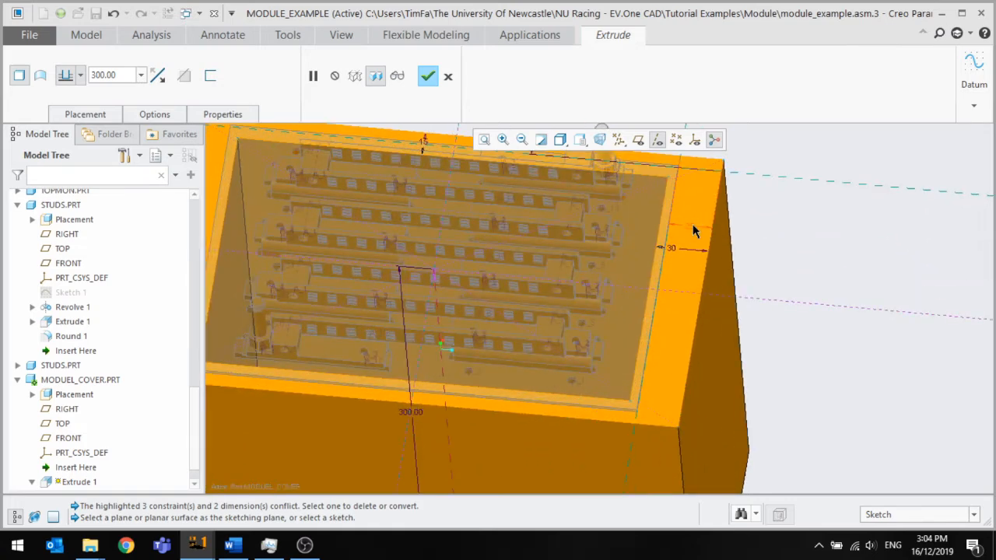
{"action": "double_click", "coordinate": [693, 231]}
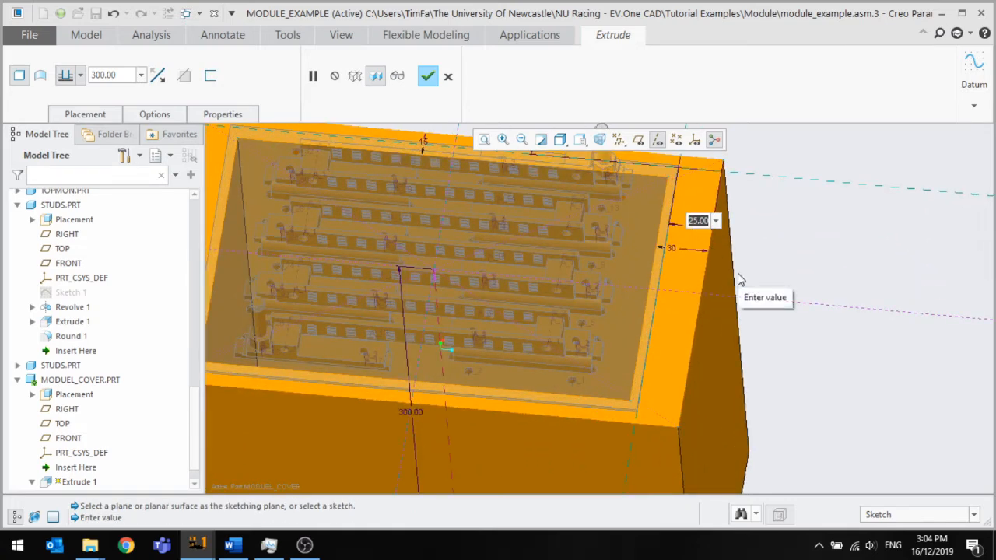
{"action": "type", "text": "20"}
{"action": "key", "text": "Return"}
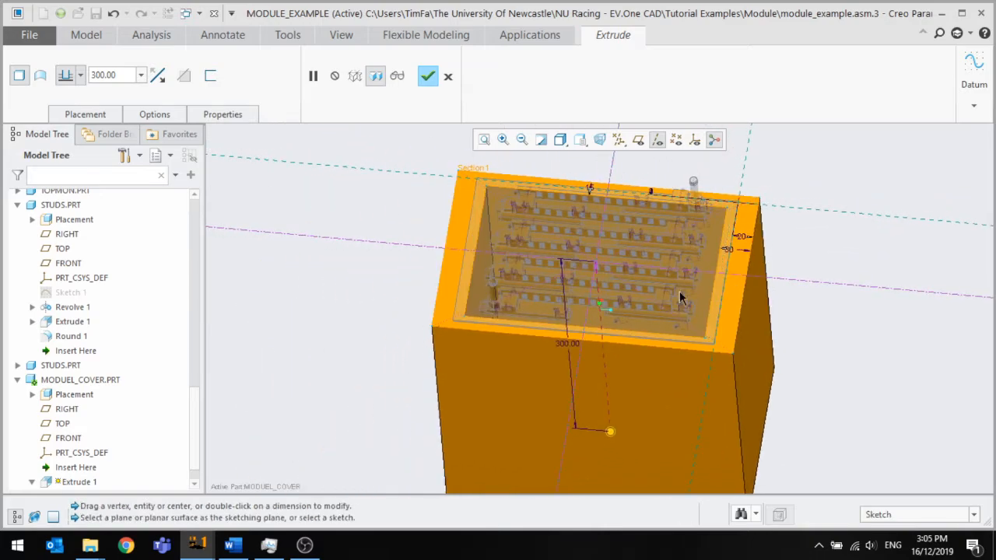
{"action": "middle_click_drag", "start_coordinate": [679, 297], "coordinate": [675, 168]}
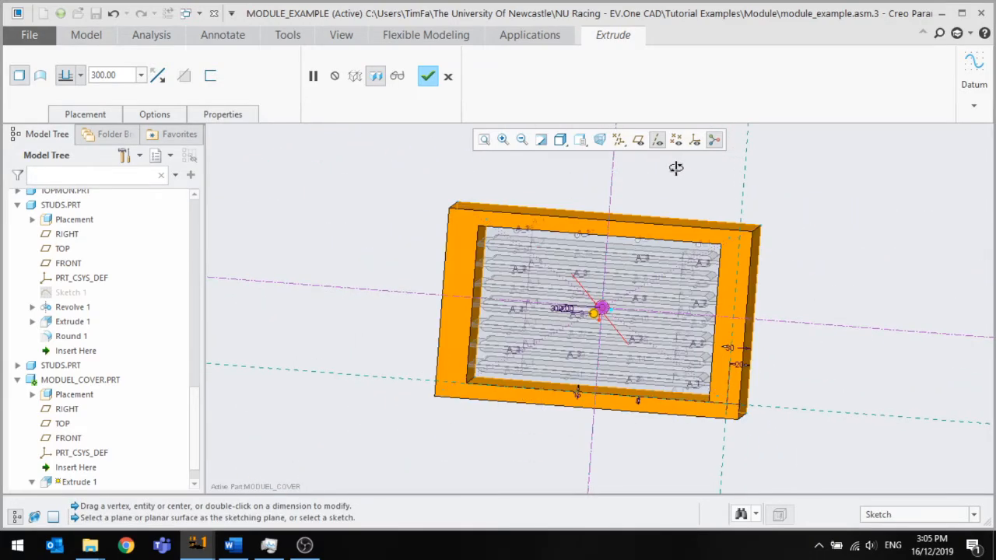
{"action": "scroll", "coordinate": [695, 311], "scroll_direction": "down", "scroll_amount": 8}
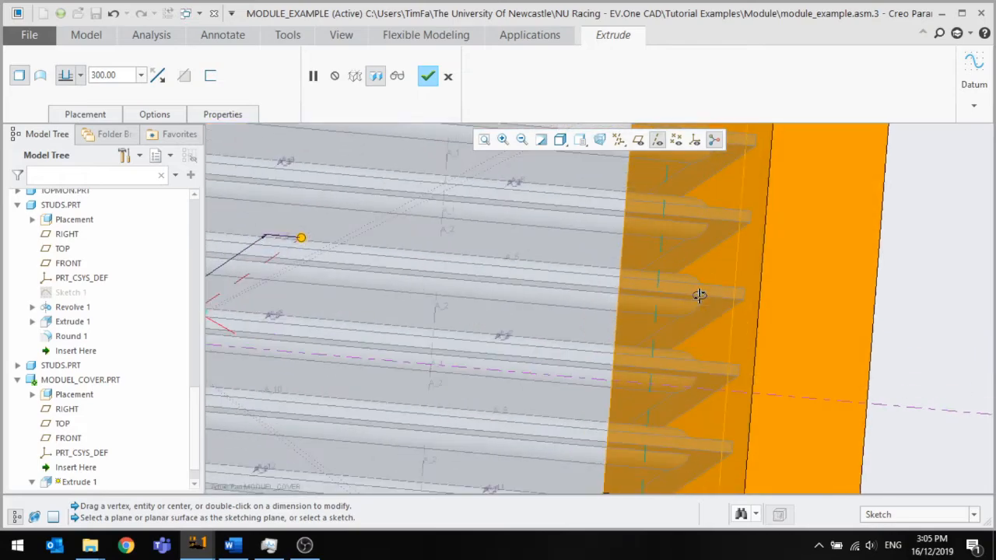
{"action": "key", "text": "ctrl+d"}
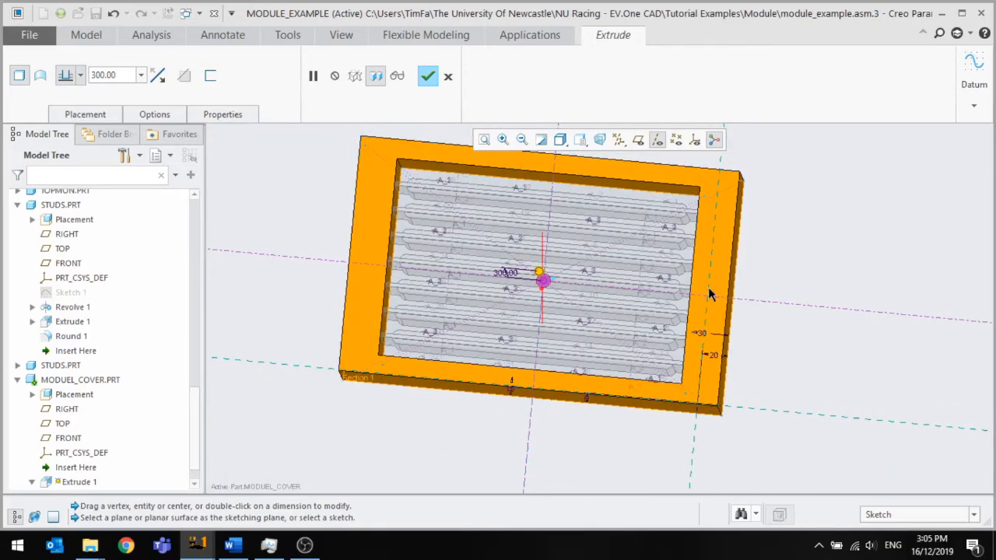
{"action": "double_click", "coordinate": [713, 360]}
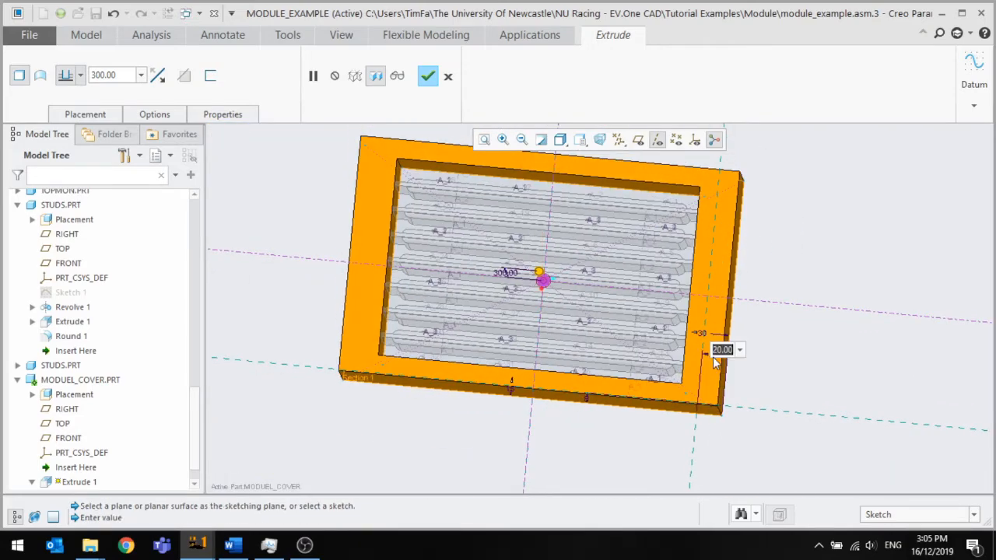
{"action": "key", "text": "Return"}
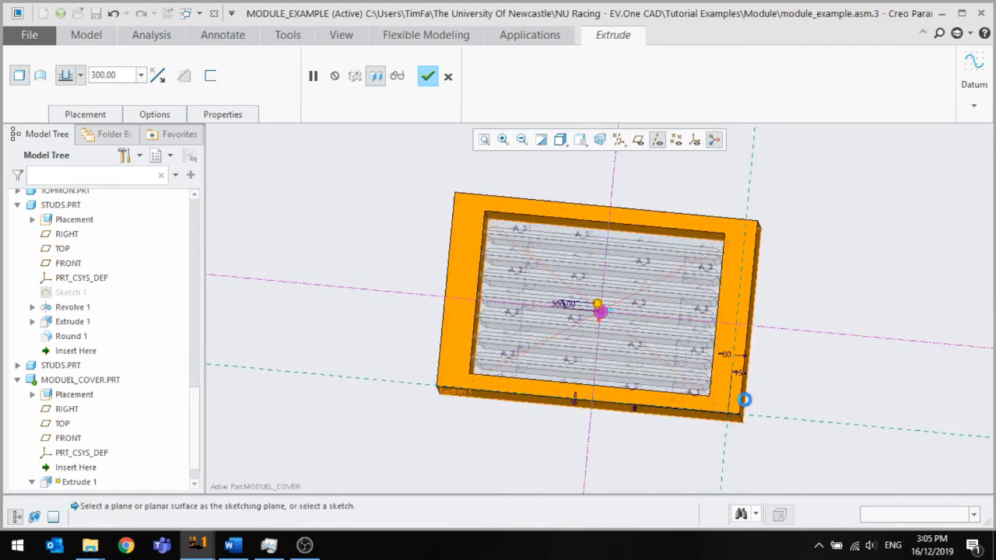
{"action": "scroll", "coordinate": [736, 383], "scroll_direction": "up", "scroll_amount": 3}
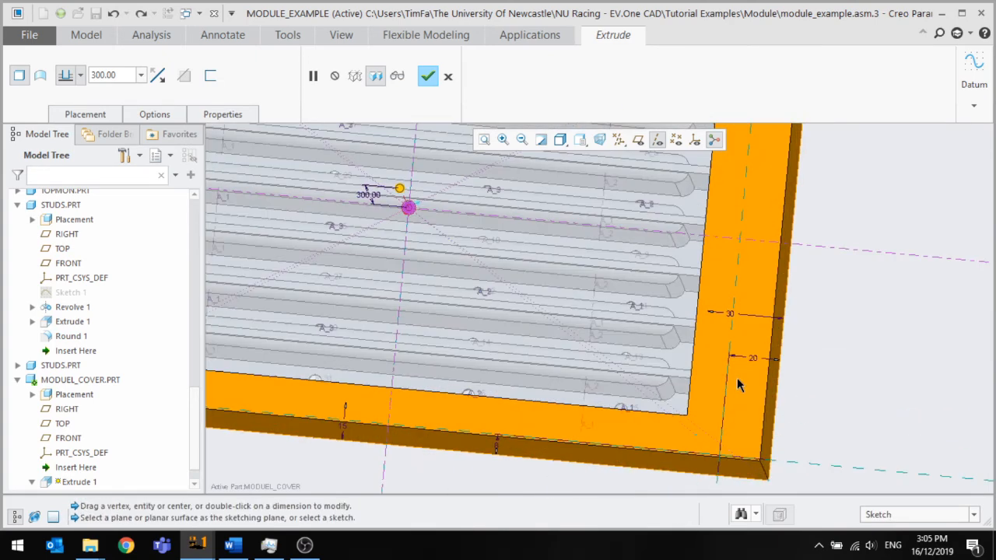
{"action": "double_click", "coordinate": [734, 318]}
{"action": "type", "text": "30"}
{"action": "key", "text": "Return"}
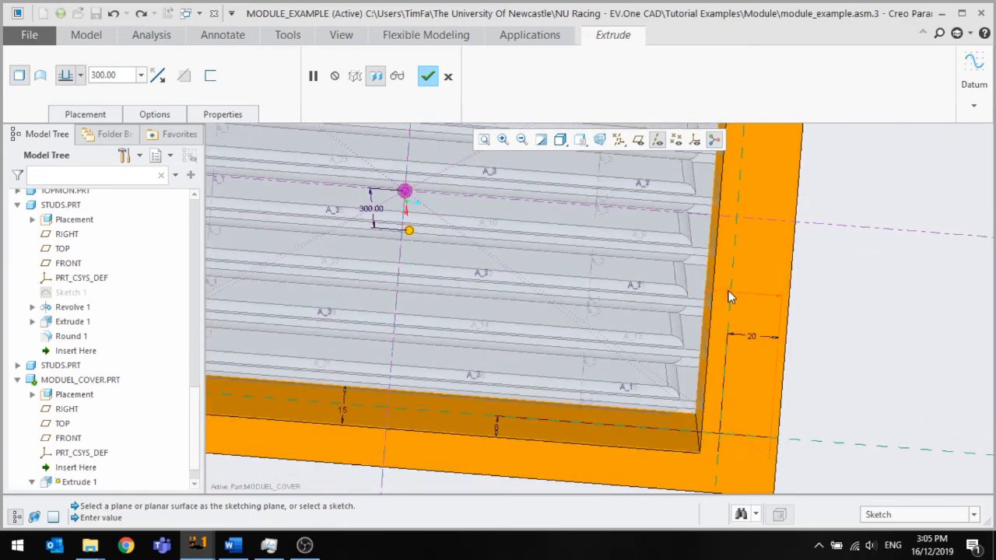
Reduce the gap between the short sides of the inner and outer rectangles to 20 in the extrude preview
{"action": "middle_click_drag", "start_coordinate": [743, 331], "coordinate": [672, 395]}
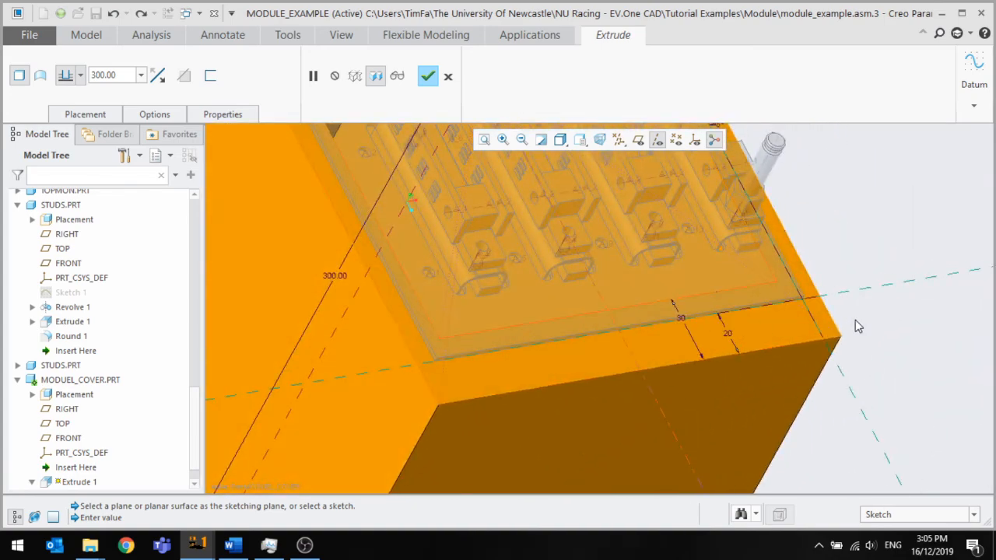
{"action": "scroll", "coordinate": [705, 317], "scroll_direction": "down", "scroll_amount": 2}
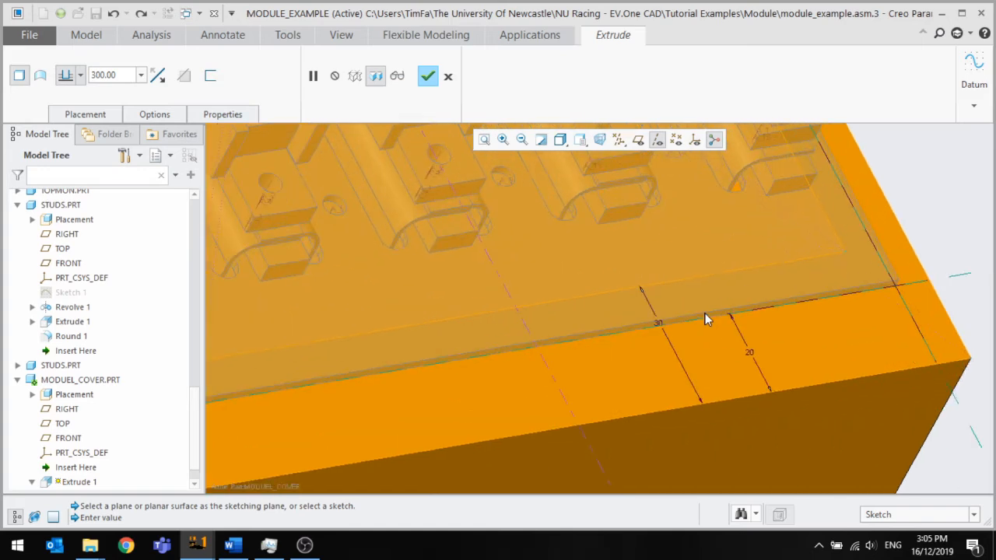
{"action": "double_click", "coordinate": [657, 322]}
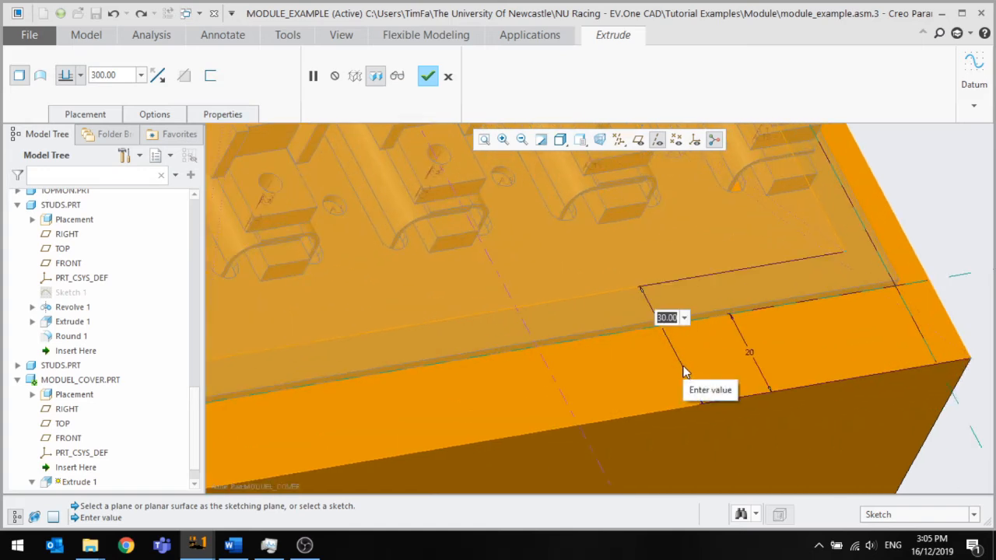
{"action": "type", "text": "20"}
{"action": "key", "text": "Return"}
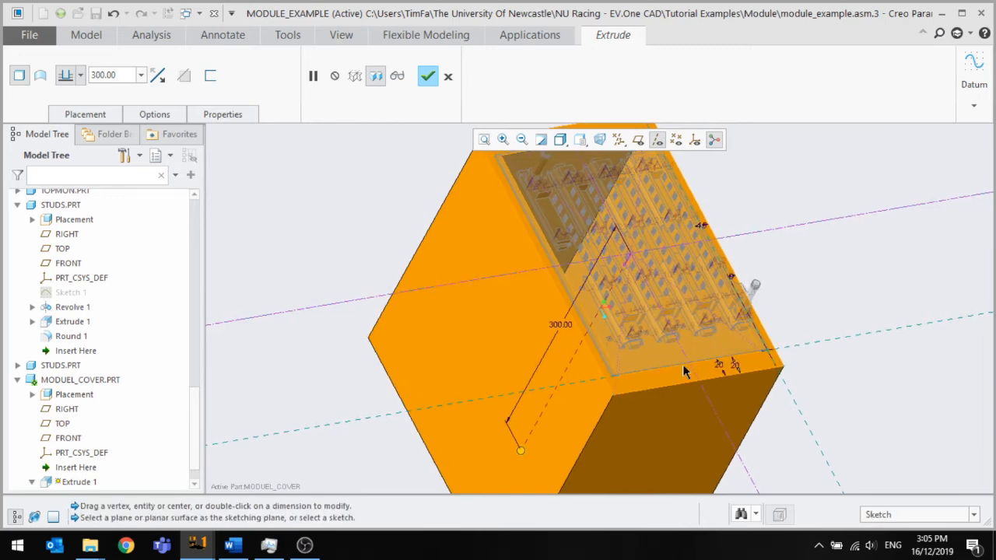
Set the offset between the outer rectangle's short side and the FR4 sheet edge to 15 and complete the extrude
{"action": "scroll", "coordinate": [713, 367], "scroll_direction": "up", "scroll_amount": 2}
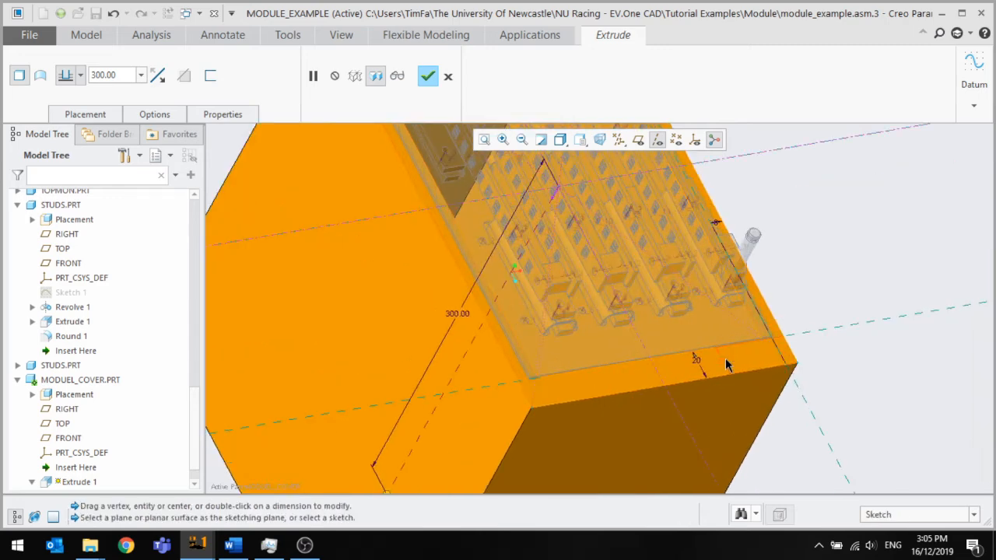
{"action": "double_click", "coordinate": [727, 366]}
{"action": "type", "text": "15"}
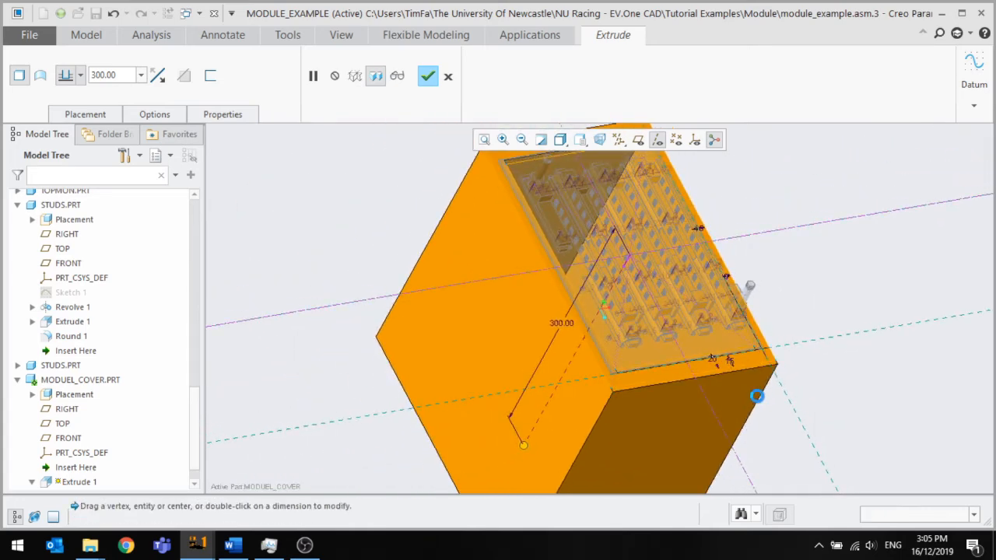
{"action": "scroll", "coordinate": [708, 374], "scroll_direction": "up", "scroll_amount": 5}
{"action": "scroll", "coordinate": [702, 365], "scroll_direction": "down", "scroll_amount": 3}
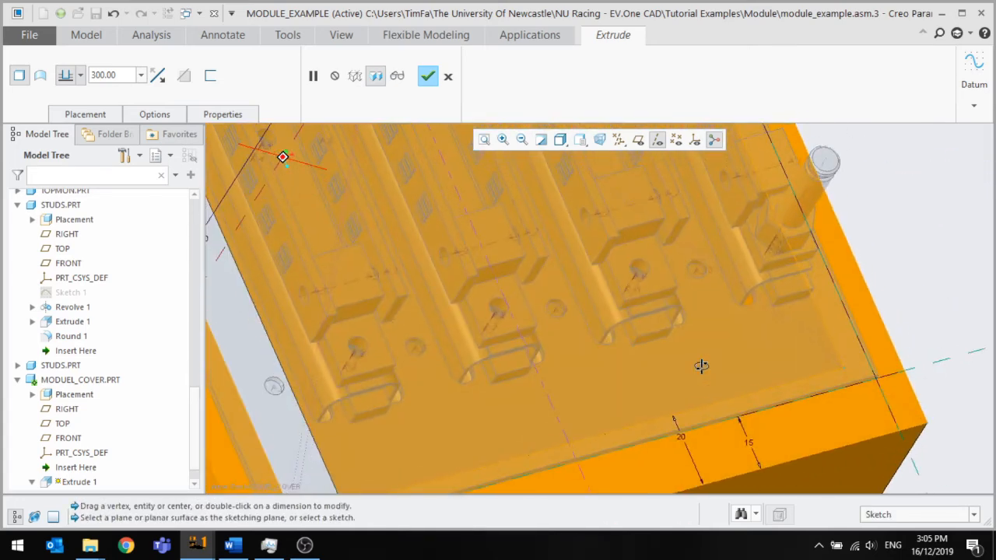
{"action": "middle_click_drag", "start_coordinate": [700, 366], "coordinate": [612, 264]}
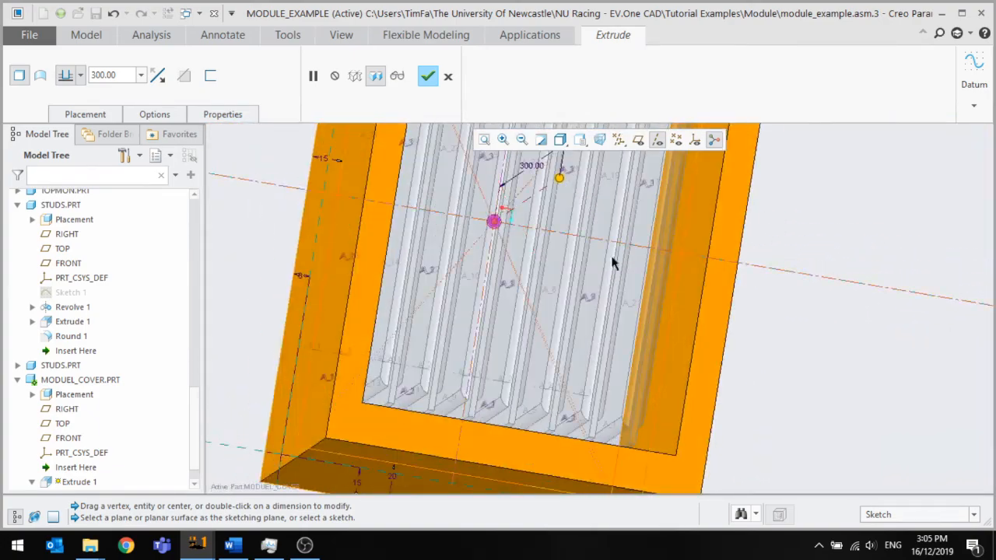
{"action": "left_click", "coordinate": [428, 76]}
Activate the top-level assembly MODULE_EXAMPLE.ASM
{"action": "middle_click_drag", "start_coordinate": [469, 305], "coordinate": [498, 307]}
{"action": "scroll", "coordinate": [46, 264], "scroll_direction": "up", "scroll_amount": 15}
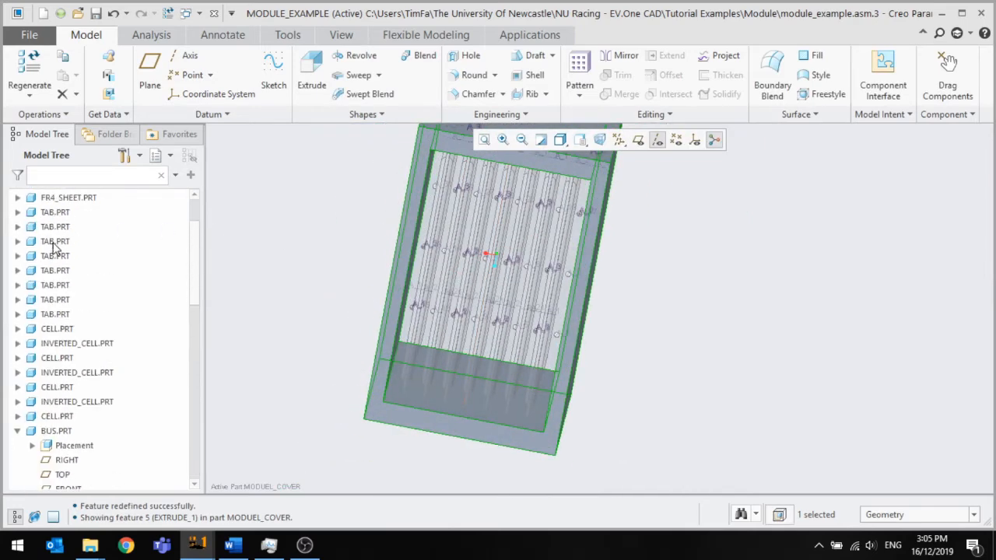
{"action": "left_click", "coordinate": [85, 197]}
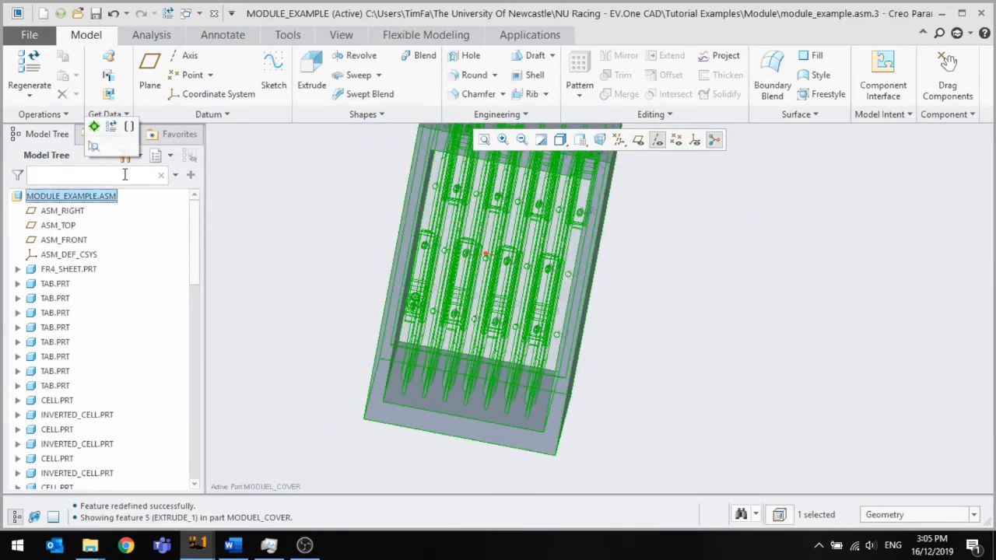
{"action": "left_click", "coordinate": [94, 126]}
Examine the hollow cover's inner walls and its fit around the cells and the FR4 sheet
{"action": "middle_click_drag", "start_coordinate": [334, 302], "coordinate": [407, 411]}
{"action": "scroll", "coordinate": [396, 396], "scroll_direction": "up", "scroll_amount": 6}
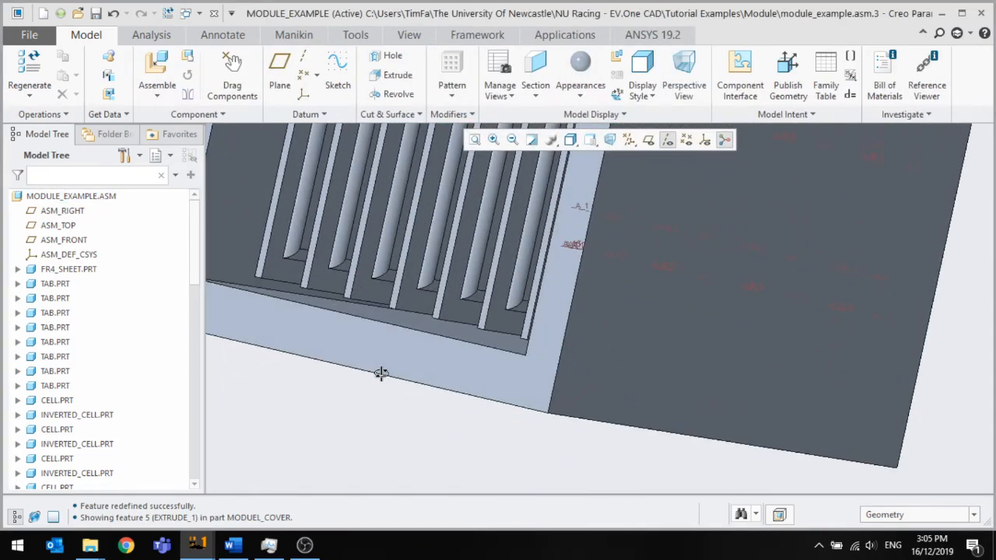
{"action": "scroll", "coordinate": [381, 373], "scroll_direction": "down", "scroll_amount": 6}
{"action": "middle_click_drag", "start_coordinate": [389, 377], "coordinate": [420, 400]}
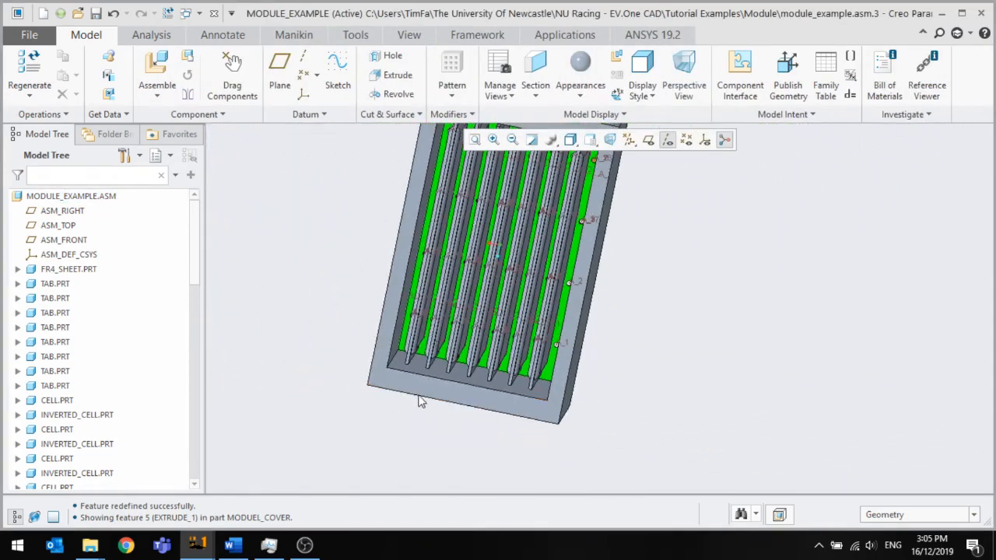
{"action": "scroll", "coordinate": [456, 351], "scroll_direction": "down", "scroll_amount": 1}
{"action": "scroll", "coordinate": [451, 289], "scroll_direction": "up", "scroll_amount": 6}
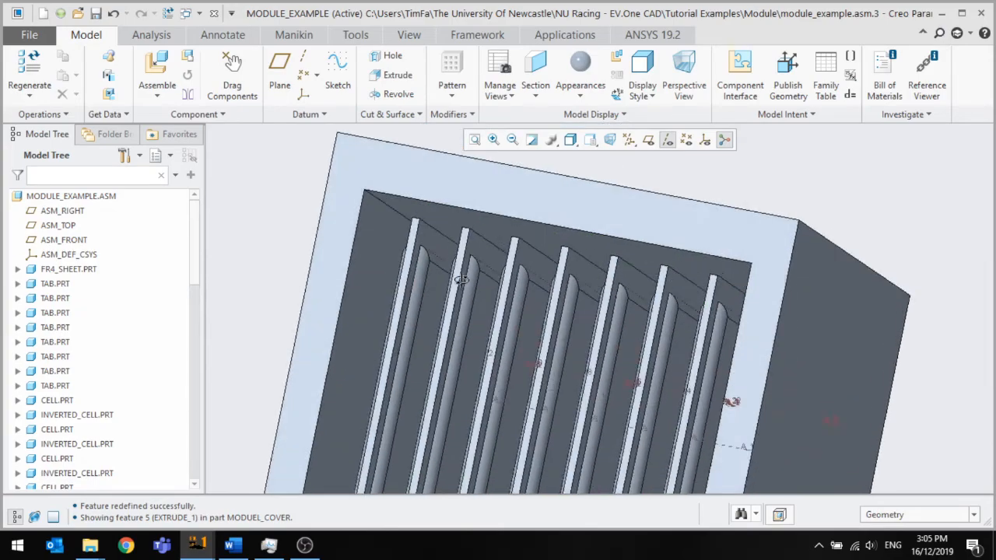
{"action": "middle_click_drag", "start_coordinate": [461, 280], "coordinate": [479, 284]}
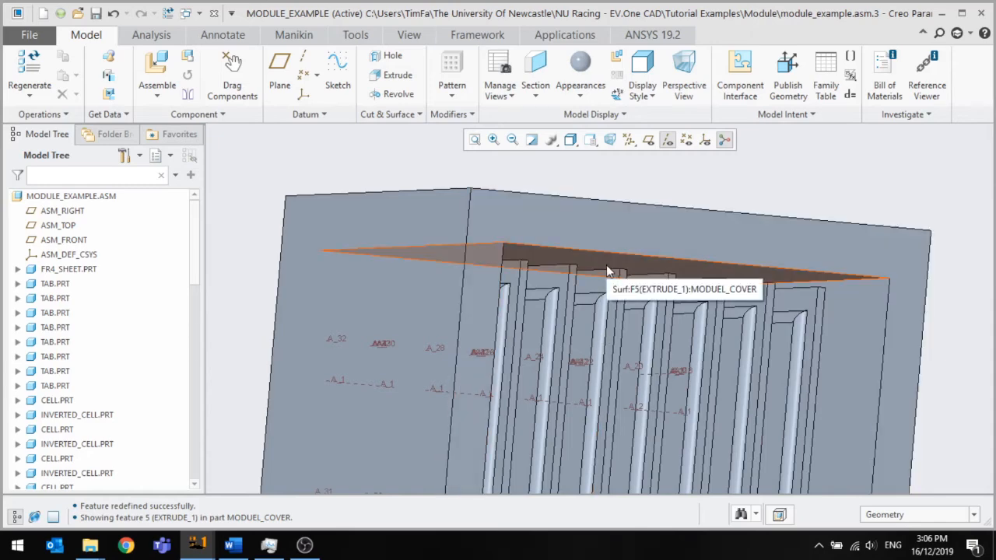
{"action": "scroll", "coordinate": [559, 312], "scroll_direction": "up", "scroll_amount": 6}
{"action": "mouse_move", "coordinate": [558, 313]}
{"action": "middle_mouse_down"}
{"action": "mouse_move", "coordinate": [574, 317]}
{"action": "mouse_move", "coordinate": [623, 382]}
{"action": "mouse_move", "coordinate": [629, 364]}
{"action": "mouse_move", "coordinate": [632, 373]}
{"action": "middle_mouse_up"}
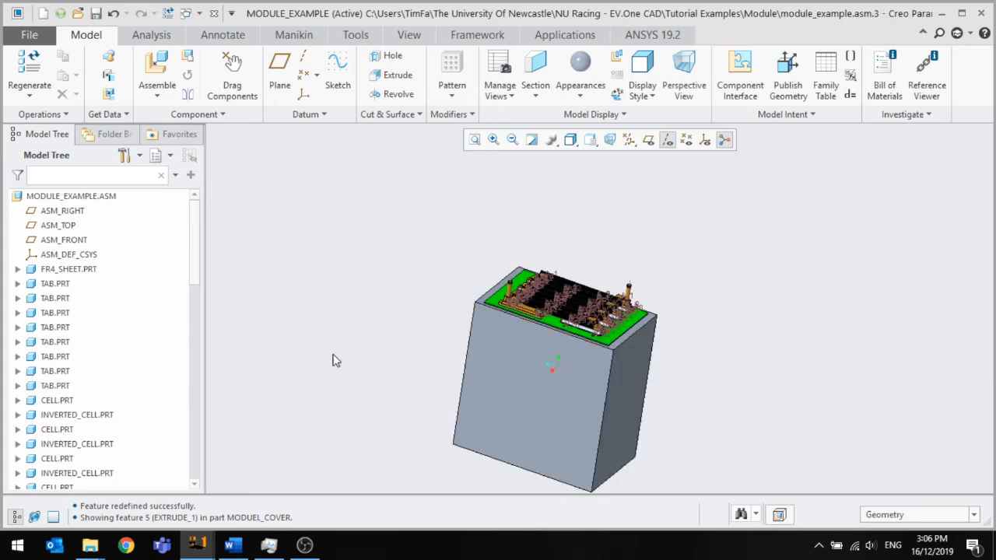
Activate the MODUEL_COVER.PRT component for editing within the assembly
{"action": "scroll", "coordinate": [82, 295], "scroll_direction": "down", "scroll_amount": 10}
{"action": "scroll", "coordinate": [82, 389], "scroll_direction": "down", "scroll_amount": 5}
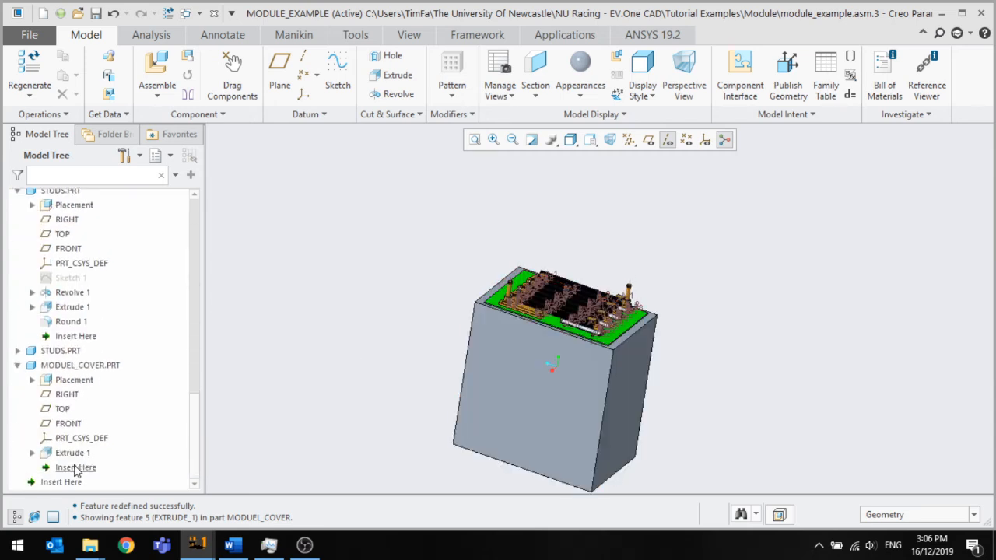
{"action": "left_click", "coordinate": [86, 365]}
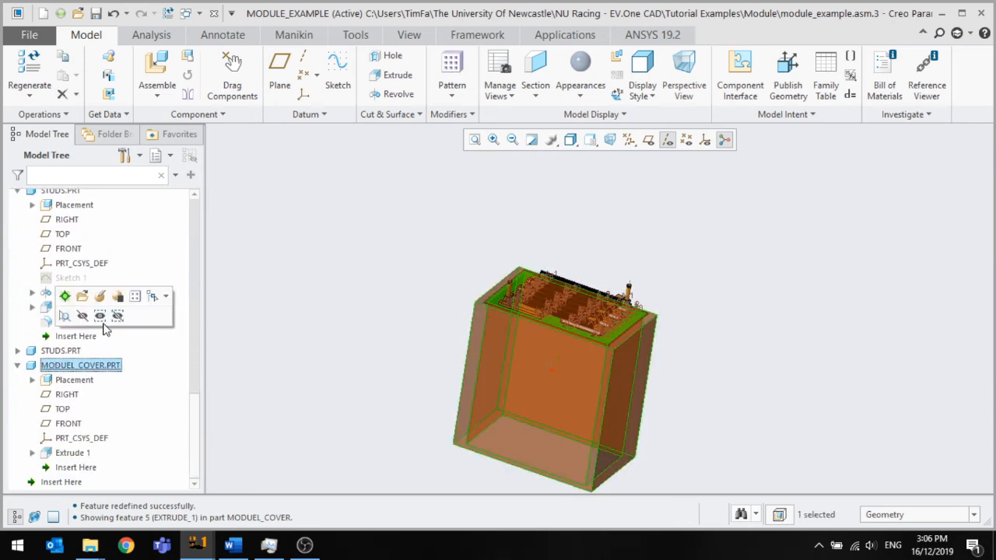
{"action": "left_click", "coordinate": [65, 296]}
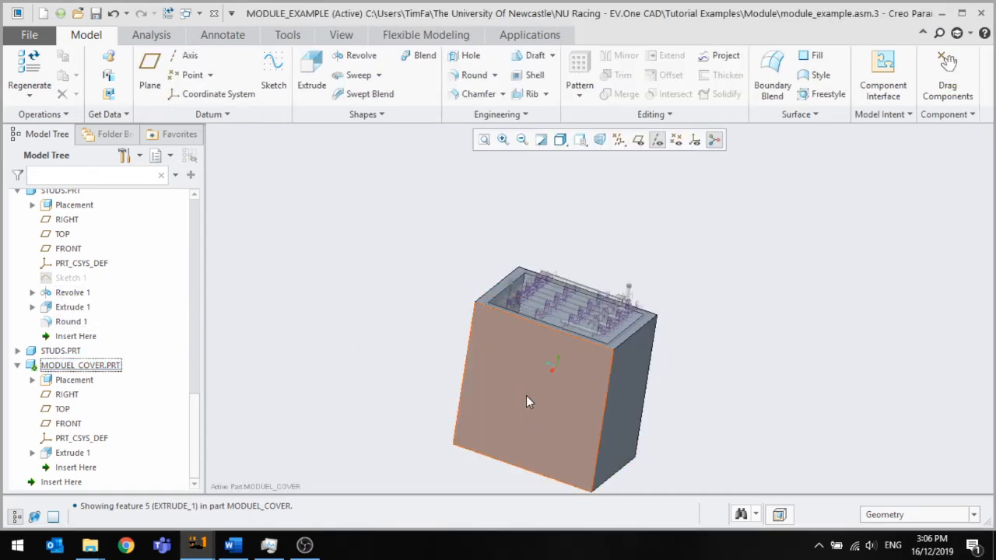
Start a new extrude in the cover part with its sketch on the upper rim face
{"action": "mouse_move", "coordinate": [524, 351]}
{"action": "middle_mouse_down"}
{"action": "mouse_move", "coordinate": [537, 354]}
{"action": "mouse_move", "coordinate": [532, 378]}
{"action": "mouse_move", "coordinate": [533, 346]}
{"action": "mouse_move", "coordinate": [537, 354]}
{"action": "middle_mouse_up"}
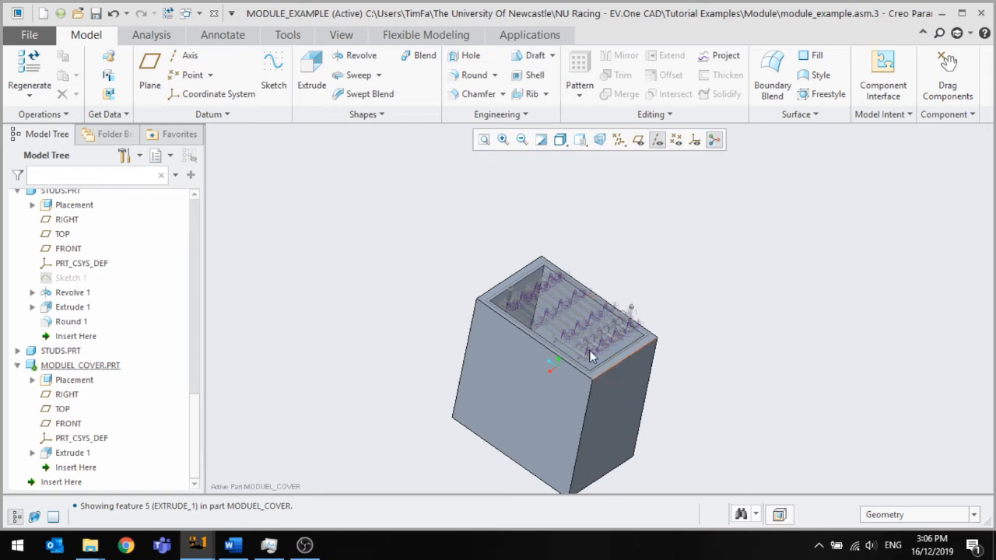
{"action": "middle_click_drag", "start_coordinate": [611, 355], "coordinate": [607, 366]}
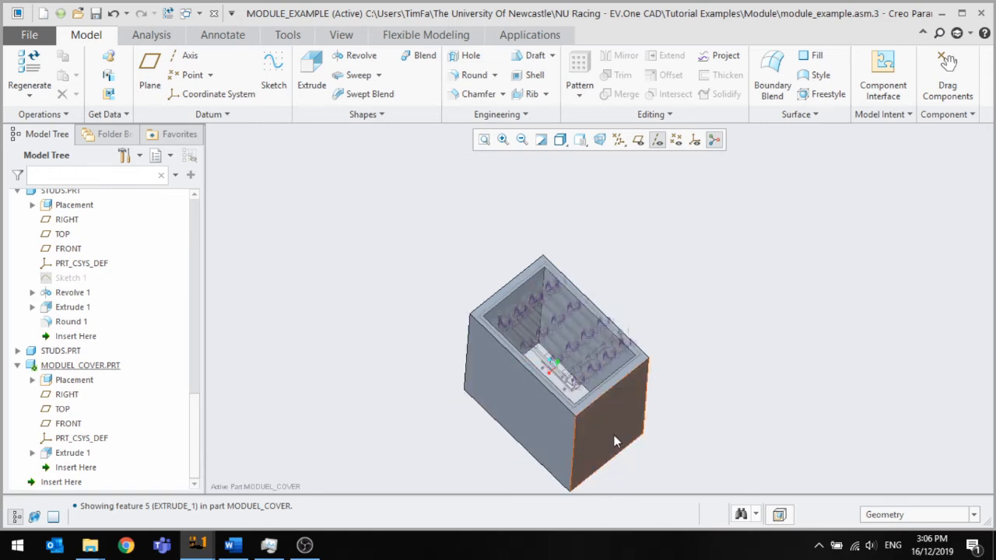
{"action": "scroll", "coordinate": [614, 435], "scroll_direction": "down", "scroll_amount": 5}
{"action": "left_click", "coordinate": [314, 76]}
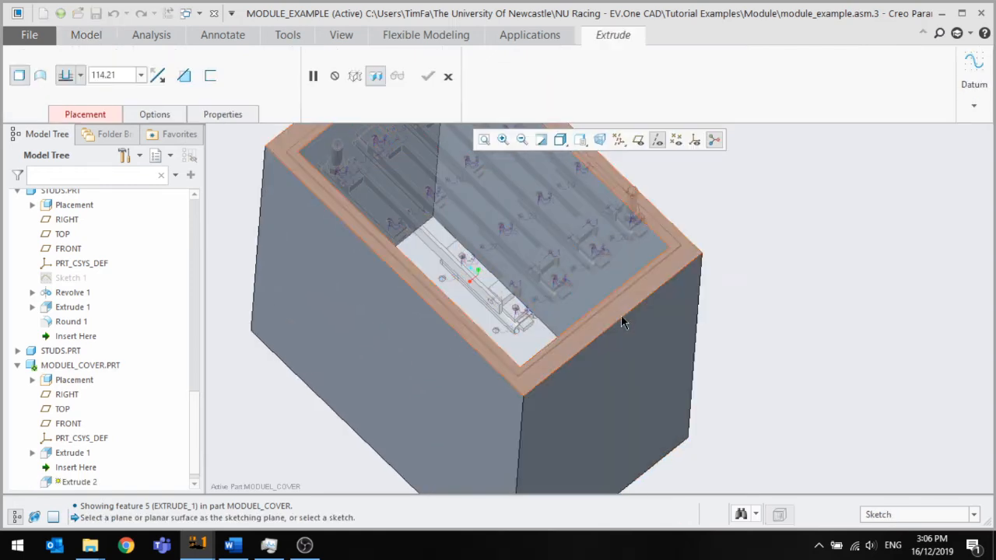
{"action": "left_click", "coordinate": [618, 315]}
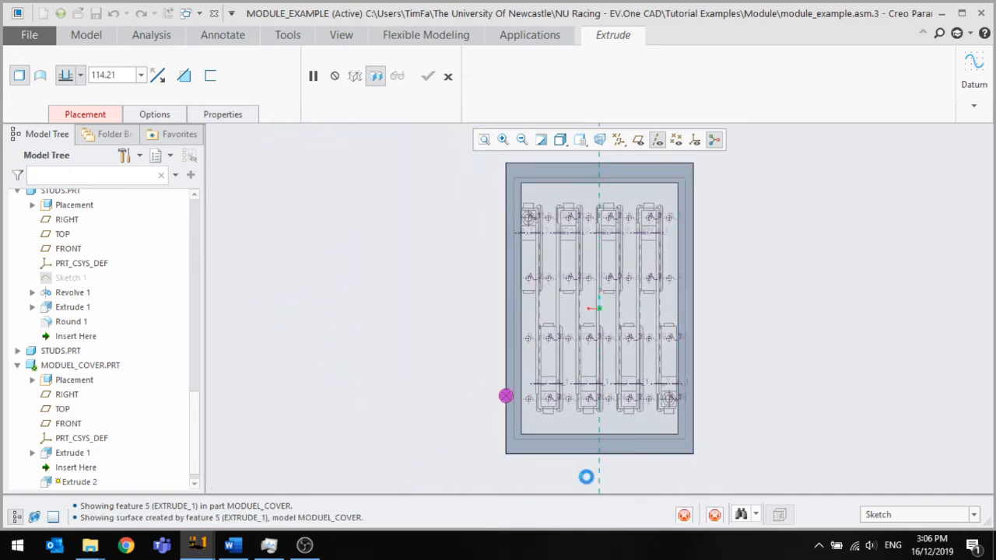
Sketch a narrow corner rectangle along the rim's short side, spanning the cover's full outer width
{"action": "scroll", "coordinate": [589, 462], "scroll_direction": "down", "scroll_amount": 3}
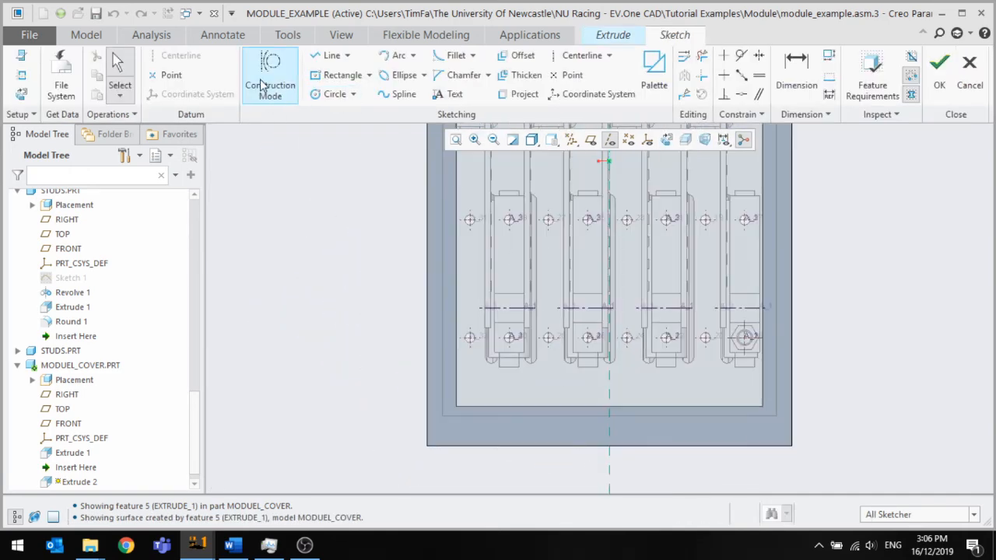
{"action": "left_click", "coordinate": [339, 76]}
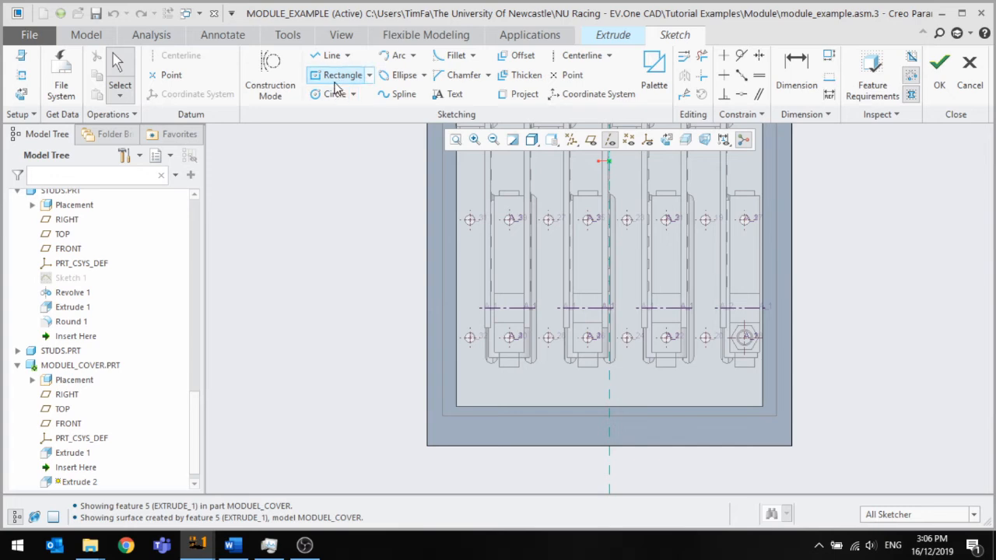
{"action": "left_click", "coordinate": [368, 75]}
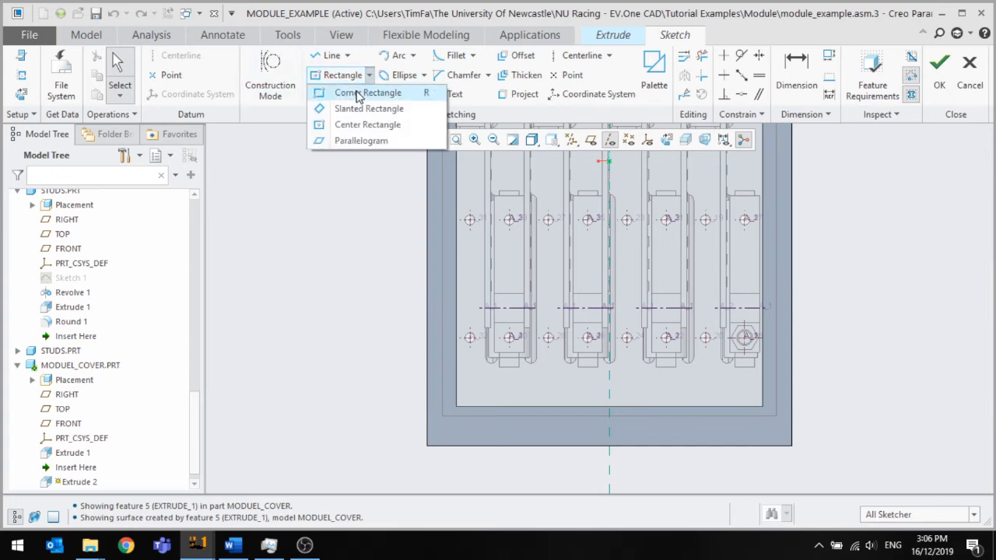
{"action": "left_click", "coordinate": [360, 126]}
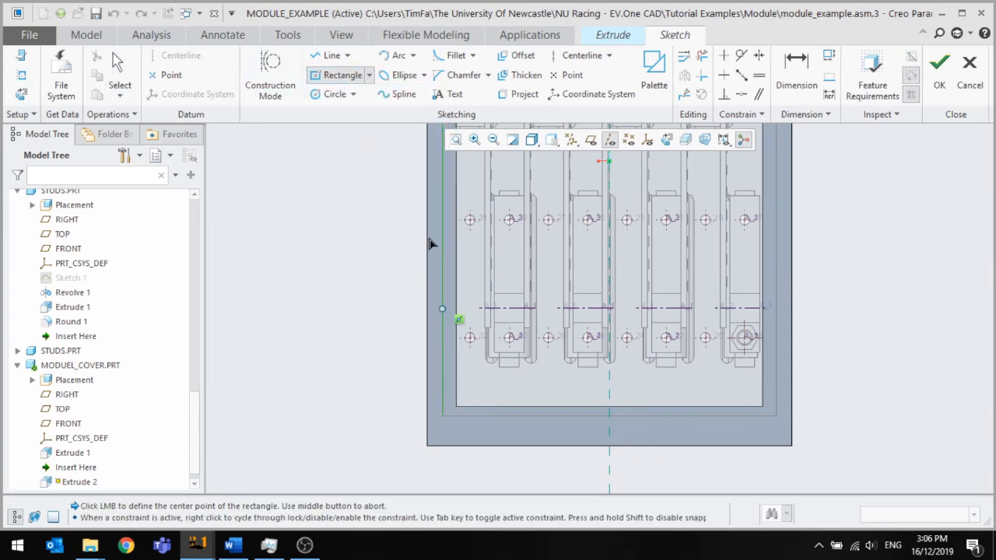
{"action": "left_click", "coordinate": [368, 75]}
{"action": "left_click", "coordinate": [359, 92]}
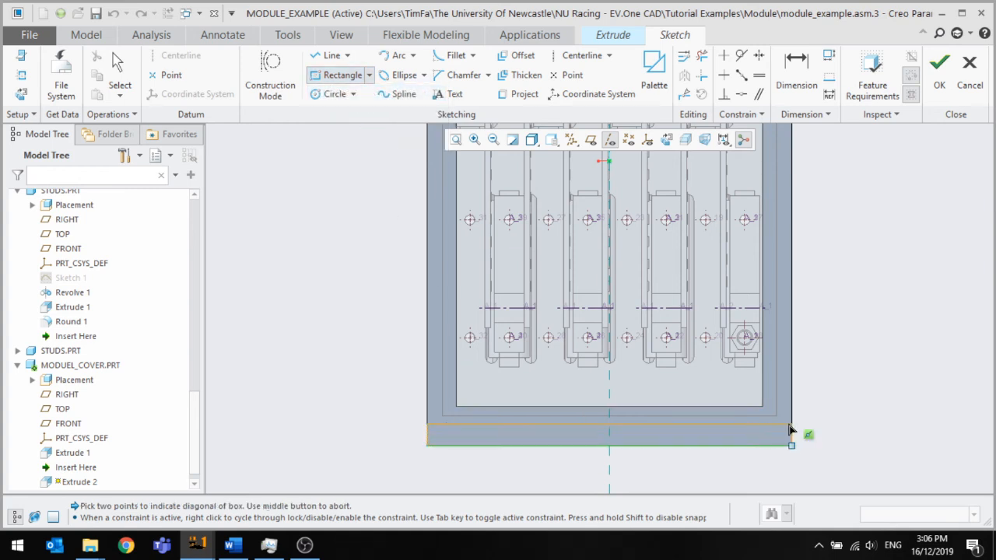
{"action": "left_click", "coordinate": [823, 434]}
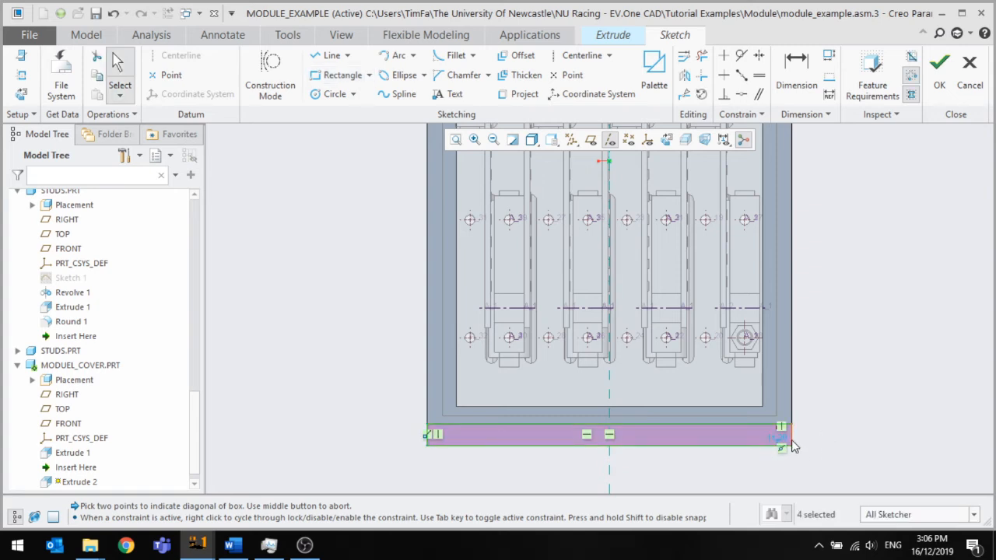
Set the thickness dimension of the rectangular strip and complete the sketch
{"action": "double_click", "coordinate": [781, 442]}
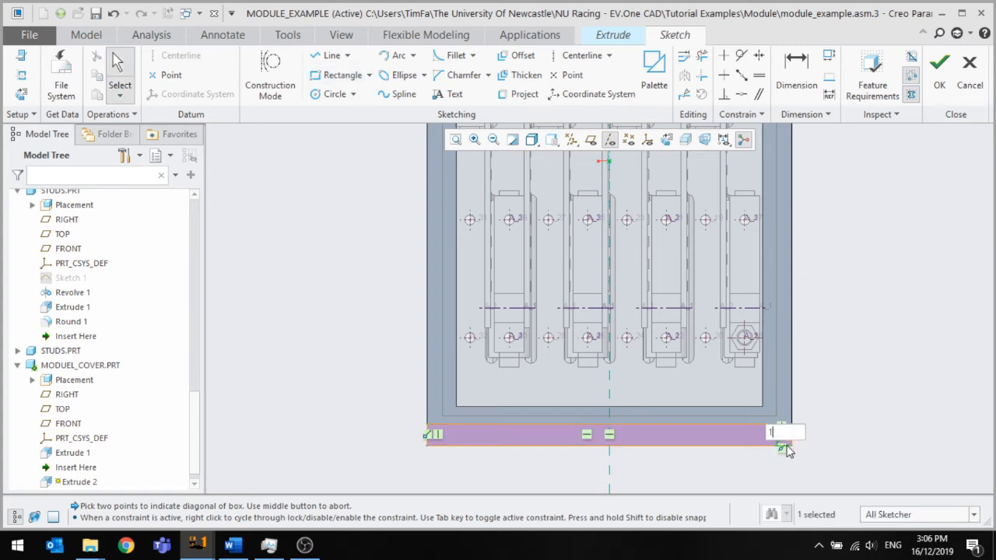
{"action": "scroll", "coordinate": [652, 453], "scroll_direction": "down", "scroll_amount": 2}
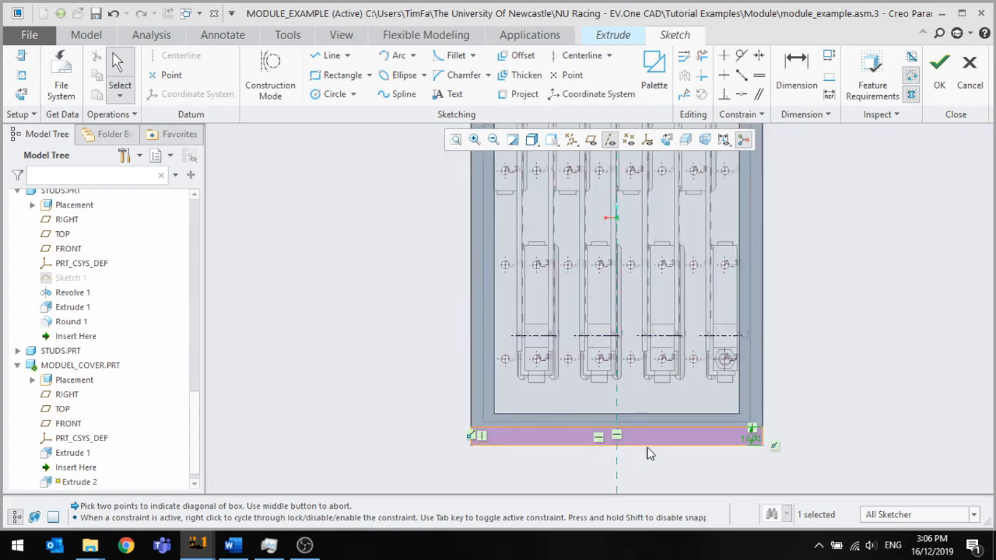
{"action": "scroll", "coordinate": [778, 319], "scroll_direction": "down", "scroll_amount": 3}
{"action": "scroll", "coordinate": [743, 221], "scroll_direction": "up", "scroll_amount": 2}
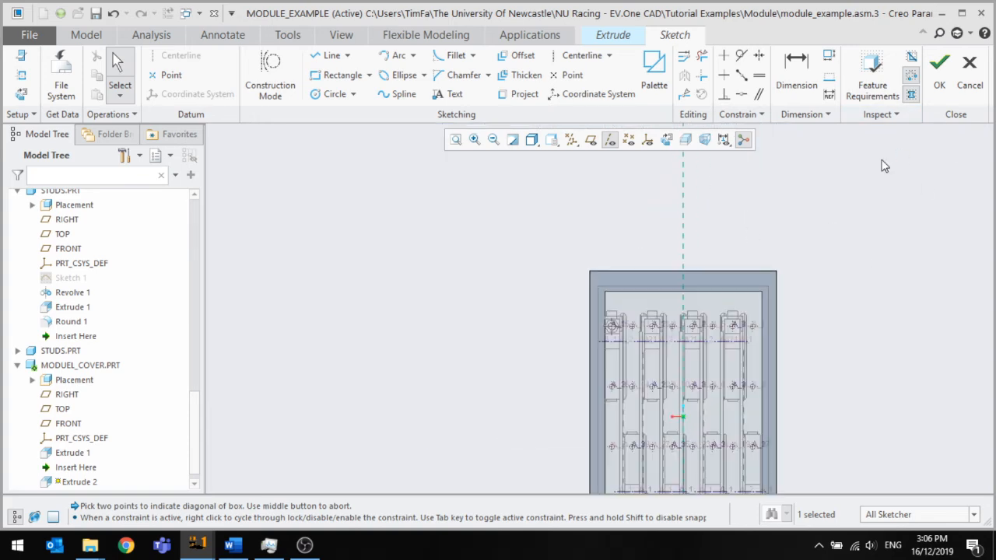
{"action": "scroll", "coordinate": [686, 253], "scroll_direction": "down", "scroll_amount": 2}
{"action": "scroll", "coordinate": [753, 412], "scroll_direction": "up", "scroll_amount": 3}
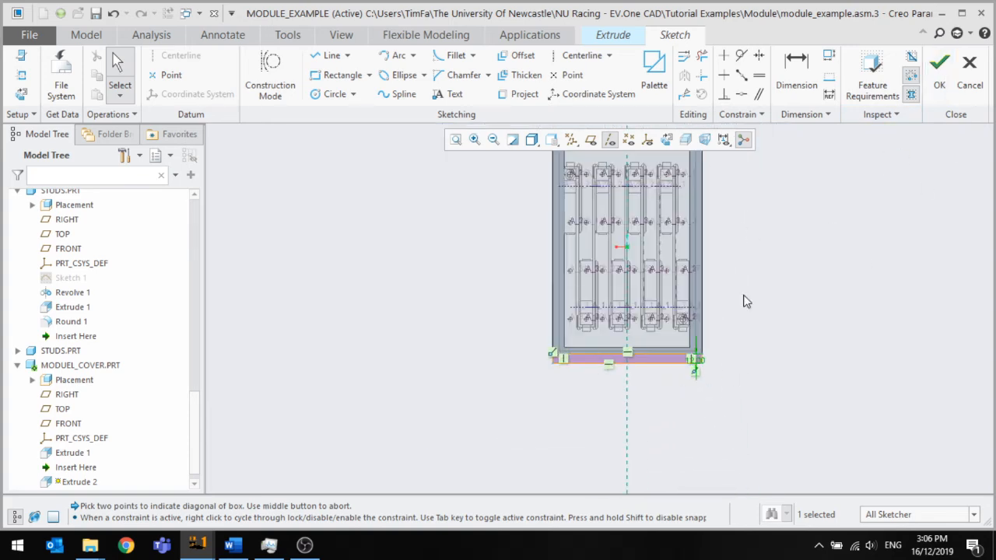
{"action": "left_click", "coordinate": [938, 67]}
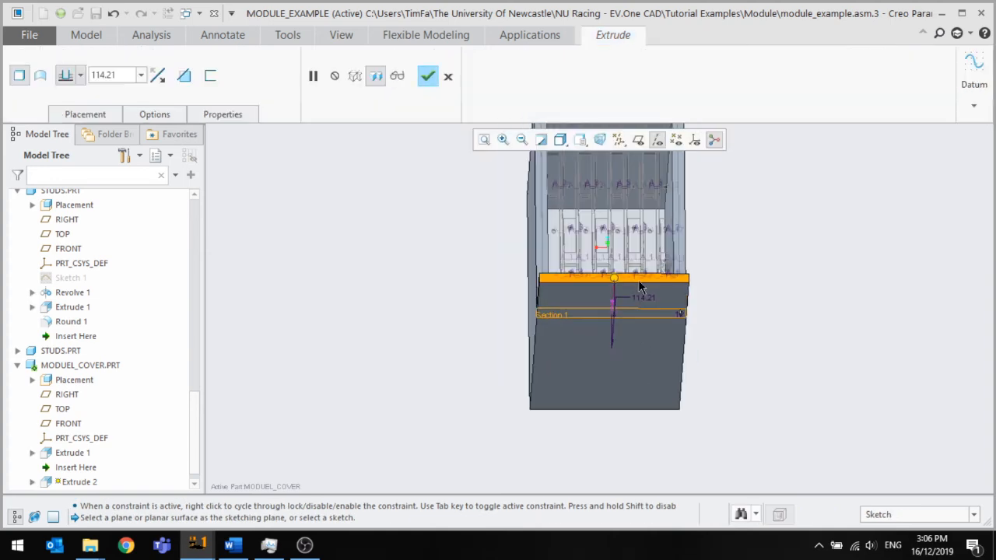
Extrude the strip 100 upward from the rim to form an end plate and complete the feature
{"action": "scroll", "coordinate": [622, 294], "scroll_direction": "up", "scroll_amount": 3}
{"action": "left_click_drag", "start_coordinate": [591, 275], "coordinate": [602, 227]}
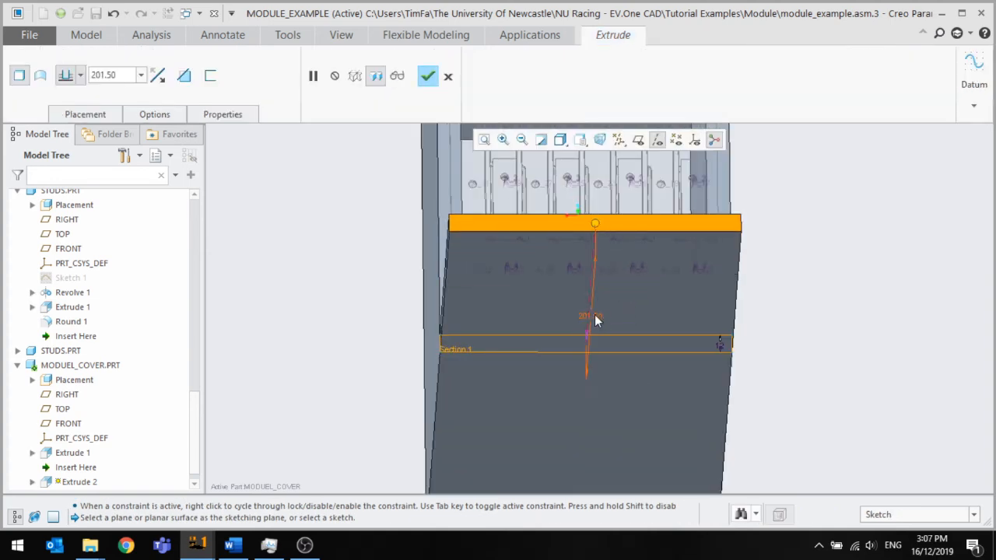
{"action": "middle_click_drag", "start_coordinate": [594, 314], "coordinate": [699, 336]}
{"action": "scroll", "coordinate": [698, 336], "scroll_direction": "down", "scroll_amount": 5}
{"action": "scroll", "coordinate": [795, 185], "scroll_direction": "up", "scroll_amount": 4}
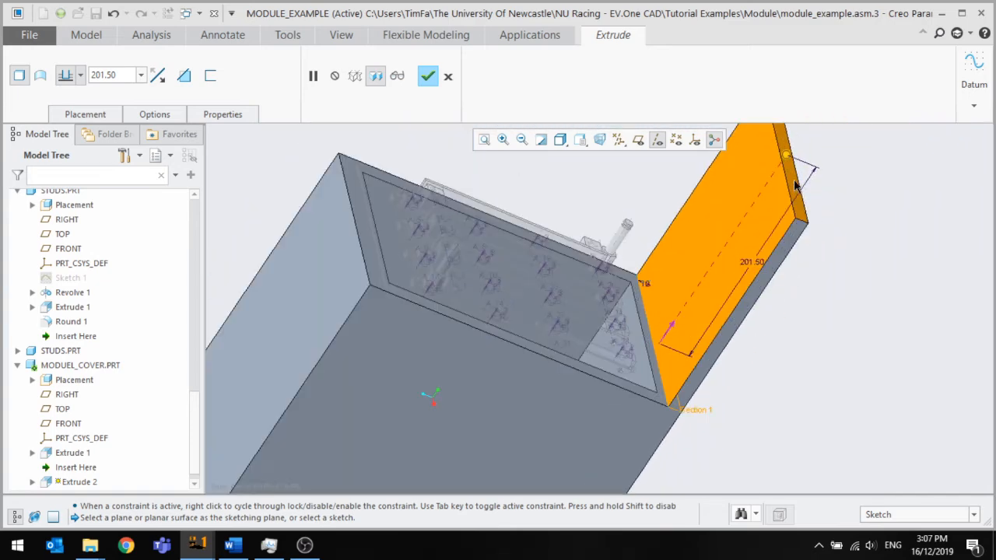
{"action": "left_click_drag", "start_coordinate": [787, 158], "coordinate": [712, 245]}
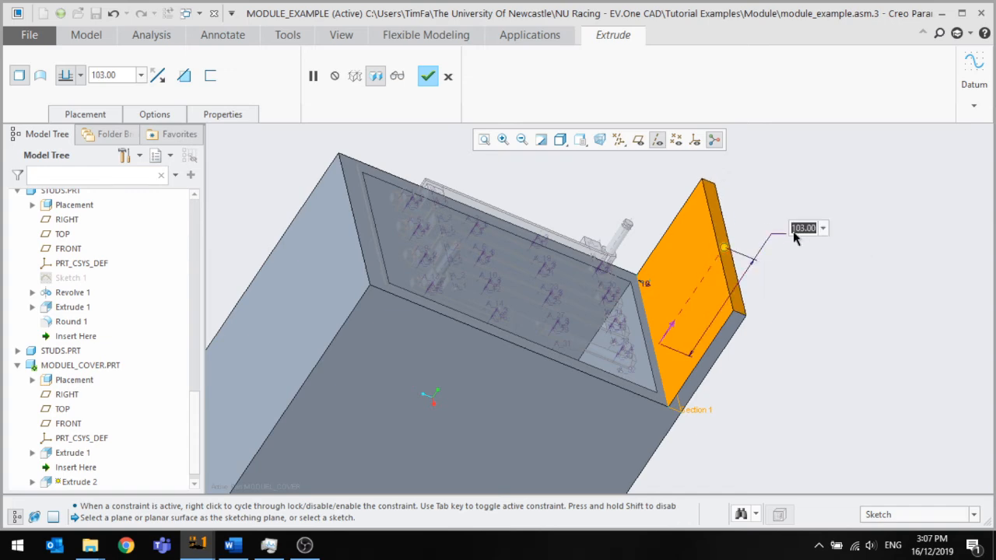
{"action": "key", "text": "Return"}
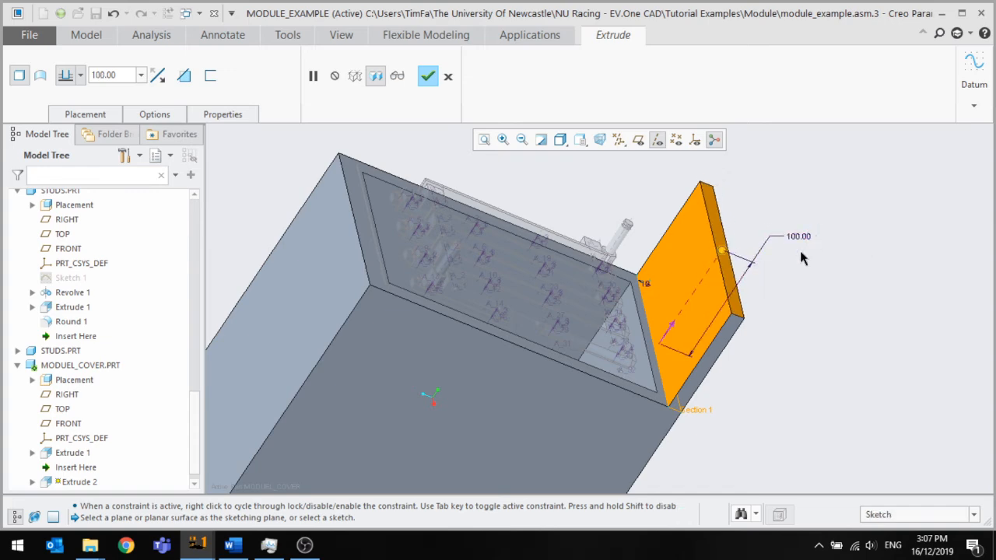
{"action": "middle_click_drag", "start_coordinate": [802, 256], "coordinate": [650, 158]}
{"action": "left_click", "coordinate": [427, 75]}
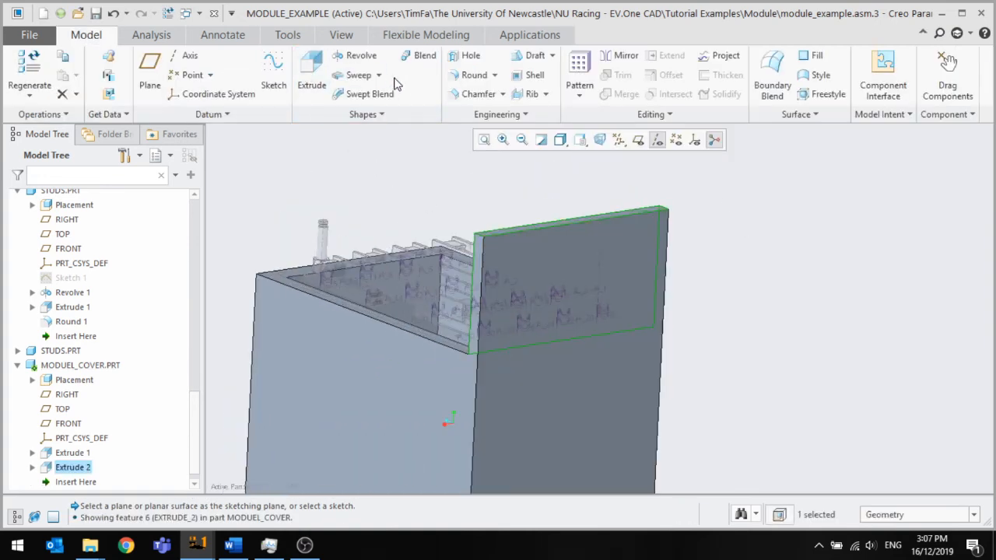
Apply rounds of radius 100 to the two upper corner edges of the end plate as separate sets
{"action": "left_click", "coordinate": [473, 75]}
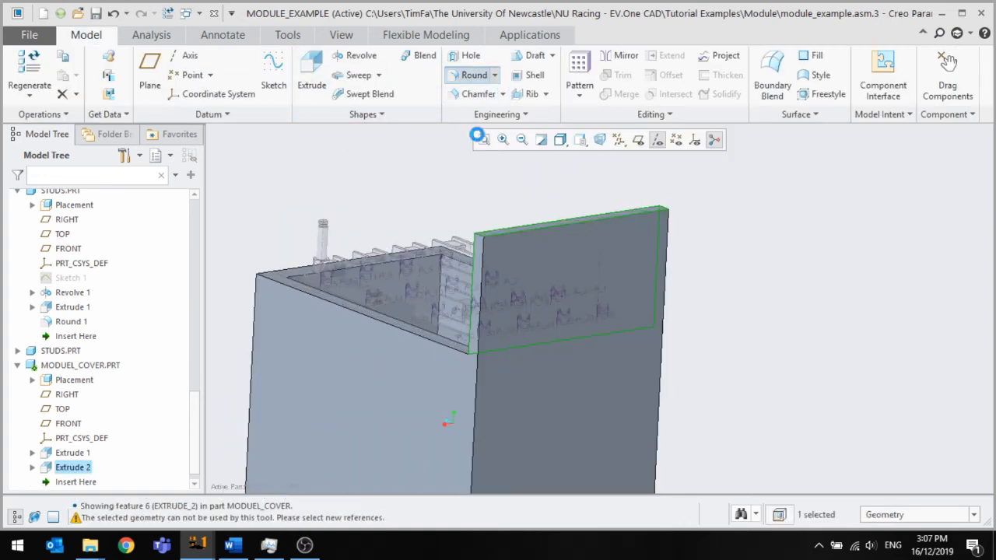
{"action": "left_click", "coordinate": [482, 235]}
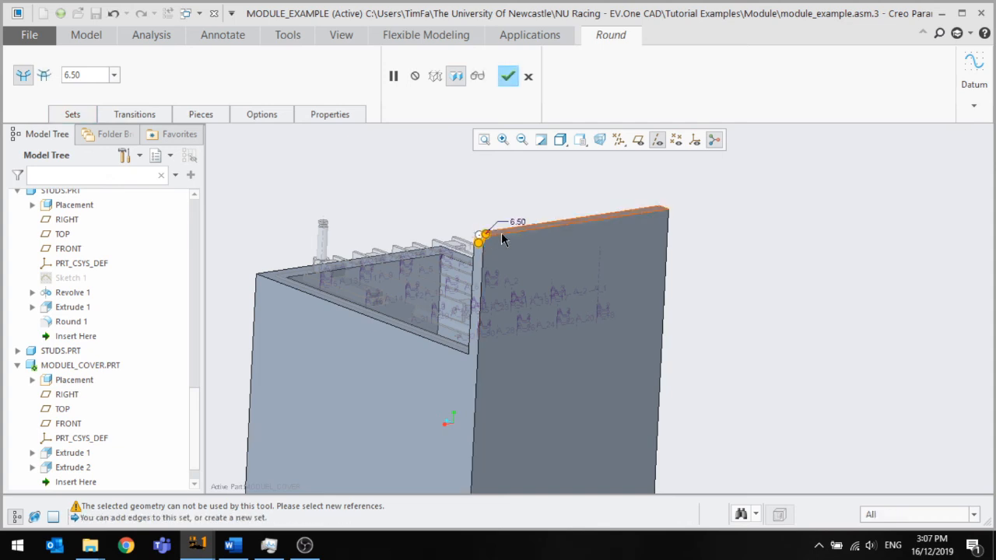
{"action": "left_click_drag", "start_coordinate": [536, 234], "coordinate": [616, 214]}
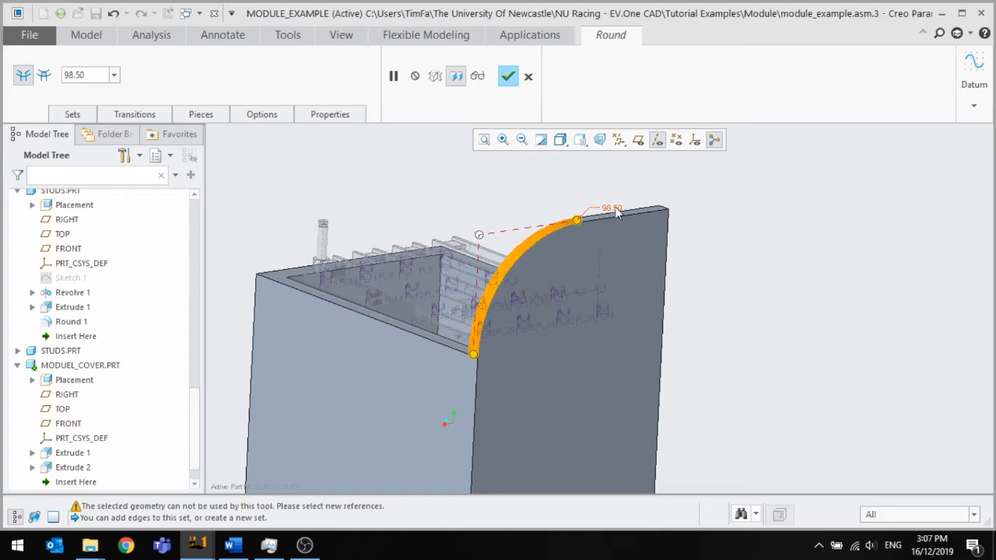
{"action": "key", "text": "Return"}
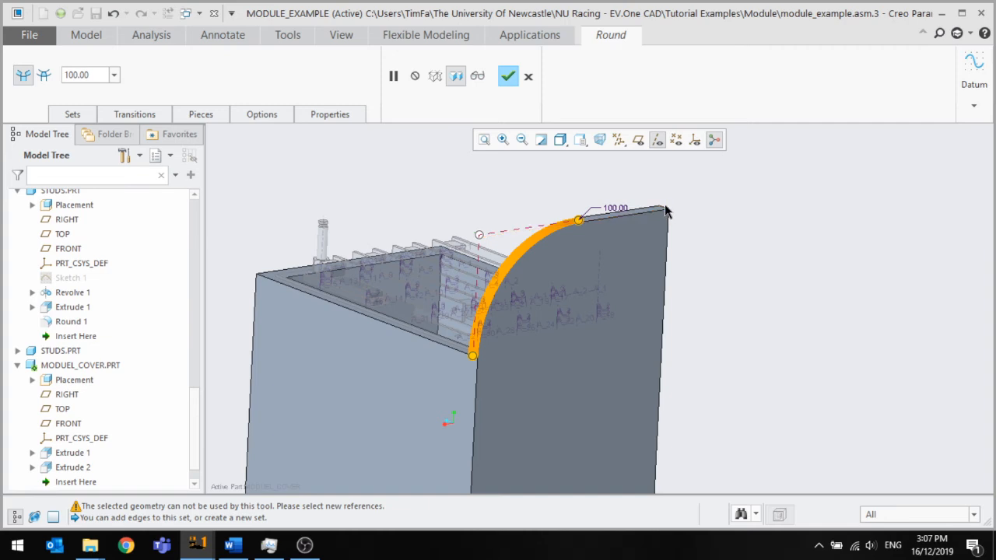
{"action": "middle_click_drag", "start_coordinate": [663, 212], "coordinate": [643, 244]}
{"action": "scroll", "coordinate": [459, 239], "scroll_direction": "up", "scroll_amount": 5}
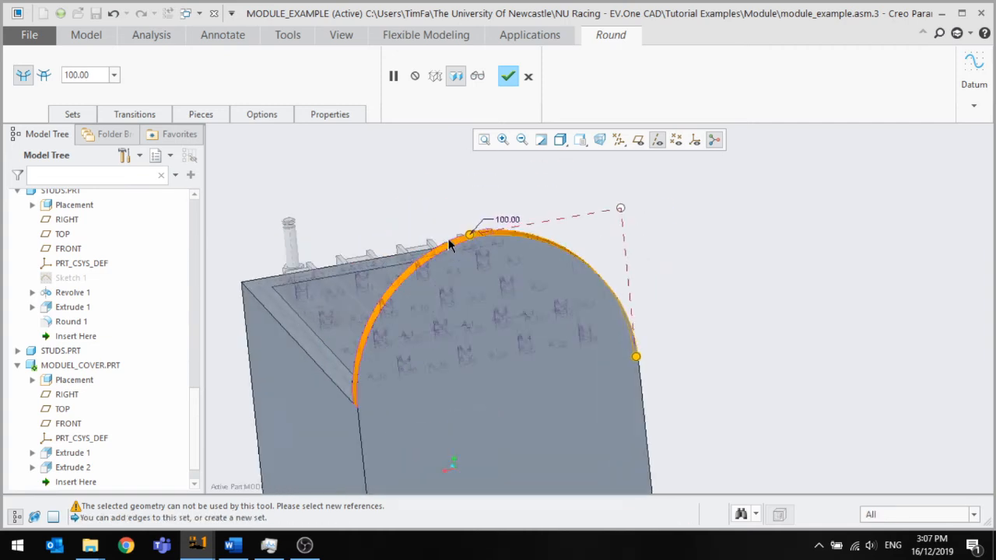
Set the radius of both round sets to 90 and complete the round feature
{"action": "scroll", "coordinate": [466, 233], "scroll_direction": "up", "scroll_amount": 2}
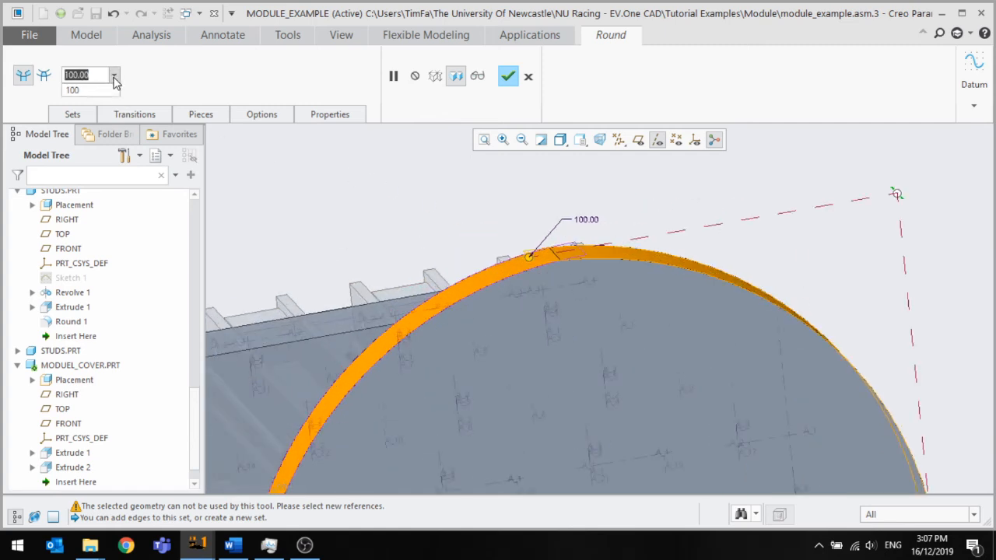
{"action": "left_click", "coordinate": [72, 114]}
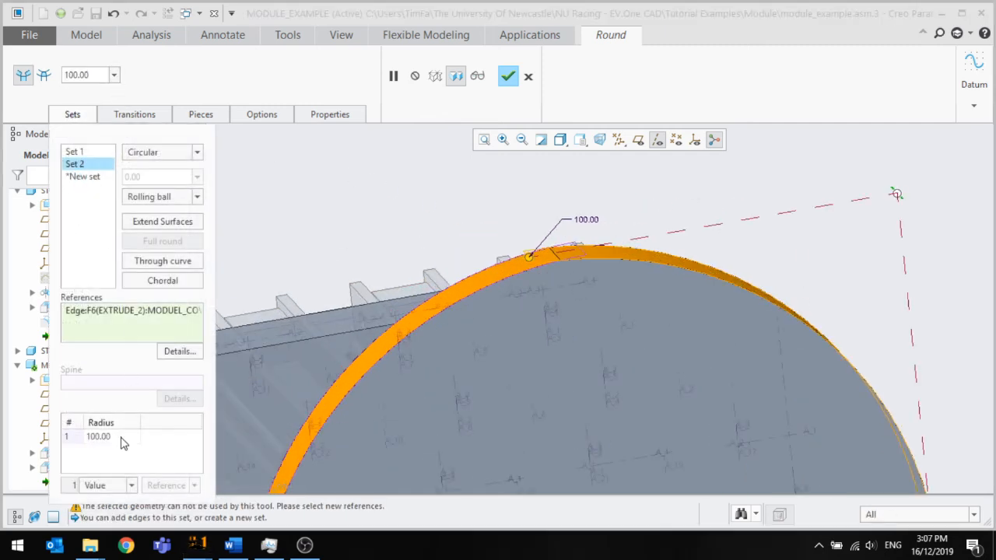
{"action": "left_click", "coordinate": [70, 436]}
{"action": "type", "text": "90"}
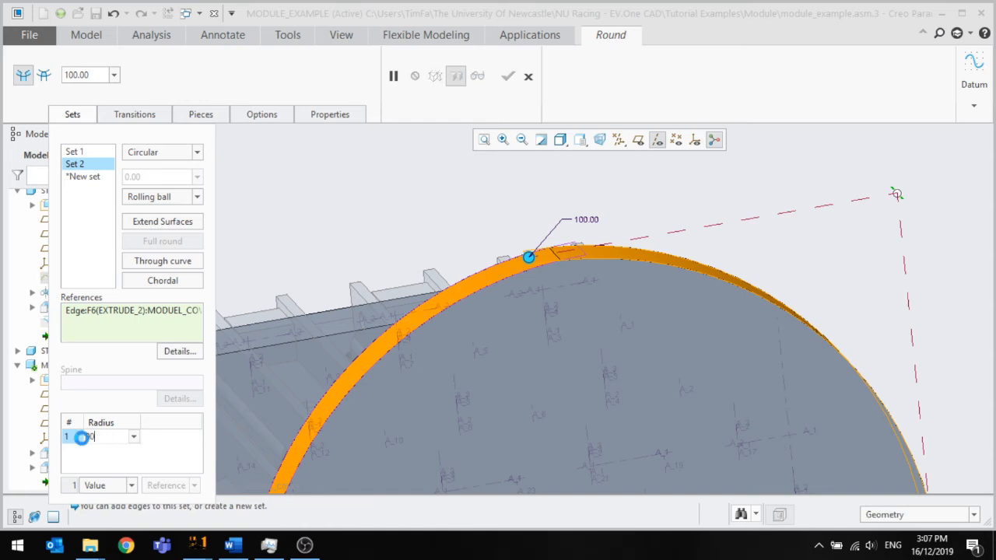
{"action": "key", "text": "Return"}
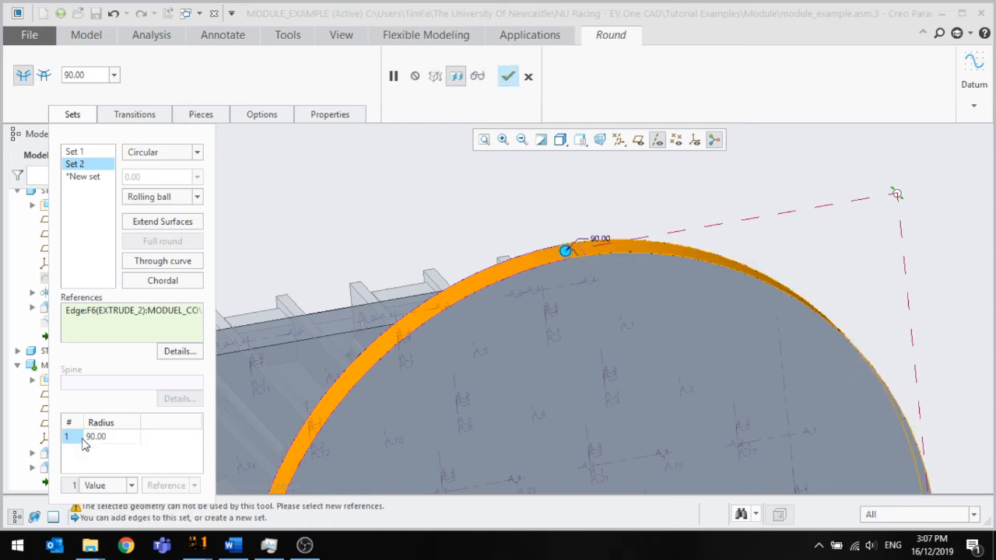
{"action": "left_click", "coordinate": [77, 156]}
{"action": "double_click", "coordinate": [107, 434]}
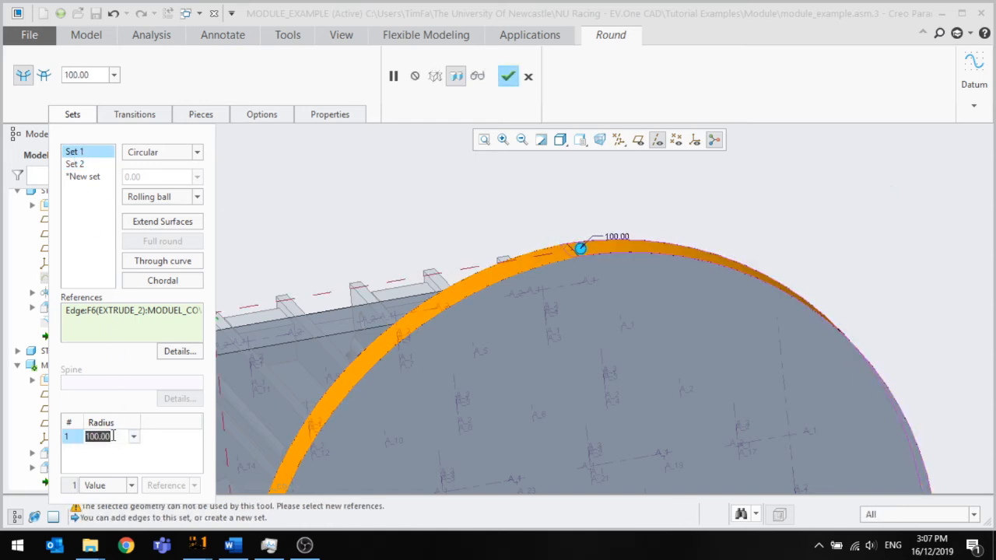
{"action": "type", "text": "90"}
{"action": "key", "text": "Return"}
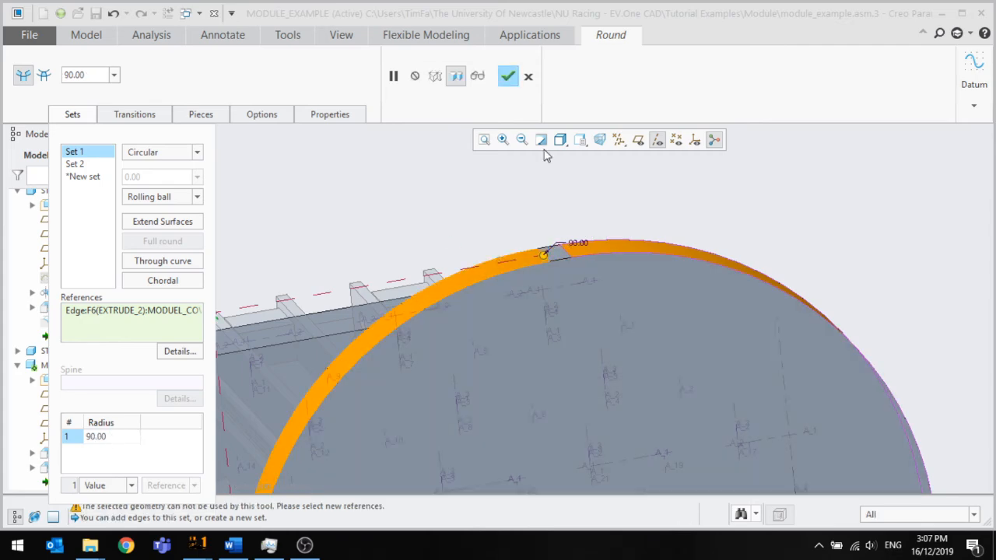
{"action": "left_click", "coordinate": [517, 75]}
{"action": "key", "text": "ctrl+d"}
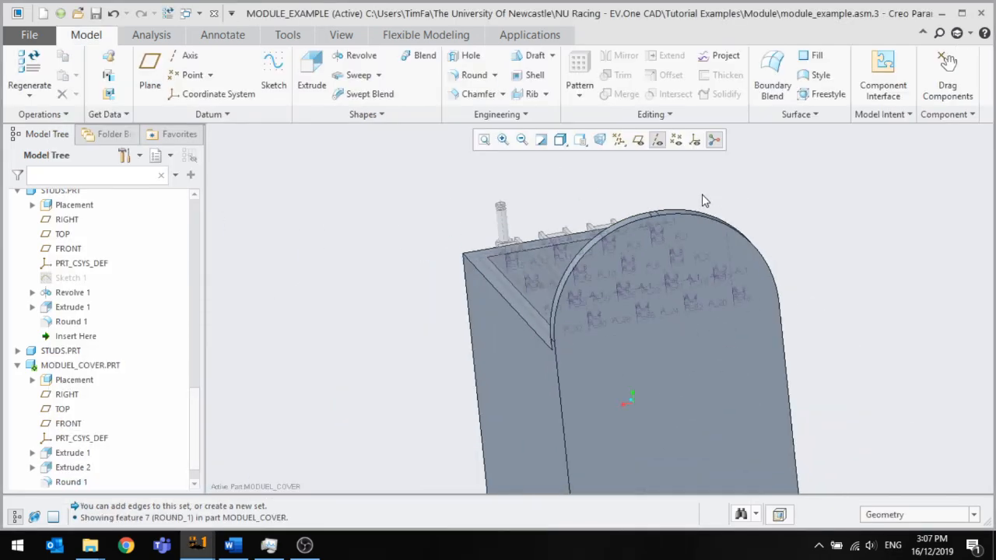
Start an extrude on the end plate's outer face and sketch a circle about 63 in diameter on a vertical centerline within the rounded top
{"action": "middle_click_drag", "start_coordinate": [683, 207], "coordinate": [652, 202]}
{"action": "scroll", "coordinate": [567, 197], "scroll_direction": "up", "scroll_amount": 2}
{"action": "scroll", "coordinate": [567, 197], "scroll_direction": "down", "scroll_amount": 3}
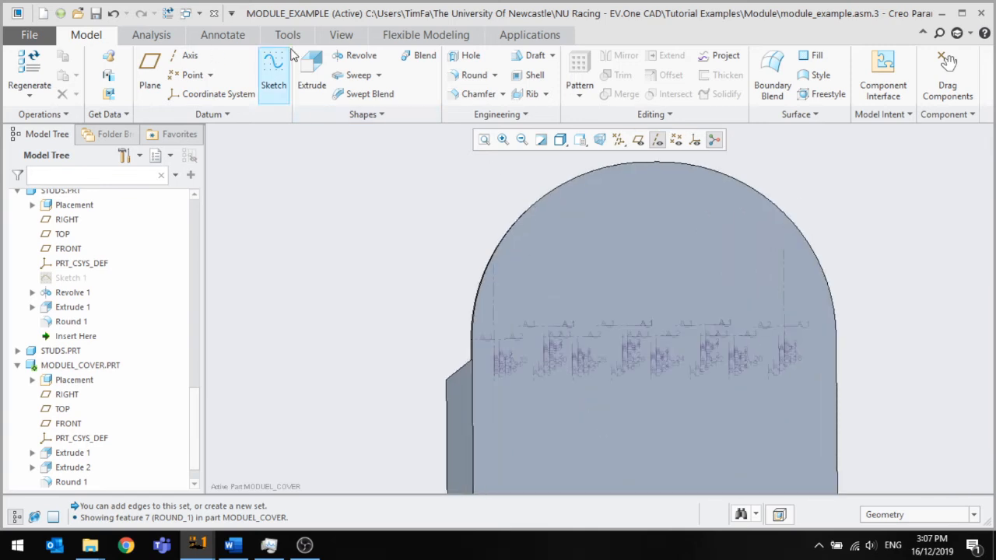
{"action": "left_click", "coordinate": [308, 64]}
{"action": "left_click", "coordinate": [664, 251]}
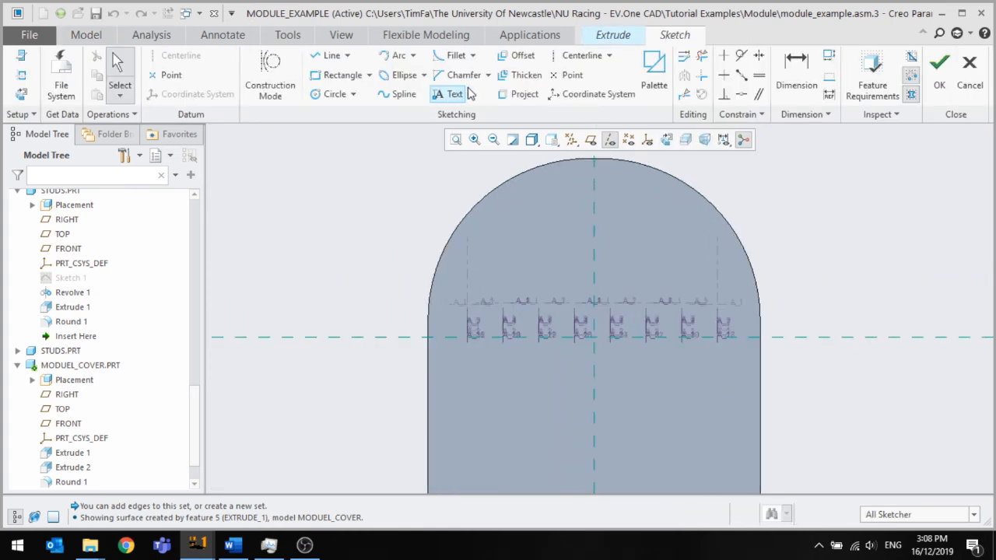
{"action": "left_click", "coordinate": [579, 55]}
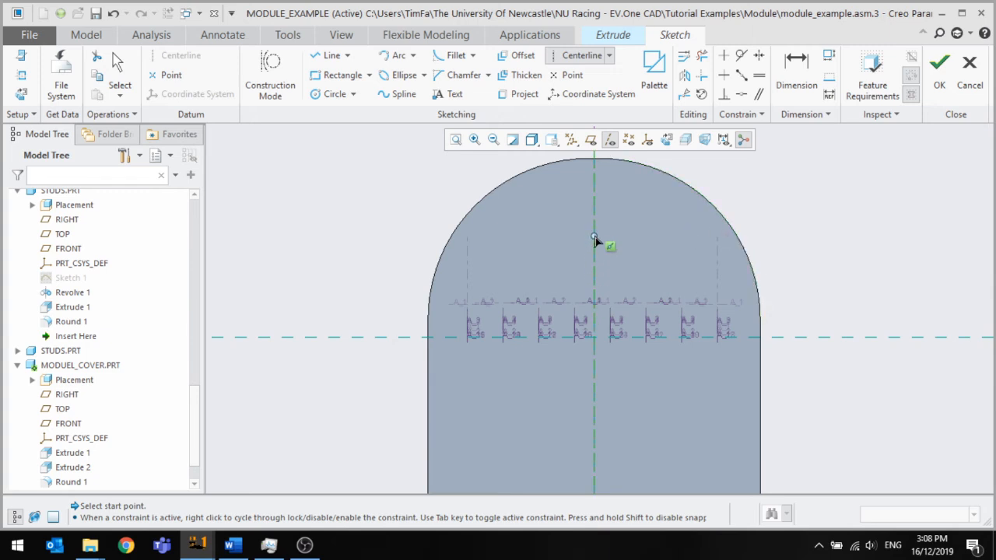
{"action": "key", "text": "c"}
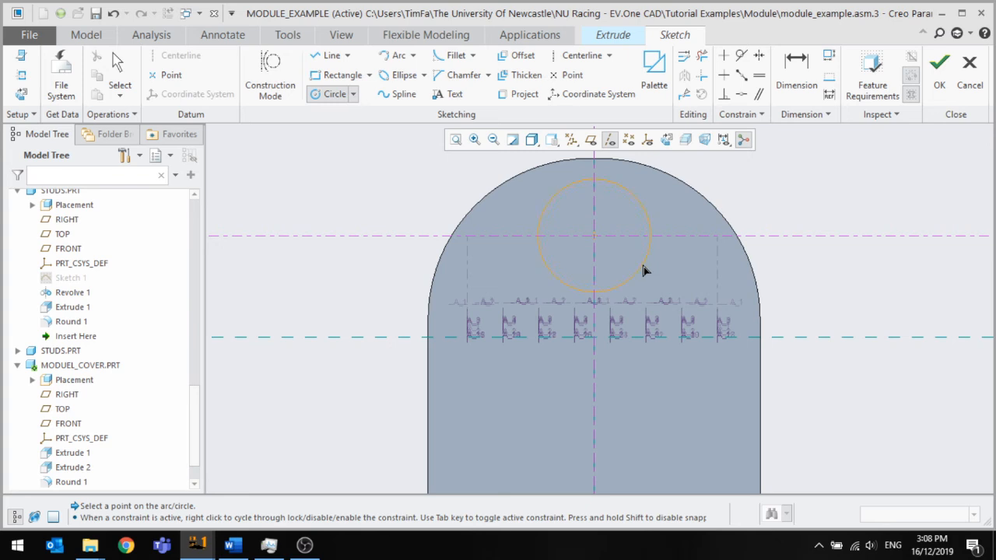
{"action": "middle_click", "coordinate": [700, 263]}
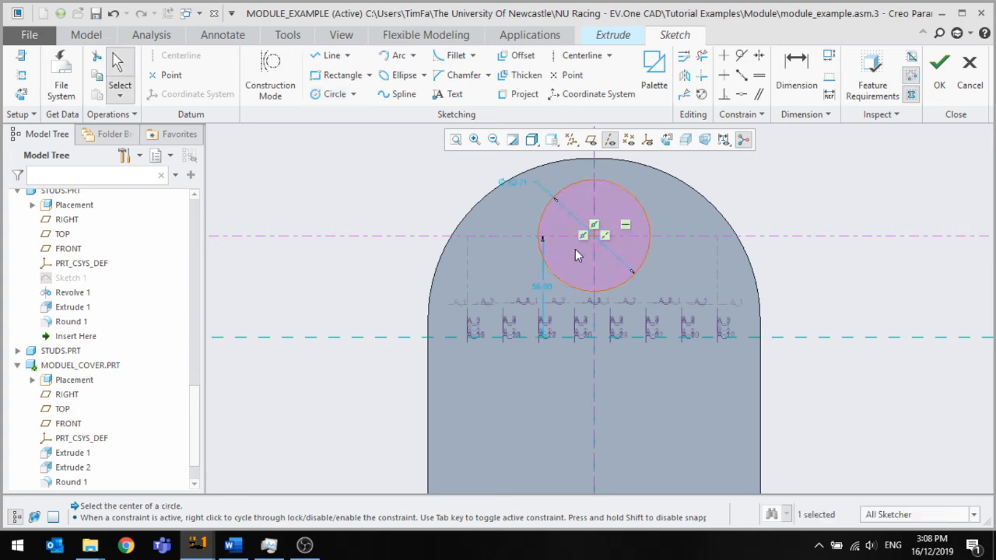
Set the circle's diameter to 50 and extrude it as a material-removing cut through the end plate
{"action": "double_click", "coordinate": [513, 183]}
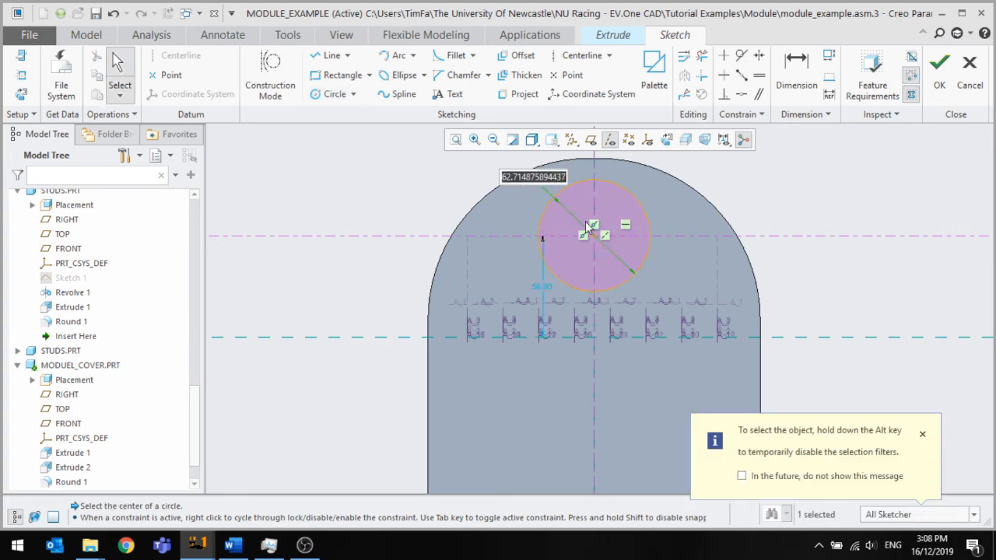
{"action": "type", "text": "50"}
{"action": "key", "text": "Return"}
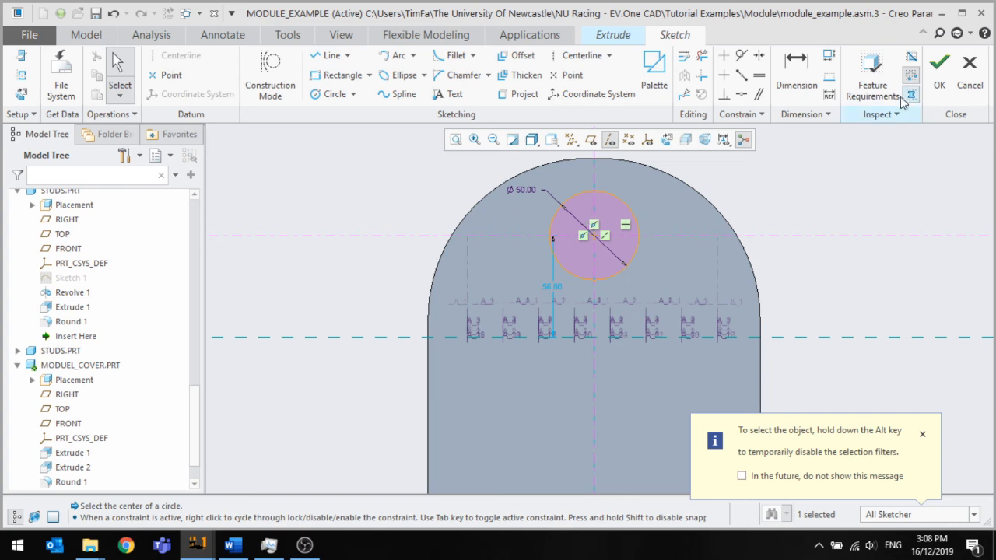
{"action": "left_click", "coordinate": [939, 69]}
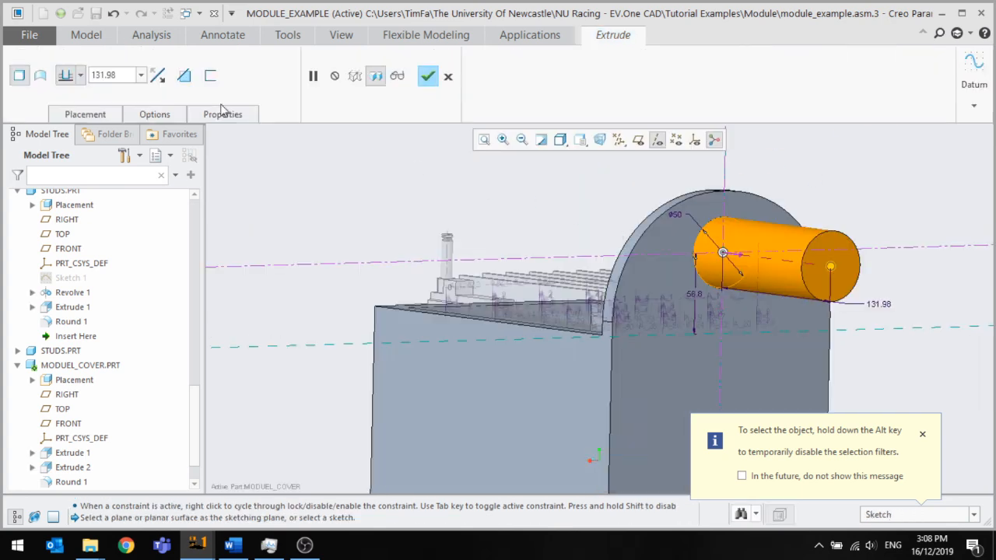
{"action": "left_click", "coordinate": [183, 75]}
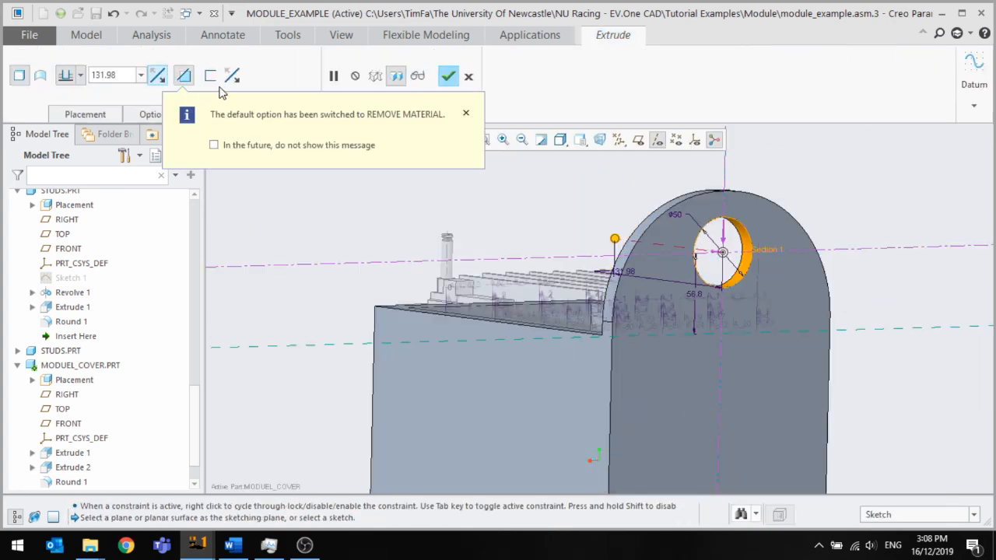
{"action": "left_click", "coordinate": [448, 76]}
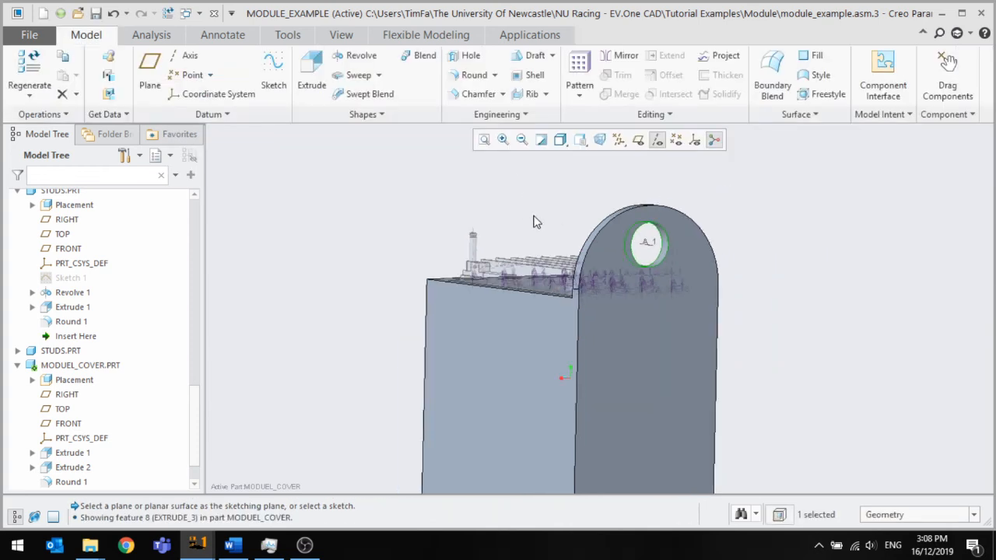
Mirror Extrude 2, Round 1 and Extrude 3 of the cover about its FRONT plane to create the opposite end plate
{"action": "middle_click_drag", "start_coordinate": [534, 221], "coordinate": [402, 217]}
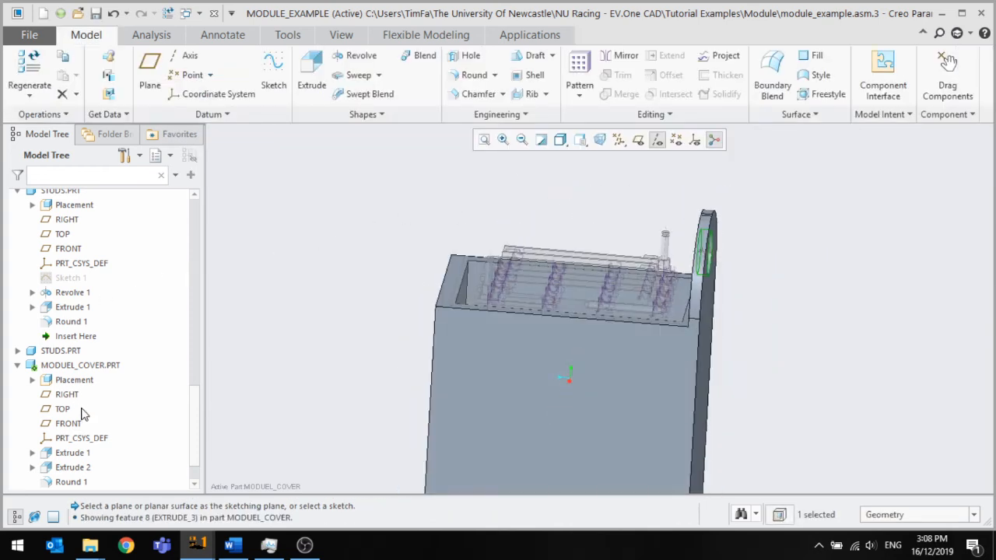
{"action": "scroll", "coordinate": [84, 414], "scroll_direction": "down", "scroll_amount": 1}
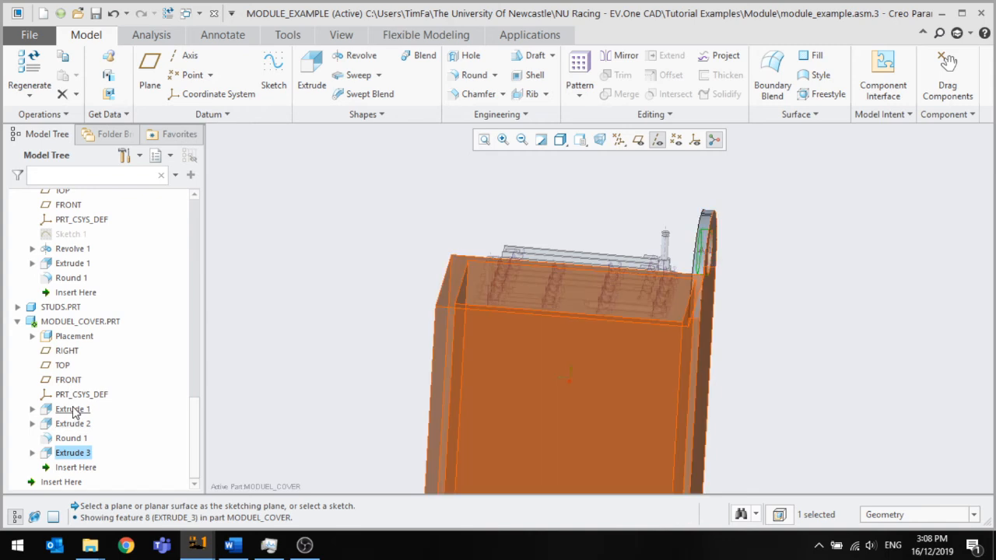
{"action": "left_click", "coordinate": [74, 423]}
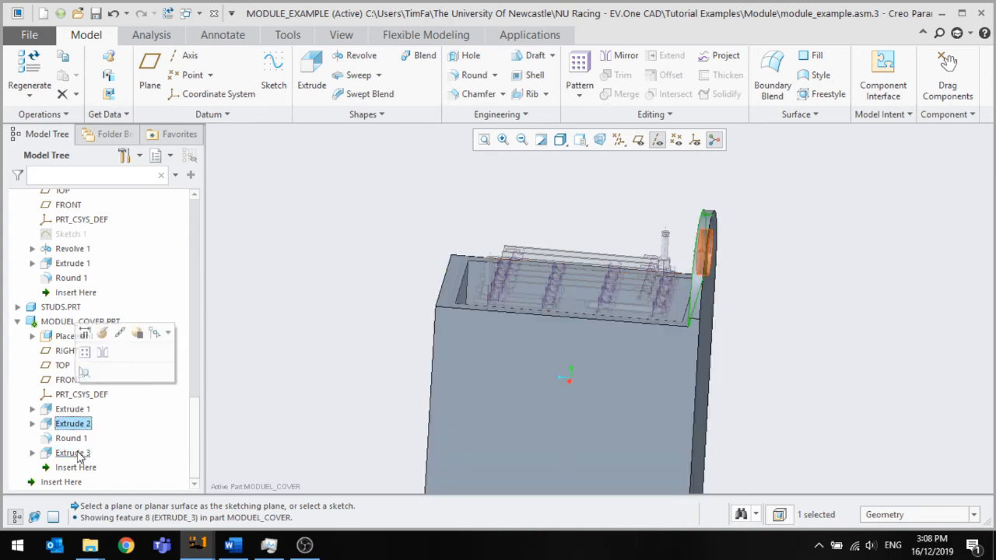
{"action": "left_click", "coordinate": [80, 455], "text": "shift"}
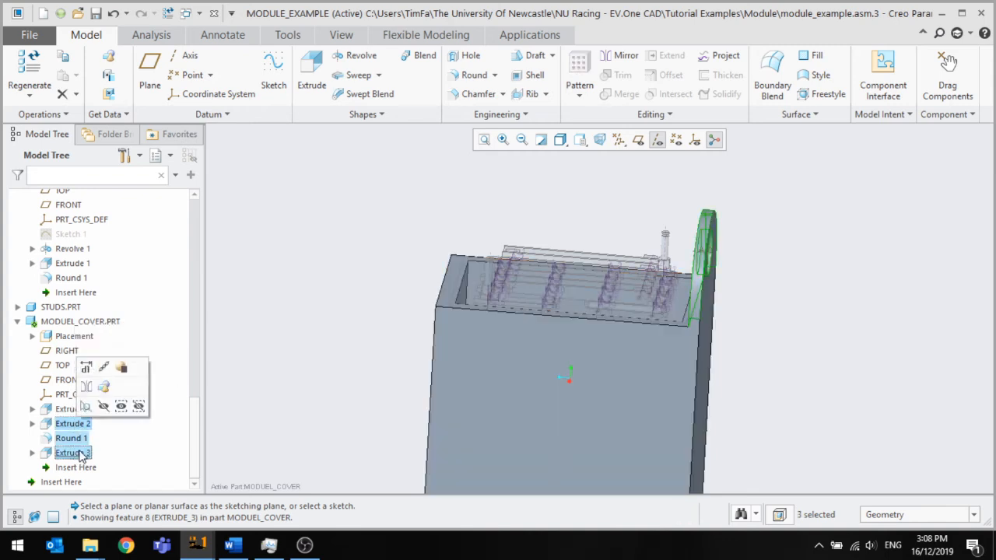
{"action": "left_click", "coordinate": [104, 405]}
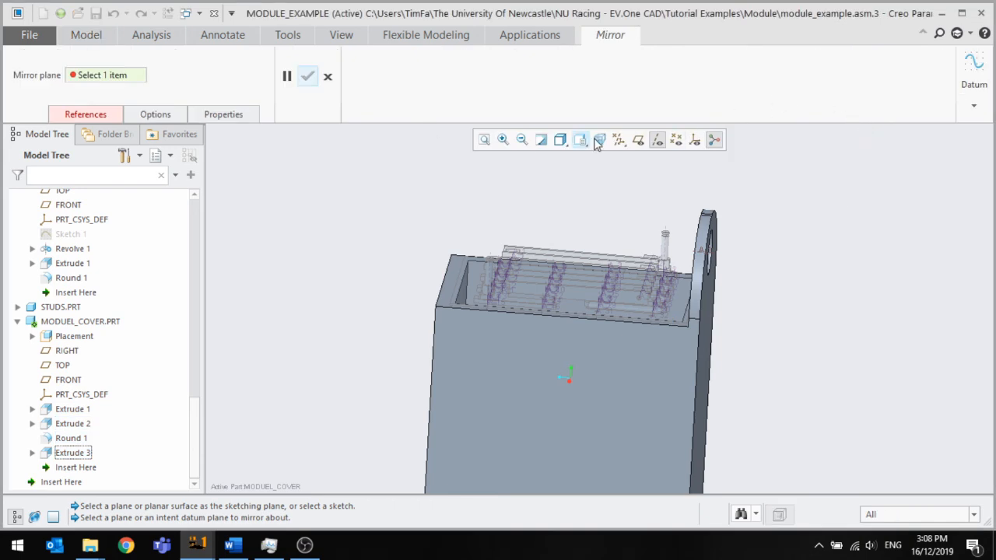
{"action": "left_click", "coordinate": [638, 140]}
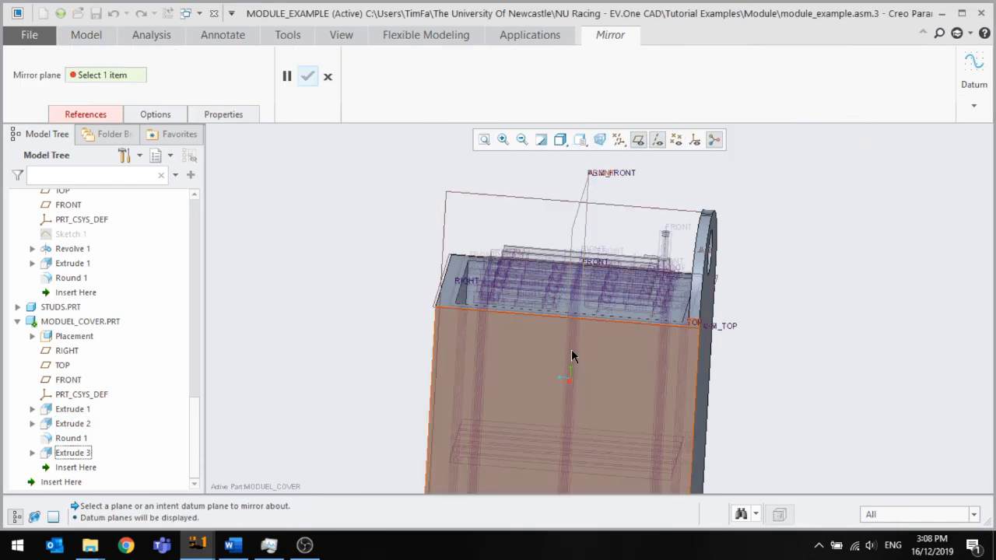
{"action": "left_click", "coordinate": [576, 228]}
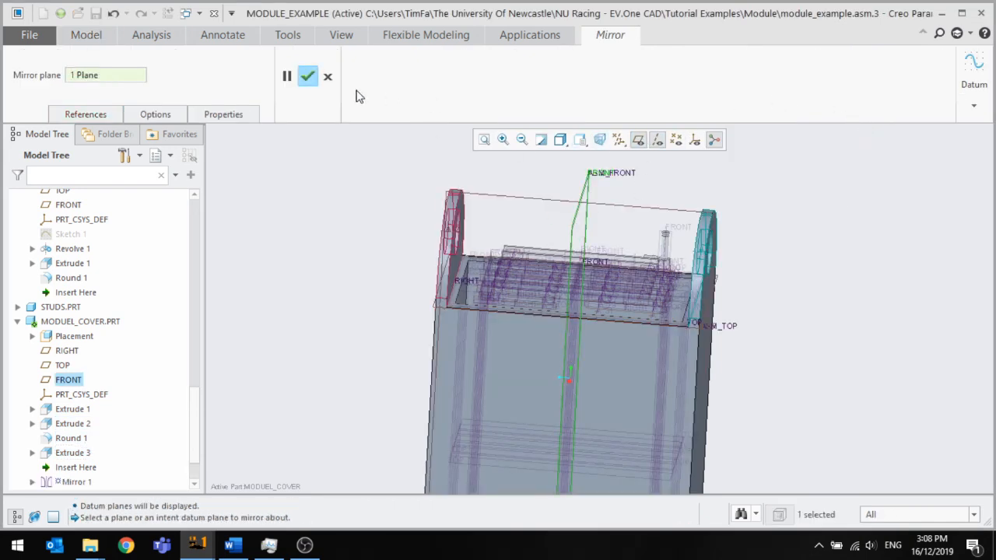
{"action": "left_click", "coordinate": [309, 76]}
Round the inner edge where one end plate meets the cover's rim with a radius of 4
{"action": "mouse_move", "coordinate": [498, 180]}
{"action": "middle_mouse_down"}
{"action": "mouse_move", "coordinate": [518, 178]}
{"action": "mouse_move", "coordinate": [537, 257]}
{"action": "mouse_move", "coordinate": [497, 311]}
{"action": "middle_mouse_up"}
{"action": "scroll", "coordinate": [482, 328], "scroll_direction": "up", "scroll_amount": 5}
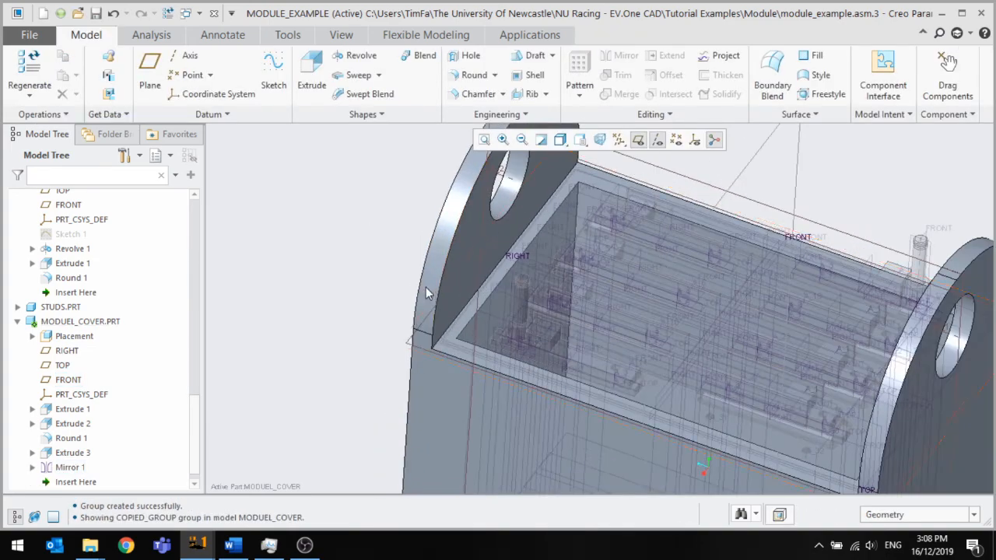
{"action": "scroll", "coordinate": [344, 226], "scroll_direction": "down", "scroll_amount": 5}
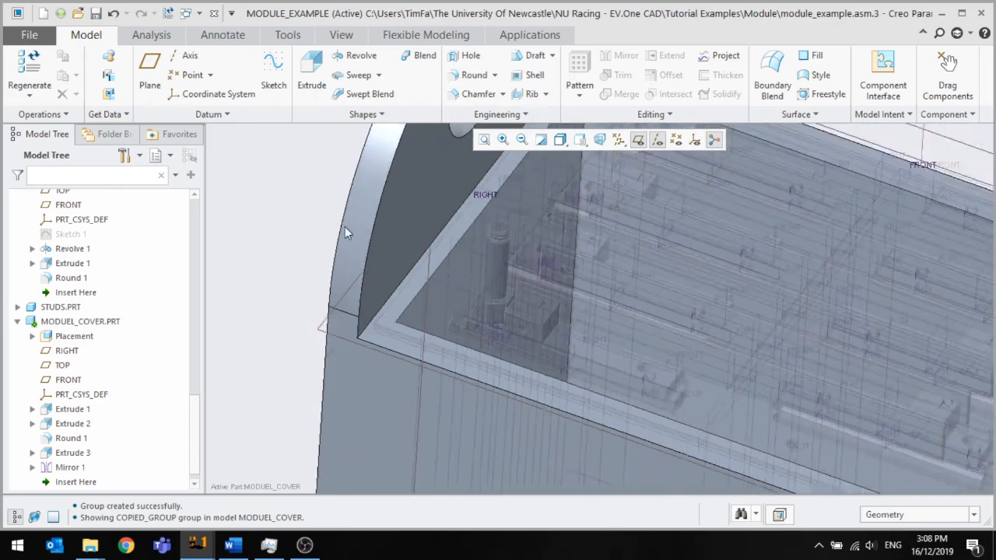
{"action": "scroll", "coordinate": [361, 289], "scroll_direction": "up", "scroll_amount": 5}
{"action": "scroll", "coordinate": [331, 280], "scroll_direction": "up", "scroll_amount": 3}
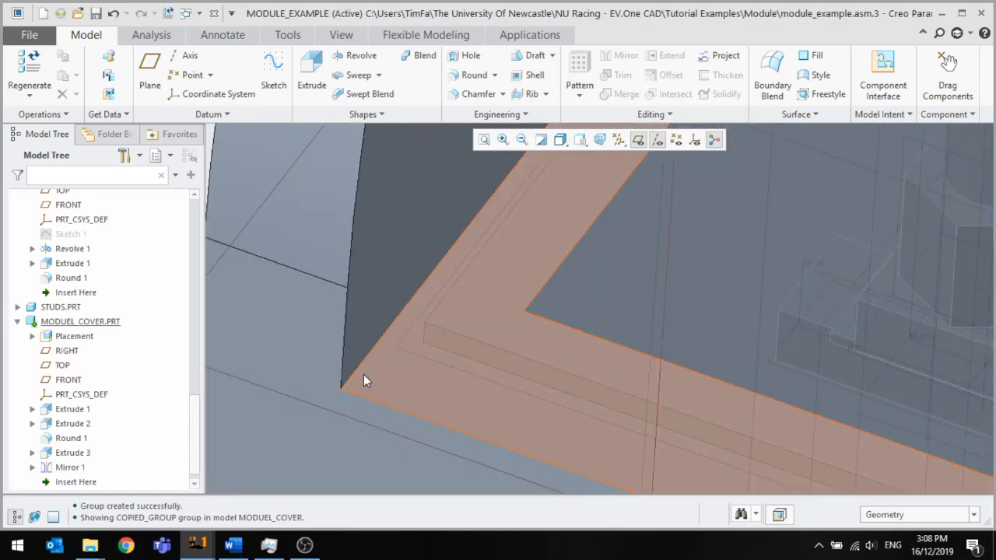
{"action": "left_click", "coordinate": [483, 78]}
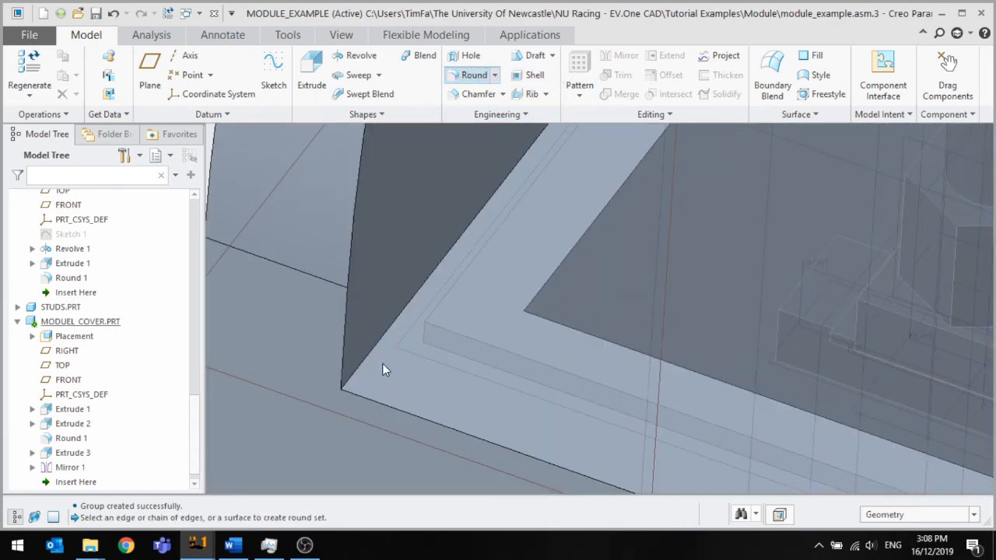
{"action": "left_click", "coordinate": [367, 355]}
{"action": "scroll", "coordinate": [373, 367], "scroll_direction": "down", "scroll_amount": 3}
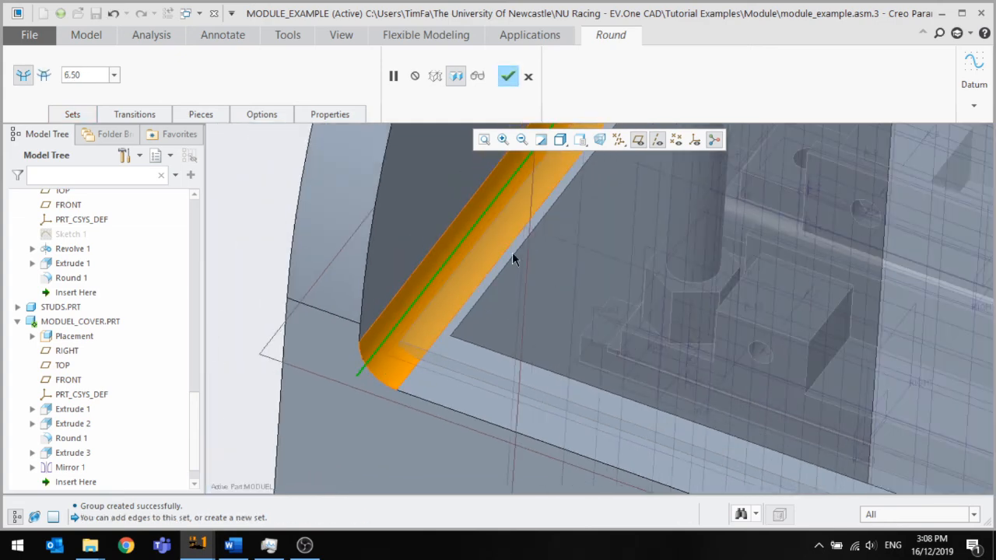
{"action": "type", "text": "4"}
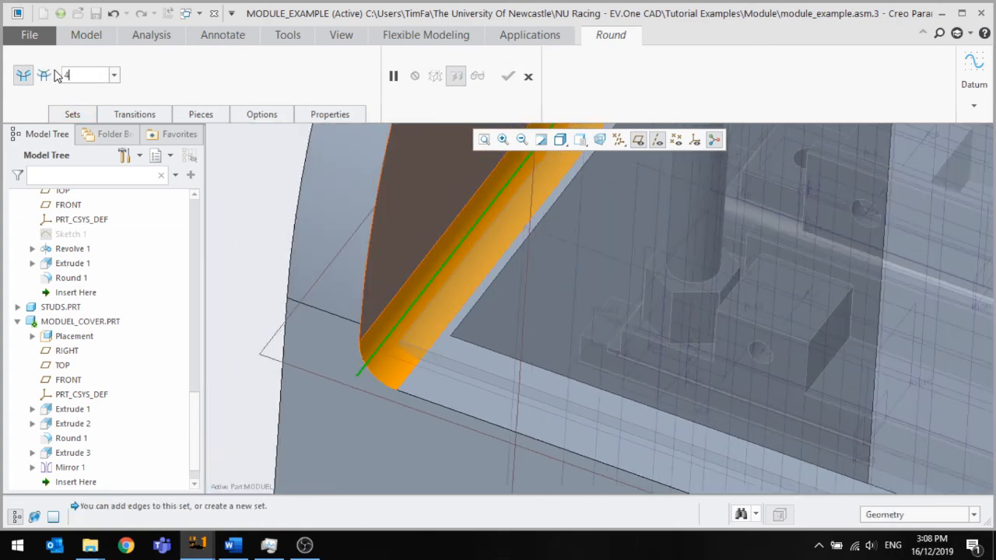
{"action": "key", "text": "Return"}
Add the matching inner edge at the opposite end plate to the radius 4 round and complete the feature
{"action": "scroll", "coordinate": [222, 177], "scroll_direction": "down", "scroll_amount": 3}
{"action": "middle_click_drag", "start_coordinate": [221, 178], "coordinate": [782, 338]}
{"action": "scroll", "coordinate": [617, 355], "scroll_direction": "up", "scroll_amount": 5}
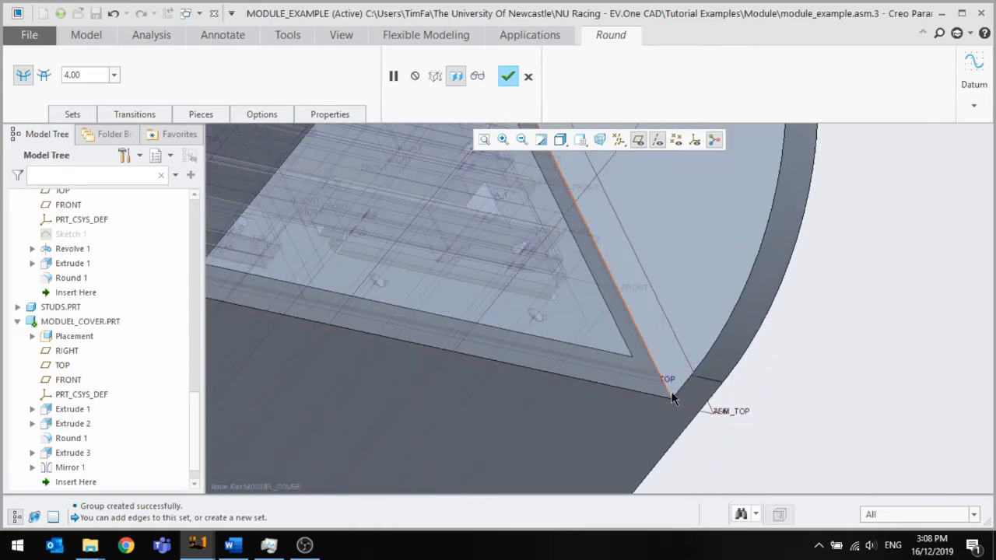
{"action": "scroll", "coordinate": [689, 409], "scroll_direction": "down", "scroll_amount": 6}
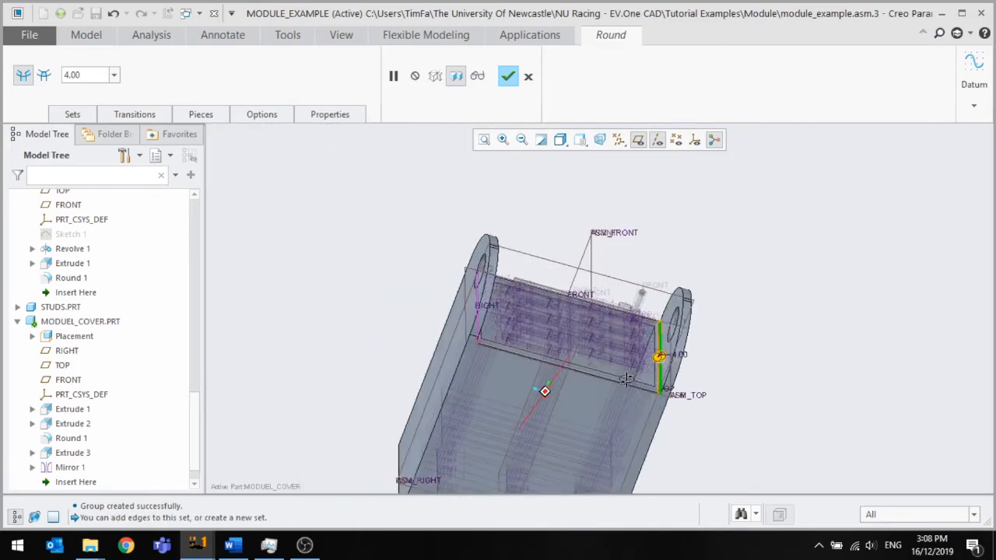
{"action": "left_click", "coordinate": [505, 76]}
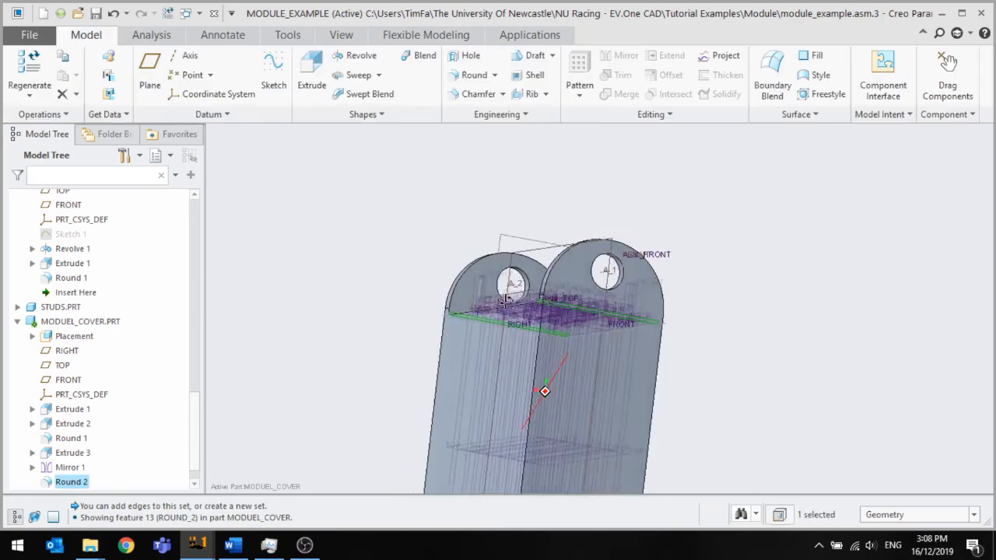
Start an extrude on the cover's long side face and sketch a wide rectangle along its bottom edge, symmetric about the vertical reference
{"action": "middle_click_drag", "start_coordinate": [490, 310], "coordinate": [553, 360]}
{"action": "left_click", "coordinate": [311, 70]}
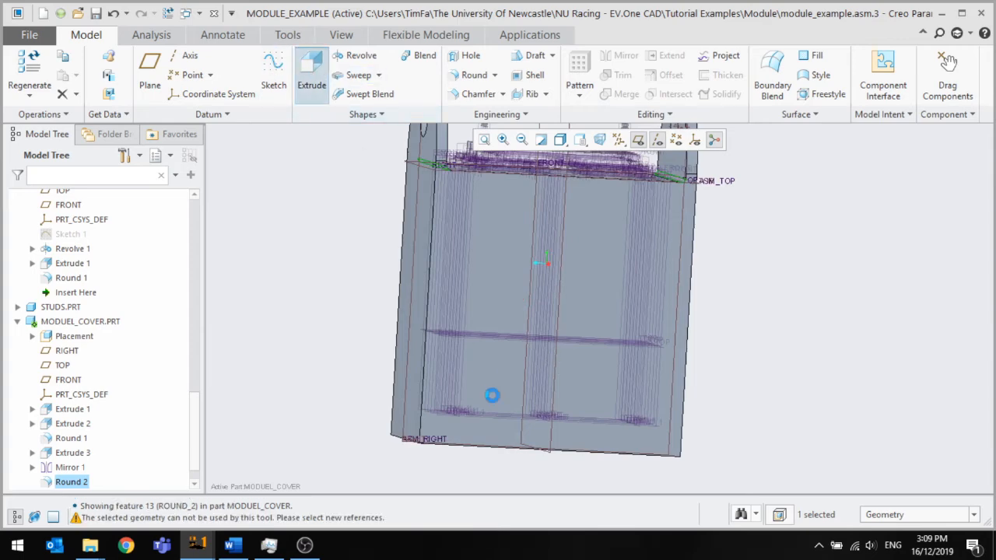
{"action": "left_click", "coordinate": [501, 429]}
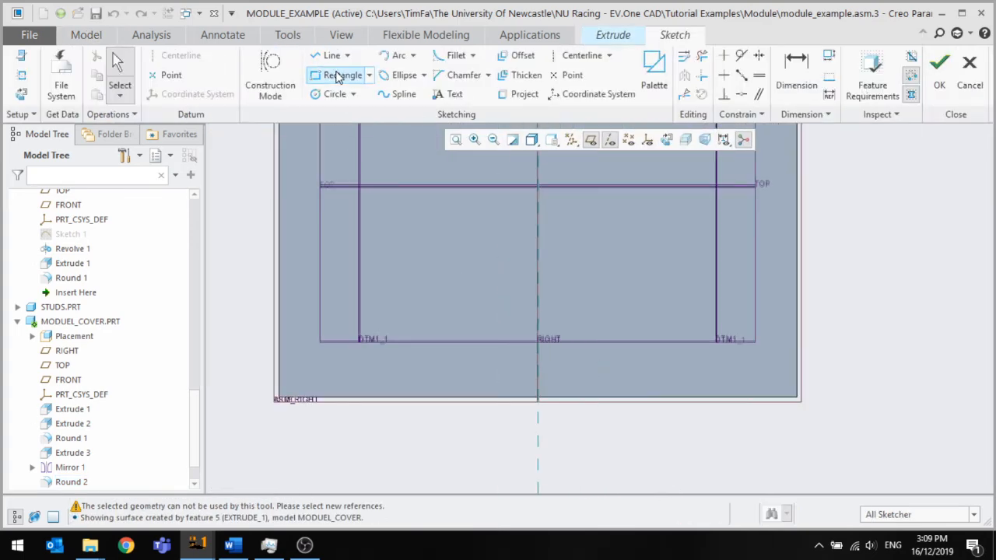
{"action": "left_click", "coordinate": [336, 77]}
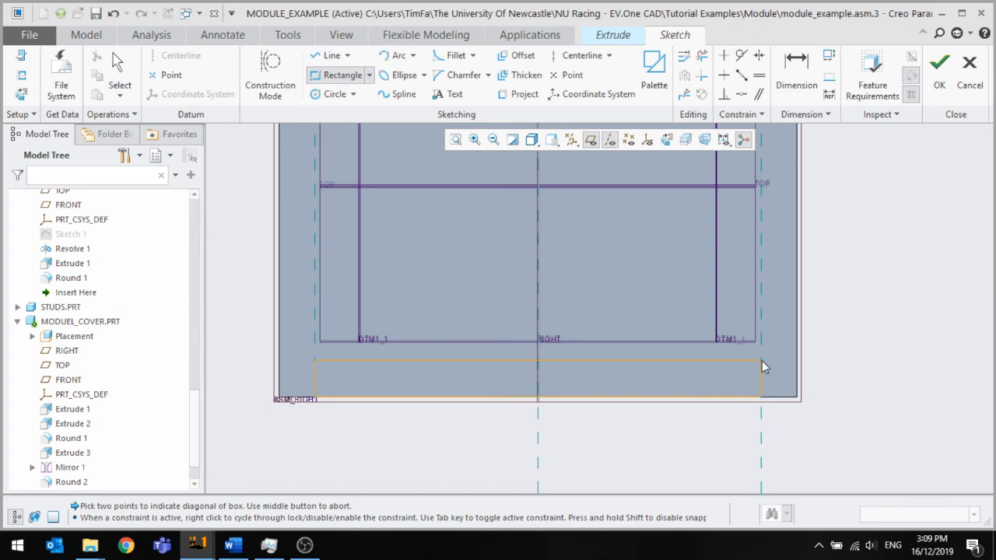
{"action": "left_click", "coordinate": [672, 376]}
{"action": "middle_click", "coordinate": [481, 389]}
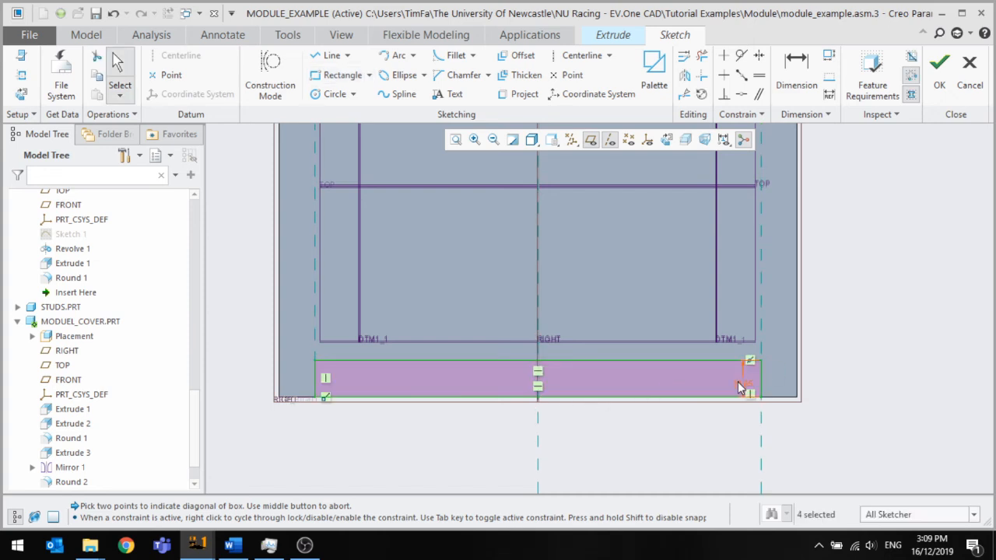
Set the rectangle's height to 20 and complete the sketch
{"action": "left_click", "coordinate": [758, 397]}
{"action": "type", "text": "20"}
{"action": "key", "text": "Return"}
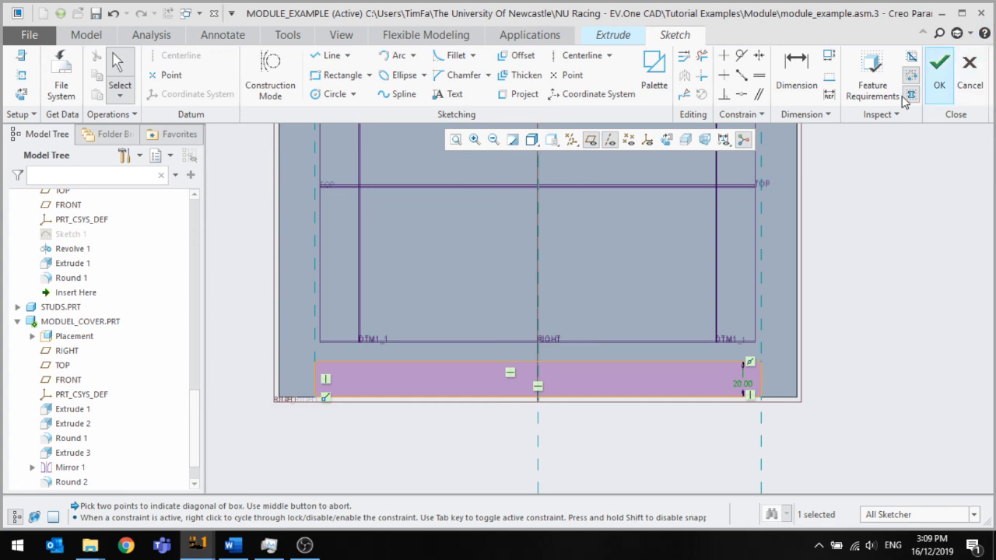
{"action": "left_click", "coordinate": [938, 71]}
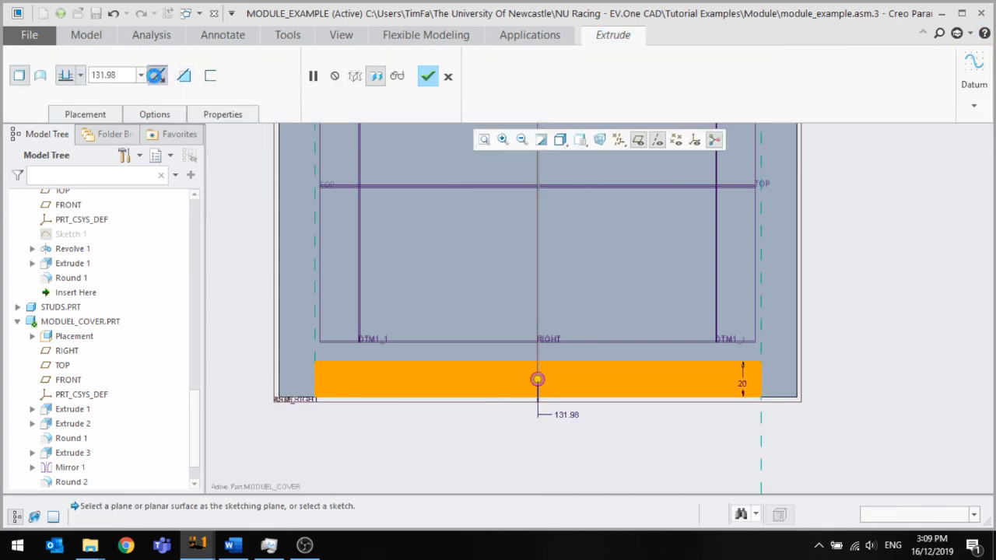
Extrude the bottom-edge rectangle as a material-removing cut through all of the cover and complete the feature
{"action": "left_click", "coordinate": [158, 76]}
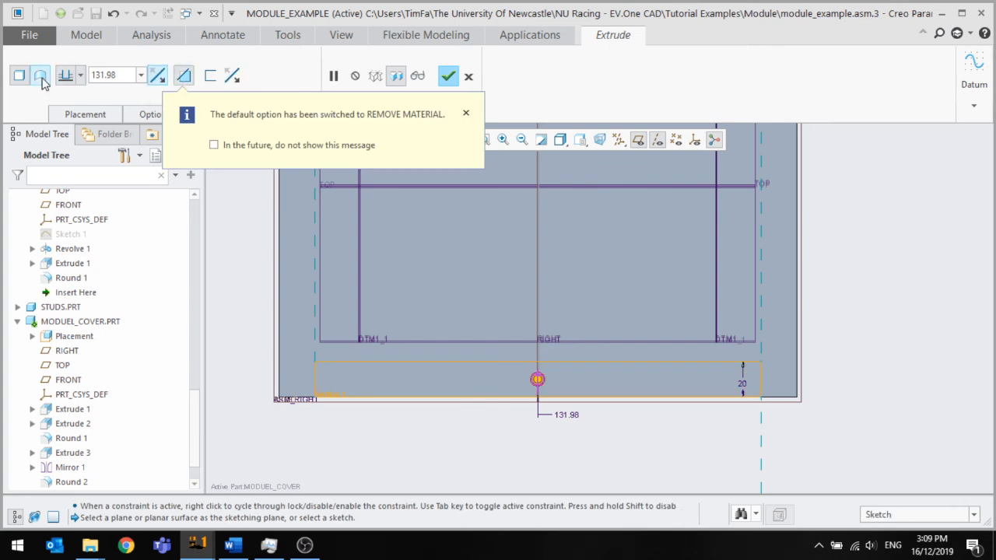
{"action": "left_click", "coordinate": [80, 75]}
{"action": "left_click", "coordinate": [66, 159]}
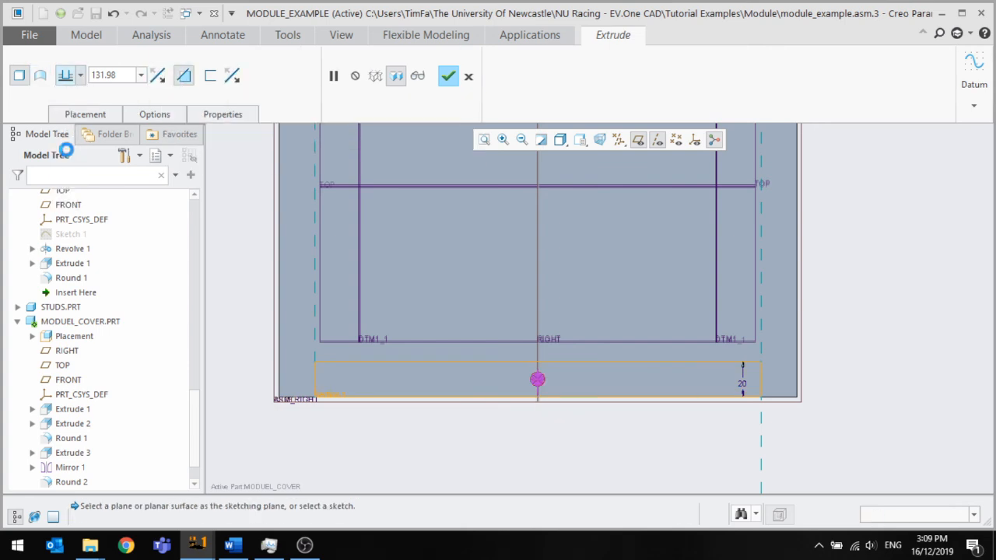
{"action": "mouse_move", "coordinate": [411, 238]}
{"action": "middle_mouse_down"}
{"action": "mouse_move", "coordinate": [425, 228]}
{"action": "mouse_move", "coordinate": [395, 234]}
{"action": "middle_mouse_up"}
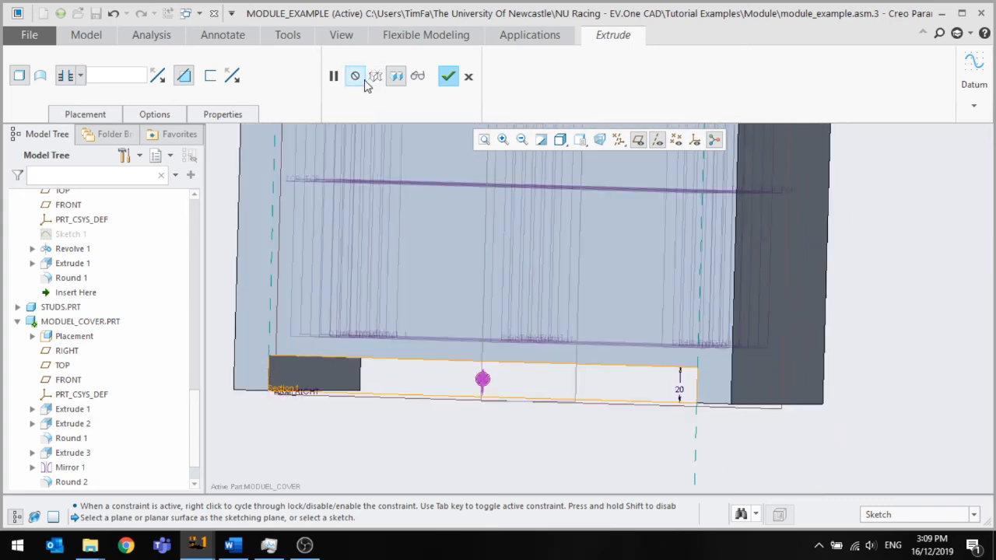
{"action": "left_click", "coordinate": [448, 76]}
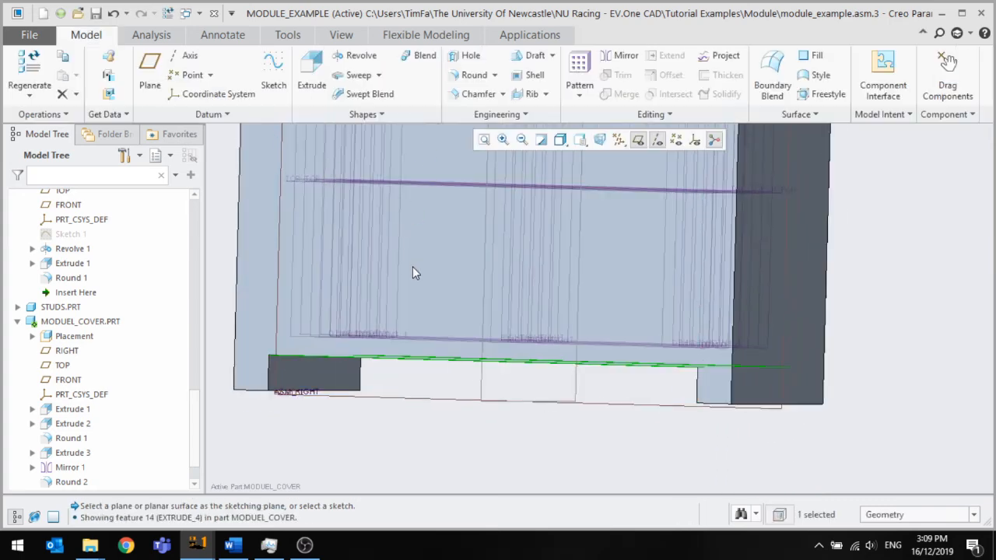
Start an extrude on the cover's adjacent side face and sketch a rectangle about 141 wide along its bottom edge, level with the existing cut-out
{"action": "middle_click_drag", "start_coordinate": [413, 269], "coordinate": [358, 273]}
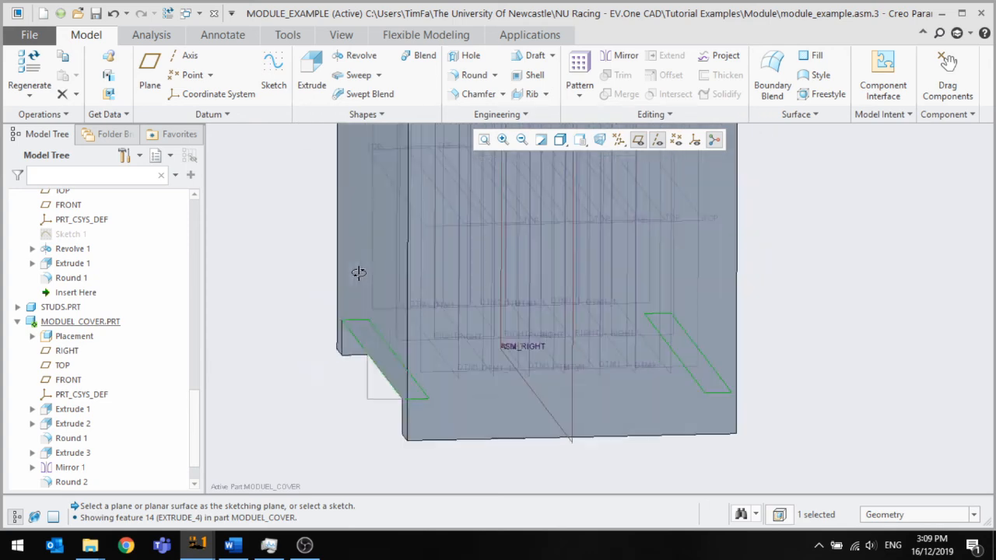
{"action": "left_click", "coordinate": [311, 74]}
{"action": "left_click", "coordinate": [521, 432]}
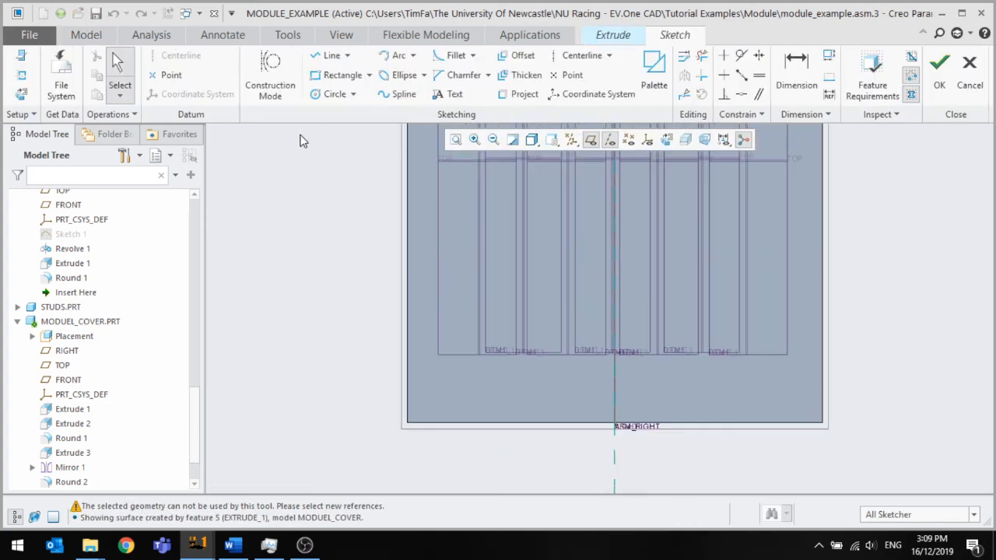
{"action": "left_click", "coordinate": [342, 76]}
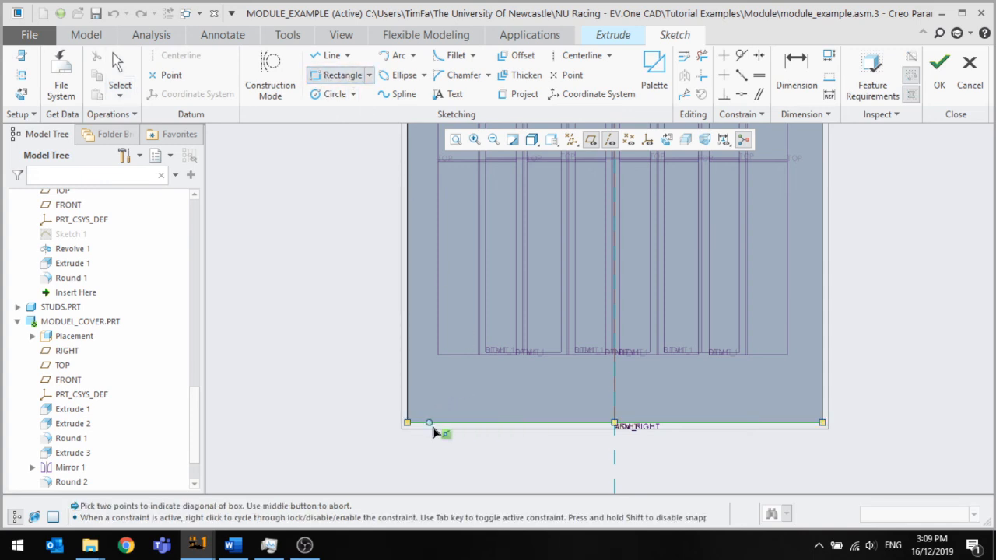
{"action": "left_click", "coordinate": [776, 381]}
{"action": "middle_click", "coordinate": [693, 418]}
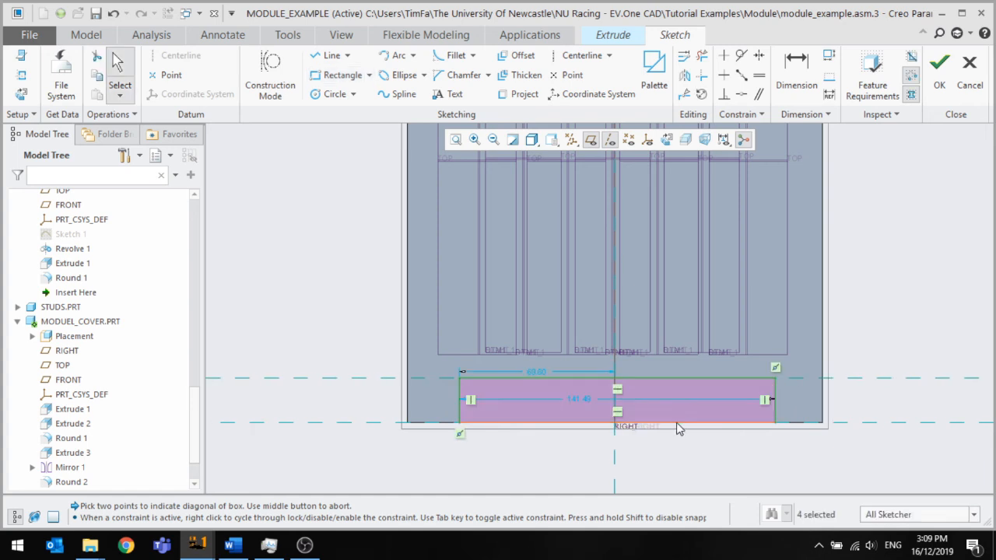
Dimension the rectangle's other half-width from the vertical reference and constrain the two half-widths equal
{"action": "left_click", "coordinate": [795, 77]}
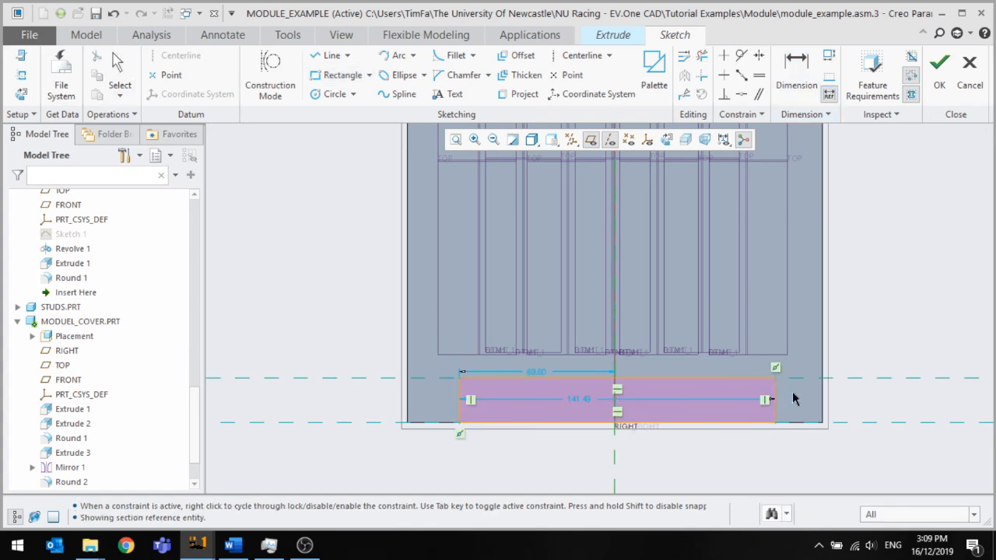
{"action": "left_click", "coordinate": [756, 77]}
{"action": "left_click", "coordinate": [673, 366]}
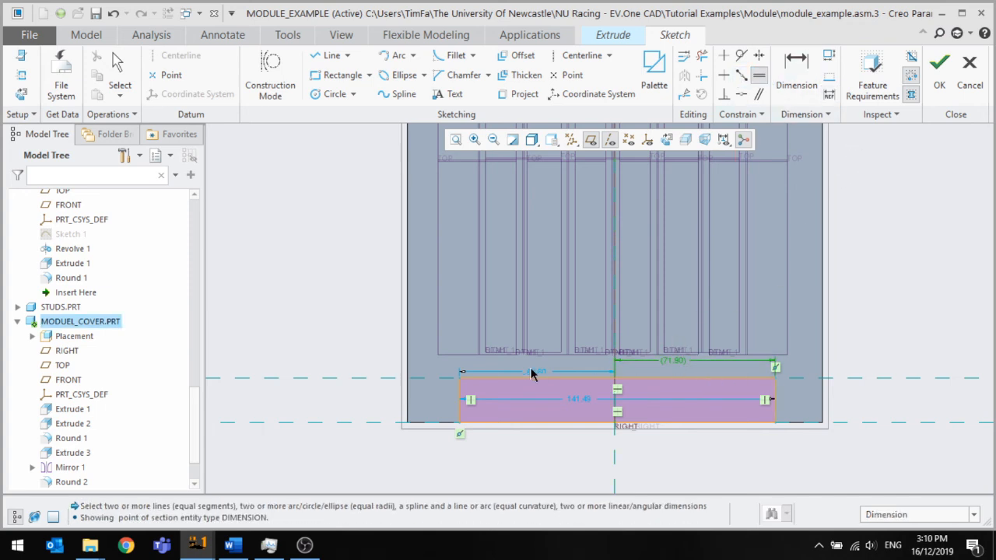
{"action": "left_click", "coordinate": [538, 373]}
{"action": "middle_click", "coordinate": [693, 365]}
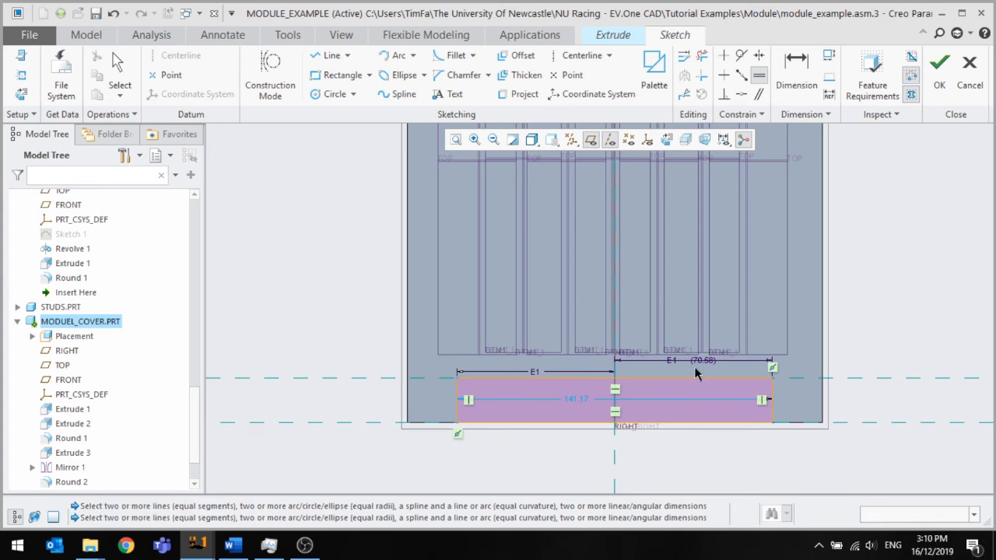
Set the rectangle's total width to 150 and complete the sketch
{"action": "left_click", "coordinate": [585, 411]}
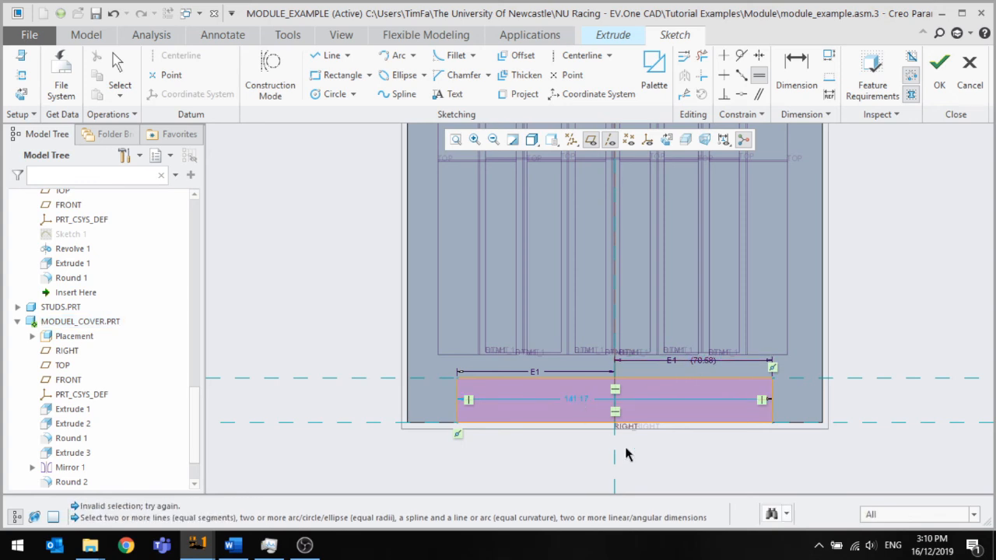
{"action": "middle_click", "coordinate": [584, 406]}
{"action": "double_click", "coordinate": [574, 401]}
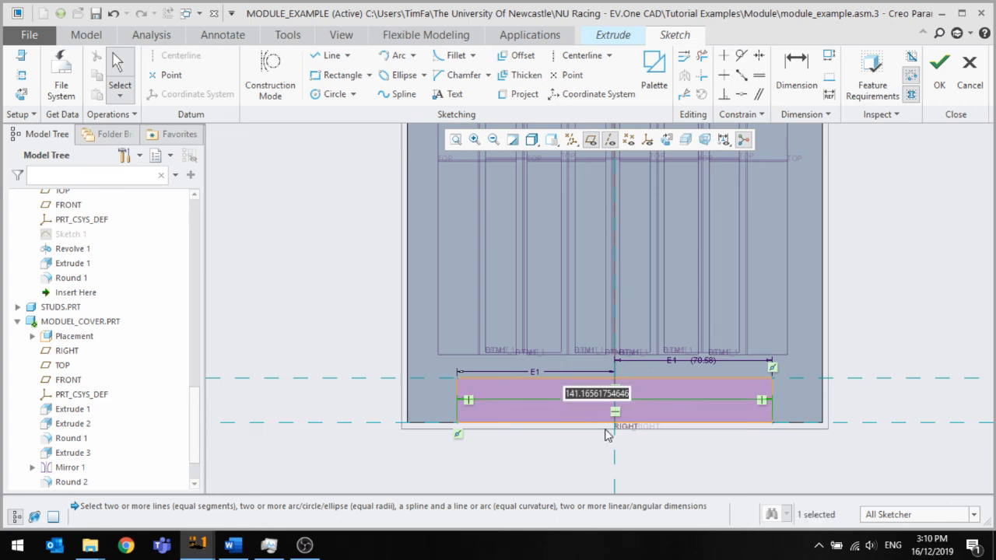
{"action": "type", "text": "150"}
{"action": "key", "text": "Return"}
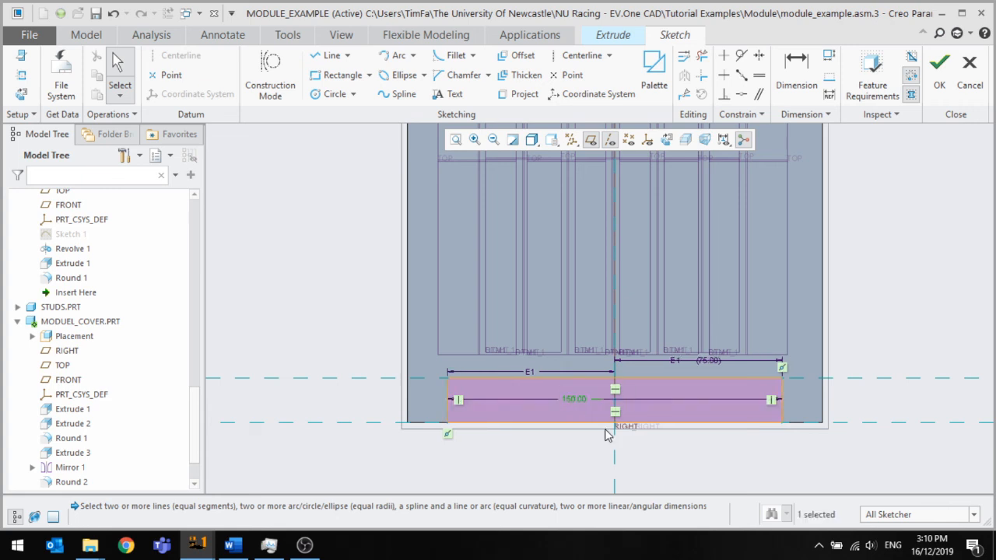
{"action": "left_click", "coordinate": [938, 78]}
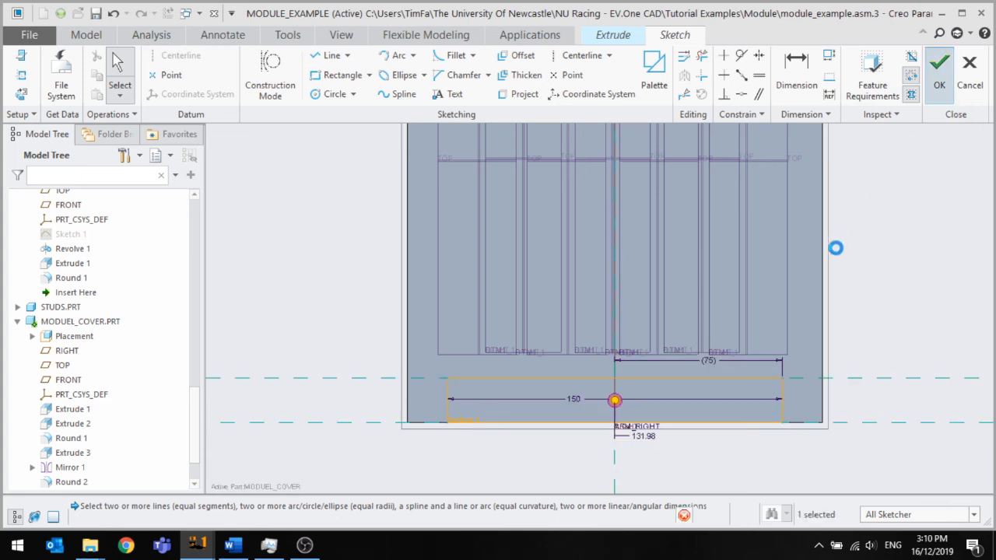
Cut the 150 wide rectangle through all of the cover, removing material, and complete the feature
{"action": "left_click", "coordinate": [182, 75]}
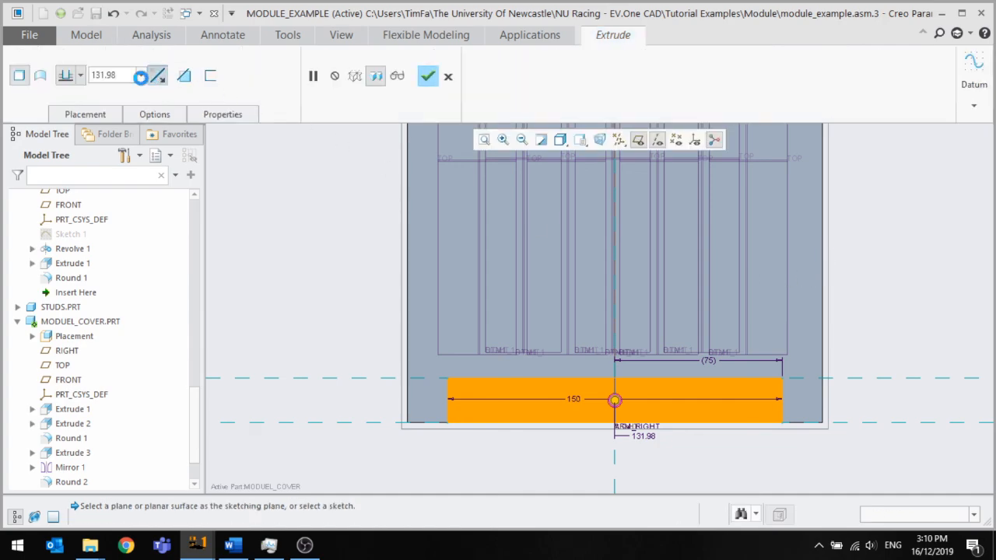
{"action": "left_click", "coordinate": [80, 76]}
{"action": "left_click", "coordinate": [66, 179]}
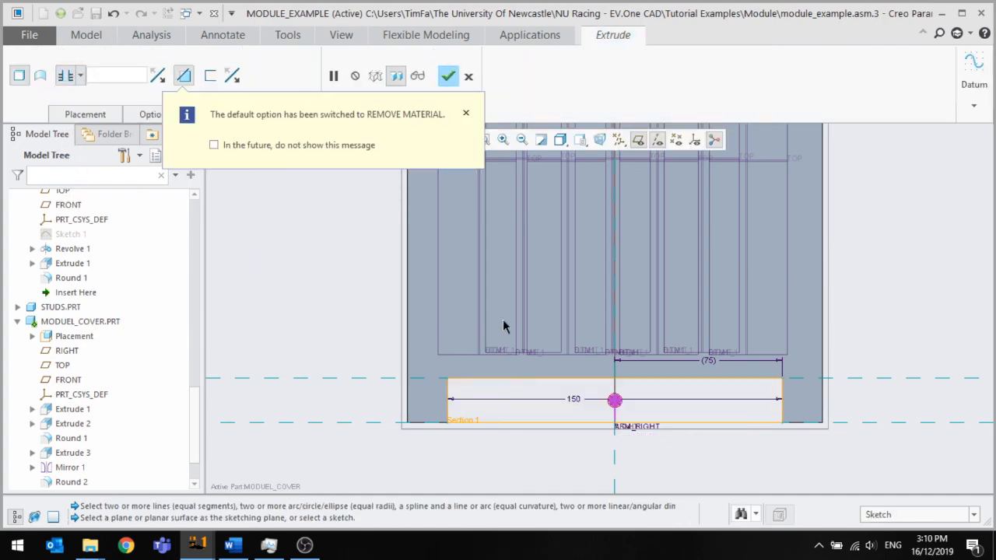
{"action": "mouse_move", "coordinate": [503, 320]}
{"action": "middle_mouse_down"}
{"action": "mouse_move", "coordinate": [536, 320]}
{"action": "mouse_move", "coordinate": [493, 331]}
{"action": "middle_mouse_up"}
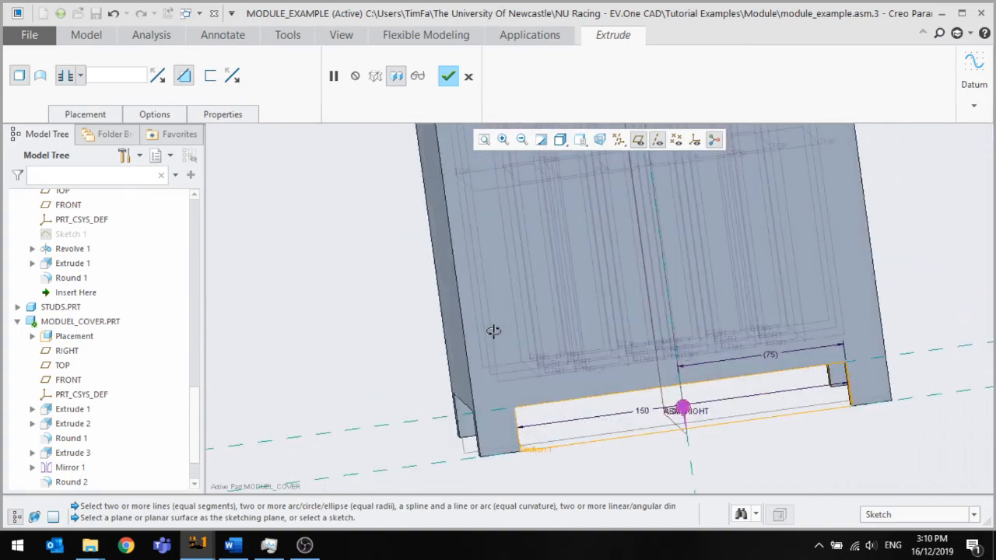
{"action": "middle_click_drag", "start_coordinate": [568, 444], "coordinate": [416, 321]}
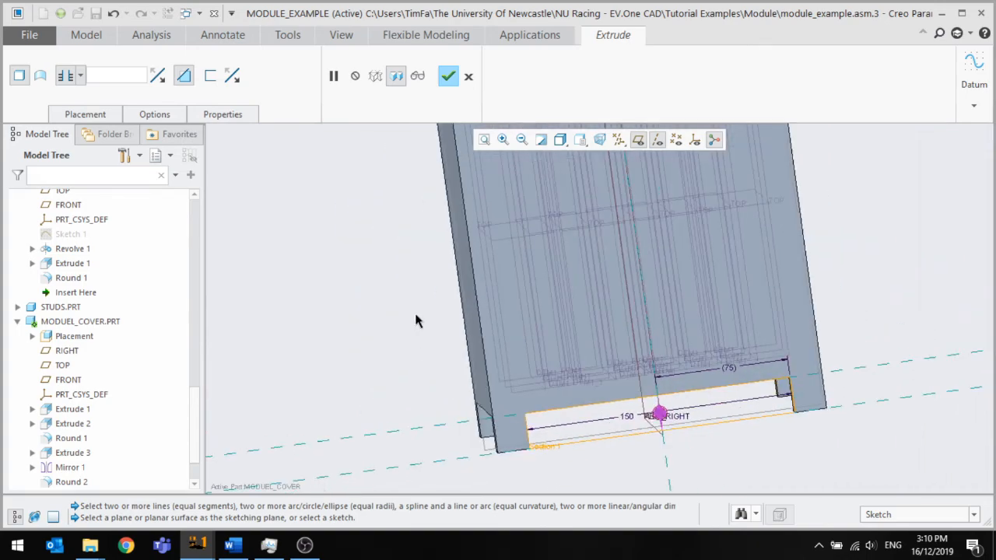
{"action": "left_click", "coordinate": [444, 76]}
Start a round on one upper corner edge of the bottom cut-outs with a radius of 20
{"action": "middle_click_drag", "start_coordinate": [538, 311], "coordinate": [519, 274]}
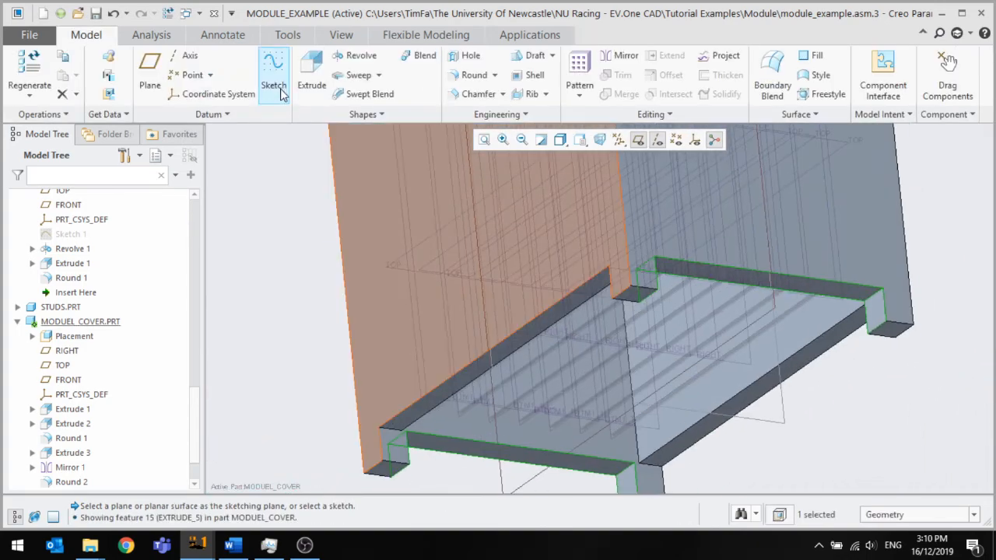
{"action": "left_click", "coordinate": [472, 76]}
{"action": "scroll", "coordinate": [395, 436], "scroll_direction": "down", "scroll_amount": 3}
{"action": "left_click", "coordinate": [396, 436]}
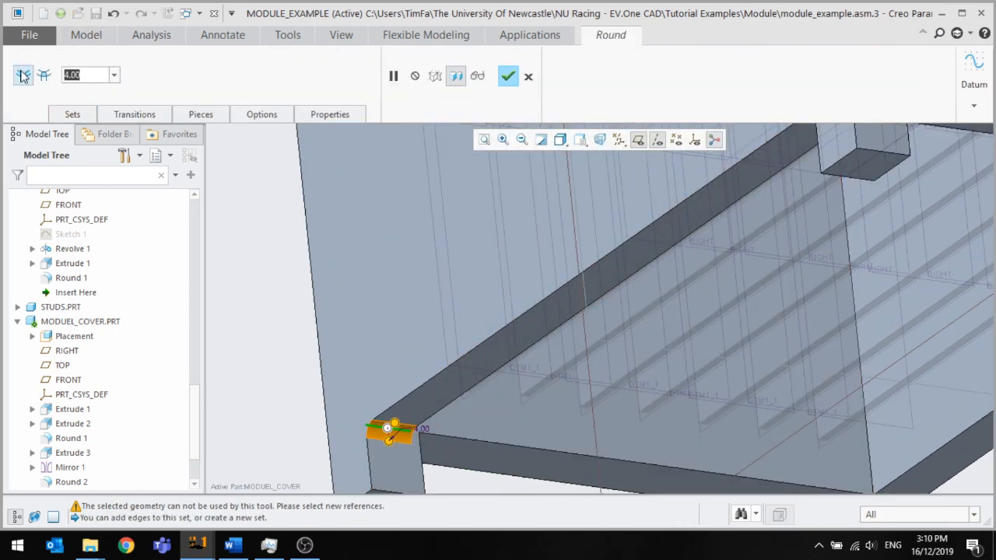
{"action": "type", "text": "20"}
{"action": "key", "text": "Return"}
{"action": "scroll", "coordinate": [611, 345], "scroll_direction": "up", "scroll_amount": 5}
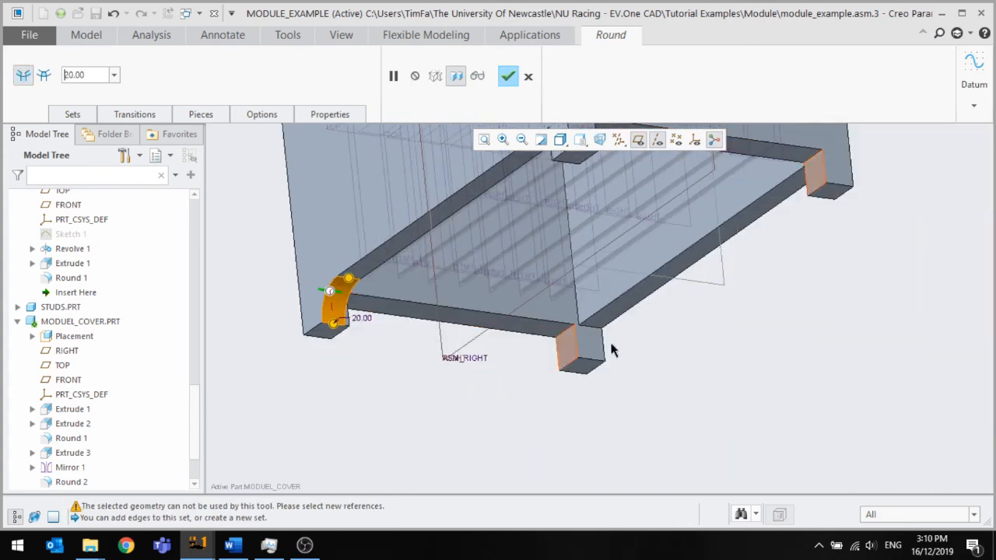
Add the upper cut-out corner edges at the neighbouring legs to the radius 20 round
{"action": "left_click", "coordinate": [572, 346]}
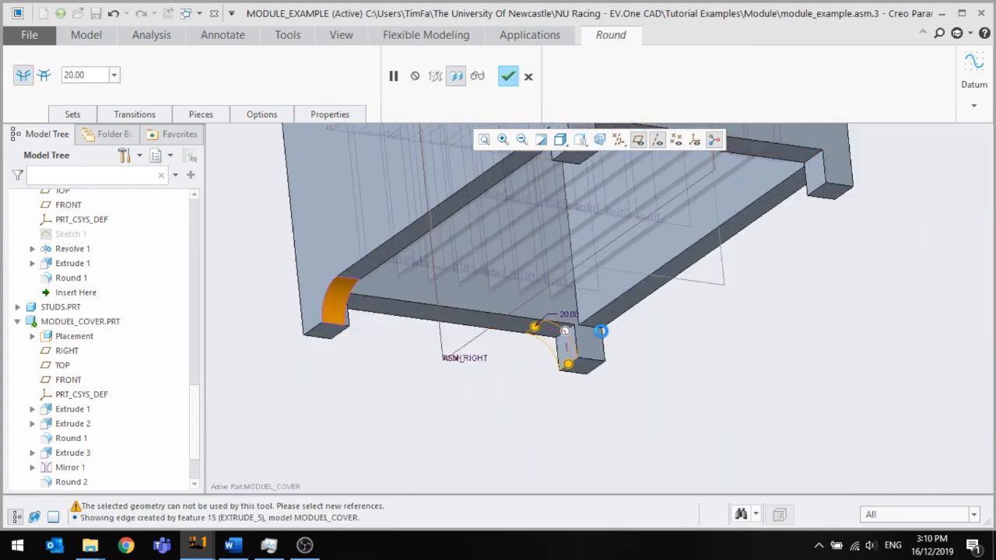
{"action": "left_click", "coordinate": [601, 331], "text": "ctrl"}
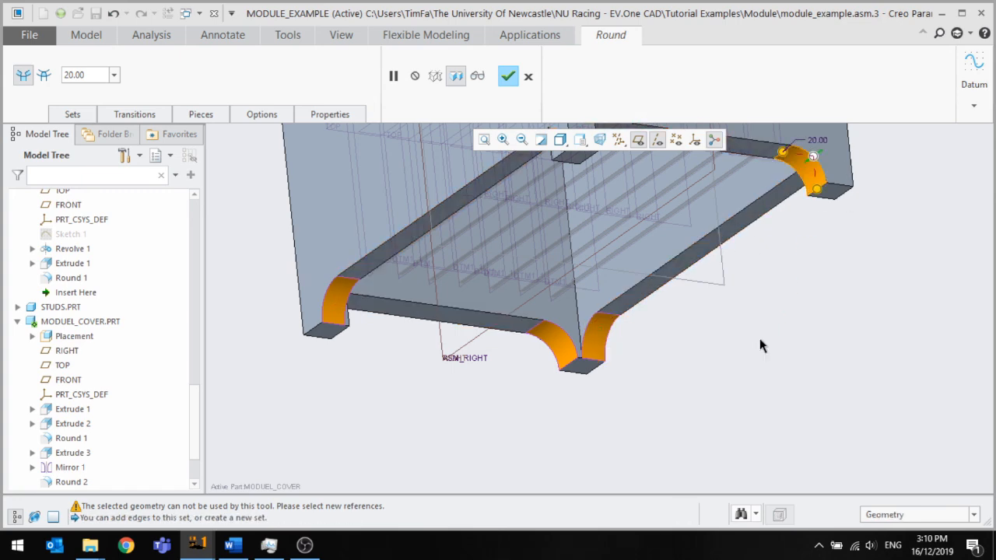
{"action": "middle_click_drag", "start_coordinate": [759, 338], "coordinate": [475, 236]}
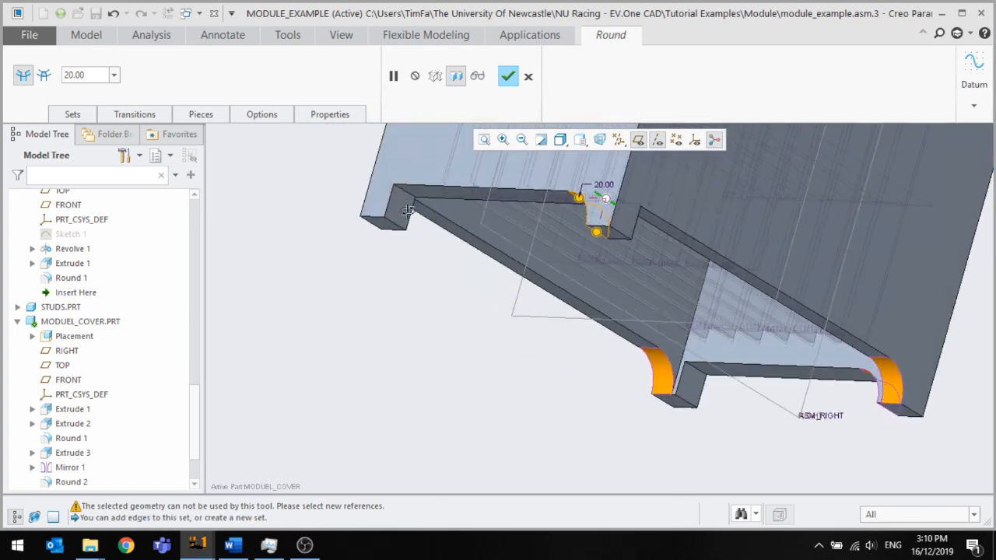
{"action": "scroll", "coordinate": [475, 236], "scroll_direction": "up", "scroll_amount": 5}
{"action": "scroll", "coordinate": [666, 323], "scroll_direction": "down", "scroll_amount": 4}
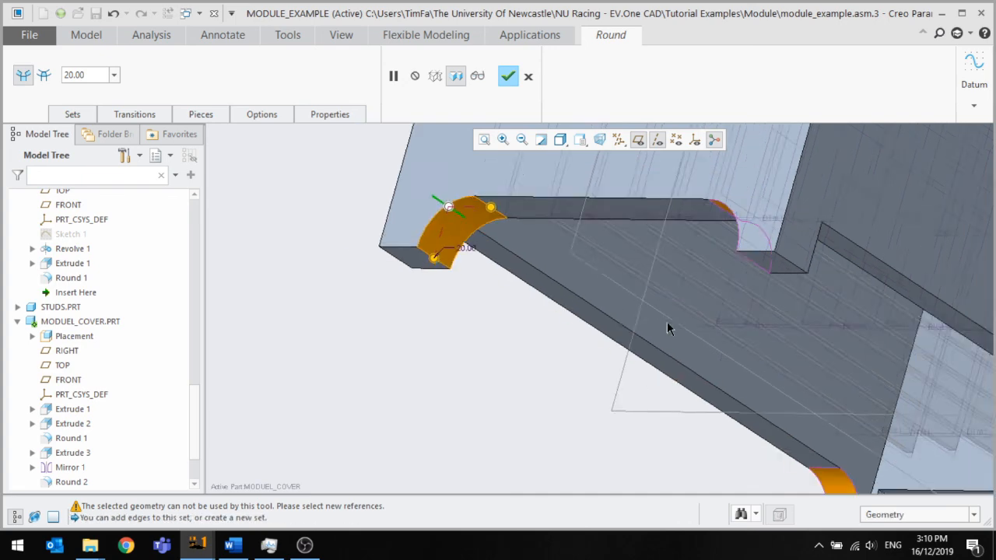
{"action": "middle_click_drag", "start_coordinate": [666, 323], "coordinate": [580, 263]}
{"action": "left_click", "coordinate": [516, 274], "text": "ctrl"}
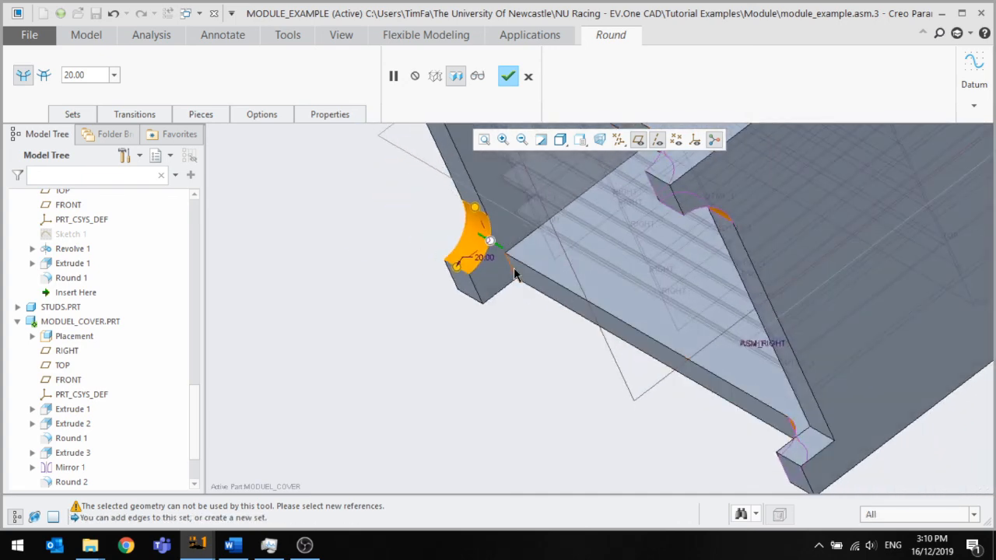
Add the remaining cut-out corner edges to the radius 20 round and complete the feature
{"action": "scroll", "coordinate": [569, 329], "scroll_direction": "down", "scroll_amount": 2}
{"action": "middle_click_drag", "start_coordinate": [588, 313], "coordinate": [737, 426]}
{"action": "scroll", "coordinate": [544, 276], "scroll_direction": "up", "scroll_amount": 4}
{"action": "left_click", "coordinate": [547, 269], "text": "ctrl"}
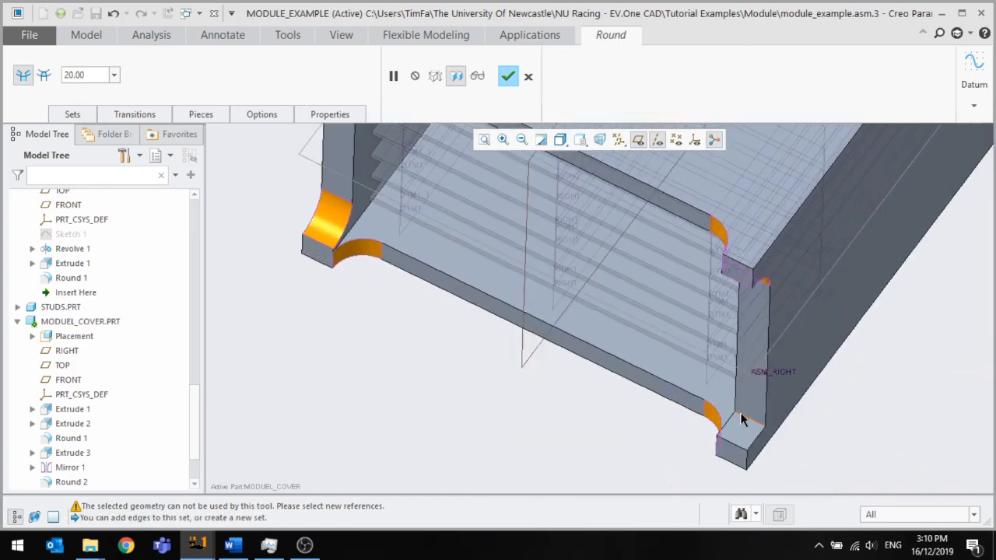
{"action": "left_click", "coordinate": [739, 424], "text": "ctrl"}
{"action": "scroll", "coordinate": [712, 344], "scroll_direction": "down", "scroll_amount": 1}
{"action": "middle_click_drag", "start_coordinate": [710, 342], "coordinate": [816, 289]}
{"action": "scroll", "coordinate": [817, 285], "scroll_direction": "down", "scroll_amount": 3}
{"action": "scroll", "coordinate": [817, 284], "scroll_direction": "up", "scroll_amount": 6}
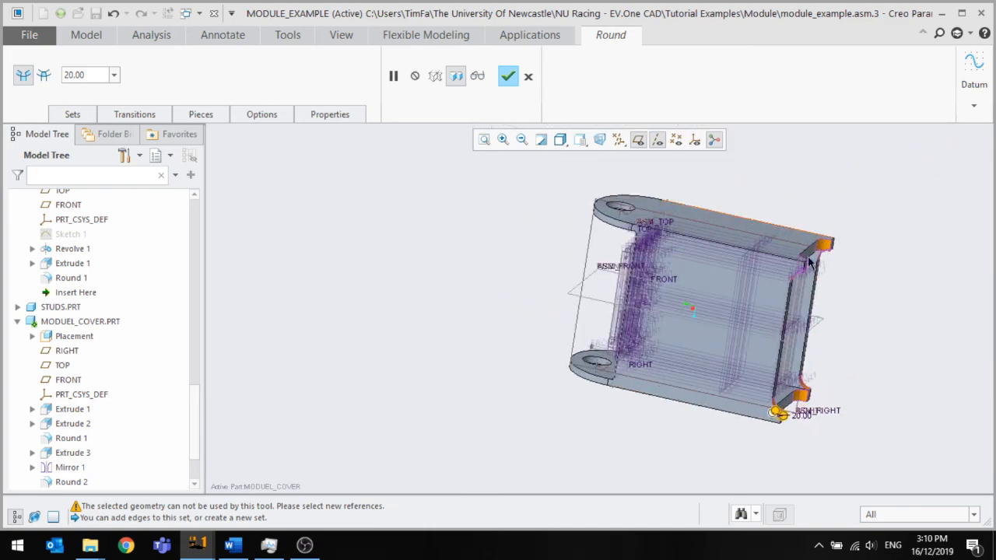
{"action": "middle_click_drag", "start_coordinate": [767, 273], "coordinate": [736, 283], "text": "shift"}
{"action": "key", "text": "ctrl+d"}
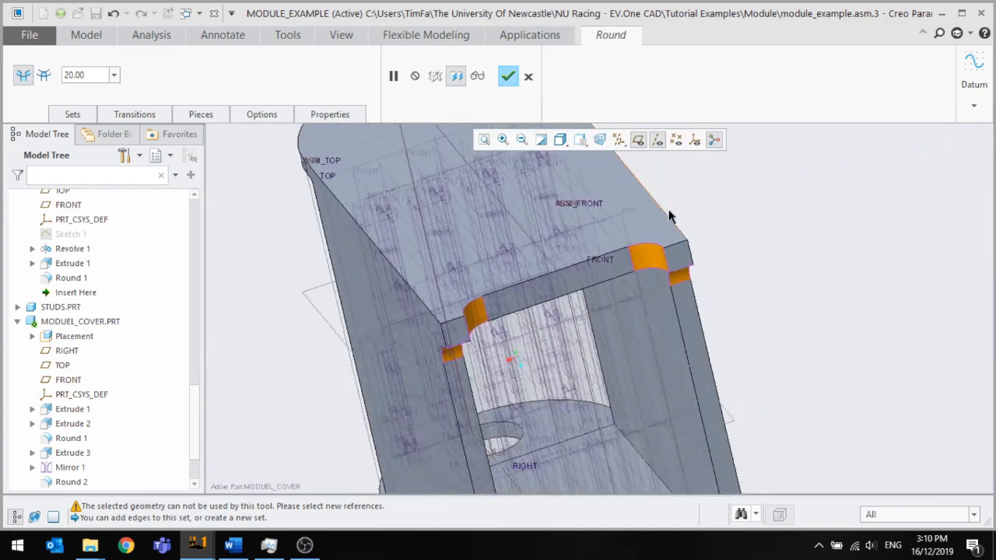
{"action": "left_click", "coordinate": [505, 75]}
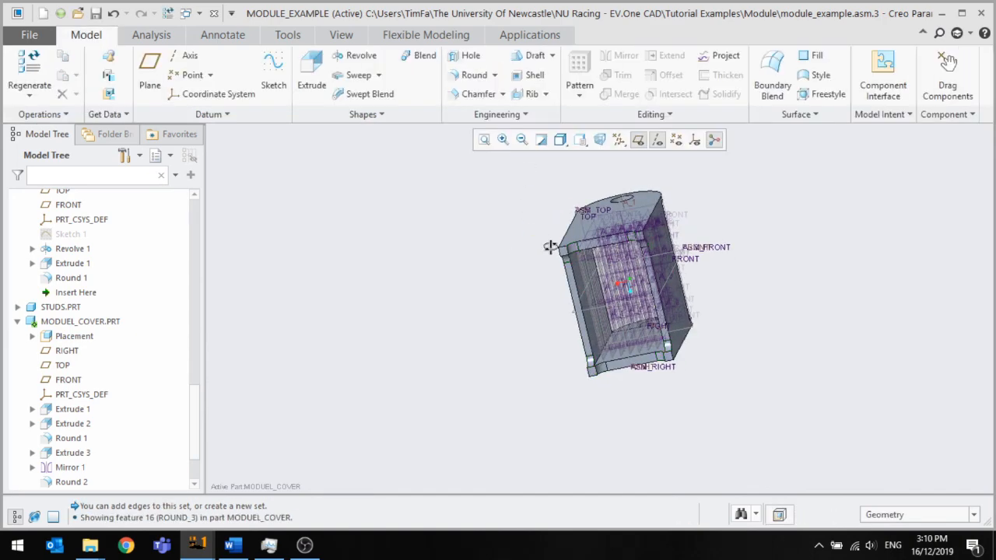
Hide the datum planes and axes and activate the top-level MODULE_EXAMPLE assembly
{"action": "middle_click_drag", "start_coordinate": [516, 260], "coordinate": [661, 294]}
{"action": "left_click", "coordinate": [657, 143]}
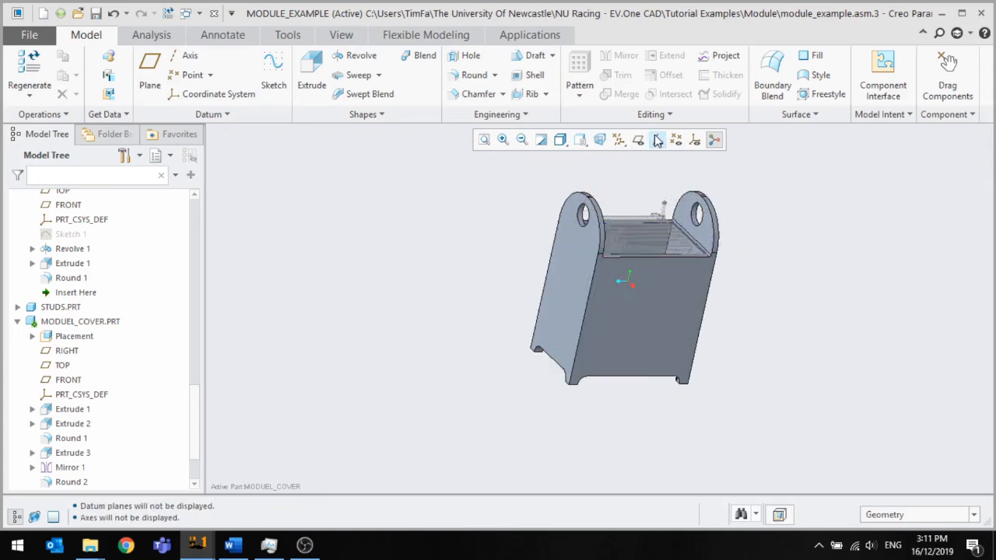
{"action": "scroll", "coordinate": [62, 292], "scroll_direction": "up", "scroll_amount": 10}
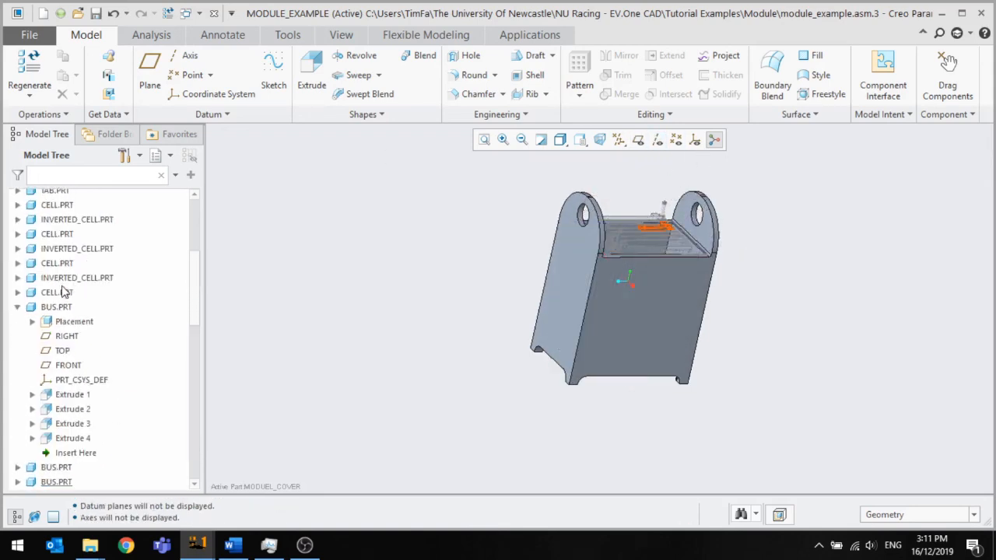
{"action": "left_click", "coordinate": [78, 196]}
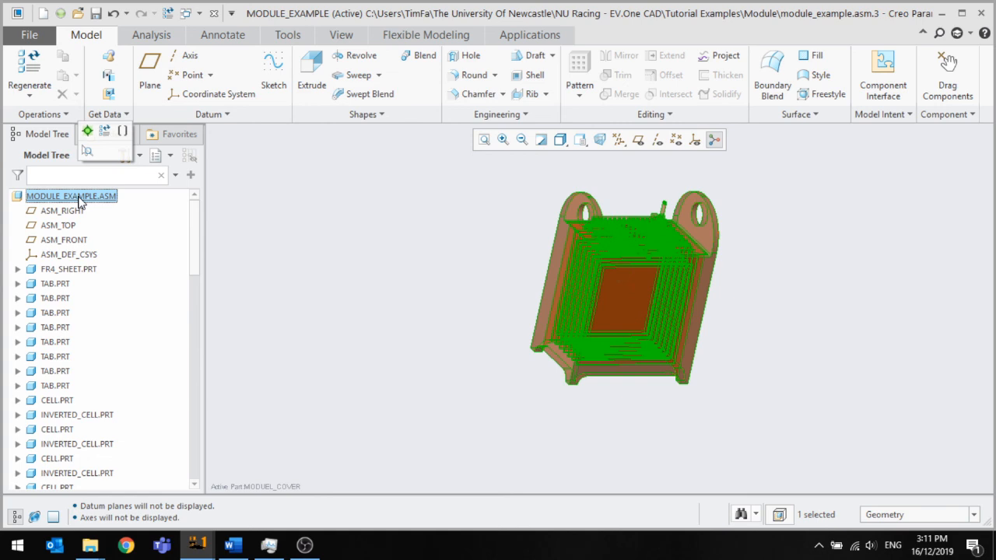
{"action": "left_click", "coordinate": [88, 130]}
{"action": "middle_click_drag", "start_coordinate": [426, 270], "coordinate": [406, 260]}
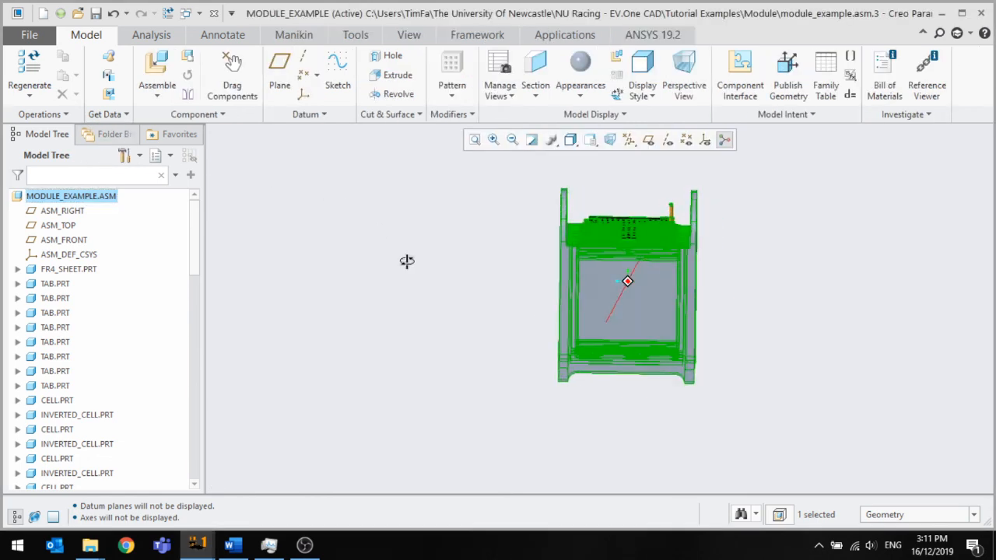
Save the MODULE_EXAMPLE assembly and clear the selection of the whole assembly
{"action": "left_click", "coordinate": [94, 13]}
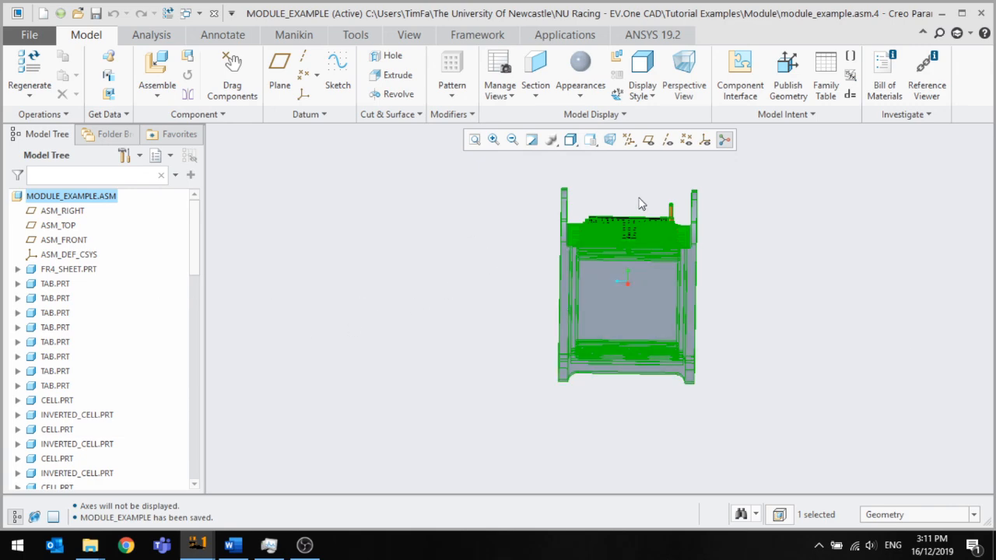
{"action": "scroll", "coordinate": [627, 213], "scroll_direction": "up", "scroll_amount": 4}
{"action": "middle_click_drag", "start_coordinate": [626, 213], "coordinate": [667, 334]}
{"action": "left_click", "coordinate": [615, 204]}
{"action": "scroll", "coordinate": [615, 204], "scroll_direction": "down", "scroll_amount": 2}
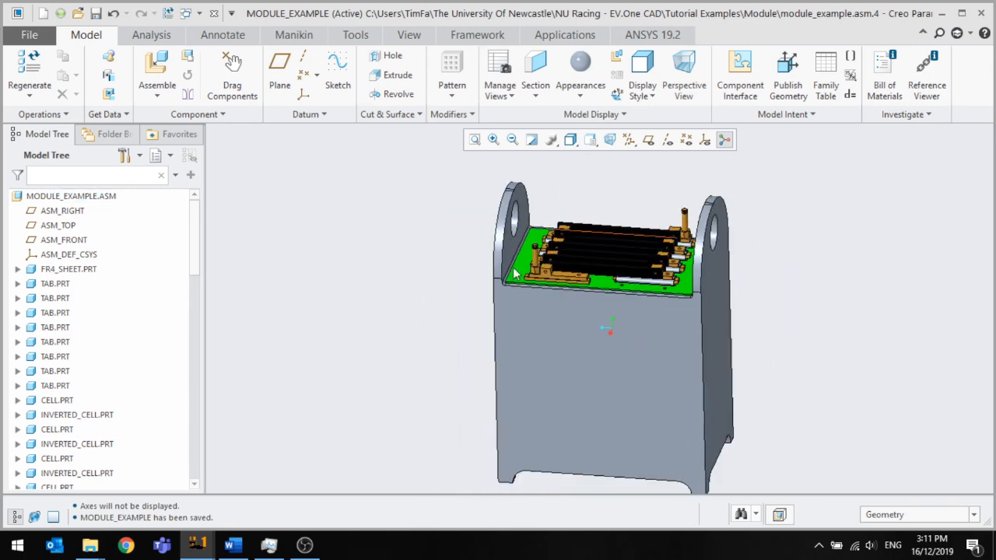
Select the cover's broad side face and examine the finished module's cover, end plates and top busbar area from several angles
{"action": "left_click", "coordinate": [666, 334]}
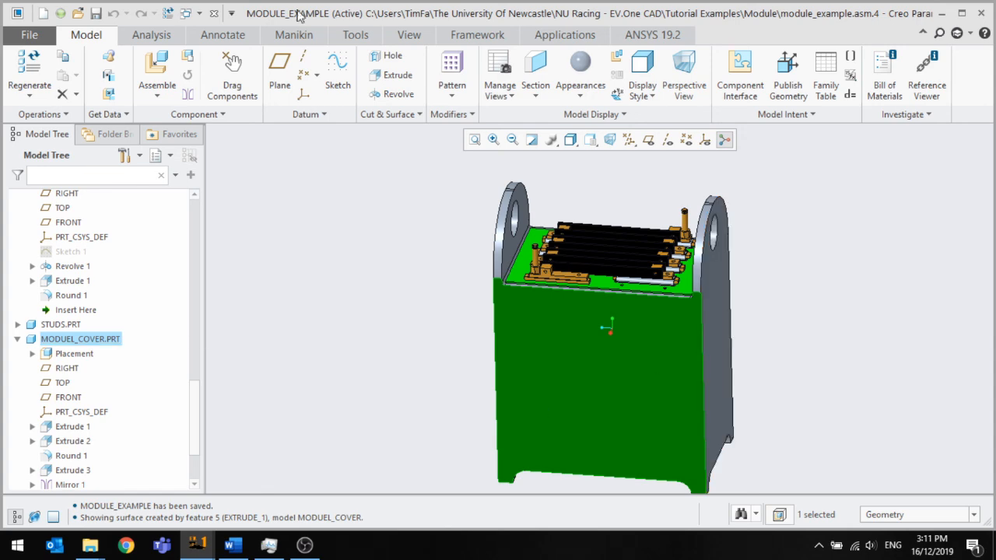
{"action": "scroll", "coordinate": [522, 274], "scroll_direction": "down", "scroll_amount": 5}
{"action": "scroll", "coordinate": [412, 235], "scroll_direction": "up", "scroll_amount": 5}
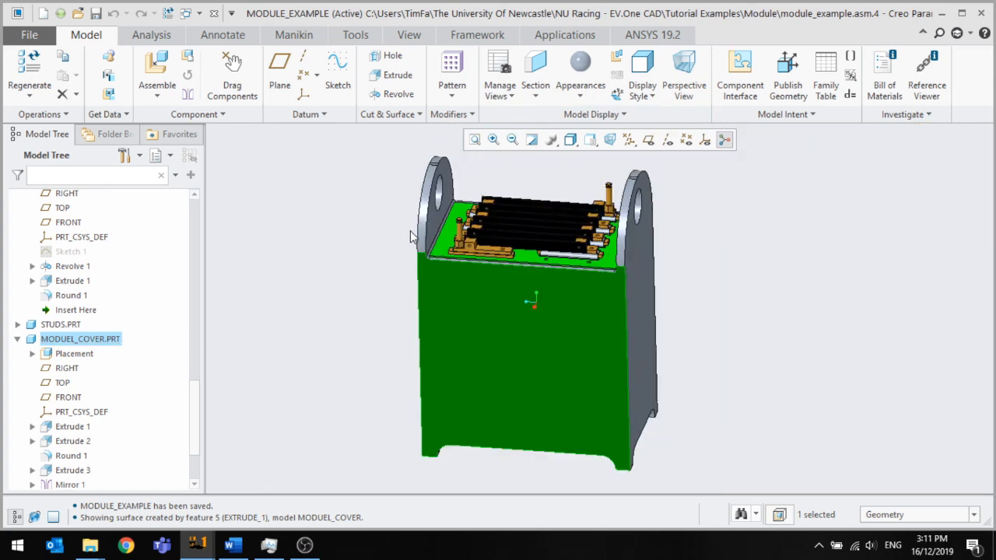
{"action": "middle_click_drag", "start_coordinate": [532, 248], "coordinate": [464, 256]}
{"action": "middle_click_drag", "start_coordinate": [436, 242], "coordinate": [430, 139]}
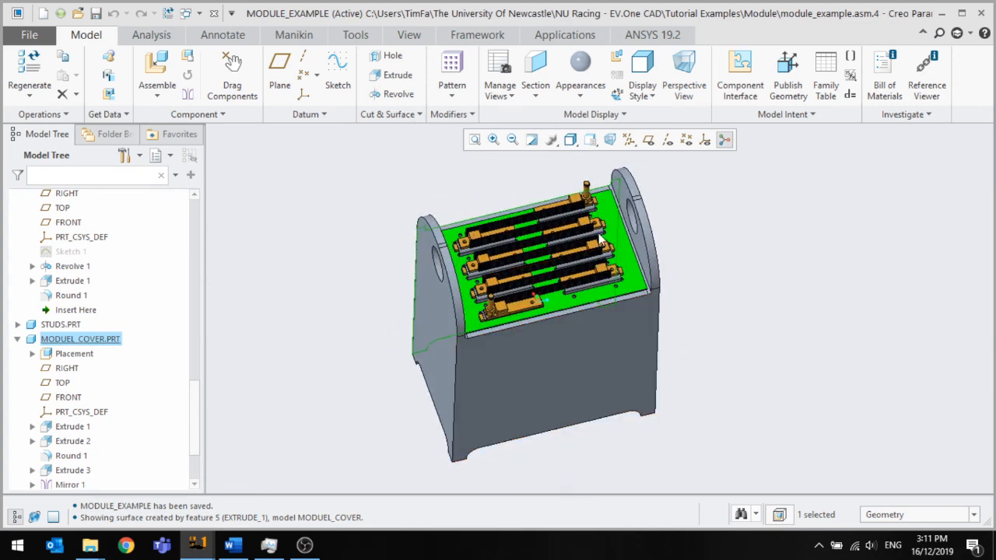
{"action": "middle_click_drag", "start_coordinate": [575, 358], "coordinate": [595, 225]}
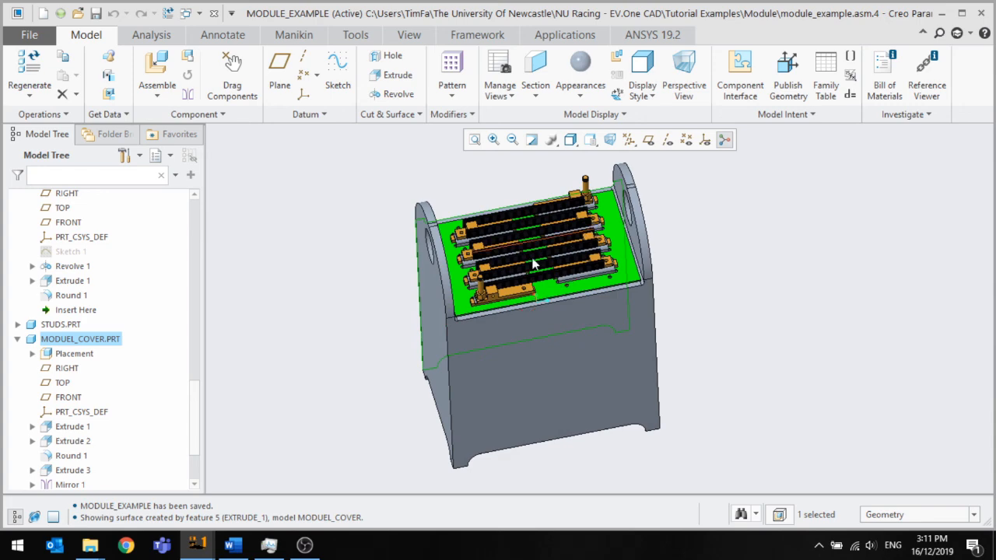
{"action": "scroll", "coordinate": [535, 264], "scroll_direction": "up", "scroll_amount": 2}
{"action": "scroll", "coordinate": [535, 265], "scroll_direction": "down", "scroll_amount": 2}
{"action": "mouse_move", "coordinate": [522, 345]}
{"action": "middle_mouse_down"}
{"action": "mouse_move", "coordinate": [508, 313]}
{"action": "mouse_move", "coordinate": [511, 342]}
{"action": "middle_mouse_up"}
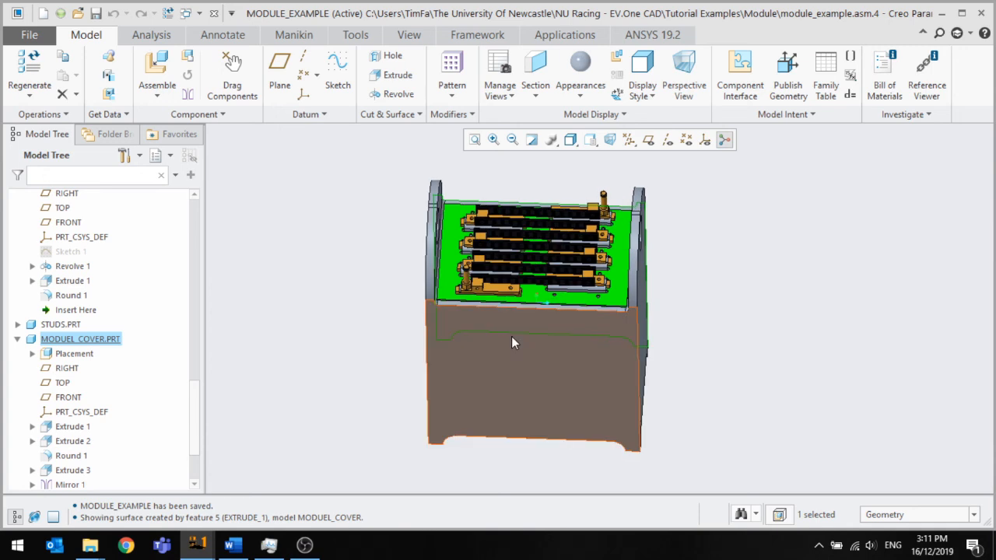